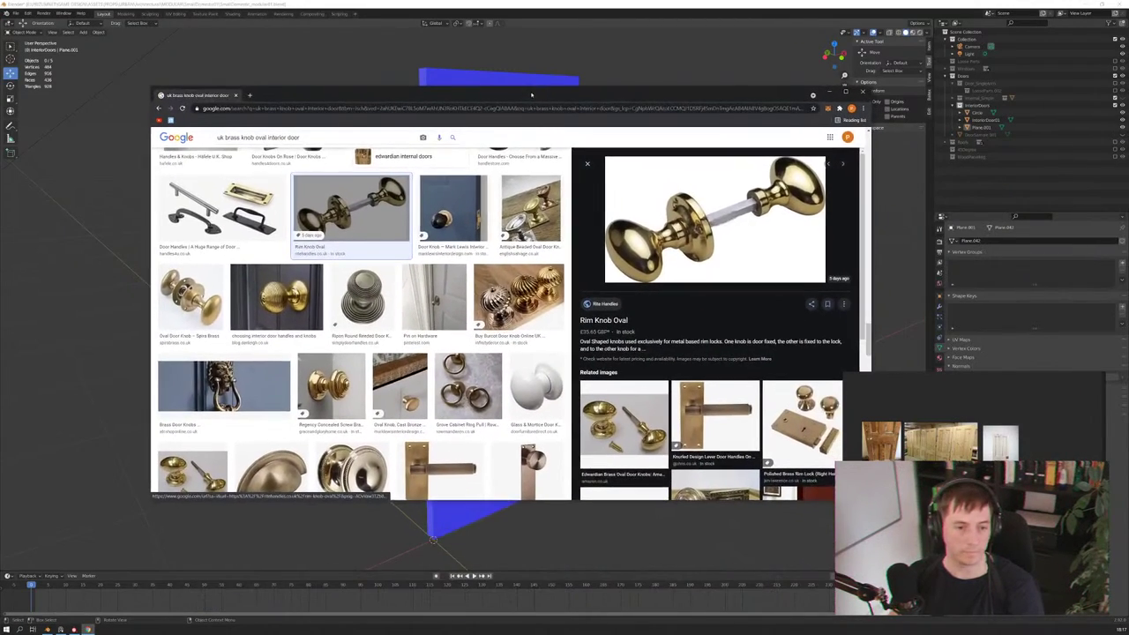
Replace the brass knob image search with 'uk old latch'
{"action": "scroll", "coordinate": [401, 298], "scroll_direction": "down", "scroll_amount": 1}
{"action": "scroll", "coordinate": [401, 298], "scroll_direction": "up", "scroll_amount": 3}
{"action": "scroll", "coordinate": [401, 298], "scroll_direction": "up", "scroll_amount": 3}
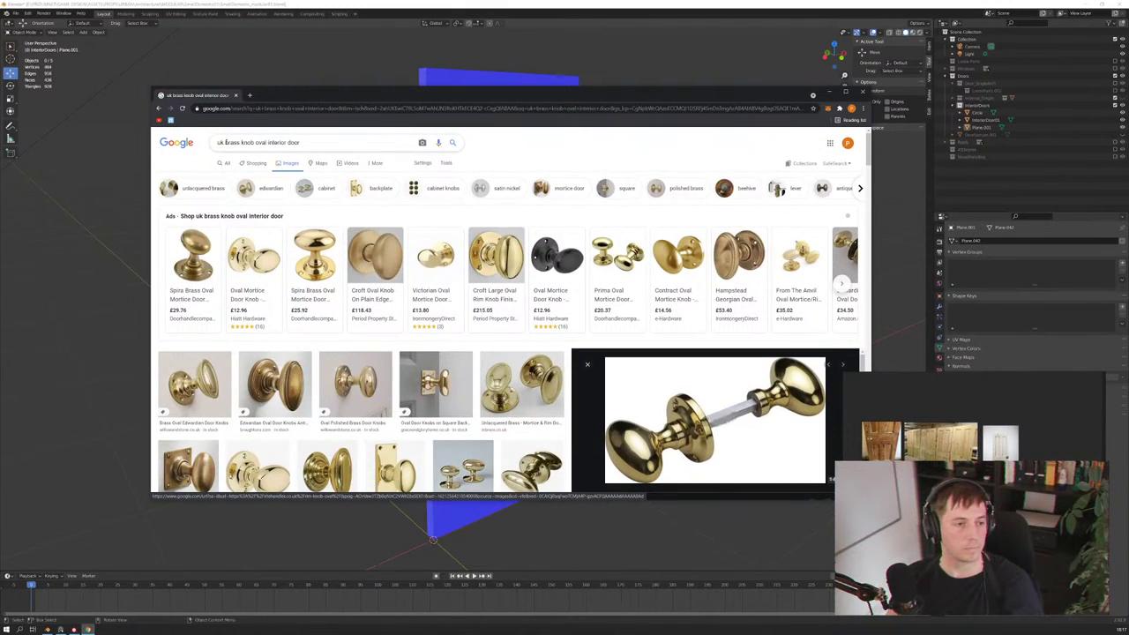
{"action": "left_click_drag", "start_coordinate": [226, 142], "coordinate": [392, 137]}
{"action": "type", "text": "ov"}
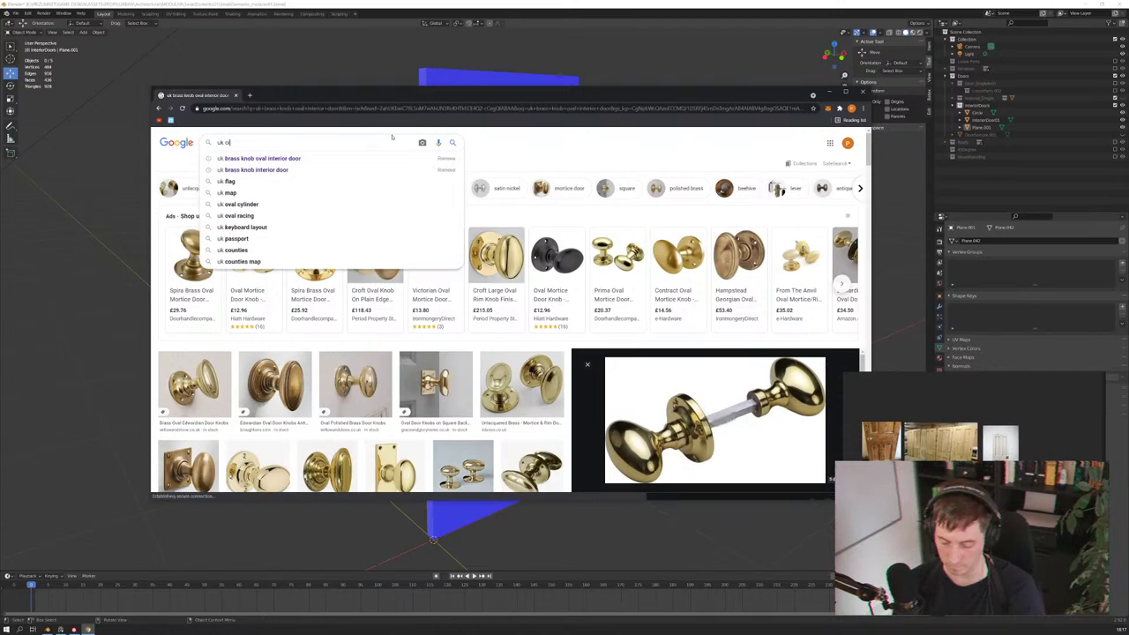
{"action": "type", "text": "d latch"}
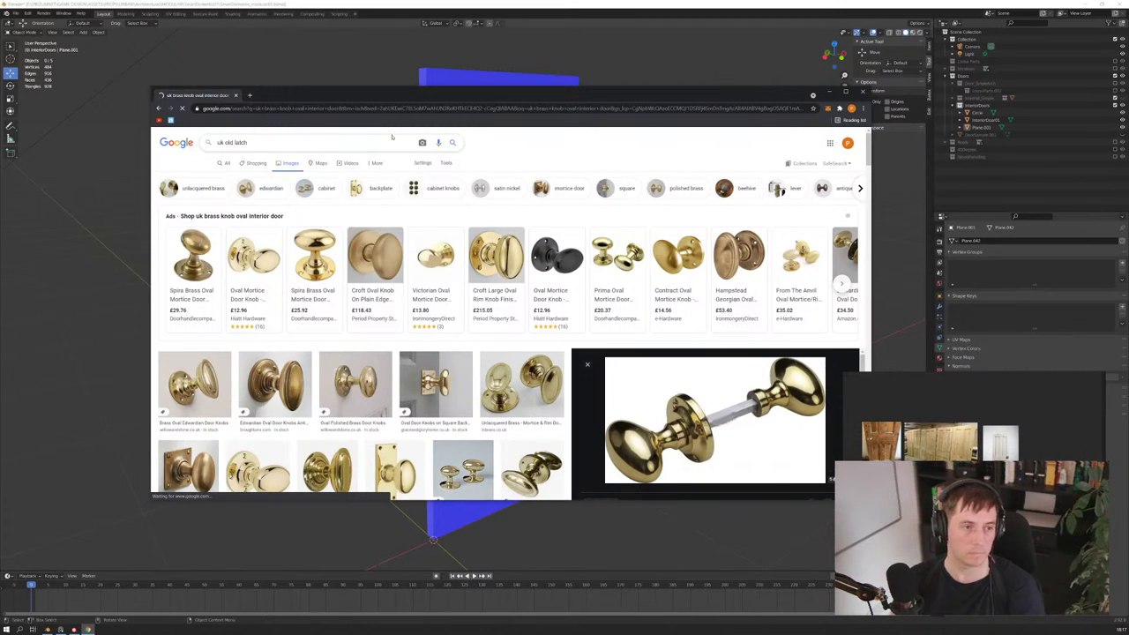
{"action": "mouse_move", "coordinate": [435, 278]}
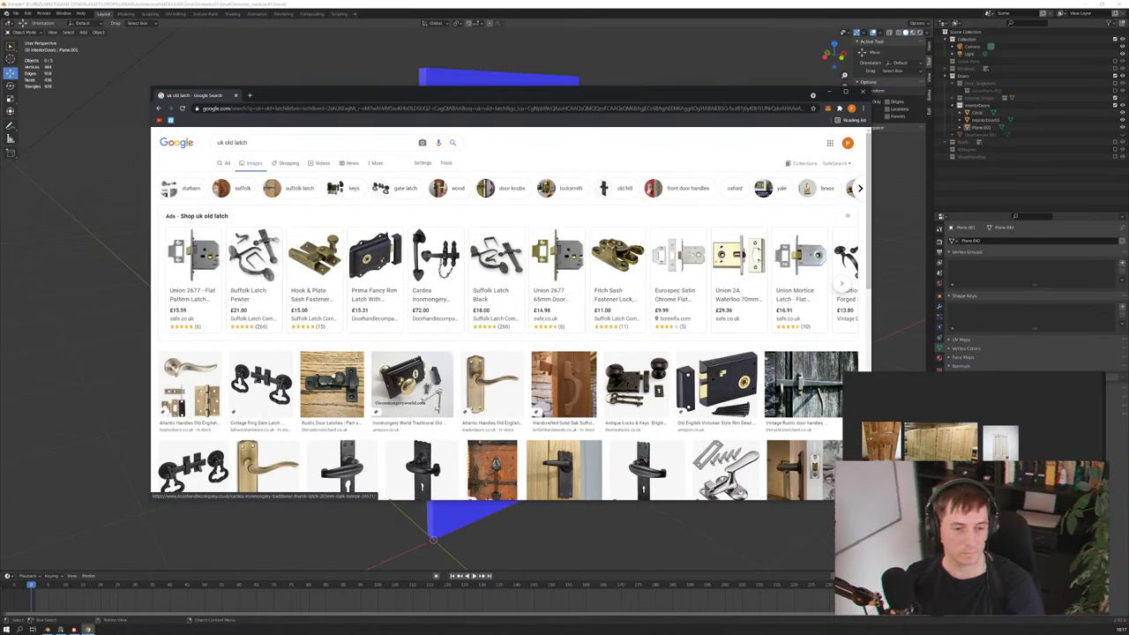
Preview the black Victorian rim dead lock image among the latch results
{"action": "scroll", "coordinate": [423, 352], "scroll_direction": "down", "scroll_amount": 1}
{"action": "scroll", "coordinate": [423, 352], "scroll_direction": "down", "scroll_amount": 2}
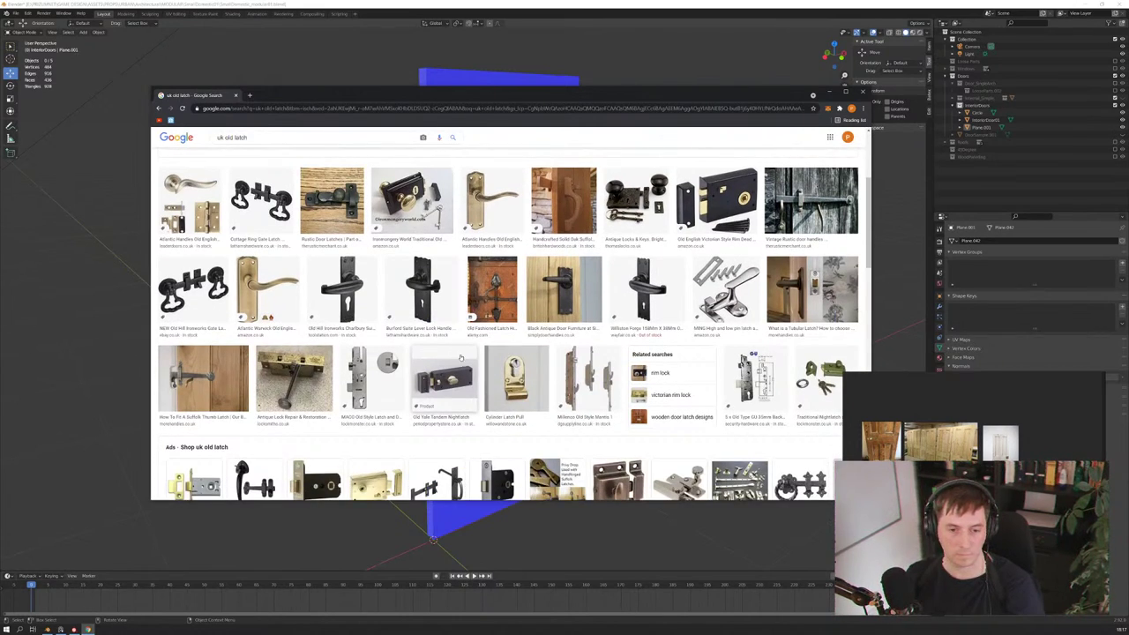
{"action": "scroll", "coordinate": [460, 357], "scroll_direction": "up", "scroll_amount": 2}
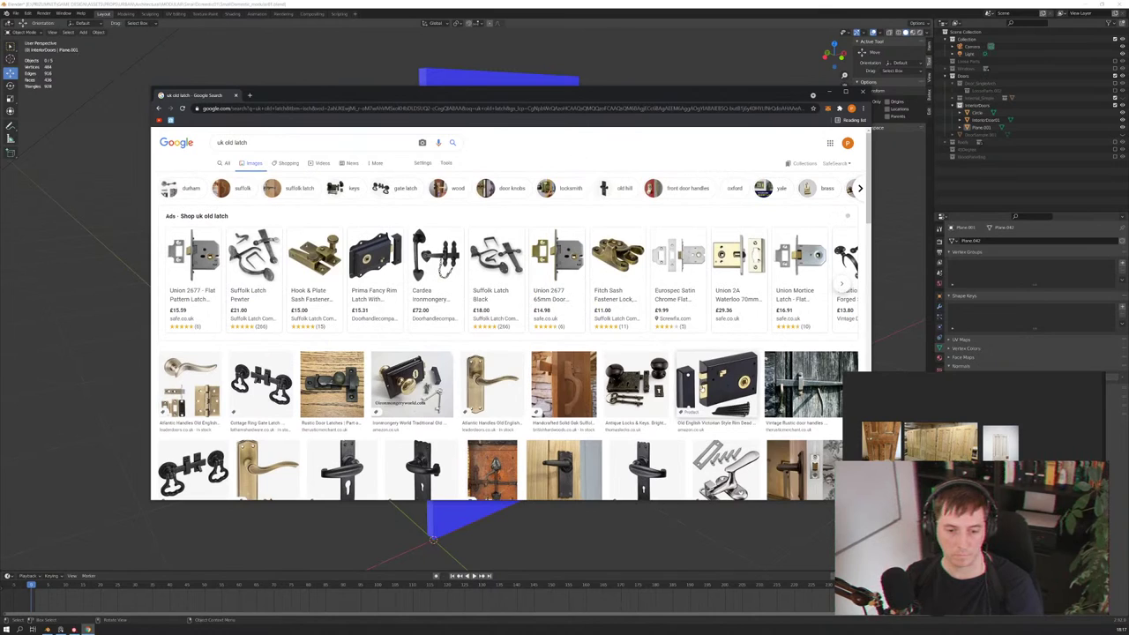
{"action": "left_click", "coordinate": [690, 386]}
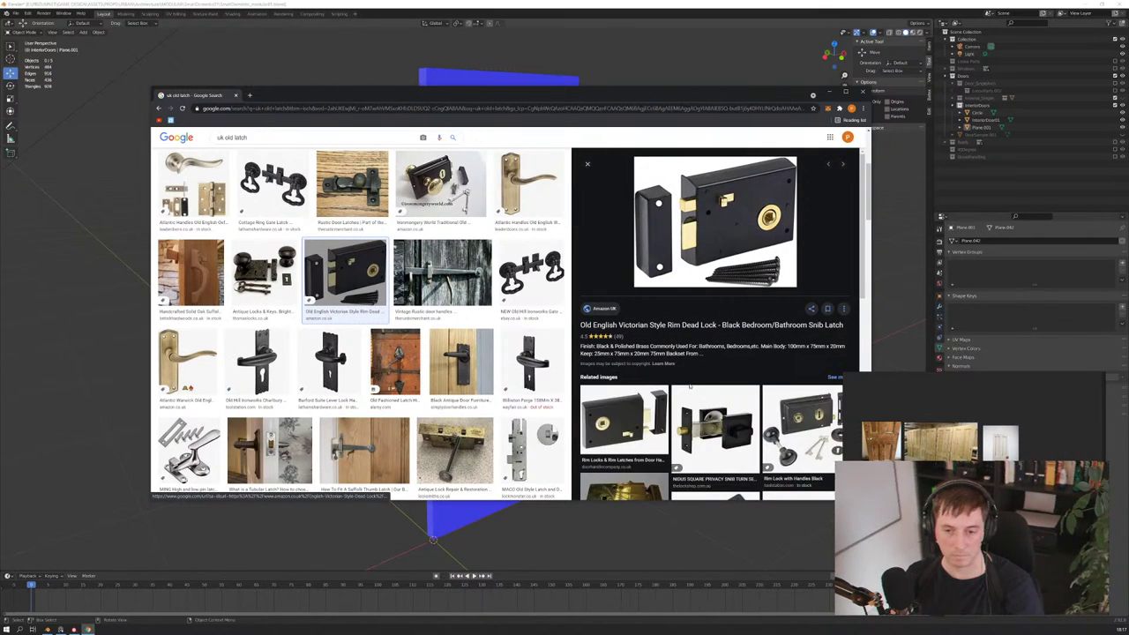
{"action": "scroll", "coordinate": [454, 262], "scroll_direction": "up", "scroll_amount": 2}
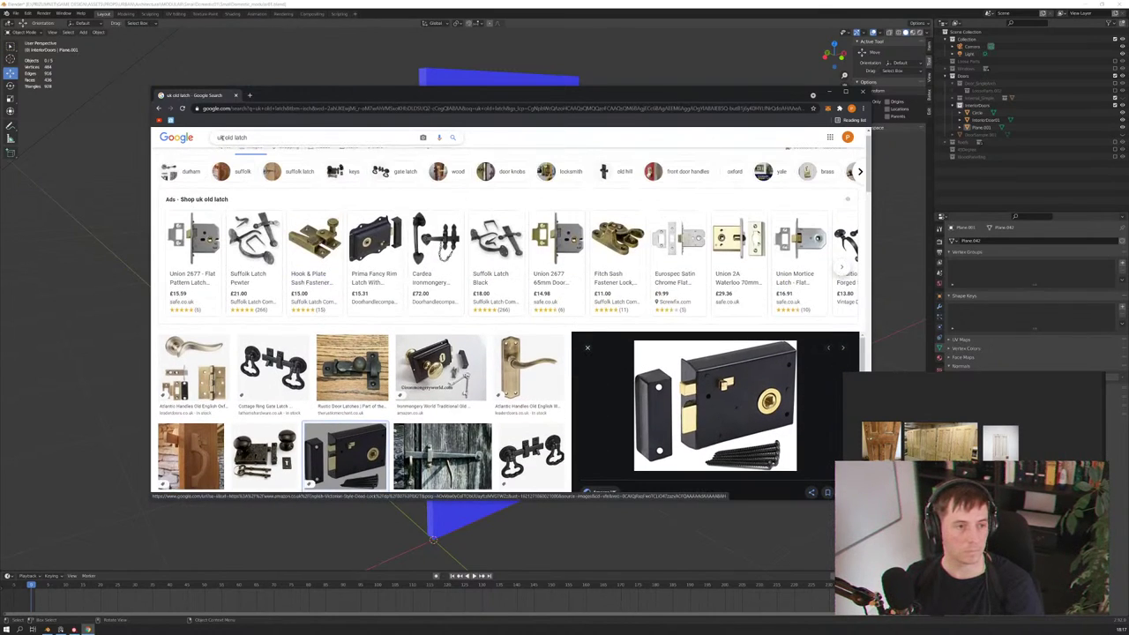
{"action": "left_click", "coordinate": [289, 135]}
Change the query to 'uk old dead lock' and run the search
{"action": "key", "text": "ctrl+BackSpace"}
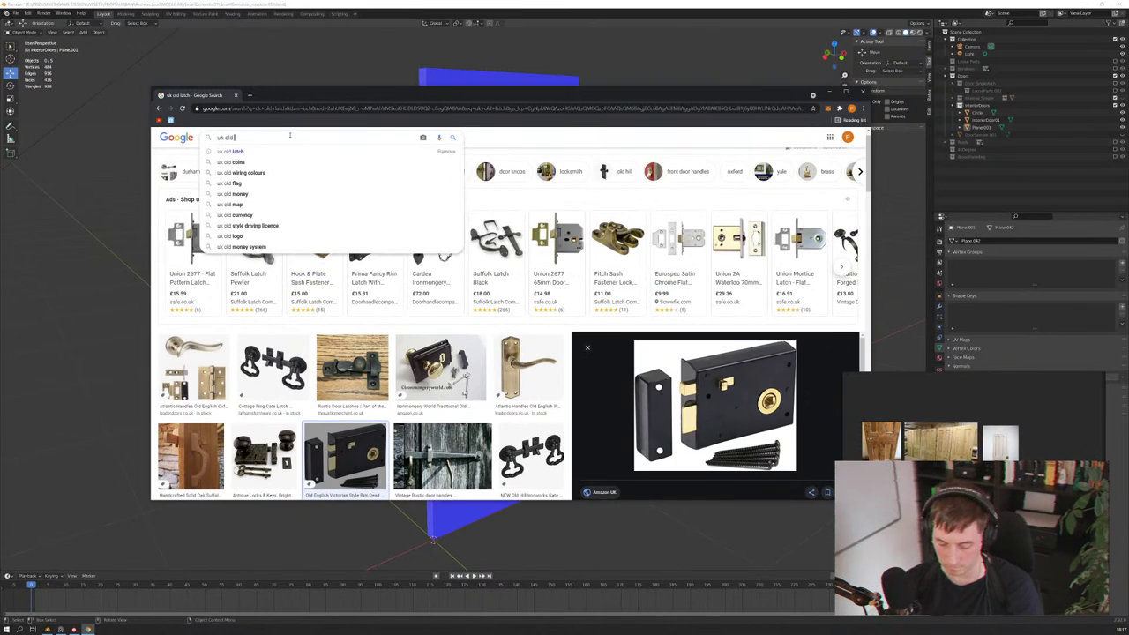
{"action": "type", "text": "dead"}
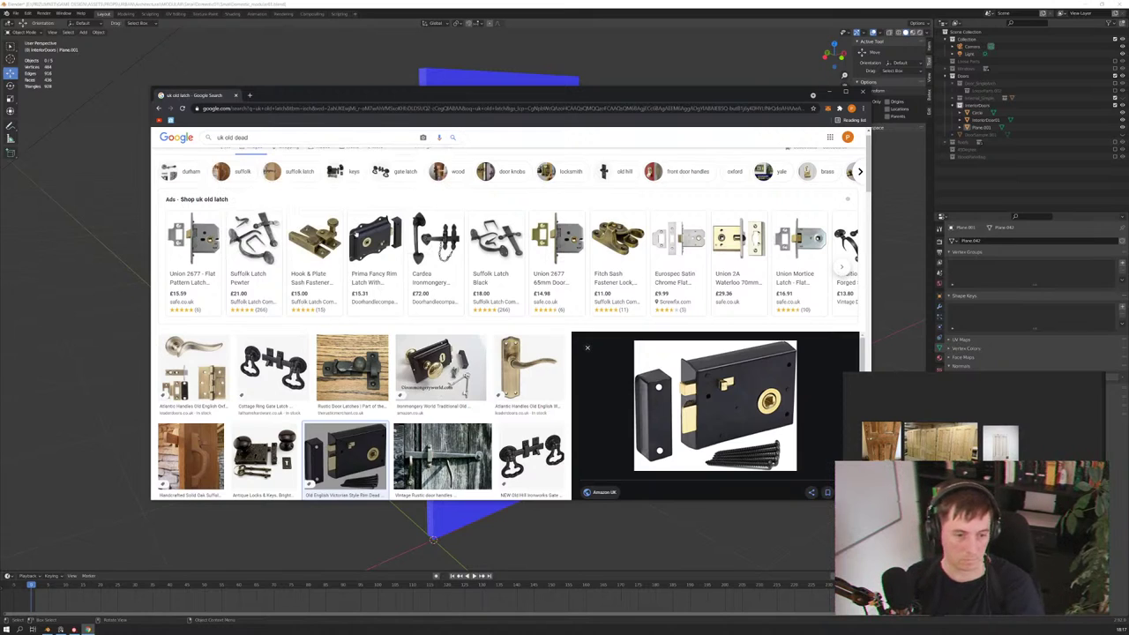
{"action": "scroll", "coordinate": [436, 361], "scroll_direction": "down", "scroll_amount": 1}
{"action": "scroll", "coordinate": [411, 362], "scroll_direction": "up", "scroll_amount": 2}
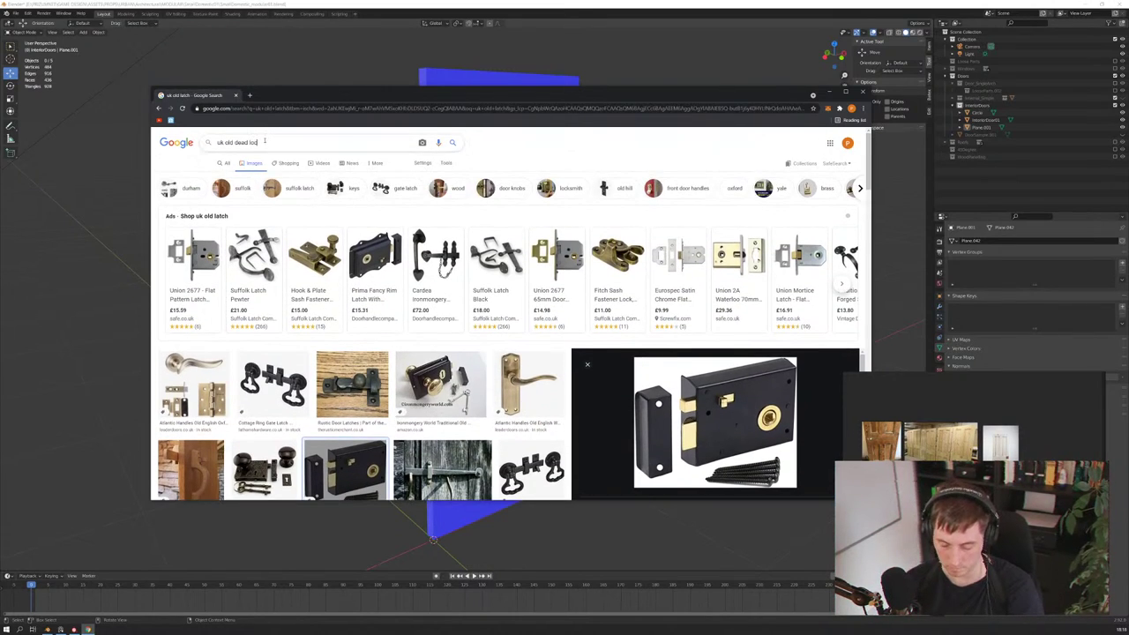
{"action": "key", "text": "Return"}
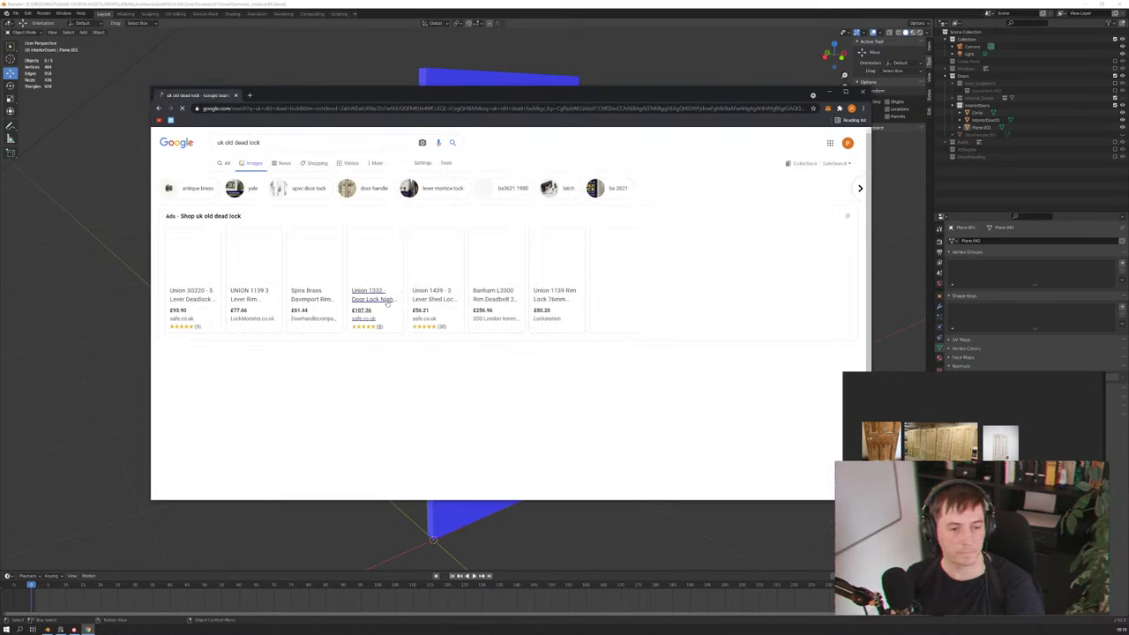
Preview the GoCompare Types of Door Locks image from the dead lock results
{"action": "scroll", "coordinate": [404, 308], "scroll_direction": "down", "scroll_amount": 2}
{"action": "scroll", "coordinate": [395, 346], "scroll_direction": "down", "scroll_amount": 2}
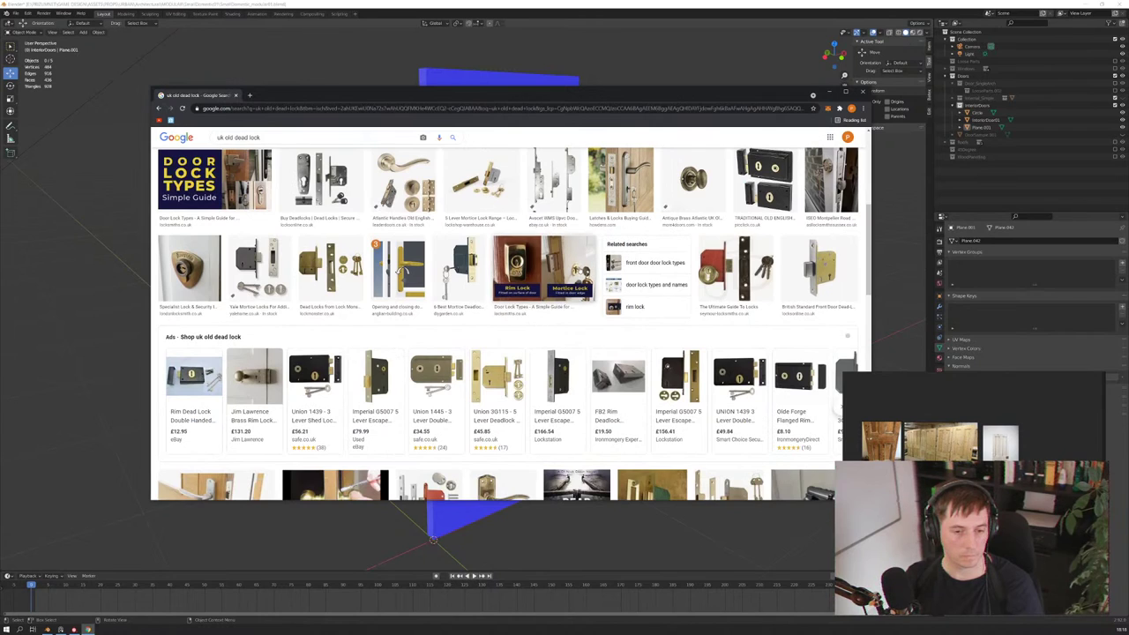
{"action": "scroll", "coordinate": [458, 361], "scroll_direction": "down", "scroll_amount": 2}
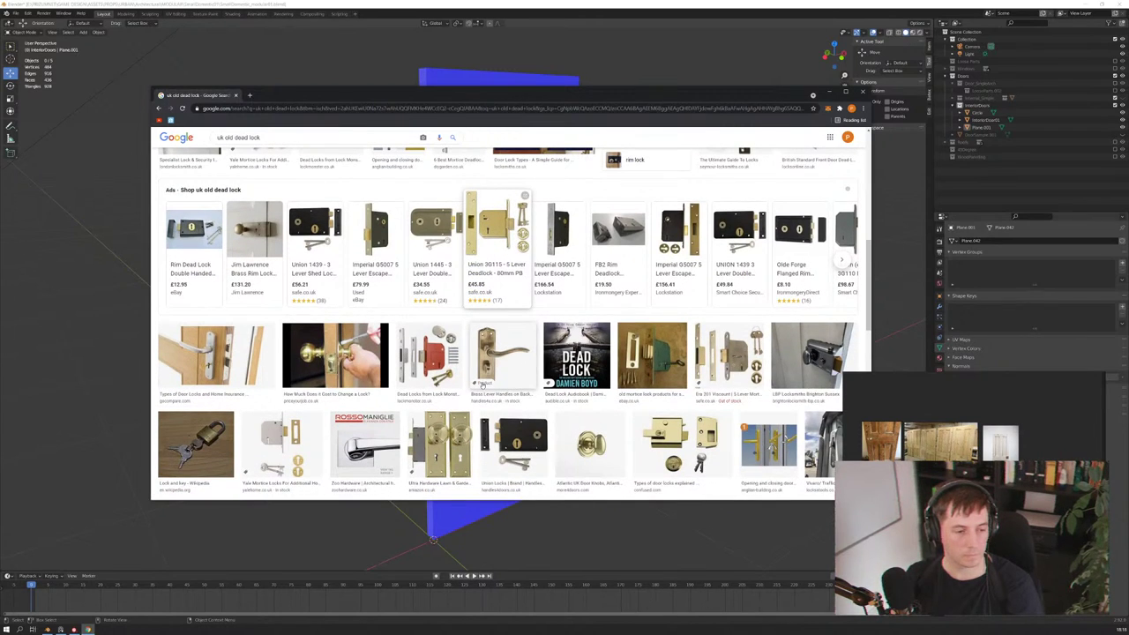
{"action": "scroll", "coordinate": [482, 384], "scroll_direction": "down", "scroll_amount": 2}
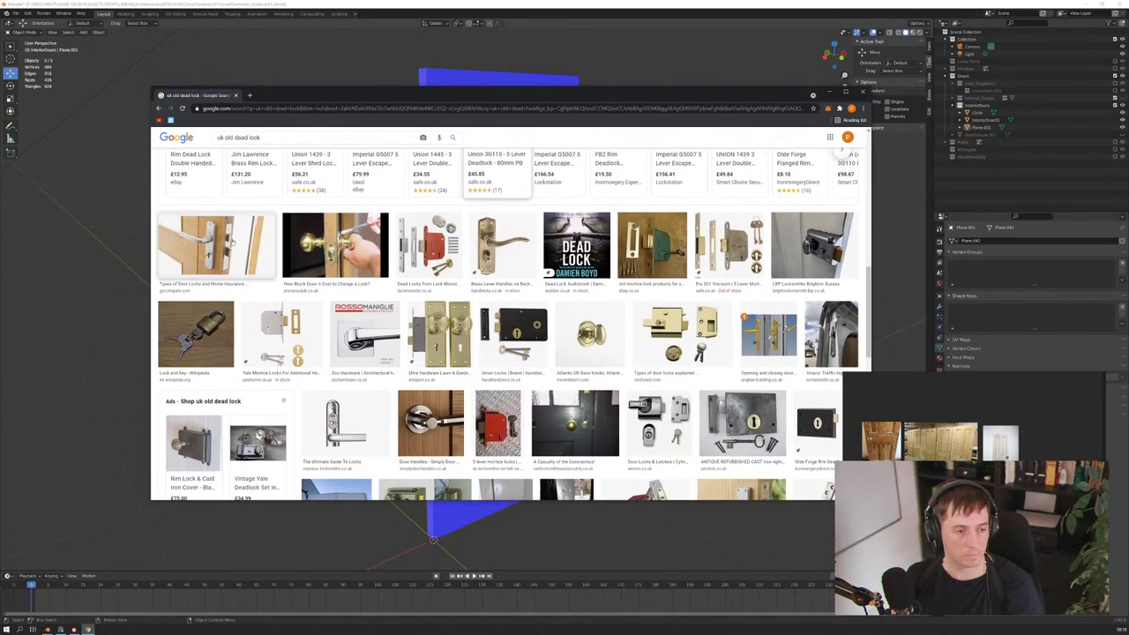
{"action": "scroll", "coordinate": [353, 362], "scroll_direction": "down", "scroll_amount": 1}
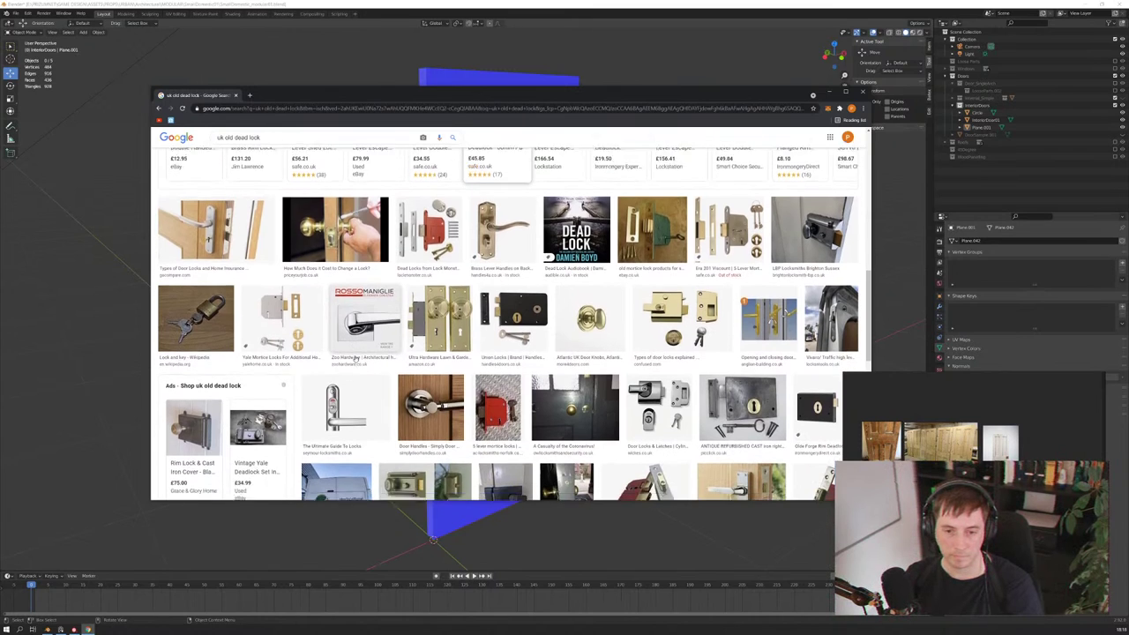
{"action": "scroll", "coordinate": [358, 374], "scroll_direction": "up", "scroll_amount": 2}
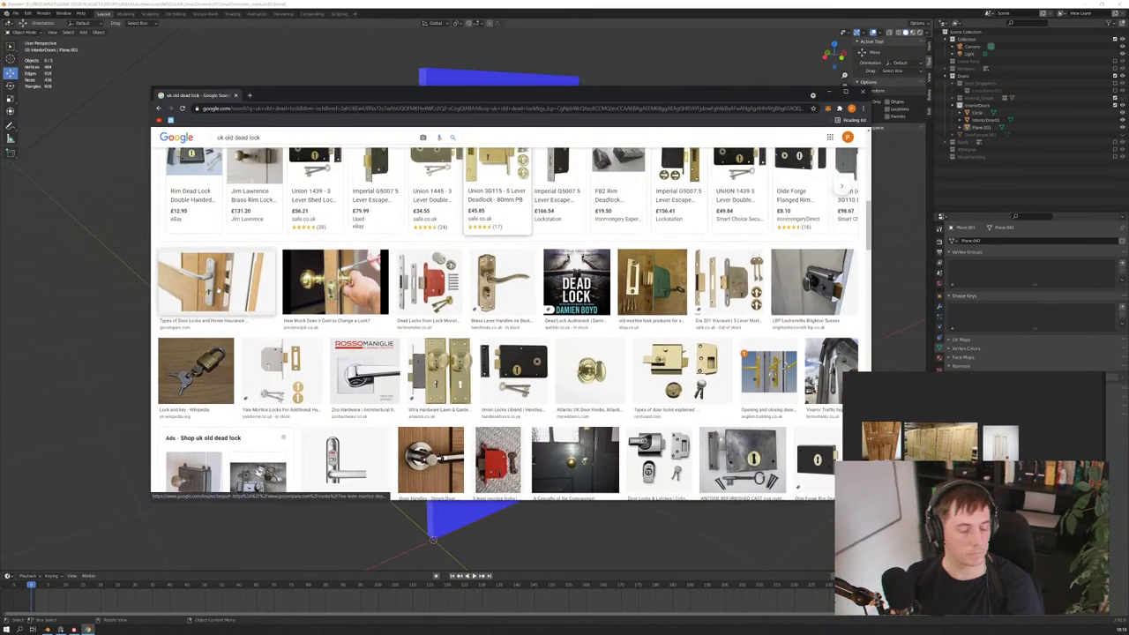
{"action": "left_click", "coordinate": [216, 280]}
Open the GoCompare door locks article and scroll to the mortice deadlock section
{"action": "left_click", "coordinate": [706, 312]}
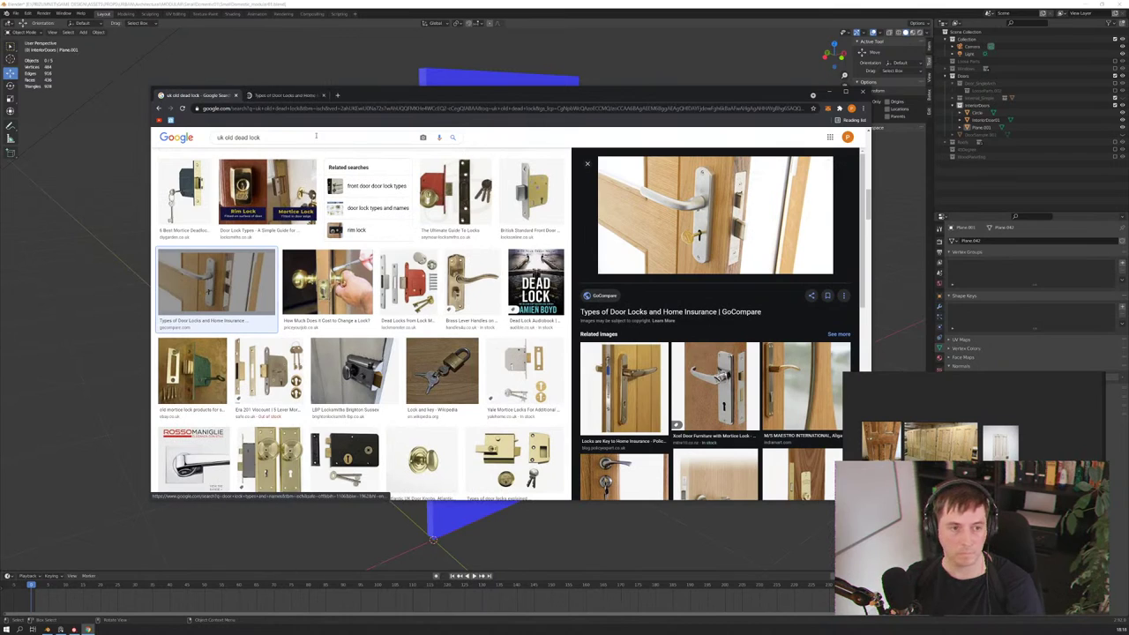
{"action": "scroll", "coordinate": [291, 360], "scroll_direction": "down", "scroll_amount": 3}
{"action": "scroll", "coordinate": [342, 363], "scroll_direction": "down", "scroll_amount": 2}
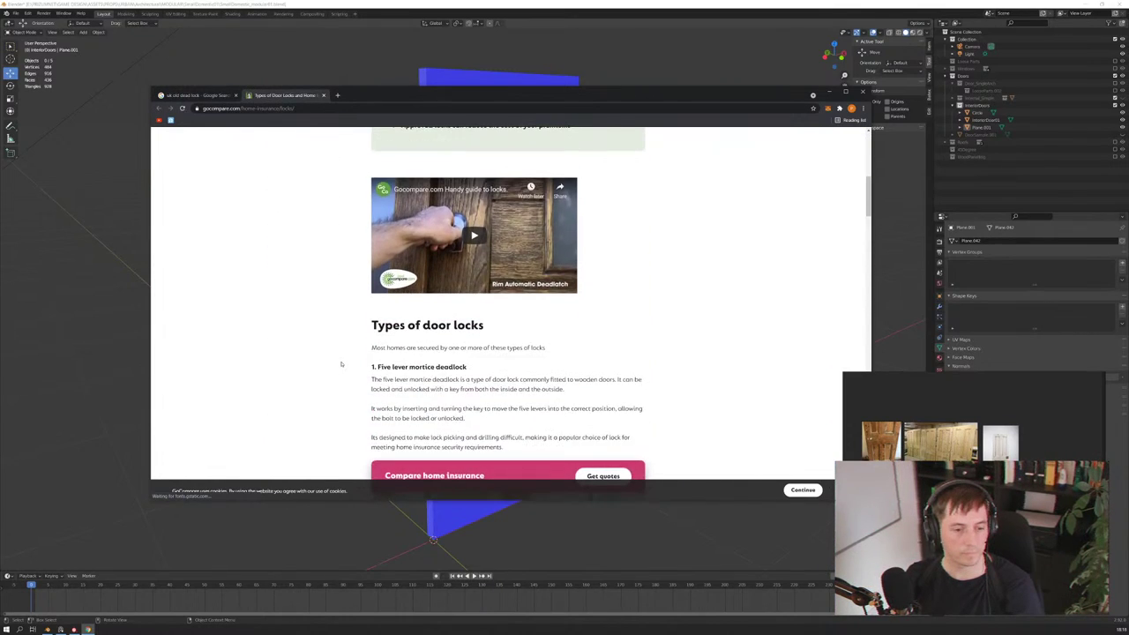
{"action": "scroll", "coordinate": [341, 364], "scroll_direction": "down", "scroll_amount": 3}
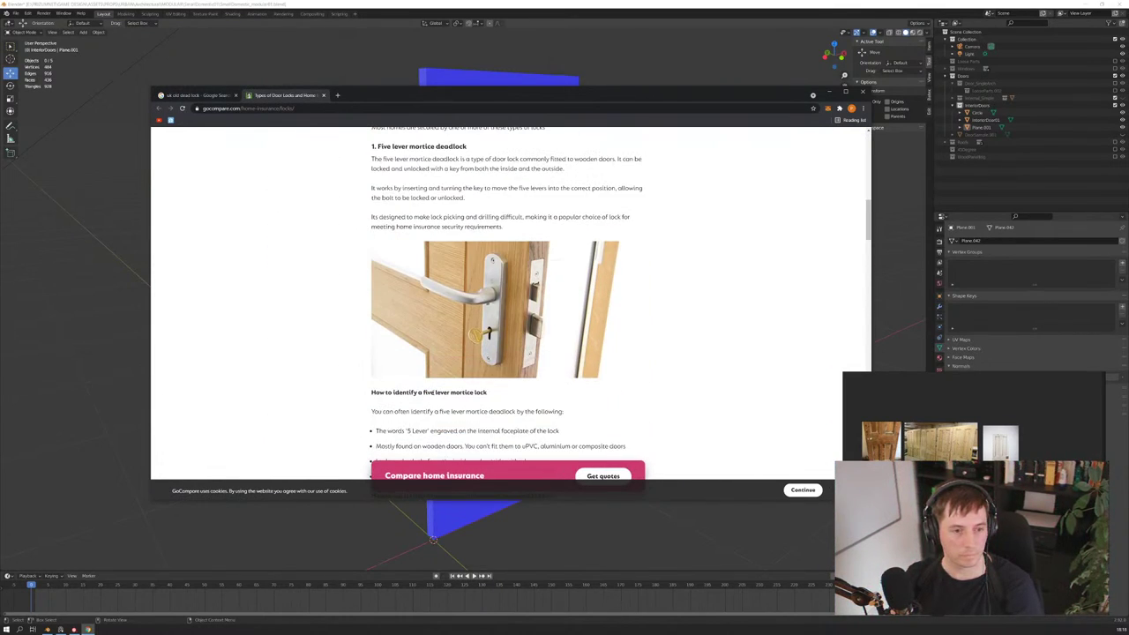
Search Google for the selected words 'mortice lock' in a new tab
{"action": "left_click_drag", "start_coordinate": [399, 391], "coordinate": [473, 392]}
{"action": "left_click", "coordinate": [486, 392]}
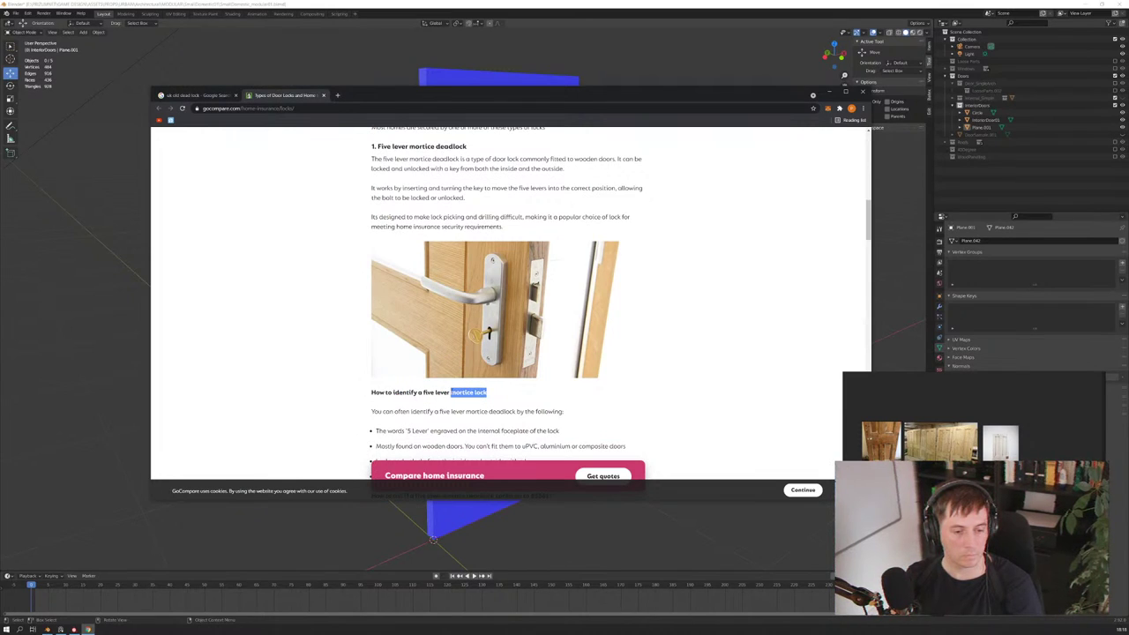
{"action": "right_click", "coordinate": [481, 392]}
{"action": "left_click", "coordinate": [502, 402]}
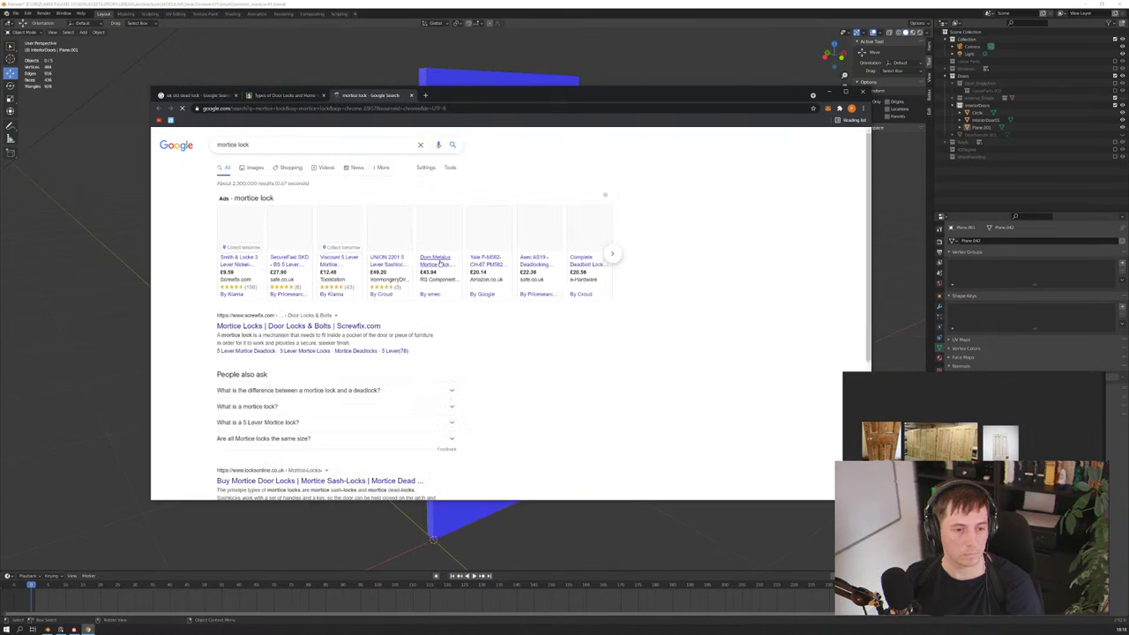
Search Google Images for 'mortice lock old'
{"action": "left_click", "coordinate": [254, 167]}
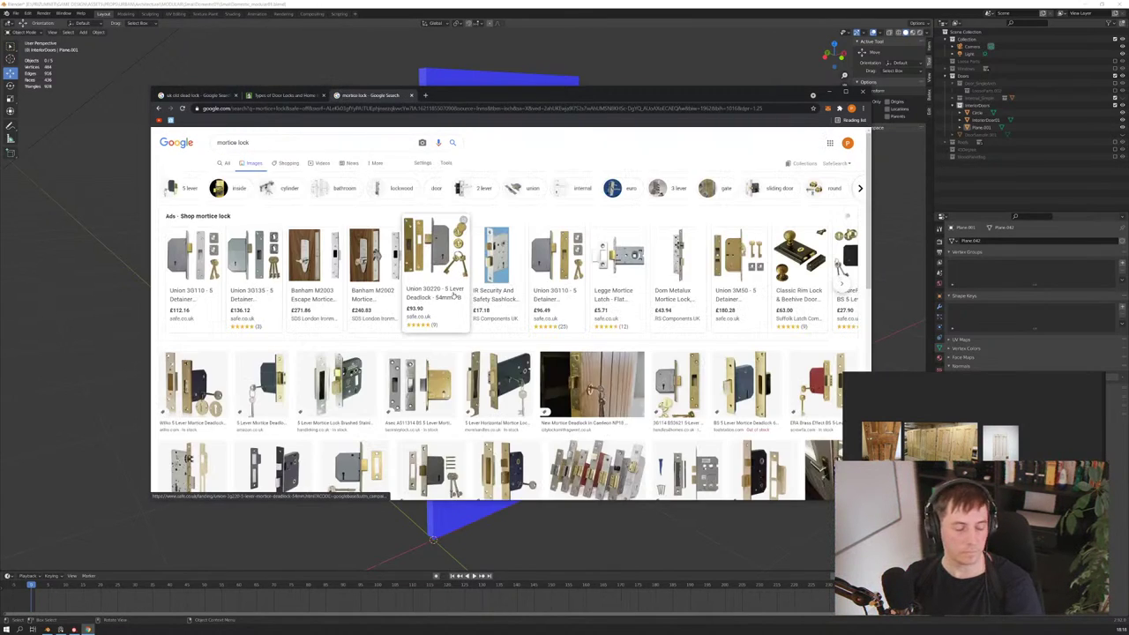
{"action": "left_click", "coordinate": [257, 144]}
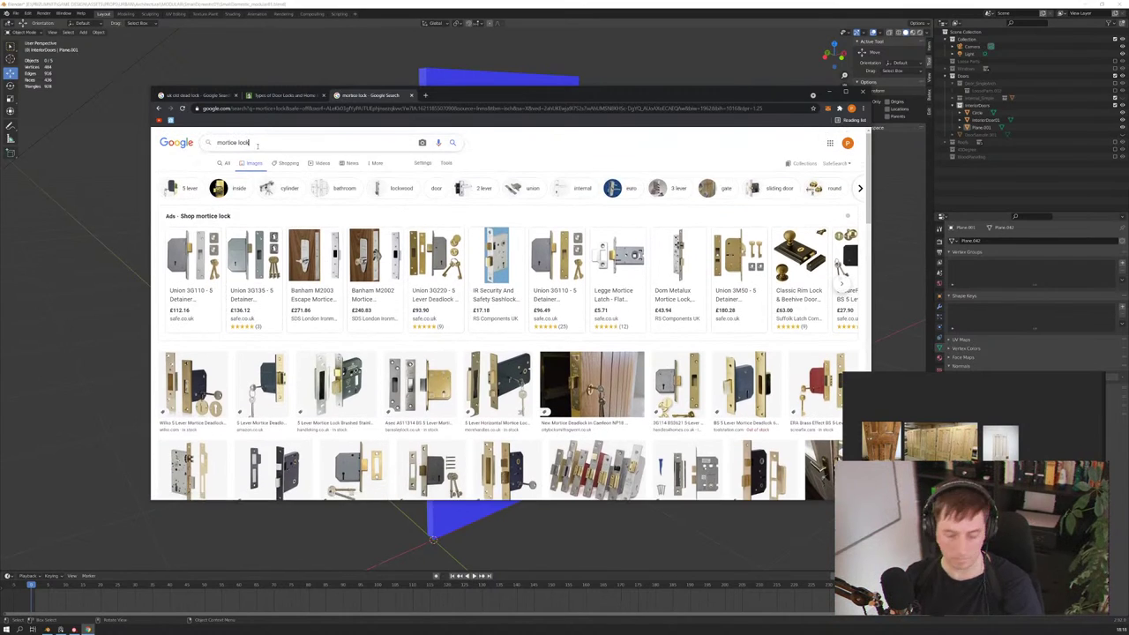
{"action": "type", "text": " old"}
{"action": "key", "text": "Return"}
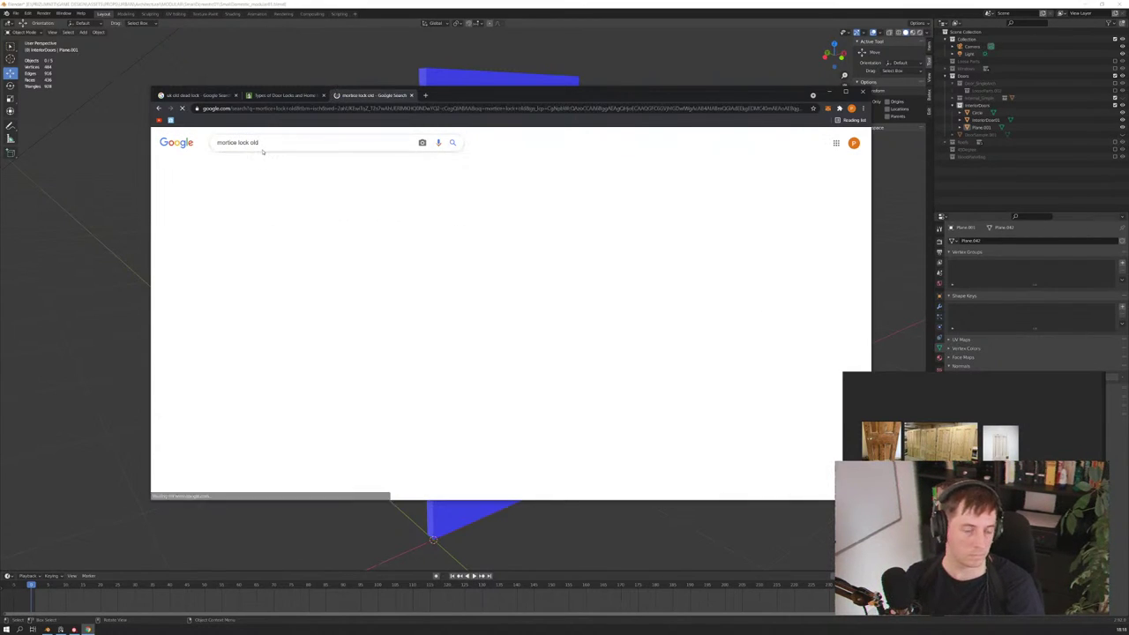
Preview the 'Internal Door Locks - Victorian Mortice Locks' door photo
{"action": "scroll", "coordinate": [561, 311], "scroll_direction": "down", "scroll_amount": 3}
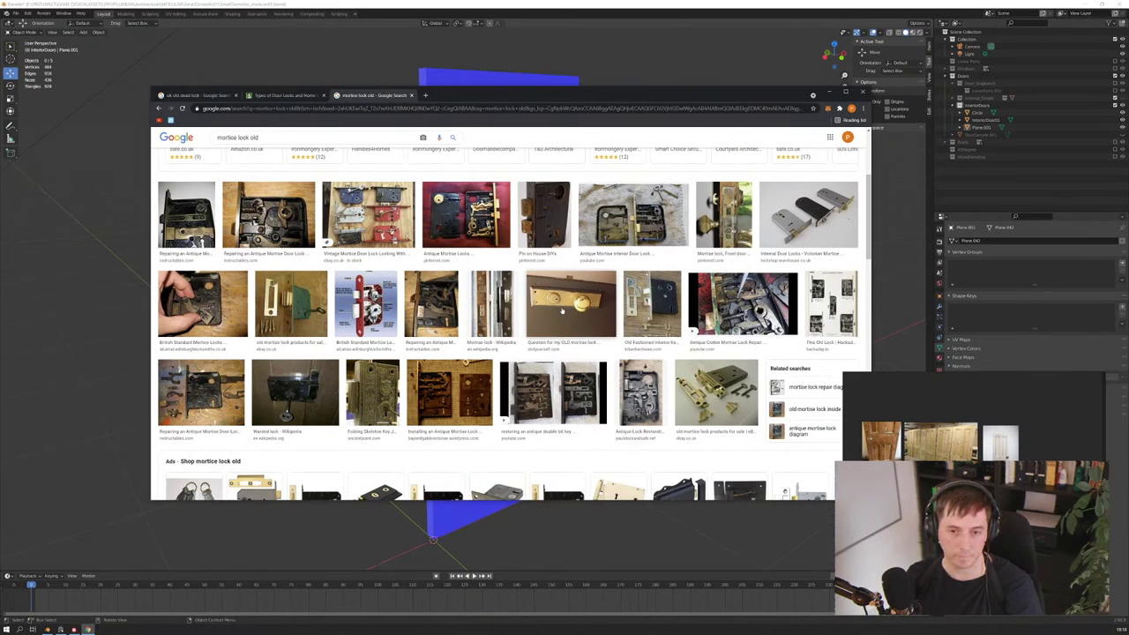
{"action": "scroll", "coordinate": [562, 310], "scroll_direction": "down", "scroll_amount": 3}
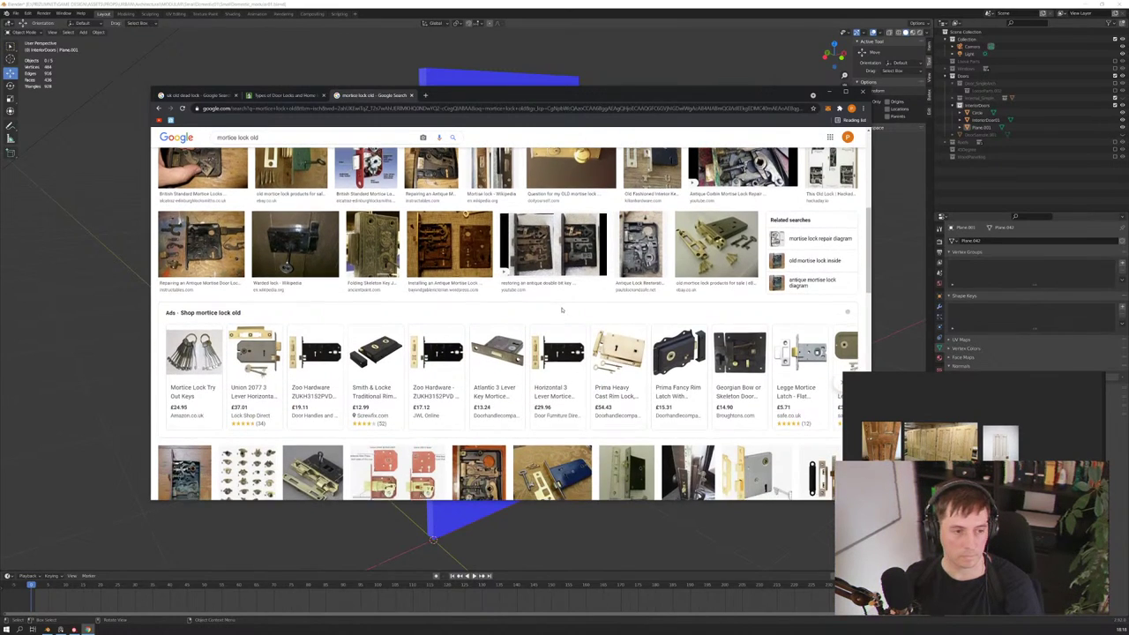
{"action": "scroll", "coordinate": [562, 310], "scroll_direction": "down", "scroll_amount": 3}
{"action": "scroll", "coordinate": [562, 310], "scroll_direction": "down", "scroll_amount": 2}
{"action": "scroll", "coordinate": [562, 311], "scroll_direction": "down", "scroll_amount": 3}
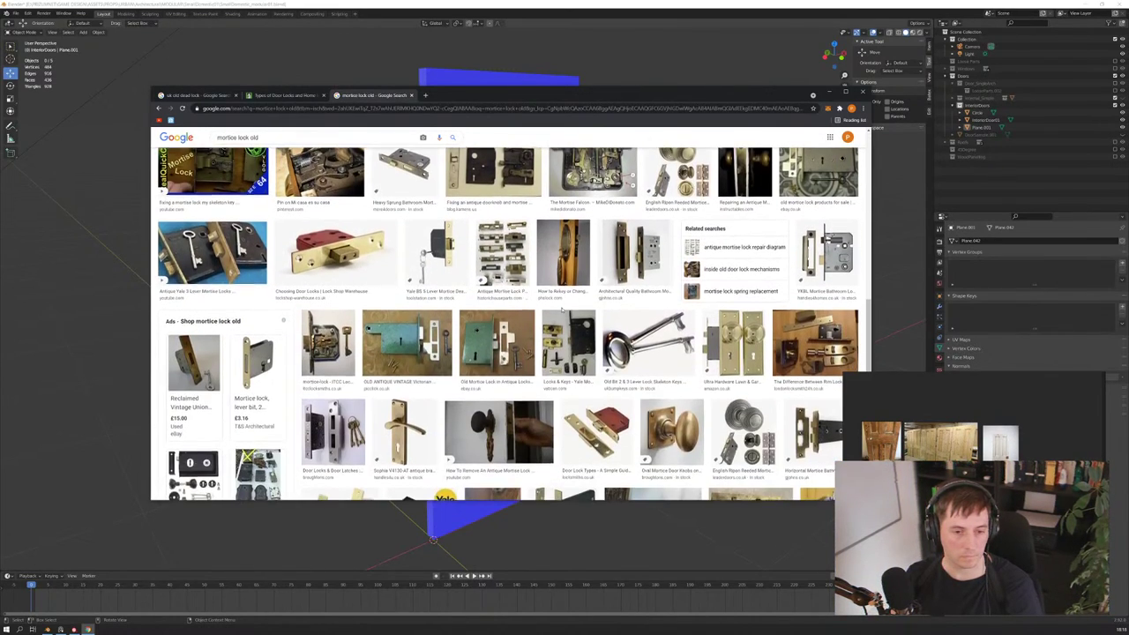
{"action": "scroll", "coordinate": [562, 311], "scroll_direction": "down", "scroll_amount": 2}
{"action": "scroll", "coordinate": [562, 310], "scroll_direction": "down", "scroll_amount": 2}
{"action": "scroll", "coordinate": [562, 311], "scroll_direction": "down", "scroll_amount": 2}
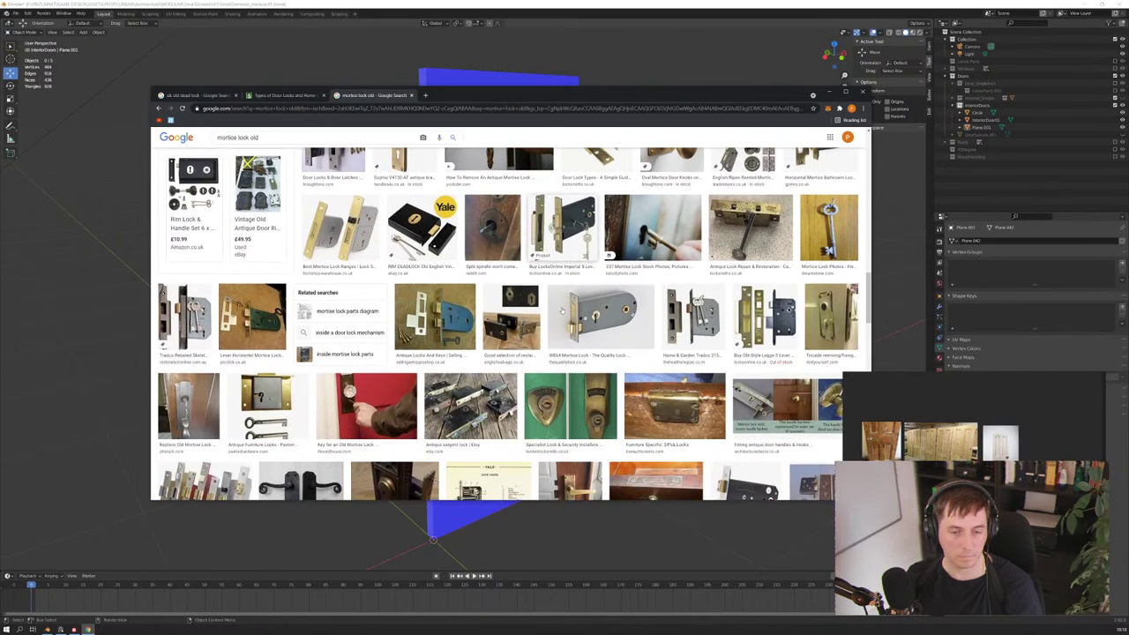
{"action": "scroll", "coordinate": [562, 310], "scroll_direction": "down", "scroll_amount": 2}
{"action": "scroll", "coordinate": [562, 310], "scroll_direction": "down", "scroll_amount": 2}
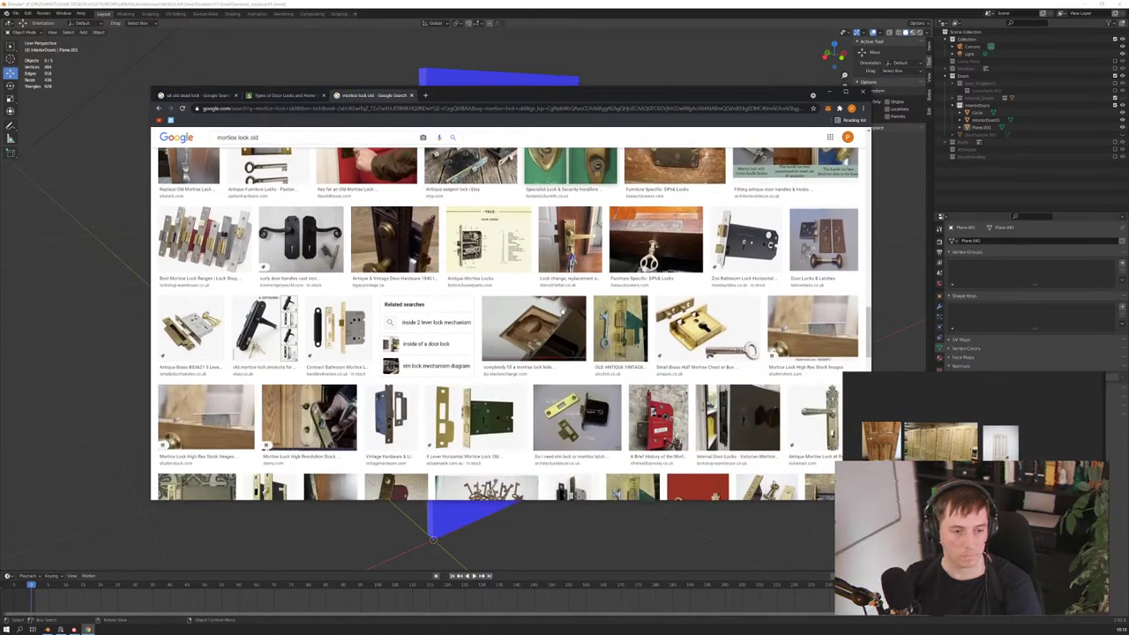
{"action": "scroll", "coordinate": [562, 311], "scroll_direction": "down", "scroll_amount": 2}
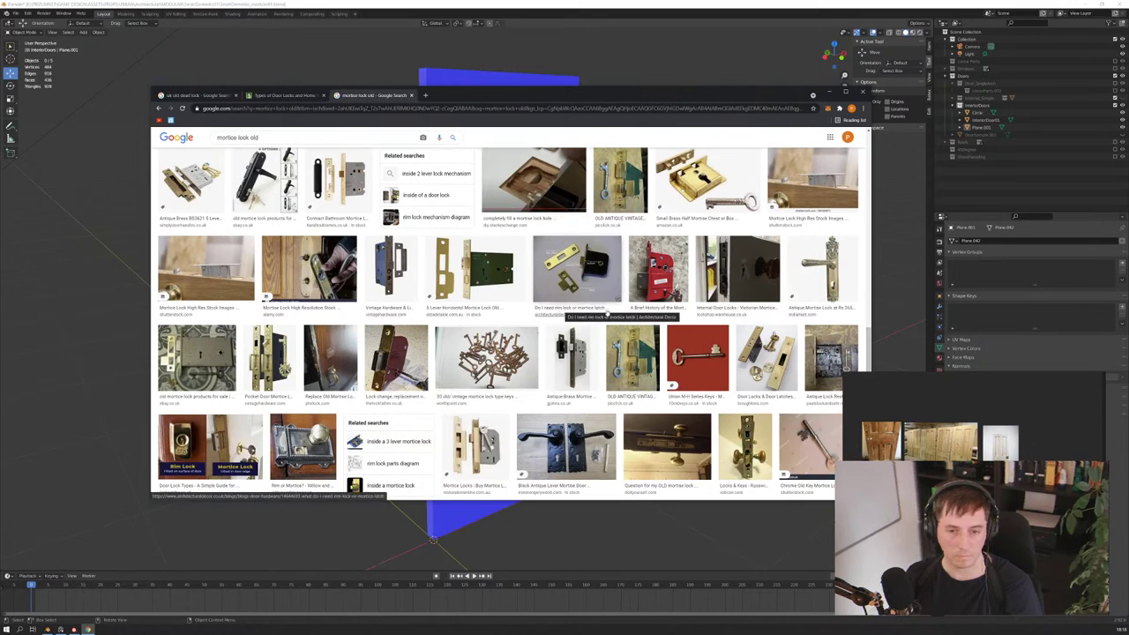
{"action": "left_click", "coordinate": [736, 270]}
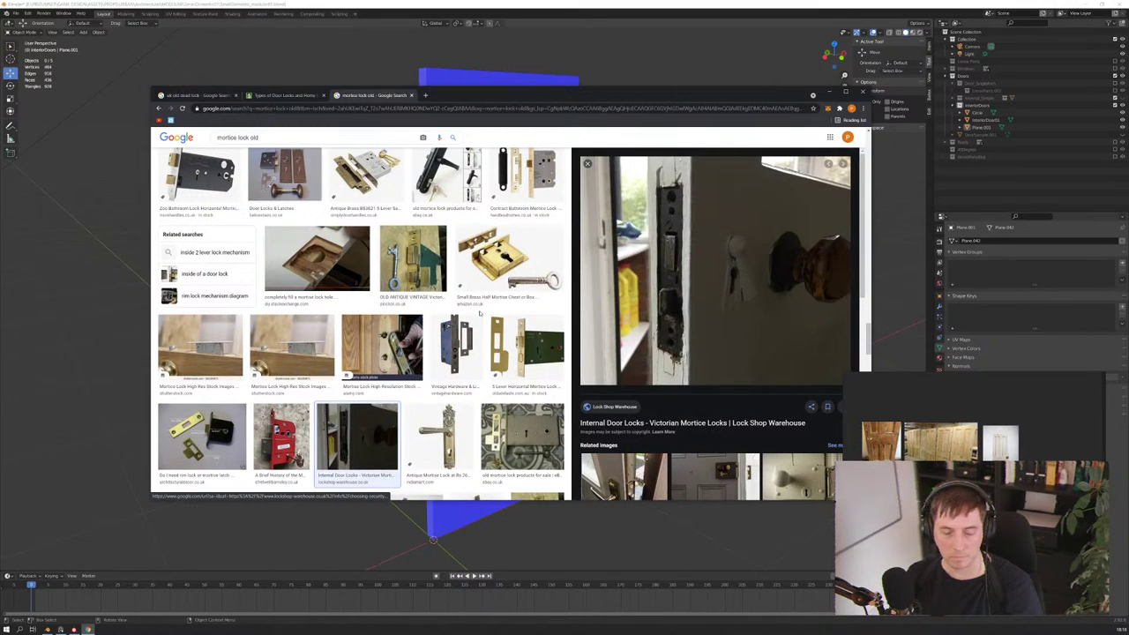
Copy the Victorian mortice lock photo onto the reference board and enlarge it
{"action": "right_click", "coordinate": [668, 234]}
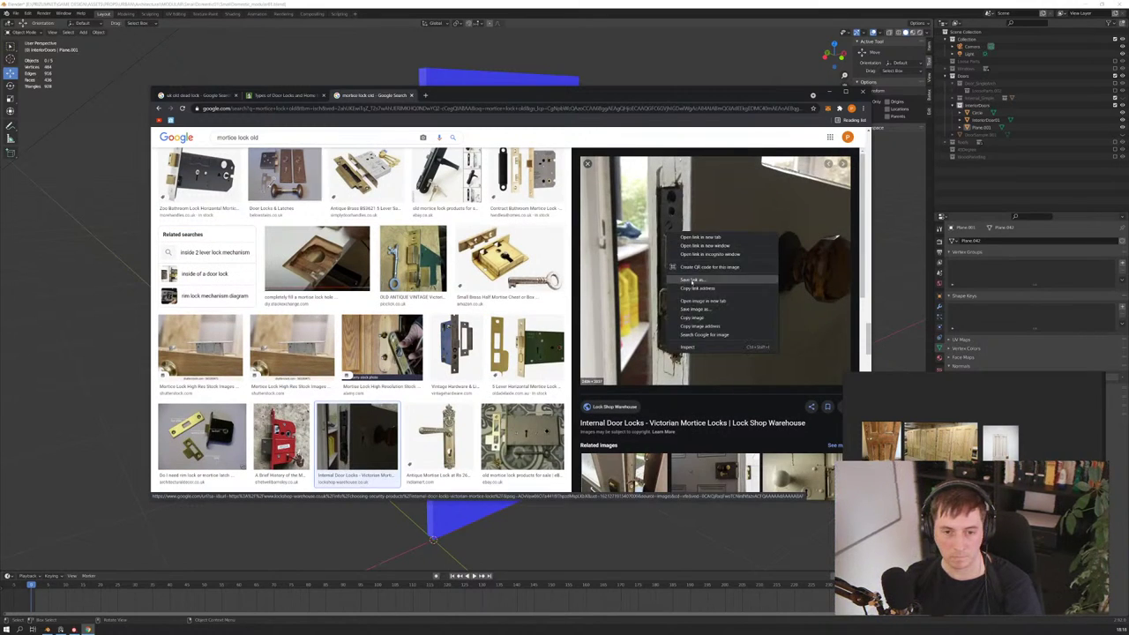
{"action": "left_click", "coordinate": [715, 316]}
{"action": "left_click", "coordinate": [1059, 452]}
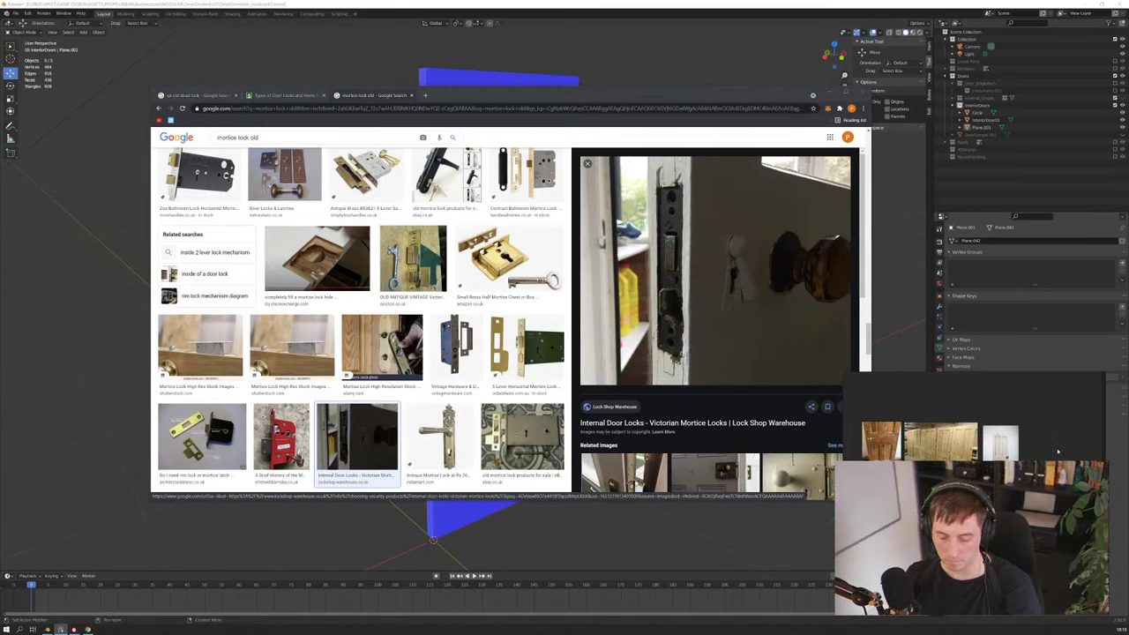
{"action": "key", "text": "ctrl+v"}
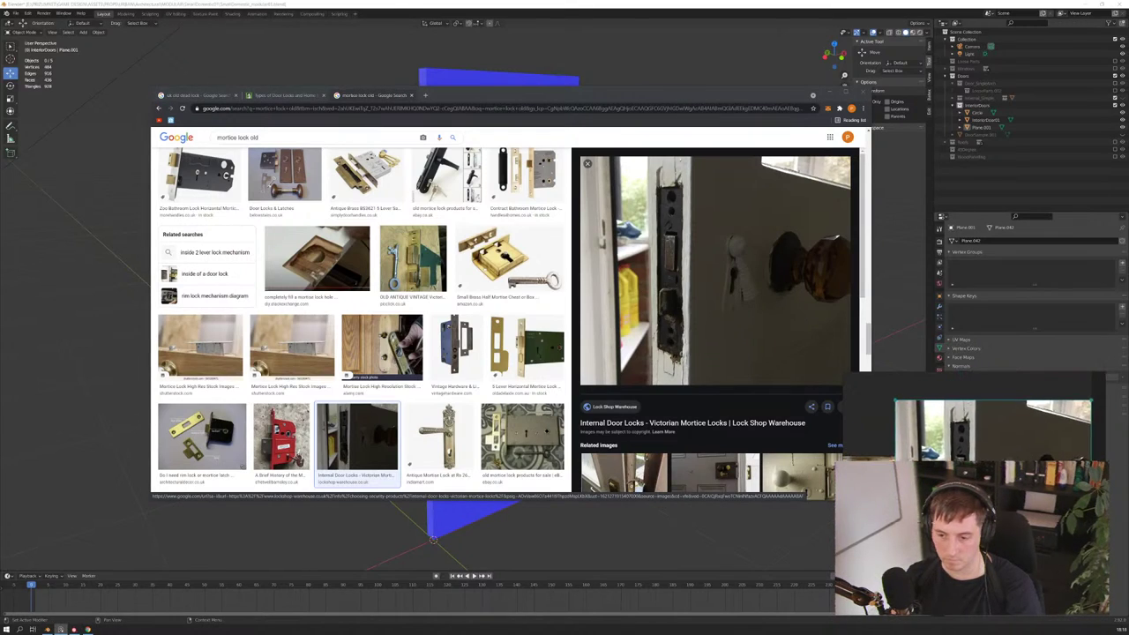
{"action": "mouse_move", "coordinate": [1052, 436]}
{"action": "left_mouse_down"}
{"action": "mouse_move", "coordinate": [908, 411]}
{"action": "mouse_move", "coordinate": [845, 451]}
{"action": "left_mouse_up"}
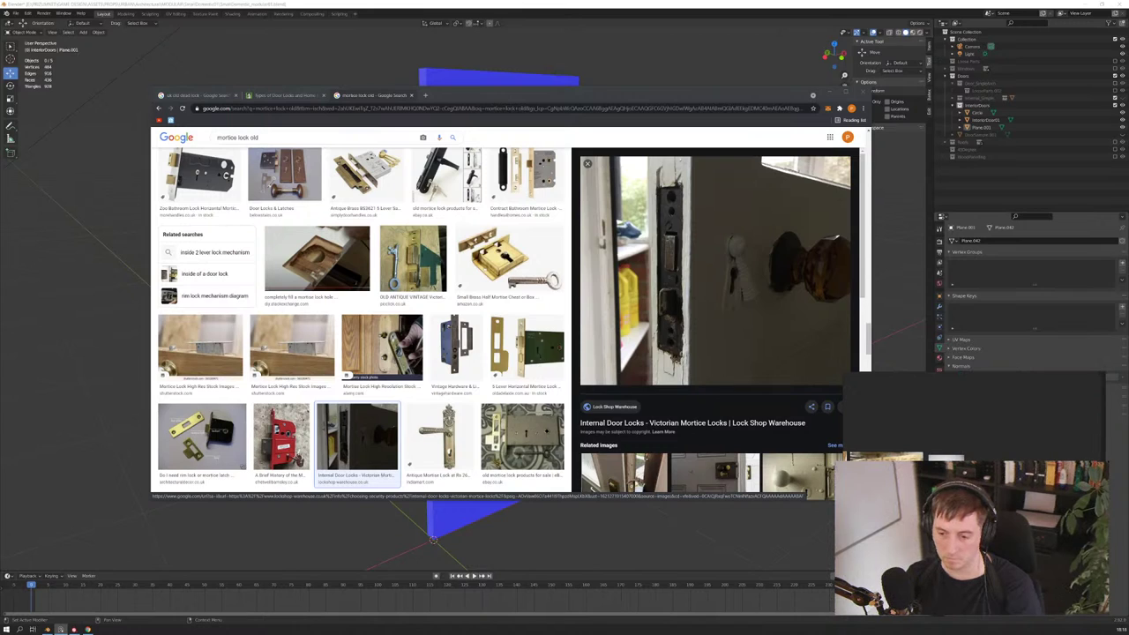
{"action": "left_click", "coordinate": [535, 379]}
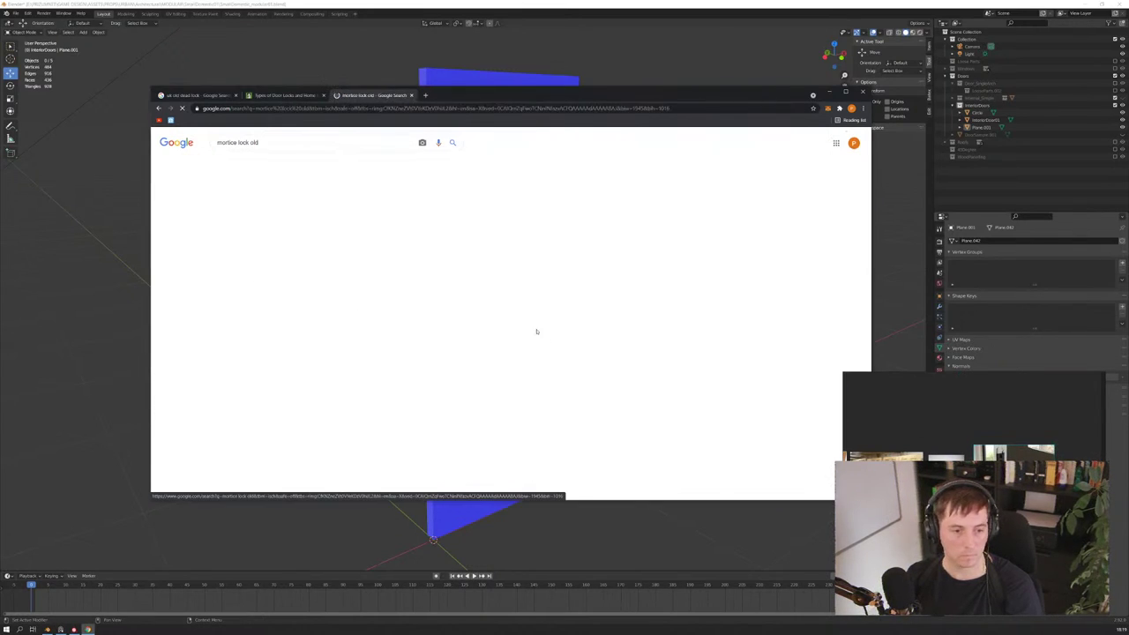
Preview the Mortise Lock Service & Repair photo and the related brass mortise lock image
{"action": "scroll", "coordinate": [527, 219], "scroll_direction": "down", "scroll_amount": 5}
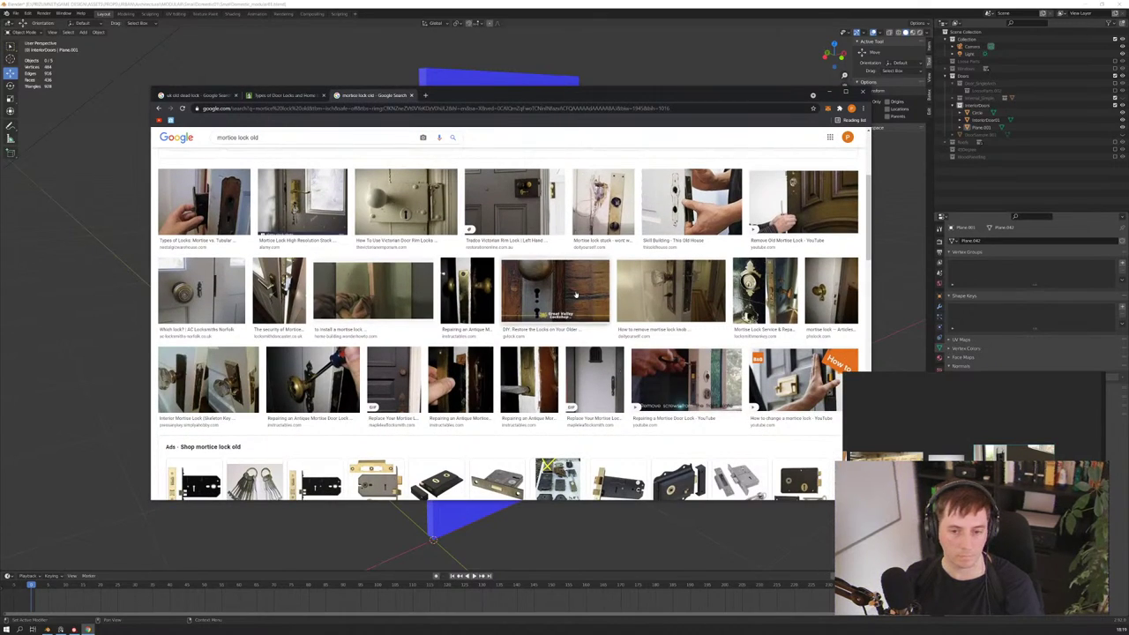
{"action": "left_click", "coordinate": [767, 300]}
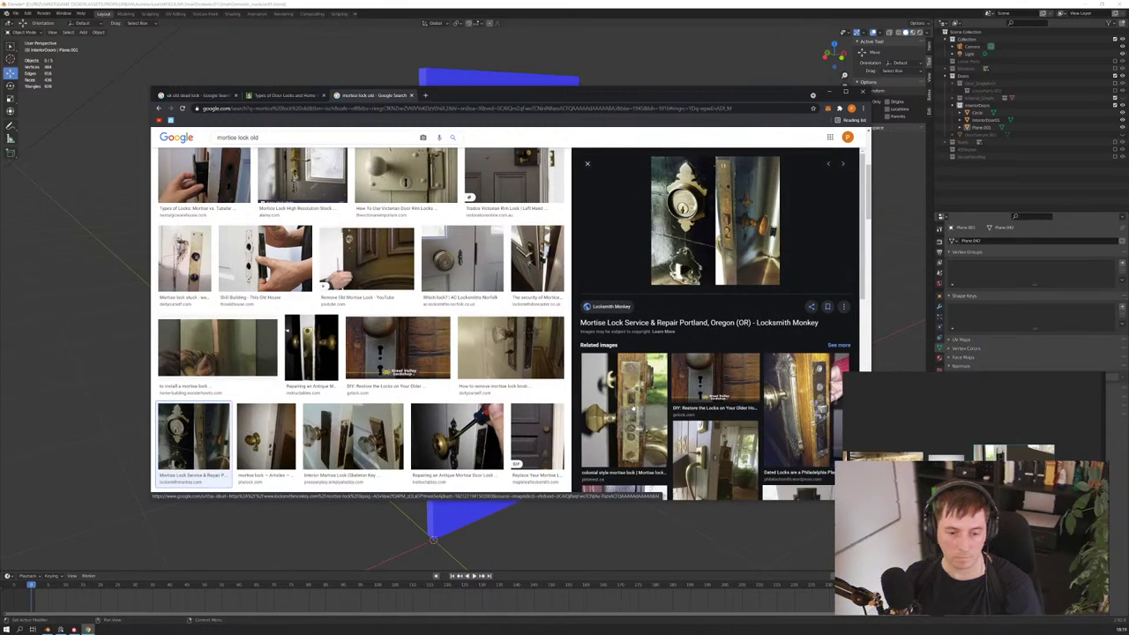
{"action": "scroll", "coordinate": [633, 408], "scroll_direction": "down", "scroll_amount": 3}
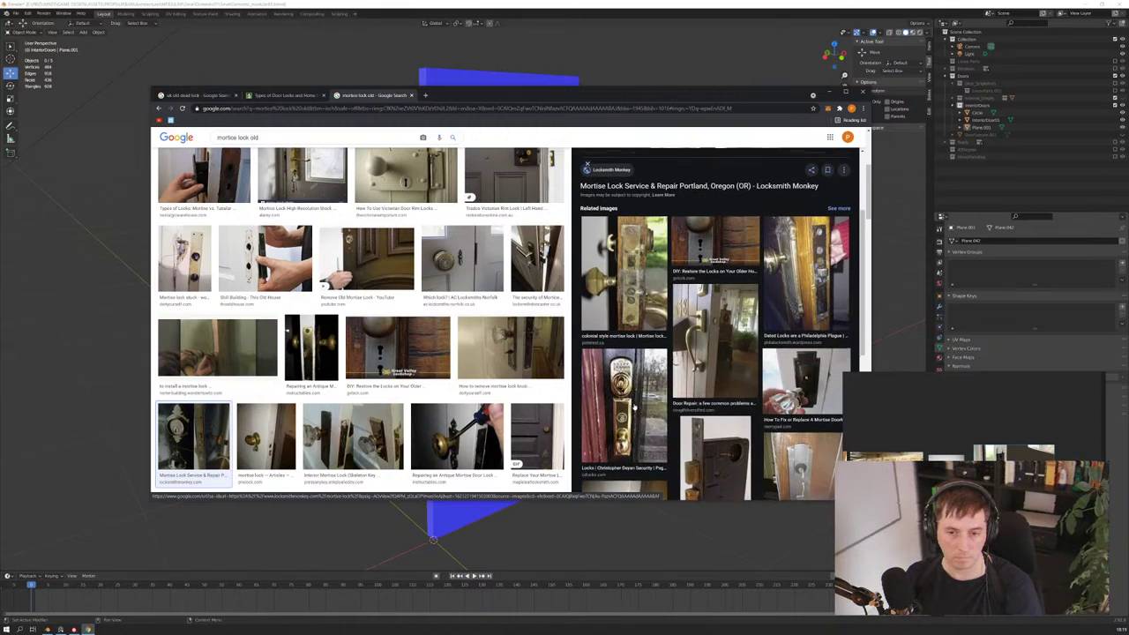
{"action": "left_click", "coordinate": [827, 334]}
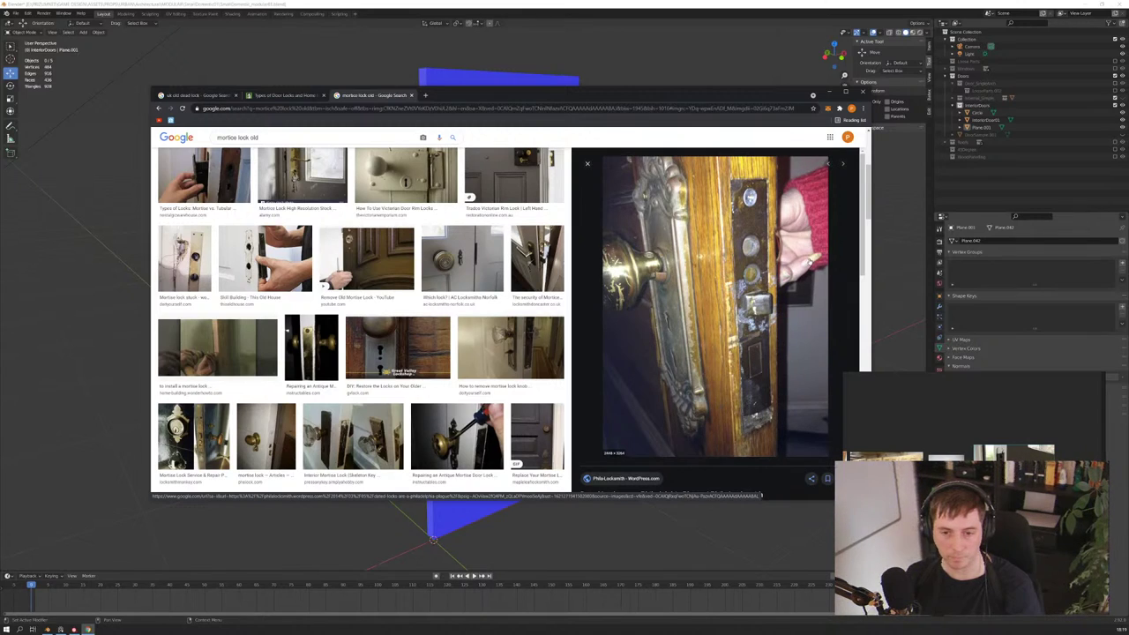
Copy the painted door photo onto the reference board, placed lower down
{"action": "scroll", "coordinate": [424, 362], "scroll_direction": "down", "scroll_amount": 2}
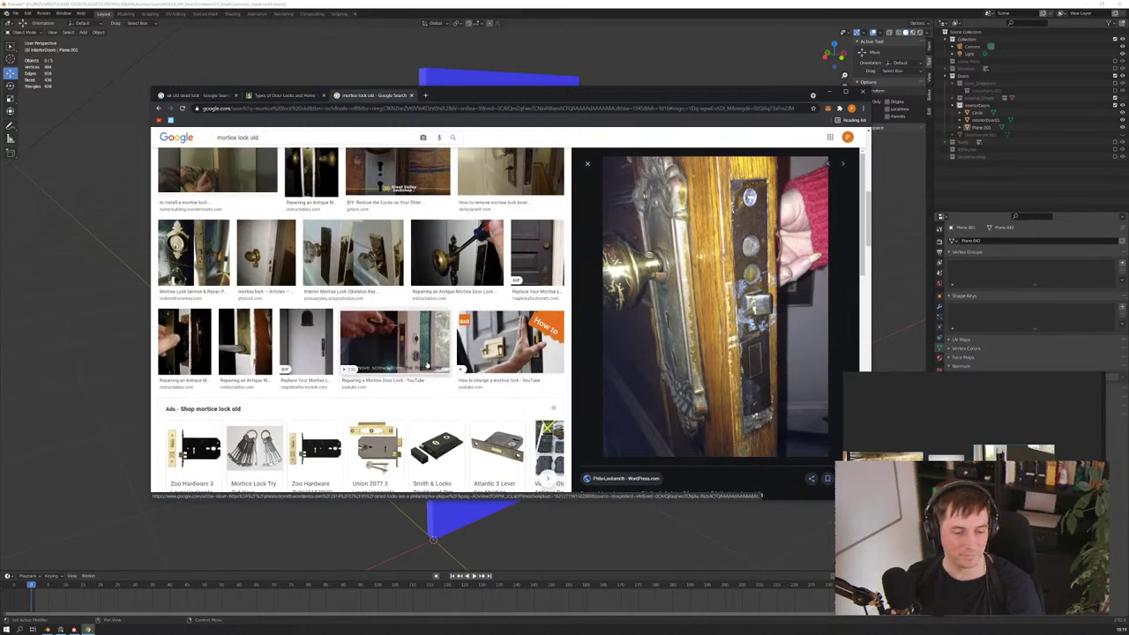
{"action": "scroll", "coordinate": [427, 364], "scroll_direction": "down", "scroll_amount": 1}
{"action": "scroll", "coordinate": [441, 397], "scroll_direction": "down", "scroll_amount": 2}
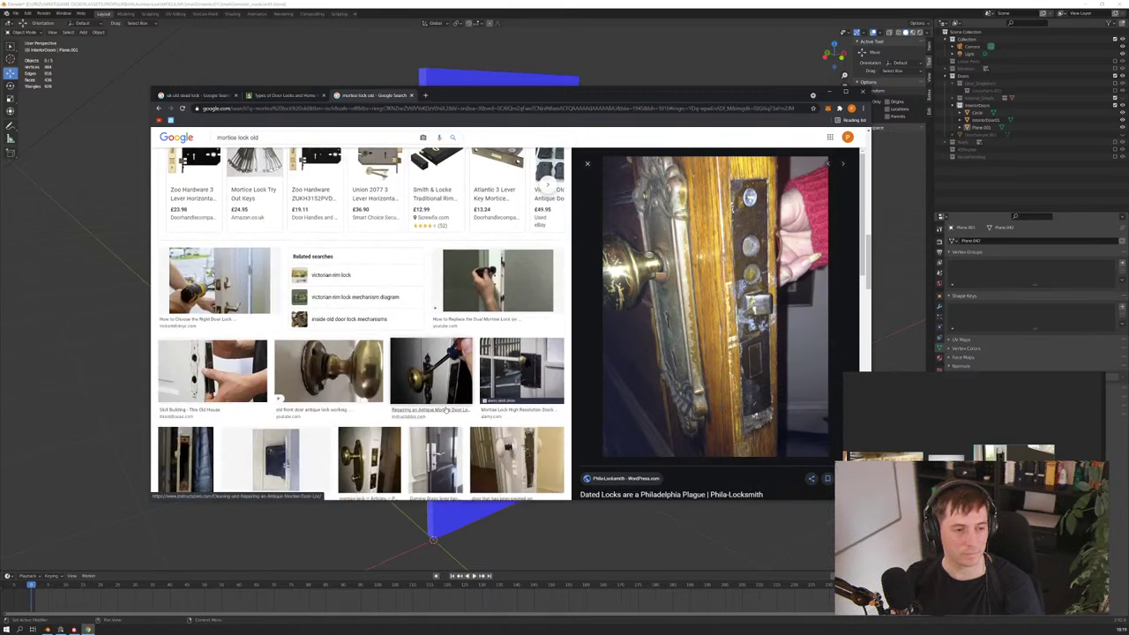
{"action": "scroll", "coordinate": [446, 410], "scroll_direction": "up", "scroll_amount": 1}
{"action": "scroll", "coordinate": [443, 397], "scroll_direction": "down", "scroll_amount": 2}
{"action": "scroll", "coordinate": [440, 384], "scroll_direction": "down", "scroll_amount": 1}
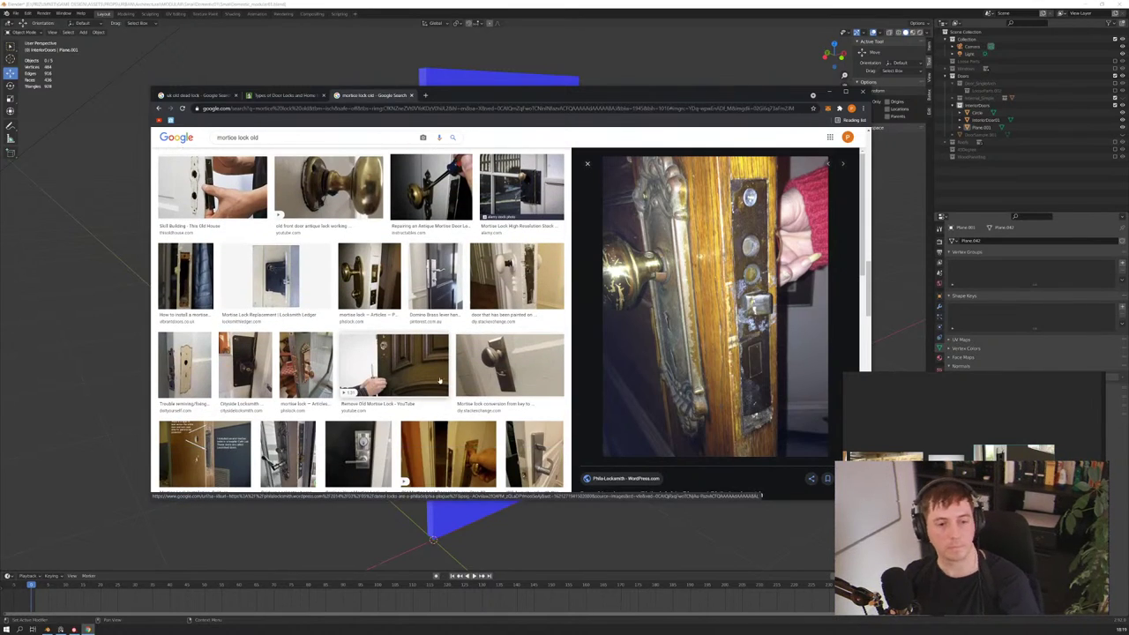
{"action": "left_click", "coordinate": [516, 278]}
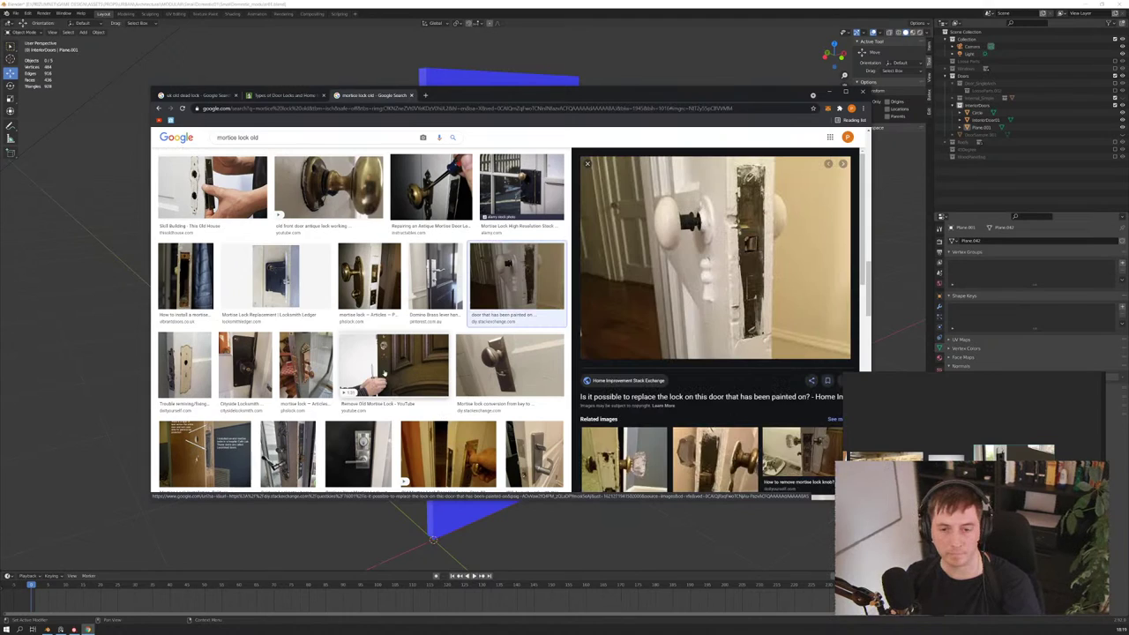
{"action": "right_click", "coordinate": [689, 239]}
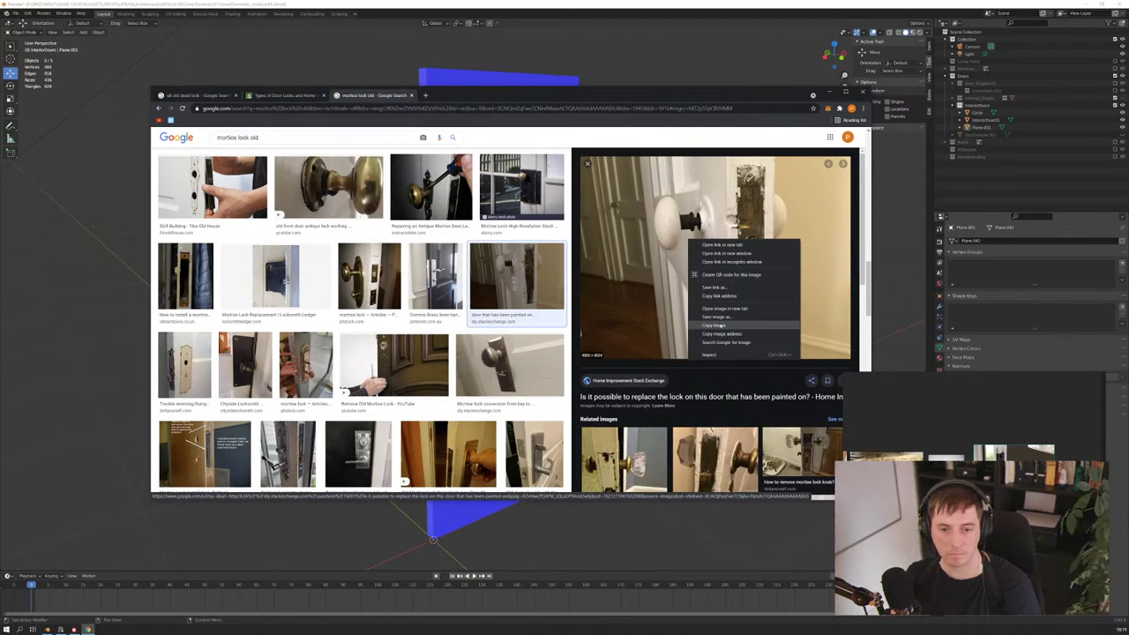
{"action": "left_click", "coordinate": [720, 326]}
{"action": "left_click", "coordinate": [952, 423]}
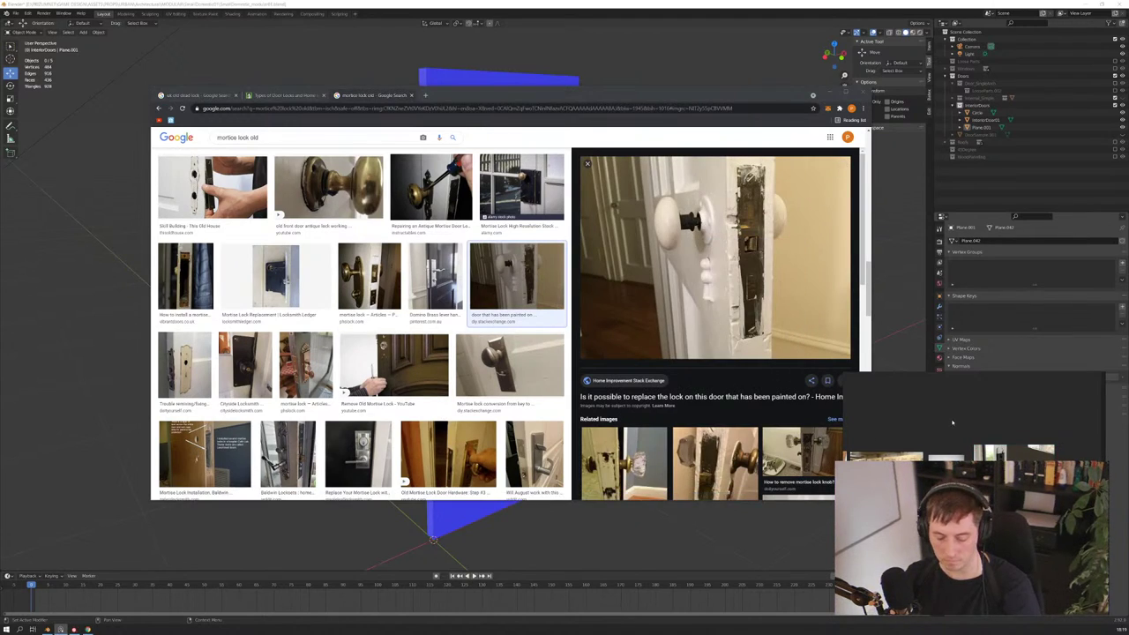
{"action": "key", "text": "ctrl+v"}
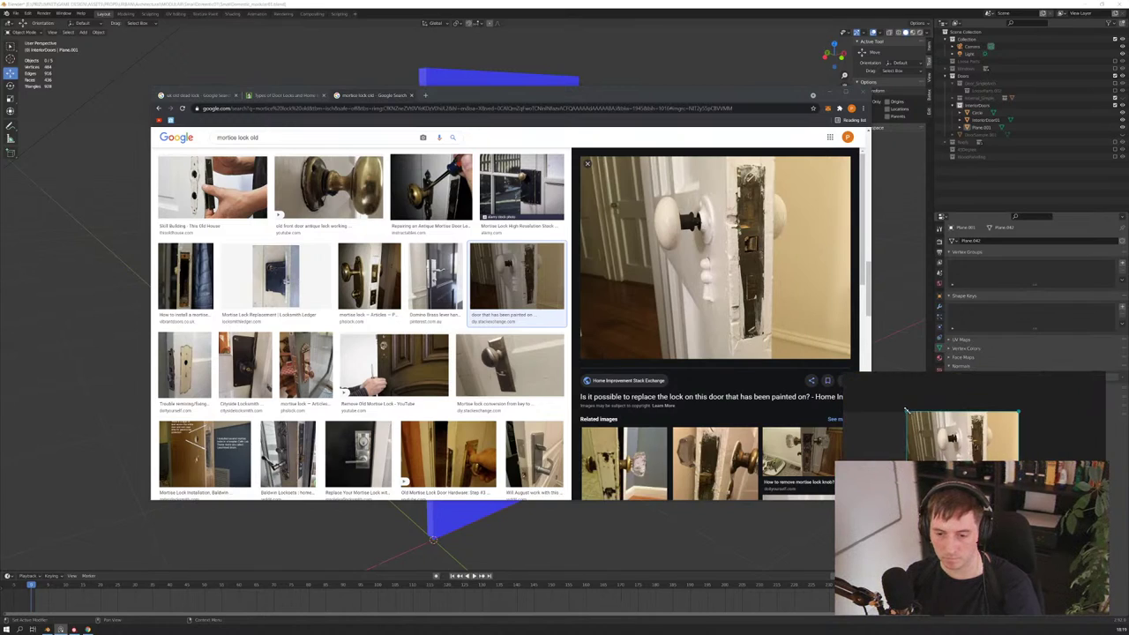
{"action": "left_click_drag", "start_coordinate": [905, 410], "coordinate": [961, 512]}
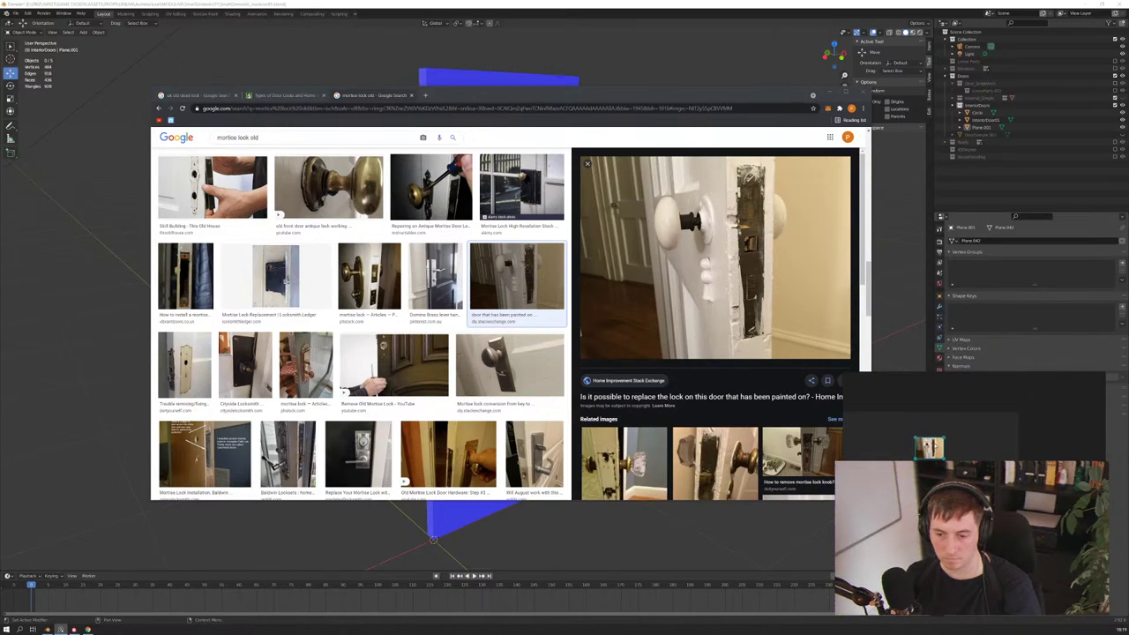
Copy the old mortise lock keyhole photo onto the board and enlarge it
{"action": "left_click", "coordinate": [169, 356]}
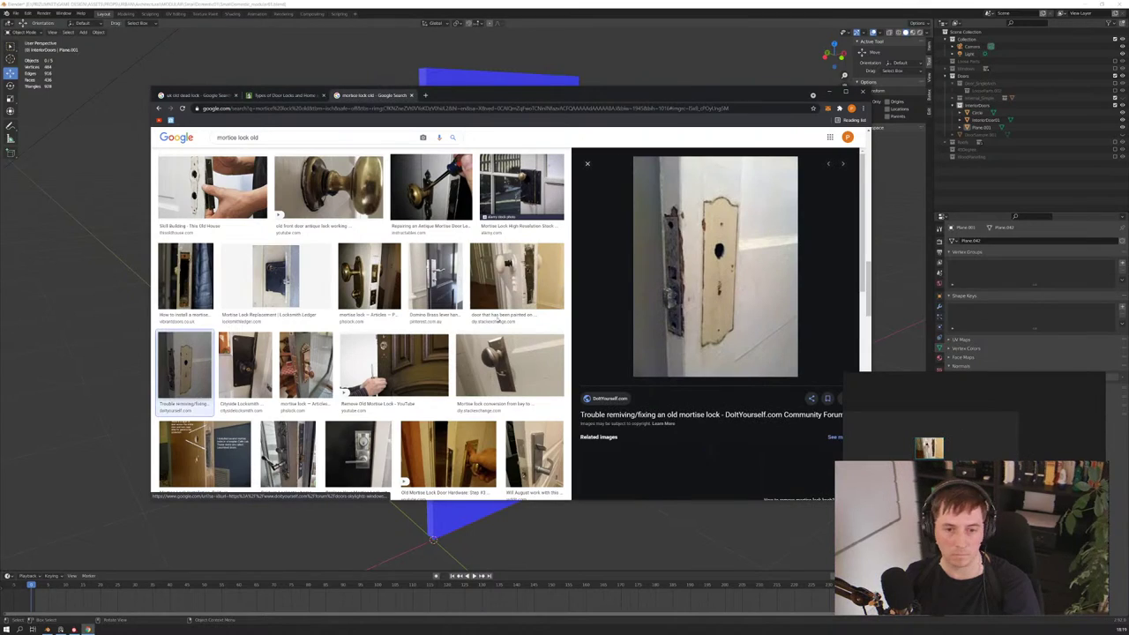
{"action": "right_click", "coordinate": [659, 252]}
{"action": "left_click", "coordinate": [683, 338]}
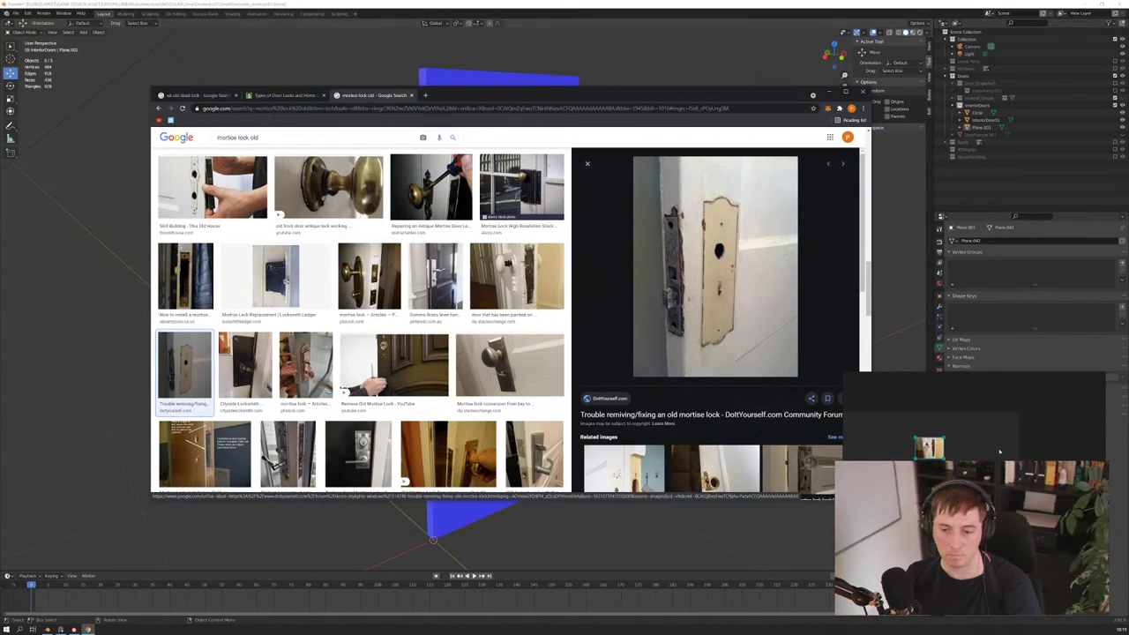
{"action": "left_click", "coordinate": [970, 452]}
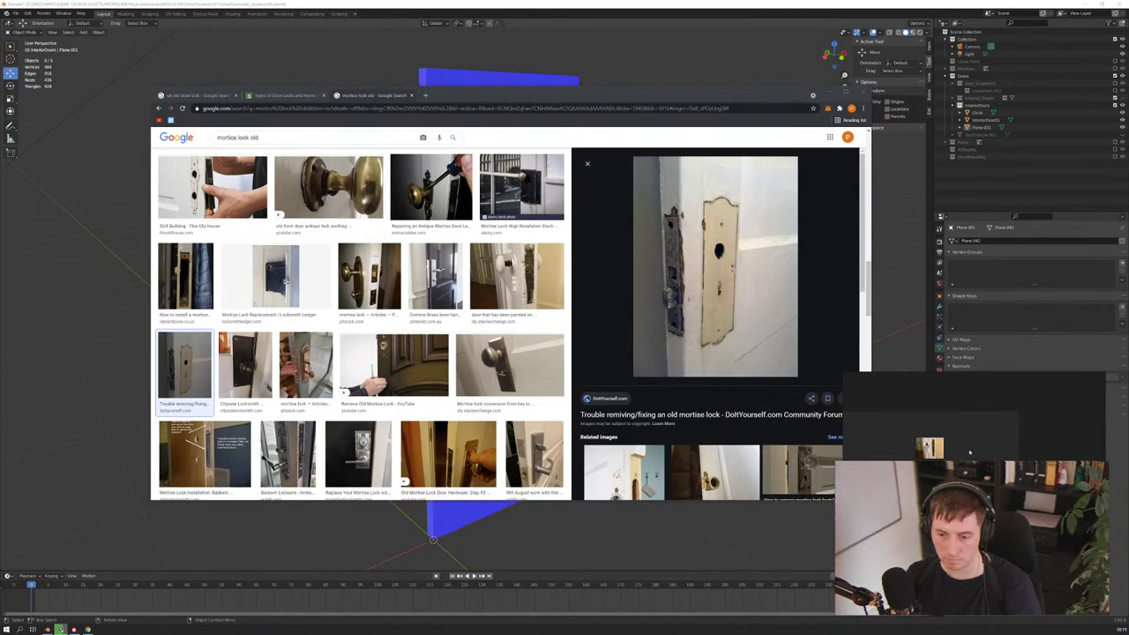
{"action": "key", "text": "ctrl+v"}
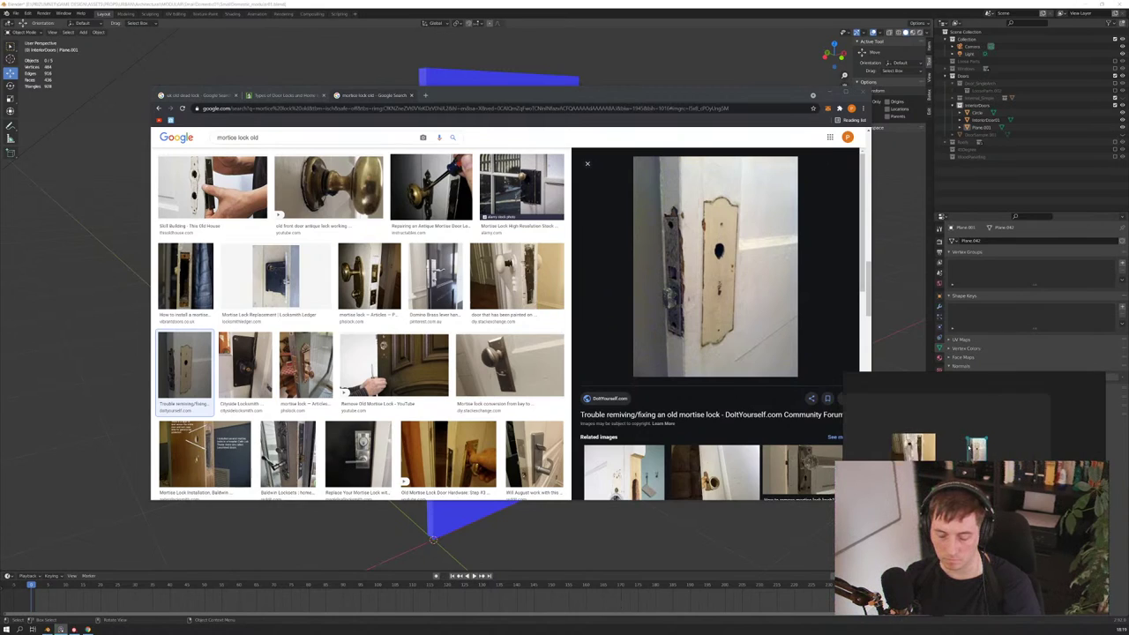
{"action": "left_click_drag", "start_coordinate": [1002, 447], "coordinate": [892, 445]}
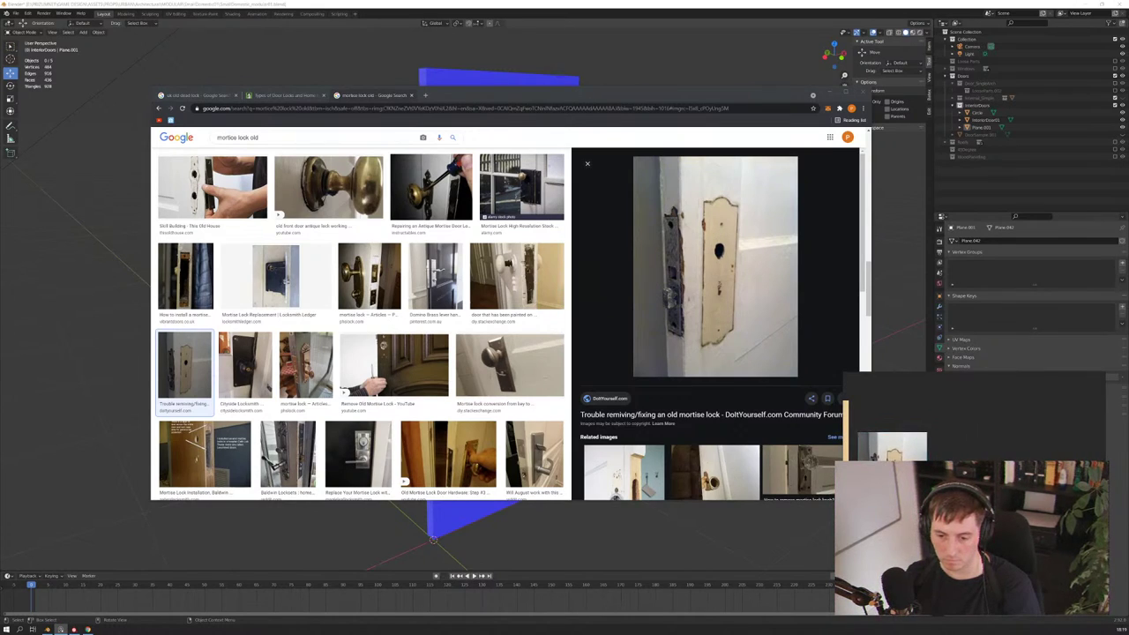
Drag the door-knob mortise lock photo onto the reference board
{"action": "scroll", "coordinate": [891, 441], "scroll_direction": "up", "scroll_amount": 2}
{"action": "scroll", "coordinate": [891, 441], "scroll_direction": "up", "scroll_amount": 2}
{"action": "scroll", "coordinate": [891, 441], "scroll_direction": "up", "scroll_amount": 1}
{"action": "scroll", "coordinate": [891, 423], "scroll_direction": "down", "scroll_amount": 1}
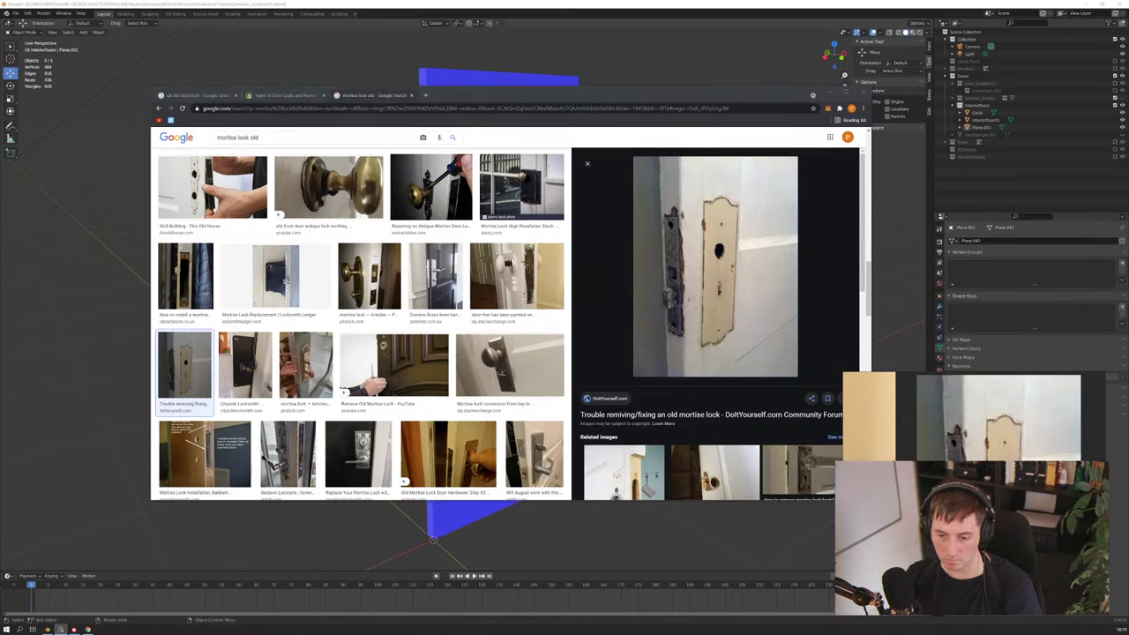
{"action": "left_click_drag", "start_coordinate": [460, 341], "coordinate": [918, 419]}
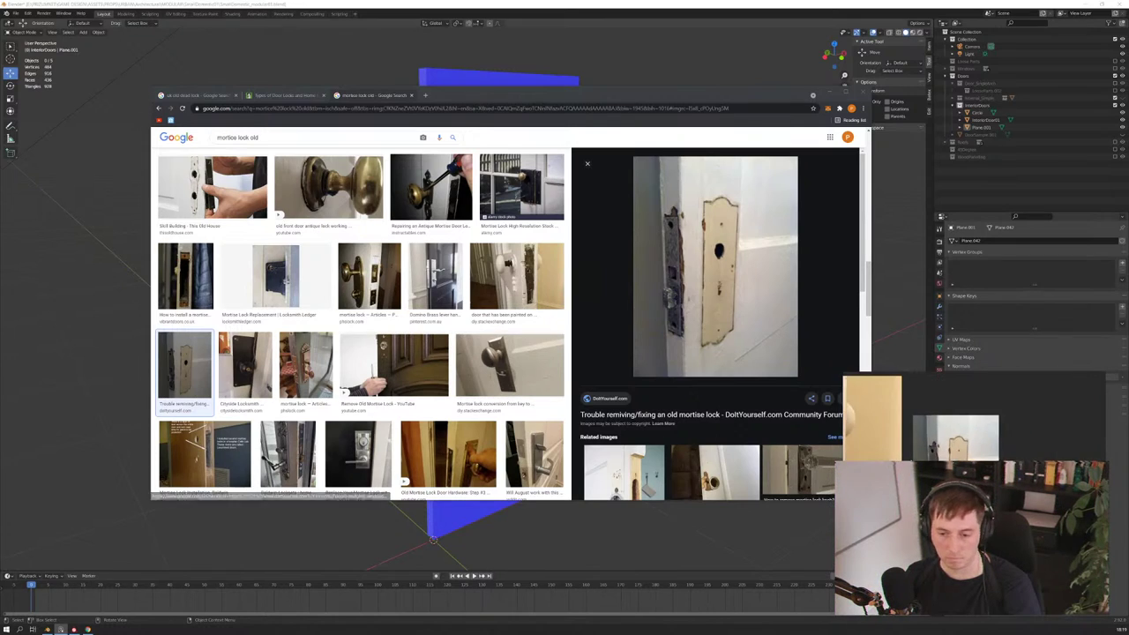
Minimize the browser to bring the blue door model back into view
{"action": "scroll", "coordinate": [970, 415], "scroll_direction": "up", "scroll_amount": 1}
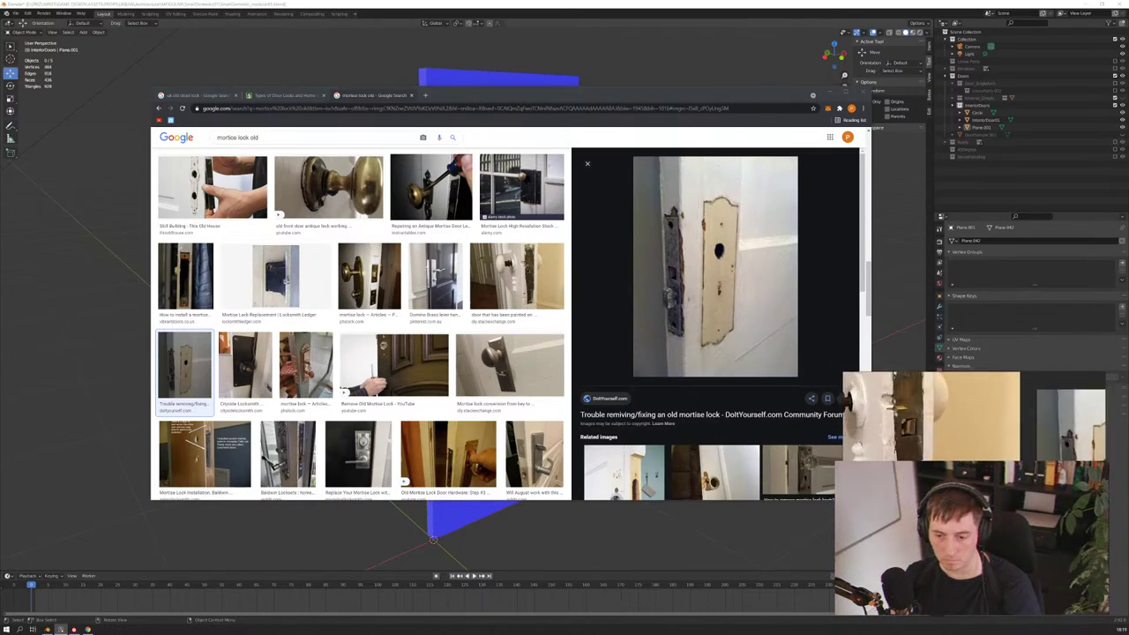
{"action": "scroll", "coordinate": [970, 415], "scroll_direction": "up", "scroll_amount": 1}
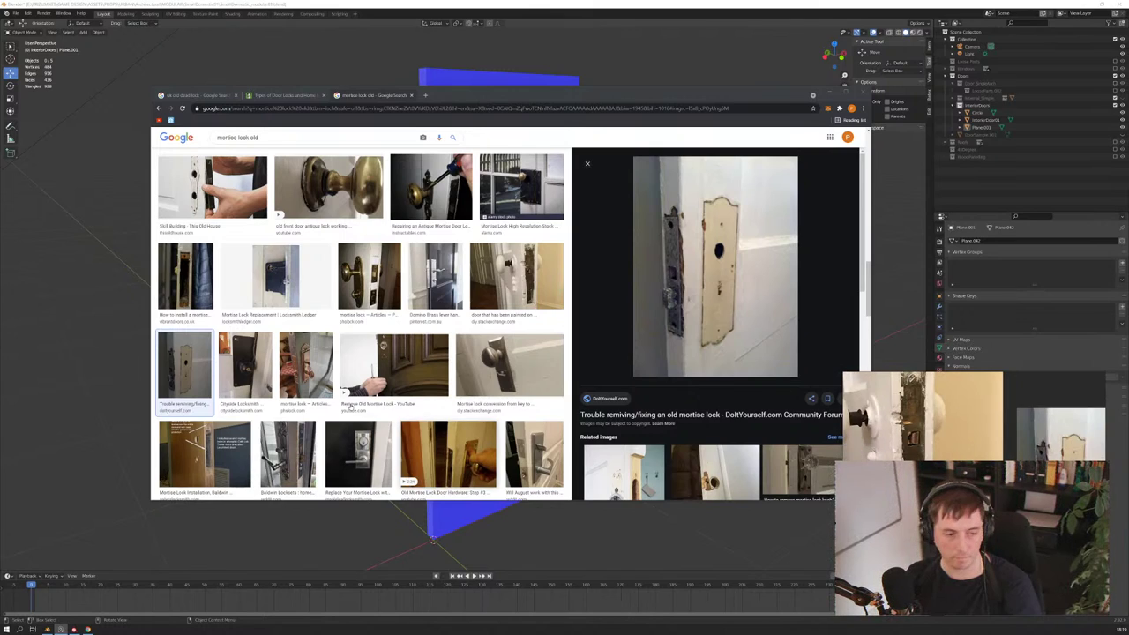
{"action": "scroll", "coordinate": [422, 390], "scroll_direction": "down", "scroll_amount": 1}
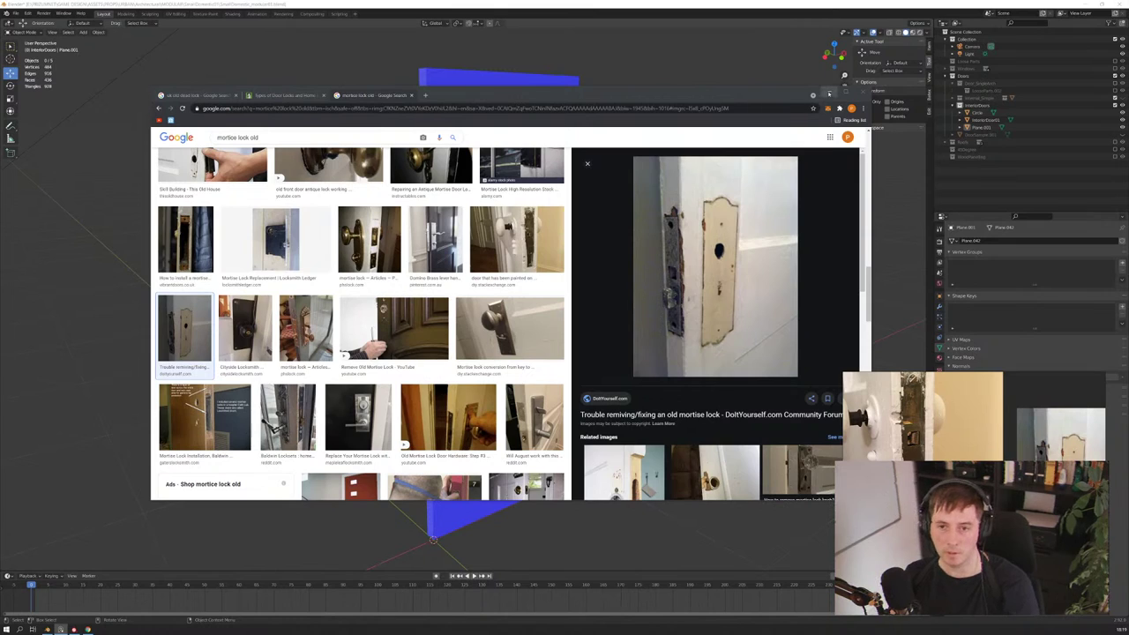
{"action": "left_click", "coordinate": [828, 94]}
{"action": "scroll", "coordinate": [443, 362], "scroll_direction": "up", "scroll_amount": 2}
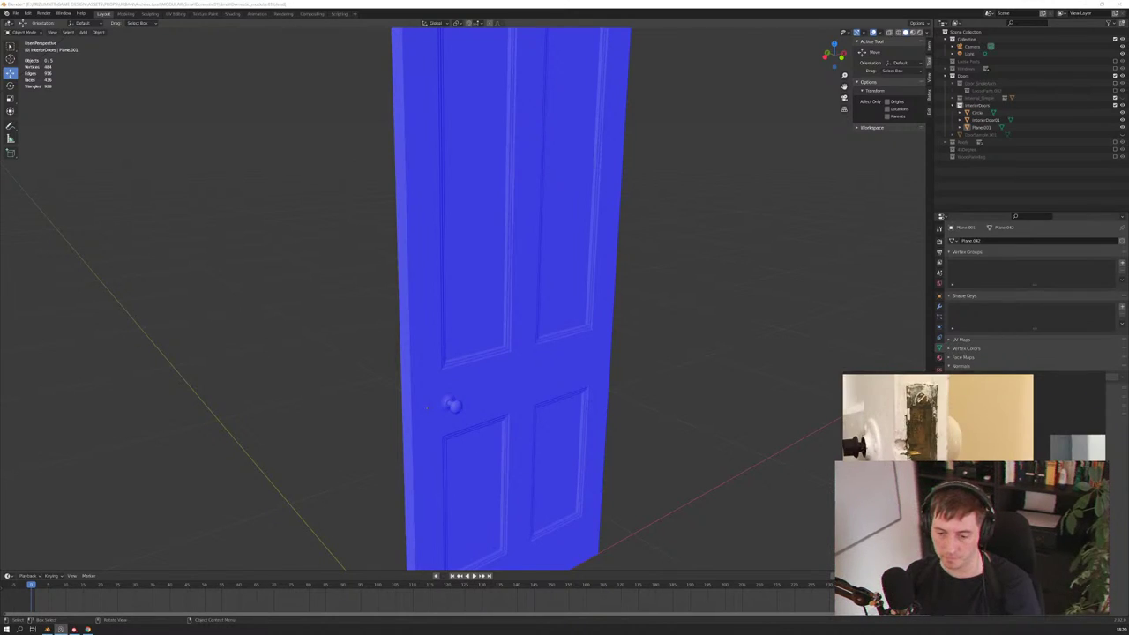
Frame the doorknob, deselect everything, and bring up the Shift+A Add menu
{"action": "mouse_move", "coordinate": [484, 455]}
{"action": "middle_mouse_down"}
{"action": "mouse_move", "coordinate": [408, 456]}
{"action": "mouse_move", "coordinate": [420, 456]}
{"action": "mouse_move", "coordinate": [494, 330]}
{"action": "mouse_move", "coordinate": [485, 368]}
{"action": "middle_mouse_up"}
{"action": "left_click", "coordinate": [412, 450]}
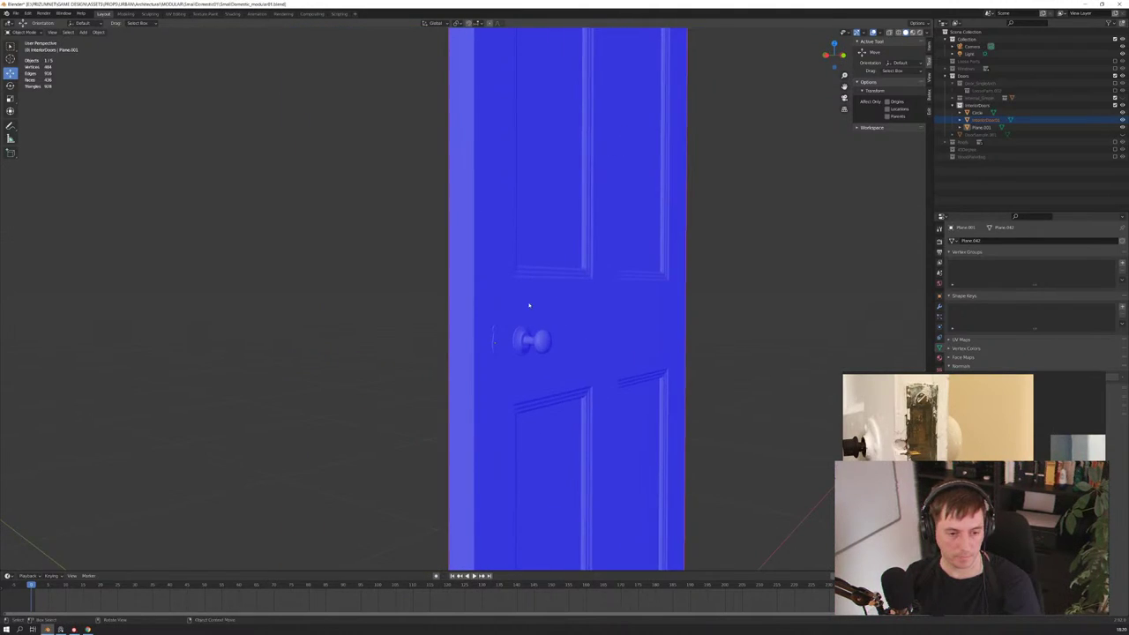
{"action": "scroll", "coordinate": [484, 368], "scroll_direction": "up", "scroll_amount": 2}
{"action": "scroll", "coordinate": [514, 304], "scroll_direction": "up", "scroll_amount": 2}
{"action": "middle_click_drag", "start_coordinate": [514, 305], "coordinate": [515, 315]}
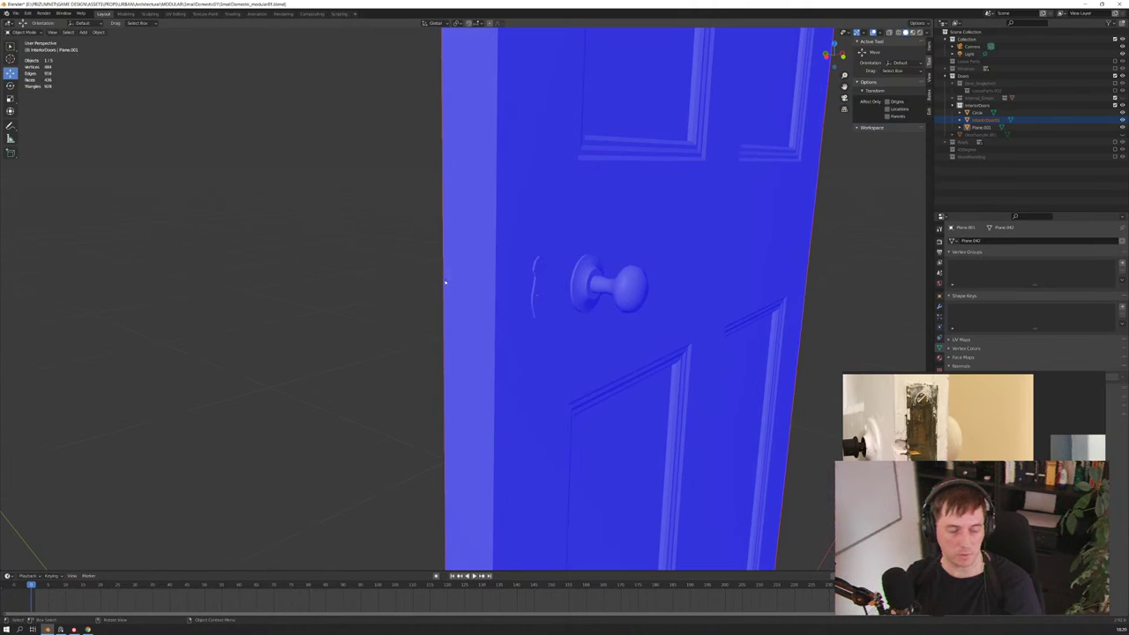
{"action": "left_click", "coordinate": [343, 288]}
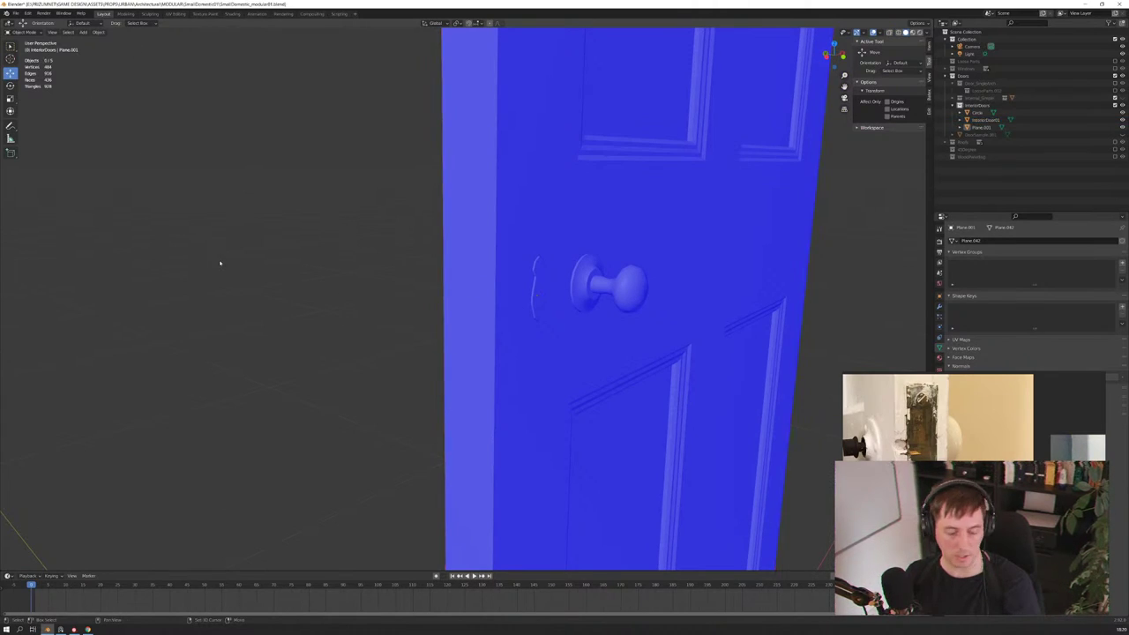
{"action": "key", "text": "shift+a"}
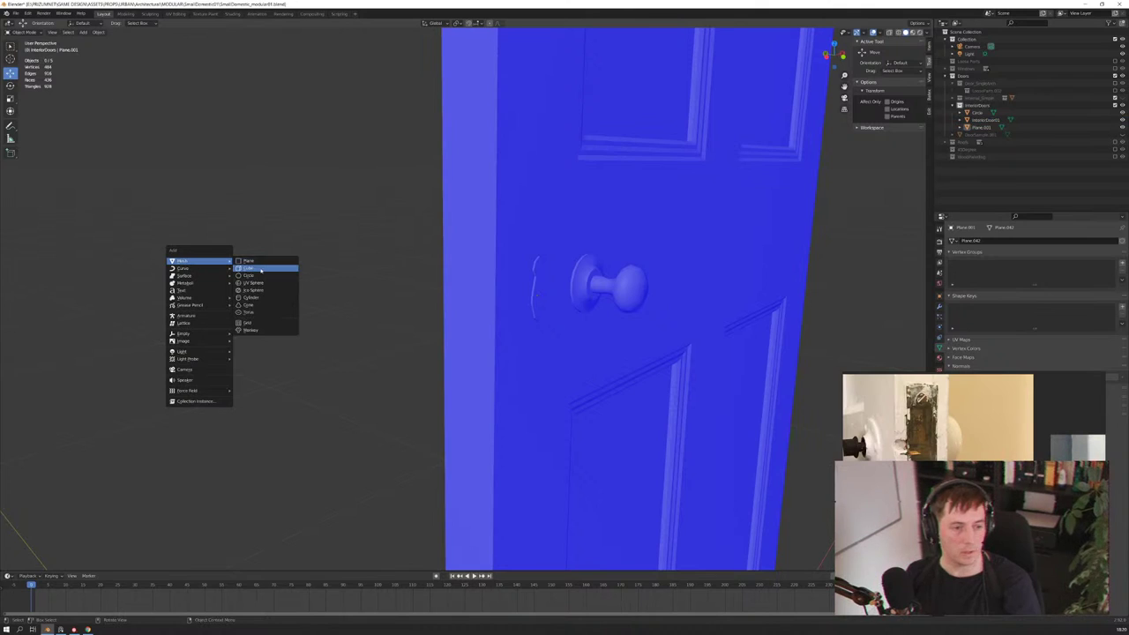
Add a mesh cube and shrink its Size in the Add Cube panel
{"action": "left_click", "coordinate": [261, 271]}
{"action": "scroll", "coordinate": [383, 323], "scroll_direction": "down", "scroll_amount": 5}
{"action": "scroll", "coordinate": [383, 323], "scroll_direction": "down", "scroll_amount": 5}
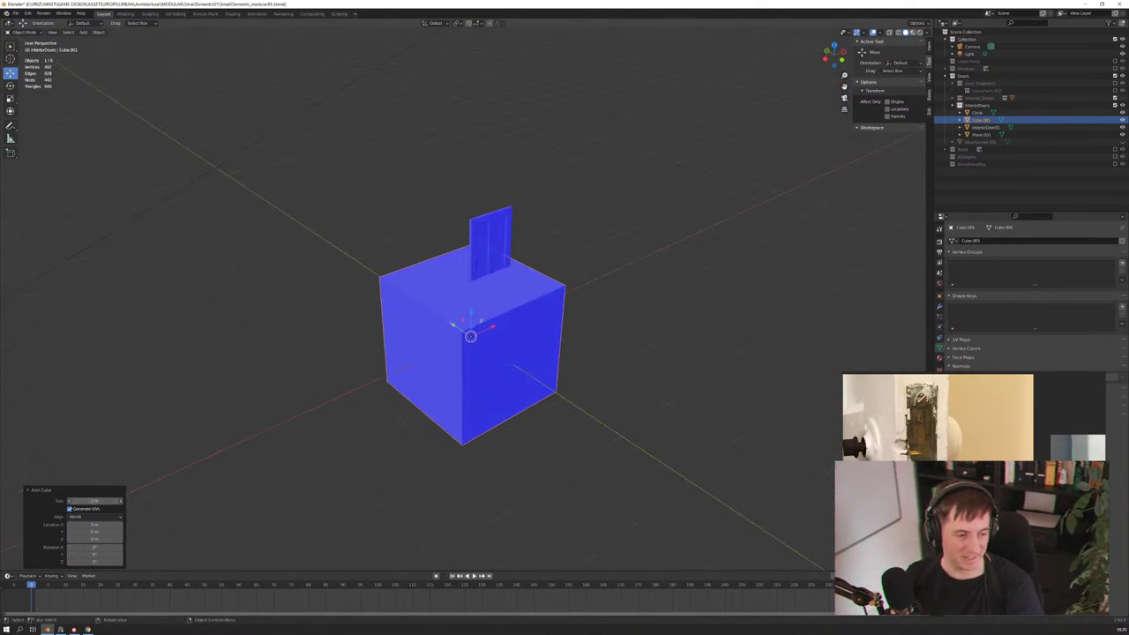
{"action": "left_click", "coordinate": [95, 500]}
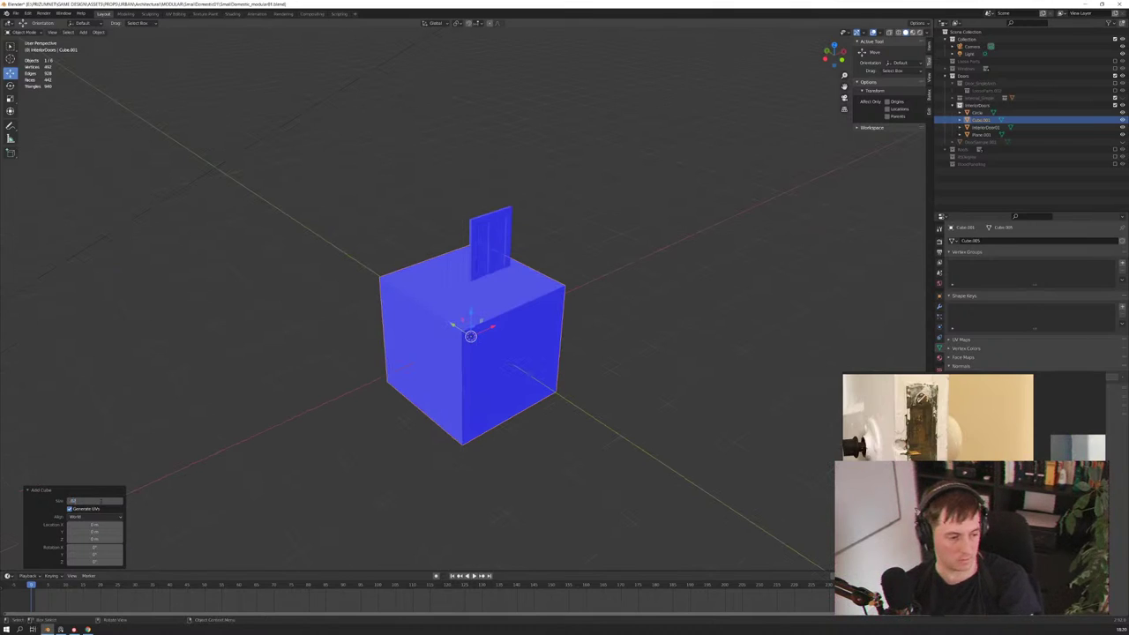
{"action": "type", "text": "0"}
{"action": "key", "text": "Return"}
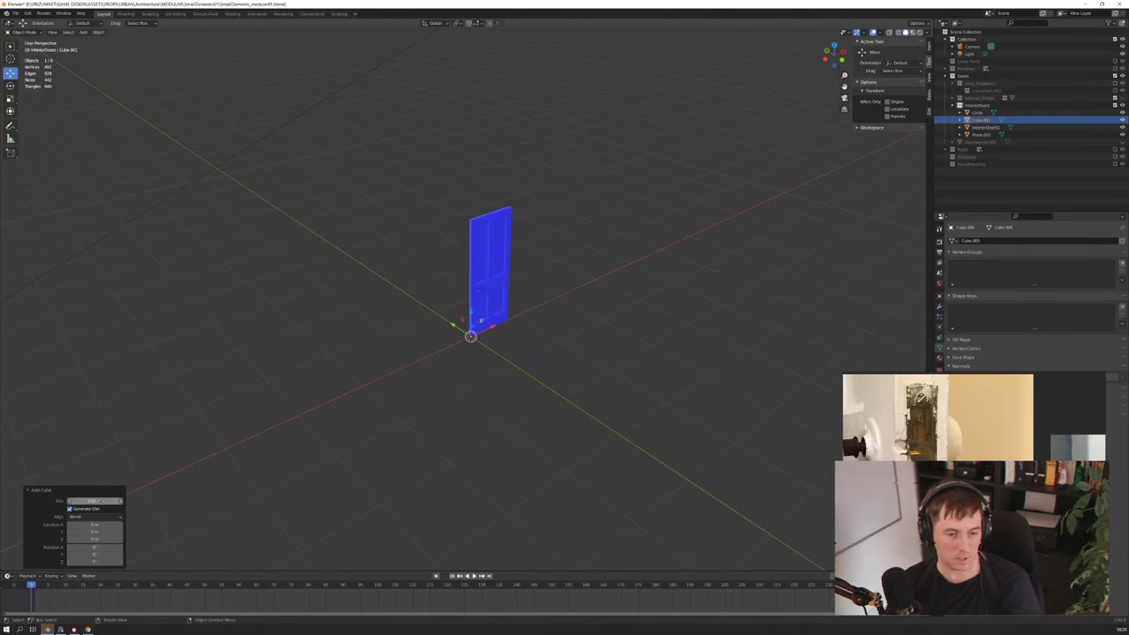
In Front Orthographic view, move the cube up along Z toward knob height
{"action": "scroll", "coordinate": [492, 288], "scroll_direction": "up", "scroll_amount": 4}
{"action": "key", "text": "KP_3"}
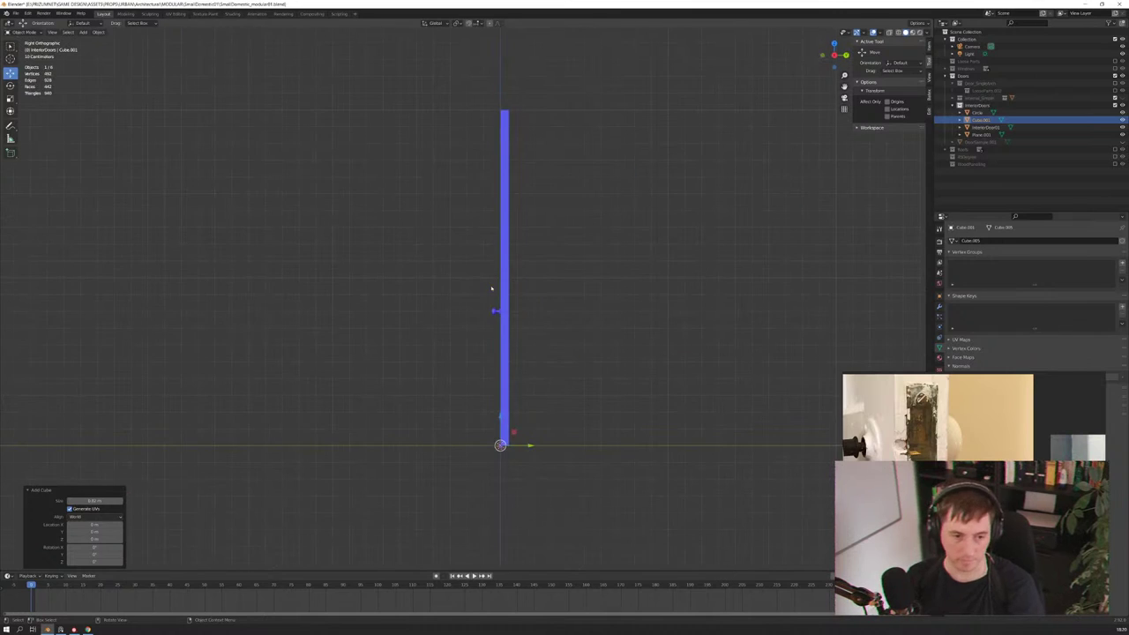
{"action": "key", "text": "KP_1"}
{"action": "scroll", "coordinate": [491, 288], "scroll_direction": "up", "scroll_amount": 3}
{"action": "middle_click_drag", "start_coordinate": [517, 492], "coordinate": [458, 451], "text": "shift"}
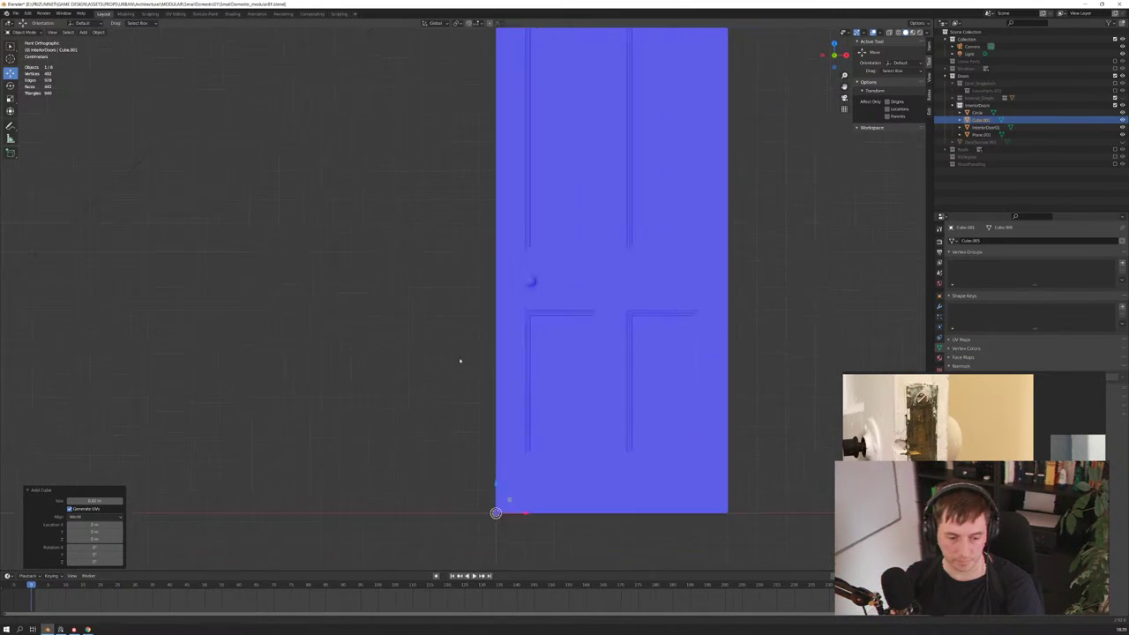
{"action": "key", "text": "g"}
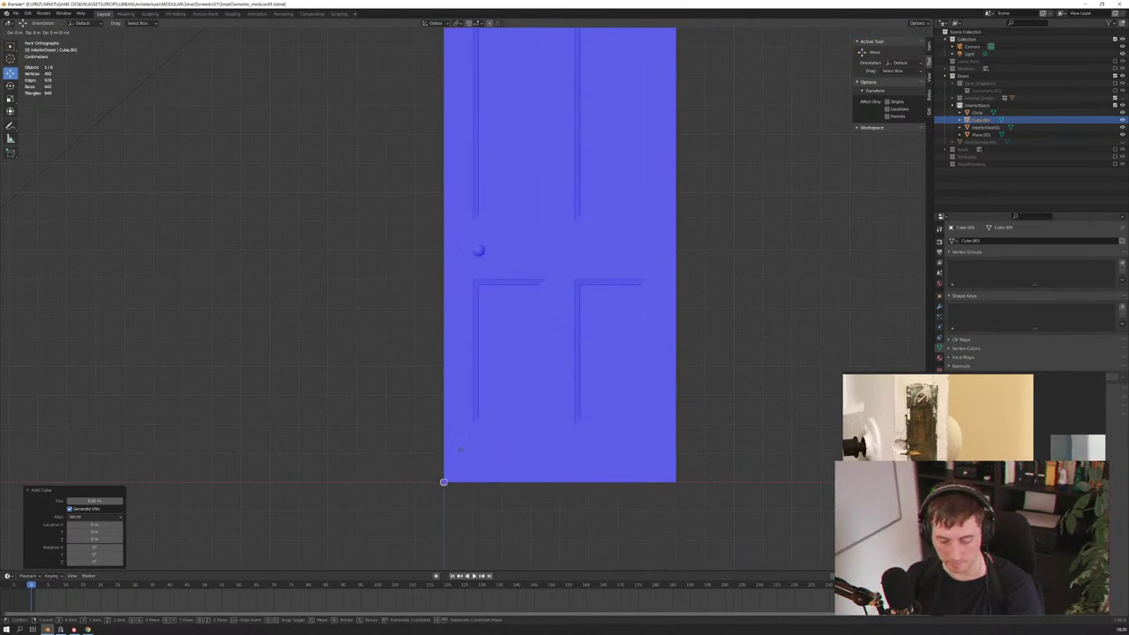
{"action": "key", "text": "z"}
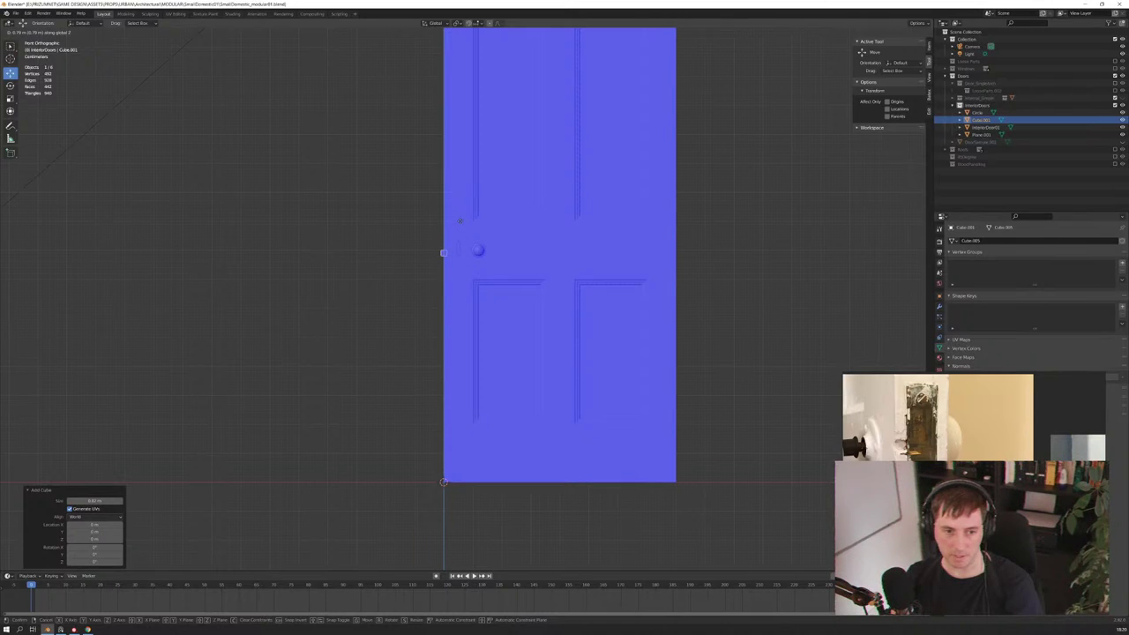
Confirm the cube at knob height and orbit to see the door's side edge
{"action": "left_click", "coordinate": [459, 221]}
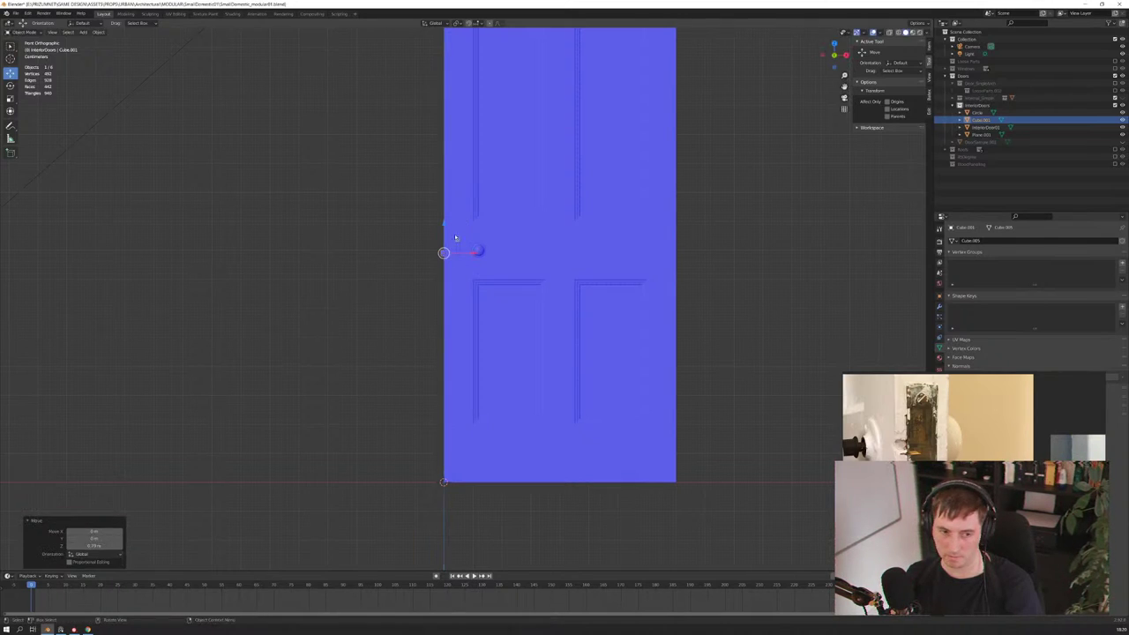
{"action": "scroll", "coordinate": [455, 264], "scroll_direction": "up", "scroll_amount": 6}
{"action": "scroll", "coordinate": [432, 230], "scroll_direction": "up", "scroll_amount": 3}
{"action": "mouse_move", "coordinate": [408, 177]}
{"action": "middle_mouse_down", "text": "shift"}
{"action": "mouse_move", "coordinate": [420, 328]}
{"action": "mouse_move", "coordinate": [421, 318]}
{"action": "mouse_move", "coordinate": [323, 290]}
{"action": "middle_mouse_up", "text": "shift"}
{"action": "scroll", "coordinate": [420, 328], "scroll_direction": "down", "scroll_amount": 3}
{"action": "scroll", "coordinate": [222, 263], "scroll_direction": "up", "scroll_amount": 3}
{"action": "mouse_move", "coordinate": [222, 264]}
{"action": "middle_mouse_down"}
{"action": "mouse_move", "coordinate": [685, 315]}
{"action": "mouse_move", "coordinate": [417, 278]}
{"action": "middle_mouse_up"}
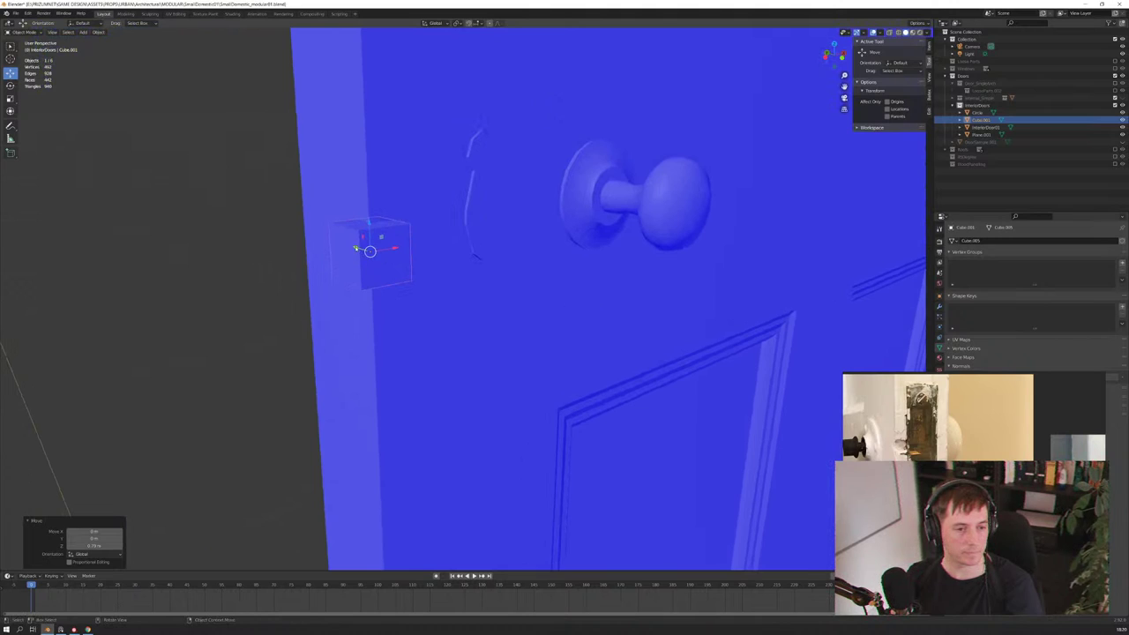
In Left Orthographic view, slide the cube along Y into the door's thickness
{"action": "key", "text": "KP_3"}
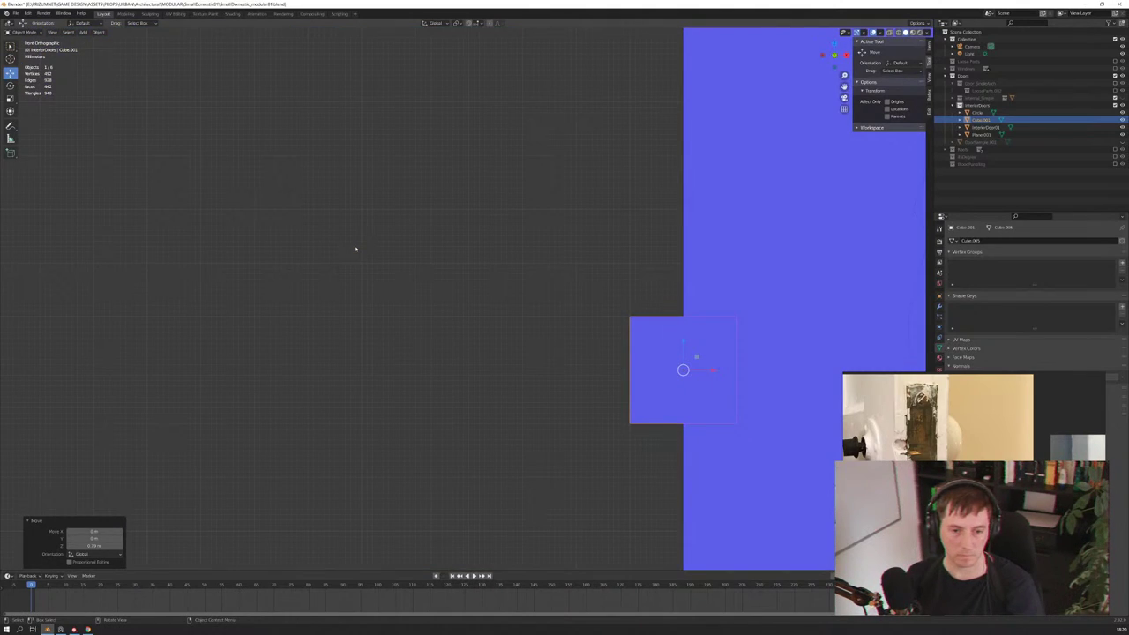
{"action": "scroll", "coordinate": [355, 249], "scroll_direction": "down", "scroll_amount": 5}
{"action": "scroll", "coordinate": [356, 251], "scroll_direction": "down", "scroll_amount": 6}
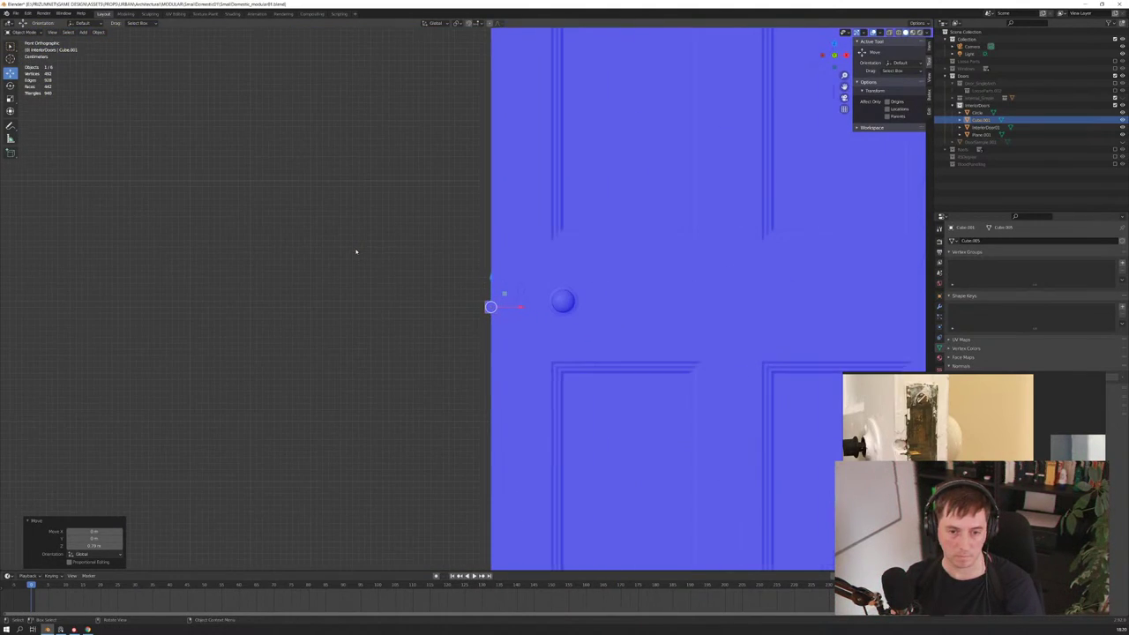
{"action": "key", "text": "KP_3"}
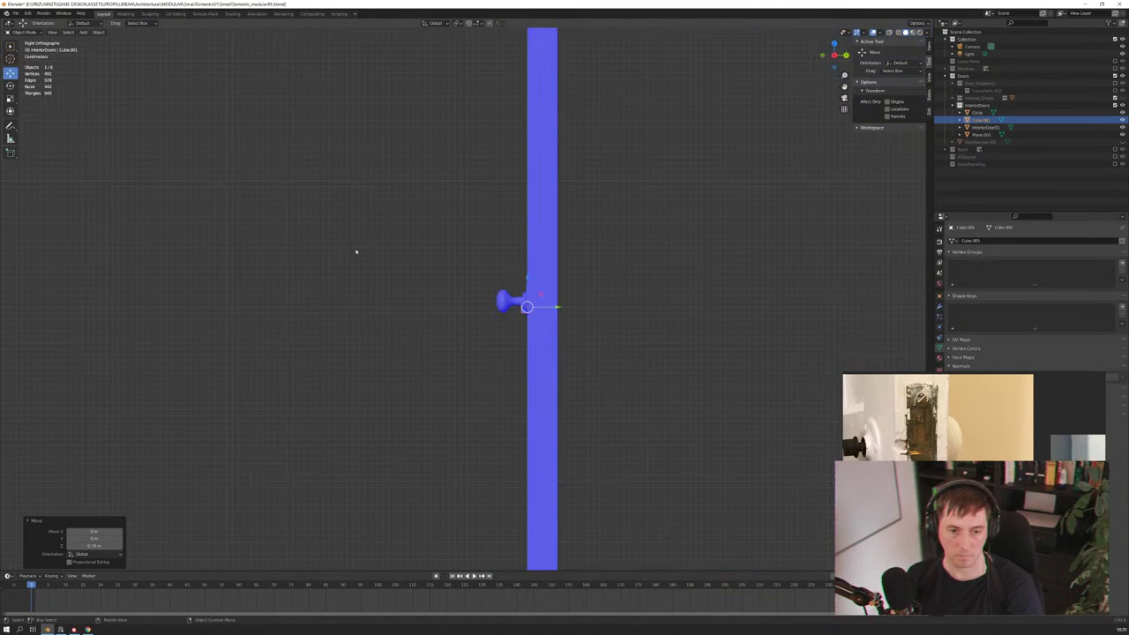
{"action": "key", "text": "ctrl+KP_3"}
{"action": "scroll", "coordinate": [441, 346], "scroll_direction": "up", "scroll_amount": 6}
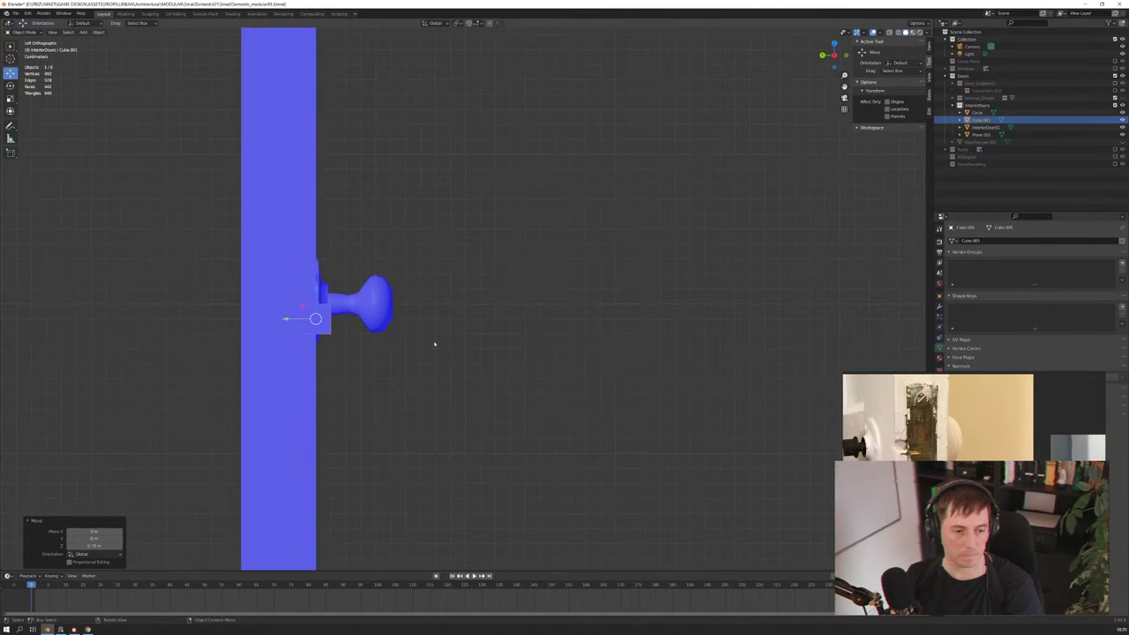
{"action": "middle_click_drag", "start_coordinate": [434, 344], "coordinate": [639, 360], "text": "shift"}
{"action": "key", "text": "g"}
{"action": "key", "text": "y"}
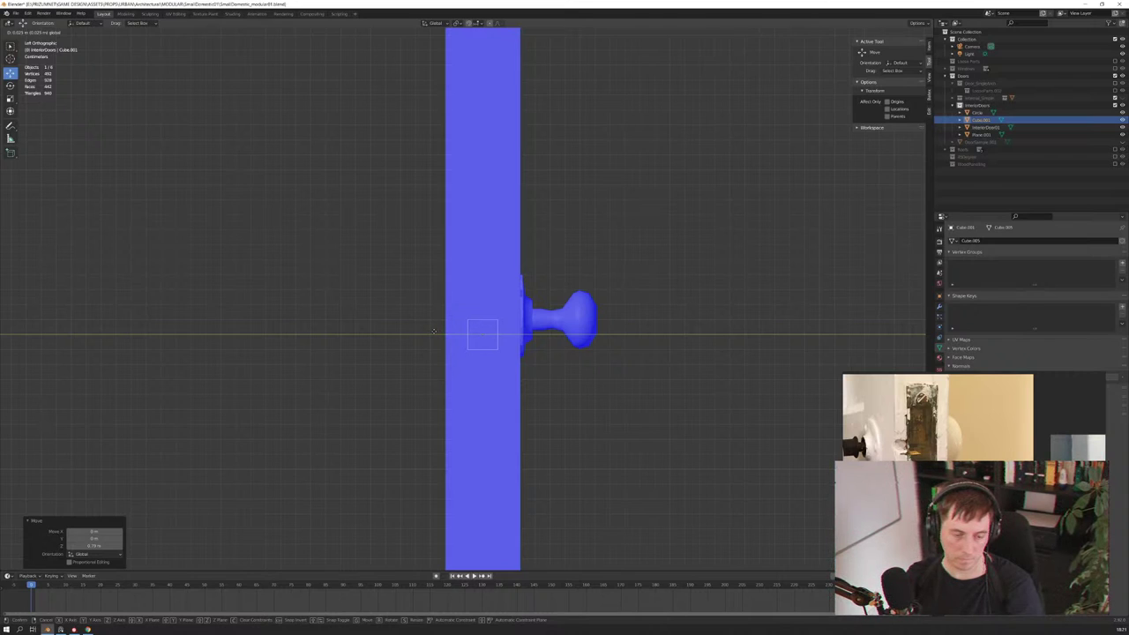
{"action": "key", "text": "Return"}
{"action": "scroll", "coordinate": [467, 300], "scroll_direction": "up", "scroll_amount": 6}
{"action": "middle_click_drag", "start_coordinate": [513, 349], "coordinate": [502, 253], "text": "shift"}
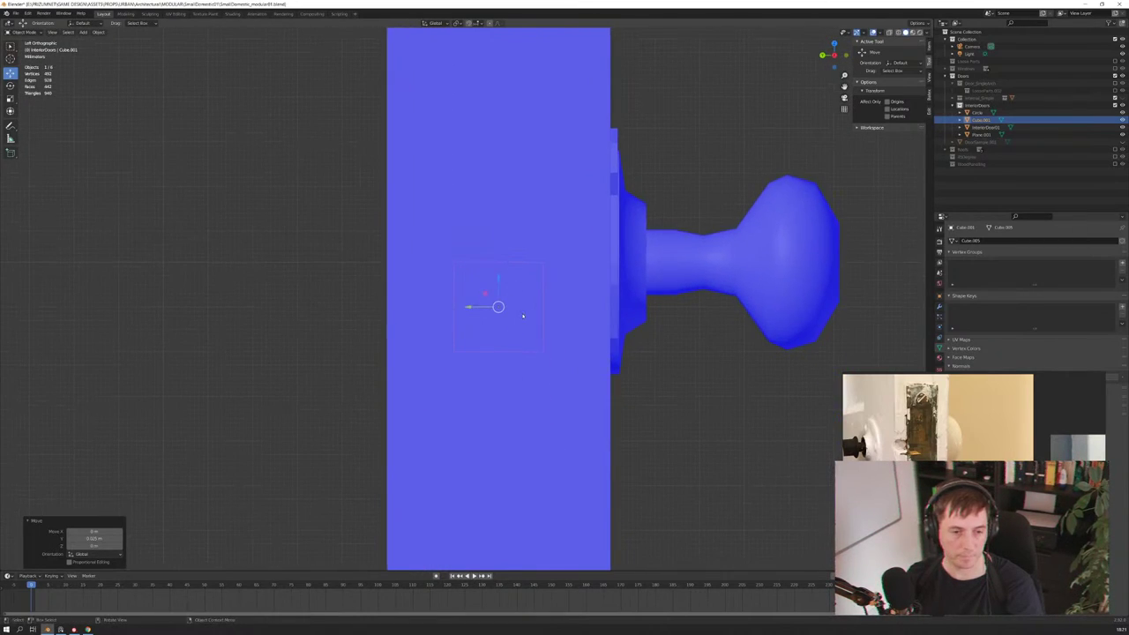
In Edit Mode, move the latch cube's side face along X to make the block thinner
{"action": "key", "text": "Tab"}
{"action": "key", "text": "a"}
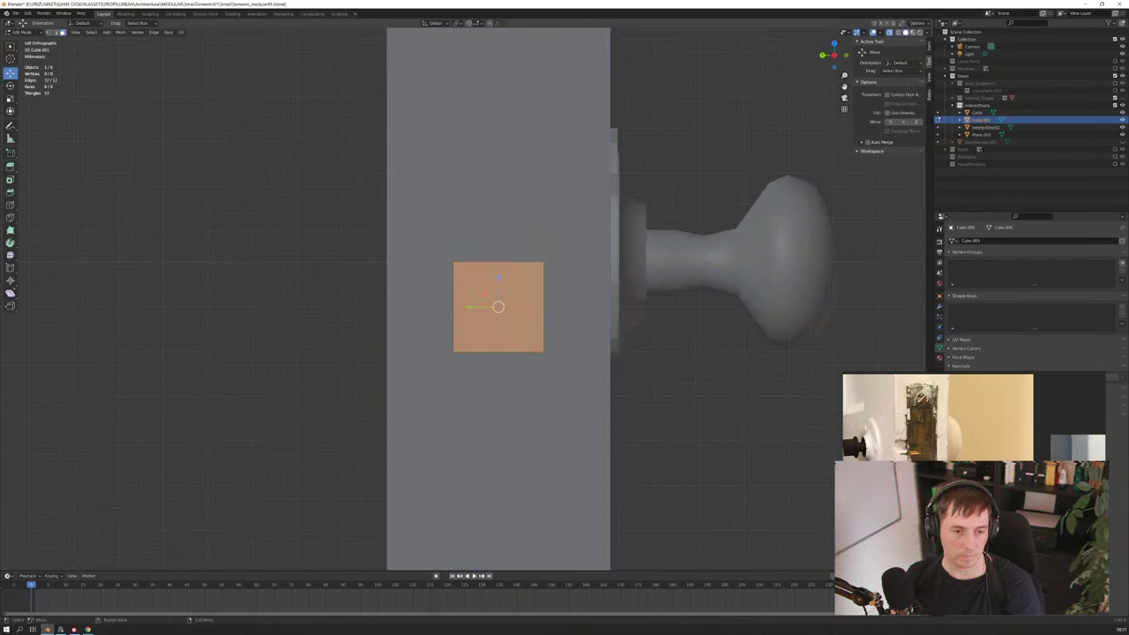
{"action": "key", "text": "e"}
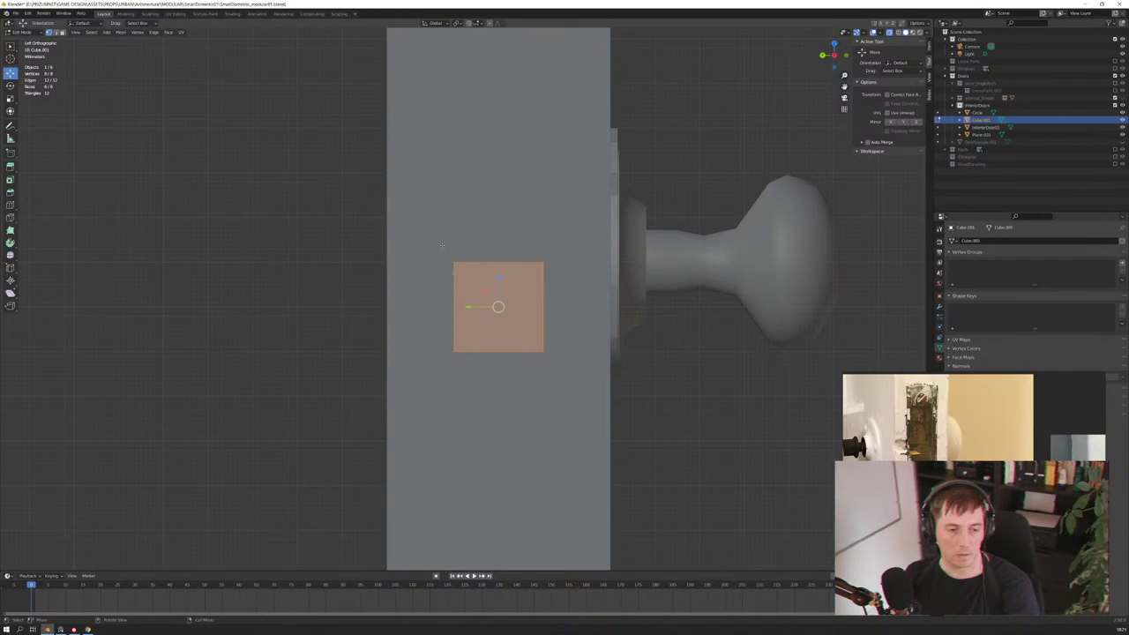
{"action": "left_click_drag", "start_coordinate": [442, 246], "coordinate": [479, 378]}
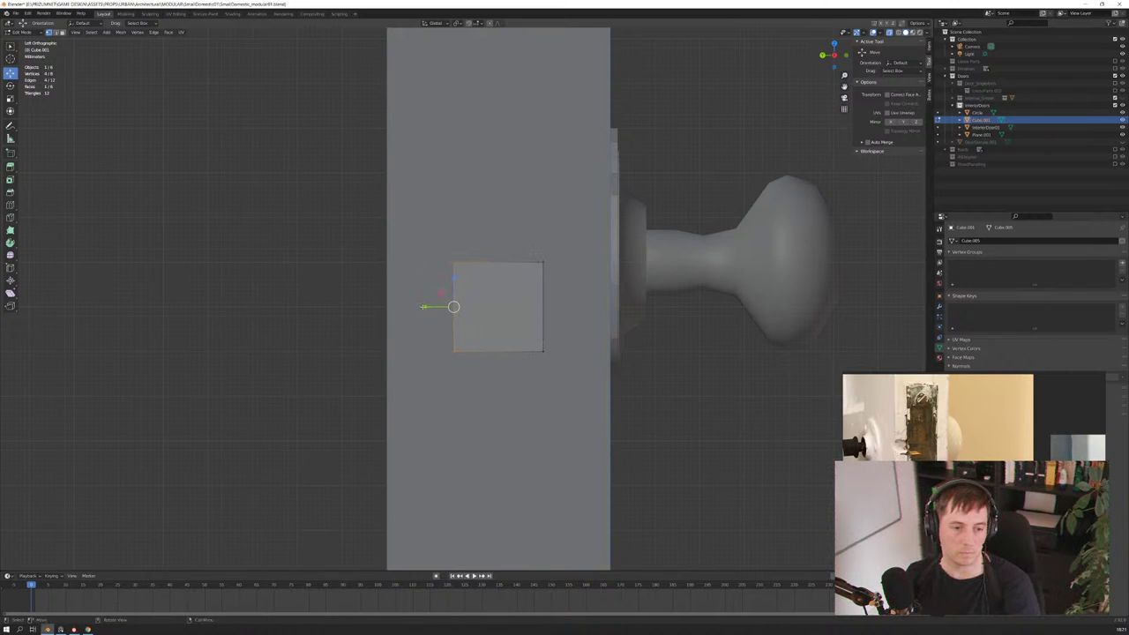
{"action": "scroll", "coordinate": [425, 306], "scroll_direction": "down", "scroll_amount": 5}
{"action": "scroll", "coordinate": [424, 306], "scroll_direction": "down", "scroll_amount": 3}
{"action": "middle_click_drag", "start_coordinate": [424, 306], "coordinate": [529, 313]}
{"action": "scroll", "coordinate": [466, 303], "scroll_direction": "up", "scroll_amount": 6}
{"action": "scroll", "coordinate": [566, 322], "scroll_direction": "up", "scroll_amount": 5}
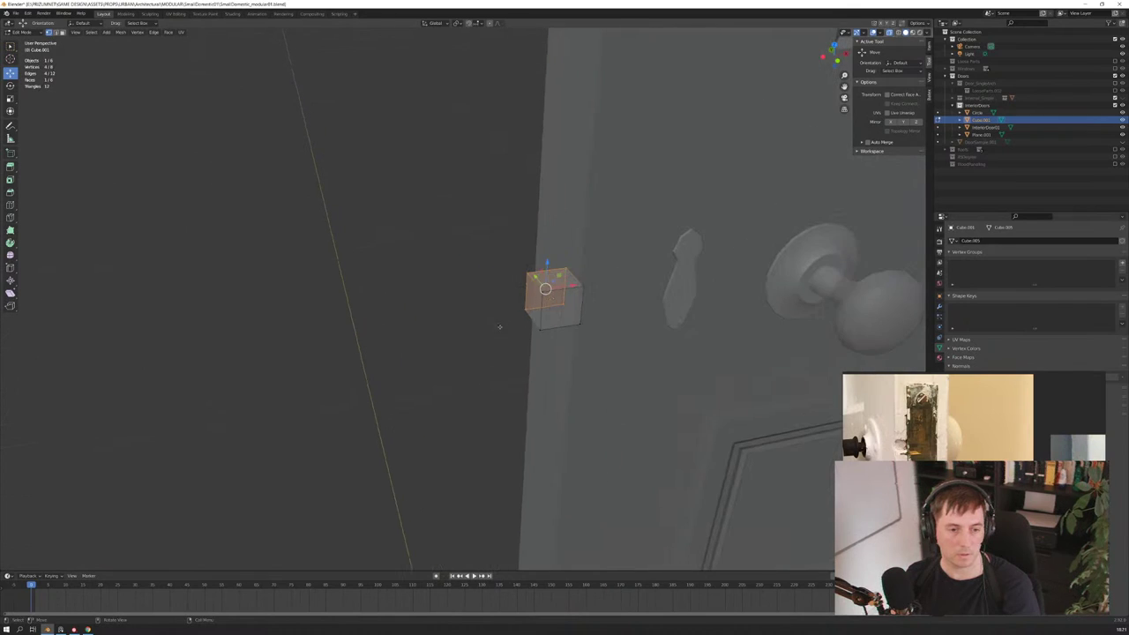
{"action": "left_click", "coordinate": [569, 311]}
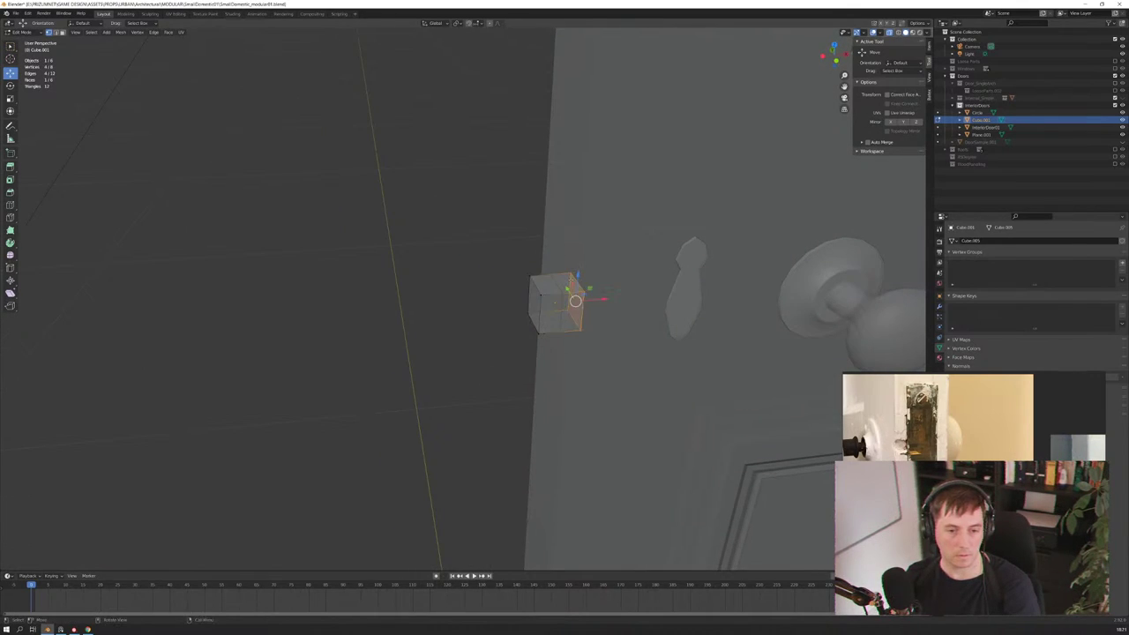
{"action": "key", "text": "g"}
{"action": "key", "text": "x"}
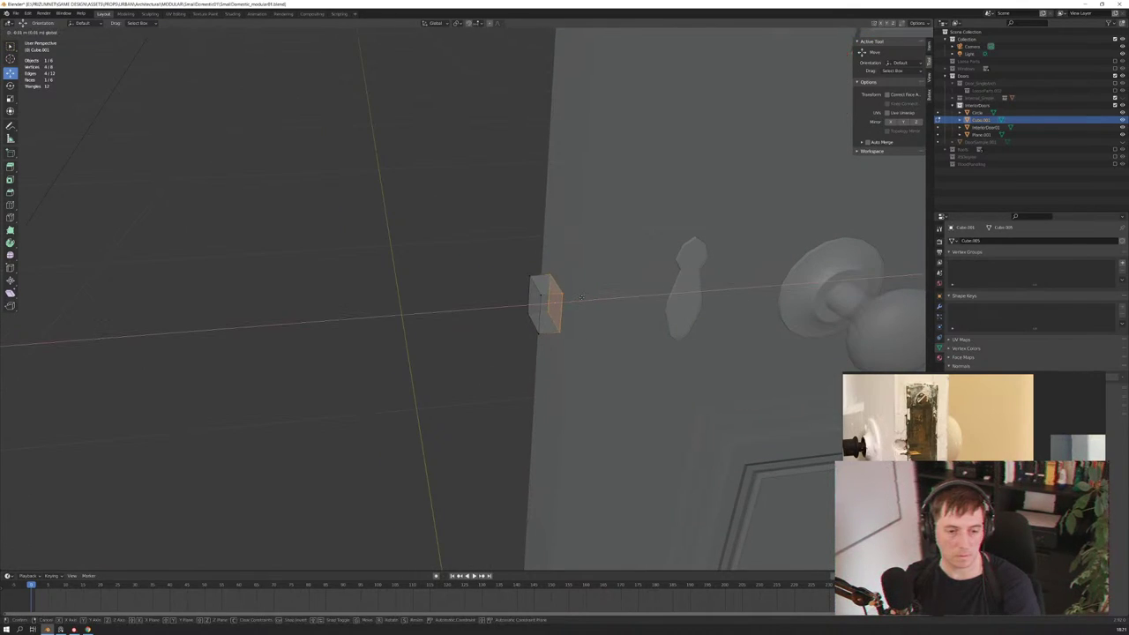
{"action": "left_click", "coordinate": [582, 318]}
{"action": "mouse_move", "coordinate": [582, 318]}
{"action": "middle_mouse_down"}
{"action": "mouse_move", "coordinate": [525, 377]}
{"action": "mouse_move", "coordinate": [534, 367]}
{"action": "middle_mouse_up"}
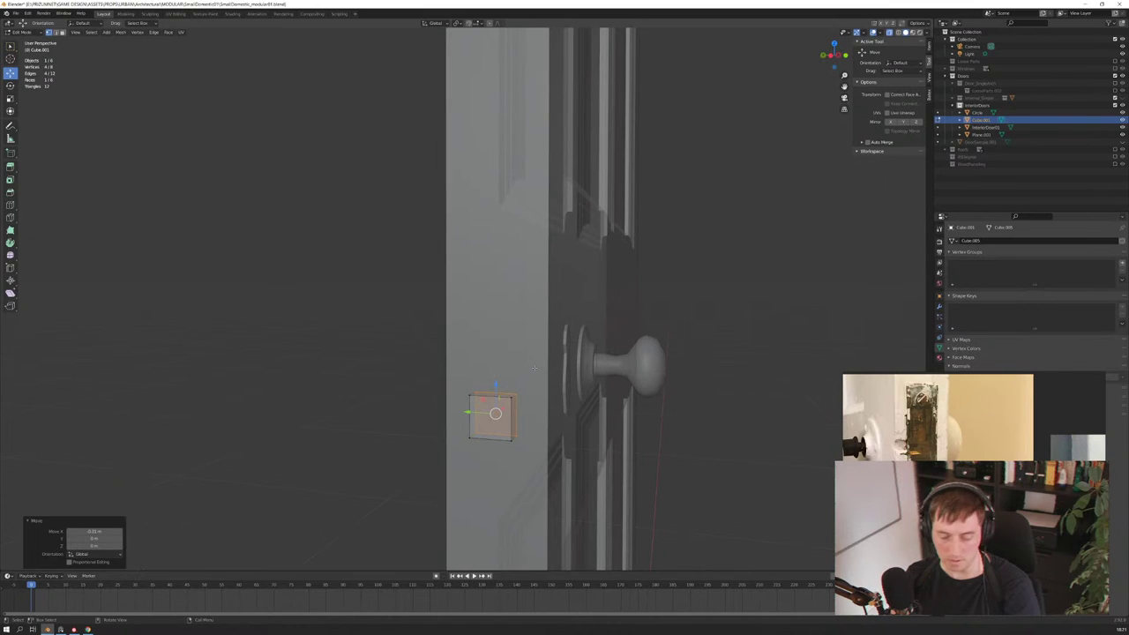
From the side view, push the latch block's face 0.005 m along Y, then deselect it
{"action": "key", "text": "KP_3"}
{"action": "key", "text": "ctrl+KP_3"}
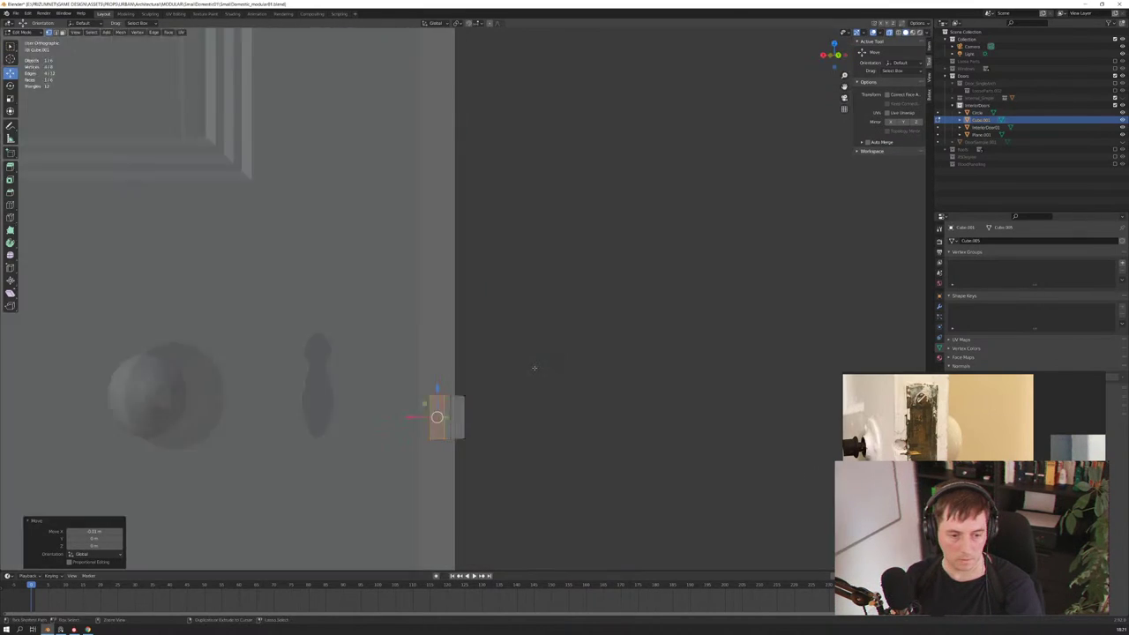
{"action": "key", "text": "ctrl+KP_1"}
{"action": "key", "text": "ctrl+KP_3"}
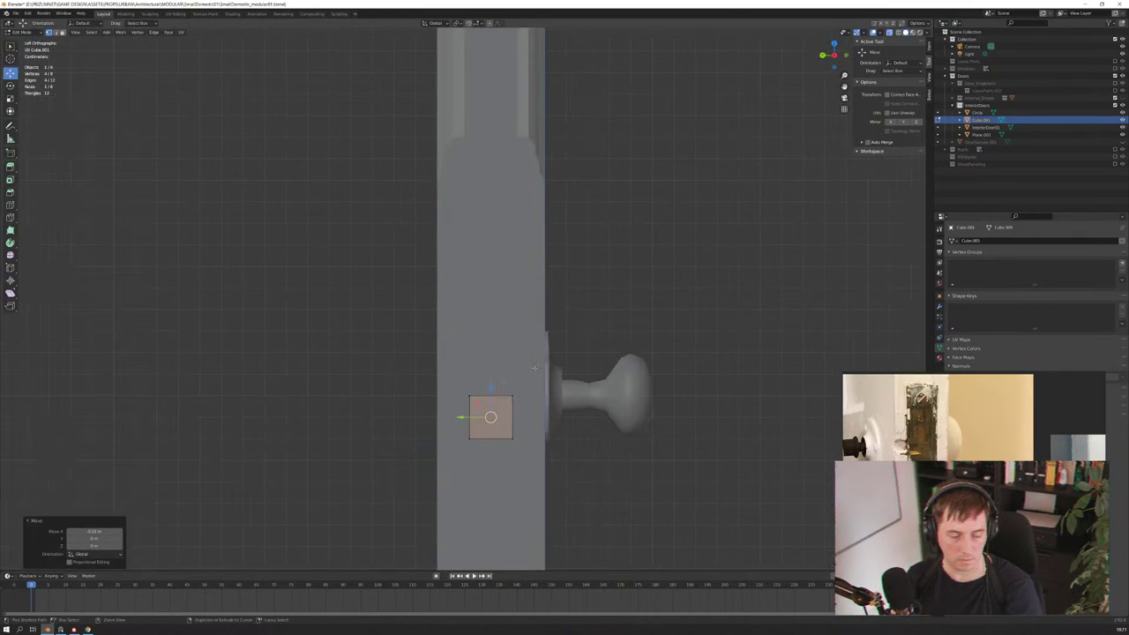
{"action": "key", "text": "g"}
{"action": "key", "text": "y"}
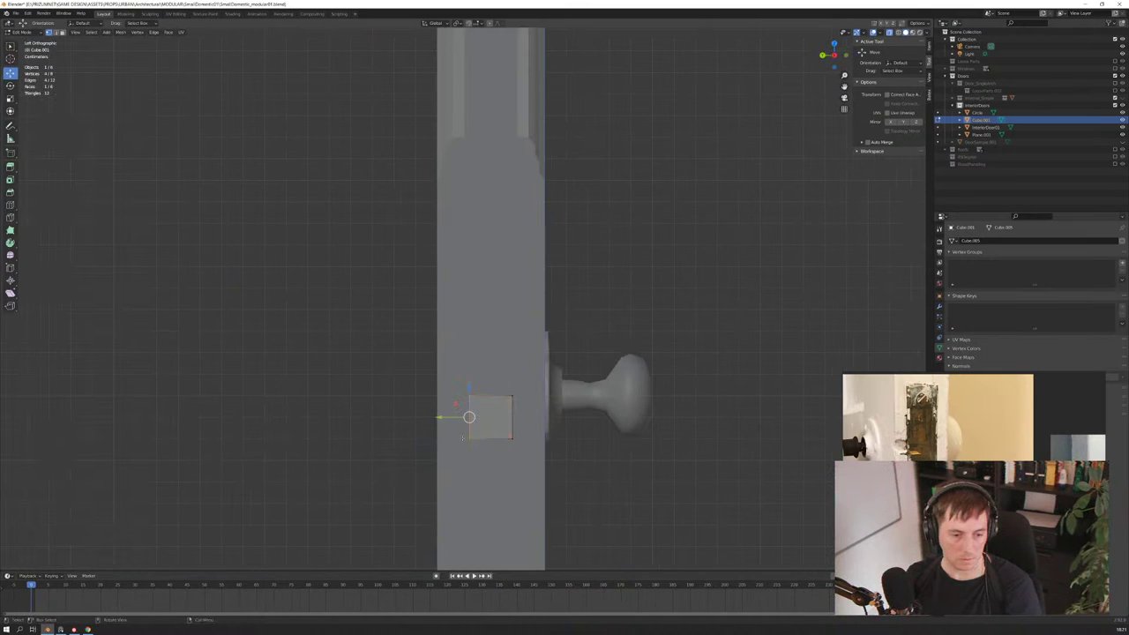
{"action": "key", "text": "g"}
{"action": "key", "text": "y"}
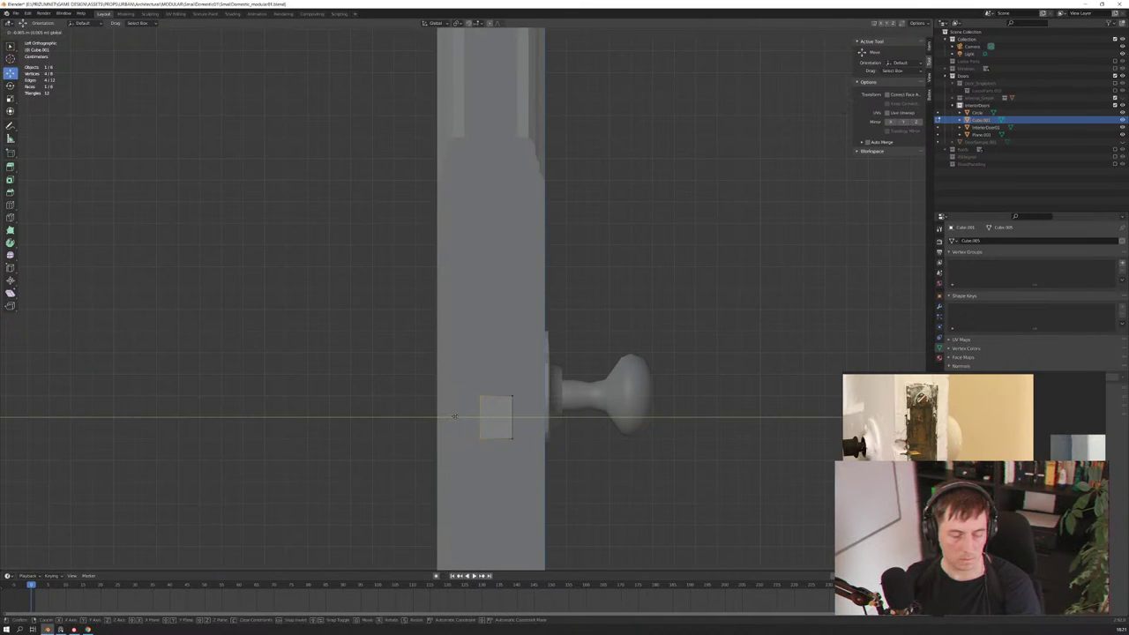
{"action": "key", "text": "Return"}
{"action": "scroll", "coordinate": [525, 372], "scroll_direction": "down", "scroll_amount": 5}
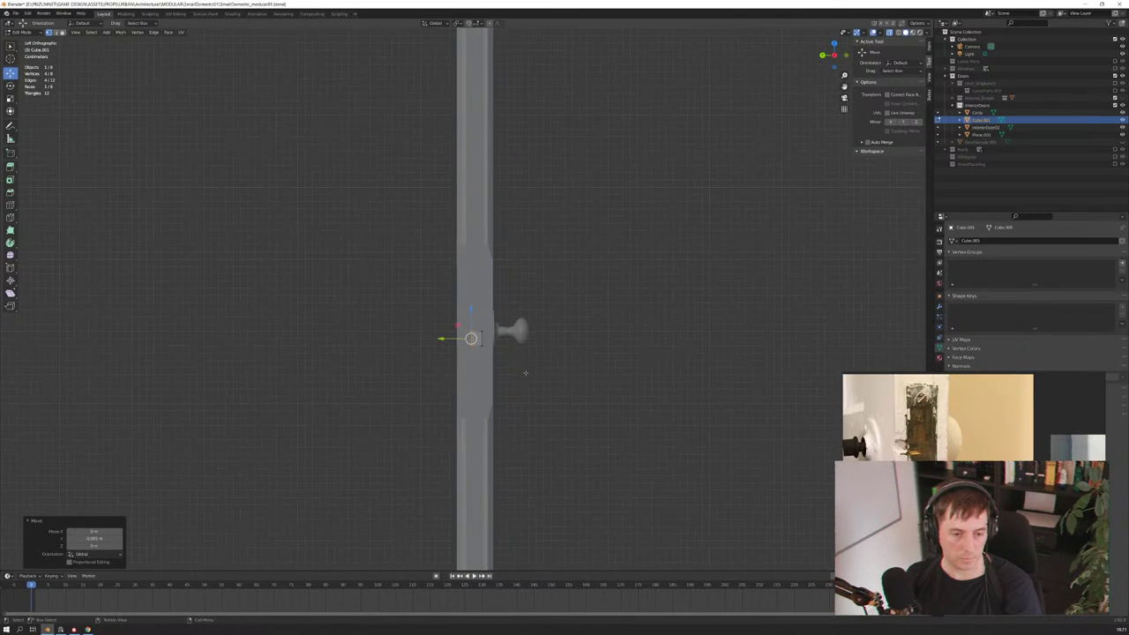
{"action": "mouse_move", "coordinate": [525, 372]}
{"action": "middle_mouse_down"}
{"action": "mouse_move", "coordinate": [477, 361]}
{"action": "mouse_move", "coordinate": [501, 349]}
{"action": "middle_mouse_up"}
{"action": "scroll", "coordinate": [477, 362], "scroll_direction": "up", "scroll_amount": 2}
{"action": "scroll", "coordinate": [476, 366], "scroll_direction": "up", "scroll_amount": 3}
{"action": "left_click", "coordinate": [493, 503]}
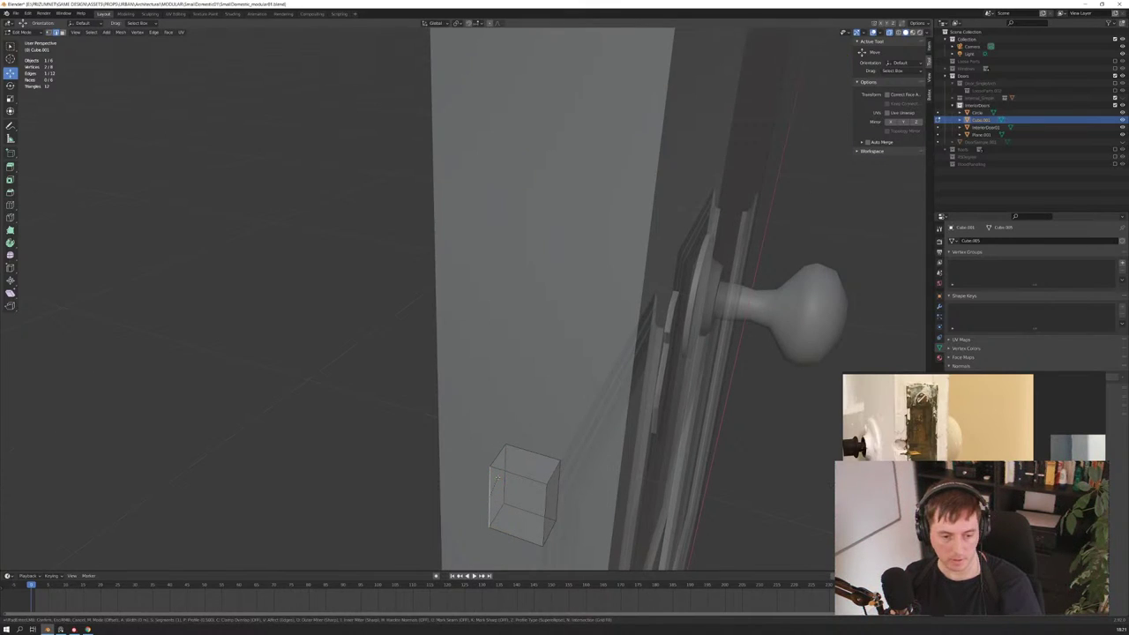
Bevel the latch block's vertical edge with Ctrl+B and extra segments for a rounded corner
{"action": "left_click", "coordinate": [490, 526], "text": "ctrl"}
{"action": "key", "text": "ctrl+b"}
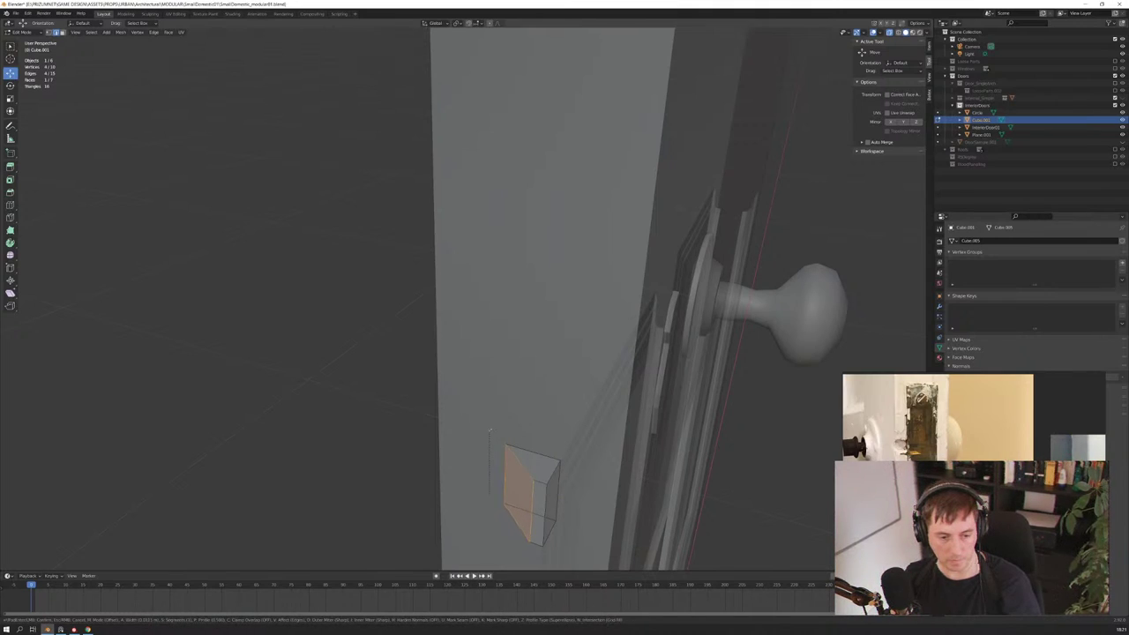
{"action": "left_click", "coordinate": [490, 428]}
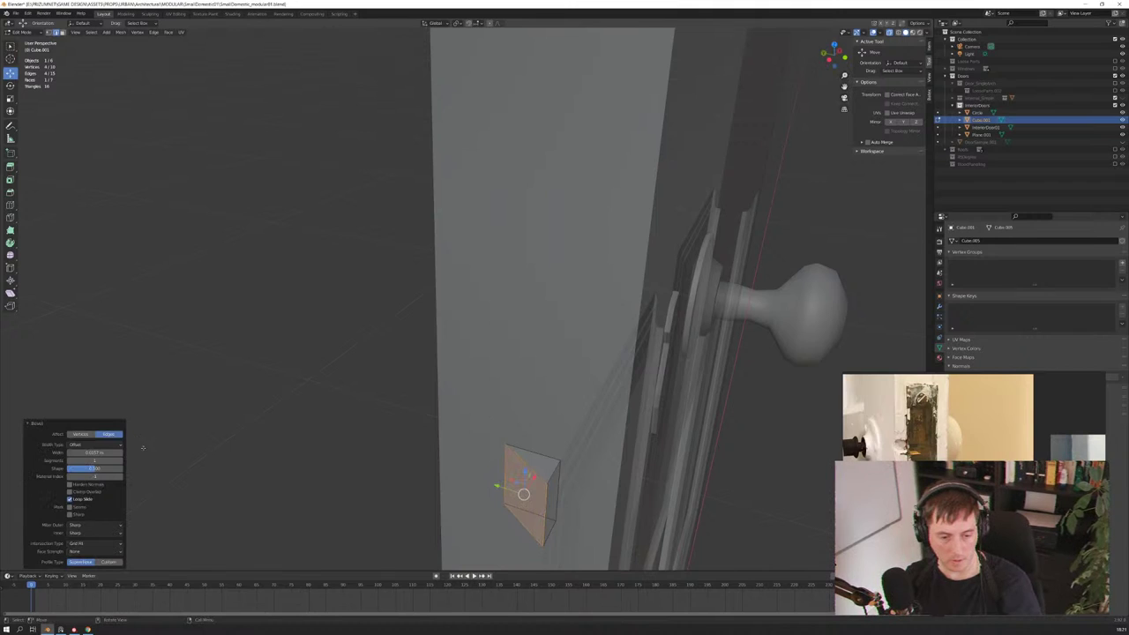
{"action": "left_click", "coordinate": [121, 462]}
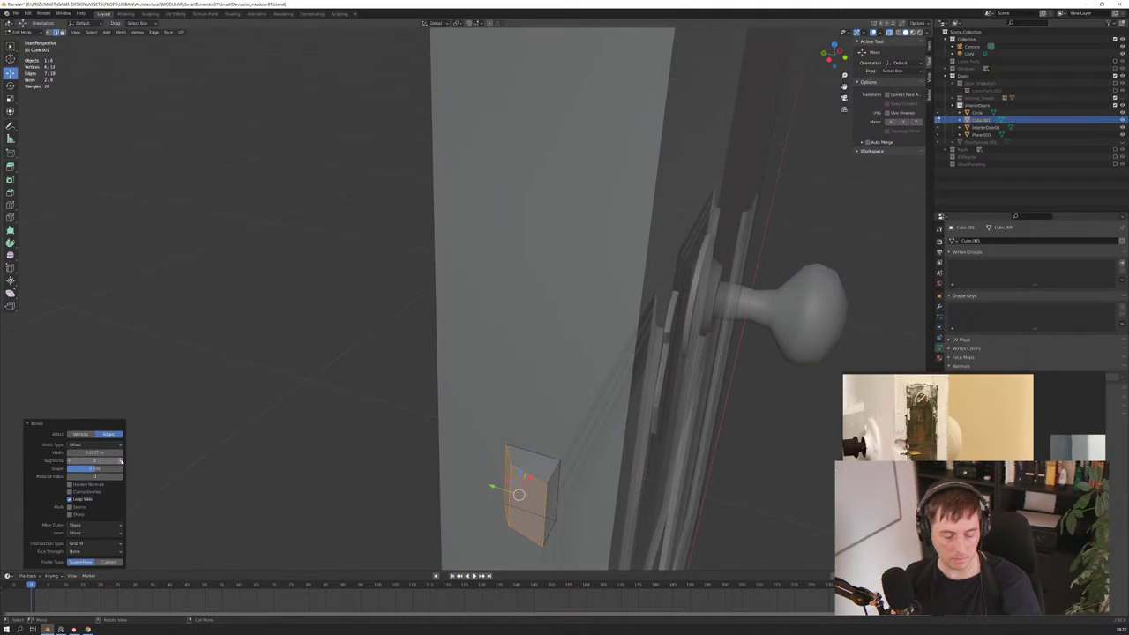
{"action": "mouse_move", "coordinate": [265, 415]}
{"action": "middle_mouse_down"}
{"action": "mouse_move", "coordinate": [451, 402]}
{"action": "mouse_move", "coordinate": [552, 413]}
{"action": "middle_mouse_up"}
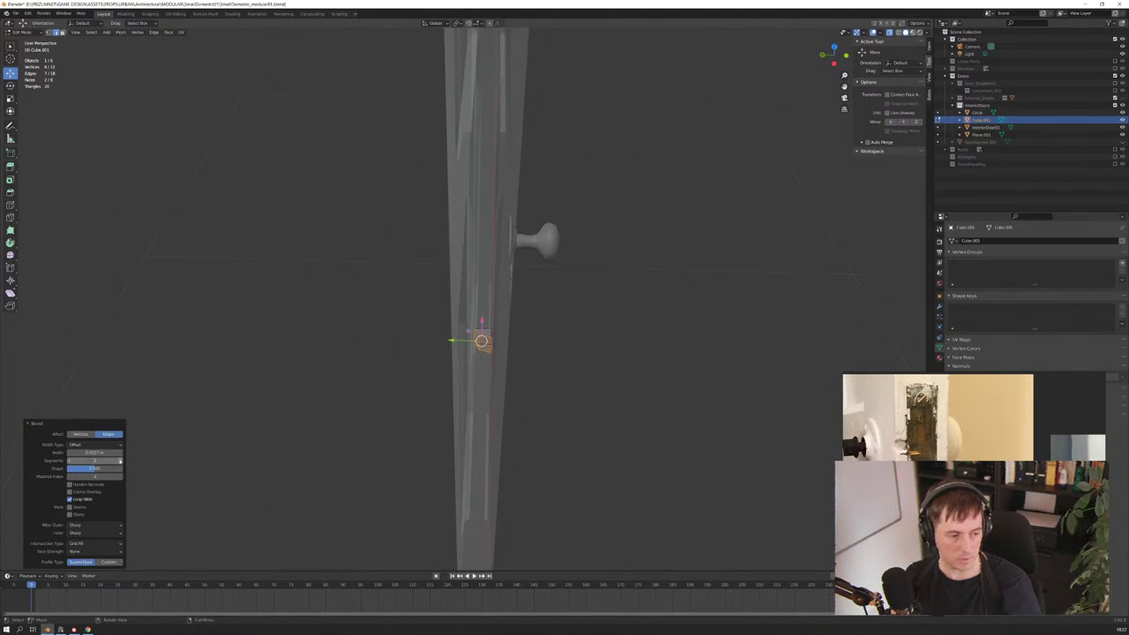
{"action": "mouse_move", "coordinate": [459, 415]}
{"action": "middle_mouse_down"}
{"action": "mouse_move", "coordinate": [477, 421]}
{"action": "mouse_move", "coordinate": [491, 409]}
{"action": "middle_mouse_up"}
{"action": "key", "text": "ctrl+KP_3"}
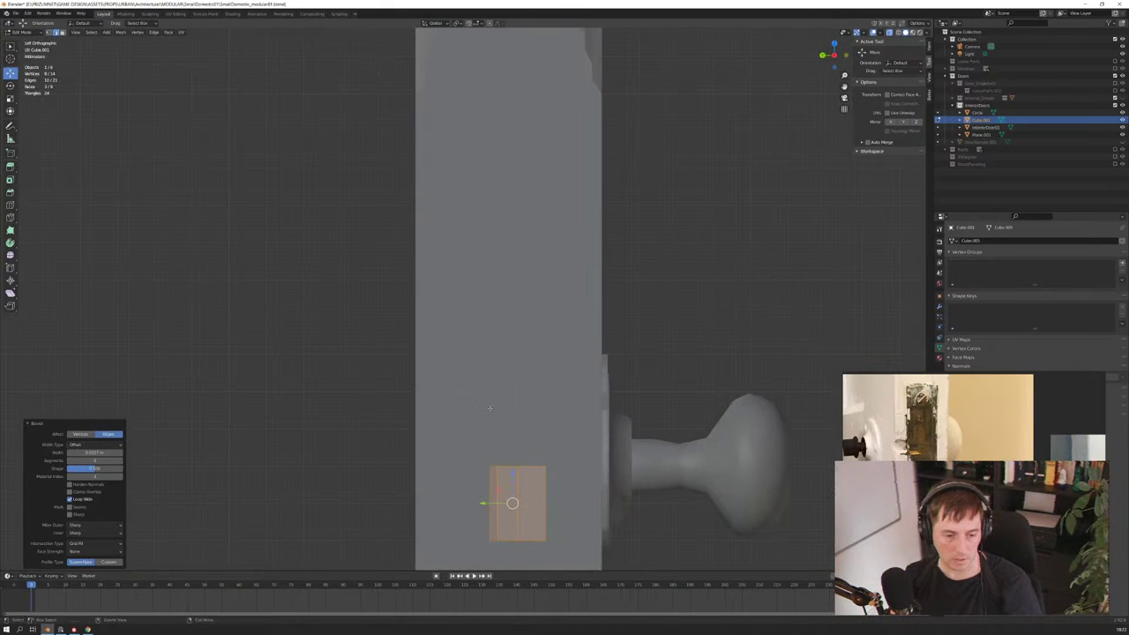
{"action": "scroll", "coordinate": [491, 408], "scroll_direction": "down", "scroll_amount": 10}
{"action": "scroll", "coordinate": [481, 399], "scroll_direction": "down", "scroll_amount": 4}
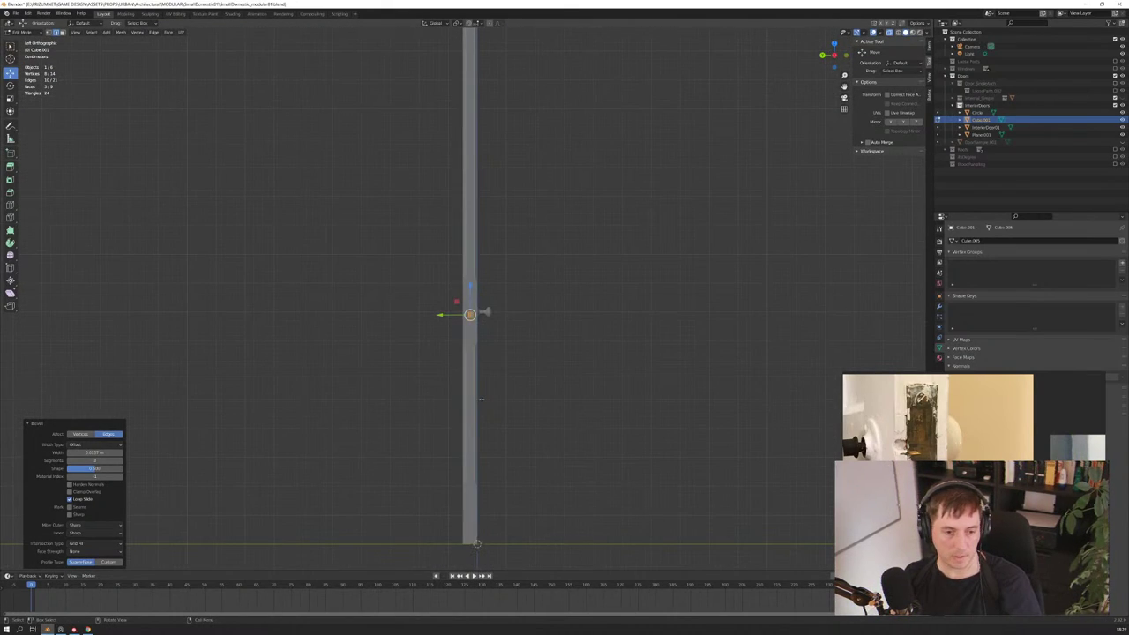
{"action": "scroll", "coordinate": [480, 399], "scroll_direction": "up", "scroll_amount": 7}
{"action": "scroll", "coordinate": [481, 399], "scroll_direction": "up", "scroll_amount": 3}
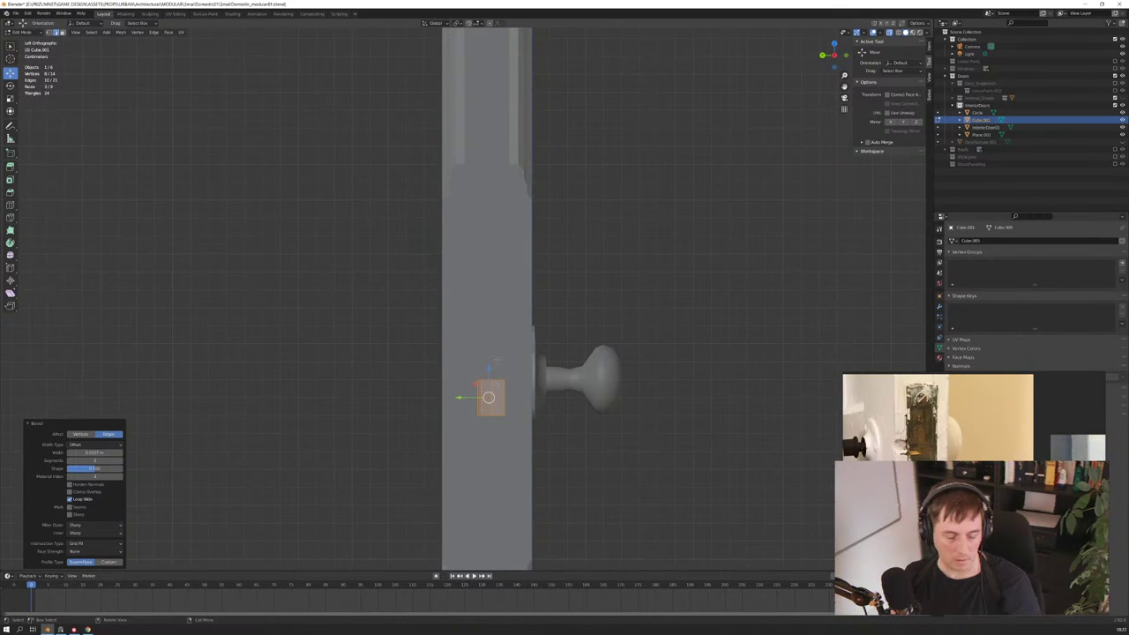
{"action": "middle_click_drag", "start_coordinate": [499, 360], "coordinate": [564, 348]}
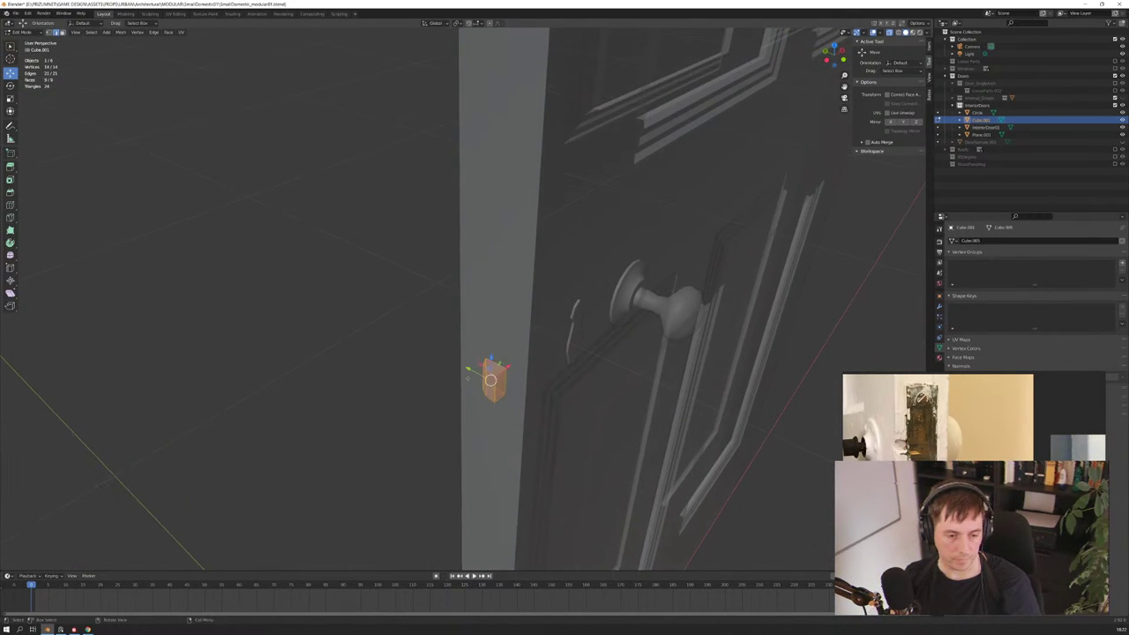
Back in Object Mode, scale the latch block and check it in side and front views
{"action": "key", "text": "Tab"}
{"action": "key", "text": "s"}
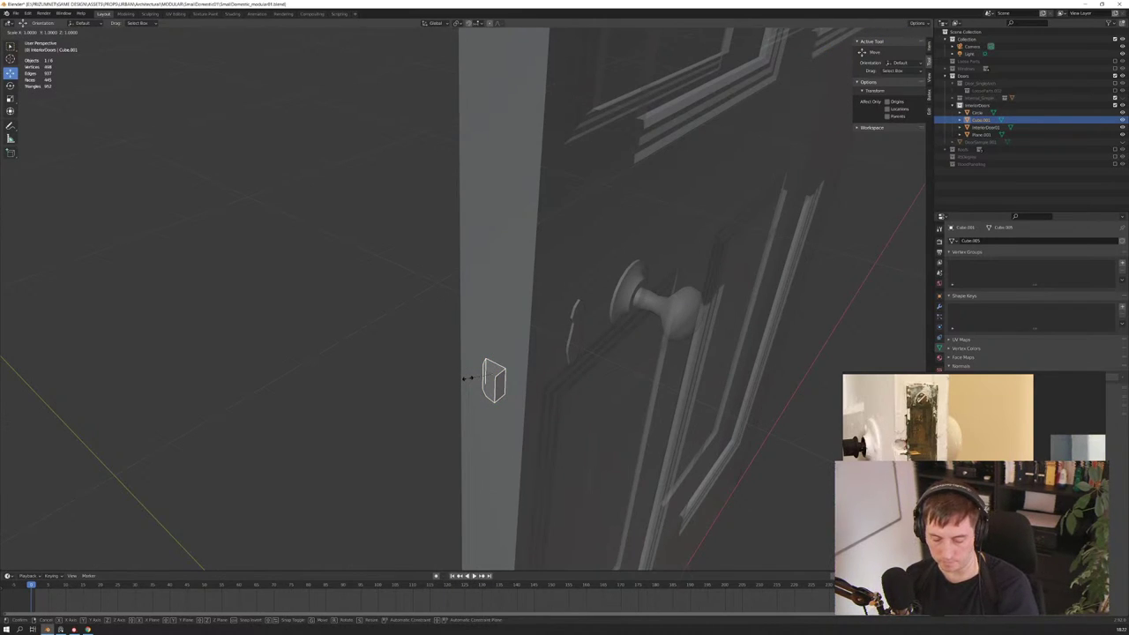
{"action": "key", "text": "Return"}
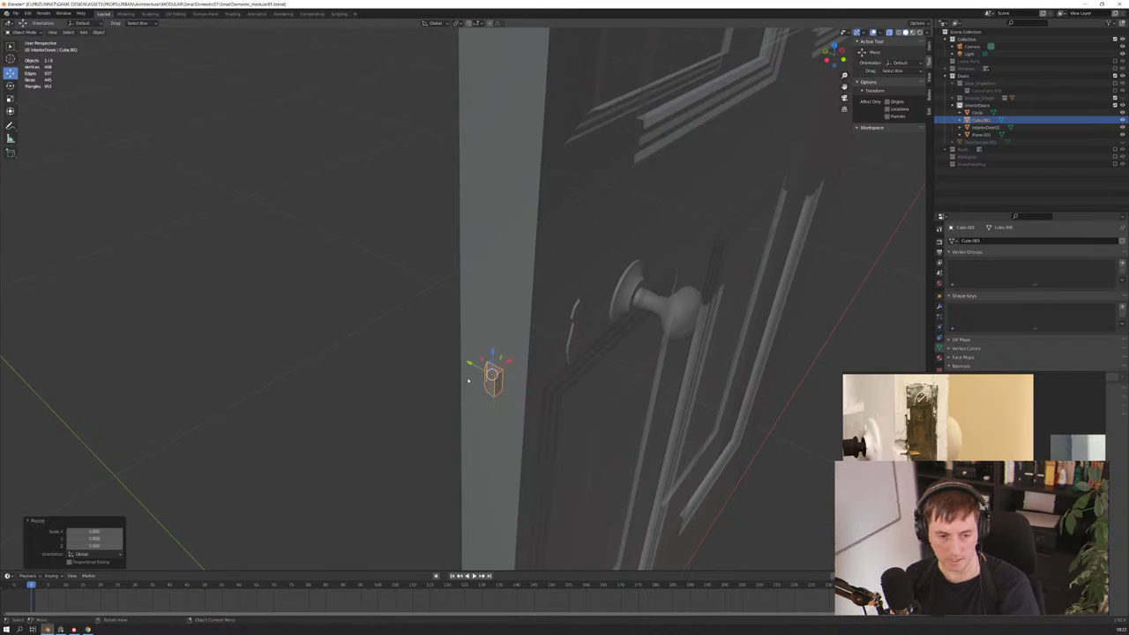
{"action": "key", "text": "KP_Decimal"}
{"action": "key", "text": "KP_3"}
{"action": "key", "text": "KP_1"}
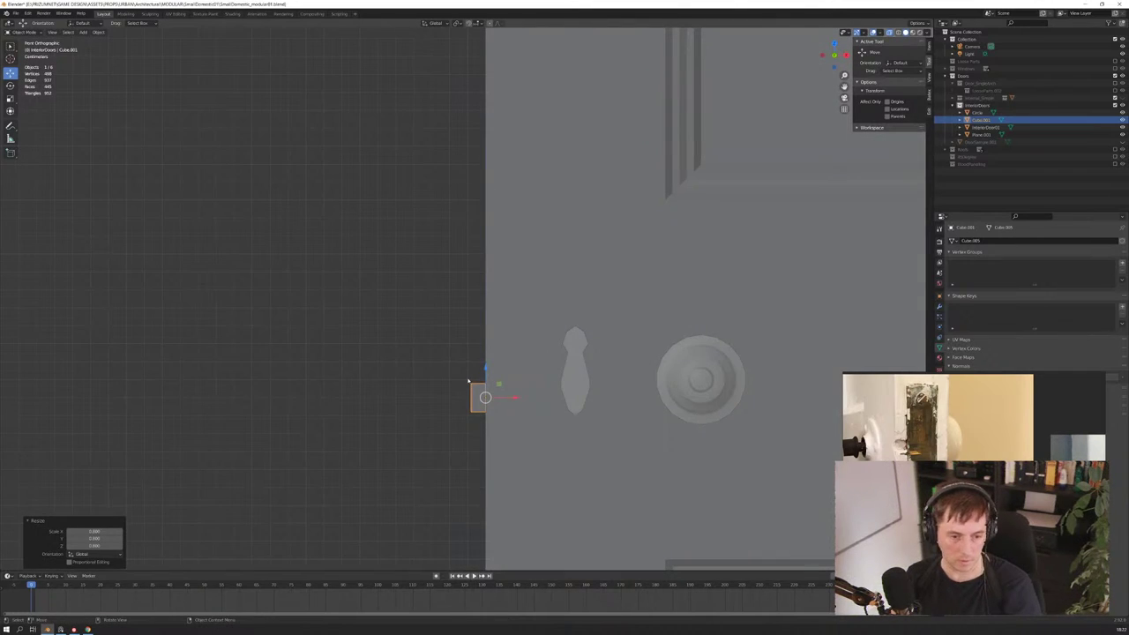
{"action": "mouse_move", "coordinate": [469, 381]}
{"action": "middle_mouse_down", "text": "ctrl"}
{"action": "mouse_move", "coordinate": [516, 393]}
{"action": "mouse_move", "coordinate": [600, 198]}
{"action": "mouse_move", "coordinate": [661, 202]}
{"action": "mouse_move", "coordinate": [416, 270]}
{"action": "middle_mouse_up", "text": "ctrl"}
{"action": "scroll", "coordinate": [605, 187], "scroll_direction": "down", "scroll_amount": 4}
Inspect the latch block at the door edge from an edge-on angle
{"action": "left_click", "coordinate": [415, 315]}
{"action": "mouse_move", "coordinate": [416, 315]}
{"action": "middle_mouse_down"}
{"action": "mouse_move", "coordinate": [504, 273]}
{"action": "mouse_move", "coordinate": [464, 241]}
{"action": "mouse_move", "coordinate": [486, 249]}
{"action": "mouse_move", "coordinate": [477, 251]}
{"action": "middle_mouse_up"}
{"action": "scroll", "coordinate": [502, 259], "scroll_direction": "up", "scroll_amount": 2}
{"action": "left_click", "coordinate": [492, 281]}
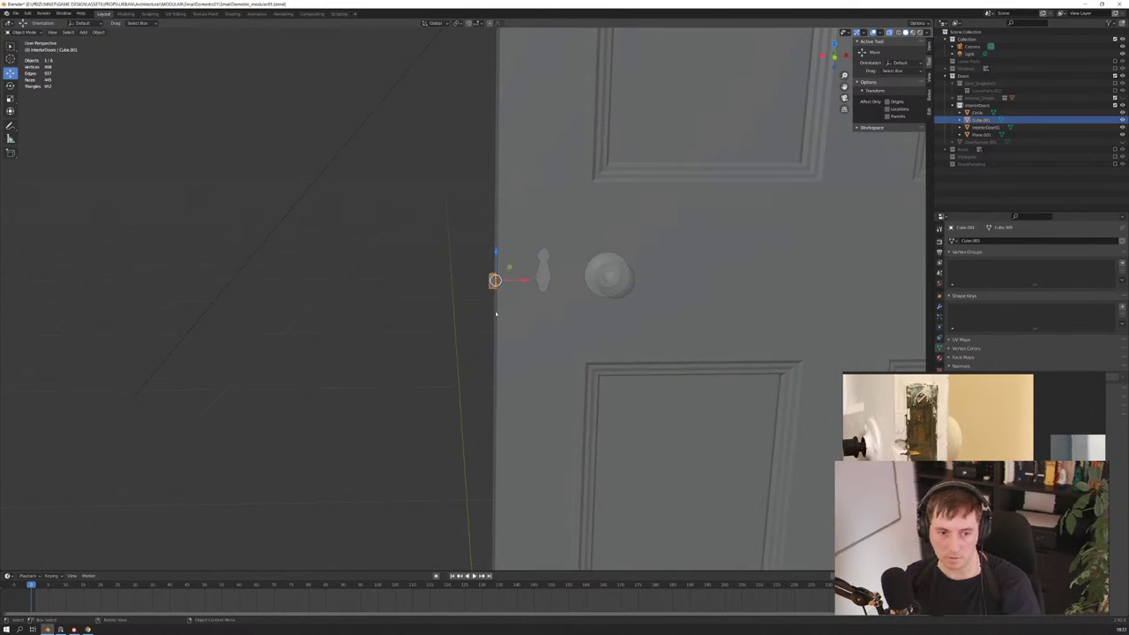
{"action": "left_click", "coordinate": [496, 313]}
{"action": "mouse_move", "coordinate": [496, 314]}
{"action": "middle_mouse_down"}
{"action": "mouse_move", "coordinate": [453, 317]}
{"action": "mouse_move", "coordinate": [566, 297]}
{"action": "mouse_move", "coordinate": [567, 277]}
{"action": "mouse_move", "coordinate": [461, 318]}
{"action": "mouse_move", "coordinate": [474, 323]}
{"action": "mouse_move", "coordinate": [479, 297]}
{"action": "mouse_move", "coordinate": [517, 383]}
{"action": "mouse_move", "coordinate": [474, 104]}
{"action": "middle_mouse_up"}
{"action": "scroll", "coordinate": [524, 395], "scroll_direction": "up", "scroll_amount": 5}
{"action": "scroll", "coordinate": [474, 323], "scroll_direction": "up", "scroll_amount": 2}
{"action": "scroll", "coordinate": [486, 295], "scroll_direction": "up", "scroll_amount": 1}
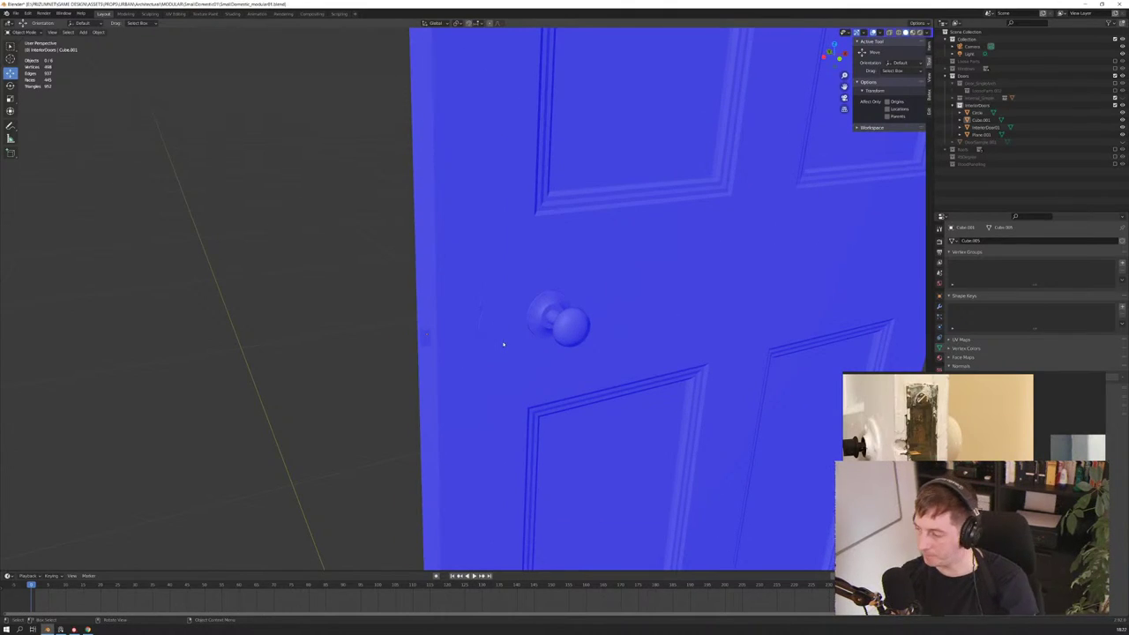
Look around the door's side edge and select the door knob object Circle
{"action": "mouse_move", "coordinate": [479, 356]}
{"action": "middle_mouse_down"}
{"action": "mouse_move", "coordinate": [605, 303]}
{"action": "mouse_move", "coordinate": [588, 296]}
{"action": "mouse_move", "coordinate": [670, 279]}
{"action": "middle_mouse_up"}
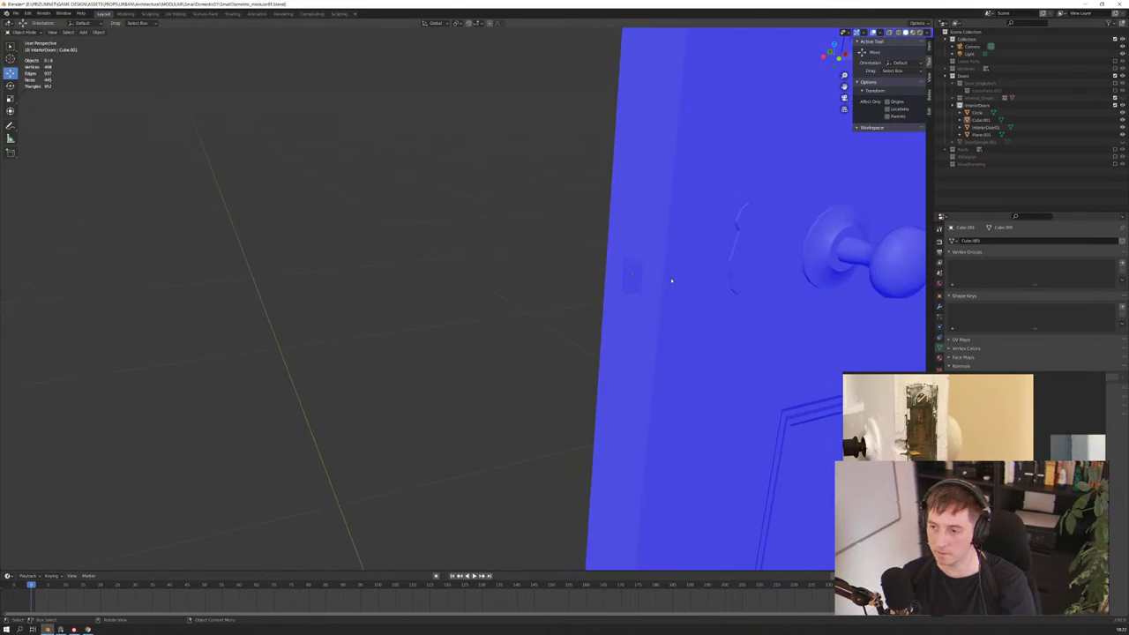
{"action": "scroll", "coordinate": [671, 280], "scroll_direction": "up", "scroll_amount": 2}
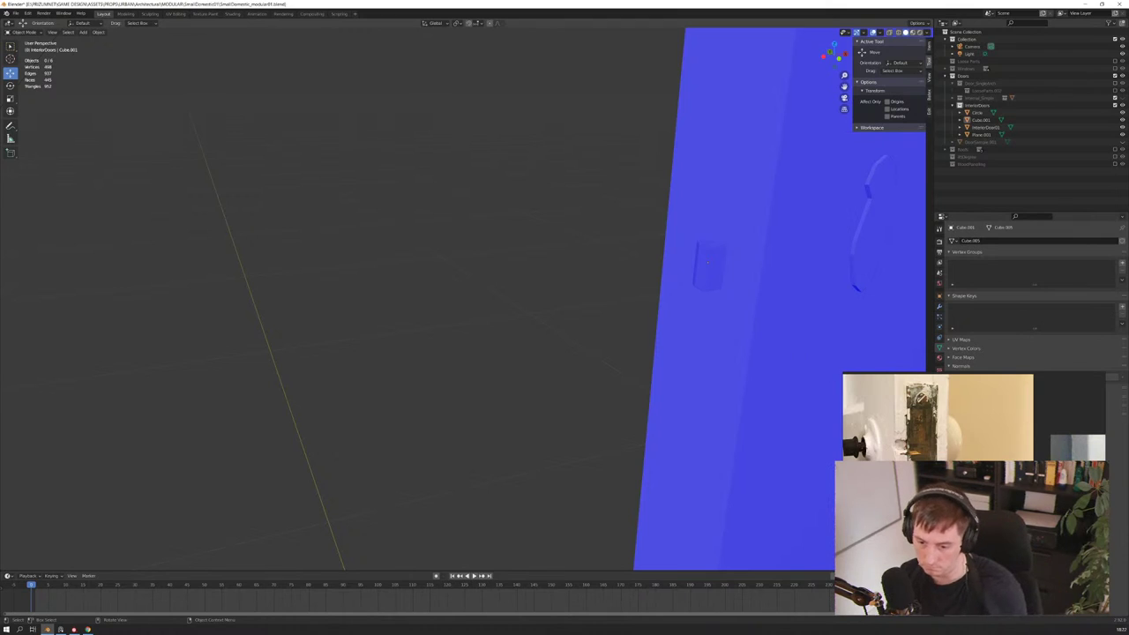
{"action": "mouse_move", "coordinate": [732, 298]}
{"action": "middle_mouse_down"}
{"action": "mouse_move", "coordinate": [741, 274]}
{"action": "mouse_move", "coordinate": [642, 296]}
{"action": "middle_mouse_up"}
{"action": "scroll", "coordinate": [741, 274], "scroll_direction": "down", "scroll_amount": 3}
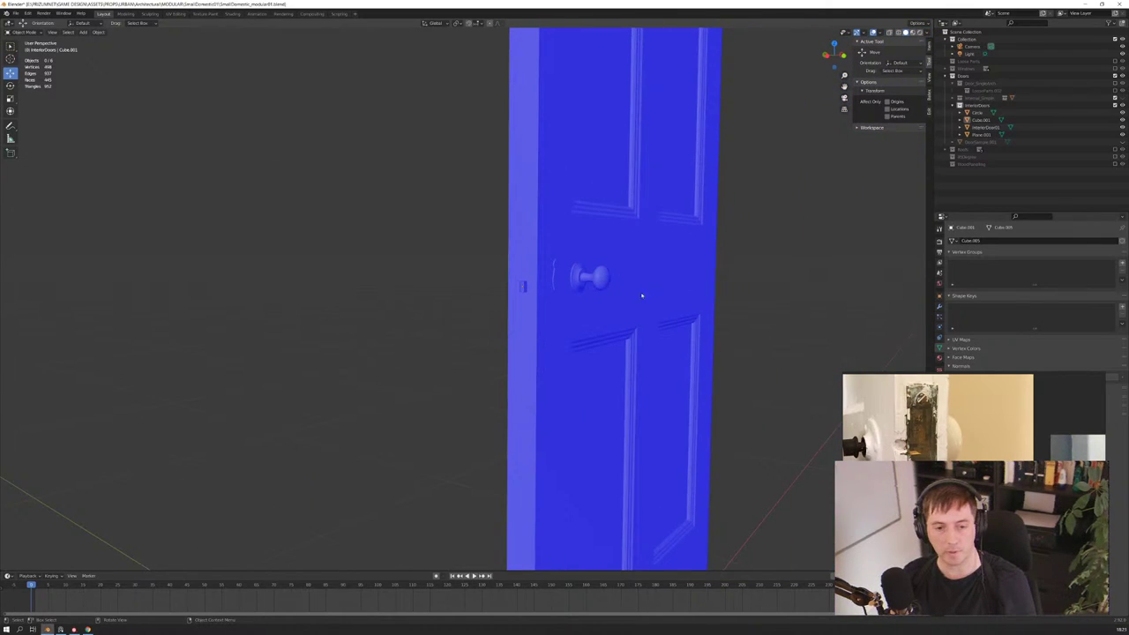
{"action": "left_click", "coordinate": [583, 280]}
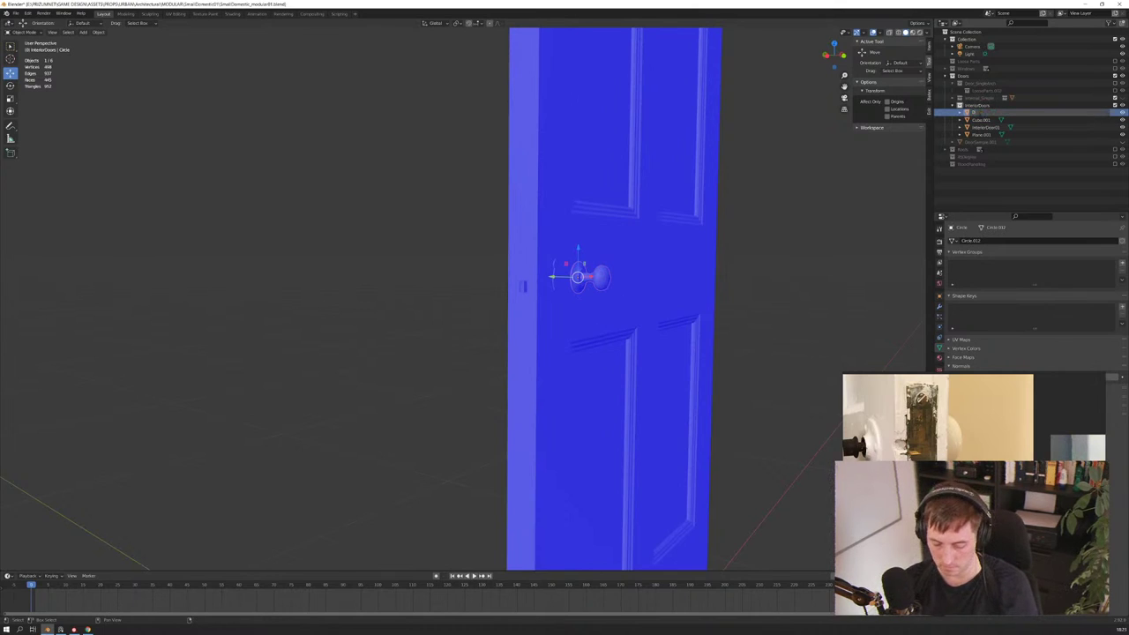
Finish naming the knob Doorknob and rename Cube.001 to Latch and Plane.001 to Keyhole
{"action": "key", "text": "Return"}
{"action": "left_click", "coordinate": [976, 113]}
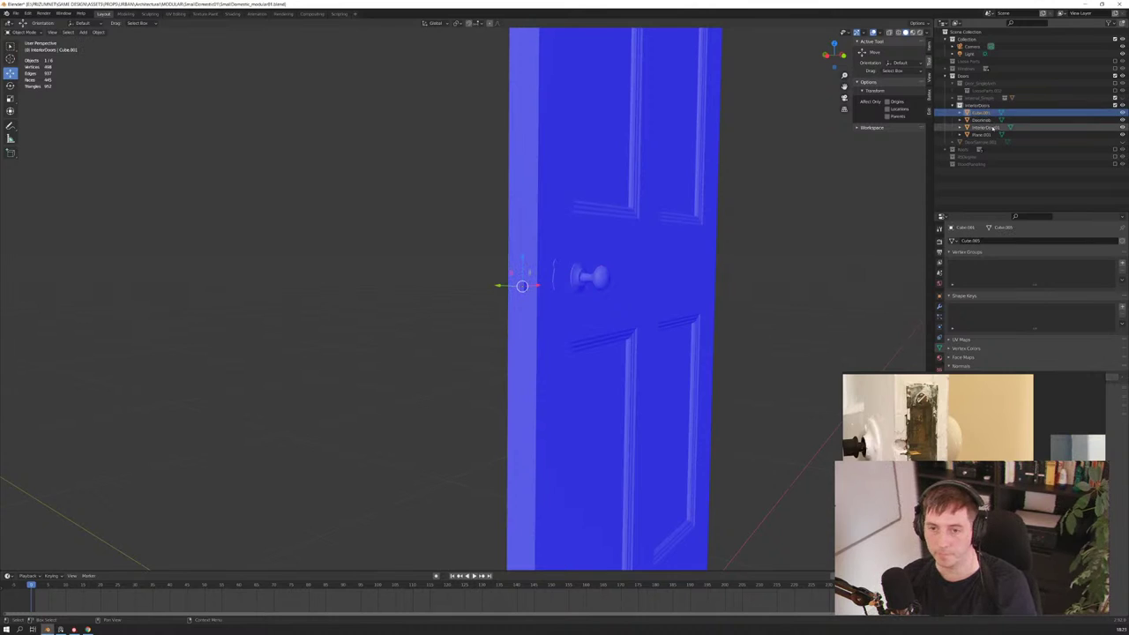
{"action": "double_click", "coordinate": [976, 113]}
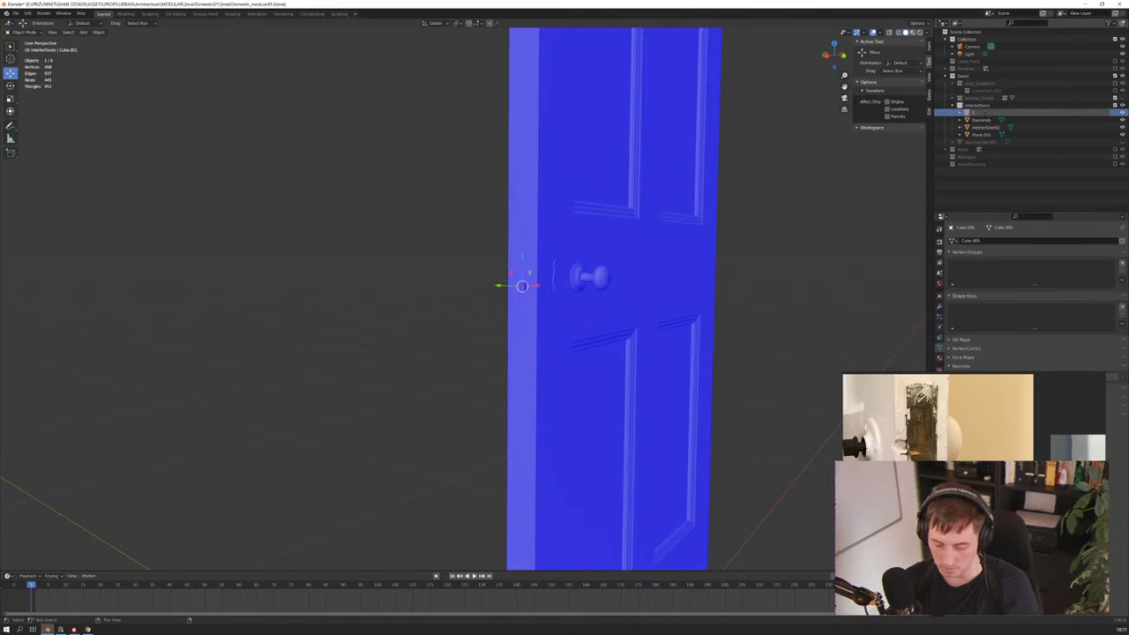
{"action": "key", "text": "Return"}
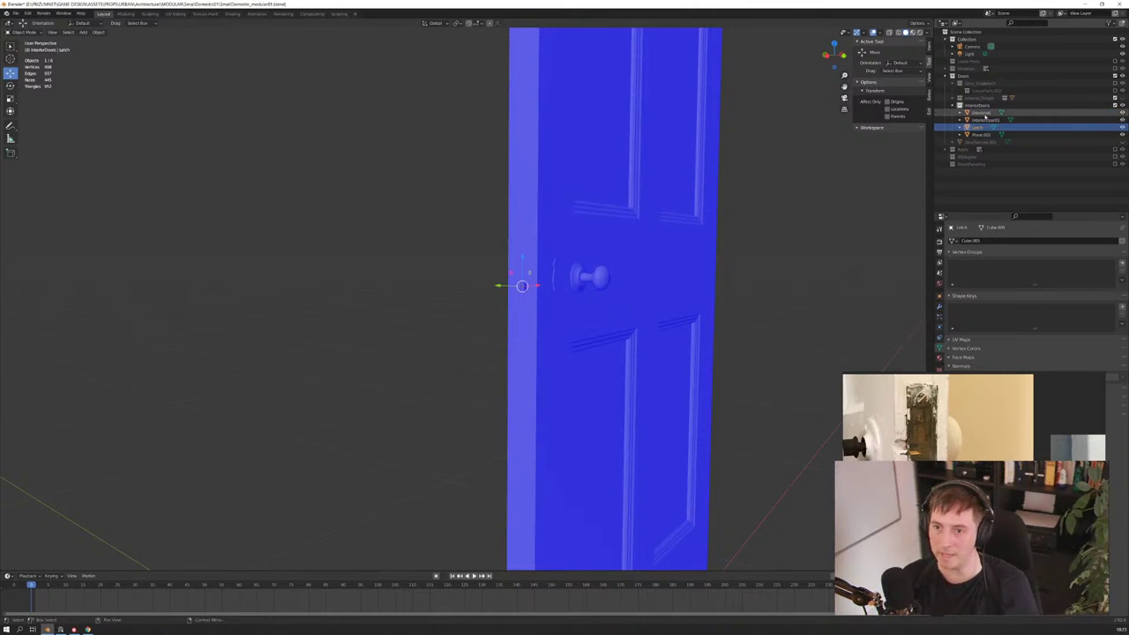
{"action": "double_click", "coordinate": [977, 127]}
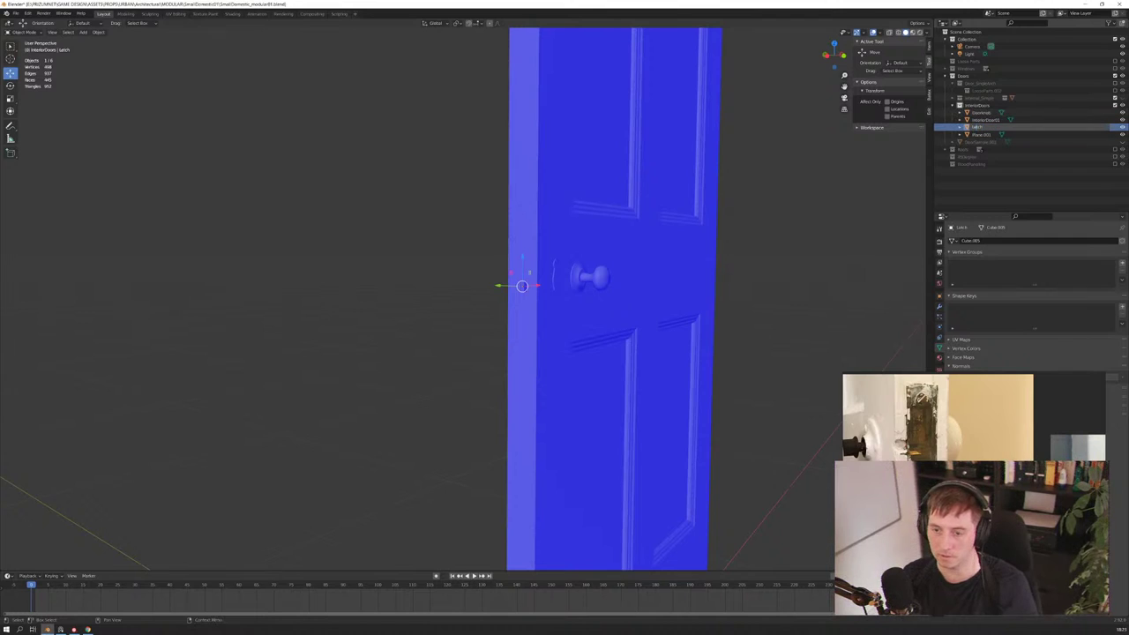
{"action": "key", "text": "Return"}
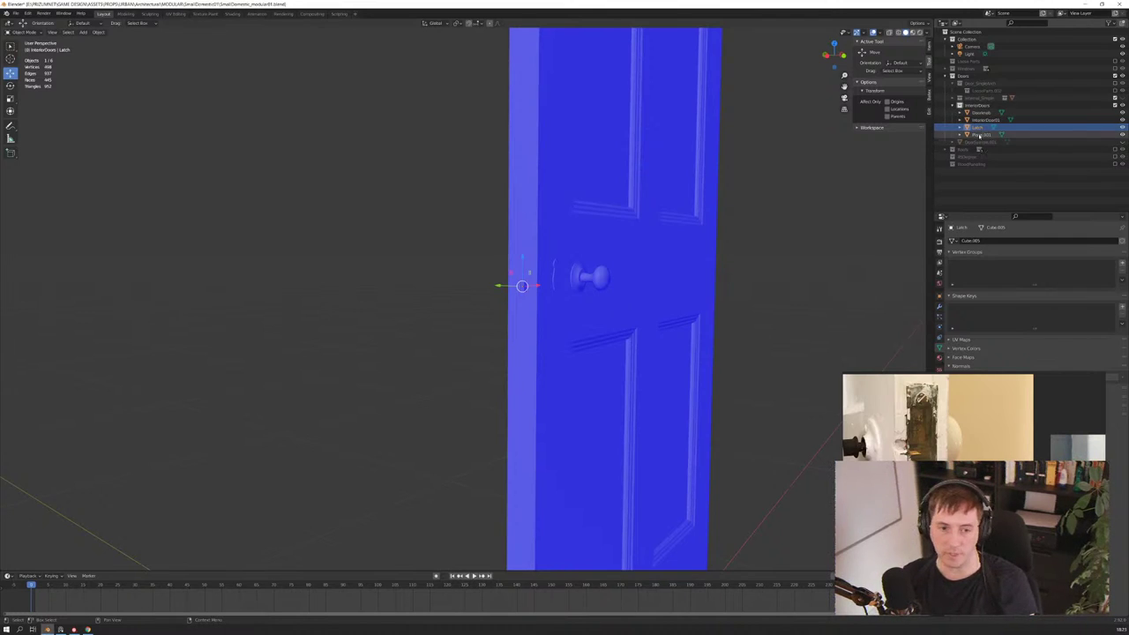
{"action": "left_click", "coordinate": [979, 135]}
{"action": "double_click", "coordinate": [979, 135]}
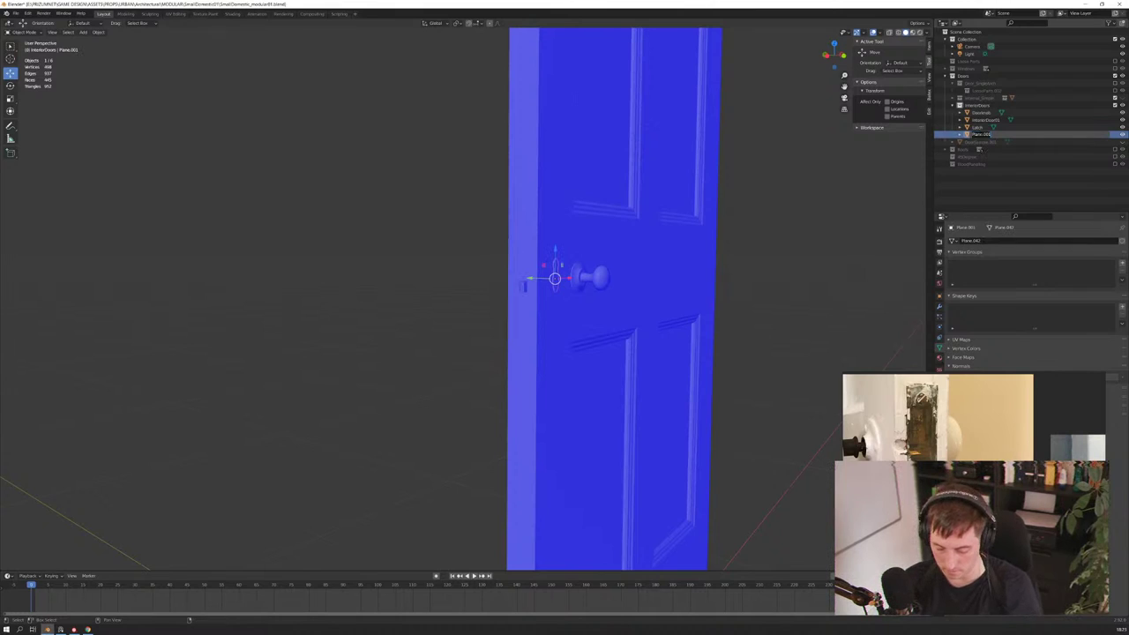
{"action": "type", "text": "Knob"}
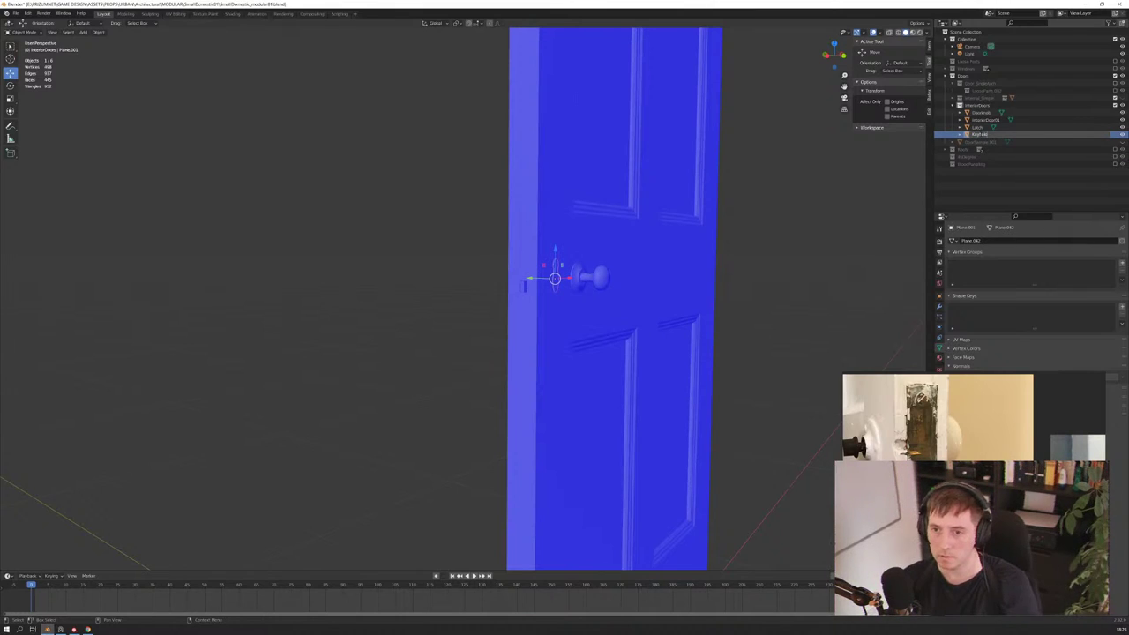
{"action": "type", "text": "e"}
{"action": "key", "text": "Return"}
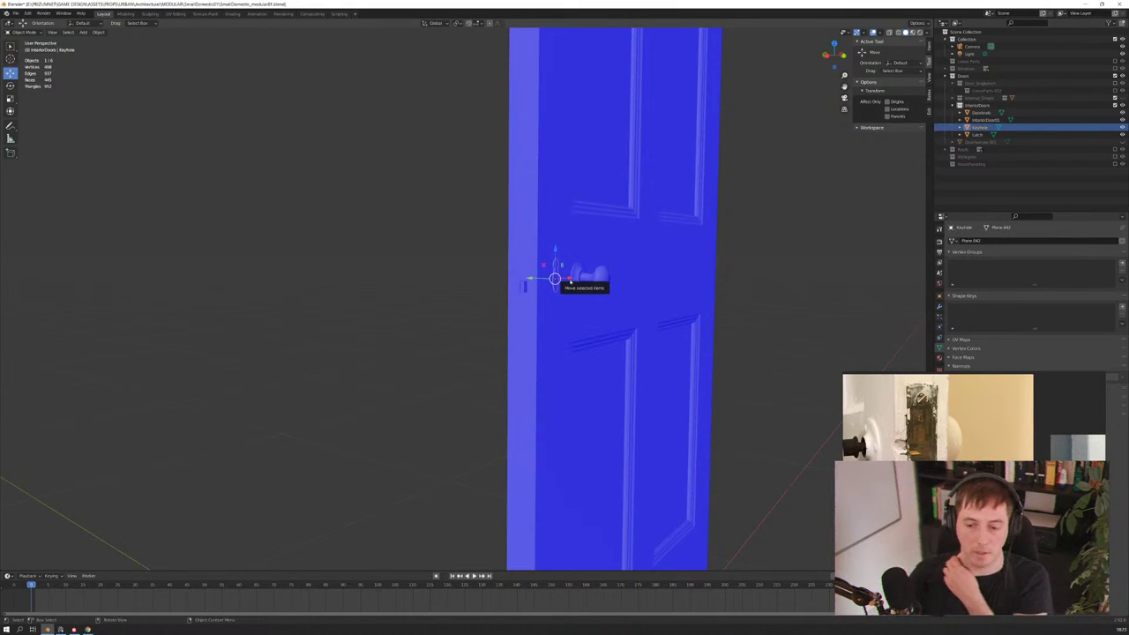
Select only the doorknob and bring up the Add Modifier list in Modifier Properties
{"action": "scroll", "coordinate": [589, 276], "scroll_direction": "up", "scroll_amount": 1}
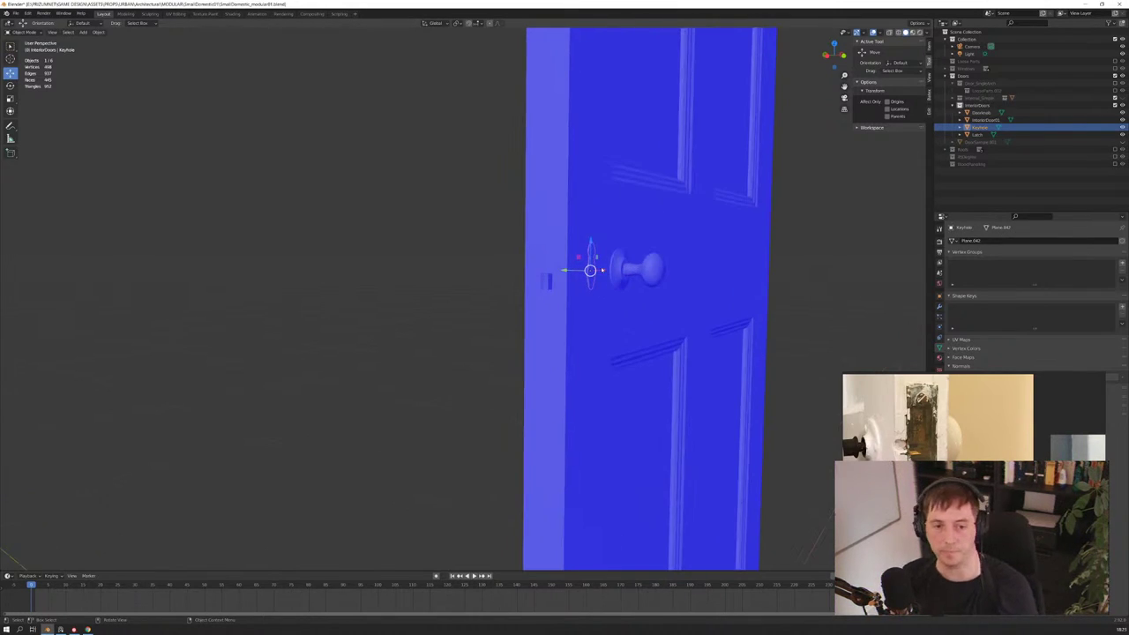
{"action": "scroll", "coordinate": [587, 287], "scroll_direction": "up", "scroll_amount": 2}
{"action": "scroll", "coordinate": [579, 316], "scroll_direction": "up", "scroll_amount": 2}
{"action": "left_click", "coordinate": [578, 316], "text": "shift"}
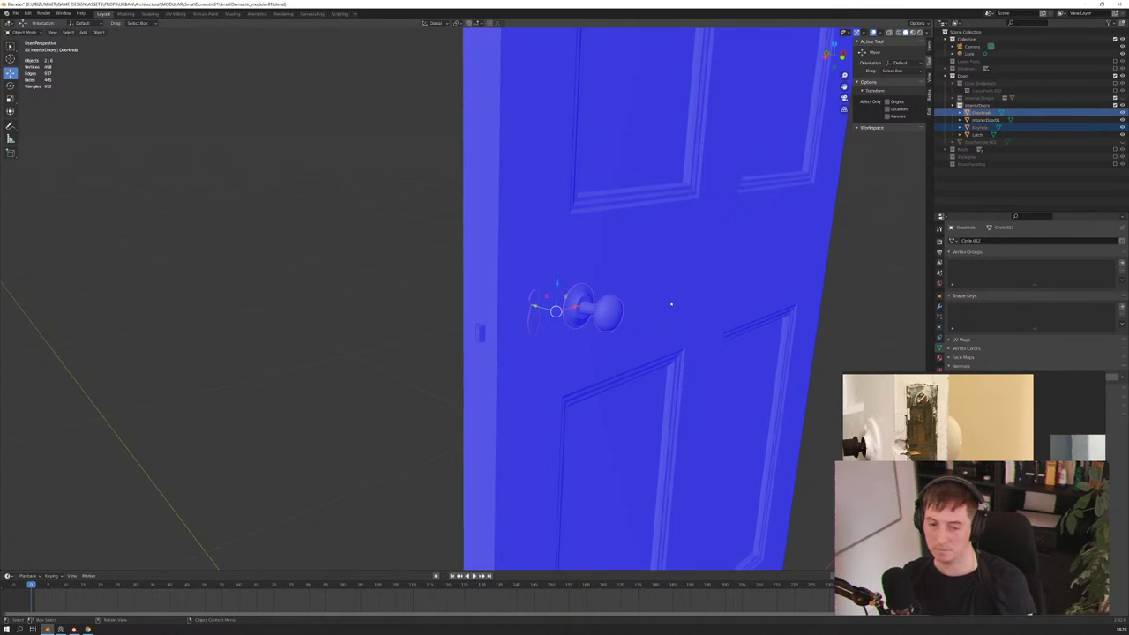
{"action": "left_click", "coordinate": [406, 304]}
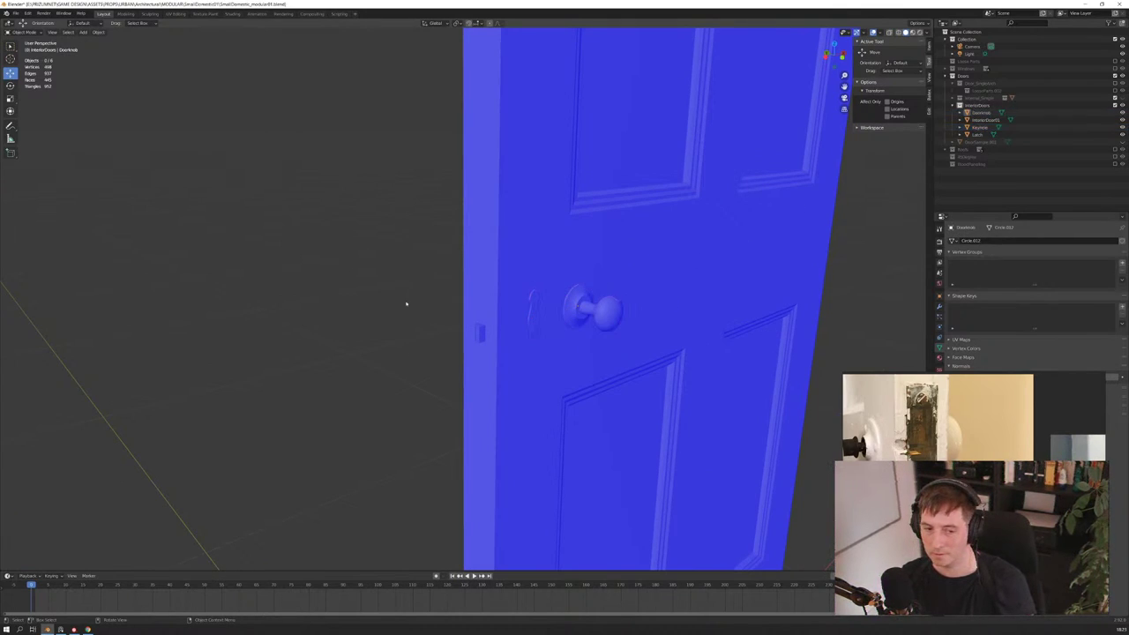
{"action": "left_click", "coordinate": [593, 314]}
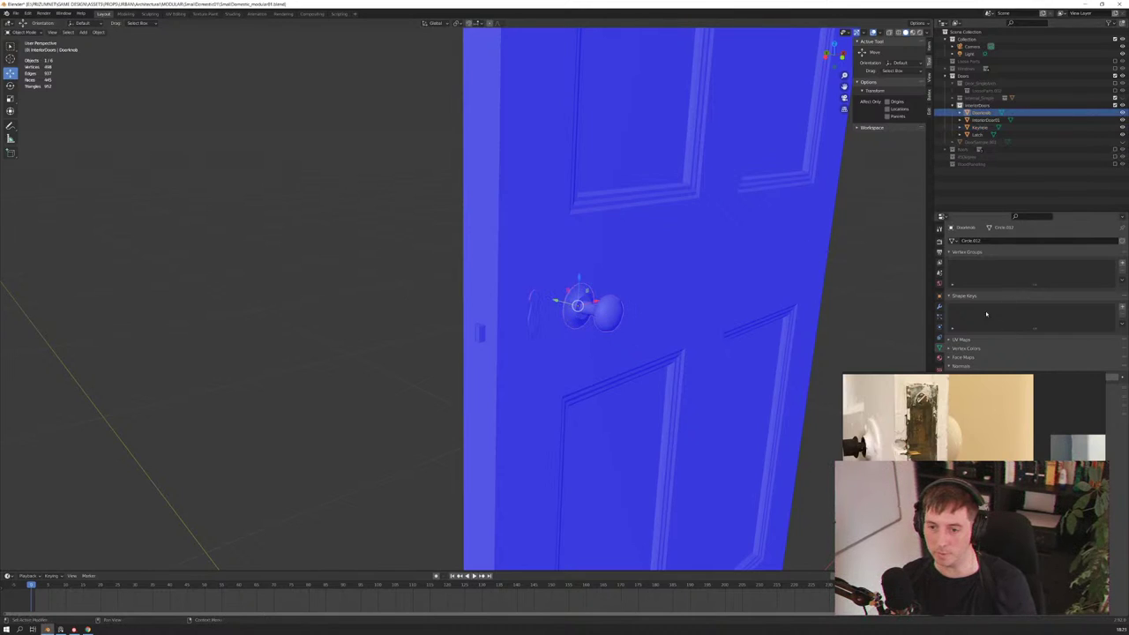
{"action": "left_click", "coordinate": [940, 306]}
{"action": "left_click", "coordinate": [971, 240]}
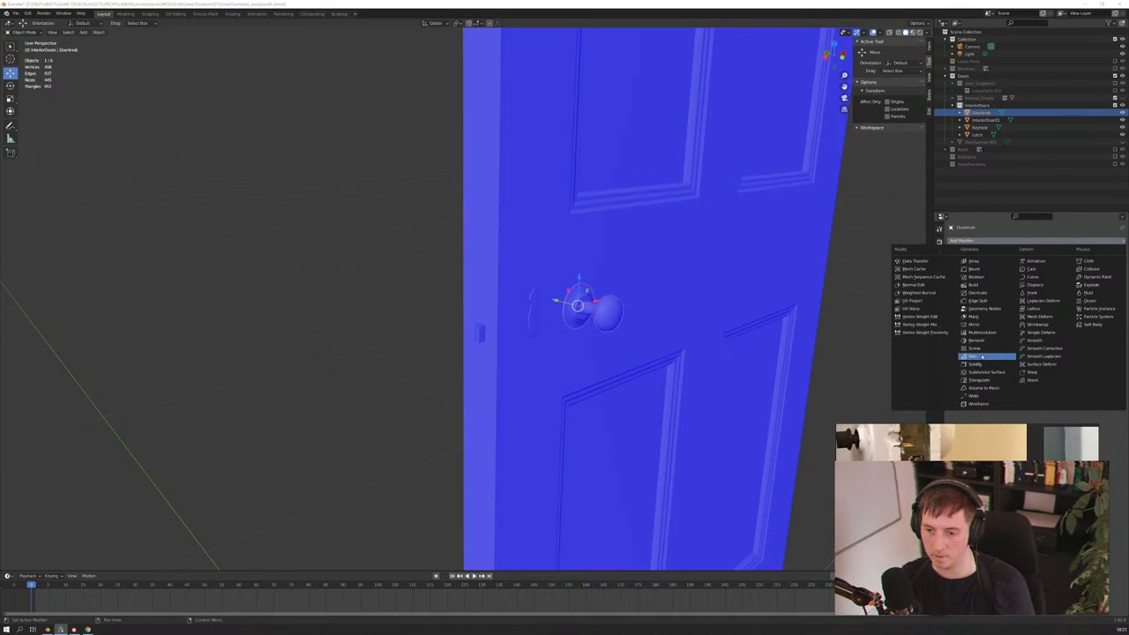
Add a Mirror modifier to the Doorknob, try the X, Y and Z axes, and turn Merge off
{"action": "left_click", "coordinate": [979, 325]}
{"action": "middle_click_drag", "start_coordinate": [676, 315], "coordinate": [633, 320]}
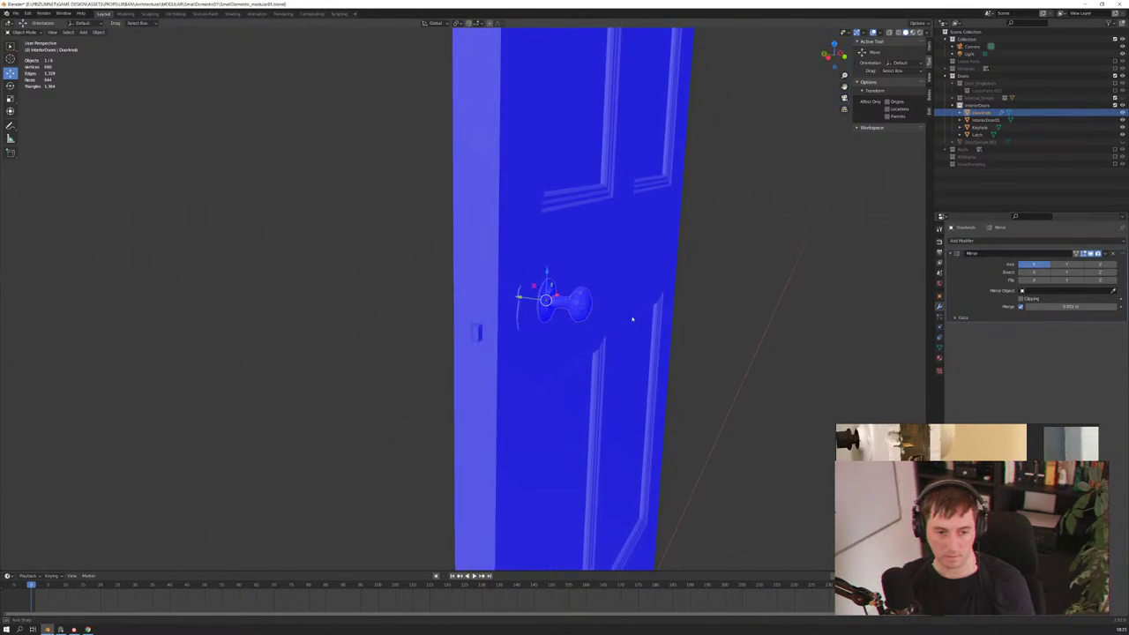
{"action": "left_click", "coordinate": [1070, 265]}
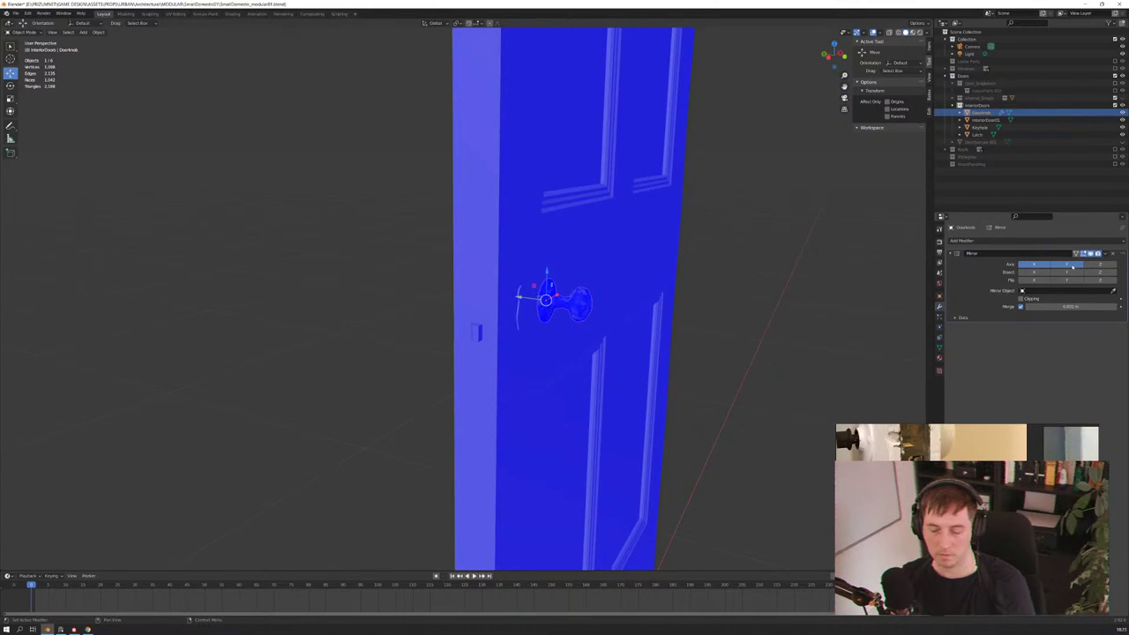
{"action": "left_click", "coordinate": [1071, 264]}
{"action": "left_click", "coordinate": [1025, 264]}
{"action": "left_click", "coordinate": [1102, 266]}
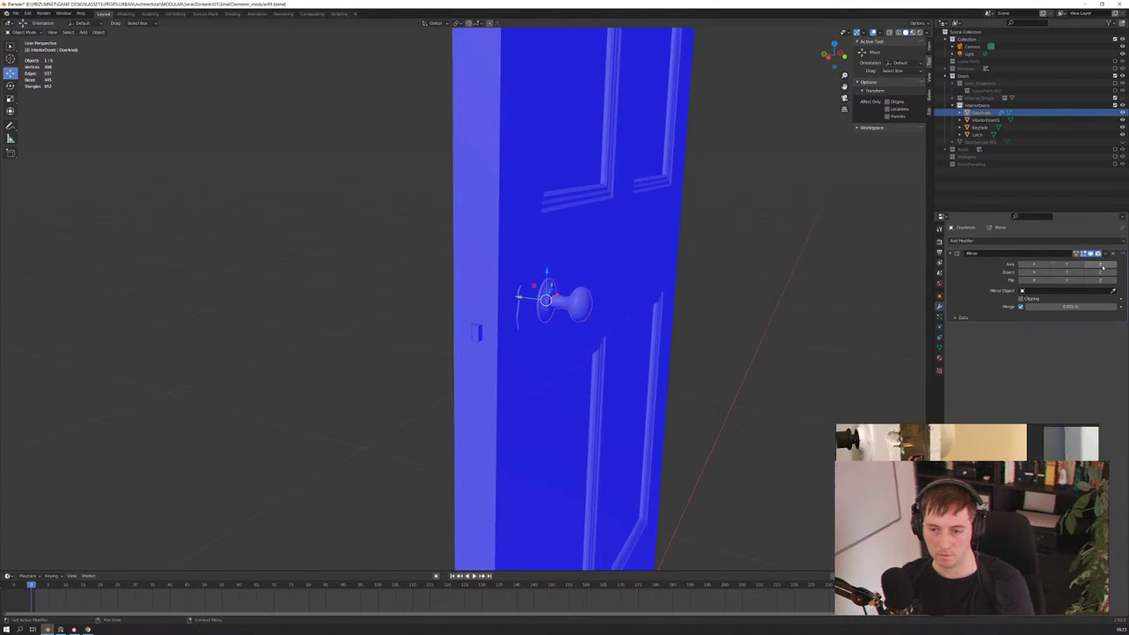
{"action": "left_click", "coordinate": [1102, 266]}
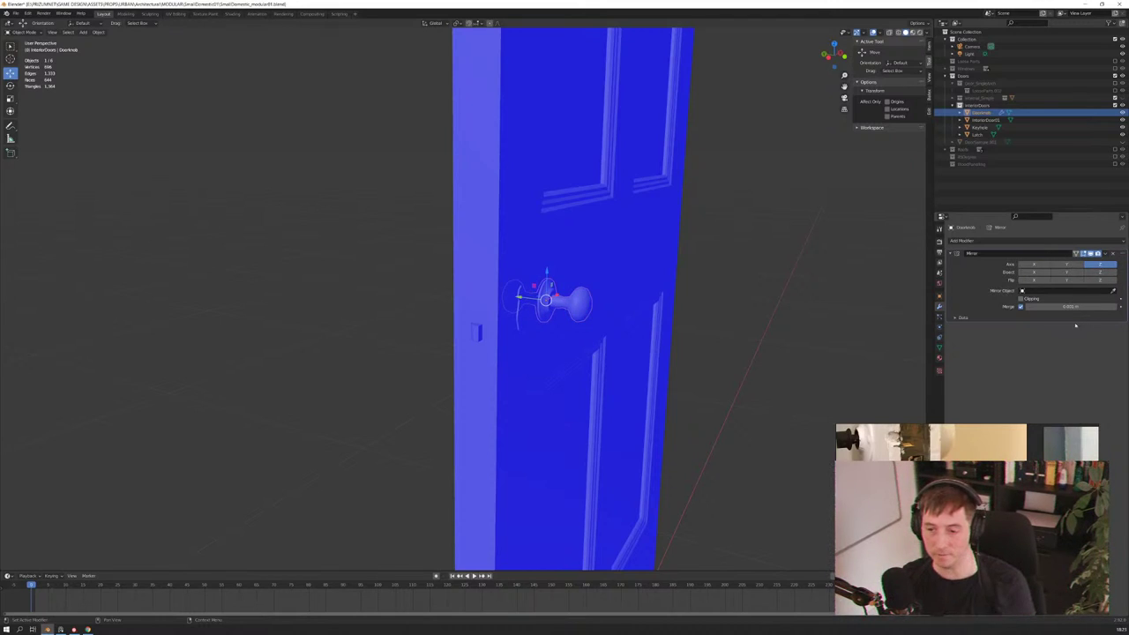
{"action": "left_click_drag", "start_coordinate": [1071, 311], "coordinate": [1094, 311]}
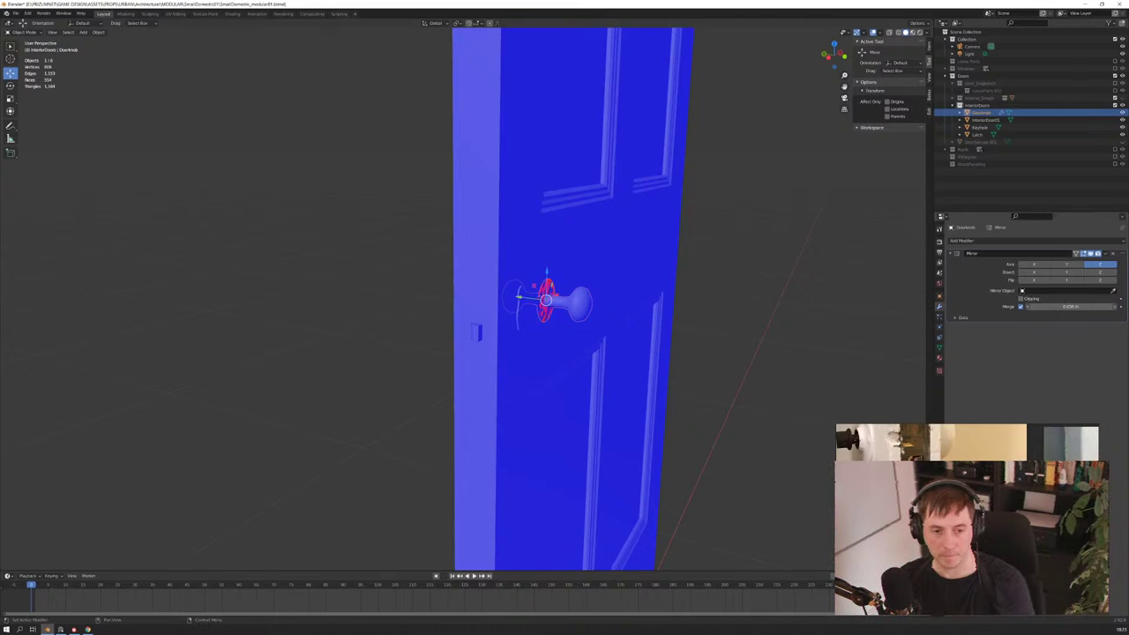
{"action": "left_click", "coordinate": [1020, 306]}
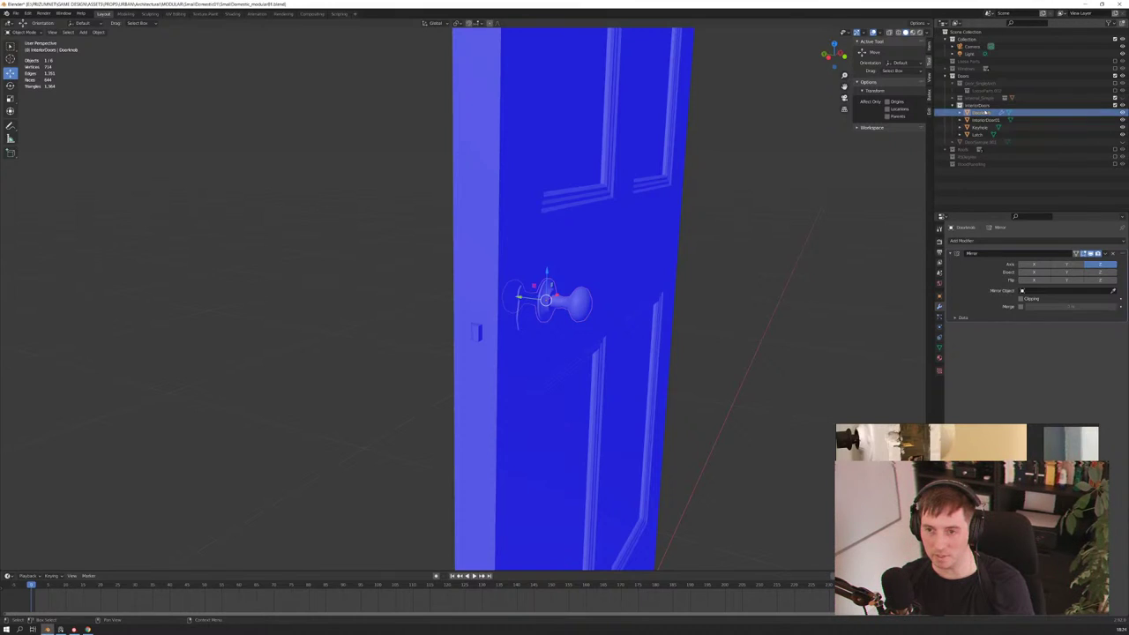
Replace the Mirror modifier with an Array modifier and set its relative X offset to 0
{"action": "left_click", "coordinate": [1113, 256]}
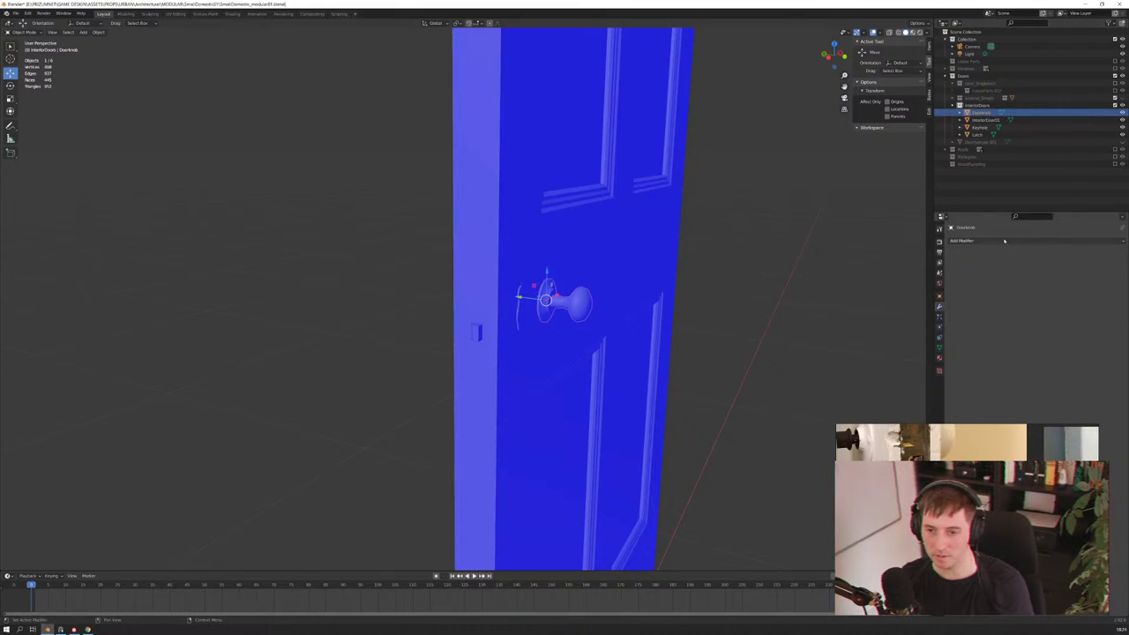
{"action": "left_click", "coordinate": [970, 241]}
{"action": "left_click", "coordinate": [979, 261]}
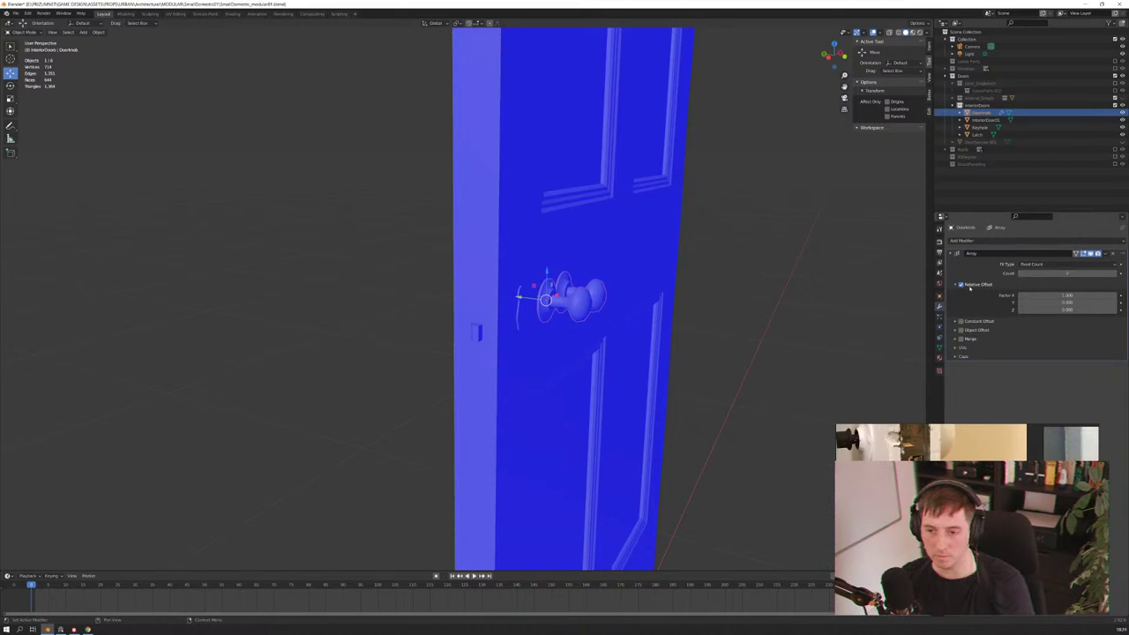
{"action": "left_click", "coordinate": [1023, 296]}
{"action": "type", "text": "0"}
{"action": "key", "text": "Return"}
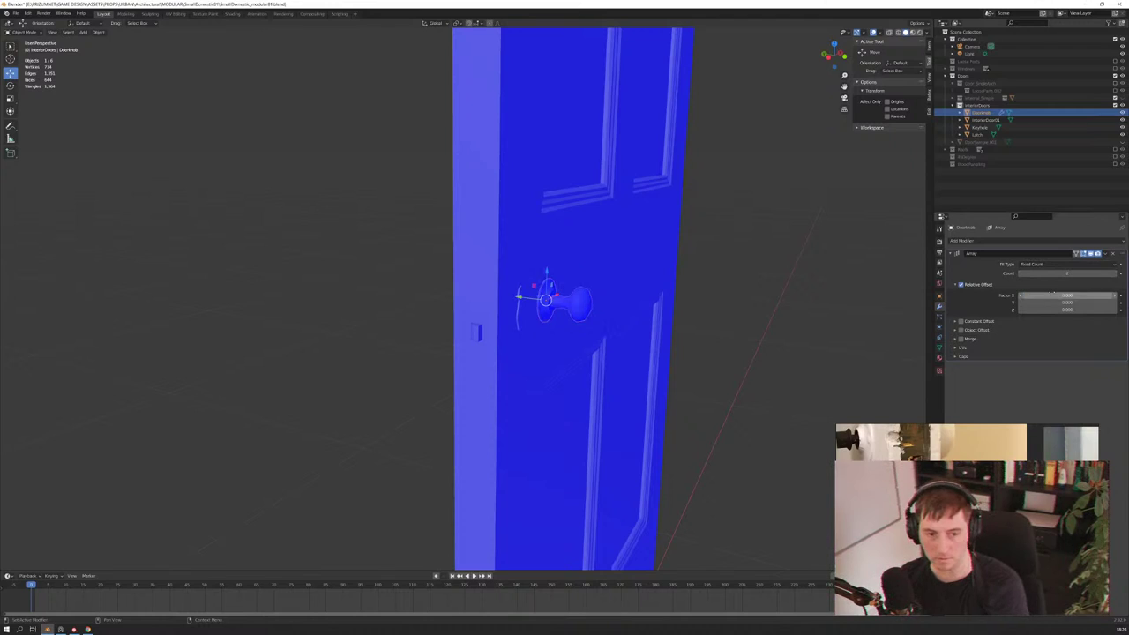
Set the array's relative offsets to X 0, Y 0, Z -1, putting the copy on the door's far face
{"action": "left_click_drag", "start_coordinate": [1078, 303], "coordinate": [1081, 303]}
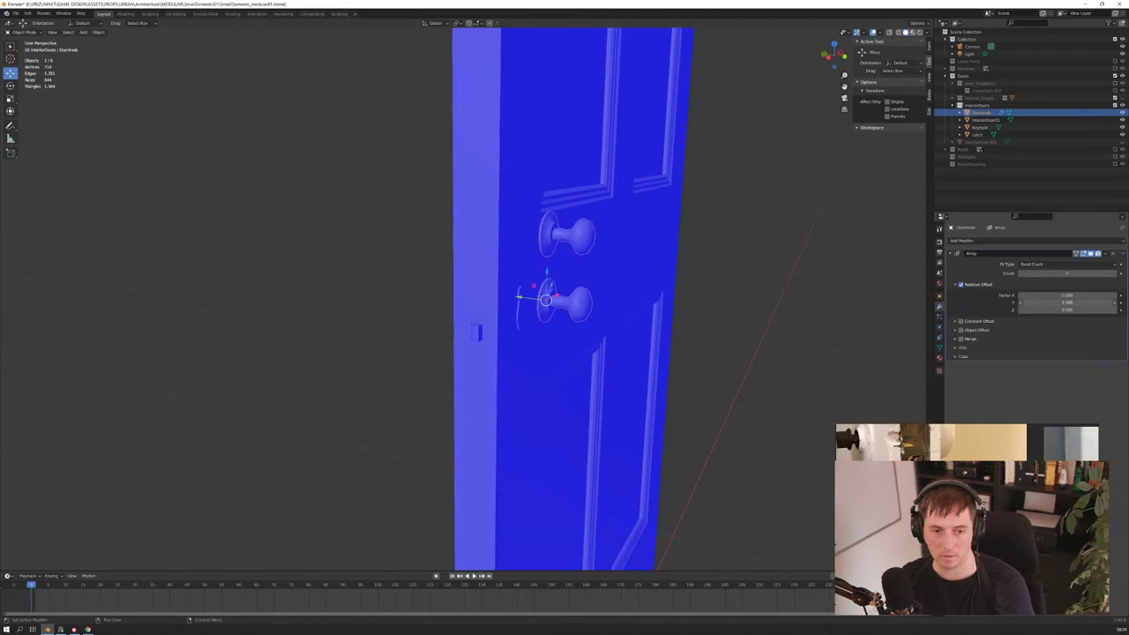
{"action": "left_click", "coordinate": [1082, 302]}
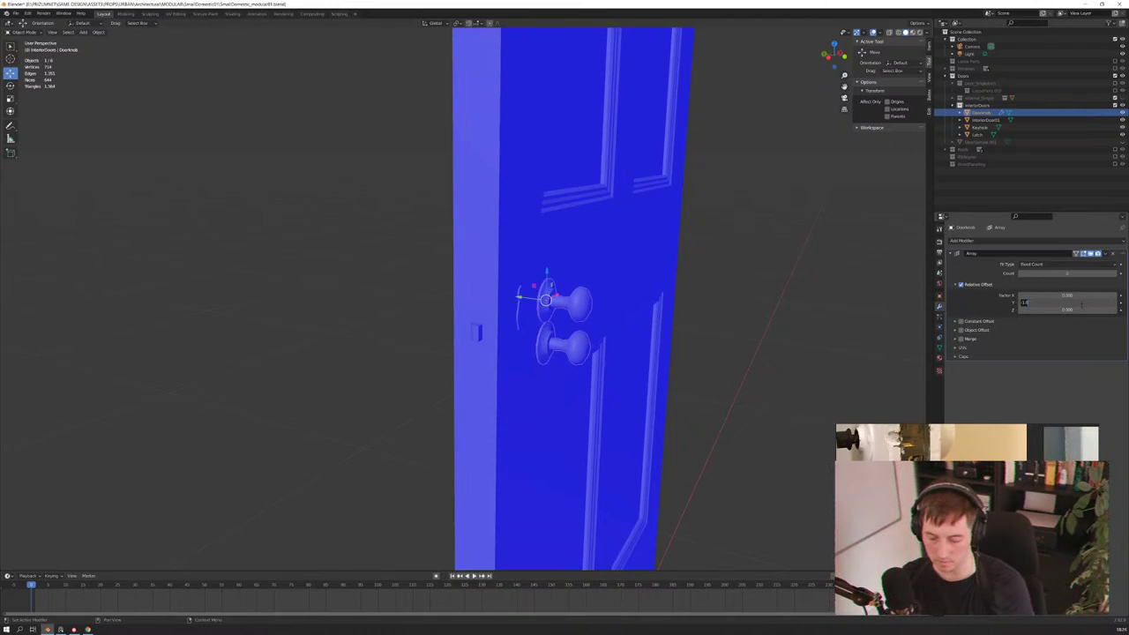
{"action": "key", "text": "Return"}
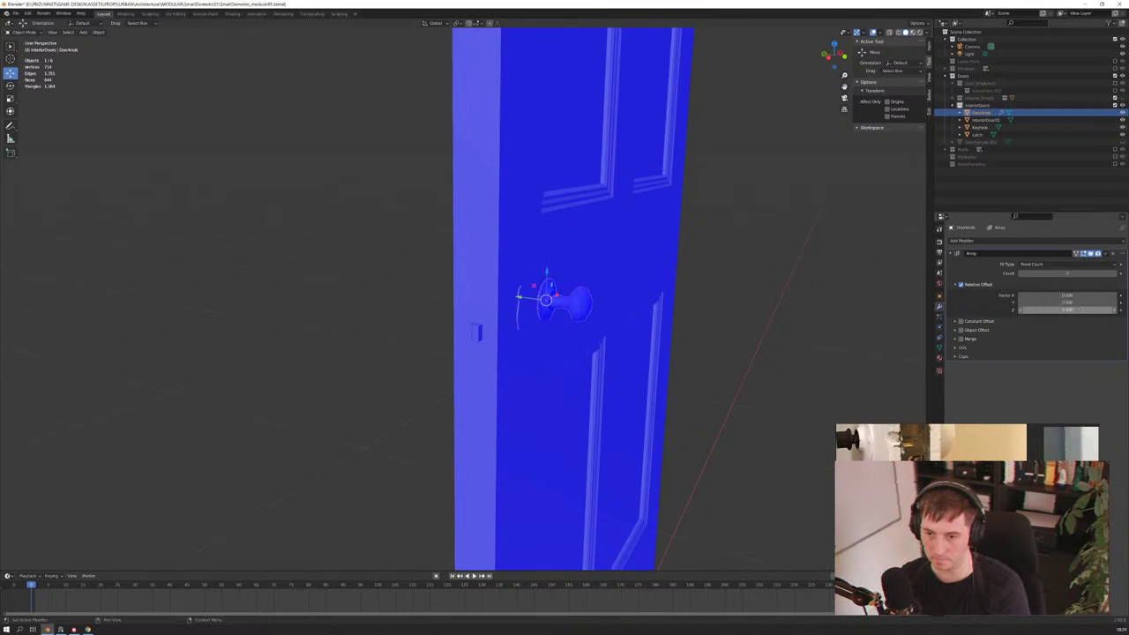
{"action": "mouse_move", "coordinate": [1067, 295]}
{"action": "left_mouse_down"}
{"action": "mouse_move", "coordinate": [1023, 295]}
{"action": "mouse_move", "coordinate": [1067, 296]}
{"action": "left_mouse_up"}
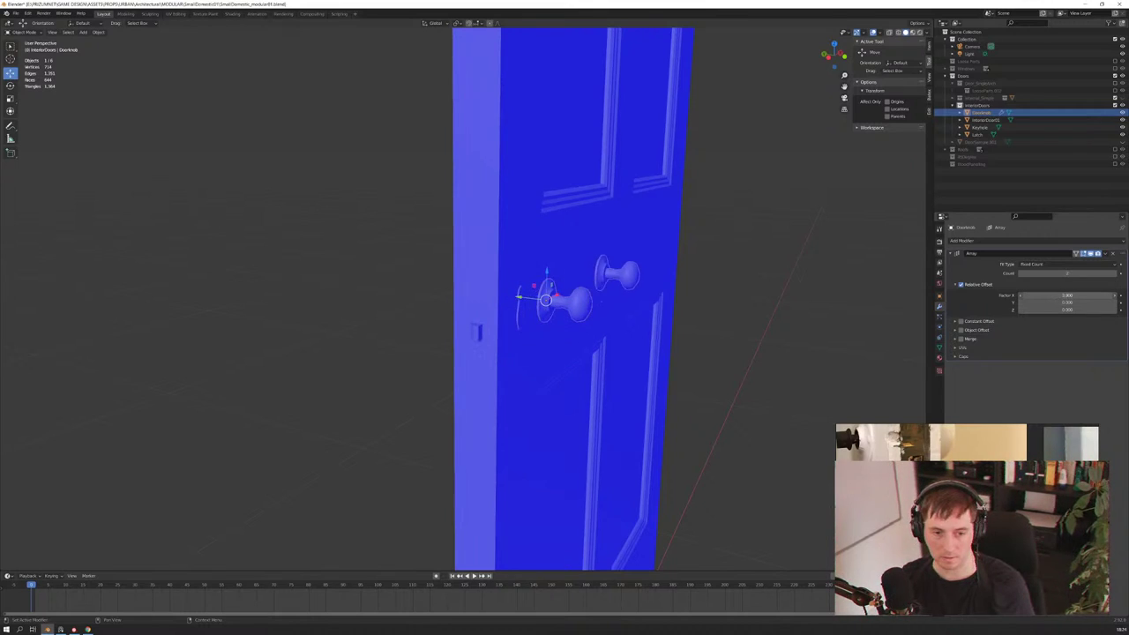
{"action": "left_click", "coordinate": [1067, 295]}
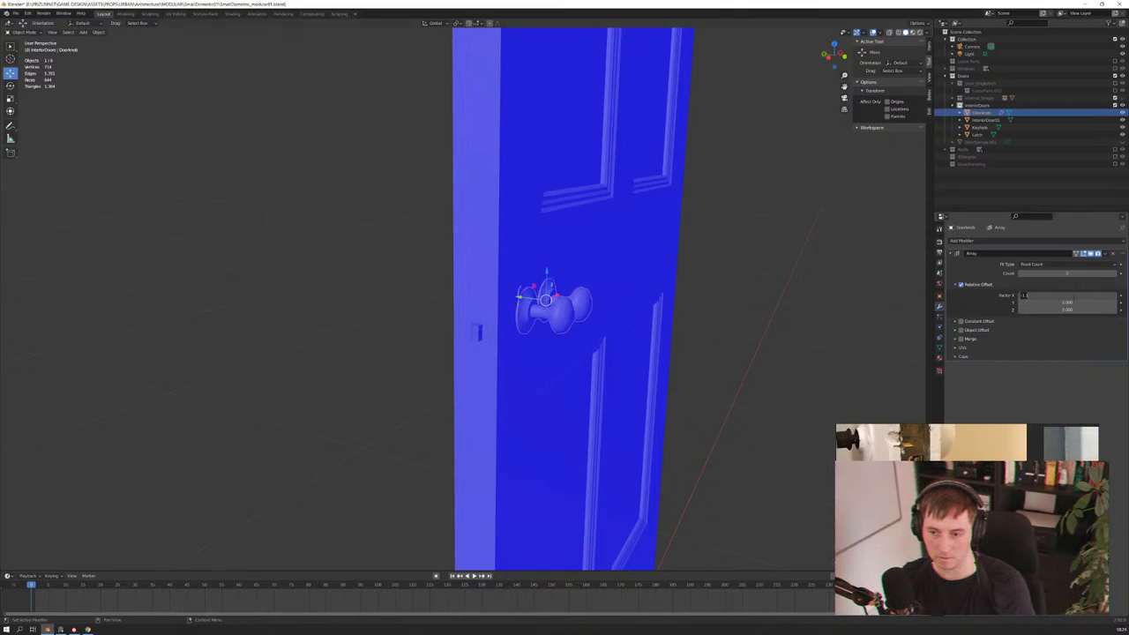
{"action": "key", "text": "Return"}
{"action": "left_click_drag", "start_coordinate": [1068, 303], "coordinate": [1032, 303]}
{"action": "left_click", "coordinate": [1067, 303]}
{"action": "type", "text": "0"}
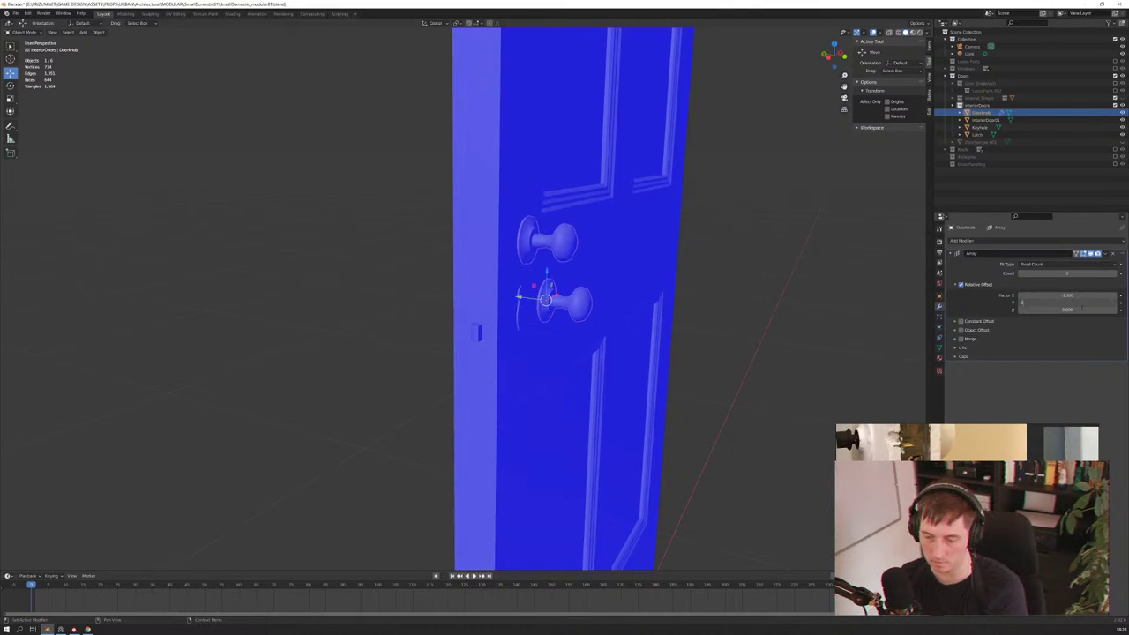
{"action": "key", "text": "Return"}
{"action": "key", "text": "BackSpace"}
{"action": "left_click", "coordinate": [1067, 310]}
{"action": "type", "text": "-1"}
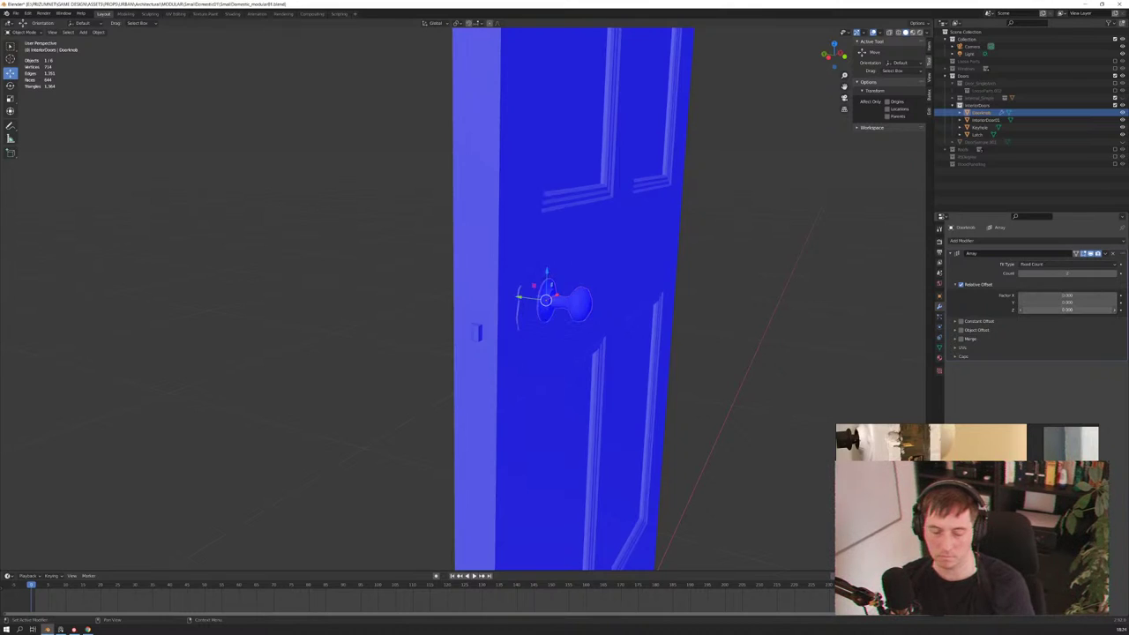
{"action": "key", "text": "Return"}
{"action": "left_click_drag", "start_coordinate": [1067, 309], "coordinate": [1076, 309]}
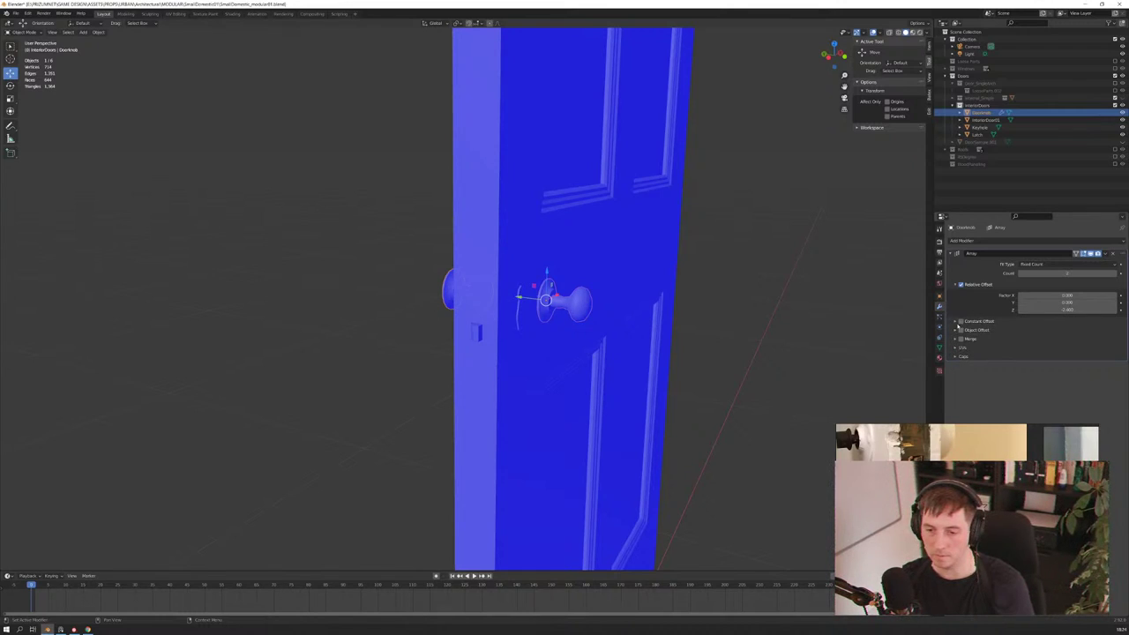
Inspect the Constant and Object Offset subpanels, then delete the Array modifier
{"action": "left_click", "coordinate": [957, 322]}
{"action": "left_click", "coordinate": [956, 322]}
{"action": "left_click", "coordinate": [956, 330]}
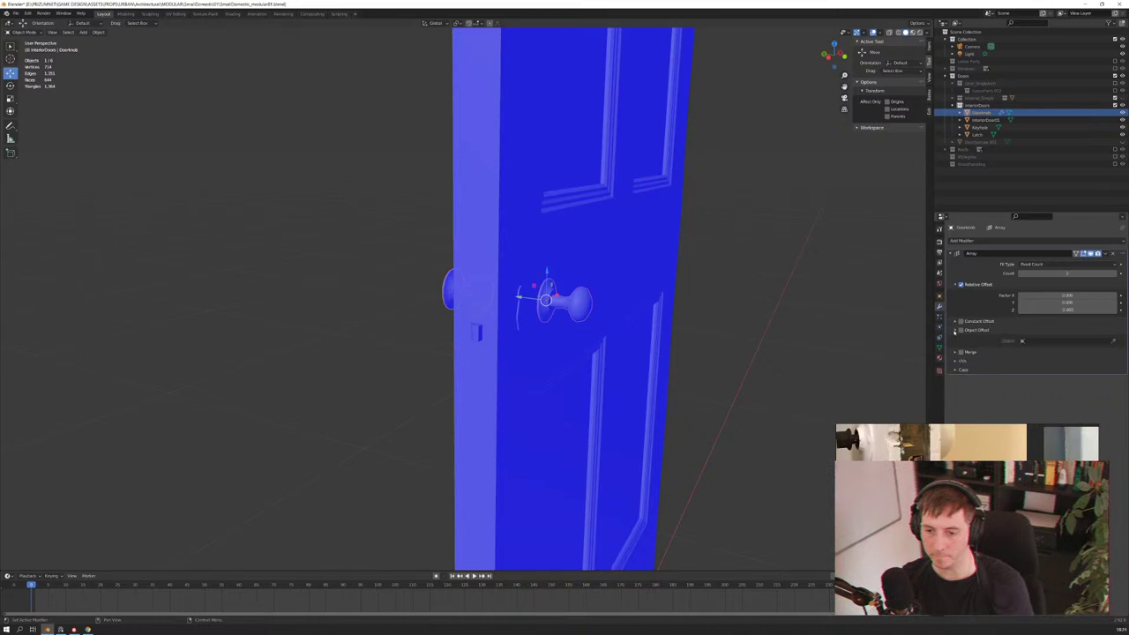
{"action": "left_click", "coordinate": [956, 330]}
{"action": "left_click", "coordinate": [957, 322]}
{"action": "left_click", "coordinate": [956, 322]}
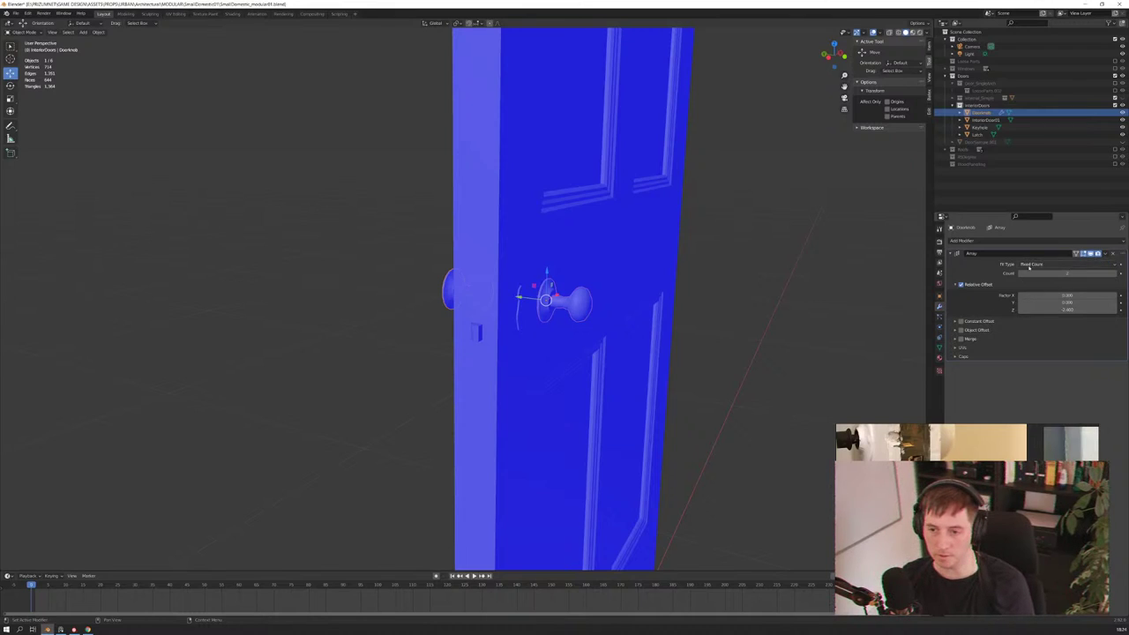
{"action": "left_click", "coordinate": [1112, 253]}
{"action": "left_click", "coordinate": [1056, 241]}
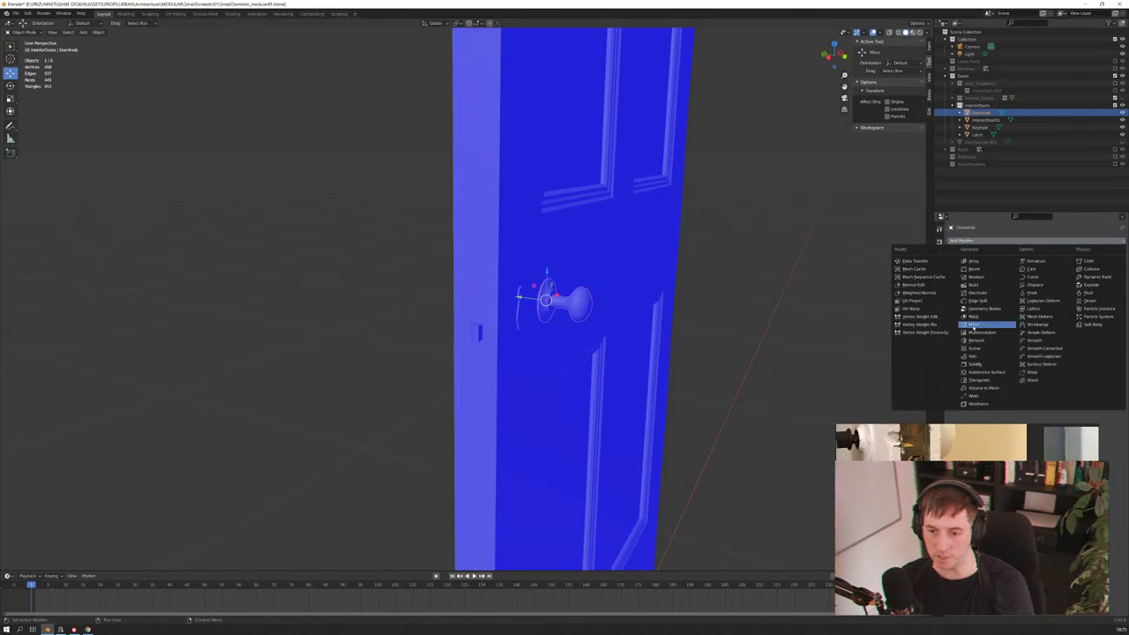
Add a Mirror modifier to the Doorknob that mirrors along Z instead of X
{"action": "left_click", "coordinate": [973, 327]}
{"action": "left_click", "coordinate": [1034, 264]}
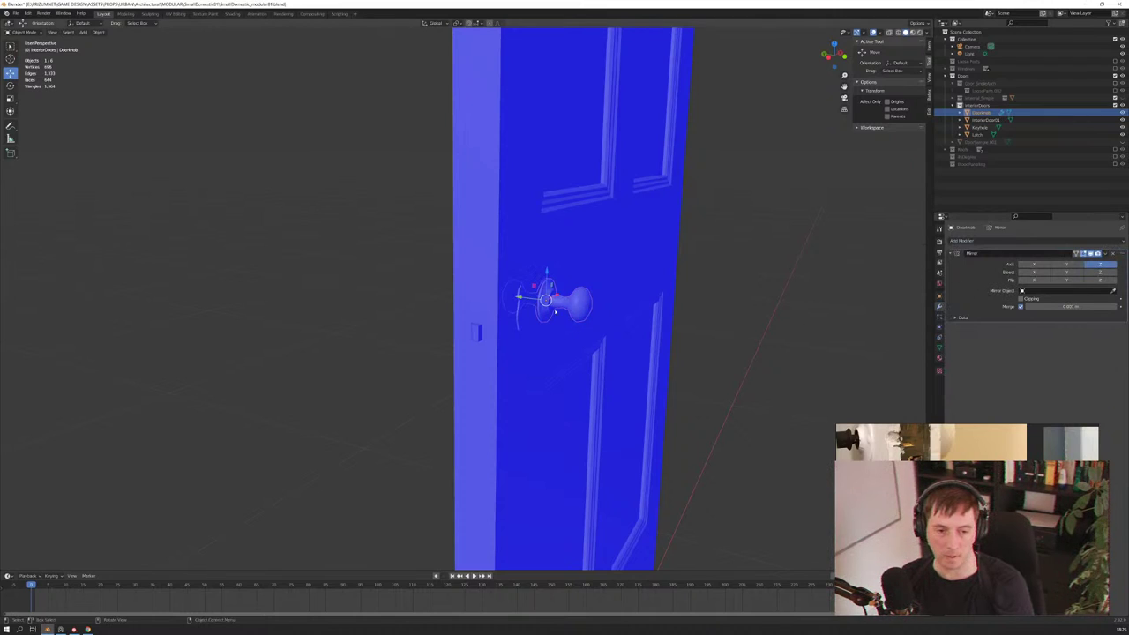
{"action": "key", "text": "KP_3"}
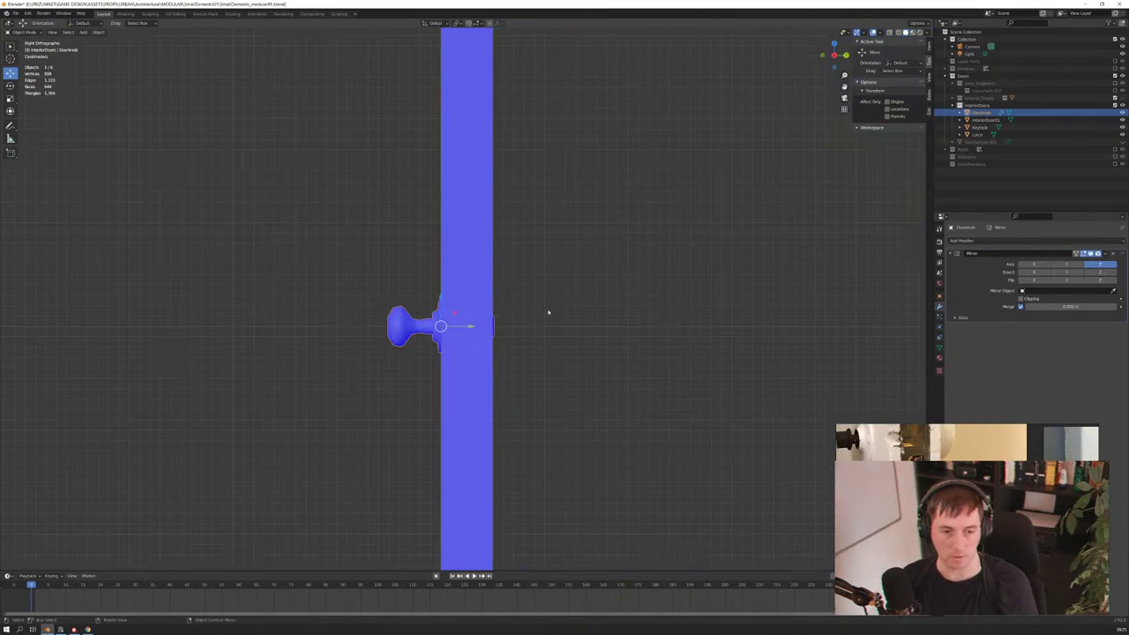
{"action": "key", "text": "KP_1"}
{"action": "key", "text": "KP_3"}
Frame the doorknob and uncheck Merge in its Mirror modifier
{"action": "scroll", "coordinate": [548, 311], "scroll_direction": "down", "scroll_amount": 2}
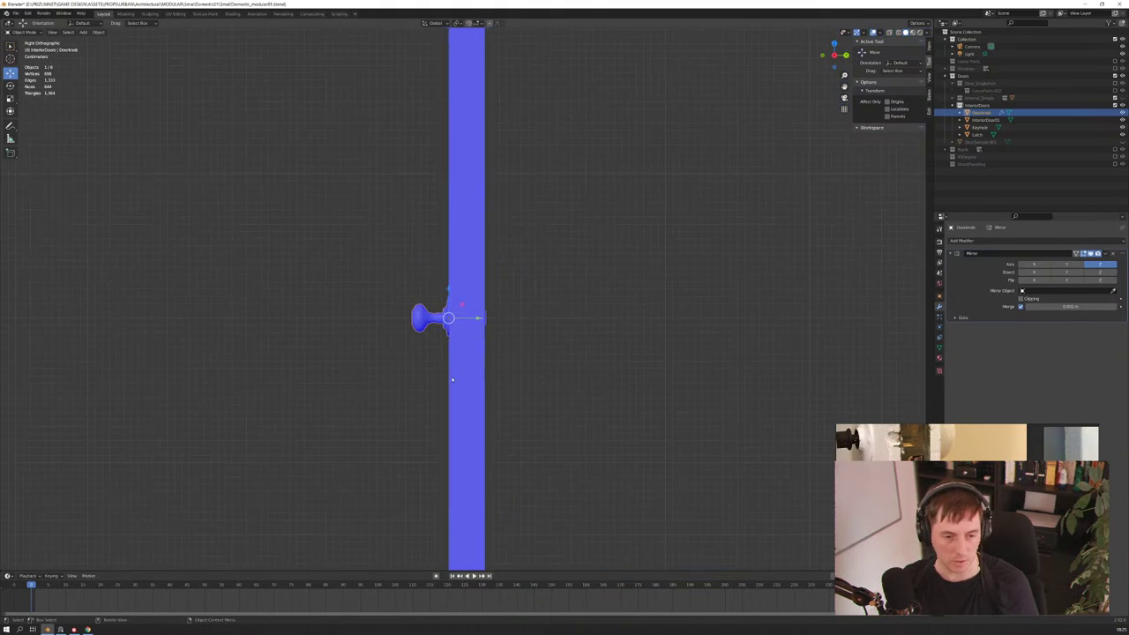
{"action": "middle_click_drag", "start_coordinate": [547, 311], "coordinate": [627, 126], "text": "shift"}
{"action": "scroll", "coordinate": [547, 221], "scroll_direction": "down", "scroll_amount": 2}
{"action": "scroll", "coordinate": [509, 294], "scroll_direction": "up", "scroll_amount": 1}
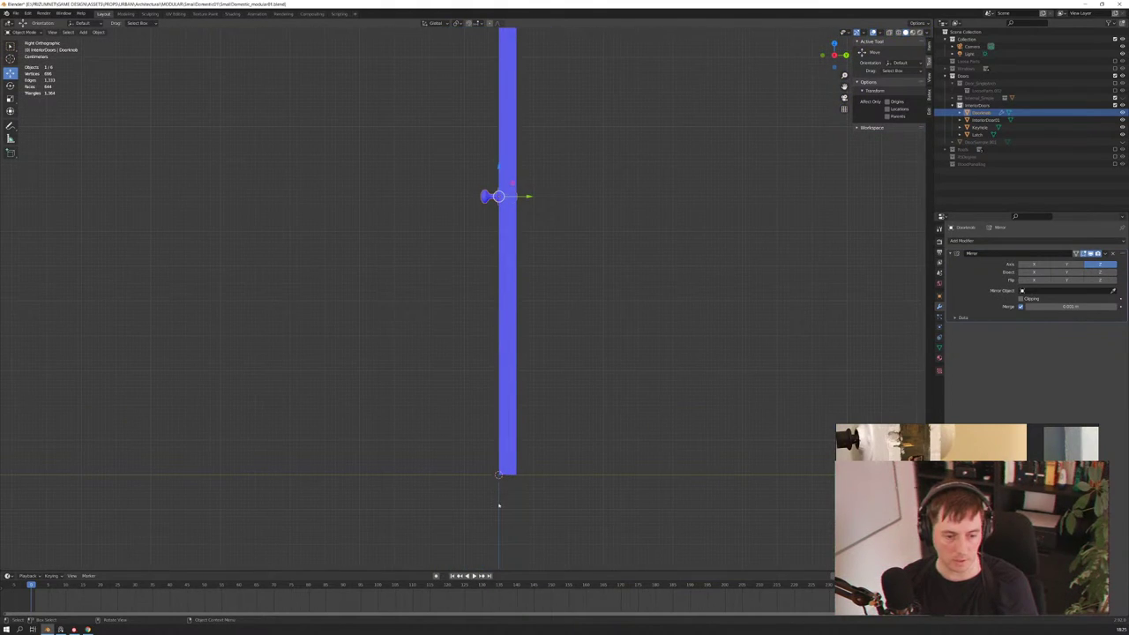
{"action": "scroll", "coordinate": [529, 234], "scroll_direction": "up", "scroll_amount": 1}
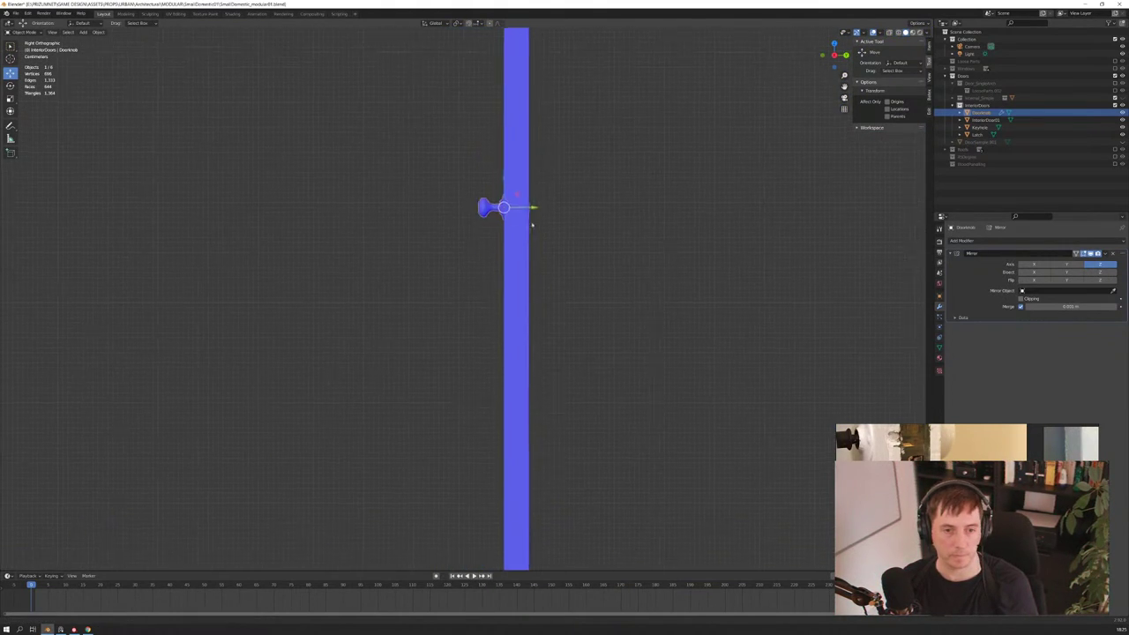
{"action": "scroll", "coordinate": [534, 315], "scroll_direction": "up", "scroll_amount": 1}
{"action": "scroll", "coordinate": [578, 311], "scroll_direction": "up", "scroll_amount": 3}
{"action": "middle_click_drag", "start_coordinate": [578, 312], "coordinate": [471, 295], "text": "shift"}
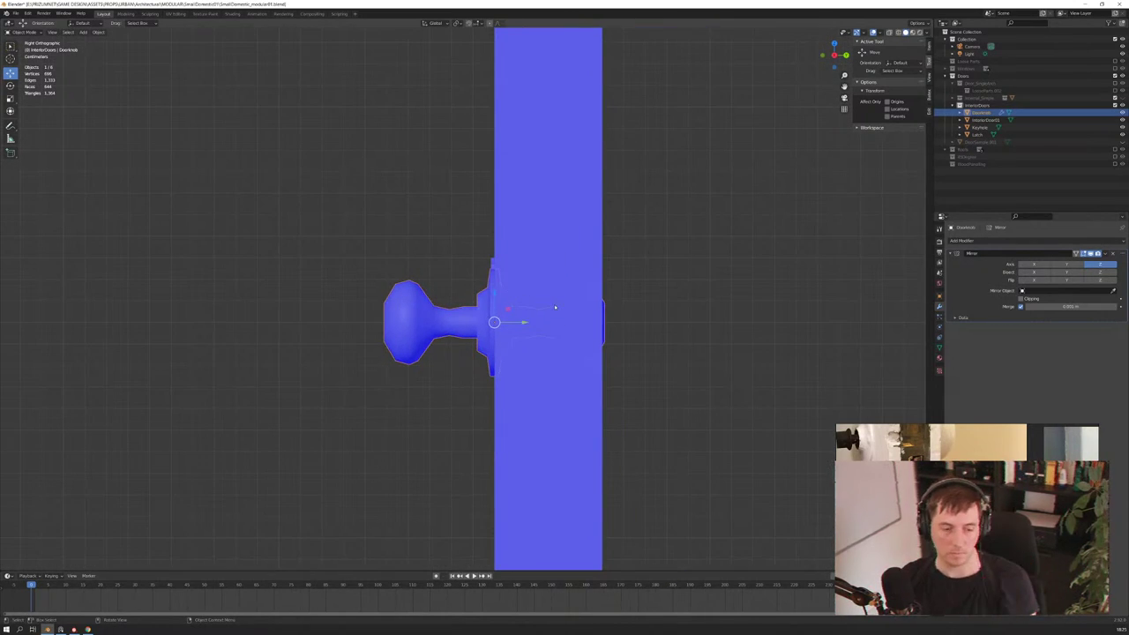
{"action": "scroll", "coordinate": [553, 307], "scroll_direction": "down", "scroll_amount": 4}
{"action": "scroll", "coordinate": [536, 312], "scroll_direction": "up", "scroll_amount": 1}
{"action": "scroll", "coordinate": [538, 313], "scroll_direction": "up", "scroll_amount": 1}
{"action": "scroll", "coordinate": [538, 313], "scroll_direction": "down", "scroll_amount": 1}
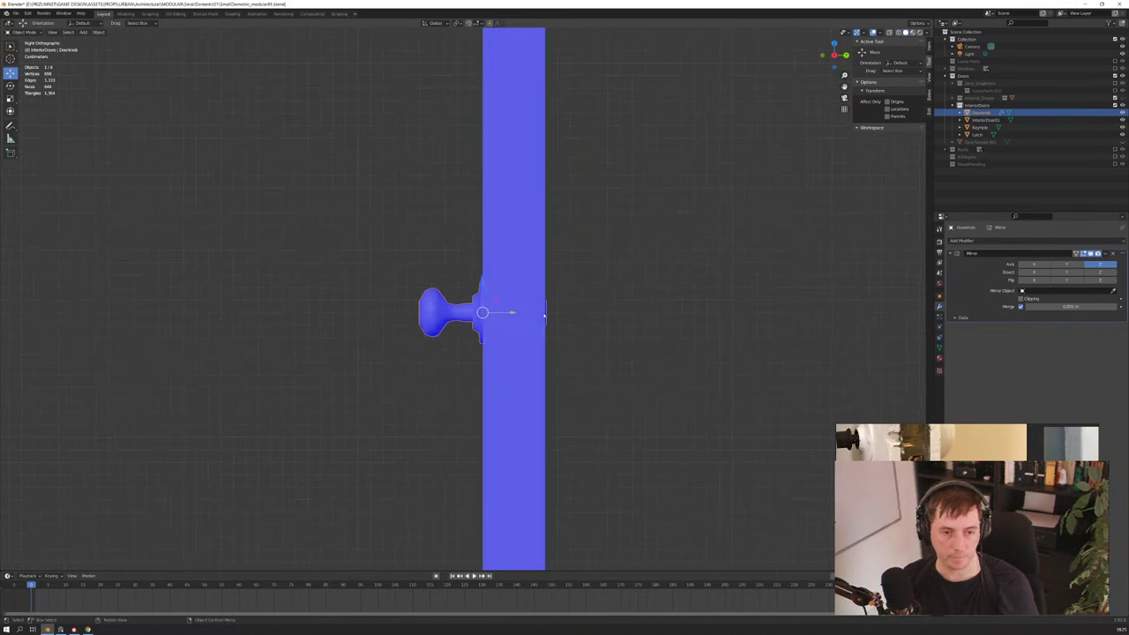
{"action": "scroll", "coordinate": [542, 316], "scroll_direction": "down", "scroll_amount": 3}
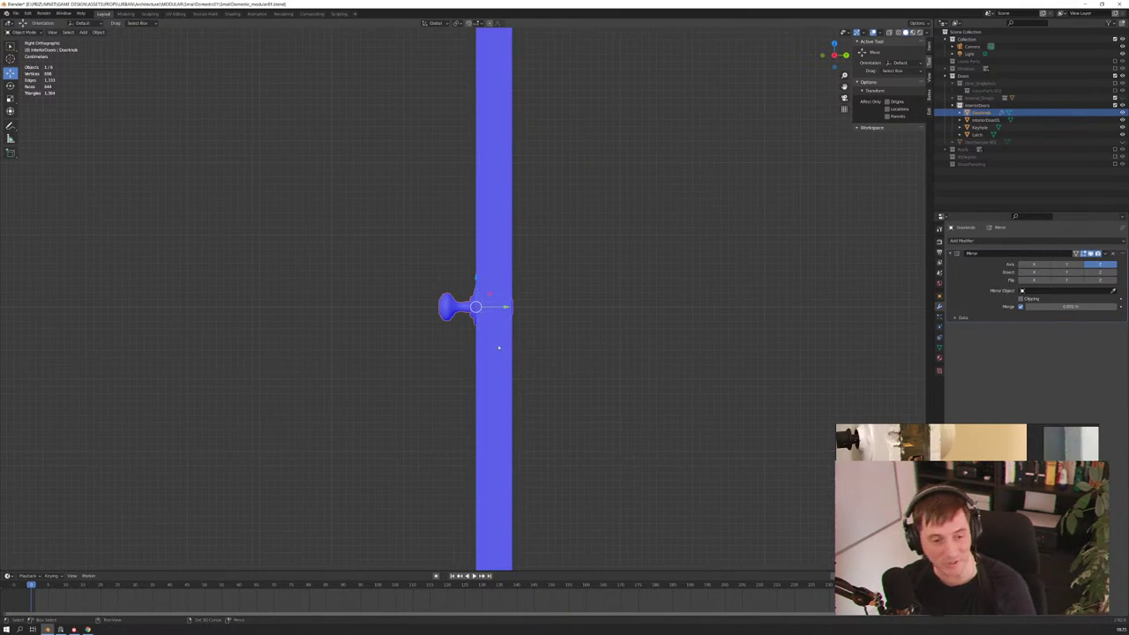
{"action": "middle_click_drag", "start_coordinate": [498, 347], "coordinate": [522, 229], "text": "shift"}
{"action": "scroll", "coordinate": [512, 292], "scroll_direction": "down", "scroll_amount": 3}
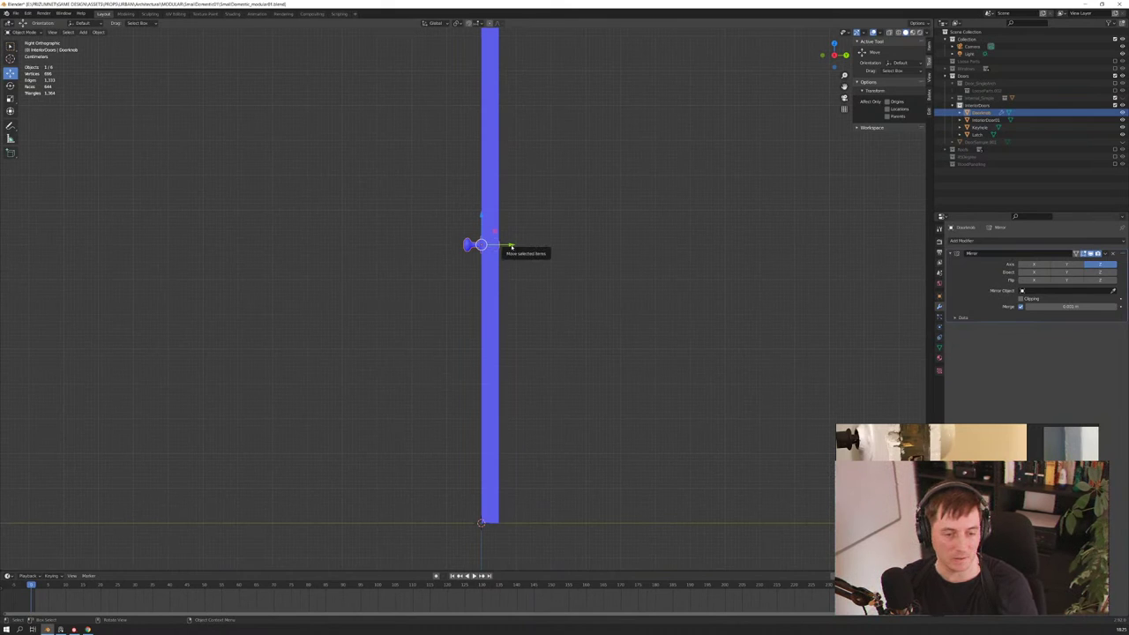
{"action": "left_click", "coordinate": [1021, 306]}
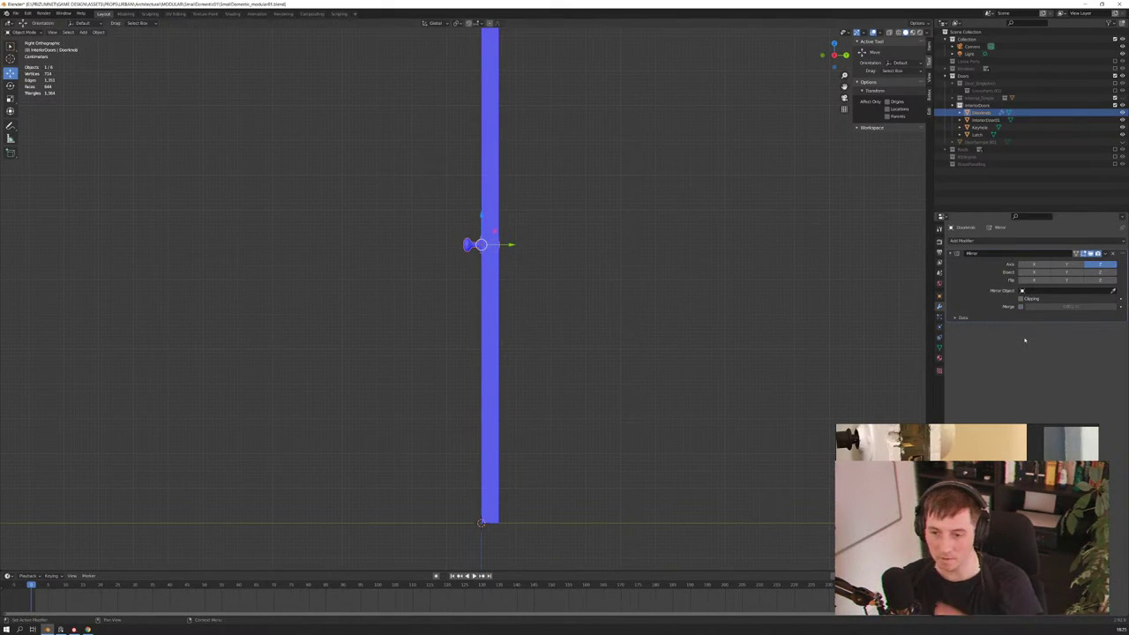
{"action": "scroll", "coordinate": [521, 214], "scroll_direction": "up", "scroll_amount": 3}
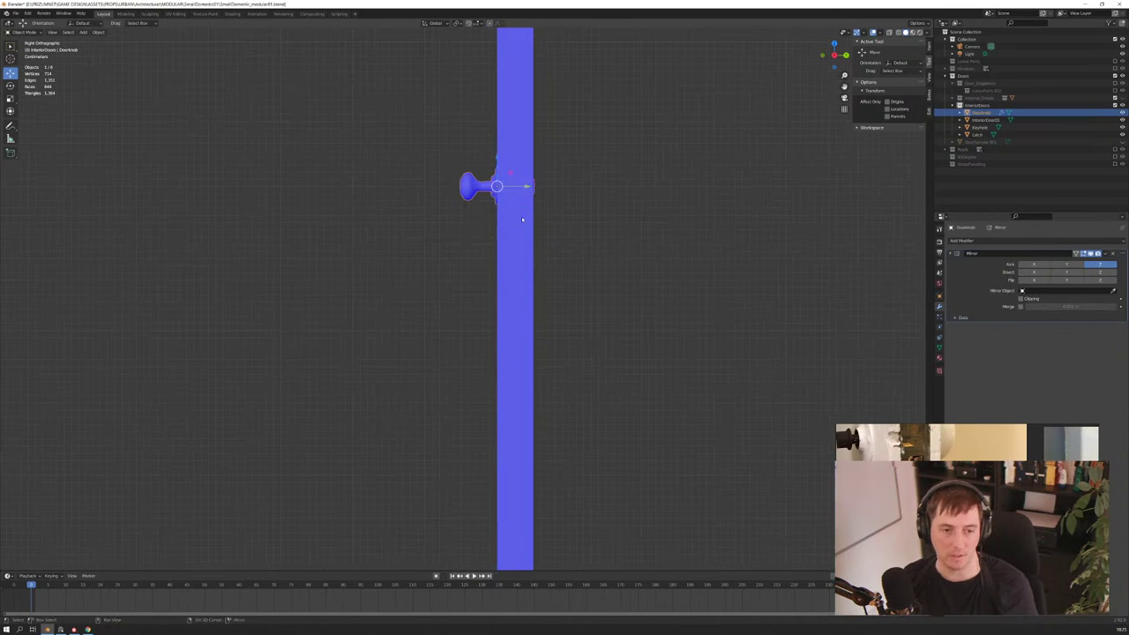
{"action": "scroll", "coordinate": [549, 273], "scroll_direction": "up", "scroll_amount": 3, "text": "shift"}
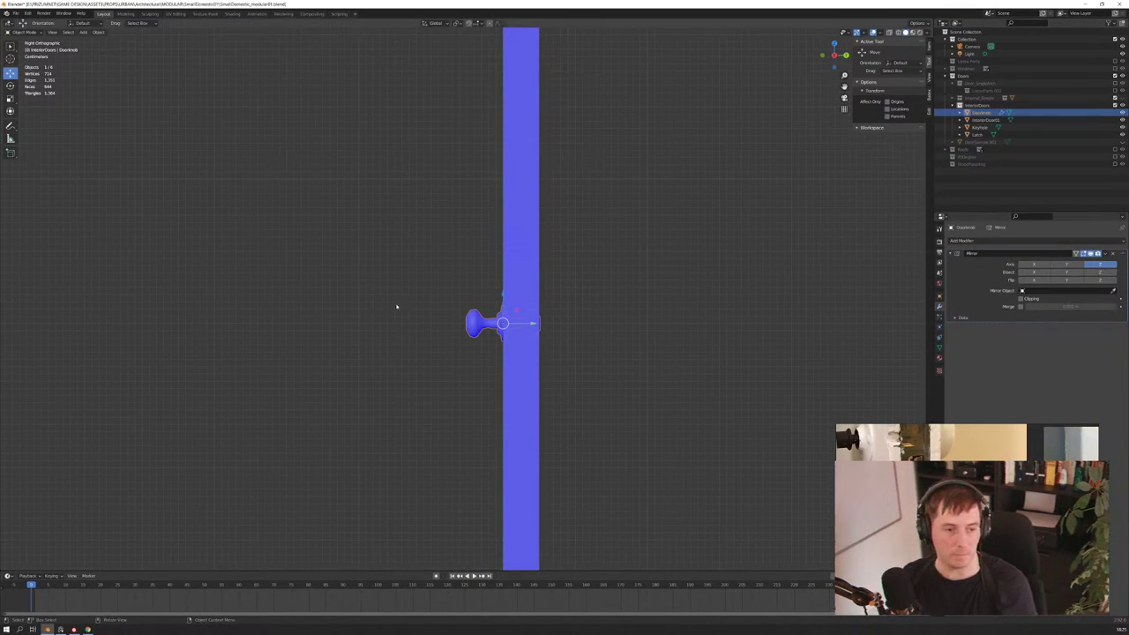
{"action": "key", "text": "shift+a"}
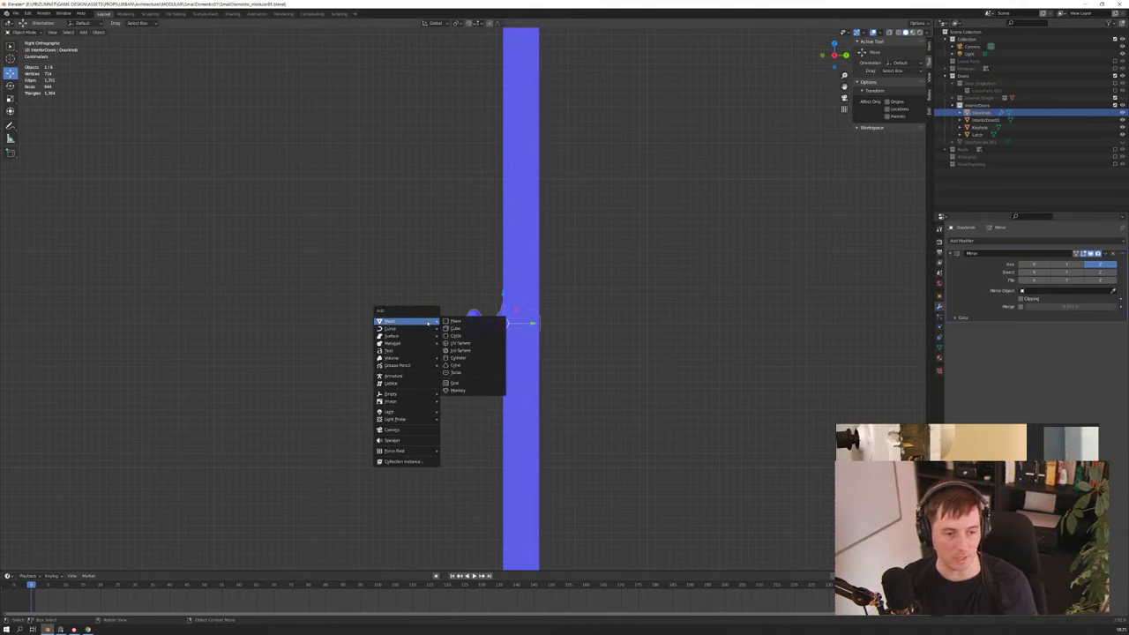
{"action": "mouse_move", "coordinate": [390, 394]}
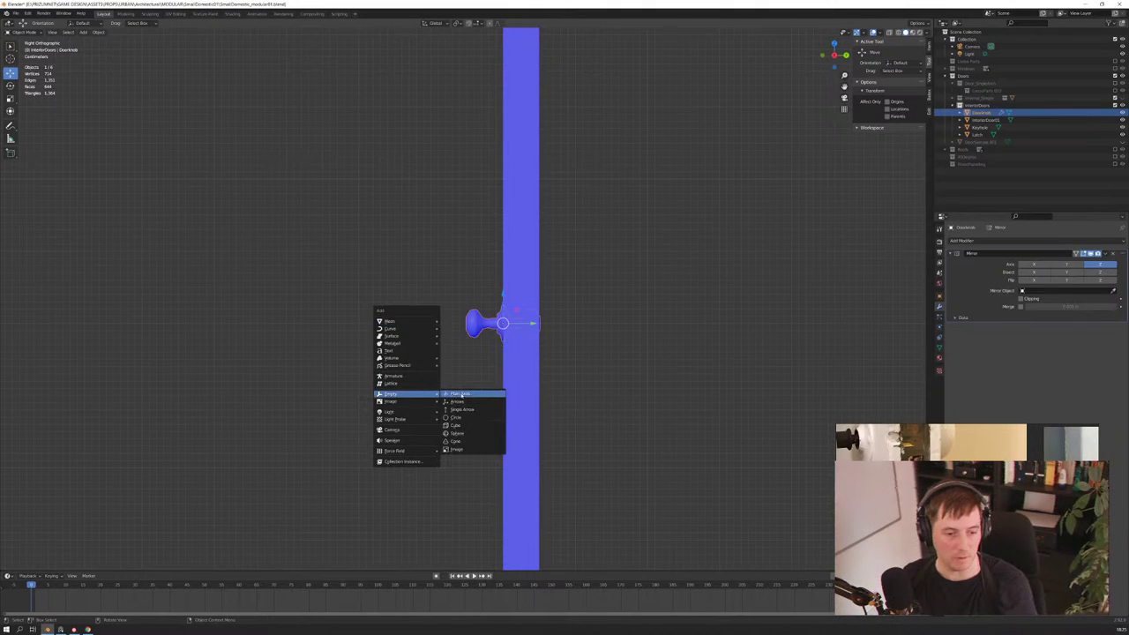
Add a Plain Axes empty and offset it 0.03 m along Y
{"action": "left_click", "coordinate": [460, 394]}
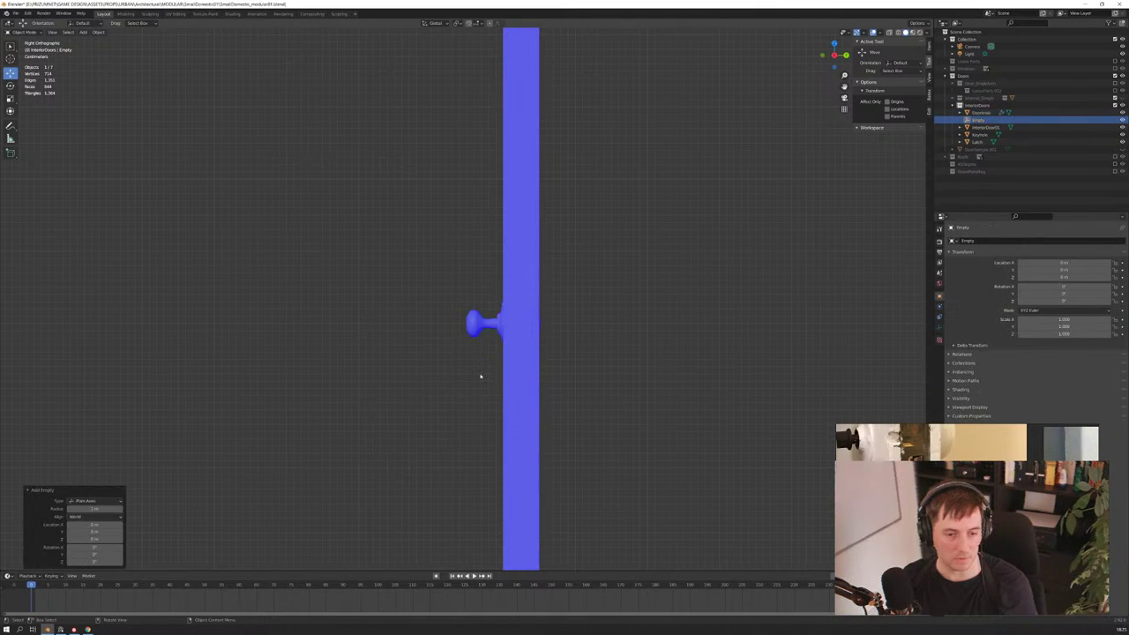
{"action": "scroll", "coordinate": [481, 369], "scroll_direction": "down", "scroll_amount": 4}
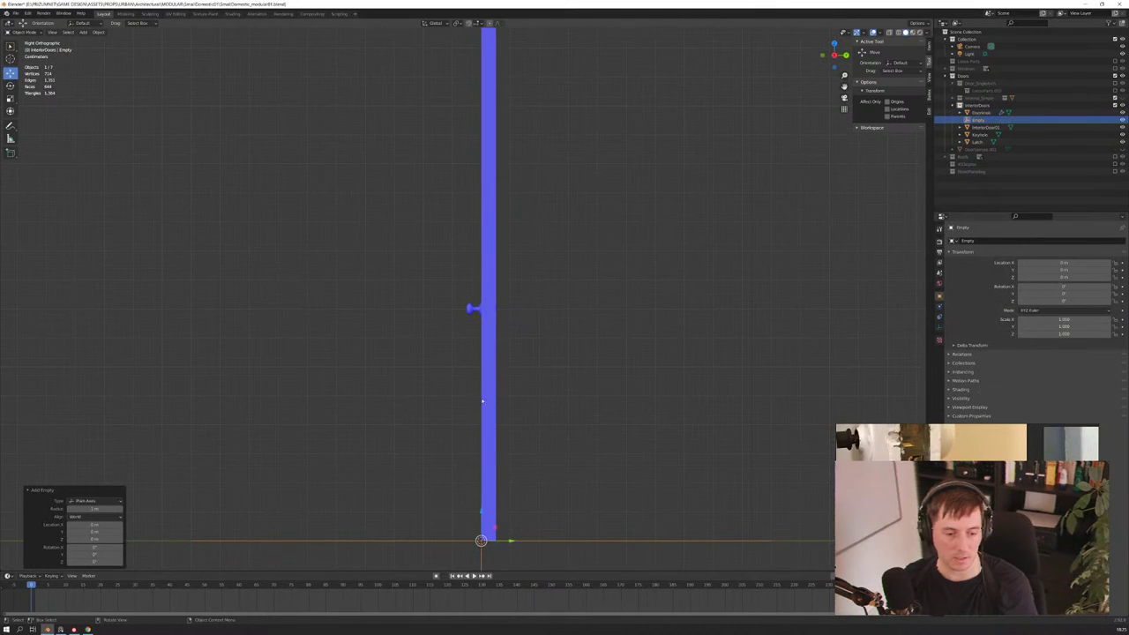
{"action": "key", "text": "g"}
{"action": "key", "text": "y"}
{"action": "left_click", "coordinate": [514, 534]}
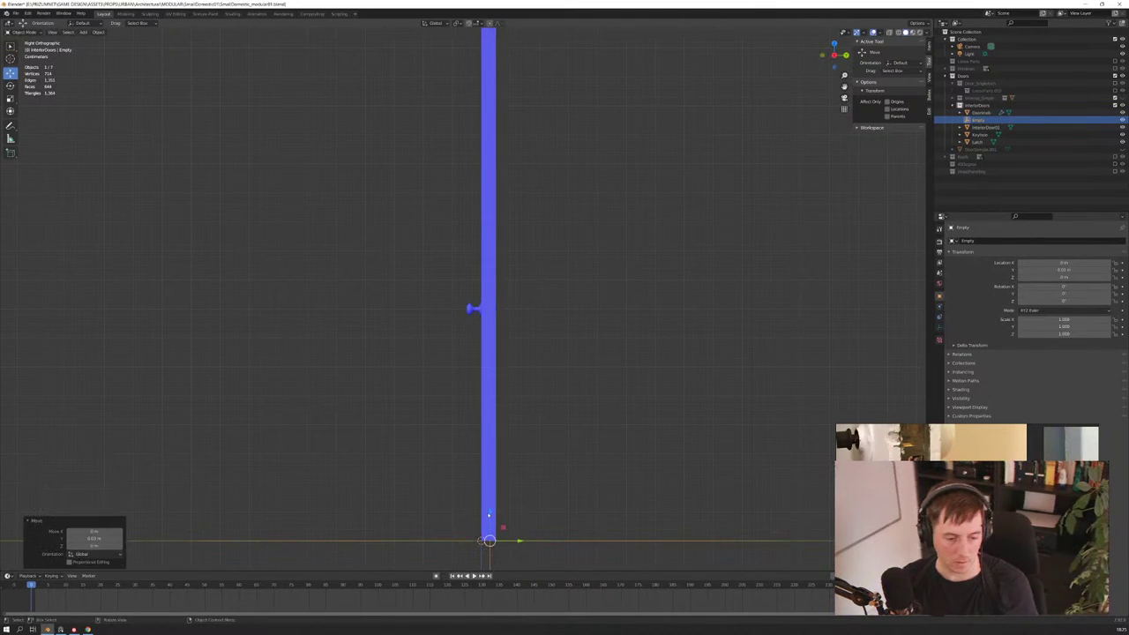
Raise the empty to knob height, centre it in the door thickness, and reselect the Doorknob
{"action": "key", "text": "g"}
{"action": "key", "text": "z"}
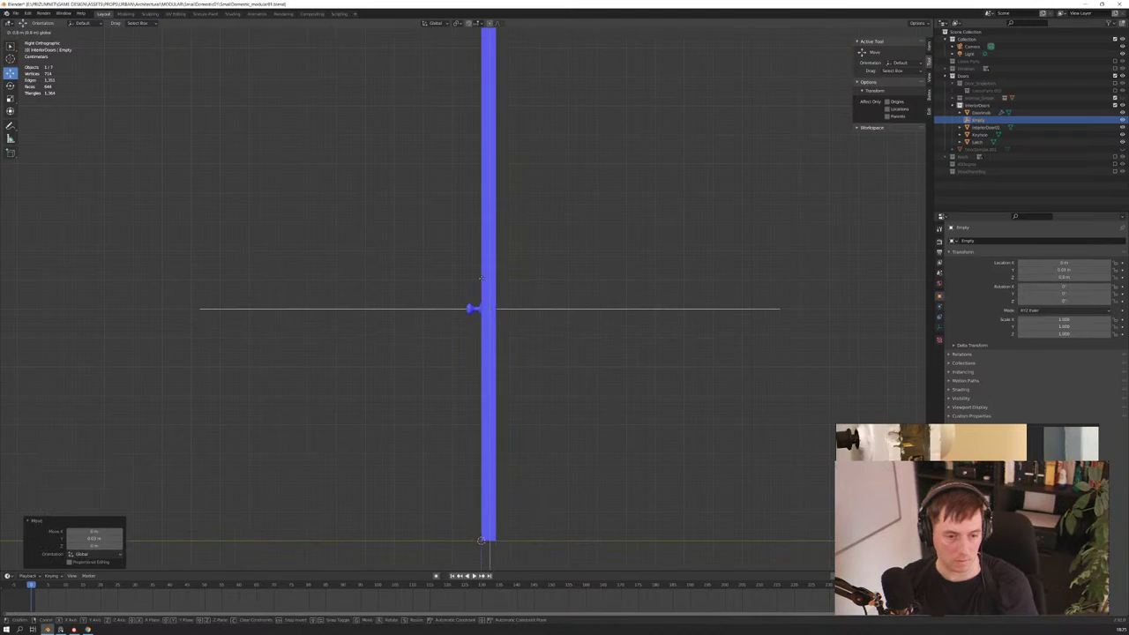
{"action": "left_click", "coordinate": [481, 279]}
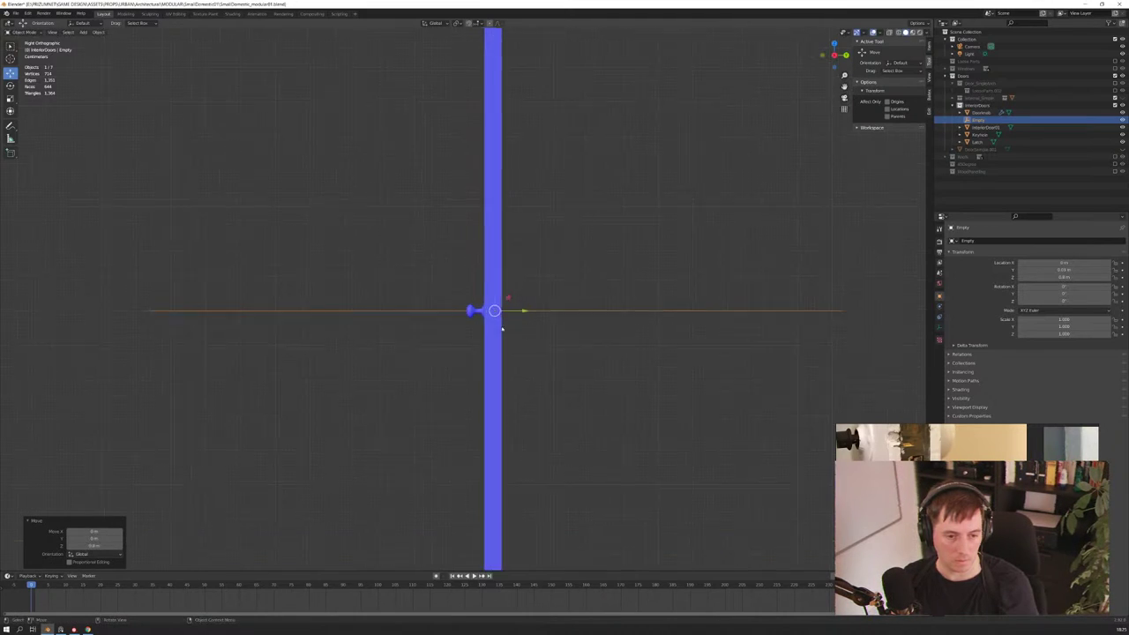
{"action": "scroll", "coordinate": [494, 309], "scroll_direction": "up", "scroll_amount": 3}
{"action": "scroll", "coordinate": [502, 329], "scroll_direction": "up", "scroll_amount": 5}
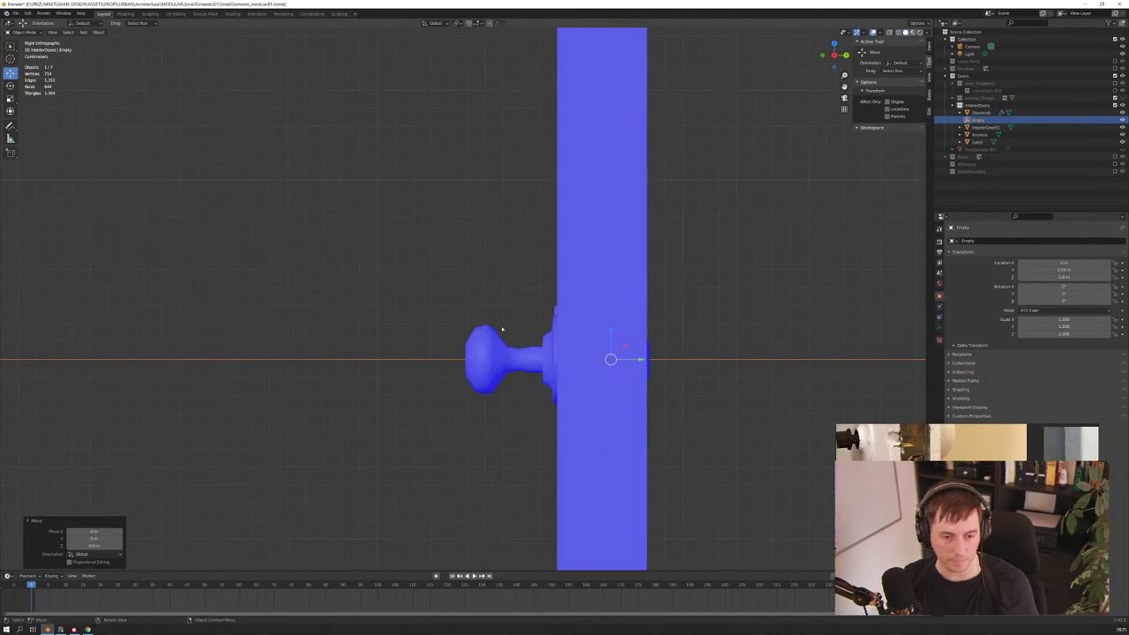
{"action": "key", "text": "g"}
{"action": "key", "text": "y"}
{"action": "left_click", "coordinate": [623, 360]}
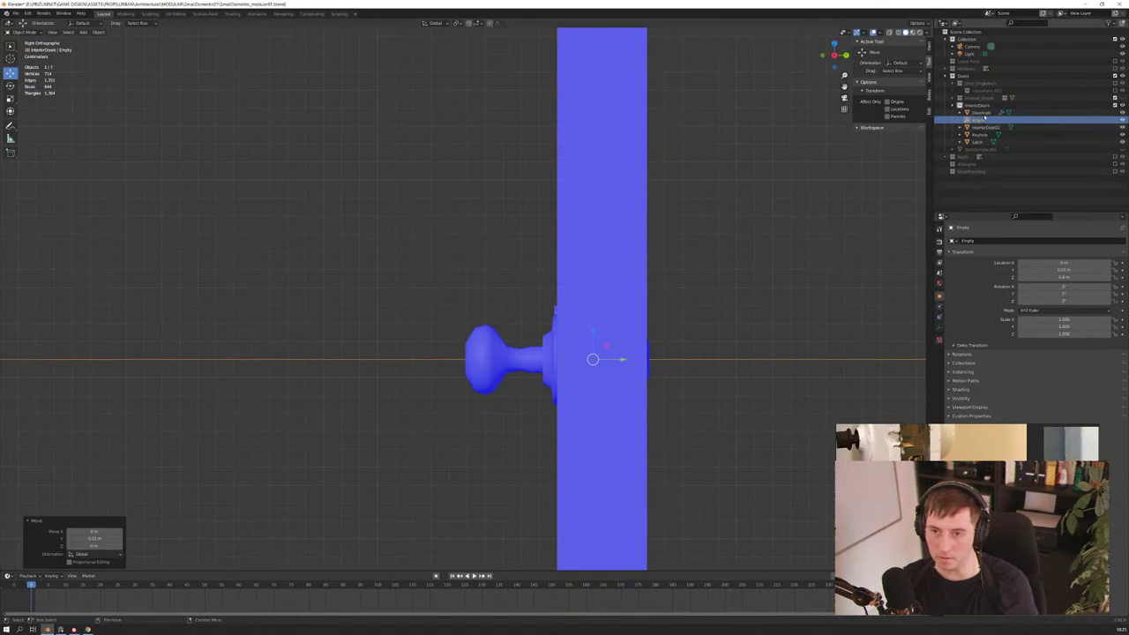
{"action": "left_click", "coordinate": [980, 112]}
{"action": "left_click", "coordinate": [1112, 291]}
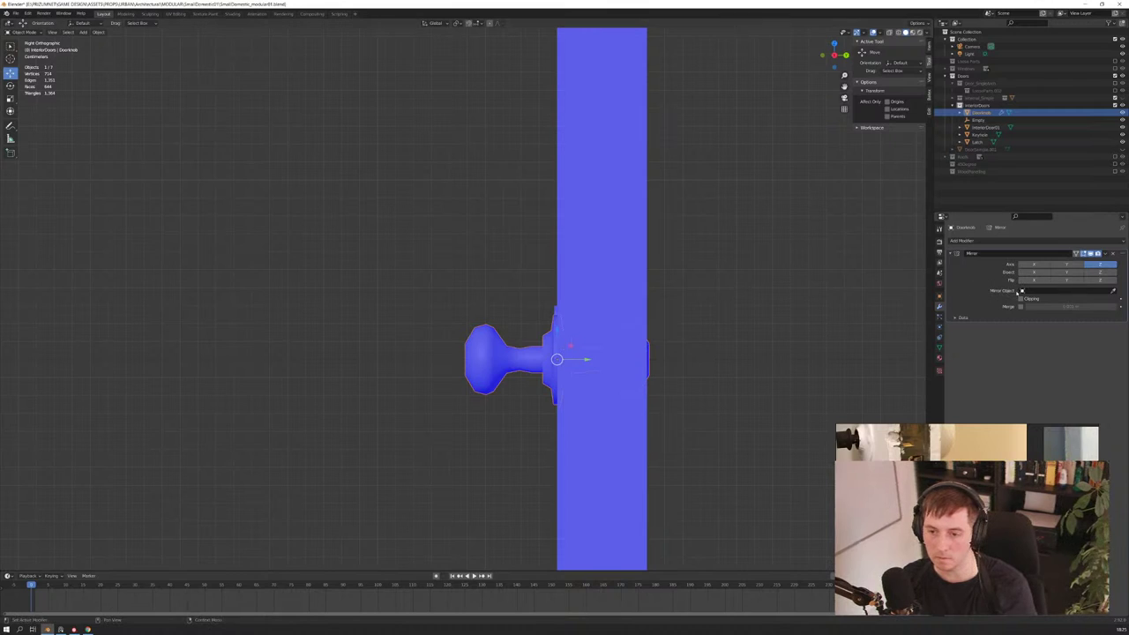
Look for a Mirror Object in the list and viewport, then cancel without choosing one
{"action": "left_click", "coordinate": [1041, 291]}
{"action": "scroll", "coordinate": [1067, 335], "scroll_direction": "down", "scroll_amount": 3}
{"action": "scroll", "coordinate": [1067, 335], "scroll_direction": "down", "scroll_amount": 2}
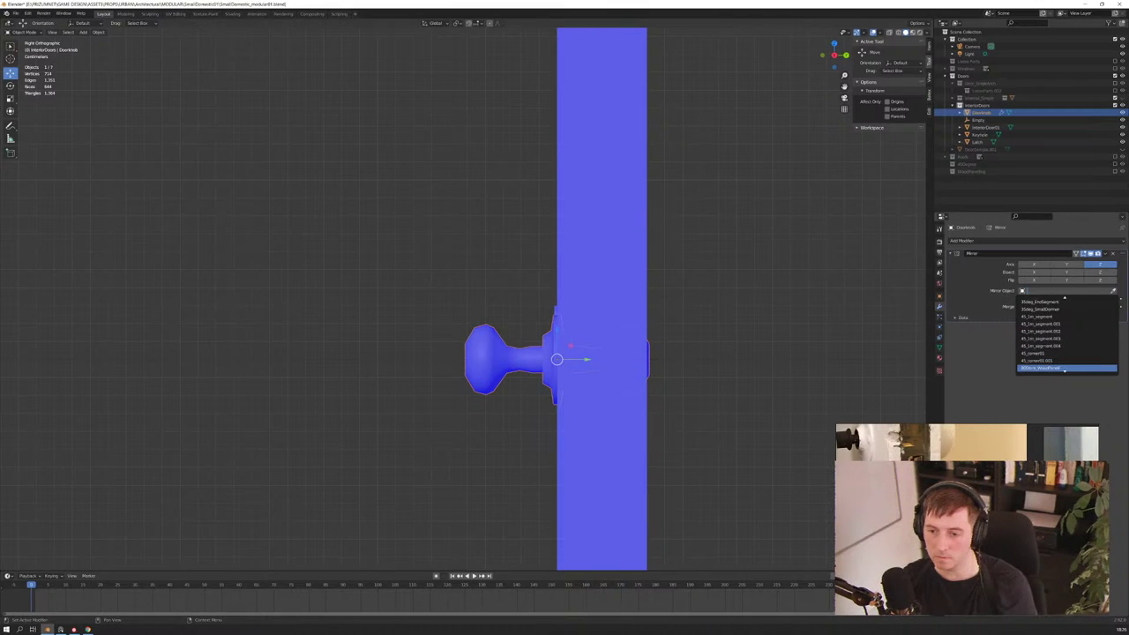
{"action": "scroll", "coordinate": [1067, 335], "scroll_direction": "down", "scroll_amount": 3}
{"action": "scroll", "coordinate": [1068, 335], "scroll_direction": "down", "scroll_amount": 3}
{"action": "scroll", "coordinate": [1067, 335], "scroll_direction": "down", "scroll_amount": 1}
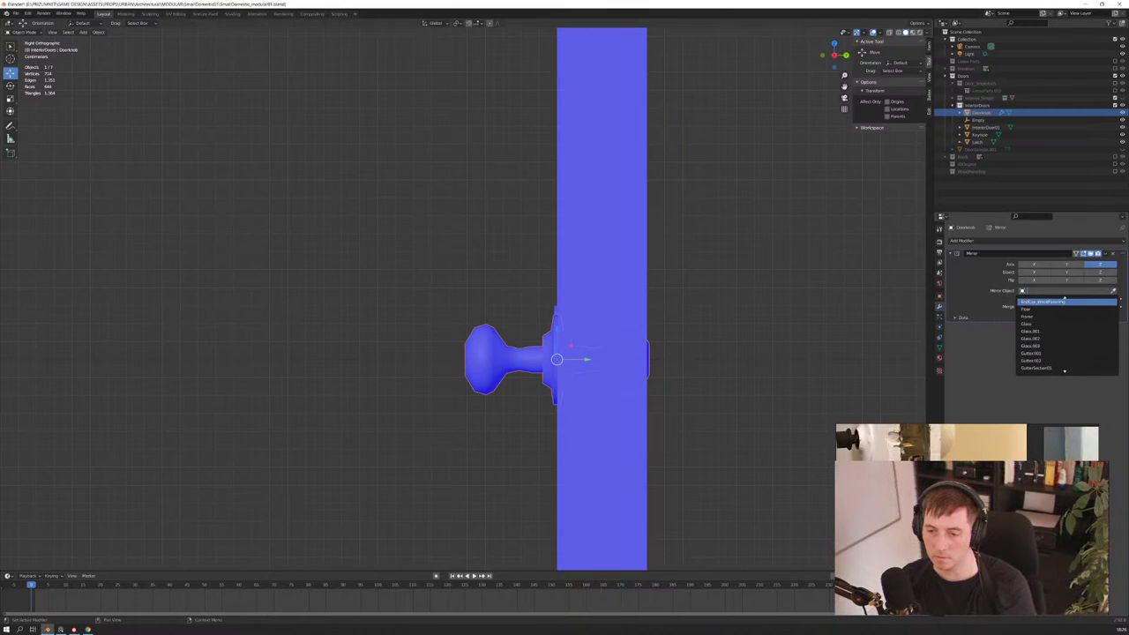
{"action": "scroll", "coordinate": [1067, 335], "scroll_direction": "up", "scroll_amount": 1}
{"action": "scroll", "coordinate": [1067, 335], "scroll_direction": "up", "scroll_amount": 5}
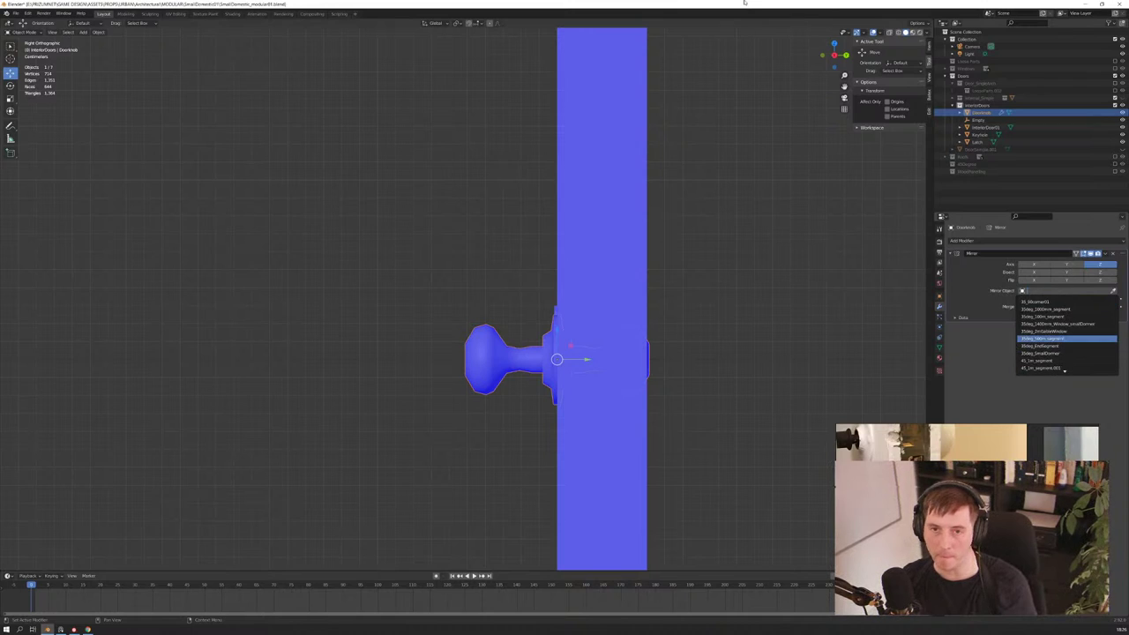
{"action": "left_click", "coordinate": [1067, 338]}
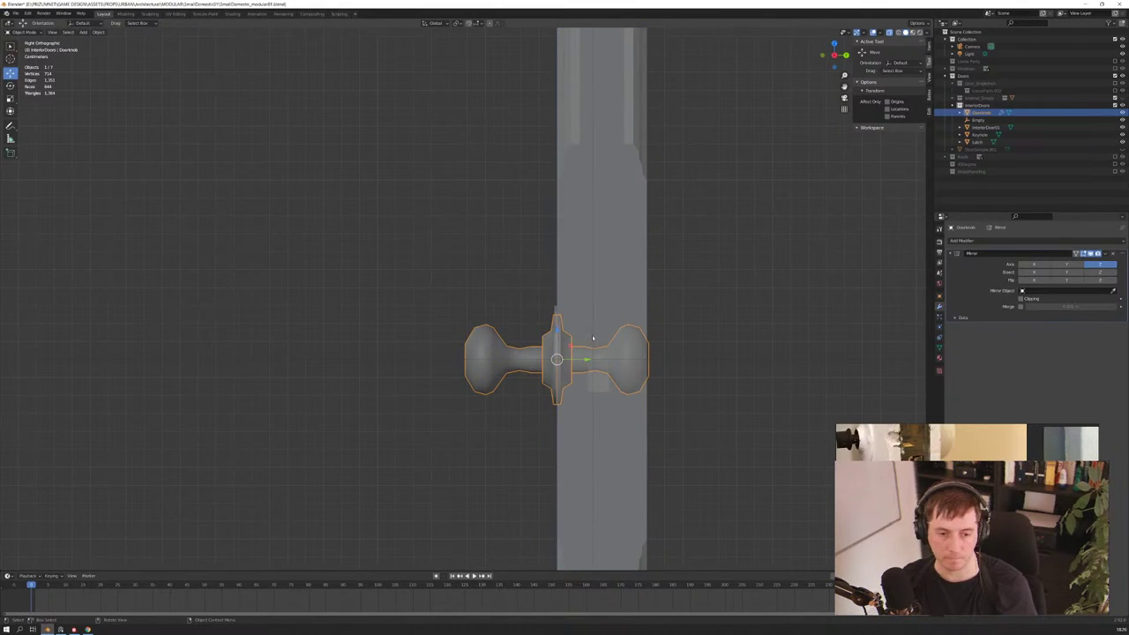
{"action": "left_click", "coordinate": [1113, 292]}
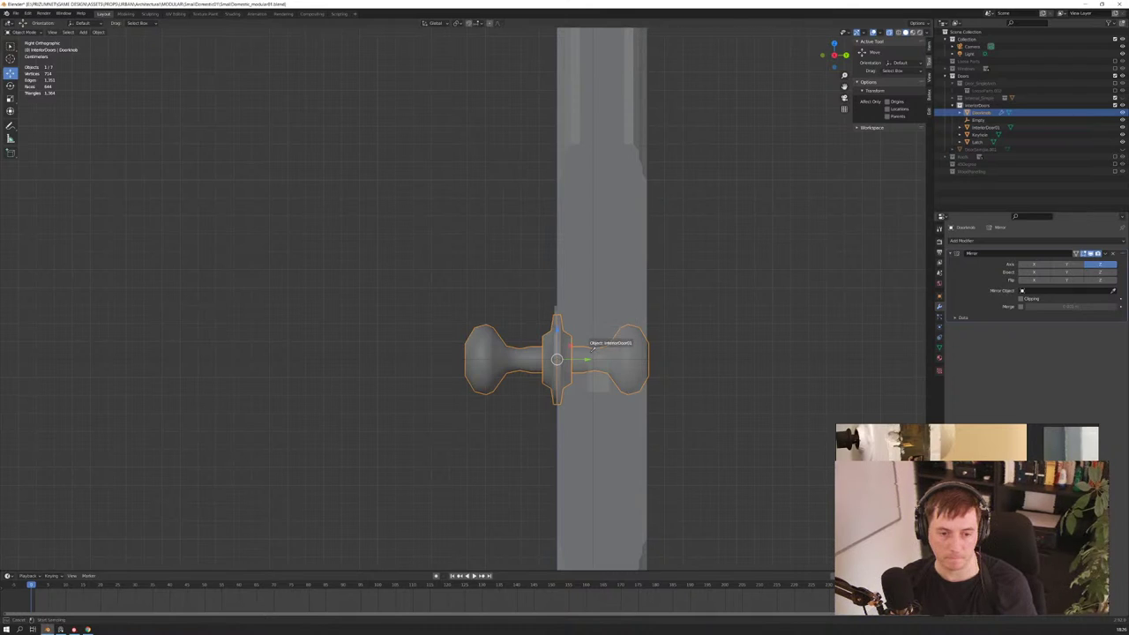
{"action": "left_click", "coordinate": [632, 335]}
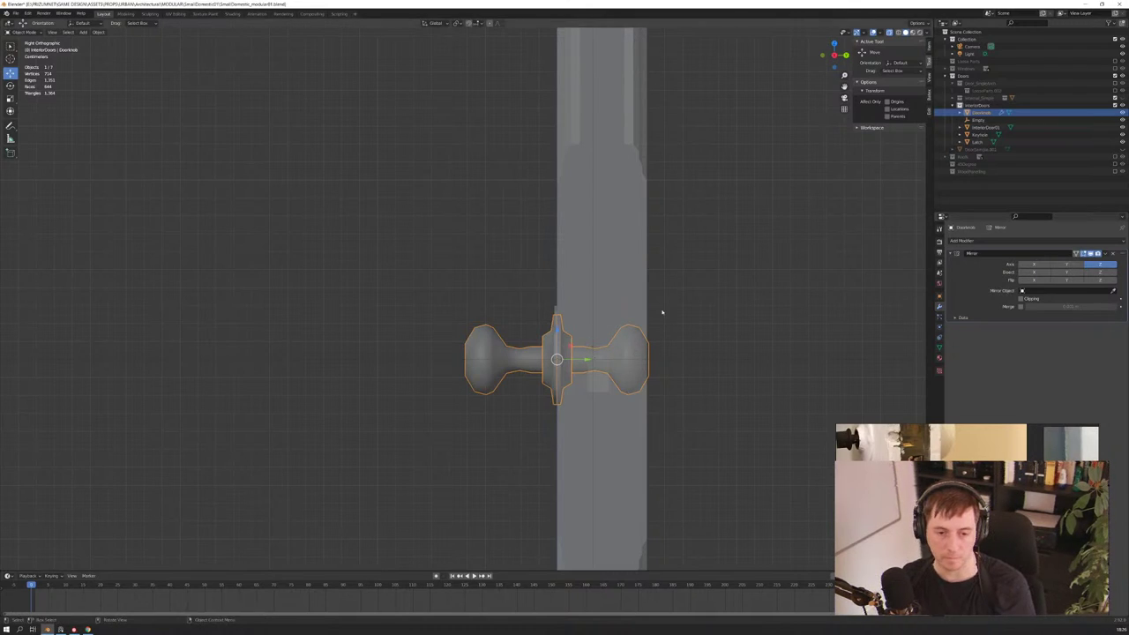
Rename the empty to DoorCenter
{"action": "left_click", "coordinate": [593, 326]}
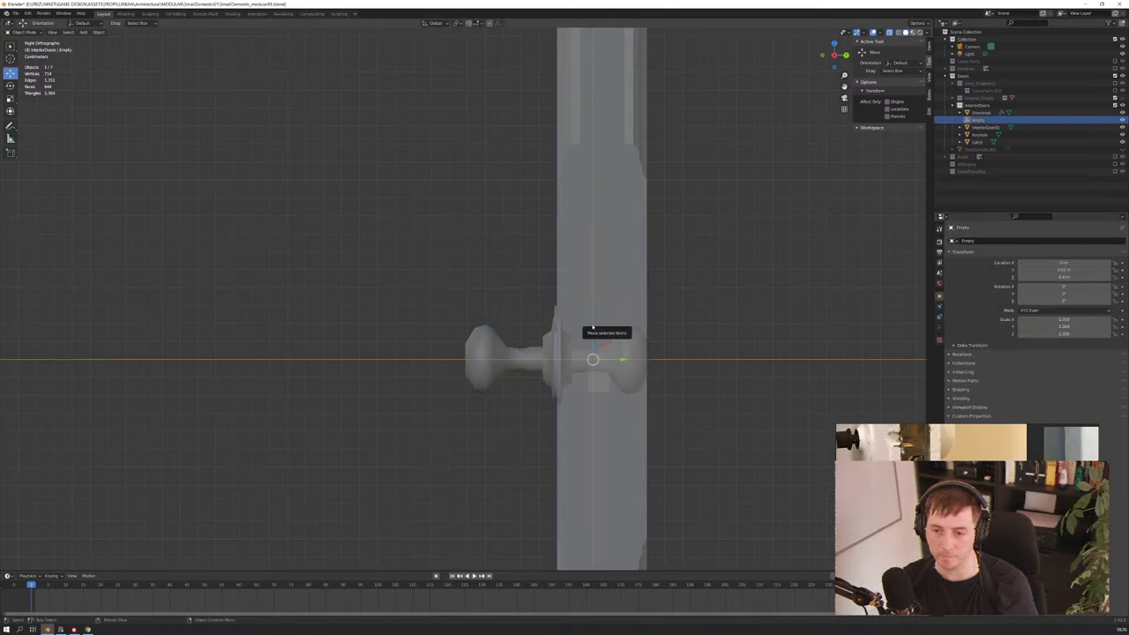
{"action": "double_click", "coordinate": [974, 120]}
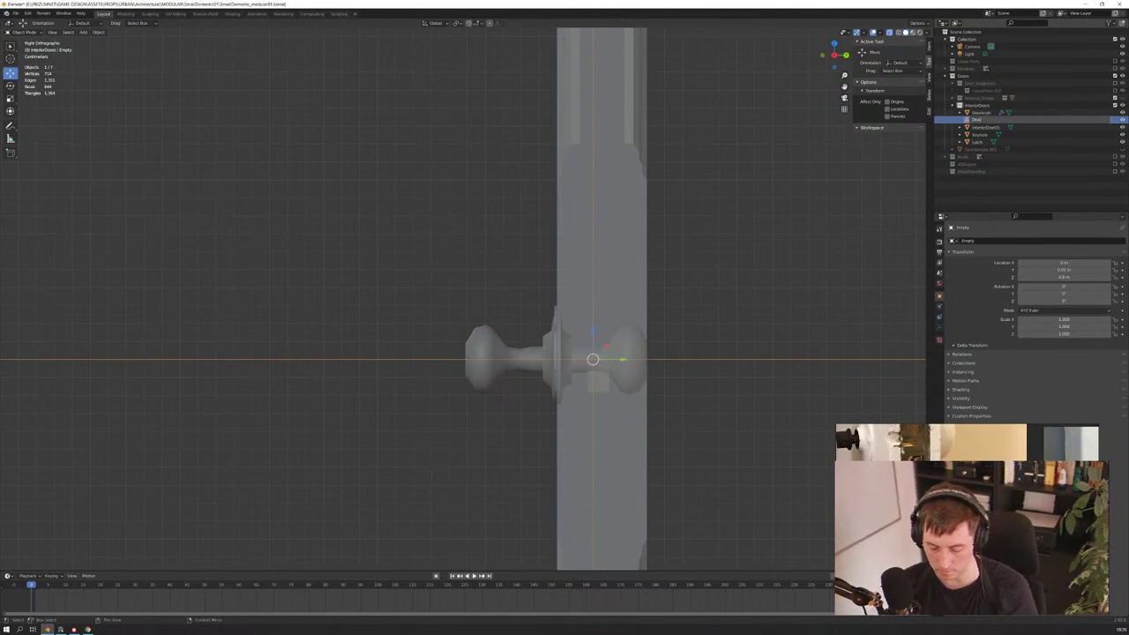
{"action": "type", "text": "Center"}
{"action": "key", "text": "Return"}
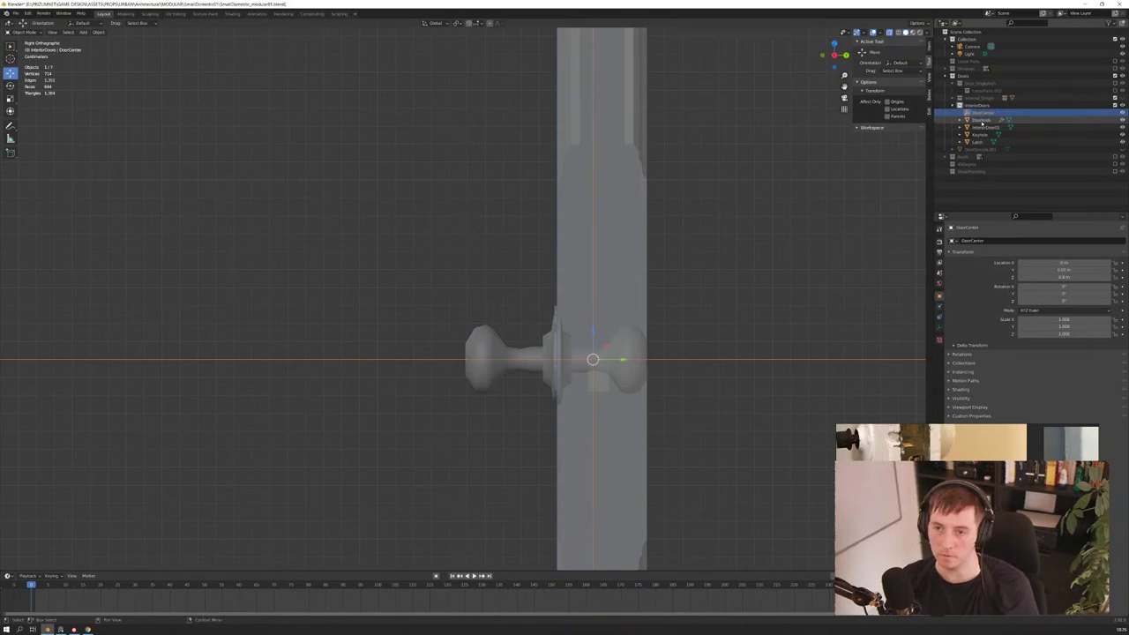
Set DoorCenter as the Doorknob mirror's Mirror Object by searching 'doorc'
{"action": "left_click", "coordinate": [981, 120]}
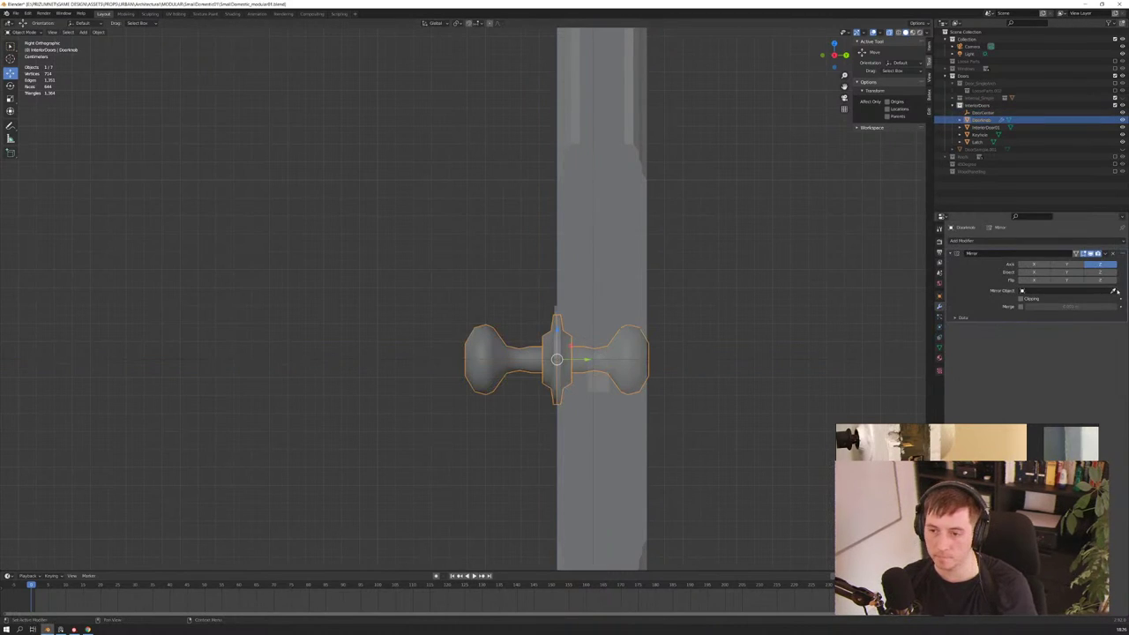
{"action": "left_click", "coordinate": [1114, 291]}
{"action": "key", "text": "Escape"}
{"action": "left_click", "coordinate": [1041, 291]}
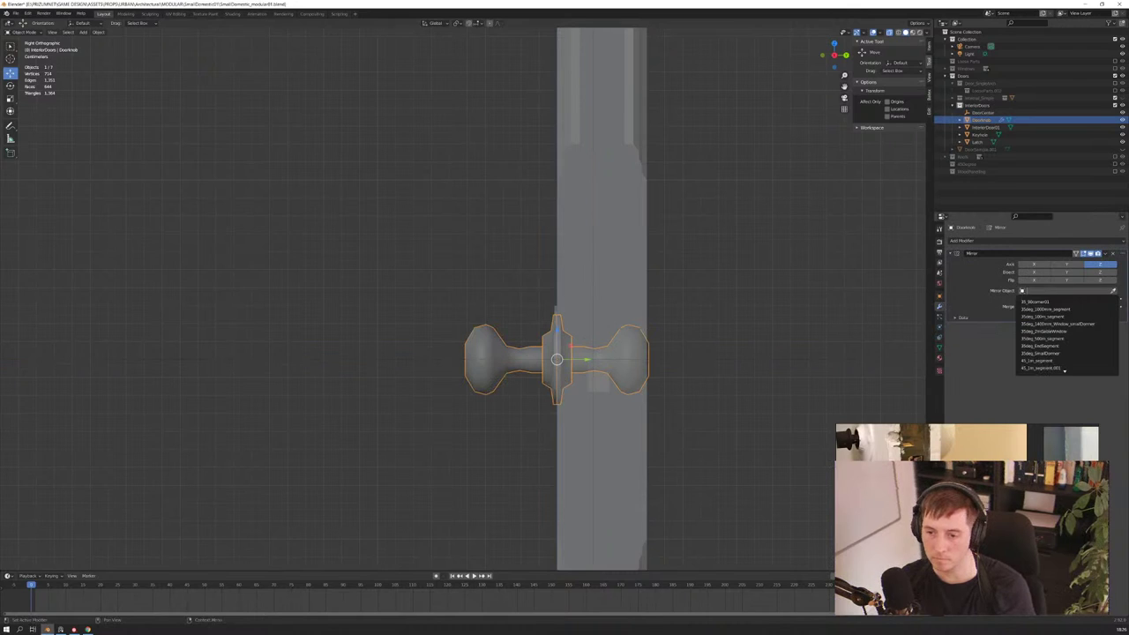
{"action": "type", "text": "doorc"}
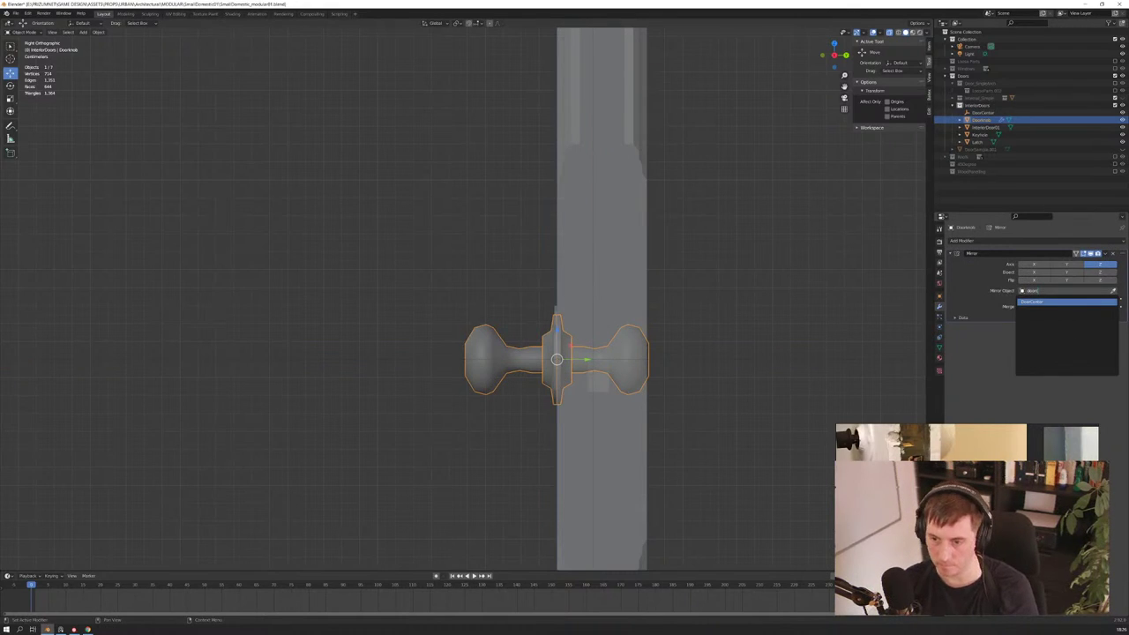
{"action": "key", "text": "Return"}
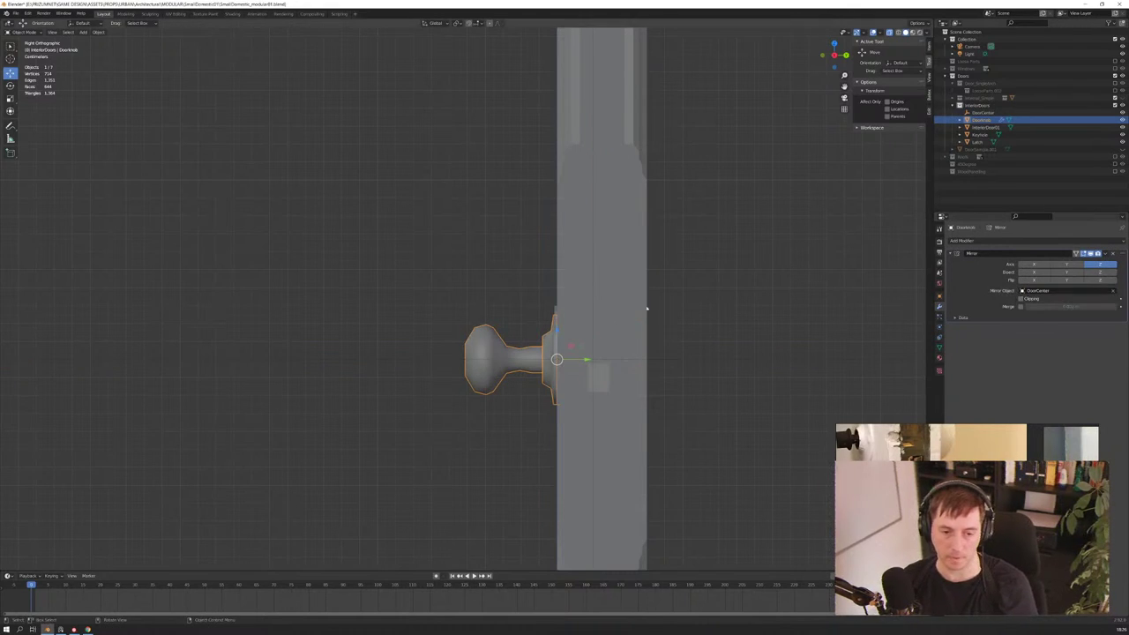
Toggle Merge on and back off, and turn off Clipping on the Doorknob mirror
{"action": "scroll", "coordinate": [536, 321], "scroll_direction": "down", "scroll_amount": 3}
{"action": "scroll", "coordinate": [536, 322], "scroll_direction": "down", "scroll_amount": 3}
{"action": "scroll", "coordinate": [537, 321], "scroll_direction": "down", "scroll_amount": 2}
{"action": "scroll", "coordinate": [536, 321], "scroll_direction": "down", "scroll_amount": 3}
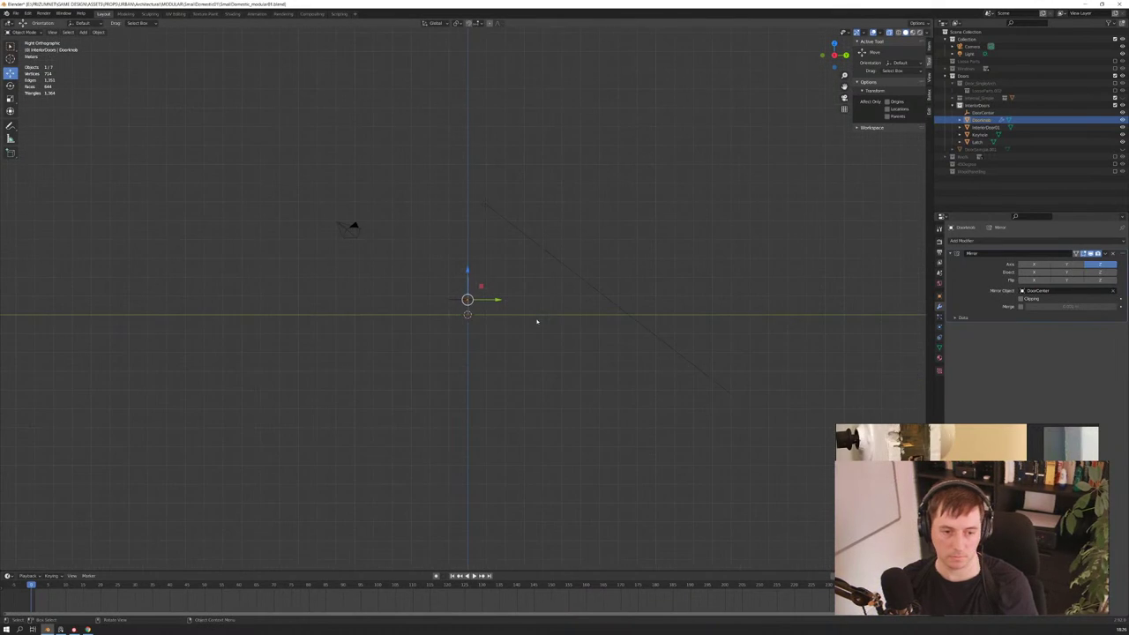
{"action": "scroll", "coordinate": [536, 321], "scroll_direction": "down", "scroll_amount": 2}
{"action": "scroll", "coordinate": [536, 321], "scroll_direction": "up", "scroll_amount": 2}
{"action": "scroll", "coordinate": [529, 319], "scroll_direction": "up", "scroll_amount": 3}
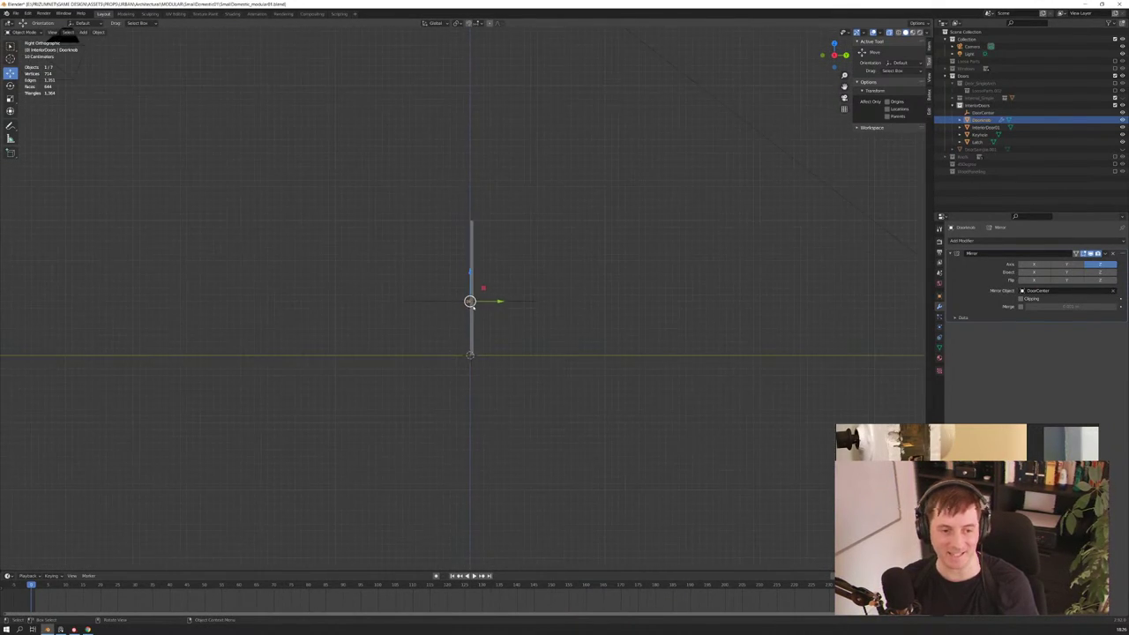
{"action": "scroll", "coordinate": [512, 315], "scroll_direction": "up", "scroll_amount": 3}
{"action": "scroll", "coordinate": [472, 307], "scroll_direction": "up", "scroll_amount": 3}
{"action": "middle_click_drag", "start_coordinate": [473, 308], "coordinate": [590, 323]}
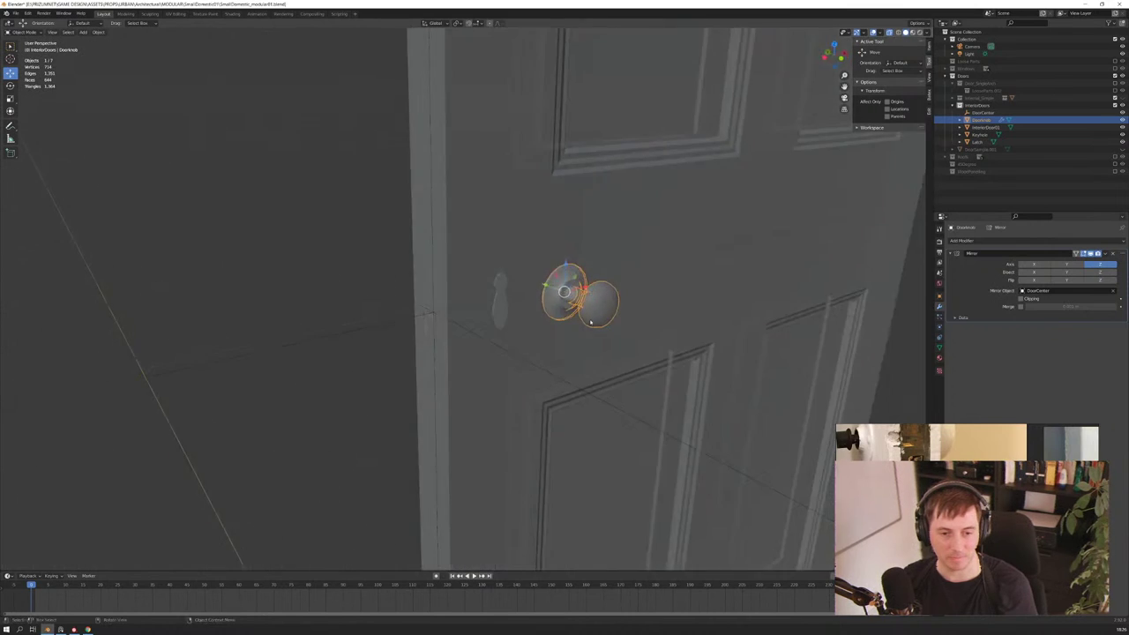
{"action": "scroll", "coordinate": [590, 322], "scroll_direction": "down", "scroll_amount": 5}
{"action": "mouse_move", "coordinate": [494, 300]}
{"action": "middle_mouse_down"}
{"action": "mouse_move", "coordinate": [456, 278]}
{"action": "mouse_move", "coordinate": [590, 285]}
{"action": "mouse_move", "coordinate": [514, 300]}
{"action": "mouse_move", "coordinate": [526, 300]}
{"action": "middle_mouse_up"}
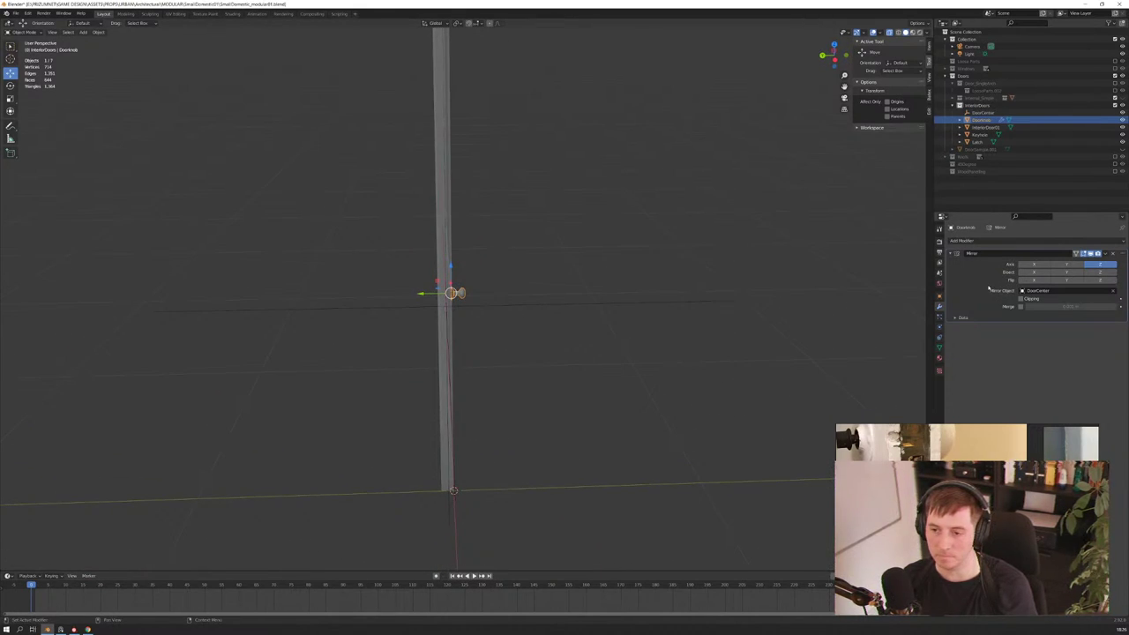
{"action": "left_click", "coordinate": [1020, 306]}
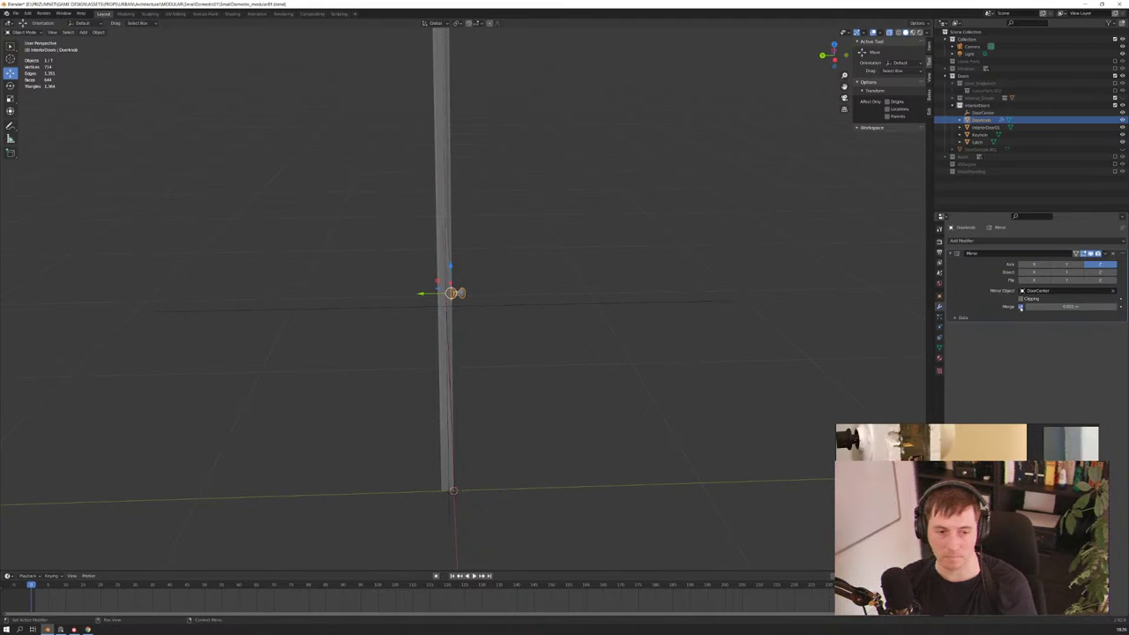
{"action": "left_click", "coordinate": [1020, 306]}
{"action": "left_click", "coordinate": [1021, 299]}
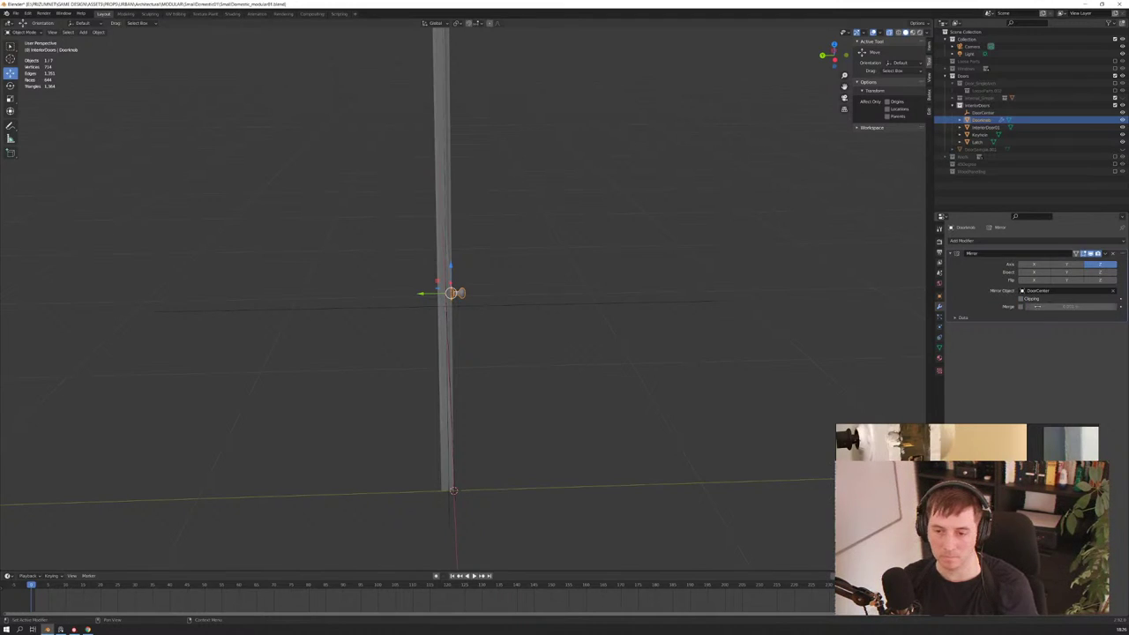
Switch the mirror axis from Z to Y and check both knobs in front and side views
{"action": "left_click", "coordinate": [1067, 265]}
{"action": "left_click", "coordinate": [1068, 265]}
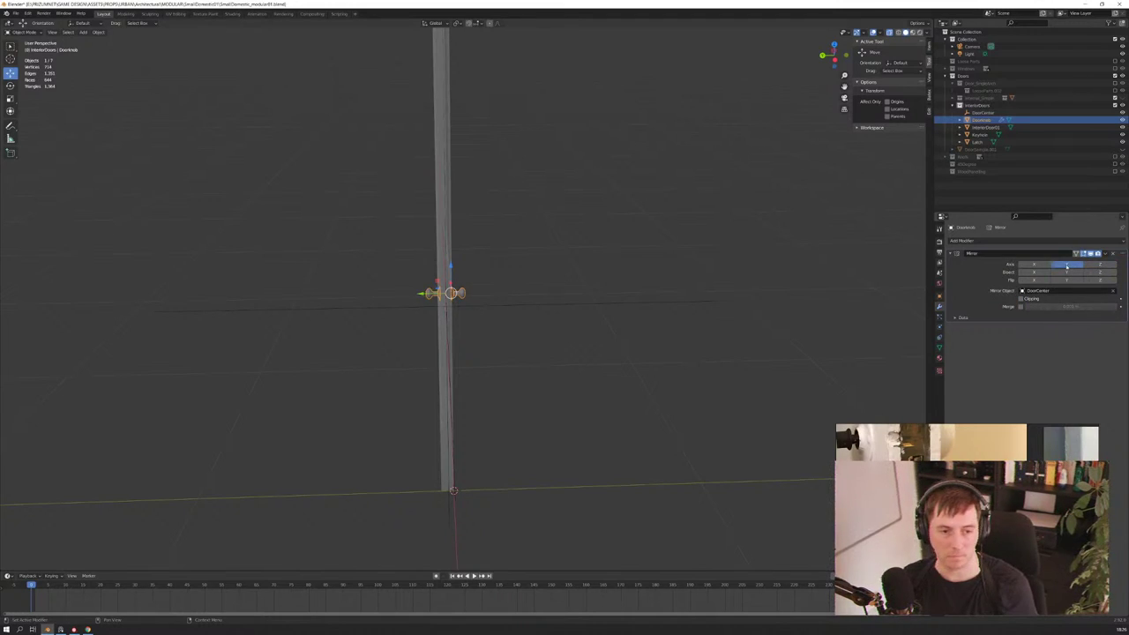
{"action": "scroll", "coordinate": [570, 324], "scroll_direction": "up", "scroll_amount": 3}
{"action": "mouse_move", "coordinate": [569, 324]}
{"action": "middle_mouse_down"}
{"action": "mouse_move", "coordinate": [412, 337]}
{"action": "mouse_move", "coordinate": [422, 325]}
{"action": "middle_mouse_up"}
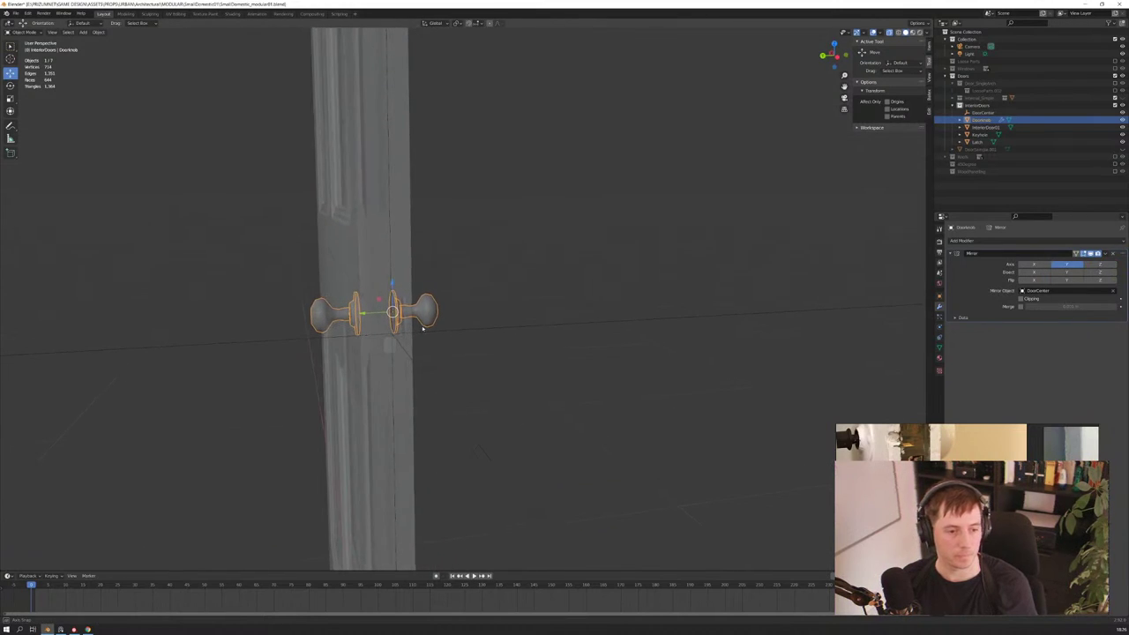
{"action": "key", "text": "KP_1"}
{"action": "key", "text": "KP_3"}
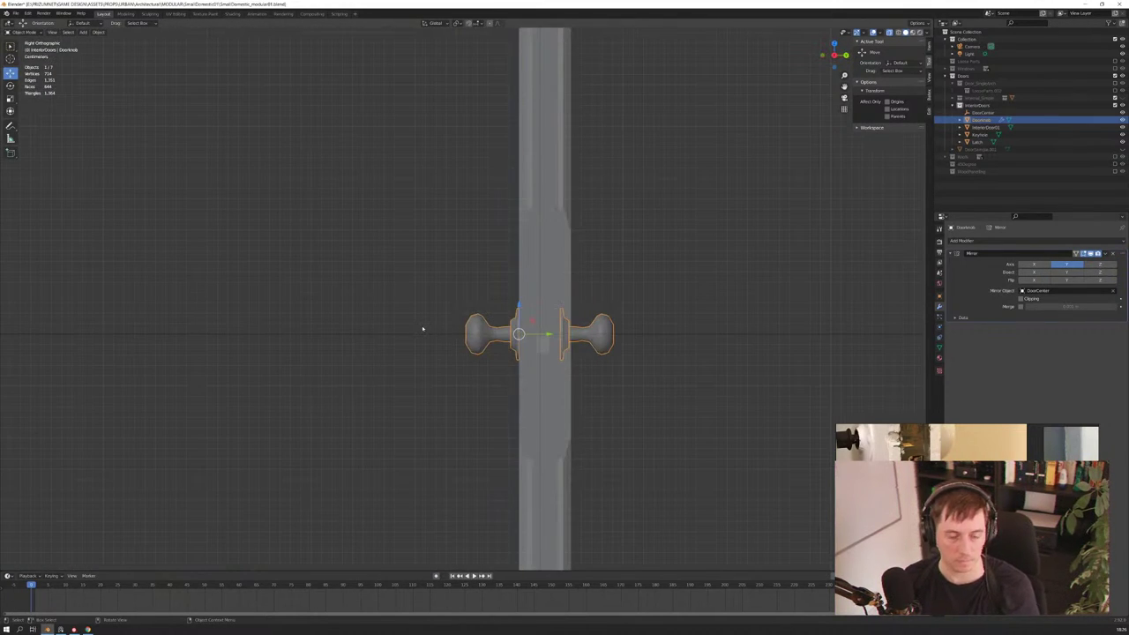
{"action": "scroll", "coordinate": [634, 365], "scroll_direction": "up", "scroll_amount": 3}
Nudge the DoorCenter empty about 0.005 m along Y to even out the two knobs
{"action": "left_click", "coordinate": [593, 326]}
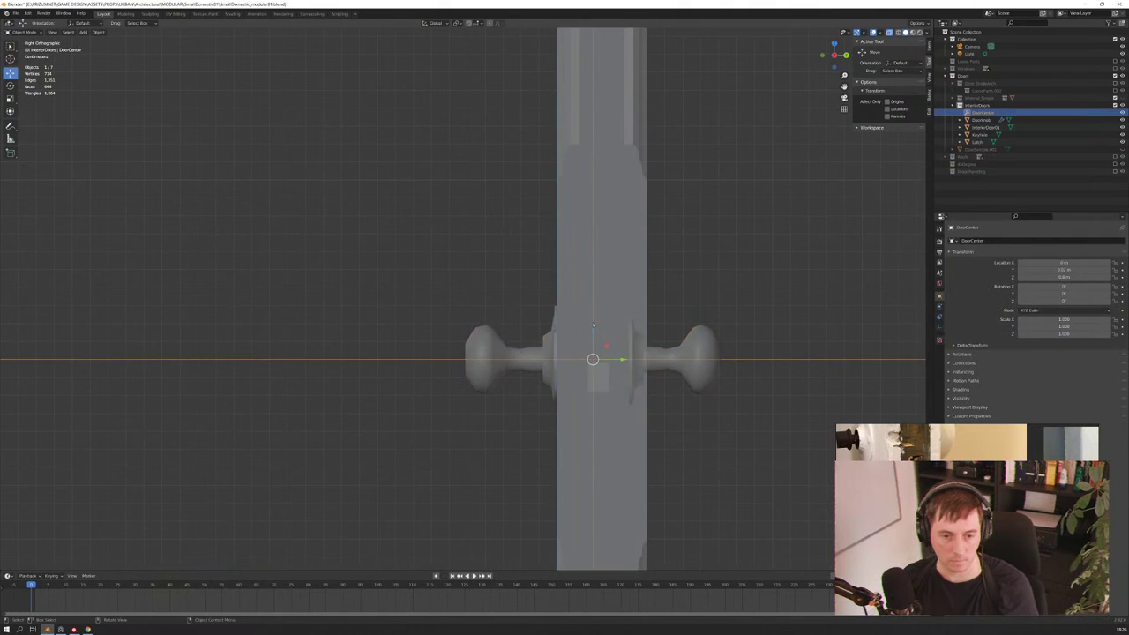
{"action": "left_click_drag", "start_coordinate": [621, 360], "coordinate": [606, 357]}
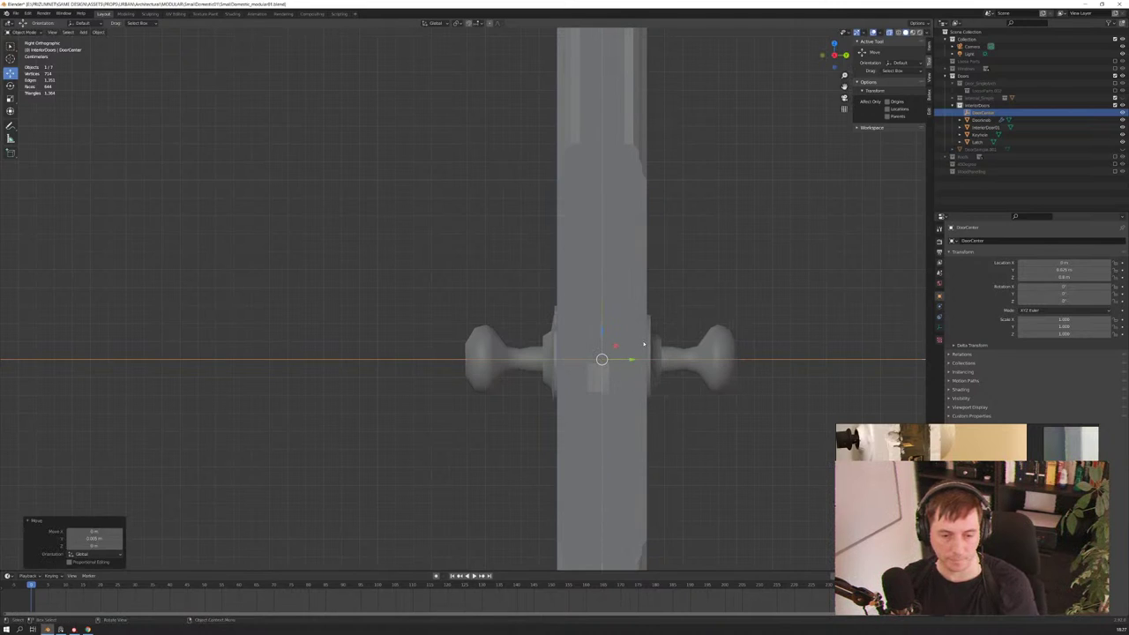
{"action": "scroll", "coordinate": [640, 344], "scroll_direction": "down", "scroll_amount": 3}
{"action": "scroll", "coordinate": [617, 336], "scroll_direction": "down", "scroll_amount": 2}
{"action": "mouse_move", "coordinate": [574, 315]}
{"action": "middle_mouse_down"}
{"action": "mouse_move", "coordinate": [506, 322]}
{"action": "mouse_move", "coordinate": [461, 304]}
{"action": "middle_mouse_up"}
{"action": "scroll", "coordinate": [505, 323], "scroll_direction": "down", "scroll_amount": 2}
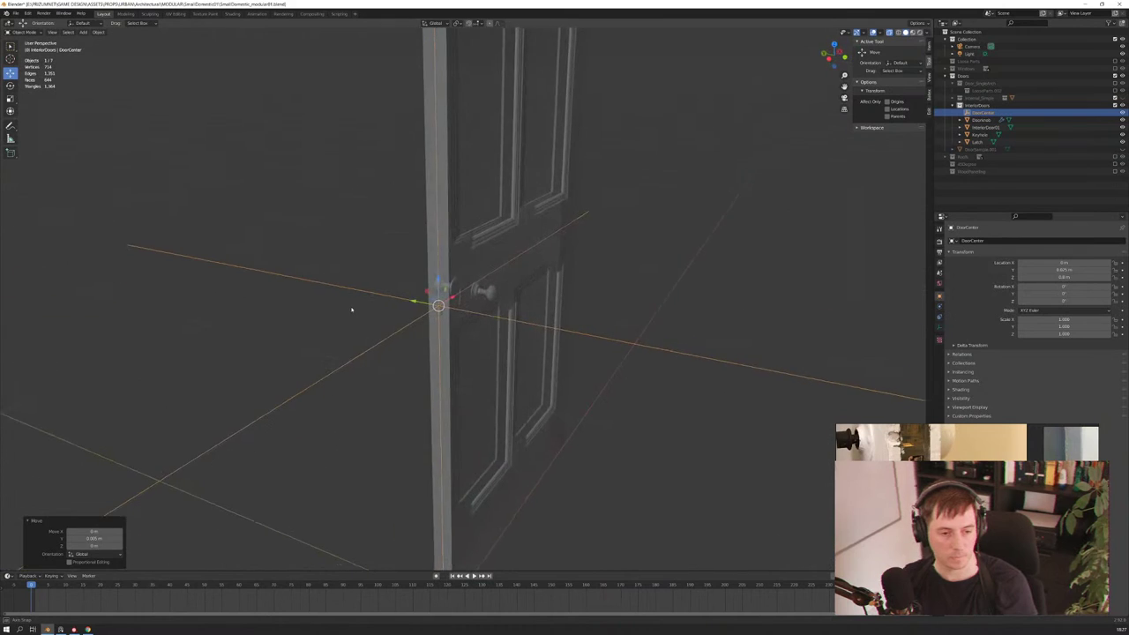
{"action": "scroll", "coordinate": [460, 304], "scroll_direction": "up", "scroll_amount": 2}
{"action": "scroll", "coordinate": [457, 308], "scroll_direction": "up", "scroll_amount": 2}
{"action": "left_click", "coordinate": [453, 315]}
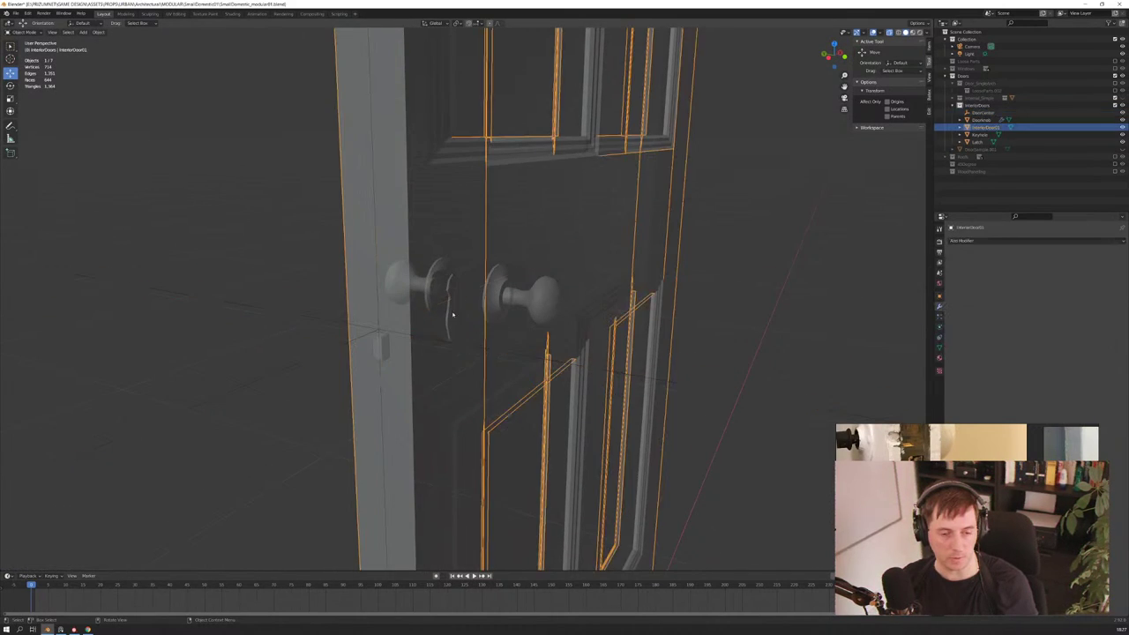
{"action": "left_click", "coordinate": [454, 328]}
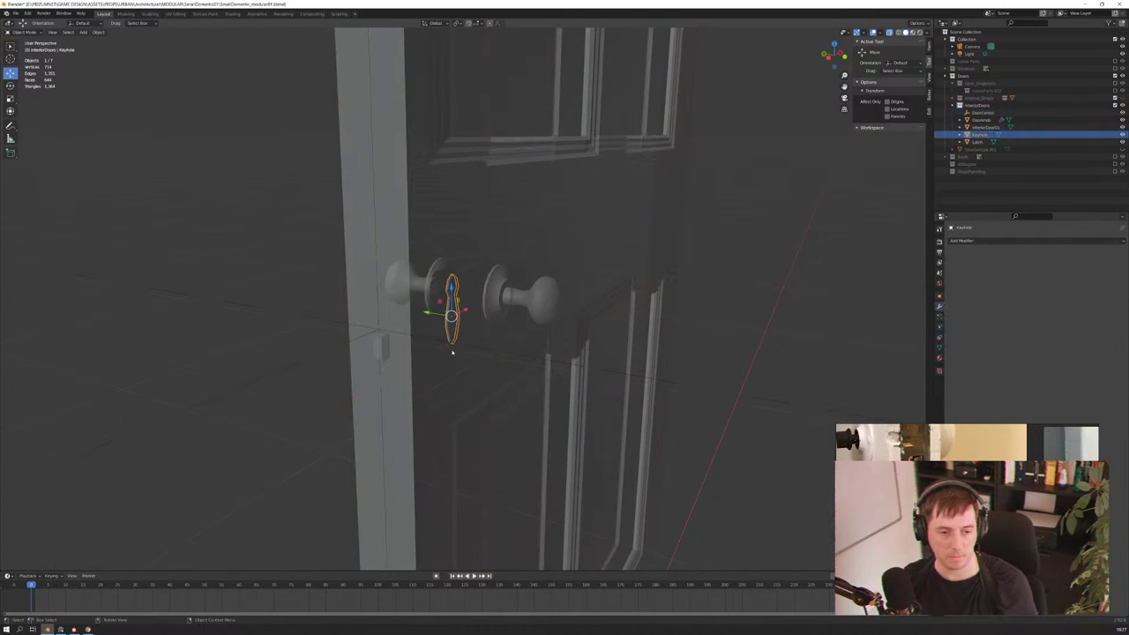
Give the Keyhole a Mirror modifier on the Y axis only, mirrored around DoorCenter
{"action": "left_click", "coordinate": [970, 241]}
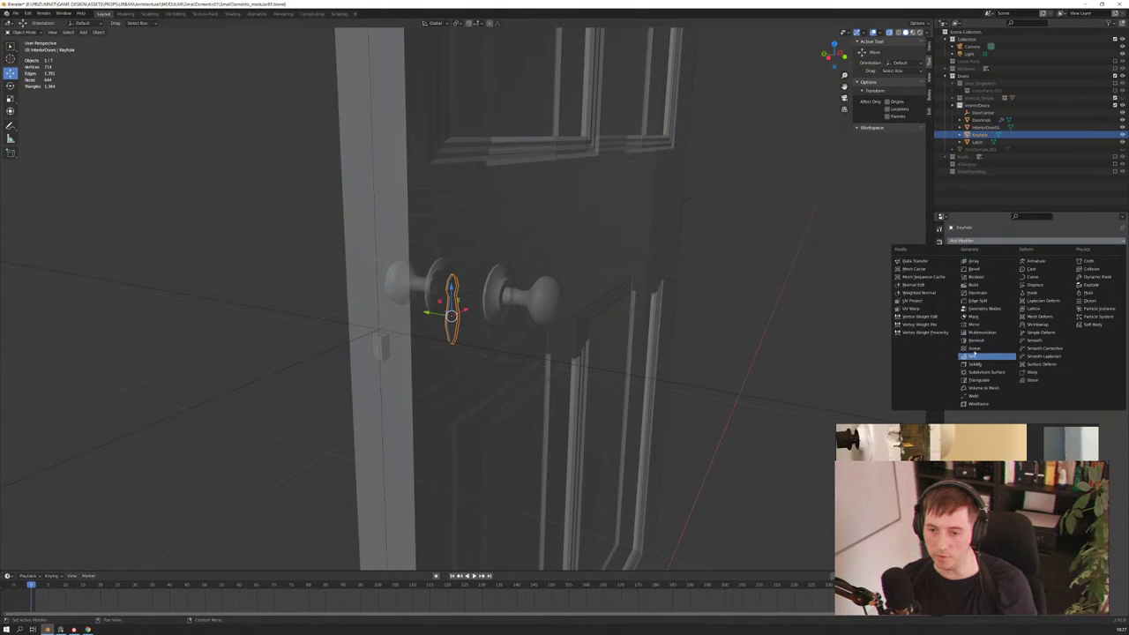
{"action": "left_click", "coordinate": [974, 325]}
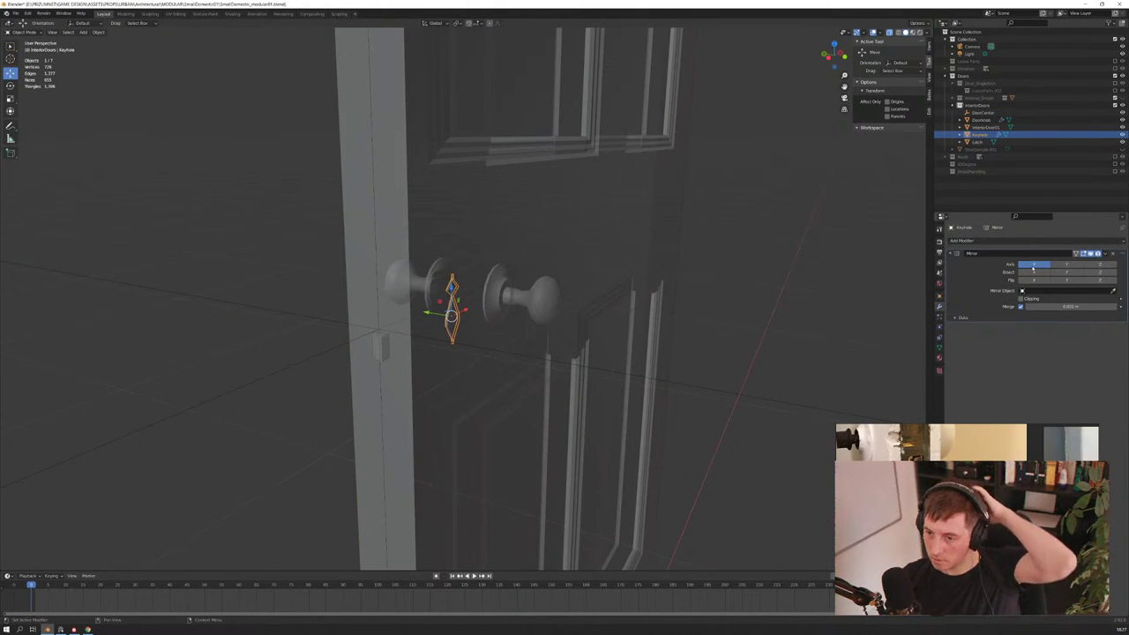
{"action": "left_click", "coordinate": [1068, 264]}
{"action": "left_click", "coordinate": [1034, 264]}
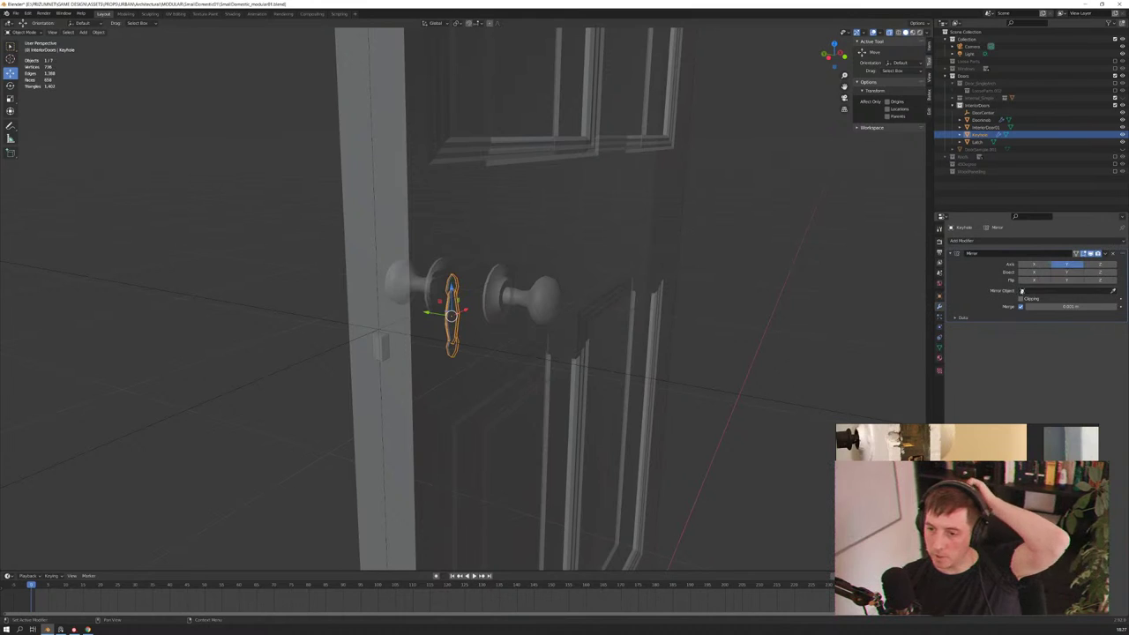
{"action": "left_click", "coordinate": [1059, 290]}
{"action": "type", "text": "doorc"}
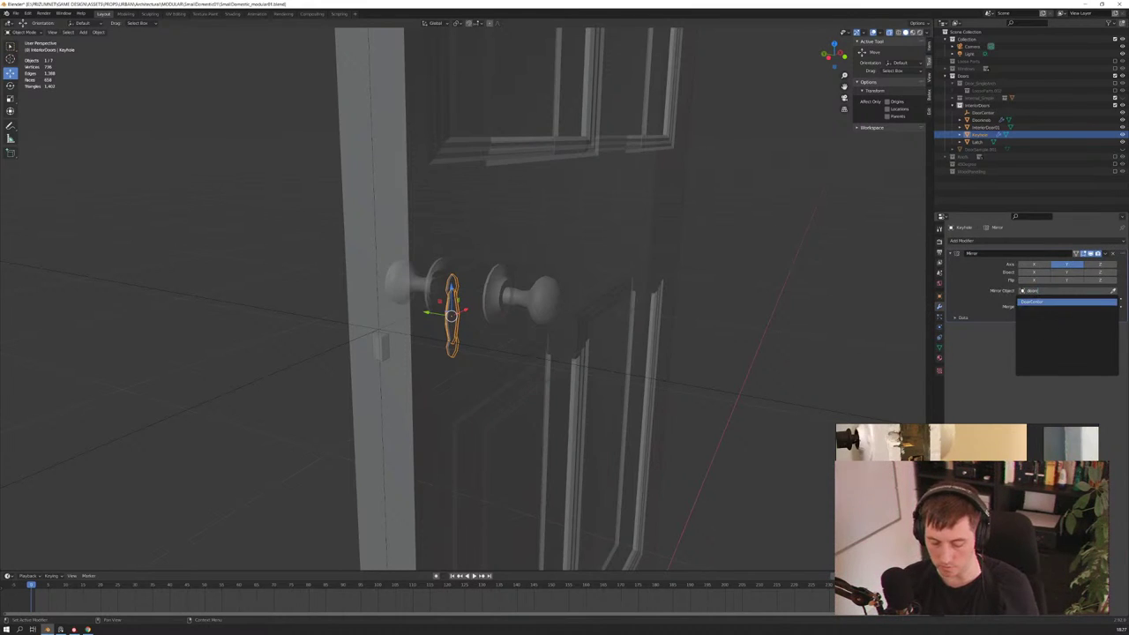
{"action": "left_click", "coordinate": [1046, 303]}
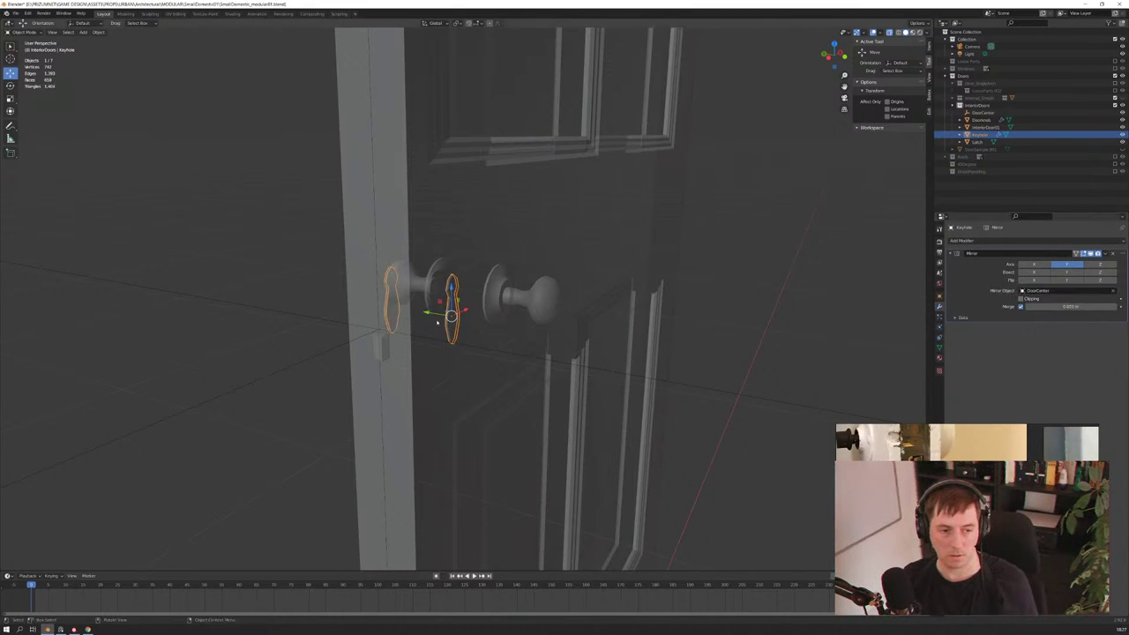
{"action": "mouse_move", "coordinate": [479, 323]}
{"action": "middle_mouse_down"}
{"action": "mouse_move", "coordinate": [466, 328]}
{"action": "mouse_move", "coordinate": [582, 323]}
{"action": "middle_mouse_up"}
{"action": "scroll", "coordinate": [598, 322], "scroll_direction": "up", "scroll_amount": 5}
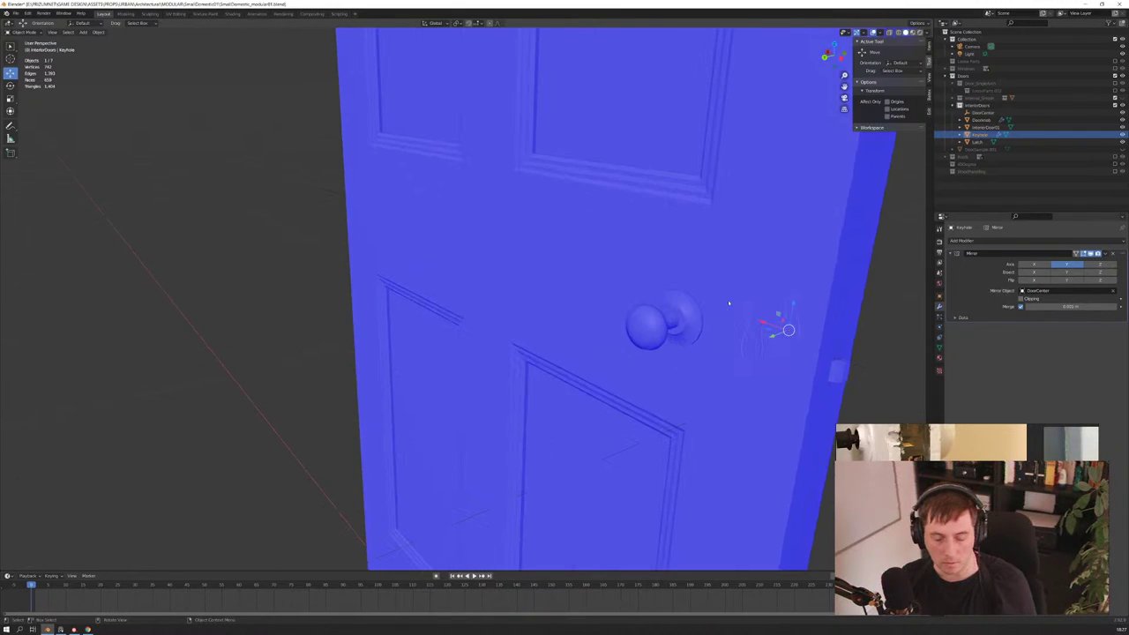
Select the Keyhole, enter Edit Mode, and switch to the UV Editing workspace
{"action": "middle_click_drag", "start_coordinate": [728, 303], "coordinate": [516, 283]}
{"action": "mouse_move", "coordinate": [756, 341]}
{"action": "middle_mouse_down"}
{"action": "mouse_move", "coordinate": [726, 358]}
{"action": "mouse_move", "coordinate": [668, 332]}
{"action": "mouse_move", "coordinate": [588, 333]}
{"action": "middle_mouse_up"}
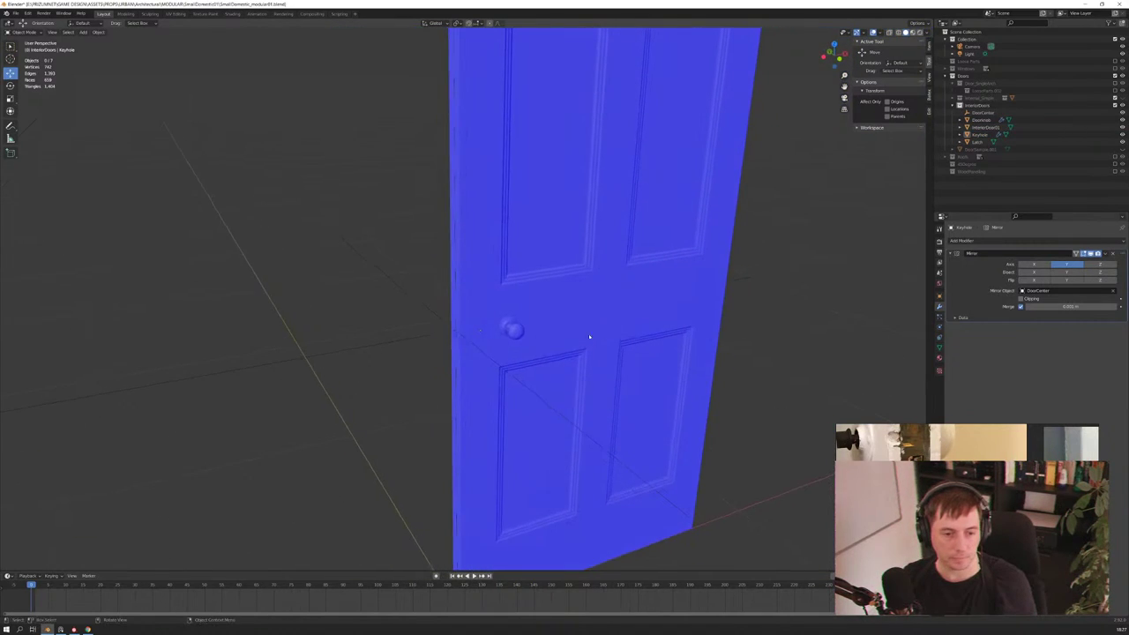
{"action": "scroll", "coordinate": [588, 333], "scroll_direction": "up", "scroll_amount": 5}
{"action": "middle_click_drag", "start_coordinate": [542, 380], "coordinate": [546, 271]}
{"action": "left_click", "coordinate": [546, 271]}
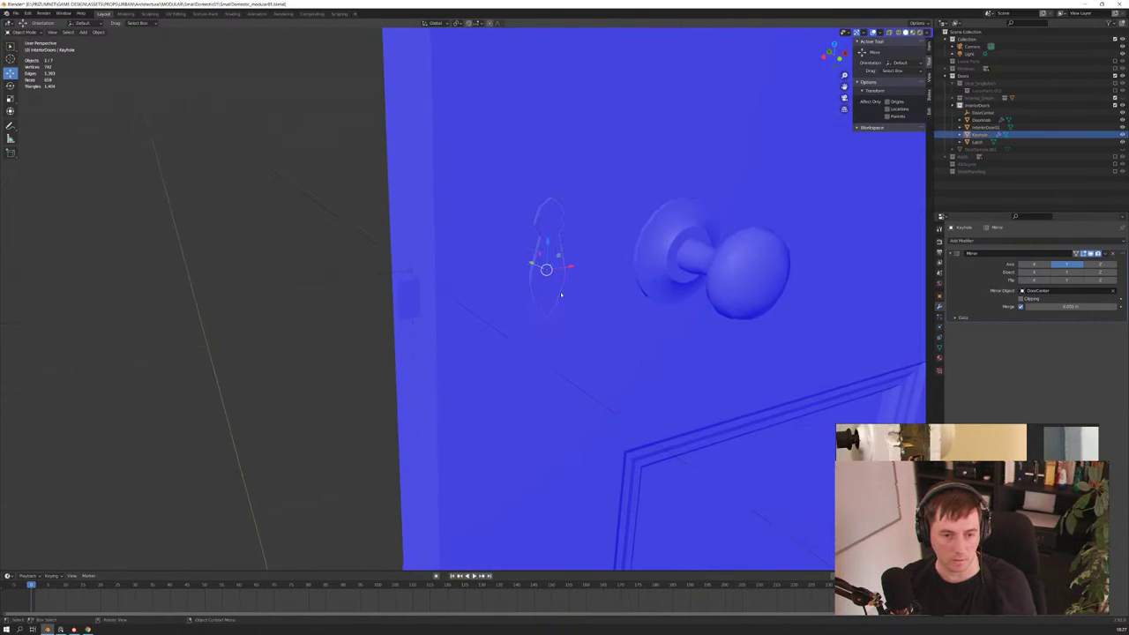
{"action": "key", "text": "Tab"}
{"action": "key", "text": "Tab"}
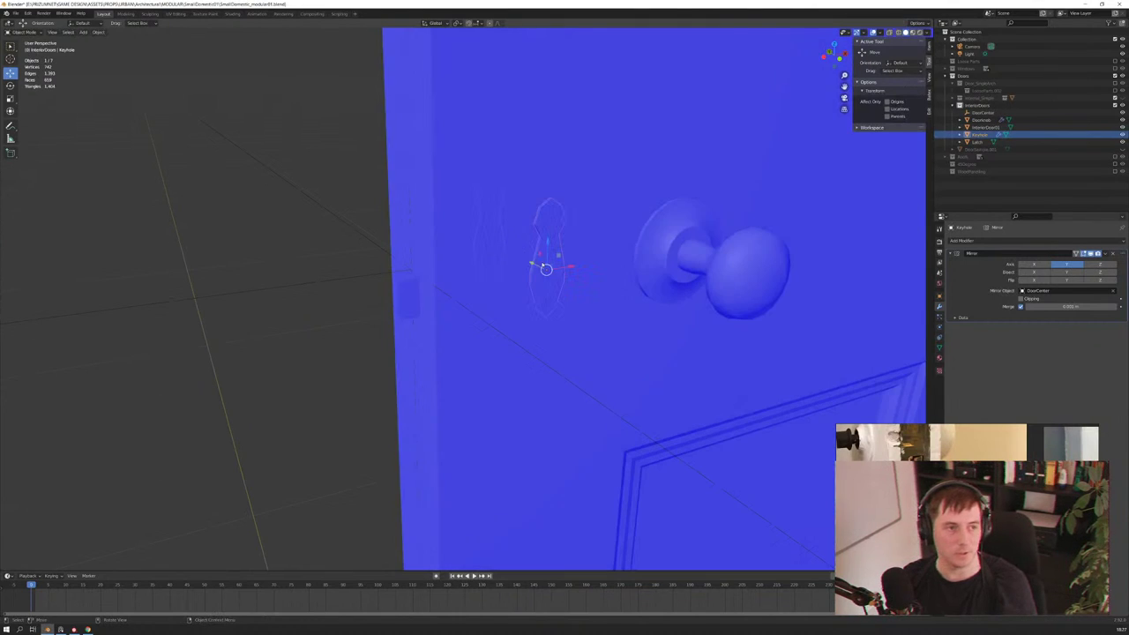
{"action": "left_click", "coordinate": [175, 13]}
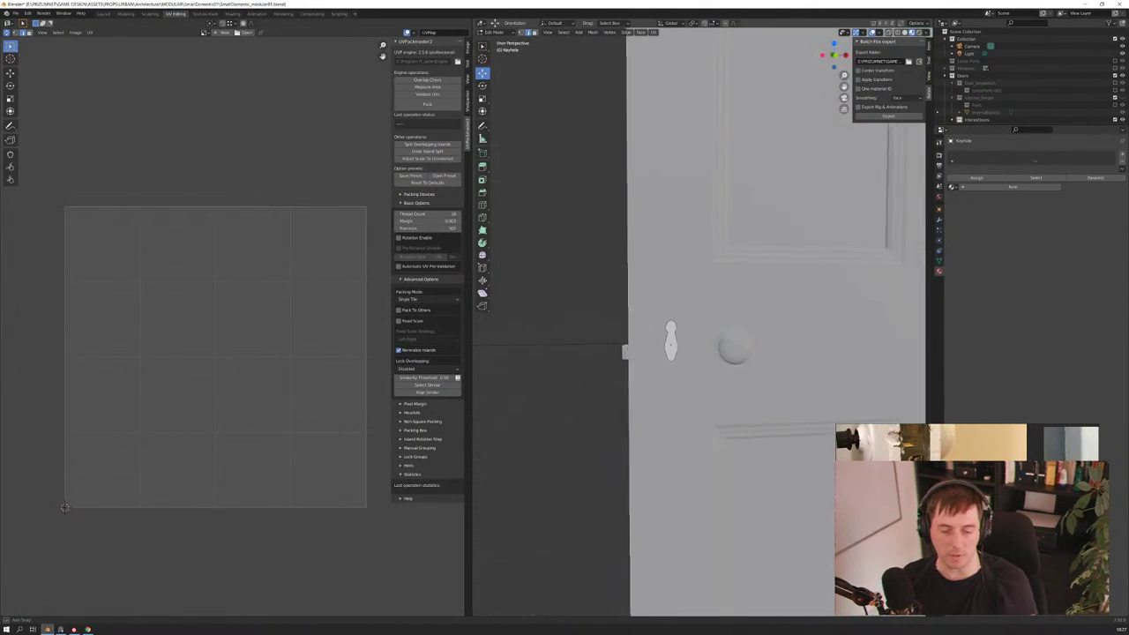
{"action": "scroll", "coordinate": [697, 322], "scroll_direction": "up", "scroll_amount": 5}
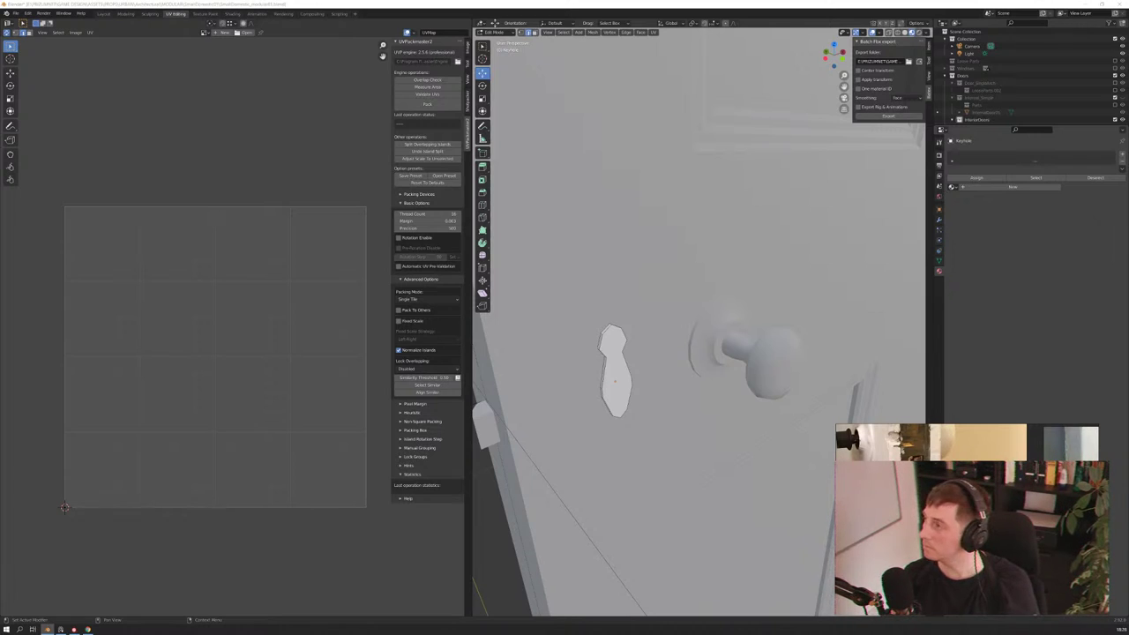
Save the file and unwrap the keyhole's UVs
{"action": "key", "text": "ctrl+s"}
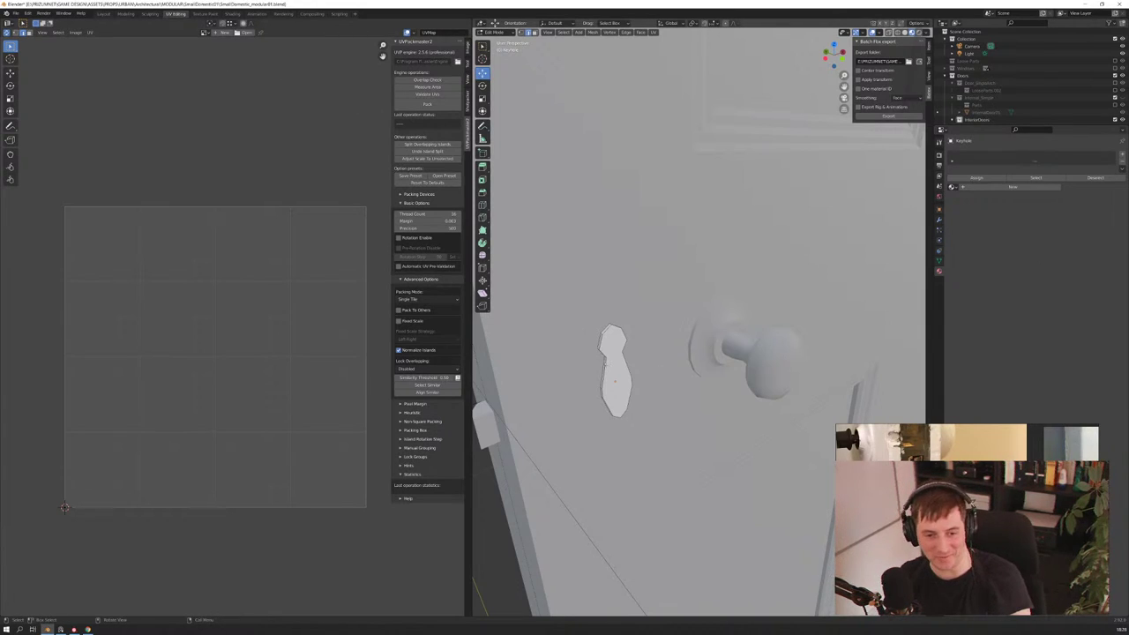
{"action": "middle_click_drag", "start_coordinate": [688, 265], "coordinate": [706, 256]}
{"action": "middle_click_drag", "start_coordinate": [635, 335], "coordinate": [647, 341]}
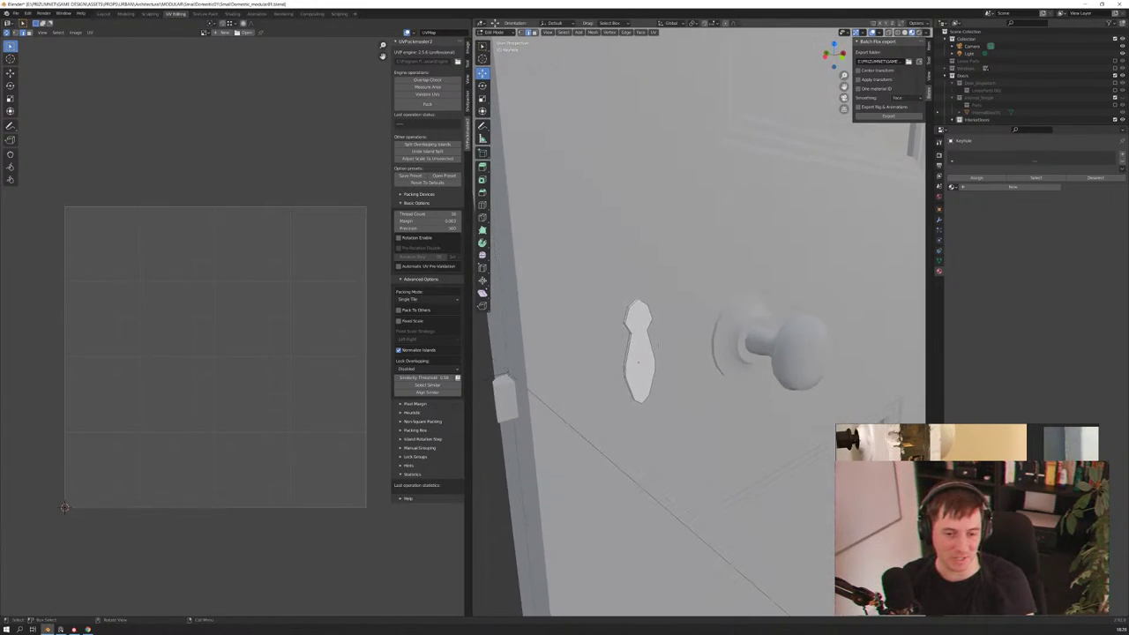
{"action": "key", "text": "Tab"}
{"action": "key", "text": "Tab"}
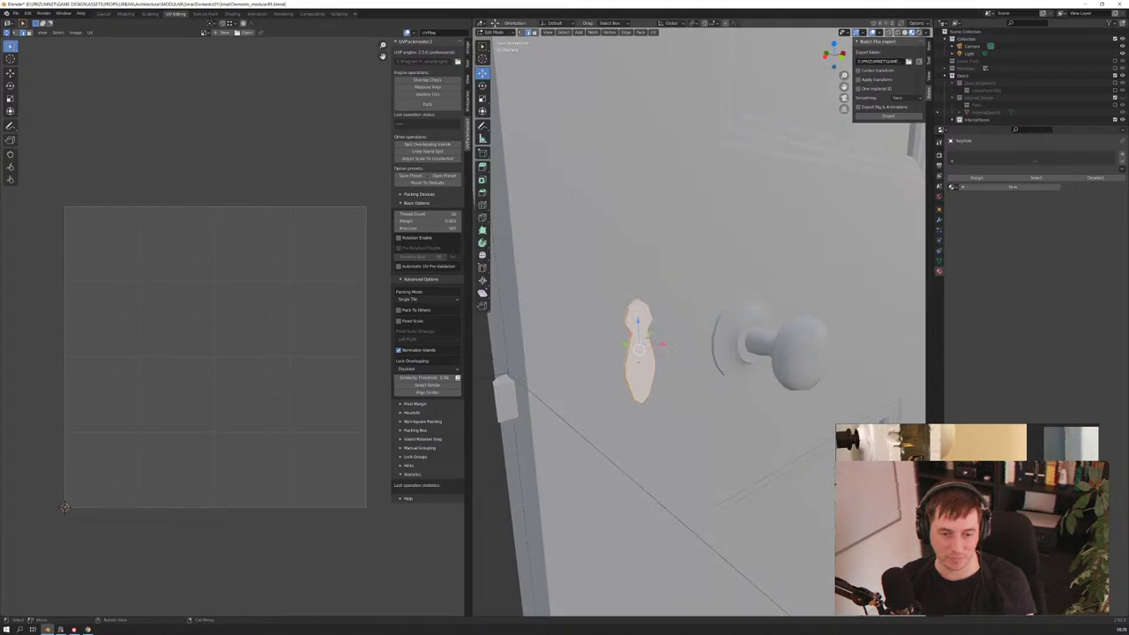
{"action": "key", "text": "u"}
{"action": "left_click", "coordinate": [618, 331]}
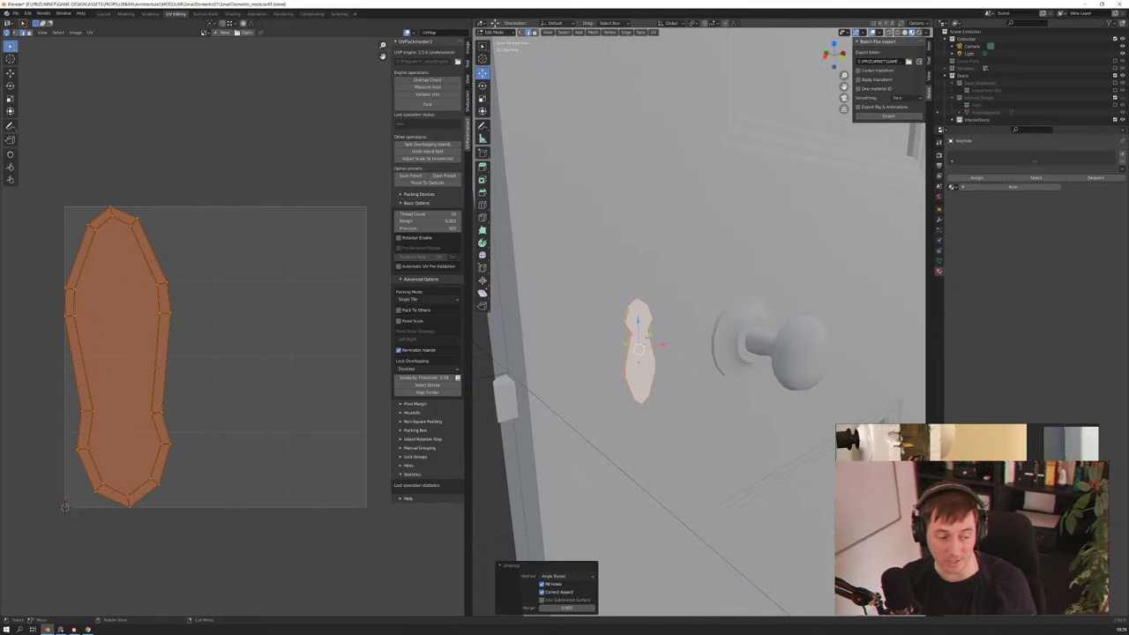
Rotate the keyhole's UV island 180 degrees and return to Object Mode
{"action": "key", "text": "r"}
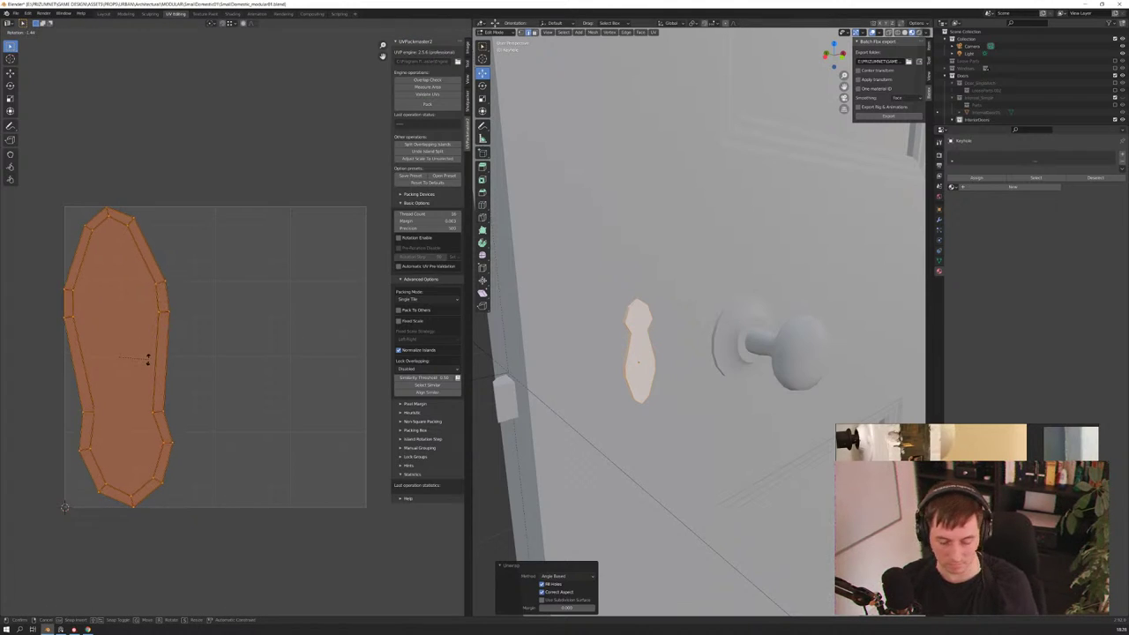
{"action": "type", "text": "180"}
{"action": "key", "text": "Return"}
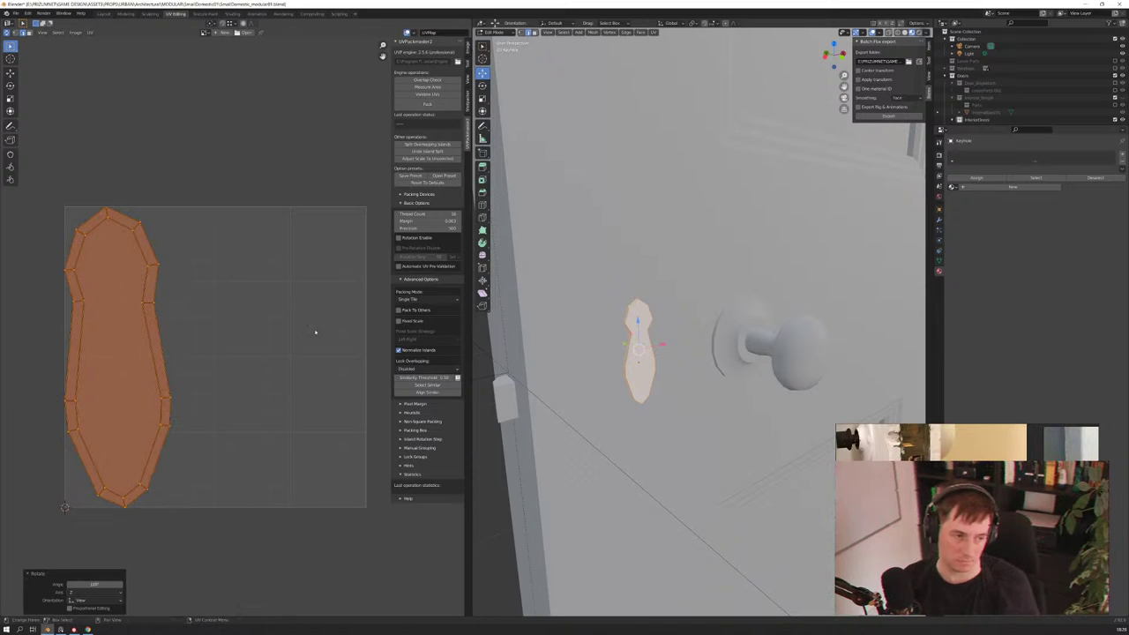
{"action": "key", "text": "KP_Decimal"}
{"action": "scroll", "coordinate": [697, 335], "scroll_direction": "up", "scroll_amount": 2}
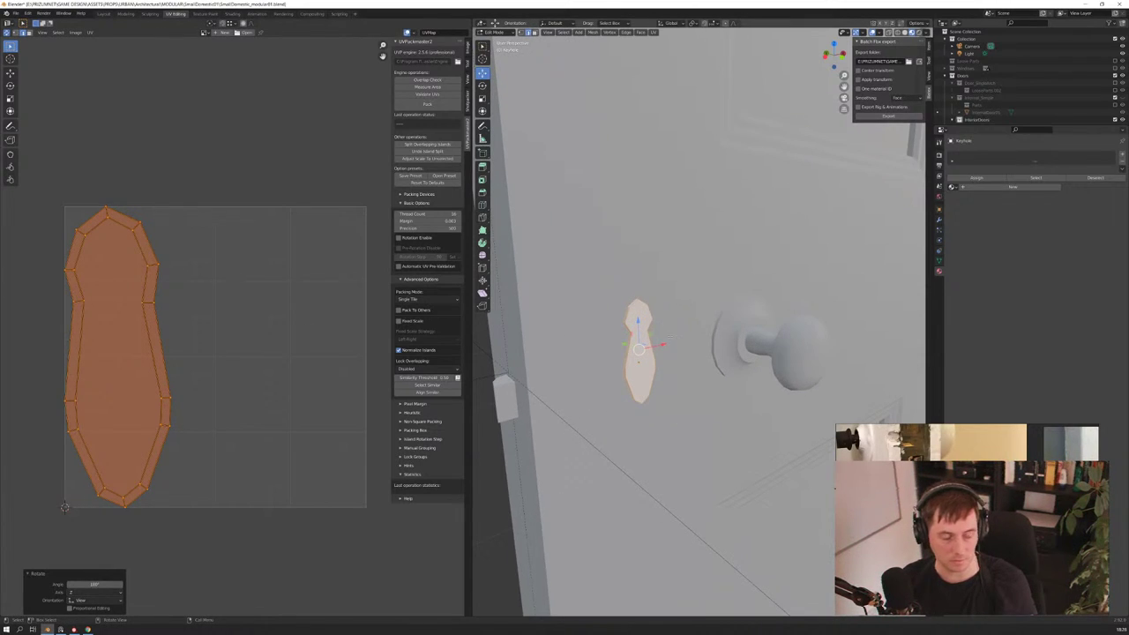
{"action": "key", "text": "Tab"}
{"action": "scroll", "coordinate": [605, 357], "scroll_direction": "down", "scroll_amount": 3}
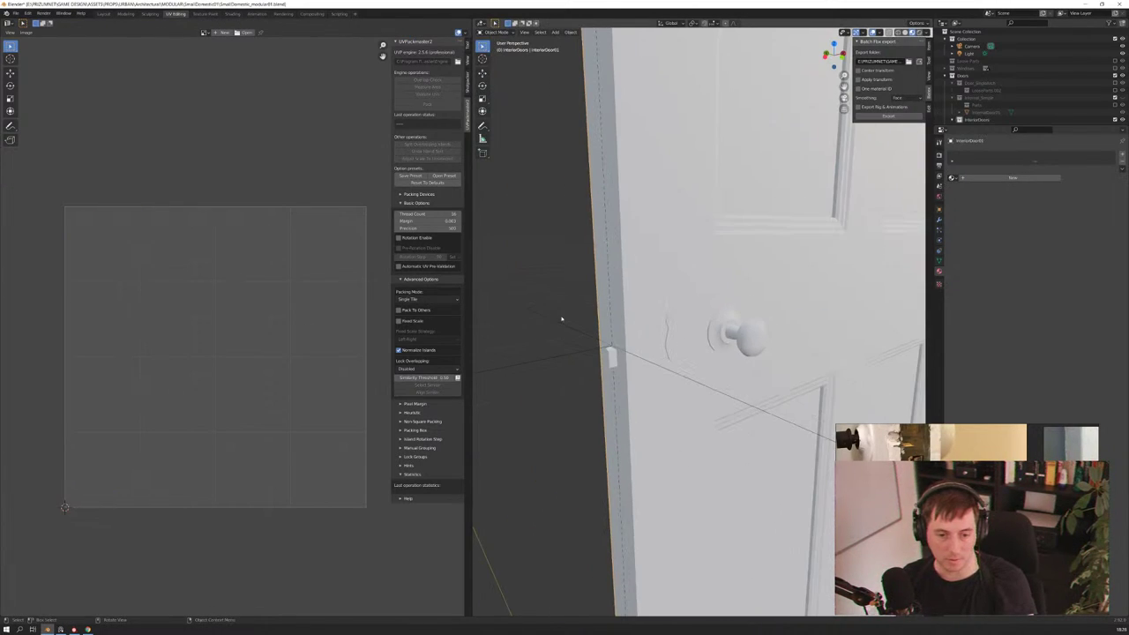
Isolate the latch in Local View in Edit Mode and delete its front face
{"action": "left_click", "coordinate": [607, 357]}
{"action": "key", "text": "Tab"}
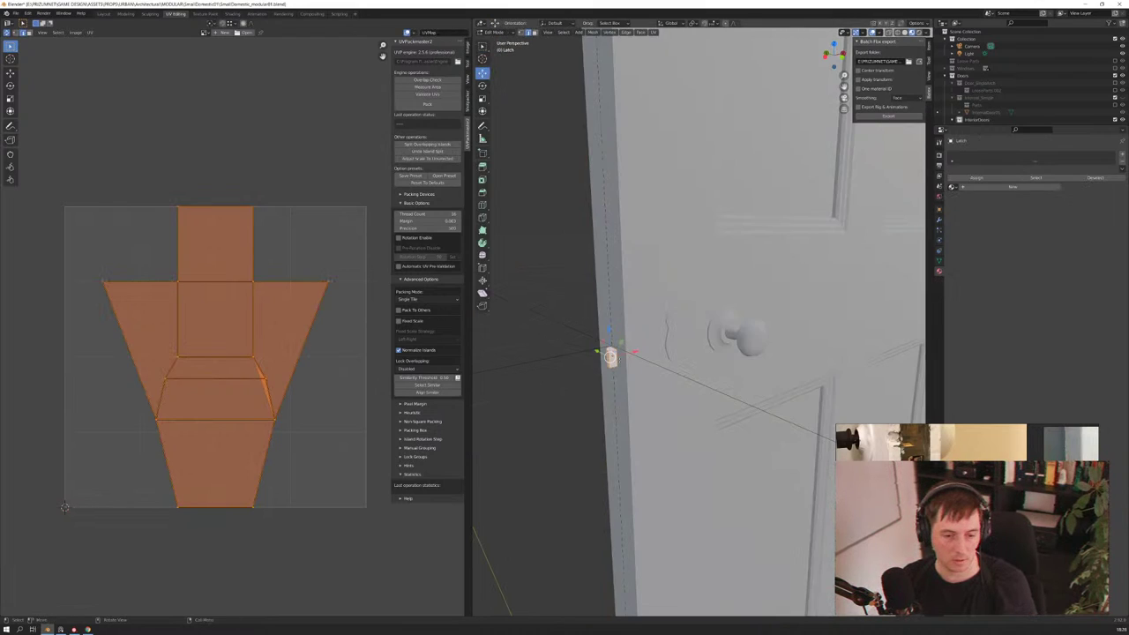
{"action": "key", "text": "KP_Divide"}
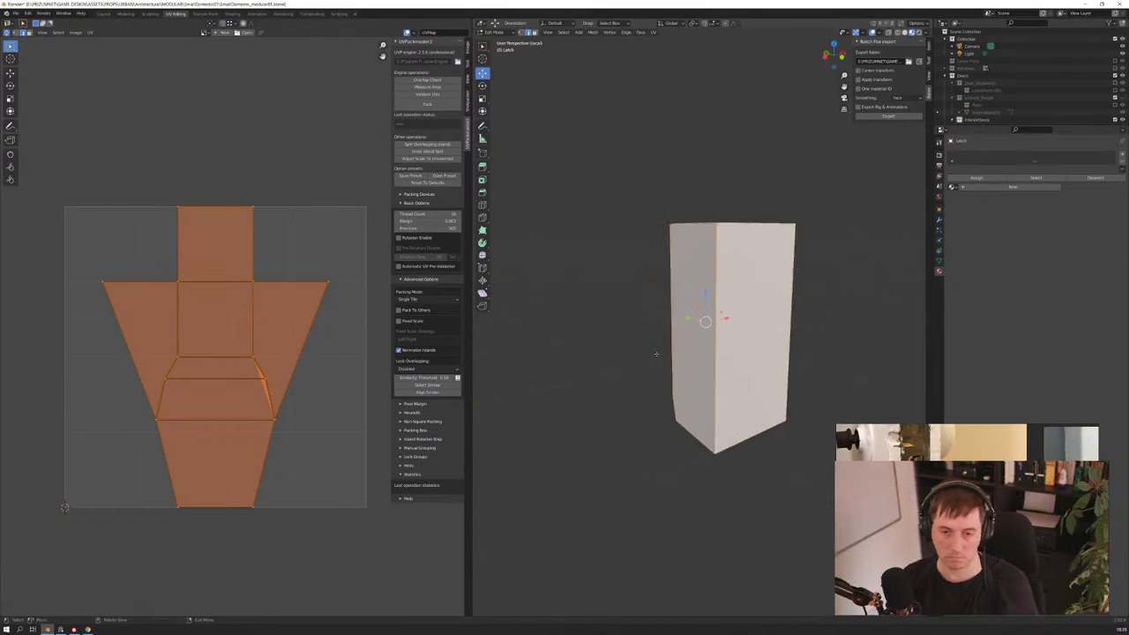
{"action": "middle_click_drag", "start_coordinate": [703, 322], "coordinate": [716, 328]}
{"action": "key", "text": "3"}
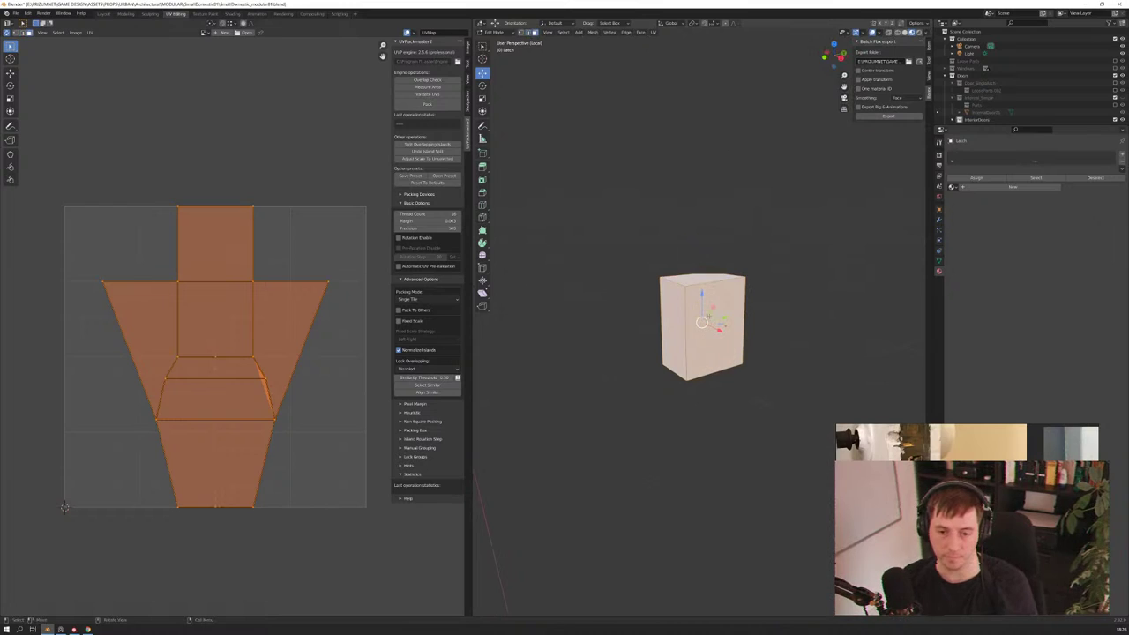
{"action": "left_click", "coordinate": [716, 328]}
{"action": "key", "text": "x"}
{"action": "left_click", "coordinate": [718, 327]}
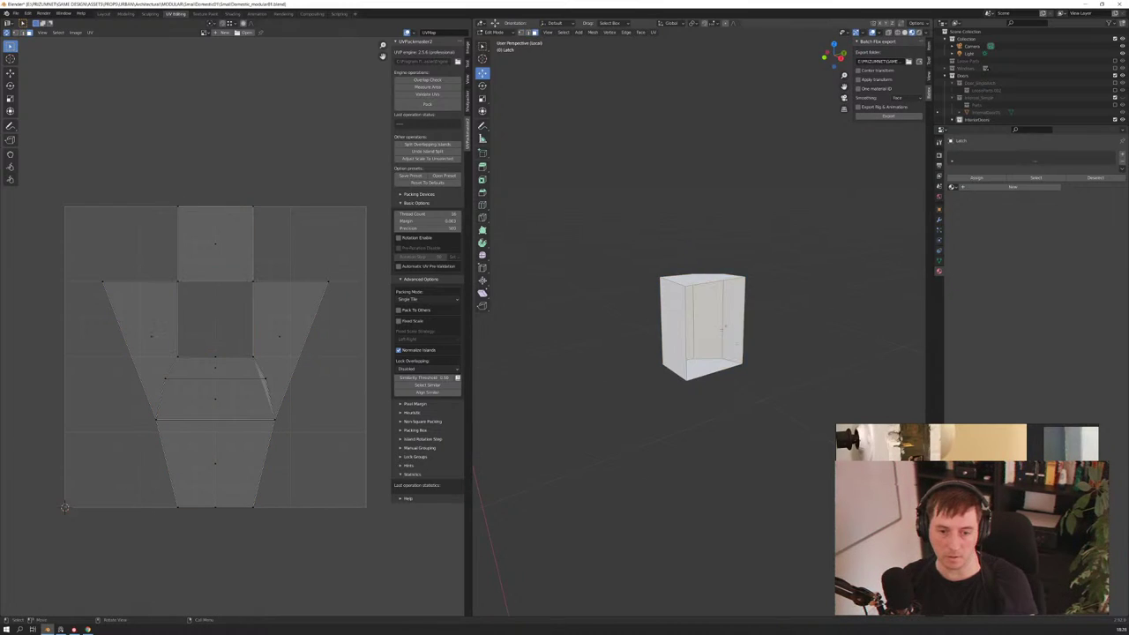
Select the latch's top and side edges to mark as seams
{"action": "key", "text": "a"}
{"action": "mouse_move", "coordinate": [702, 326]}
{"action": "middle_mouse_down"}
{"action": "mouse_move", "coordinate": [705, 335]}
{"action": "mouse_move", "coordinate": [806, 296]}
{"action": "mouse_move", "coordinate": [836, 308]}
{"action": "middle_mouse_up"}
{"action": "left_click", "coordinate": [719, 327]}
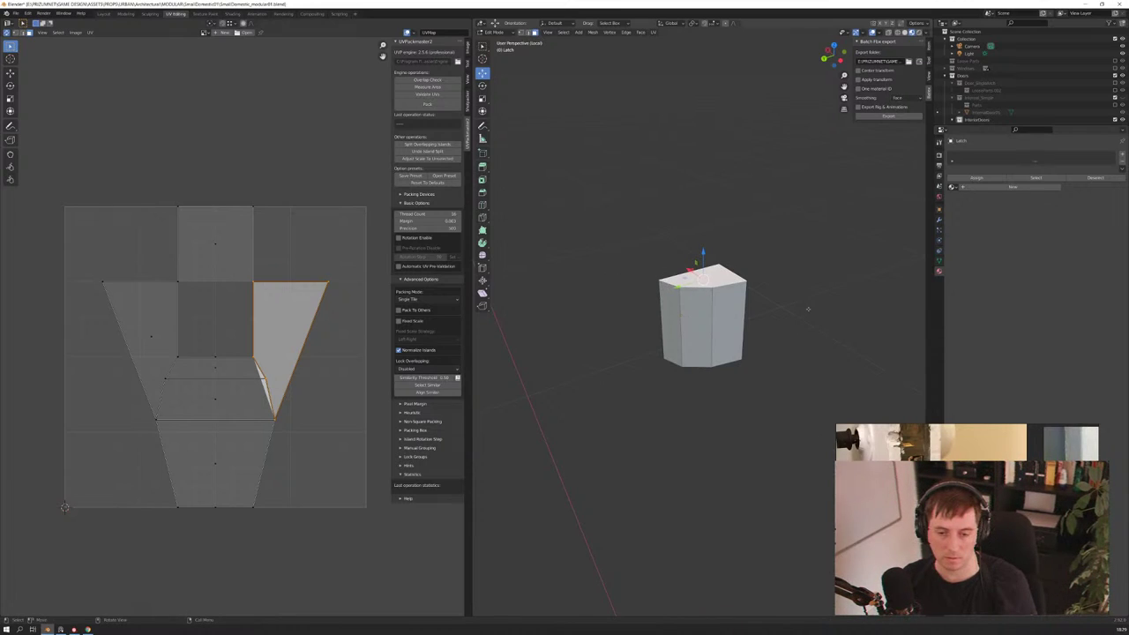
{"action": "mouse_move", "coordinate": [808, 308]}
{"action": "middle_mouse_down"}
{"action": "mouse_move", "coordinate": [765, 259]}
{"action": "mouse_move", "coordinate": [694, 305]}
{"action": "middle_mouse_up"}
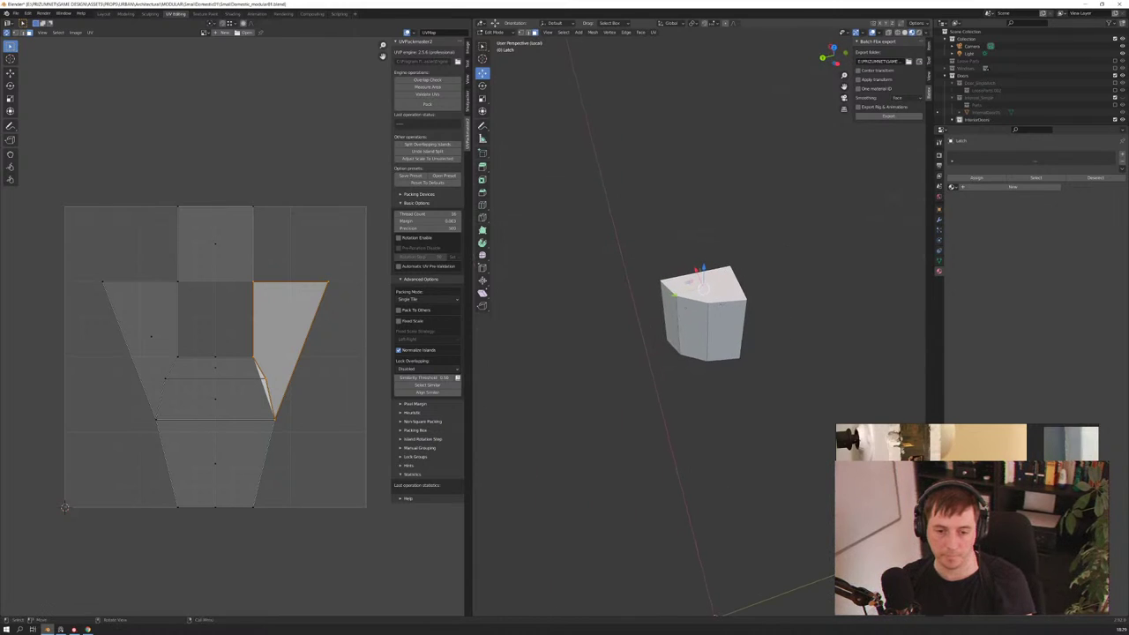
{"action": "left_click", "coordinate": [725, 332]}
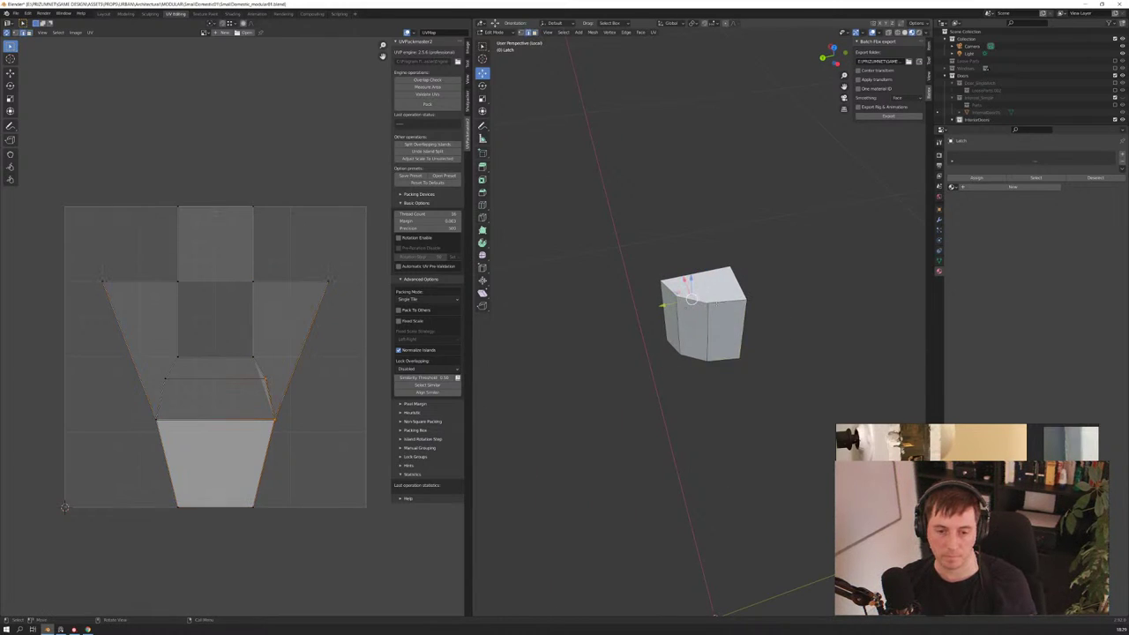
{"action": "left_click", "coordinate": [693, 290]}
{"action": "middle_click_drag", "start_coordinate": [693, 289], "coordinate": [696, 283]}
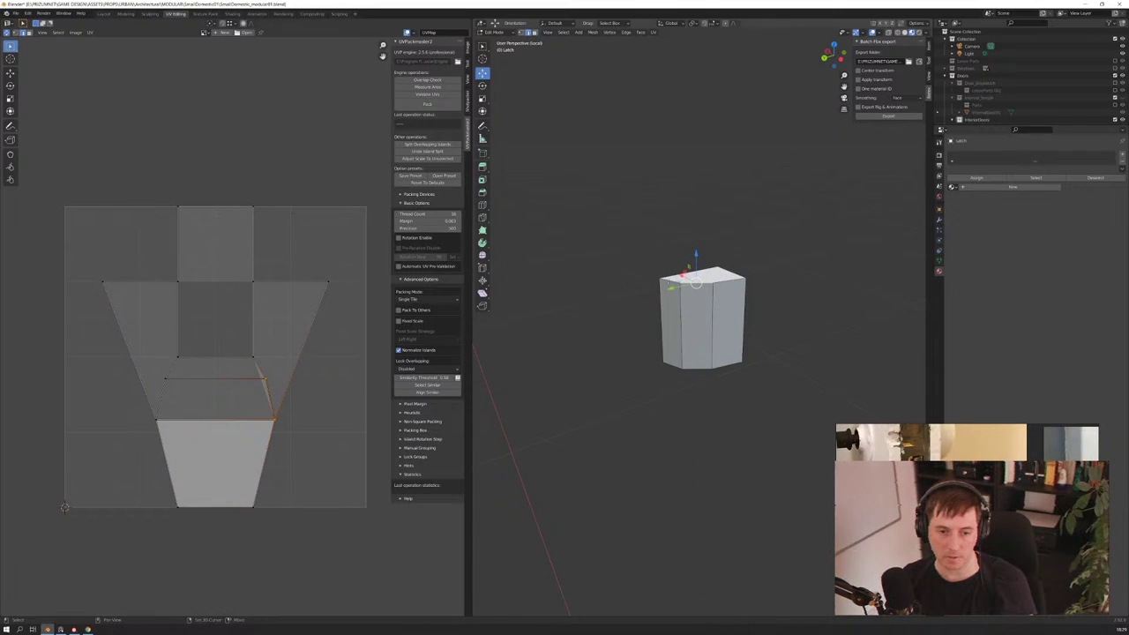
{"action": "left_click", "coordinate": [683, 283]}
{"action": "left_click", "coordinate": [684, 319]}
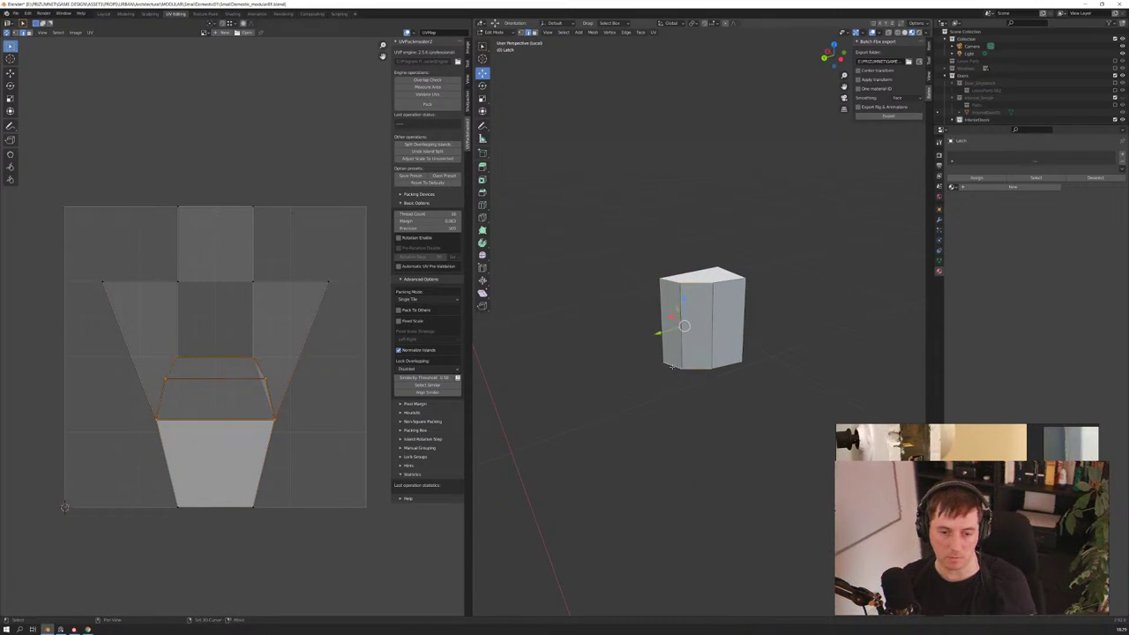
Mark the selected latch edges as seams and unwrap the whole latch
{"action": "right_click", "coordinate": [650, 357]}
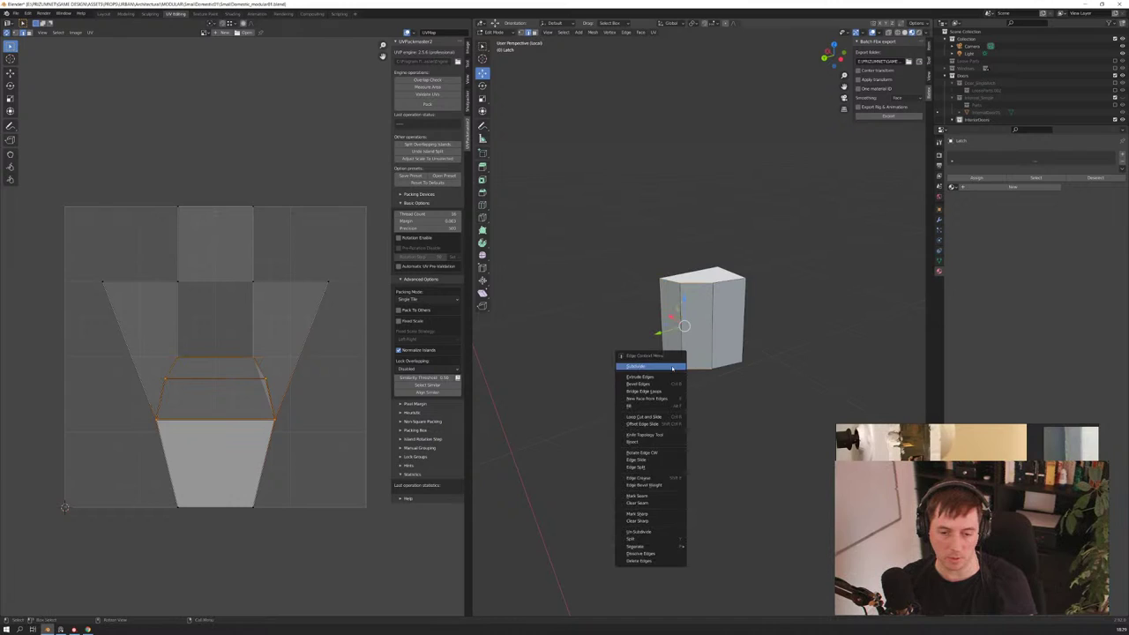
{"action": "left_click", "coordinate": [643, 496]}
{"action": "key", "text": "a"}
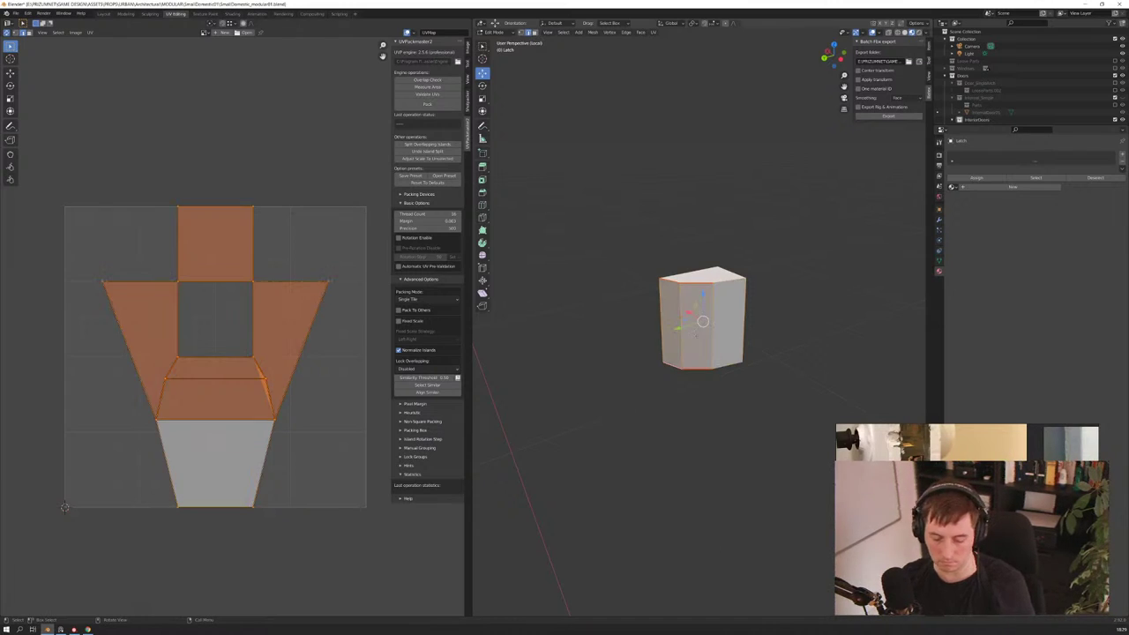
{"action": "key", "text": "u"}
{"action": "left_click", "coordinate": [657, 310]}
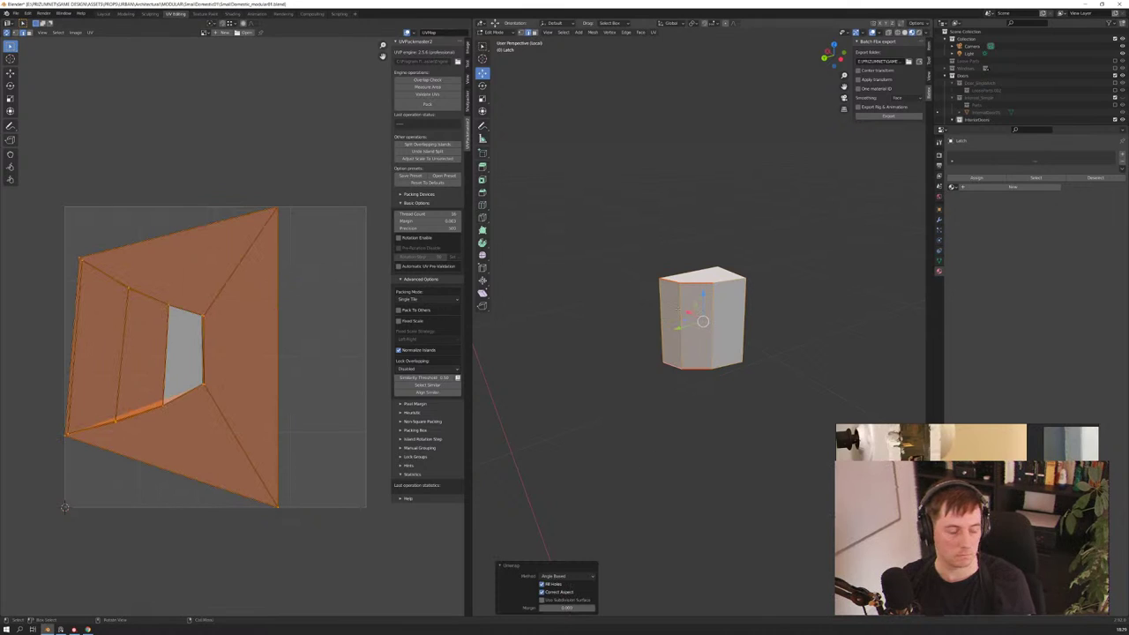
Mark the latch's top and lower edges as seams and unwrap it again
{"action": "middle_click_drag", "start_coordinate": [677, 309], "coordinate": [678, 294]}
{"action": "left_click", "coordinate": [710, 370]}
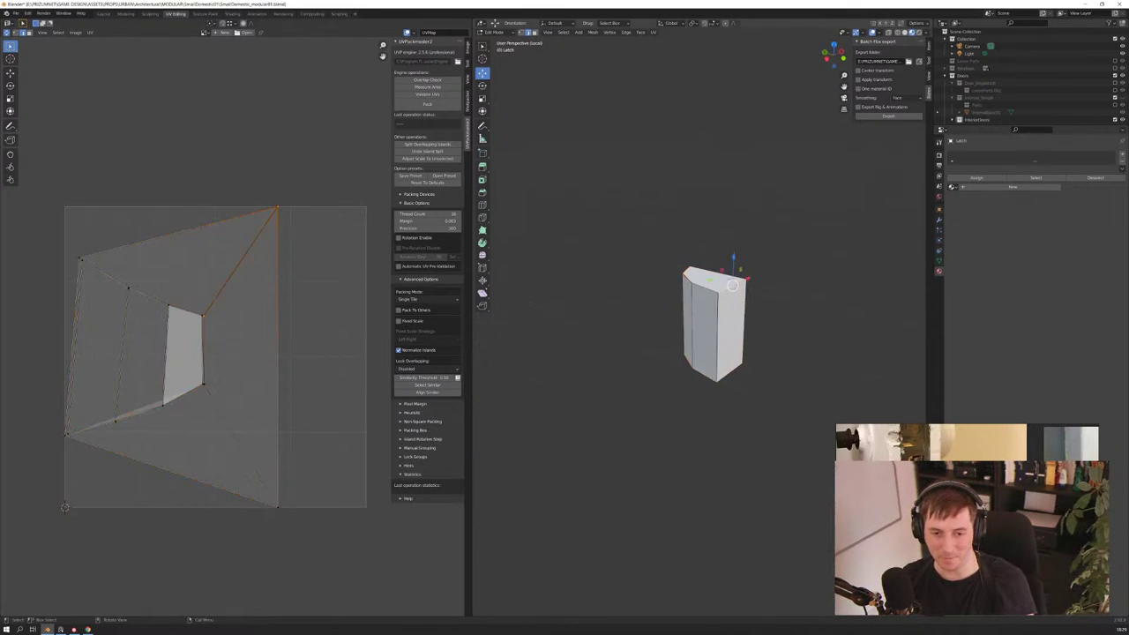
{"action": "middle_click_drag", "start_coordinate": [710, 370], "coordinate": [722, 356]}
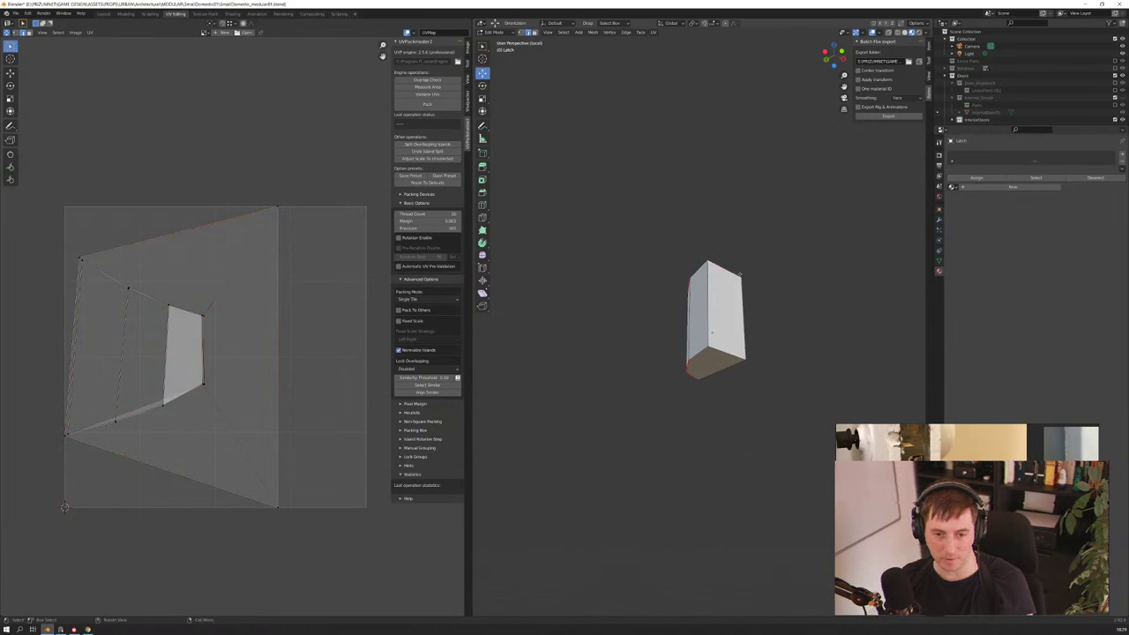
{"action": "left_click", "coordinate": [724, 267]}
{"action": "left_click", "coordinate": [725, 352], "text": "shift"}
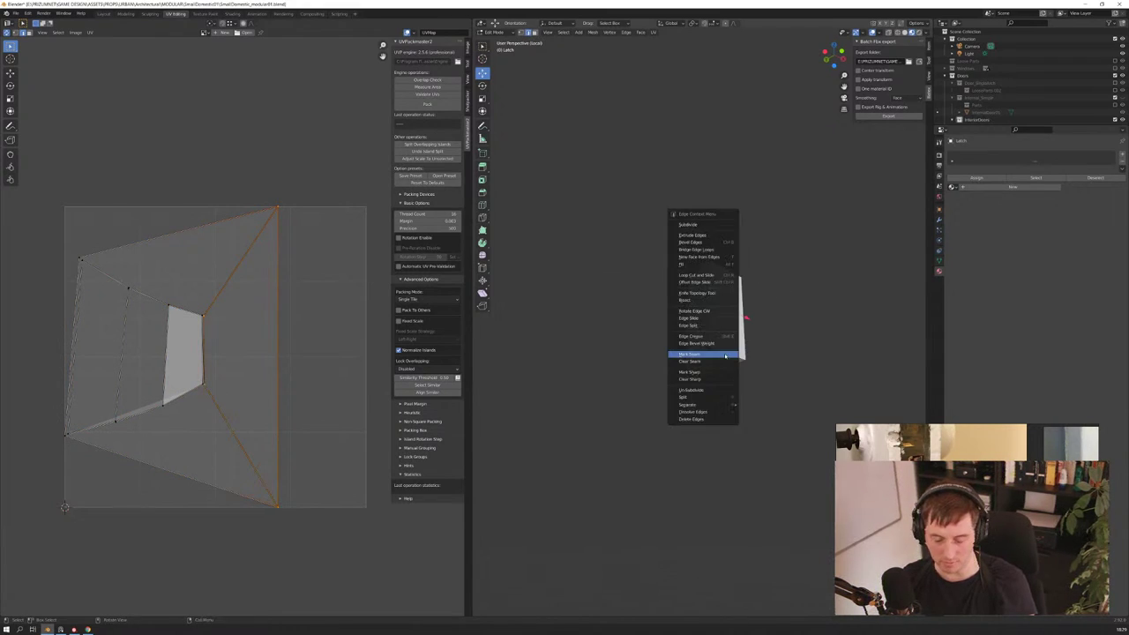
{"action": "right_click", "coordinate": [714, 362]}
{"action": "left_click", "coordinate": [710, 354]}
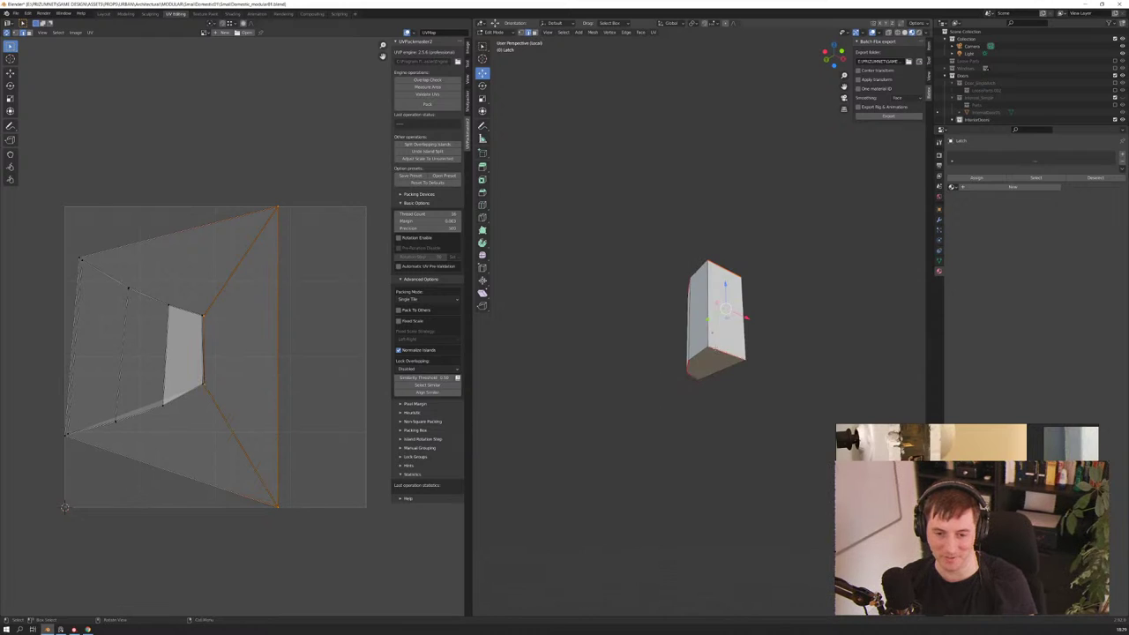
{"action": "key", "text": "a"}
{"action": "key", "text": "u"}
{"action": "left_click", "coordinate": [734, 325]}
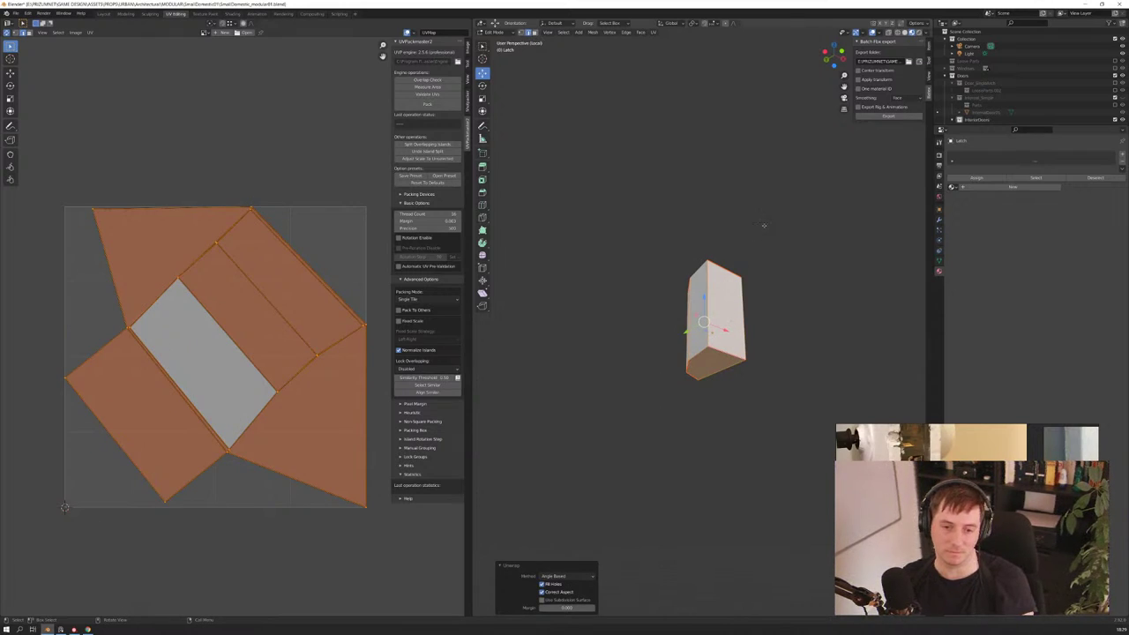
Unwrap the entire latch once more from another side with Angle Based
{"action": "key", "text": "alt+a"}
{"action": "mouse_move", "coordinate": [764, 225]}
{"action": "middle_mouse_down"}
{"action": "mouse_move", "coordinate": [612, 297]}
{"action": "mouse_move", "coordinate": [671, 300]}
{"action": "middle_mouse_up"}
{"action": "key", "text": "a"}
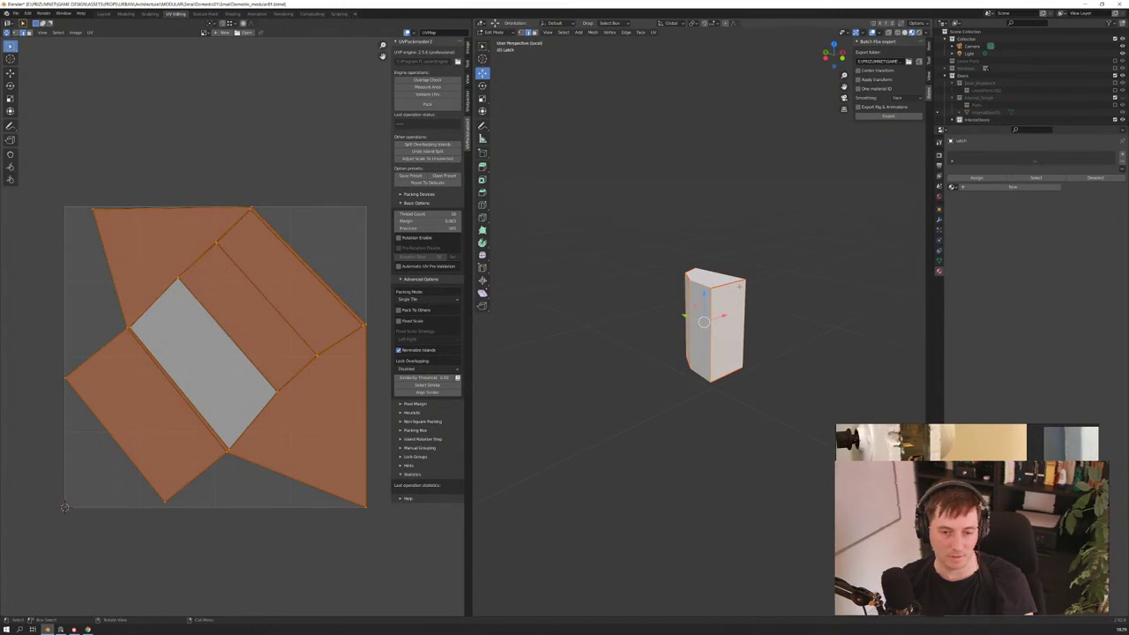
{"action": "key", "text": "u"}
{"action": "left_click", "coordinate": [710, 289]}
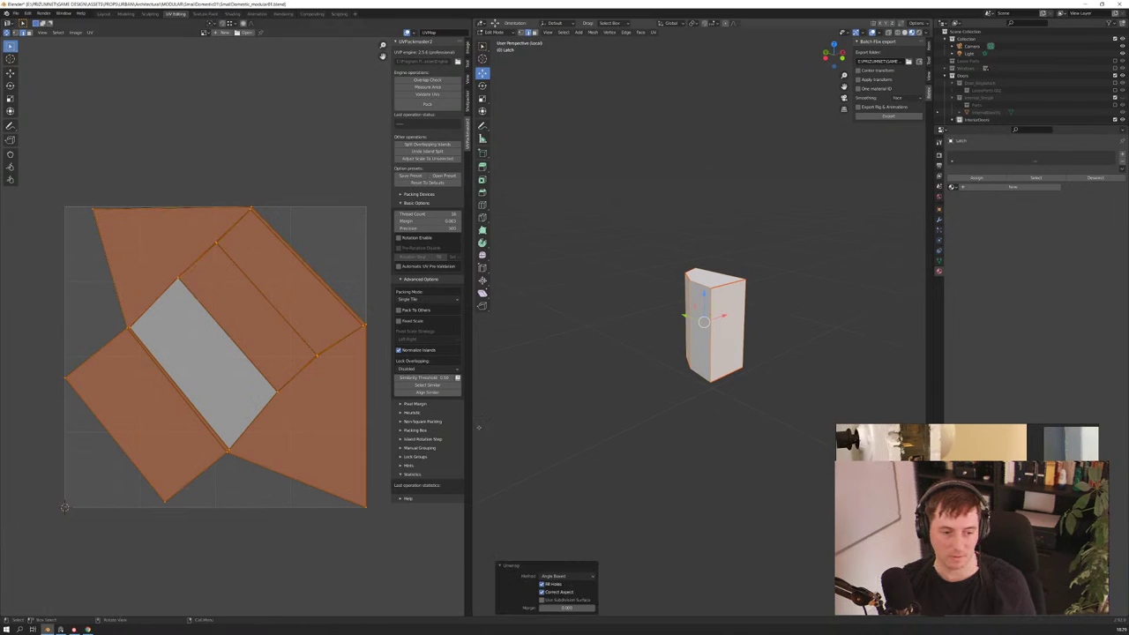
Switch the latch unwrap method to Conformal and zoom in on the latch
{"action": "left_click", "coordinate": [572, 575]}
{"action": "left_click", "coordinate": [562, 587]}
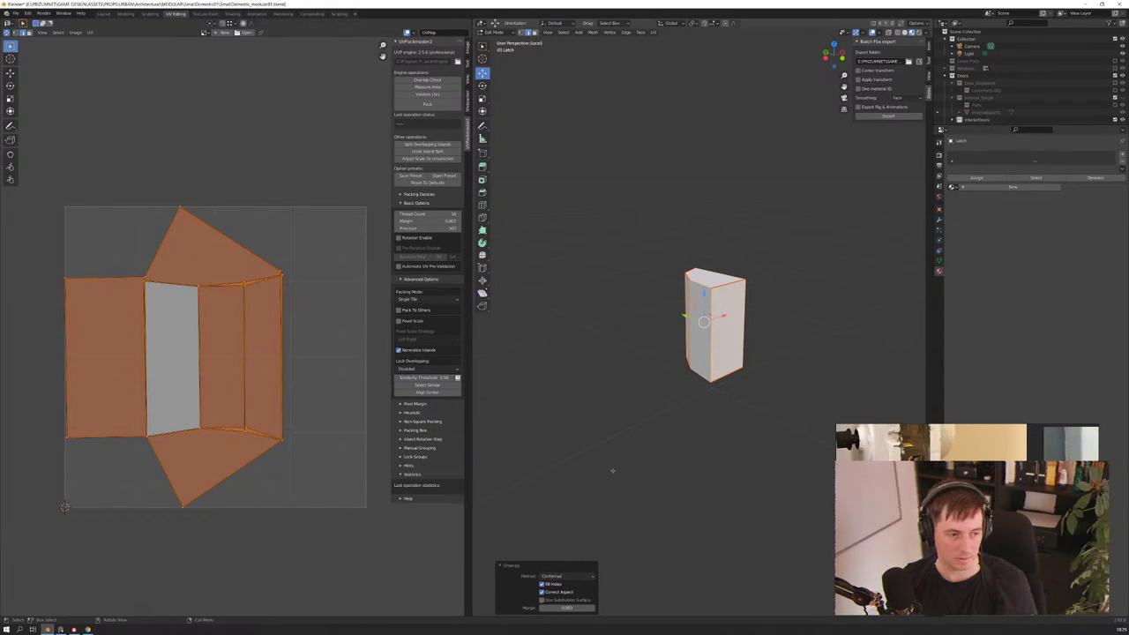
{"action": "scroll", "coordinate": [759, 273], "scroll_direction": "up", "scroll_amount": 4}
{"action": "mouse_move", "coordinate": [758, 273]}
{"action": "middle_mouse_down"}
{"action": "mouse_move", "coordinate": [859, 259]}
{"action": "mouse_move", "coordinate": [765, 278]}
{"action": "middle_mouse_up"}
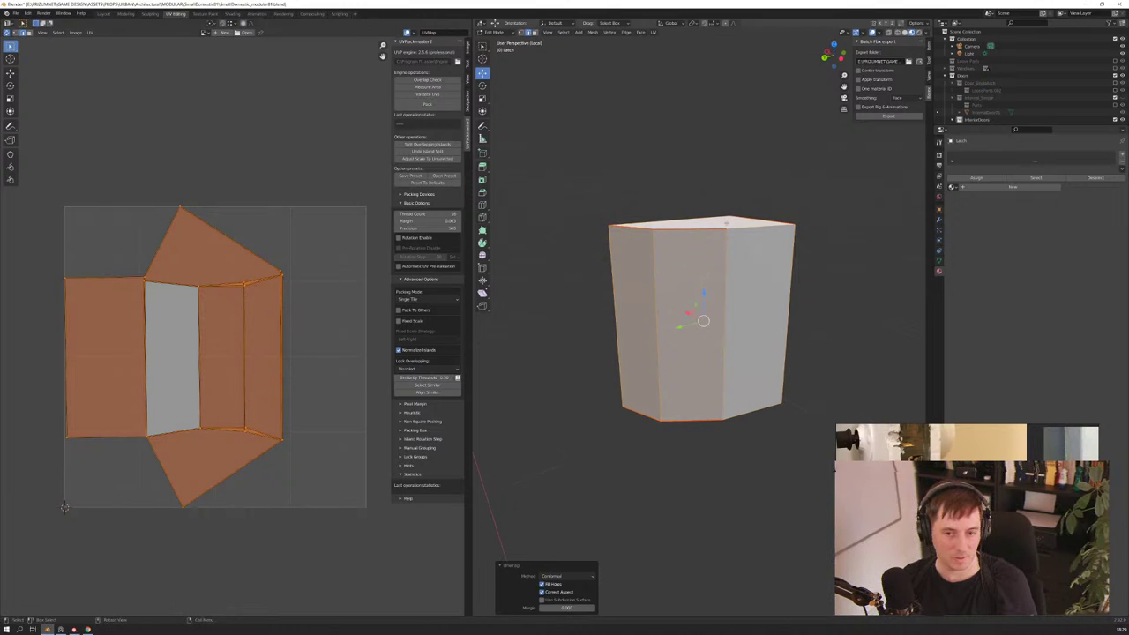
{"action": "middle_click_drag", "start_coordinate": [726, 222], "coordinate": [662, 226]}
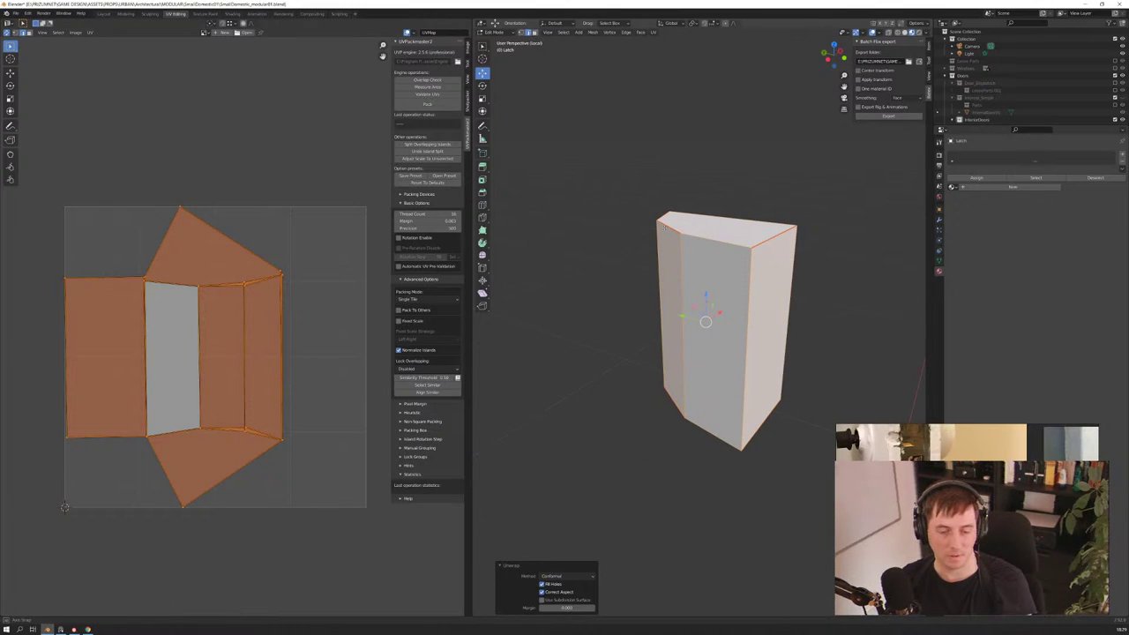
Mark UV seams on the edges around the latch's front face
{"action": "left_click", "coordinate": [710, 236]}
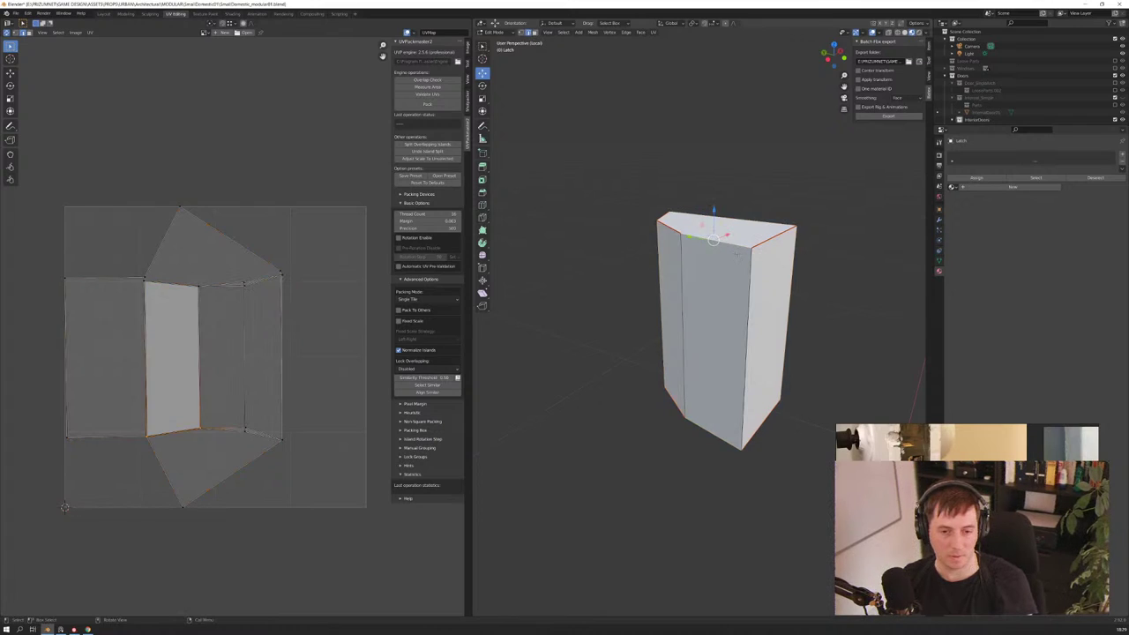
{"action": "left_click", "coordinate": [707, 303]}
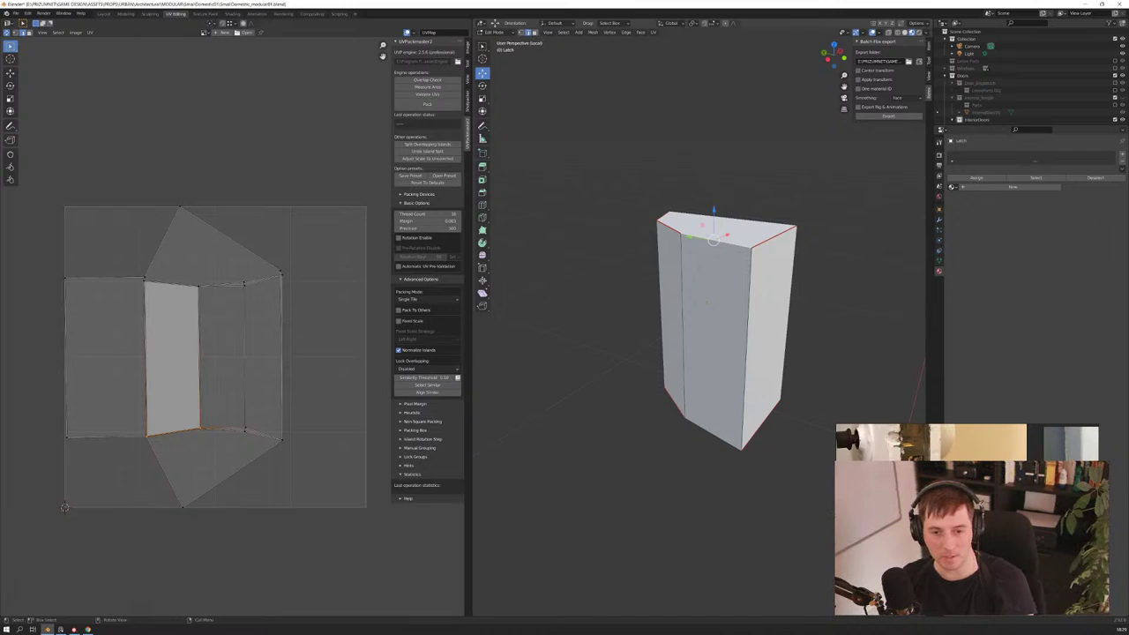
{"action": "left_click", "coordinate": [695, 432]}
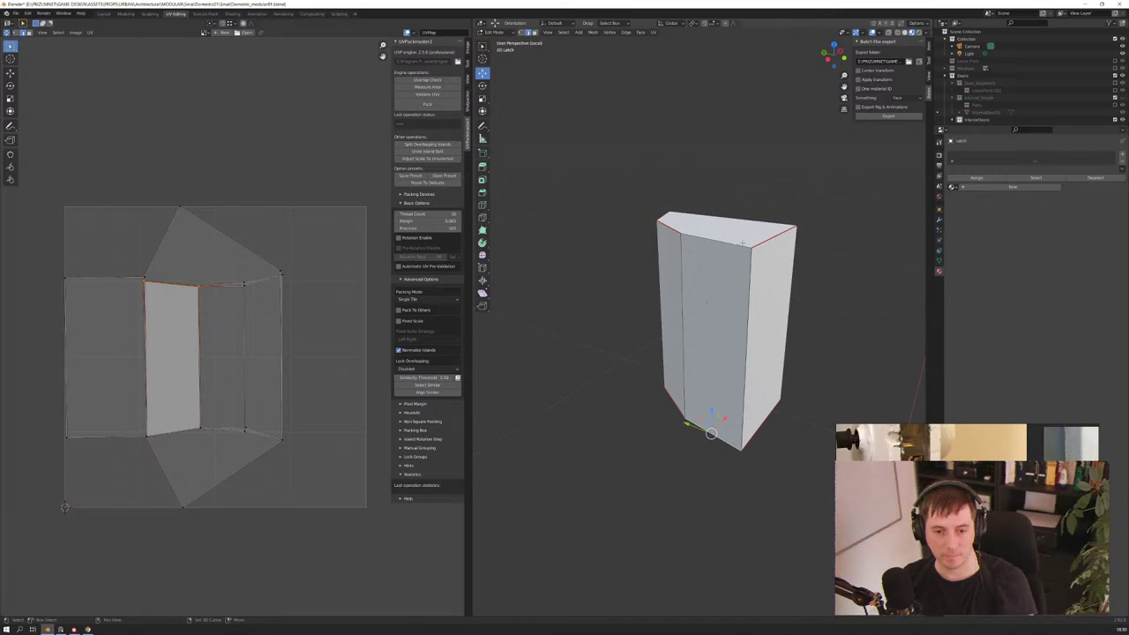
{"action": "left_click", "coordinate": [712, 237], "text": "shift"}
{"action": "right_click", "coordinate": [724, 245]}
{"action": "left_click", "coordinate": [724, 244]}
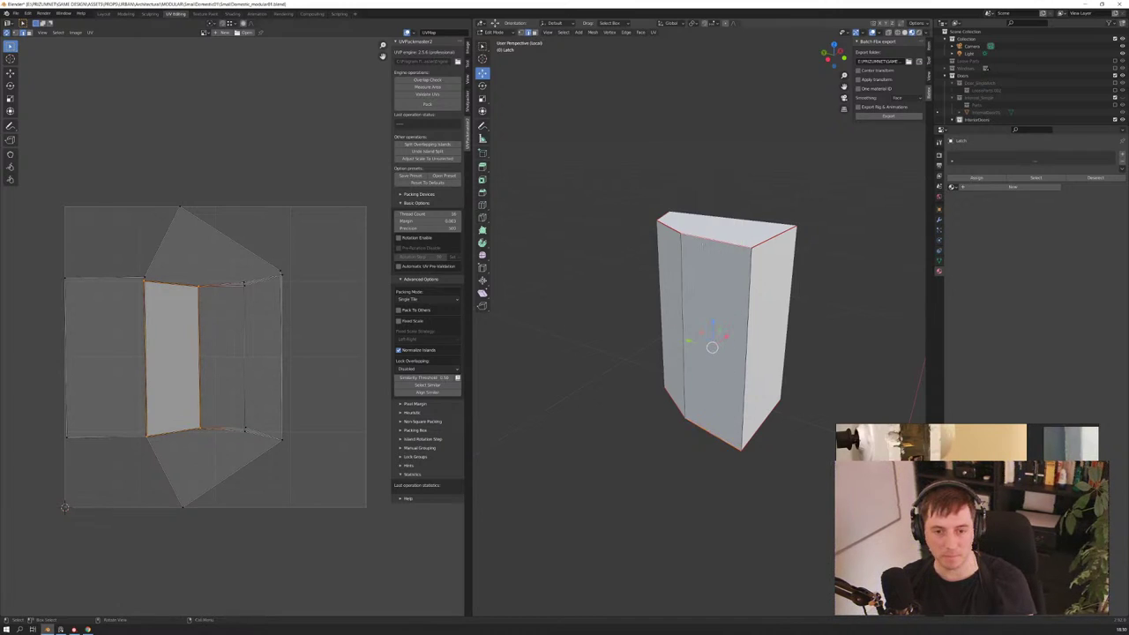
Select the latch's top-right and lower right-side edges and bring up their edge options
{"action": "left_click", "coordinate": [777, 233]}
{"action": "left_click", "coordinate": [757, 430], "text": "shift"}
{"action": "right_click", "coordinate": [757, 429]}
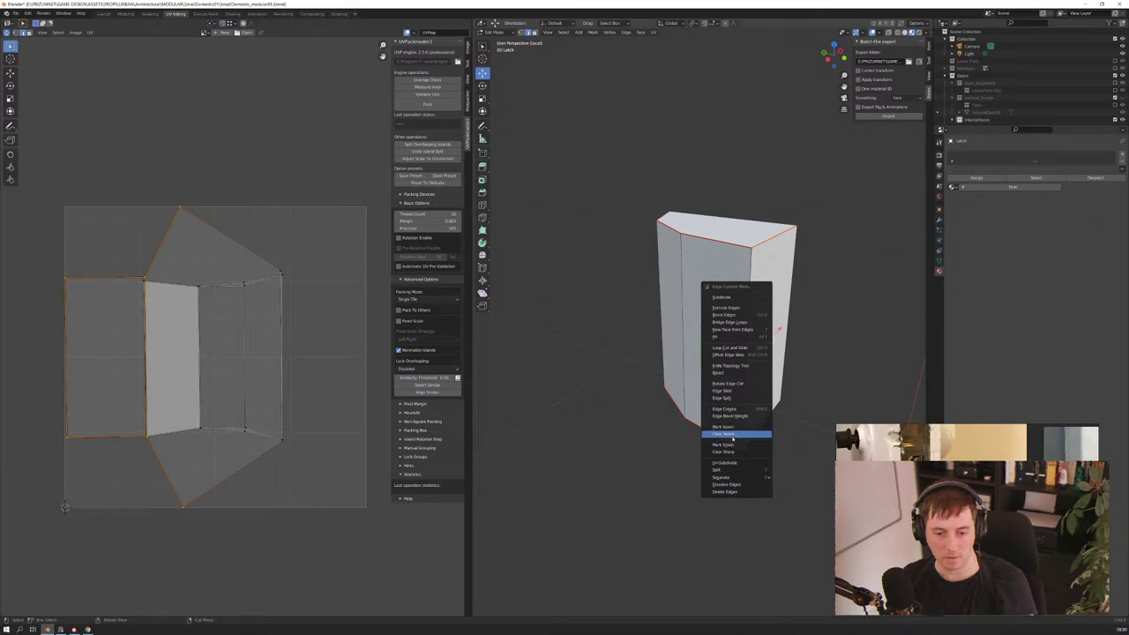
Change the seam on the selected edges and re-unwrap the latch with Angle Based, hole filling on
{"action": "left_click", "coordinate": [733, 446]}
{"action": "key", "text": "a"}
{"action": "key", "text": "u"}
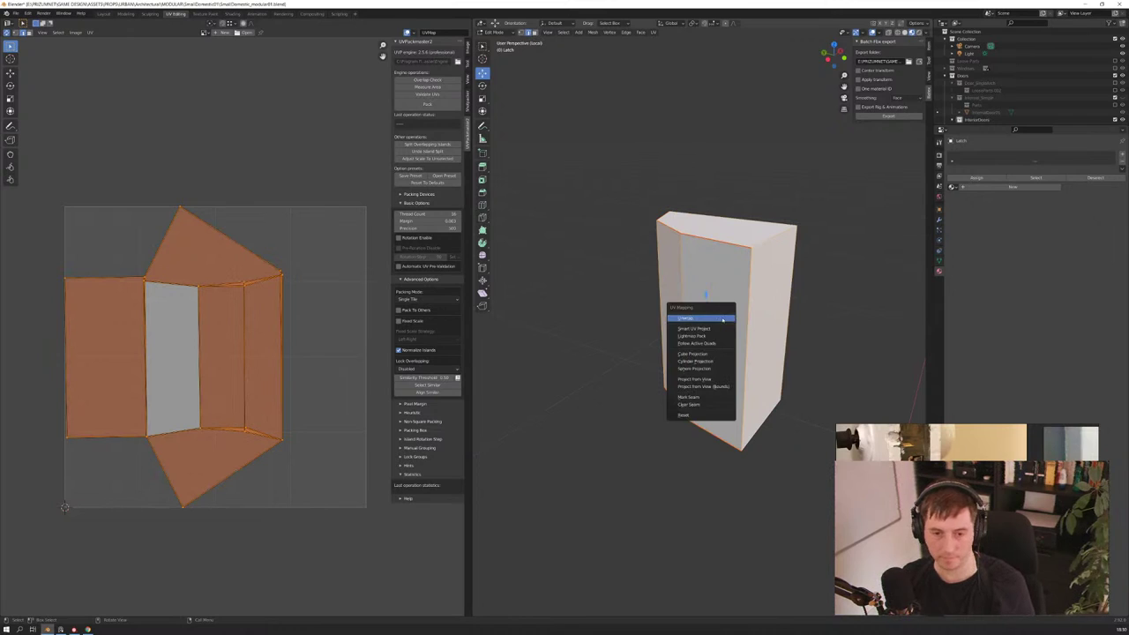
{"action": "left_click", "coordinate": [705, 320]}
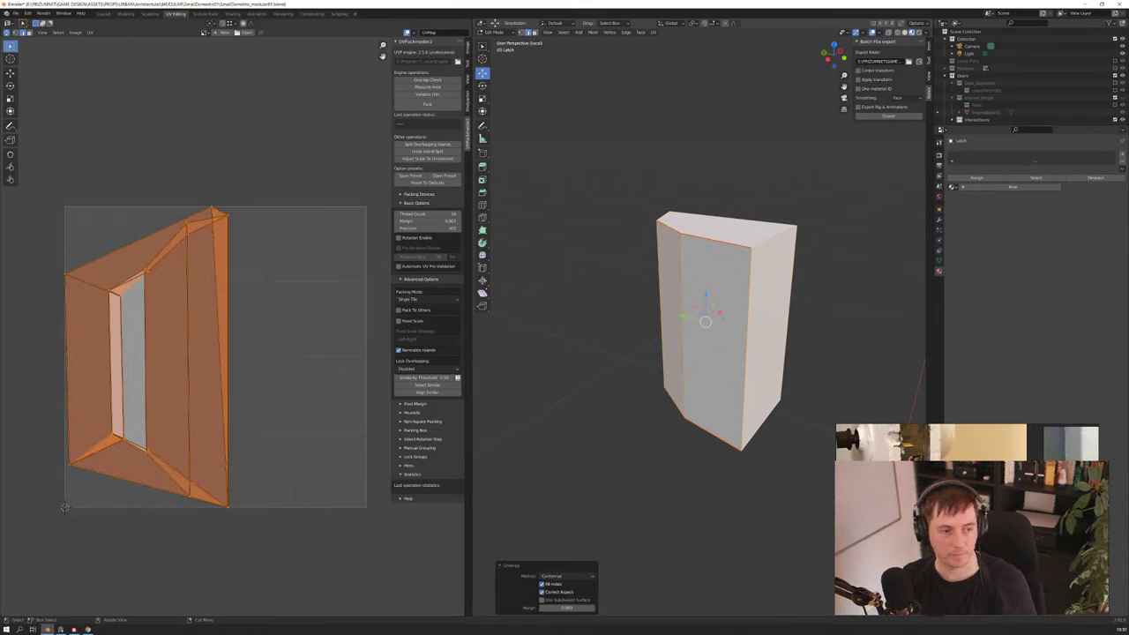
{"action": "left_click", "coordinate": [567, 576]}
{"action": "left_click", "coordinate": [558, 586]}
{"action": "left_click", "coordinate": [541, 584]}
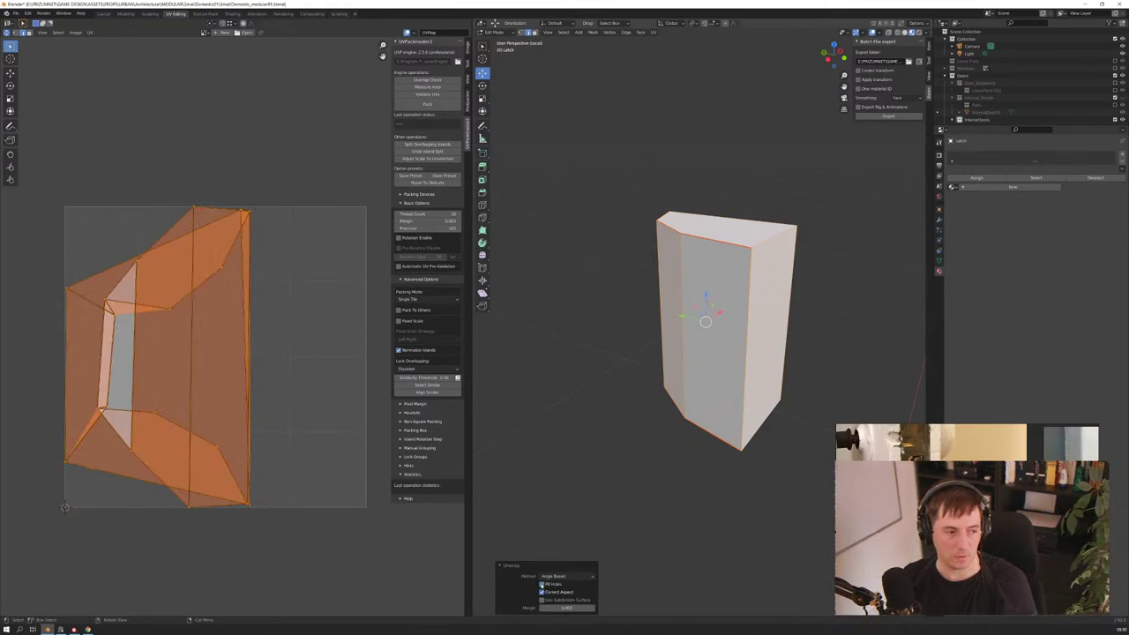
{"action": "left_click", "coordinate": [542, 584]}
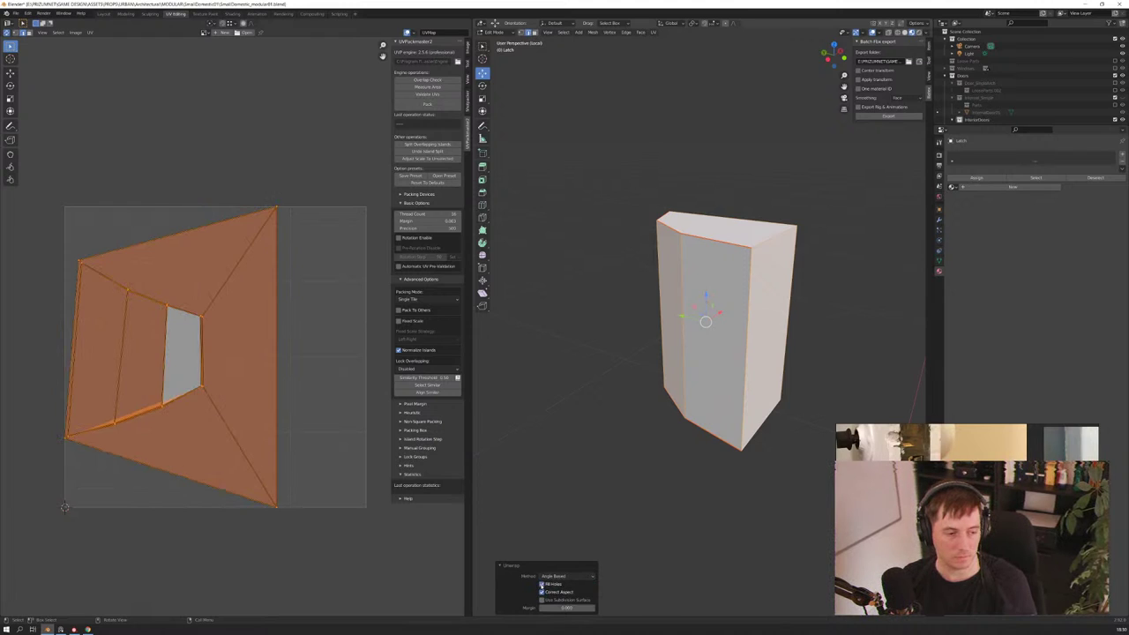
Clear the seam on the latch's top and bottom side edges and re-unwrap it
{"action": "mouse_move", "coordinate": [780, 296]}
{"action": "middle_mouse_down"}
{"action": "mouse_move", "coordinate": [860, 306]}
{"action": "mouse_move", "coordinate": [793, 328]}
{"action": "mouse_move", "coordinate": [768, 379]}
{"action": "middle_mouse_up"}
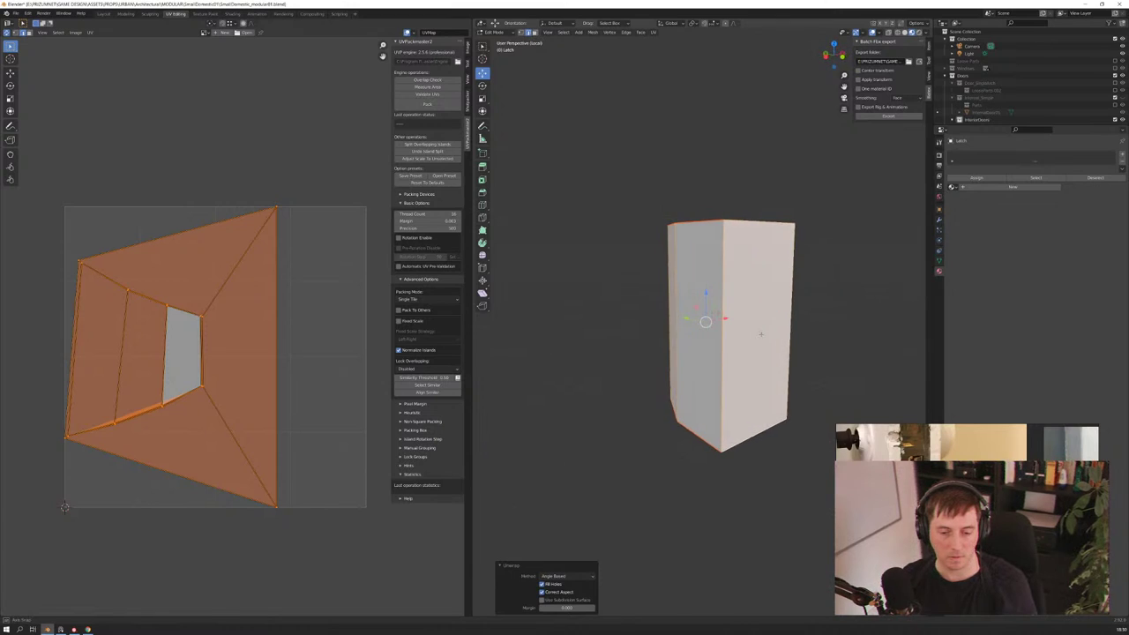
{"action": "left_click", "coordinate": [754, 437]}
{"action": "left_click", "coordinate": [763, 219], "text": "shift"}
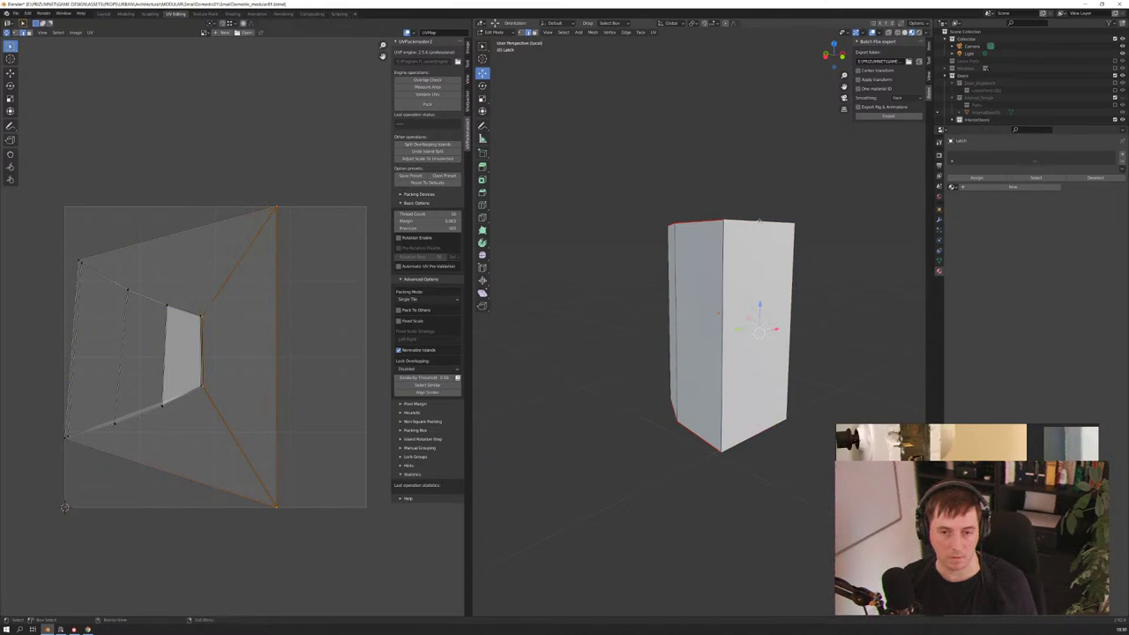
{"action": "right_click", "coordinate": [736, 220]}
{"action": "left_click", "coordinate": [732, 220]}
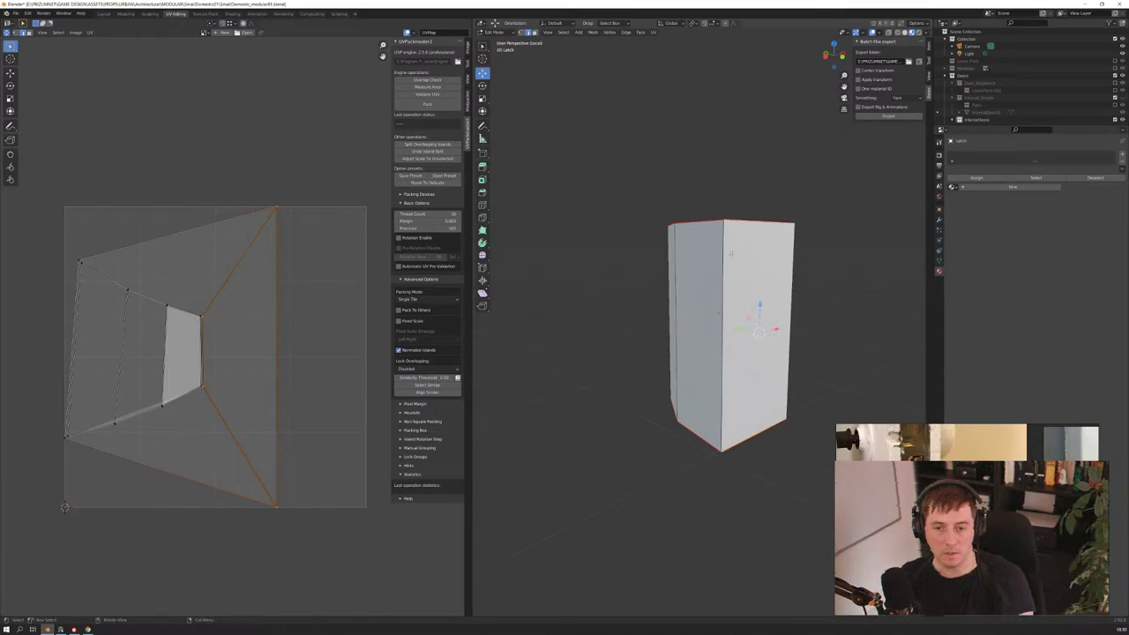
{"action": "key", "text": "a"}
{"action": "key", "text": "u"}
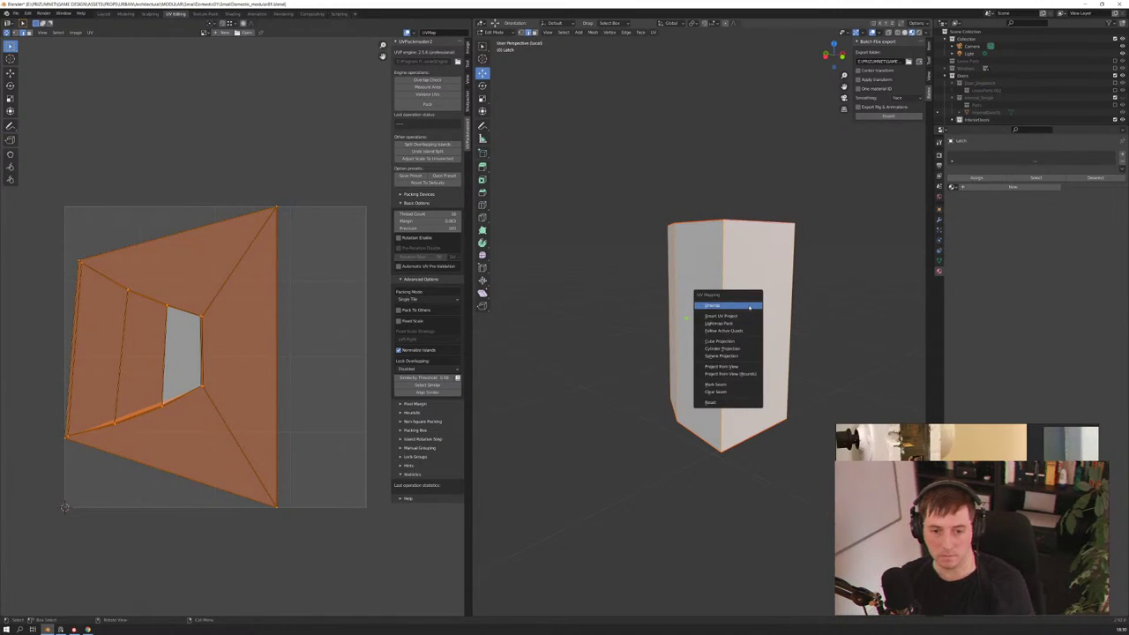
{"action": "left_click", "coordinate": [753, 303]}
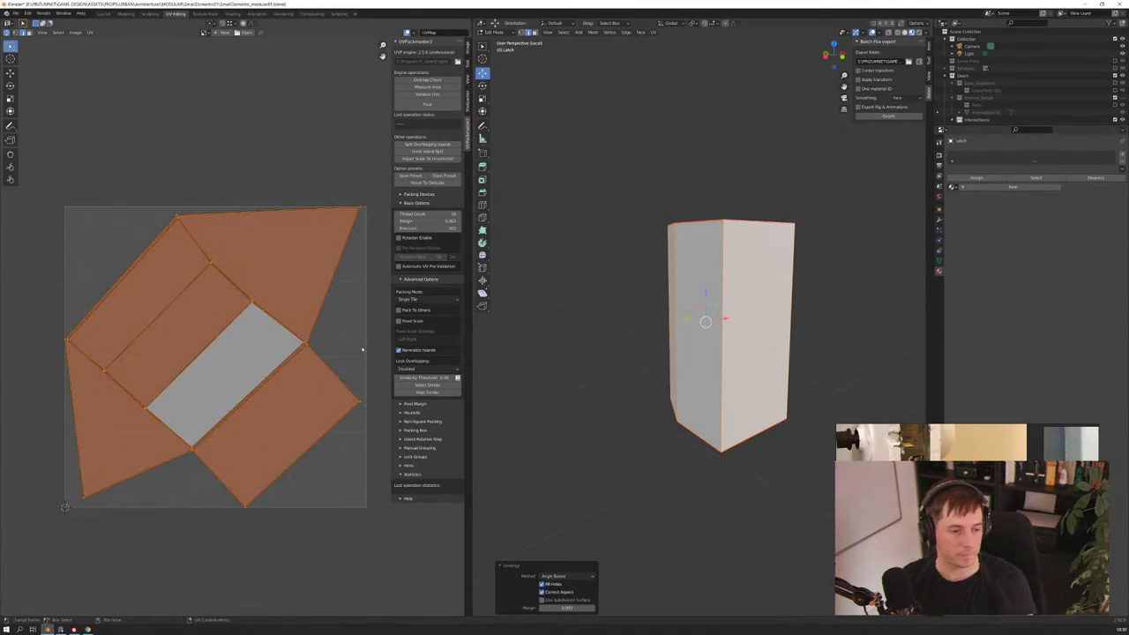
{"action": "left_click", "coordinate": [302, 349]}
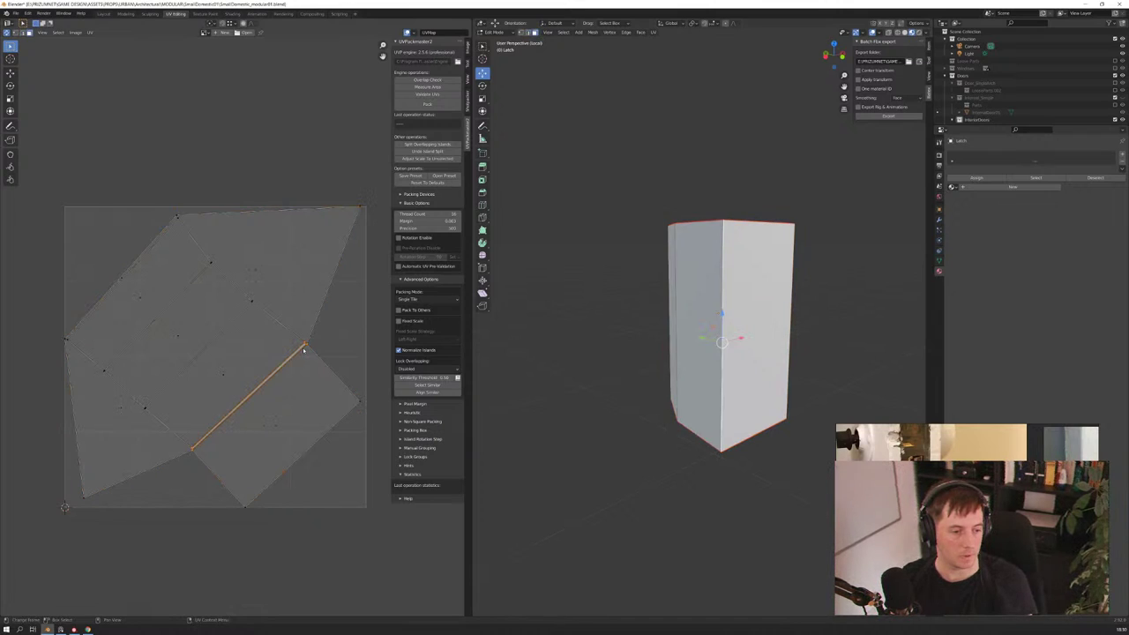
Merge the latch's vertices by distance and re-unwrap the merged mesh
{"action": "mouse_move", "coordinate": [688, 353]}
{"action": "middle_mouse_down"}
{"action": "mouse_move", "coordinate": [705, 318]}
{"action": "mouse_move", "coordinate": [670, 318]}
{"action": "mouse_move", "coordinate": [688, 326]}
{"action": "middle_mouse_up"}
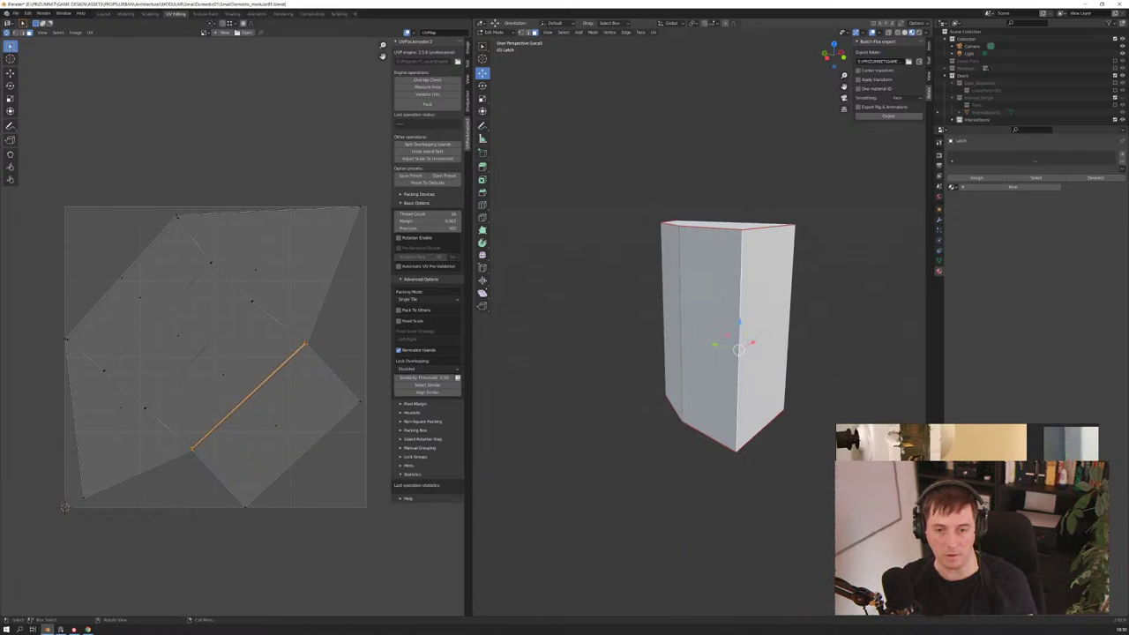
{"action": "key", "text": "a"}
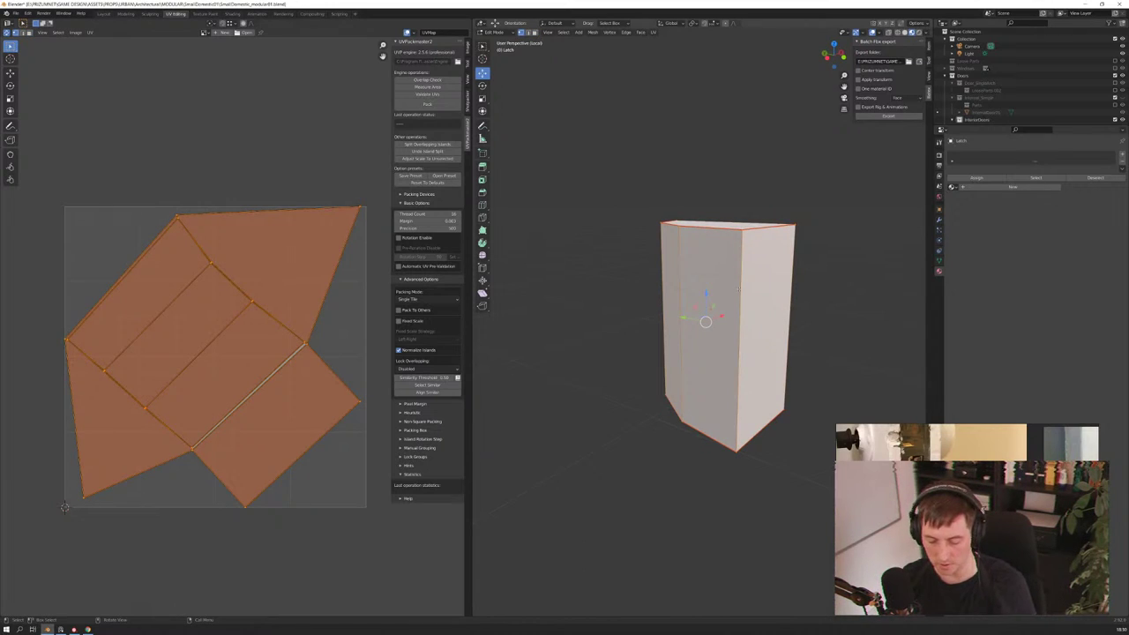
{"action": "key", "text": "m"}
{"action": "left_click", "coordinate": [693, 304]}
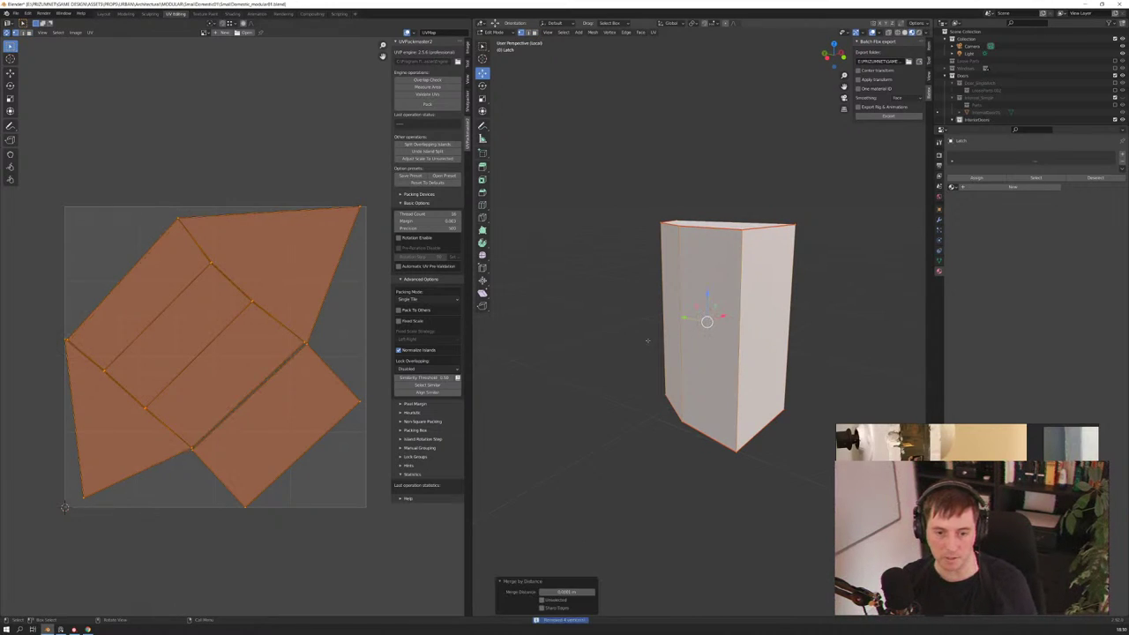
{"action": "key", "text": "r"}
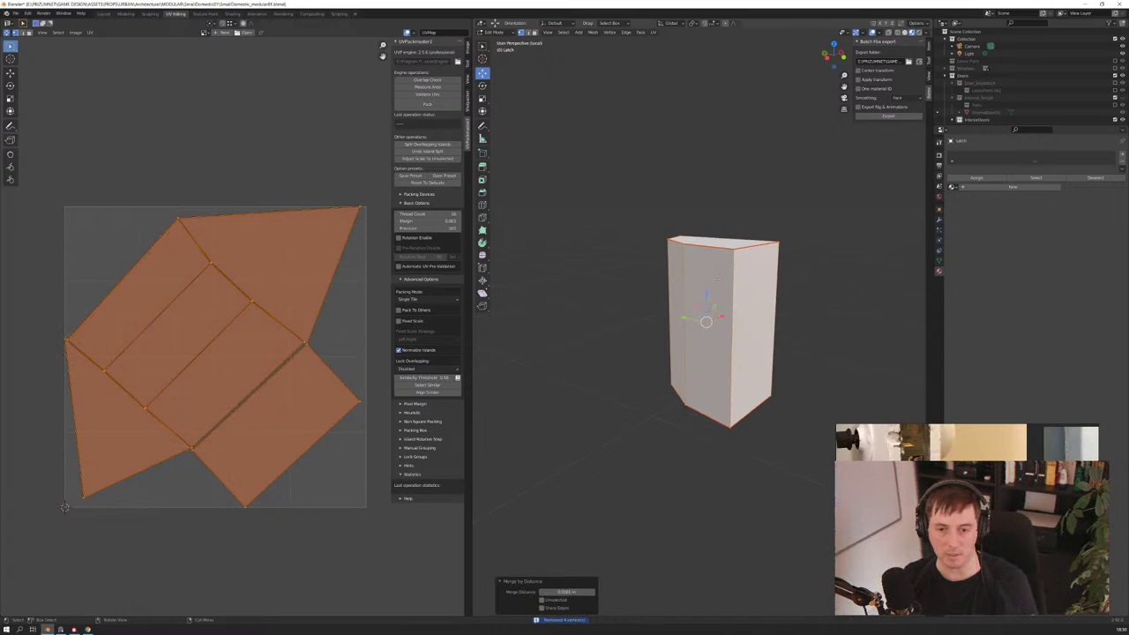
{"action": "key", "text": "Escape"}
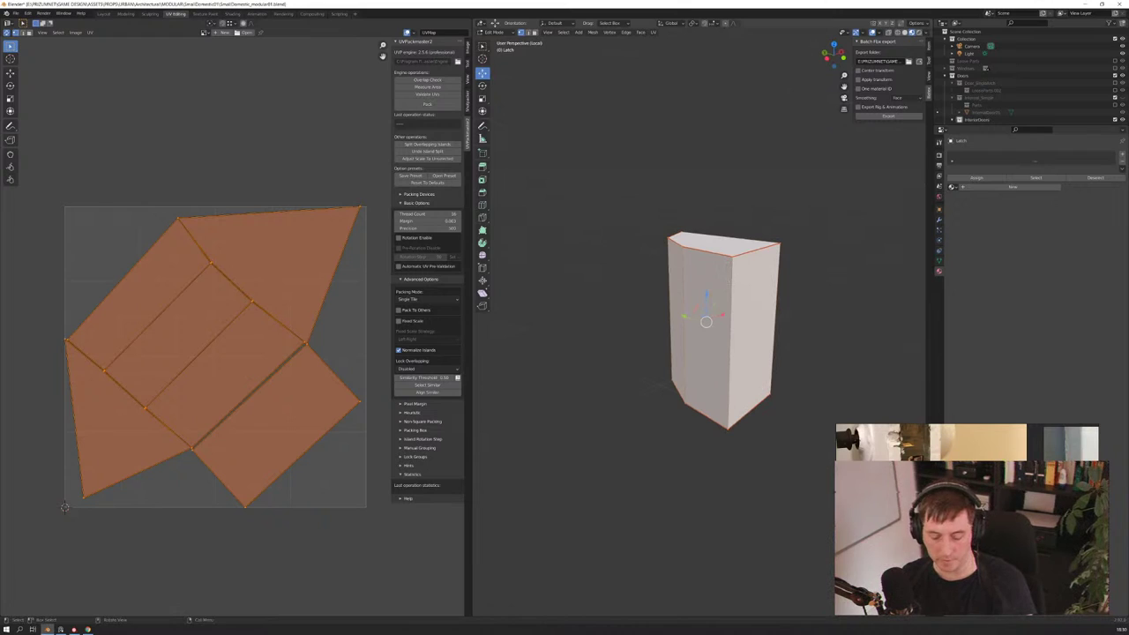
{"action": "key", "text": "u"}
{"action": "left_click", "coordinate": [722, 281]}
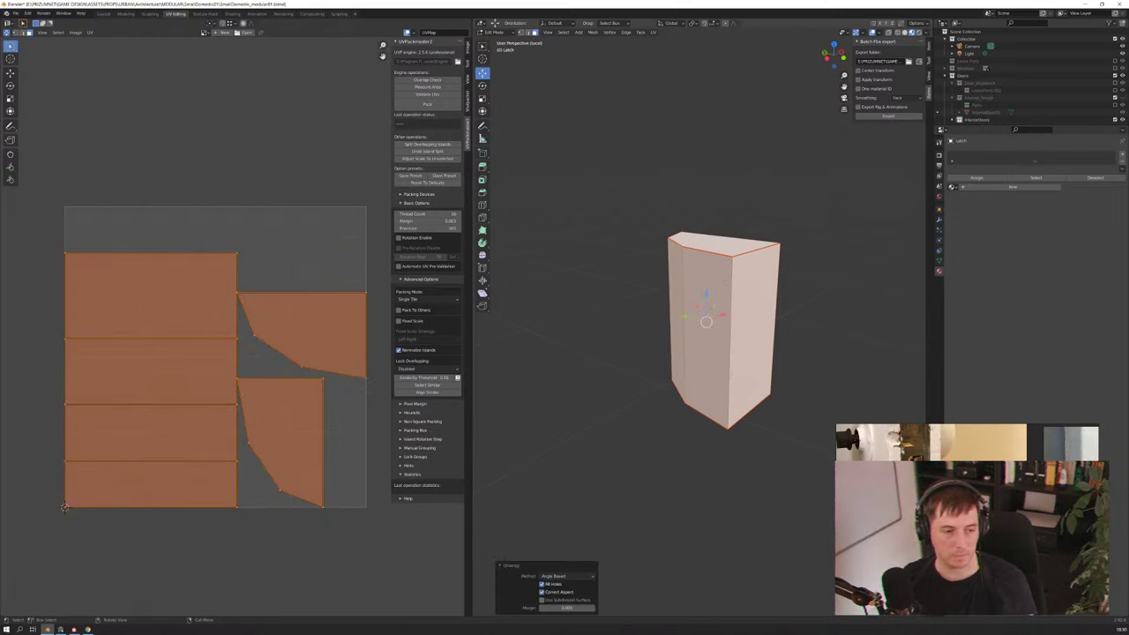
Mark seams around the latch's top face and unwrap it into side strips with caps
{"action": "middle_click_drag", "start_coordinate": [725, 280], "coordinate": [743, 272]}
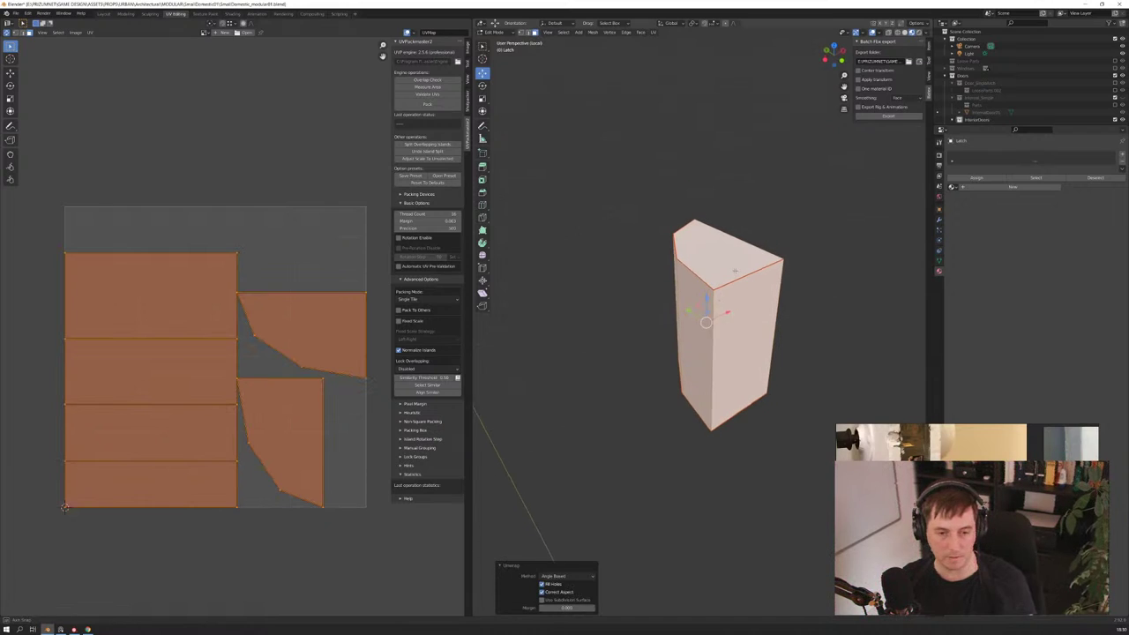
{"action": "left_click", "coordinate": [751, 275]}
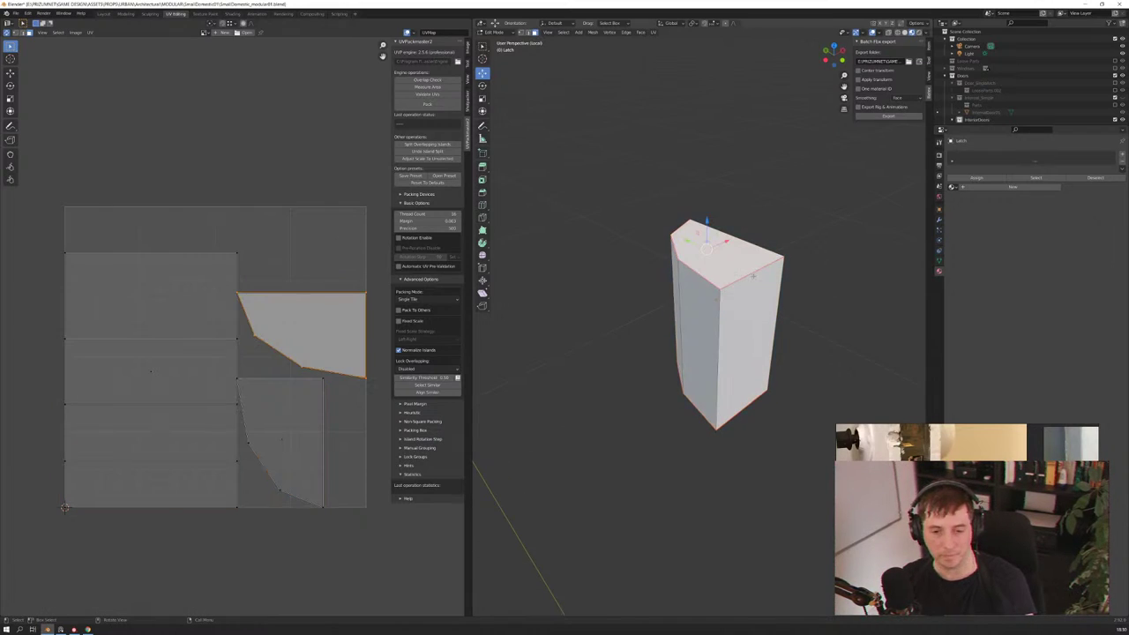
{"action": "left_click", "coordinate": [743, 408], "text": "shift"}
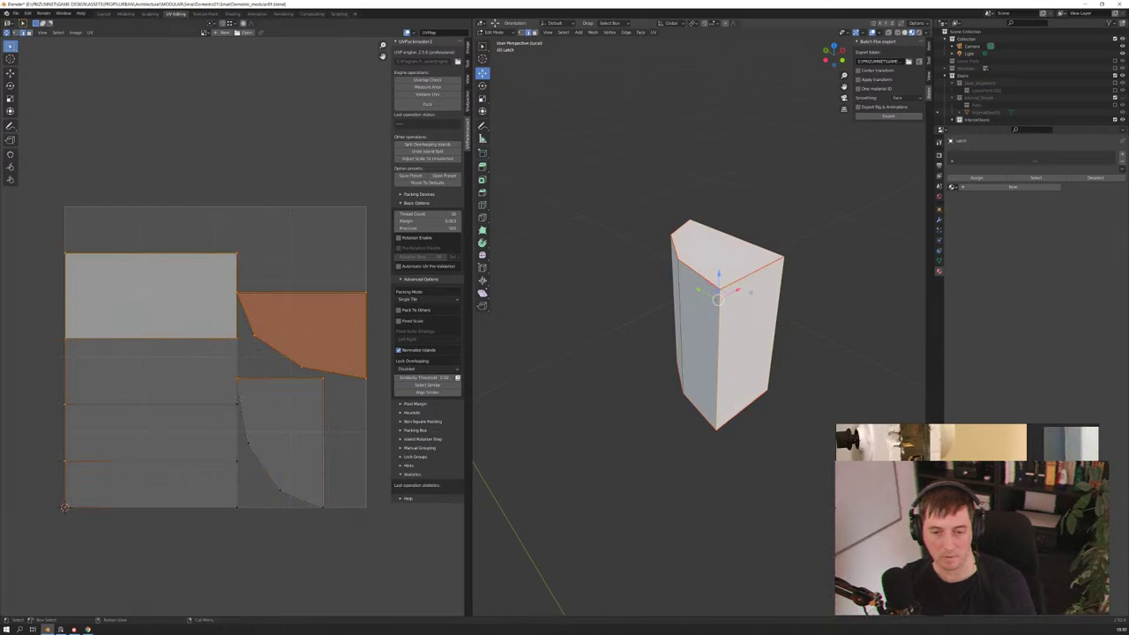
{"action": "left_click", "coordinate": [754, 271]}
{"action": "right_click", "coordinate": [745, 411]}
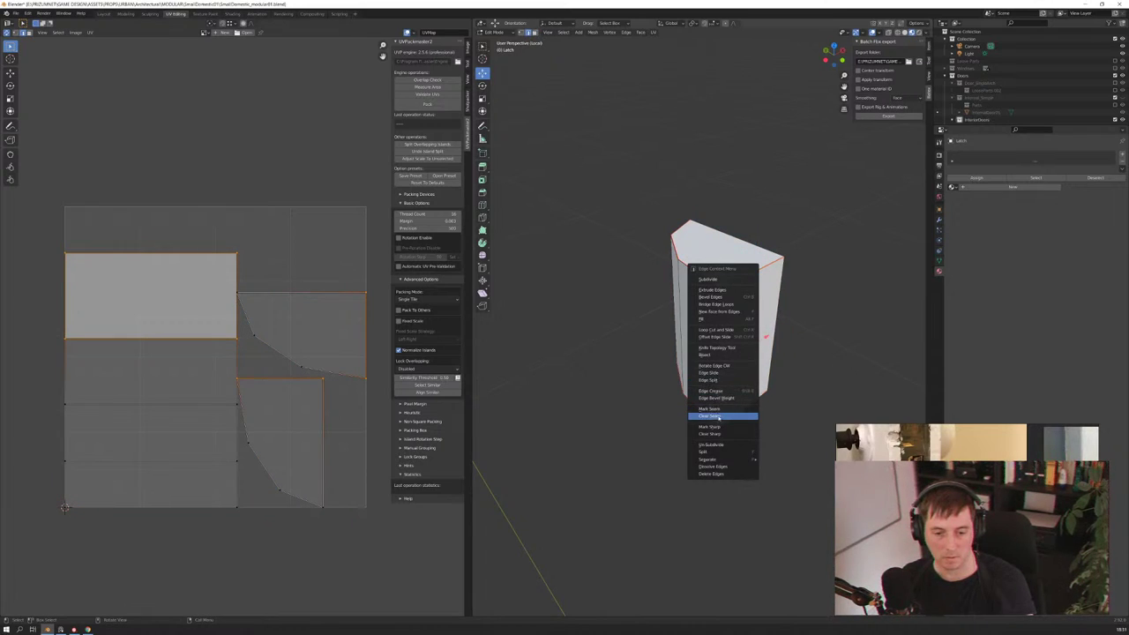
{"action": "left_click", "coordinate": [729, 409]}
{"action": "key", "text": "u"}
{"action": "left_click", "coordinate": [729, 328]}
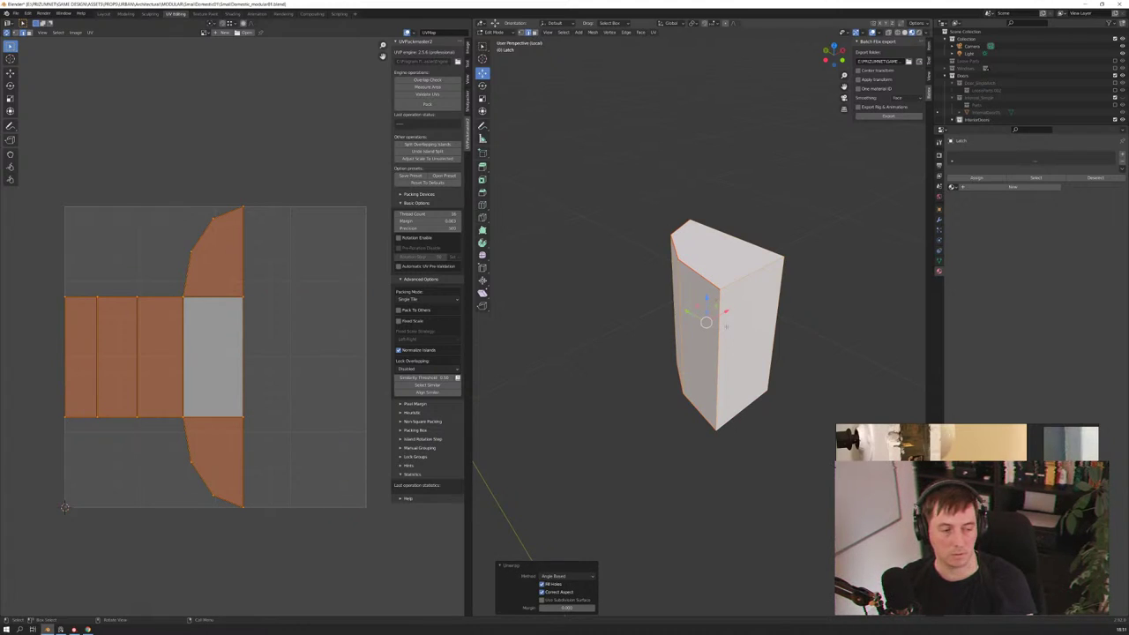
Deselect everything and inspect the latch's new unwrap from another angle
{"action": "middle_click_drag", "start_coordinate": [706, 322], "coordinate": [705, 323]}
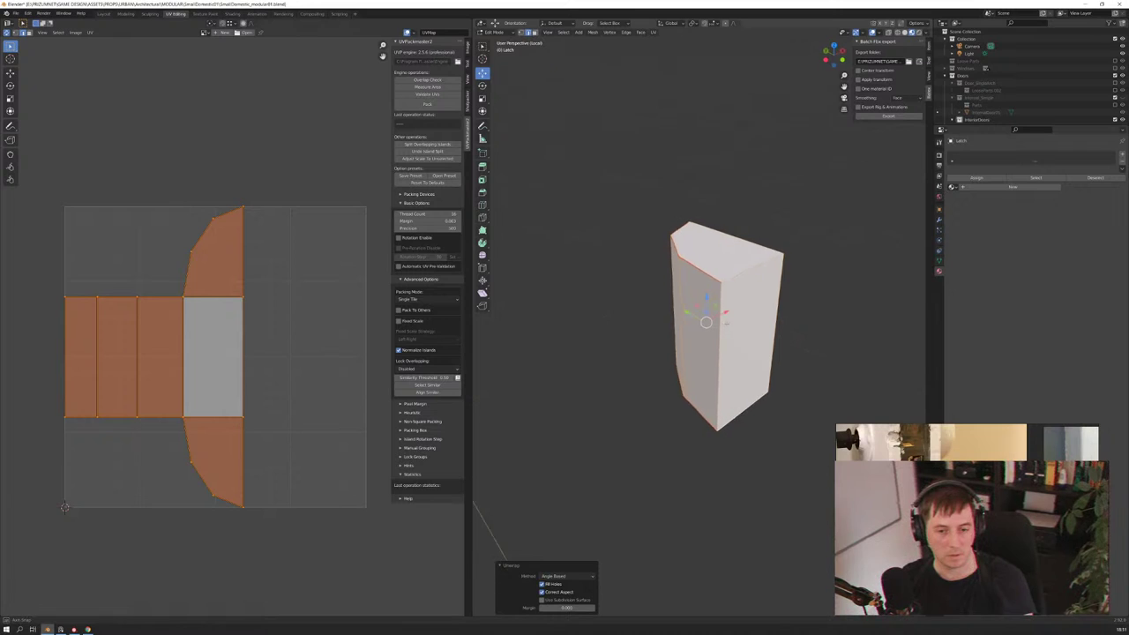
{"action": "scroll", "coordinate": [706, 323], "scroll_direction": "up", "scroll_amount": 2}
{"action": "scroll", "coordinate": [705, 323], "scroll_direction": "down", "scroll_amount": 3}
{"action": "scroll", "coordinate": [706, 323], "scroll_direction": "up", "scroll_amount": 3}
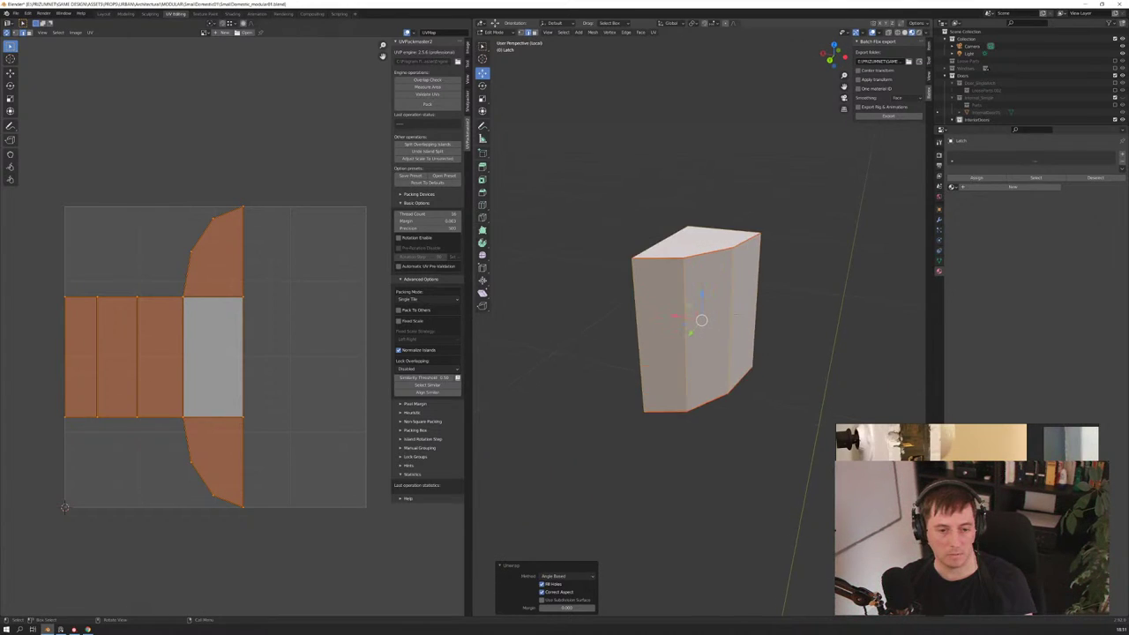
{"action": "scroll", "coordinate": [701, 257], "scroll_direction": "up", "scroll_amount": 4}
{"action": "key", "text": "alt+a"}
{"action": "scroll", "coordinate": [701, 257], "scroll_direction": "down", "scroll_amount": 5}
{"action": "scroll", "coordinate": [702, 257], "scroll_direction": "down", "scroll_amount": 4}
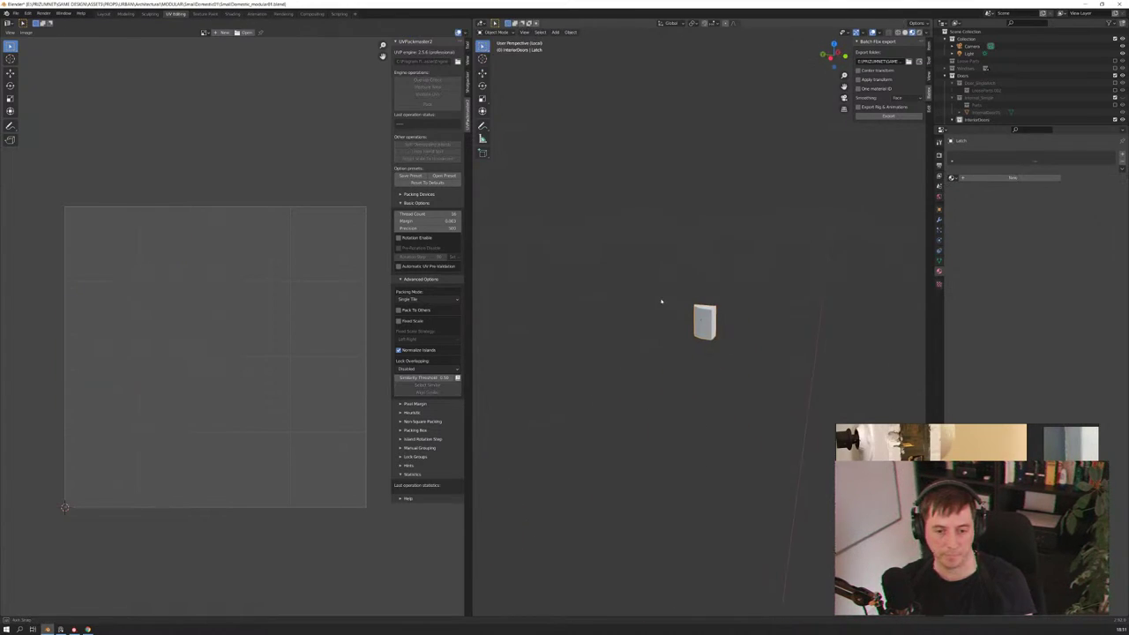
Leave latch editing, exit the isolated view and select the door object
{"action": "key", "text": "Tab"}
{"action": "key", "text": "KP_Divide"}
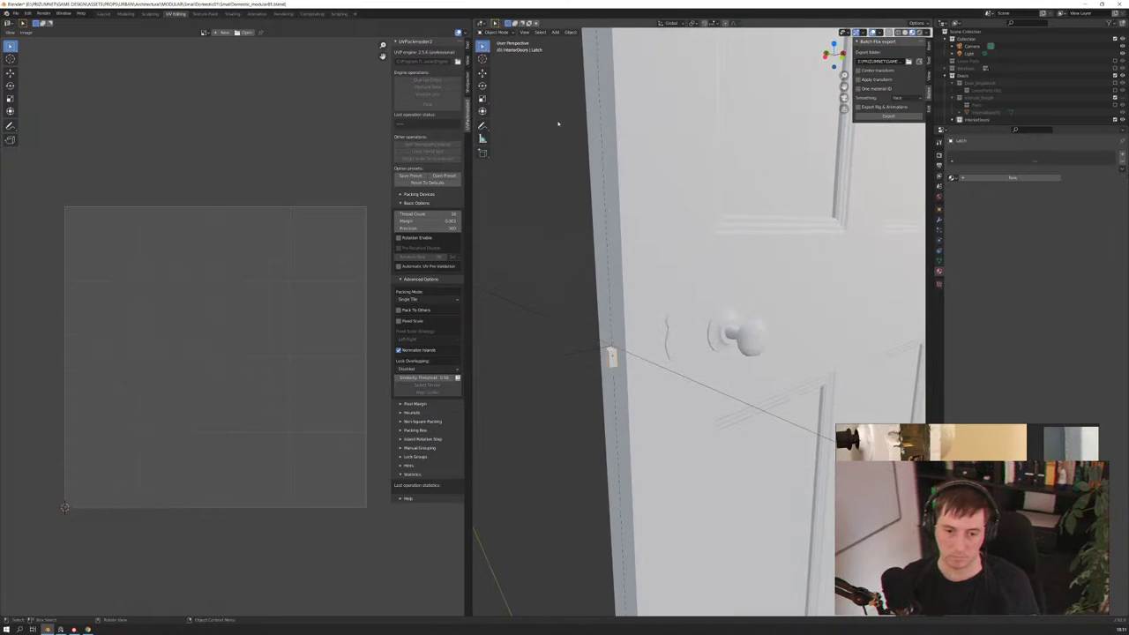
{"action": "left_click", "coordinate": [699, 307]}
{"action": "scroll", "coordinate": [705, 283], "scroll_direction": "down", "scroll_amount": 2}
{"action": "scroll", "coordinate": [715, 255], "scroll_direction": "down", "scroll_amount": 2}
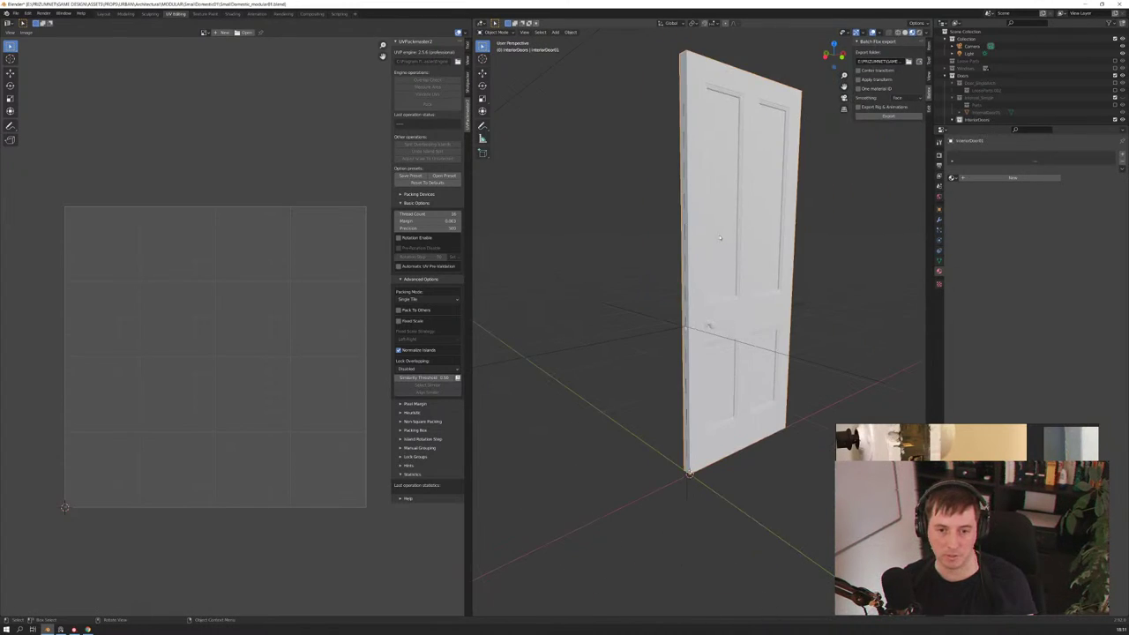
{"action": "scroll", "coordinate": [731, 216], "scroll_direction": "down", "scroll_amount": 2}
{"action": "scroll", "coordinate": [730, 216], "scroll_direction": "down", "scroll_amount": 2}
Unwrap all of InteriorDoor01's geometry using the Conformal method
{"action": "key", "text": "Tab"}
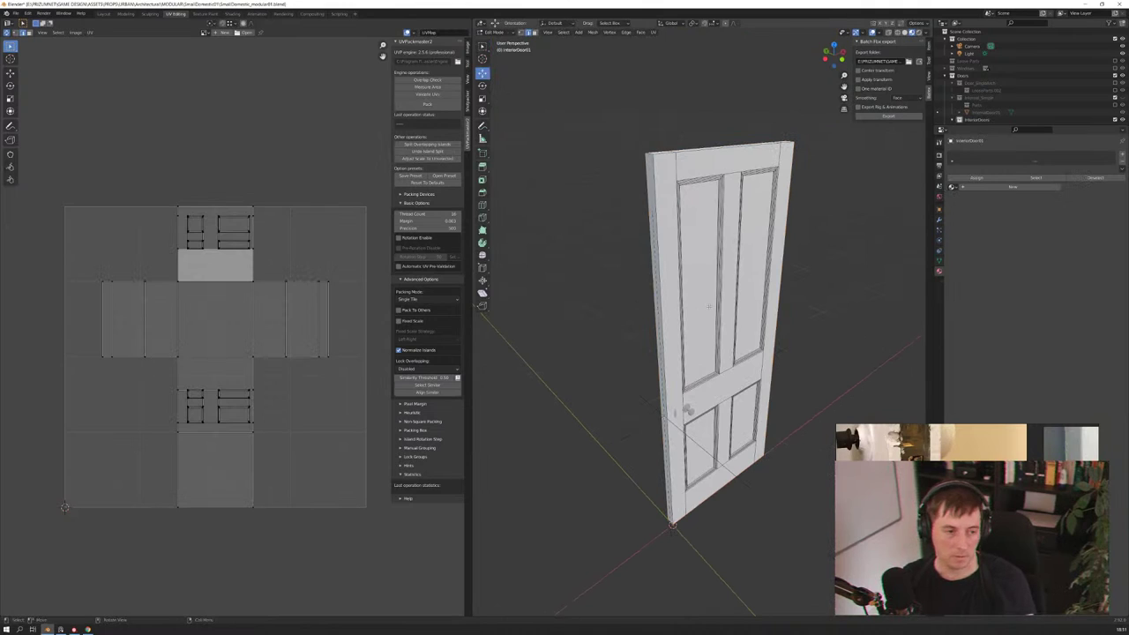
{"action": "key", "text": "a"}
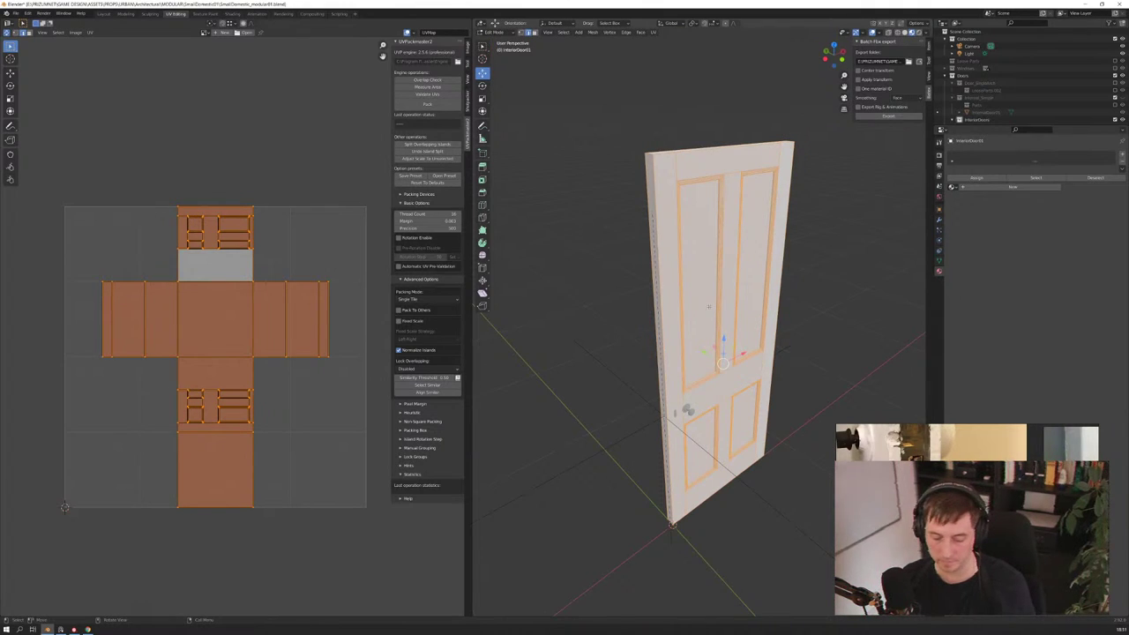
{"action": "key", "text": "u"}
{"action": "left_click", "coordinate": [708, 307]}
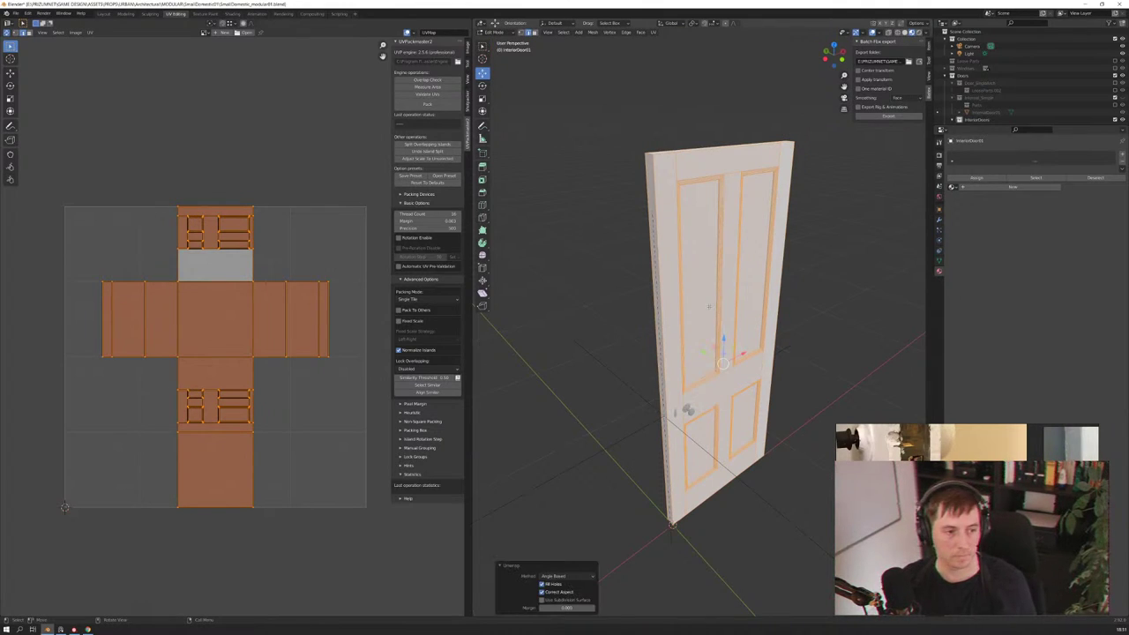
{"action": "left_click", "coordinate": [565, 576]}
{"action": "left_click", "coordinate": [555, 592]}
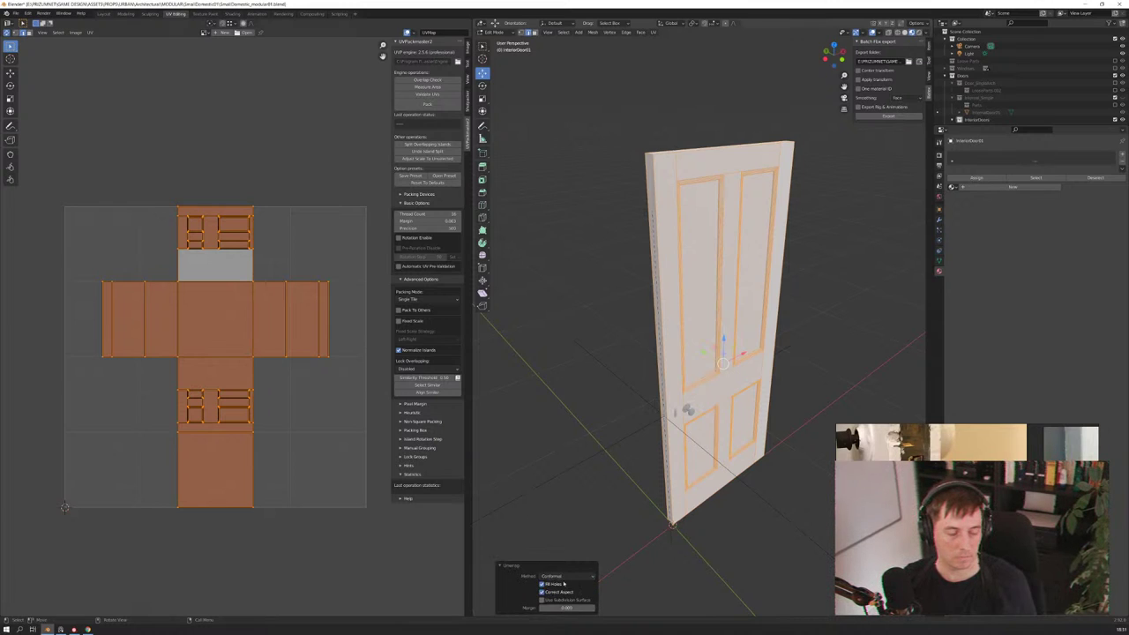
{"action": "scroll", "coordinate": [205, 414], "scroll_direction": "up", "scroll_amount": 5}
{"action": "scroll", "coordinate": [206, 413], "scroll_direction": "up", "scroll_amount": 3}
{"action": "scroll", "coordinate": [196, 200], "scroll_direction": "down", "scroll_amount": 4}
{"action": "scroll", "coordinate": [197, 201], "scroll_direction": "down", "scroll_amount": 2}
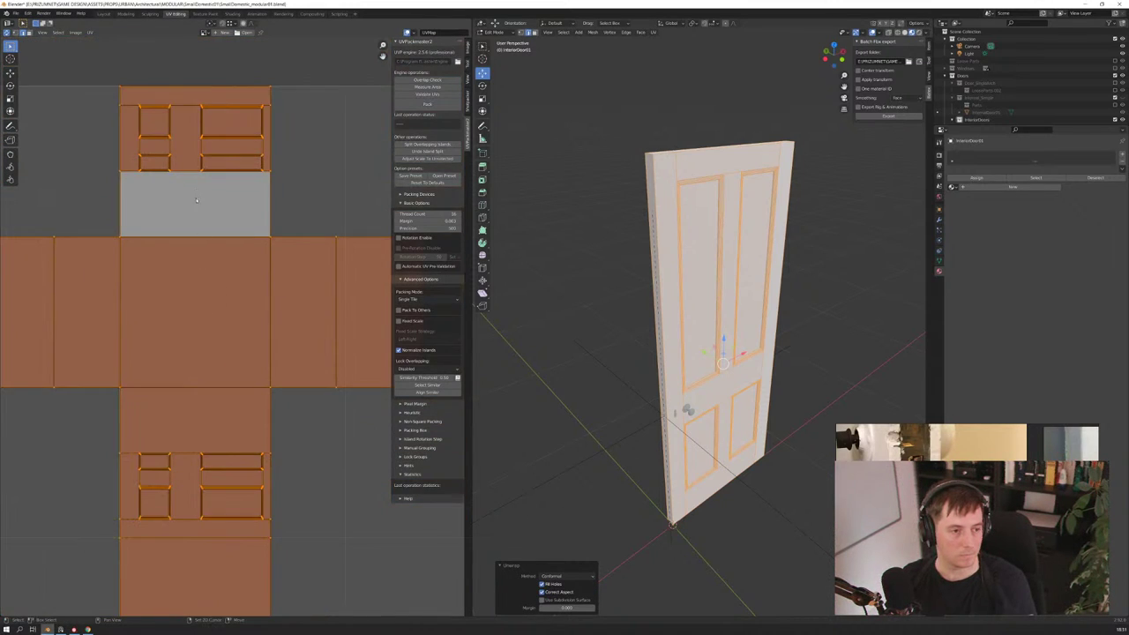
{"action": "middle_click_drag", "start_coordinate": [197, 200], "coordinate": [244, 302]}
{"action": "scroll", "coordinate": [244, 302], "scroll_direction": "up", "scroll_amount": 6}
{"action": "scroll", "coordinate": [245, 303], "scroll_direction": "down", "scroll_amount": 3}
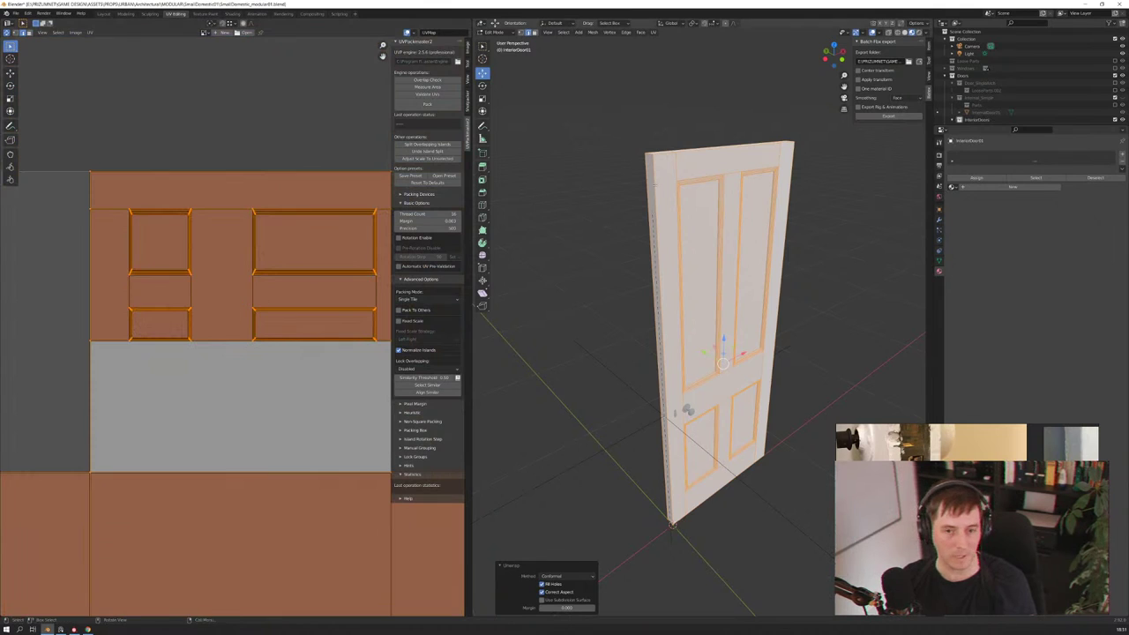
Orbit around the door from a low side angle, to the front, then edge-on
{"action": "middle_click_drag", "start_coordinate": [723, 291], "coordinate": [692, 252]}
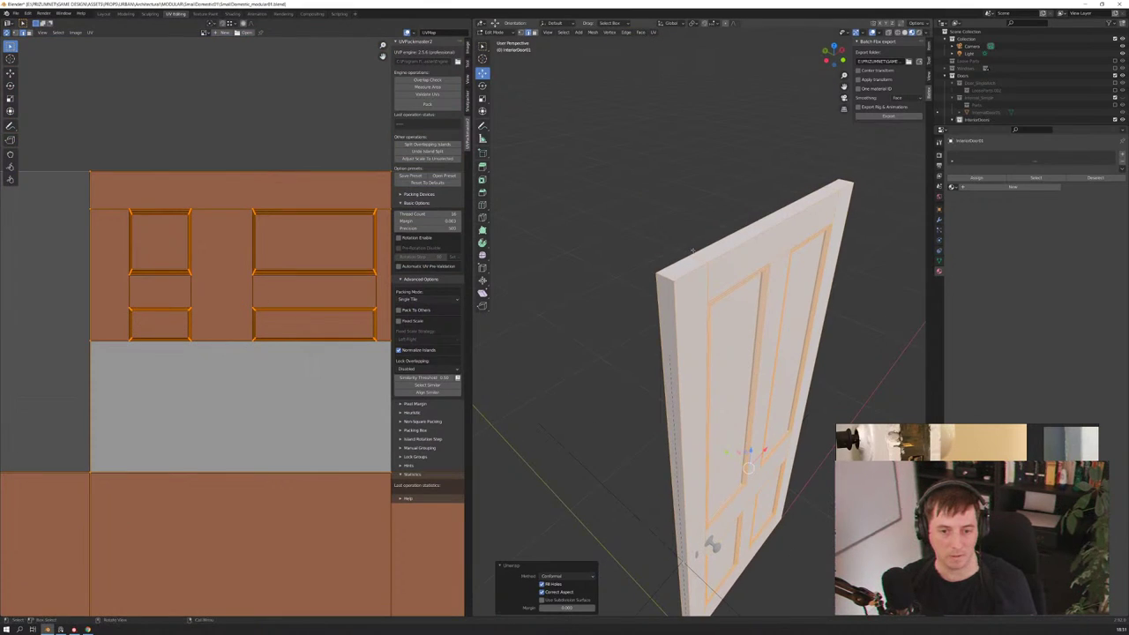
{"action": "middle_click_drag", "start_coordinate": [694, 251], "coordinate": [697, 251]}
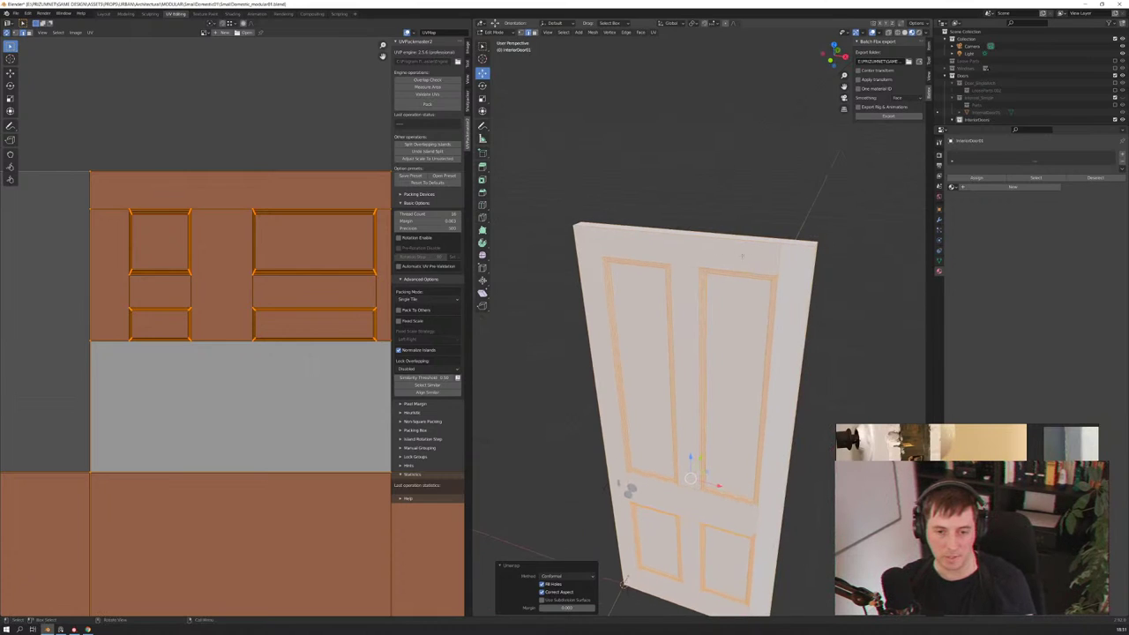
{"action": "mouse_move", "coordinate": [742, 256]}
{"action": "middle_mouse_down"}
{"action": "mouse_move", "coordinate": [715, 297]}
{"action": "mouse_move", "coordinate": [702, 298]}
{"action": "middle_mouse_up"}
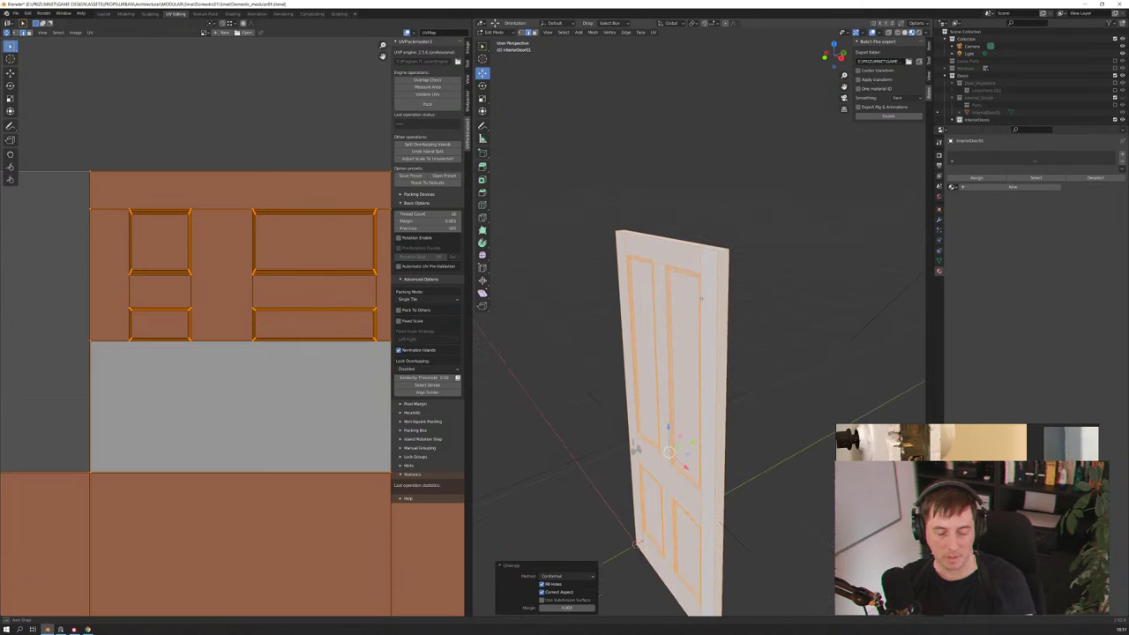
{"action": "mouse_move", "coordinate": [702, 298]}
{"action": "middle_mouse_down"}
{"action": "mouse_move", "coordinate": [838, 308]}
{"action": "mouse_move", "coordinate": [802, 250]}
{"action": "middle_mouse_up"}
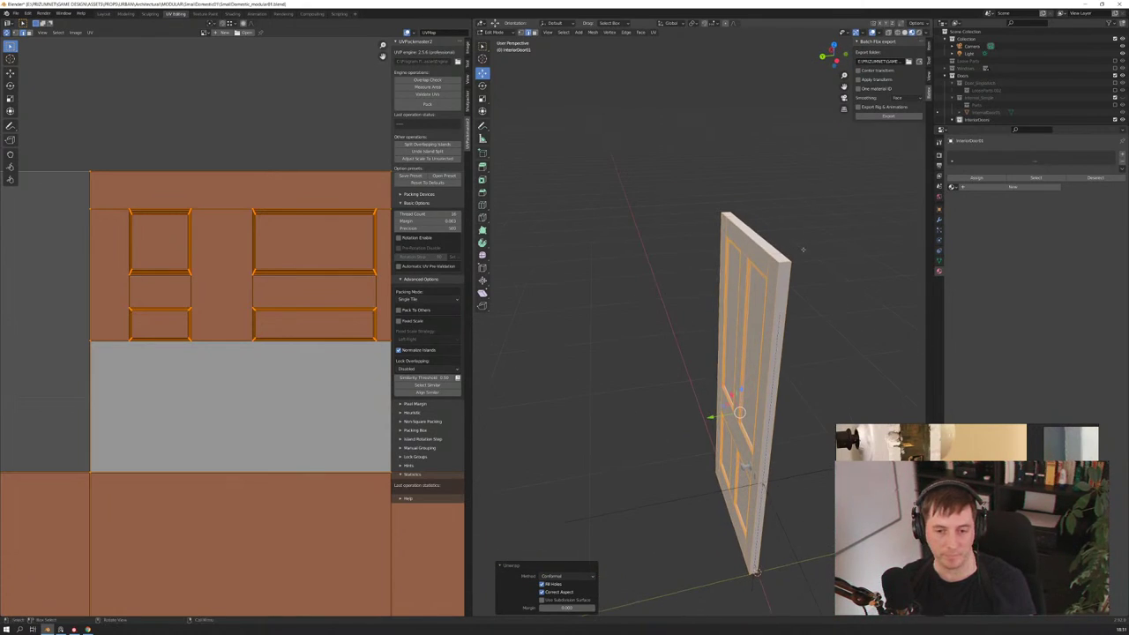
Clear the seam on the door's right vertical edge and unwrap the whole door again
{"action": "left_click", "coordinate": [774, 256]}
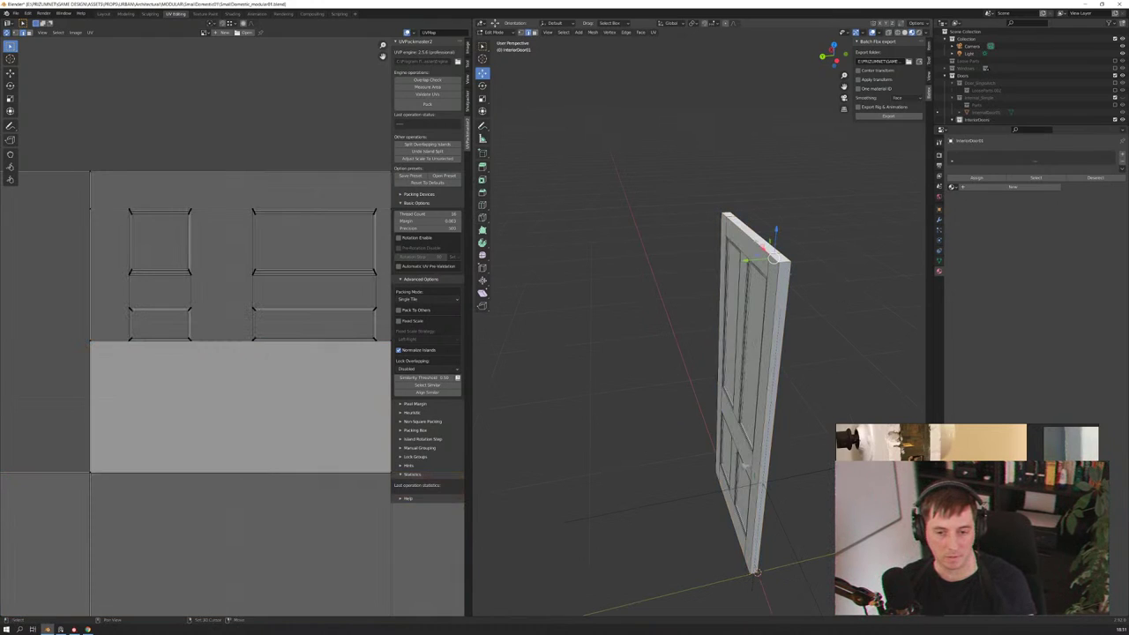
{"action": "left_click", "coordinate": [757, 448]}
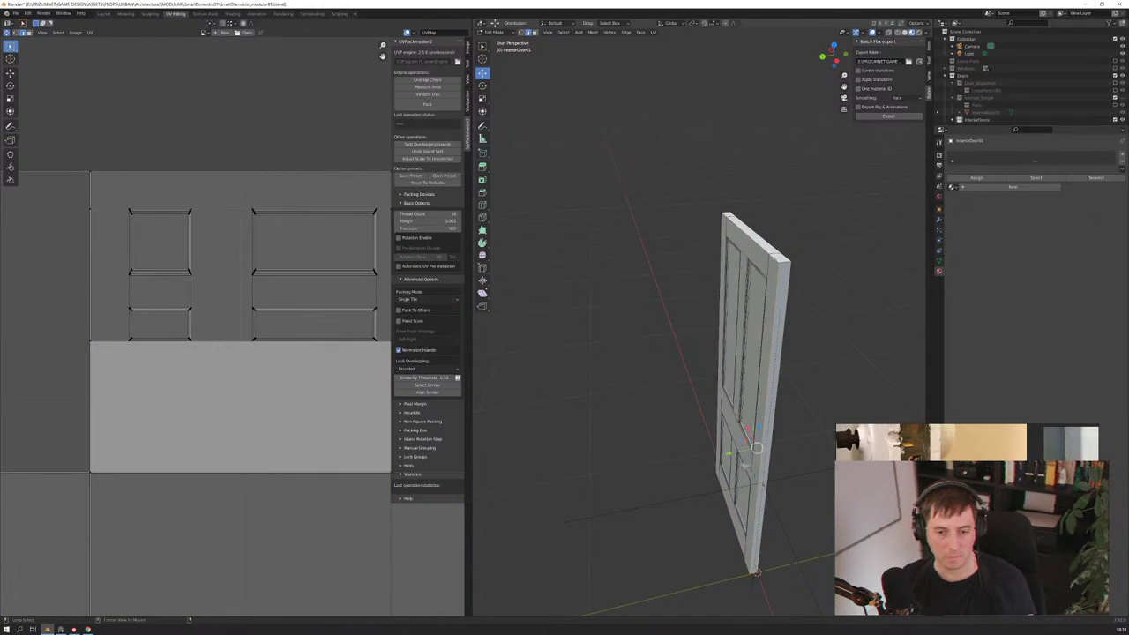
{"action": "middle_click_drag", "start_coordinate": [757, 447], "coordinate": [722, 394]}
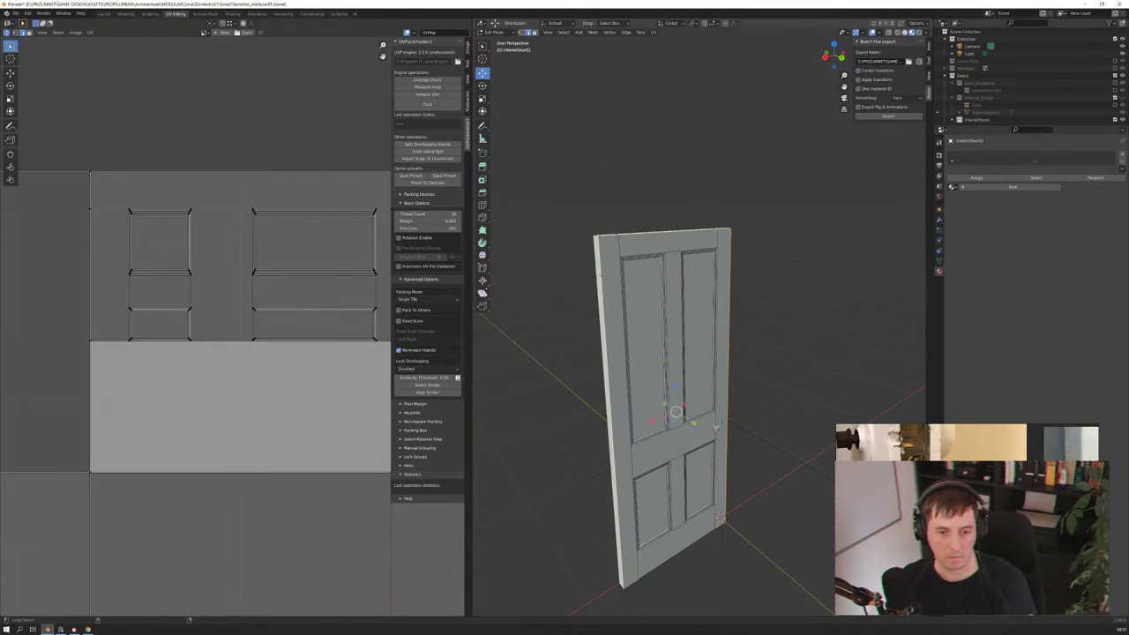
{"action": "middle_click_drag", "start_coordinate": [678, 405], "coordinate": [732, 304]}
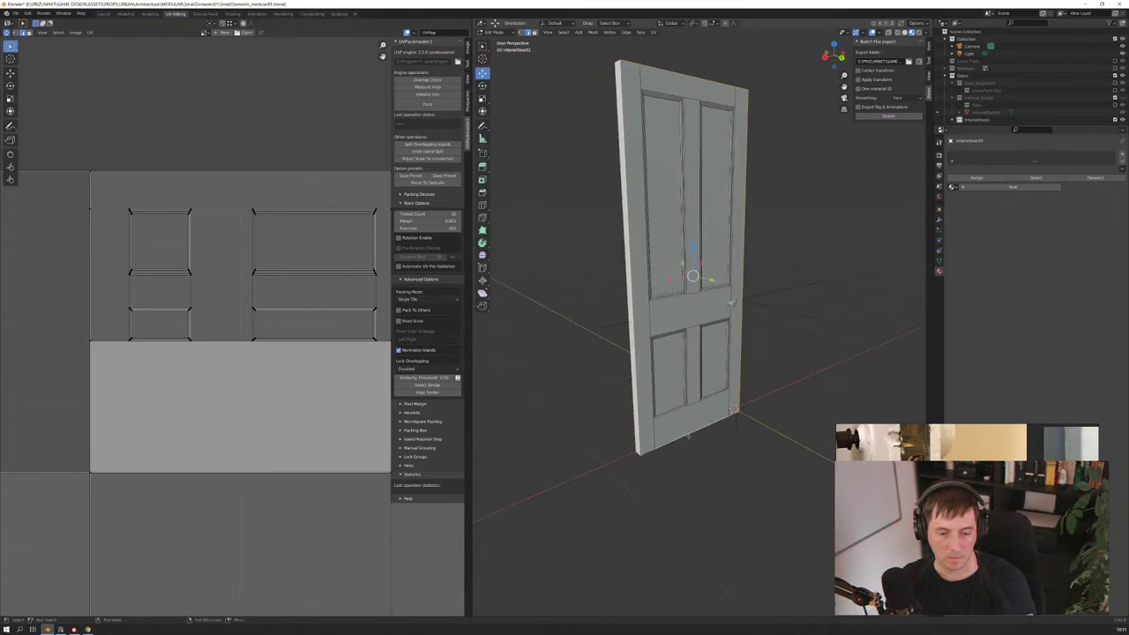
{"action": "right_click", "coordinate": [666, 445]}
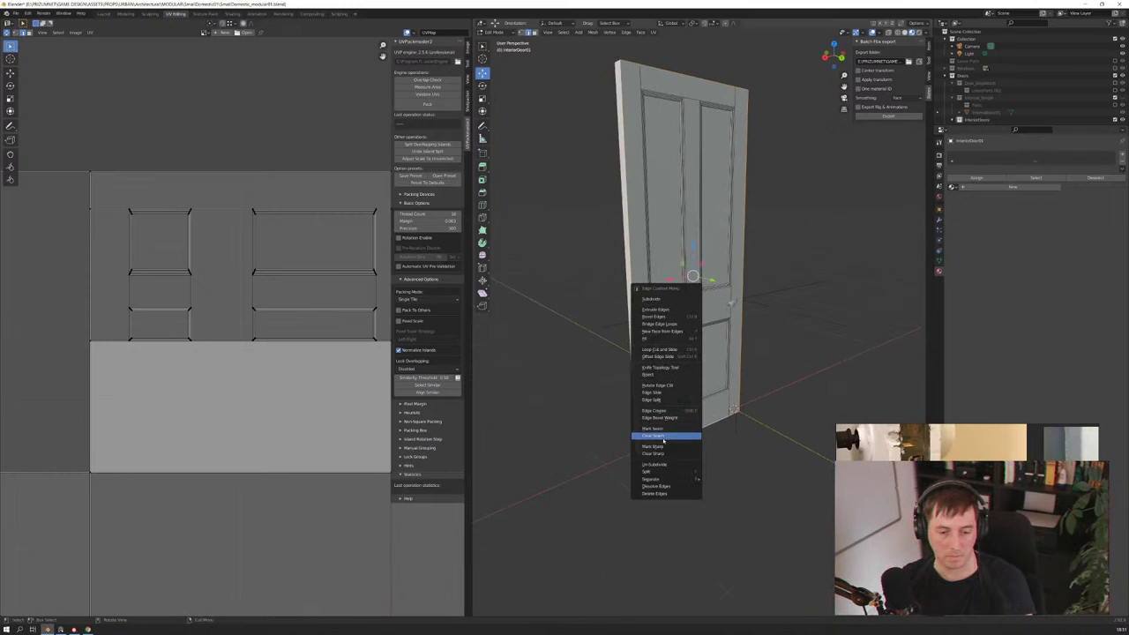
{"action": "key", "text": "Escape"}
{"action": "key", "text": "a"}
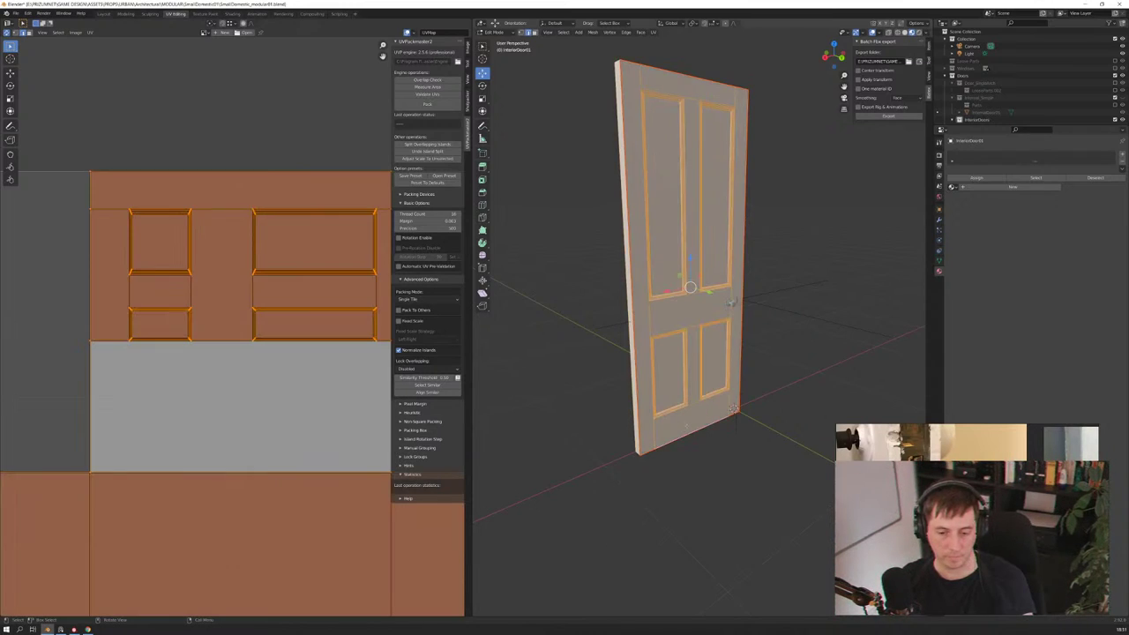
{"action": "key", "text": "u"}
{"action": "left_click", "coordinate": [657, 423]}
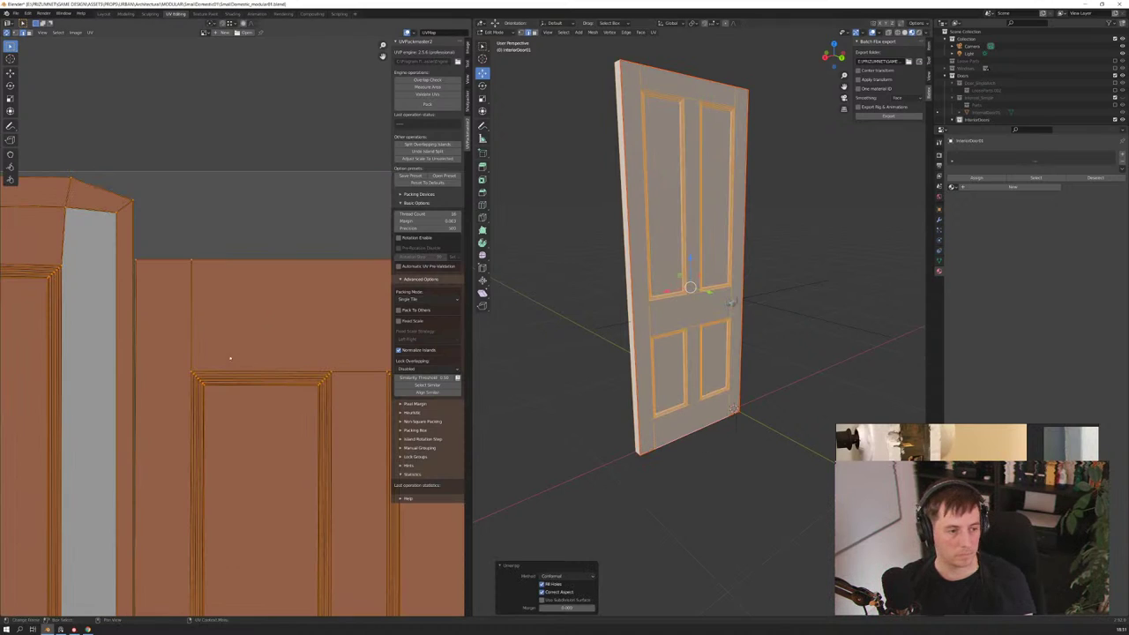
Deselect all door geometry and bring the door's side edge into view
{"action": "scroll", "coordinate": [229, 360], "scroll_direction": "down", "scroll_amount": 4}
{"action": "scroll", "coordinate": [183, 329], "scroll_direction": "up", "scroll_amount": 2}
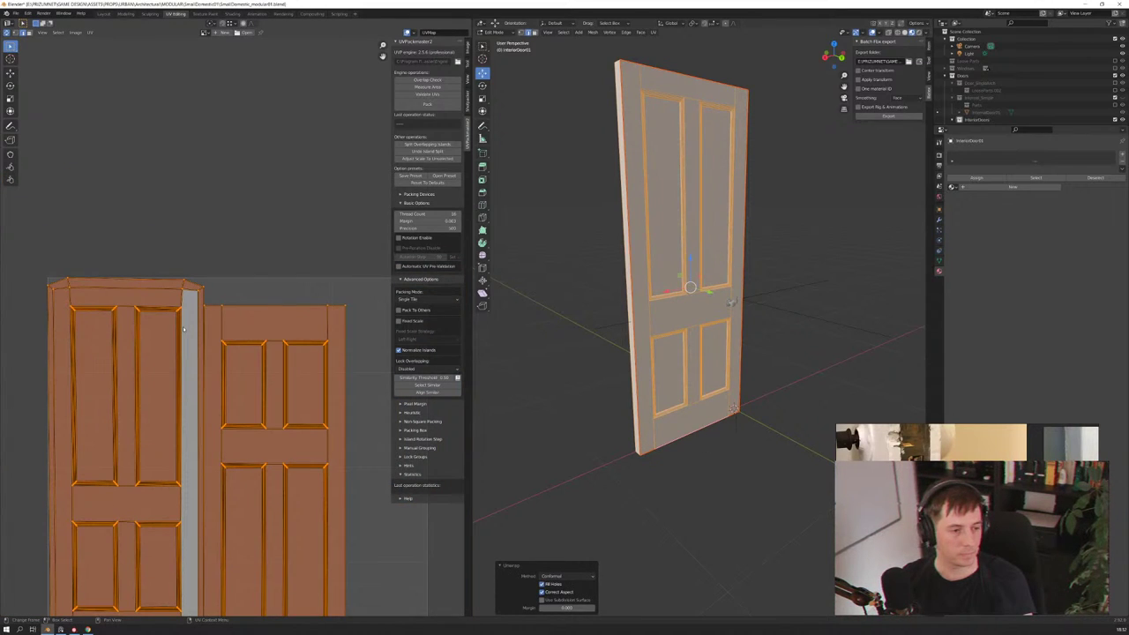
{"action": "middle_click_drag", "start_coordinate": [750, 326], "coordinate": [882, 366]}
{"action": "key", "text": "alt+a"}
{"action": "middle_click_drag", "start_coordinate": [794, 352], "coordinate": [865, 291]}
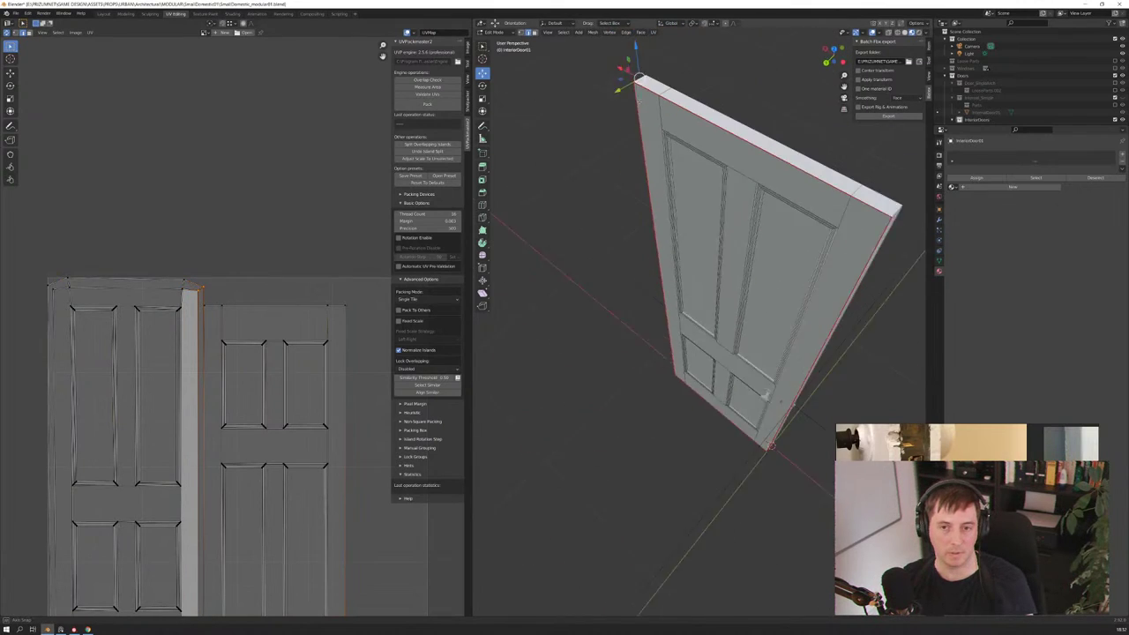
{"action": "middle_click_drag", "start_coordinate": [737, 481], "coordinate": [751, 411]}
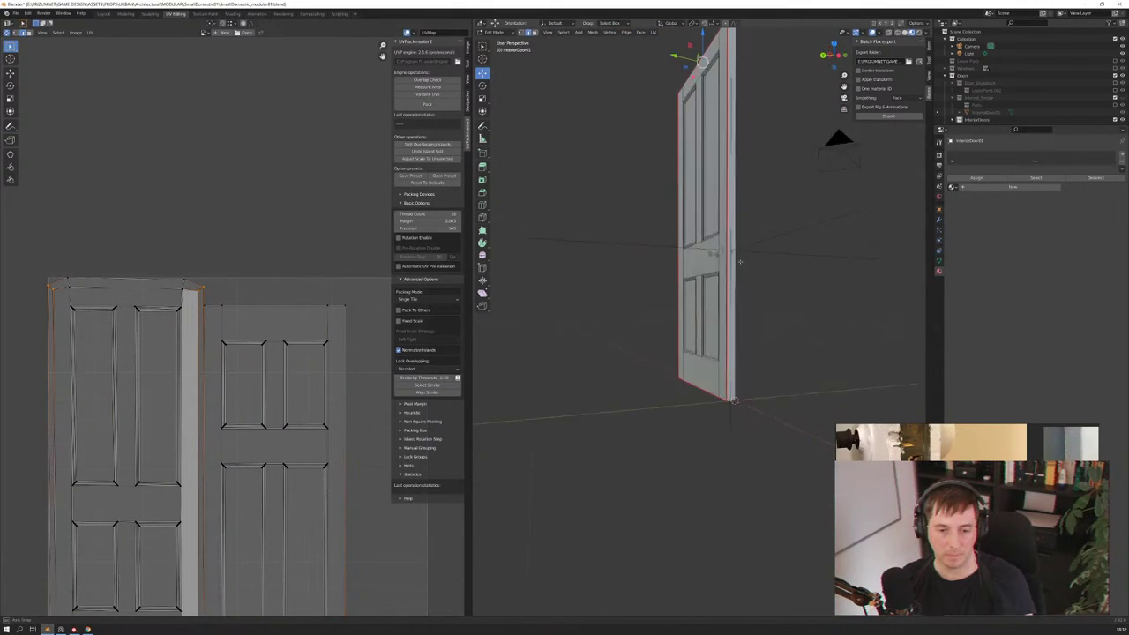
Mark a seam along the door's side edges and unwrap the whole door
{"action": "left_click", "coordinate": [750, 411], "text": "shift"}
{"action": "left_click", "coordinate": [686, 477], "text": "shift"}
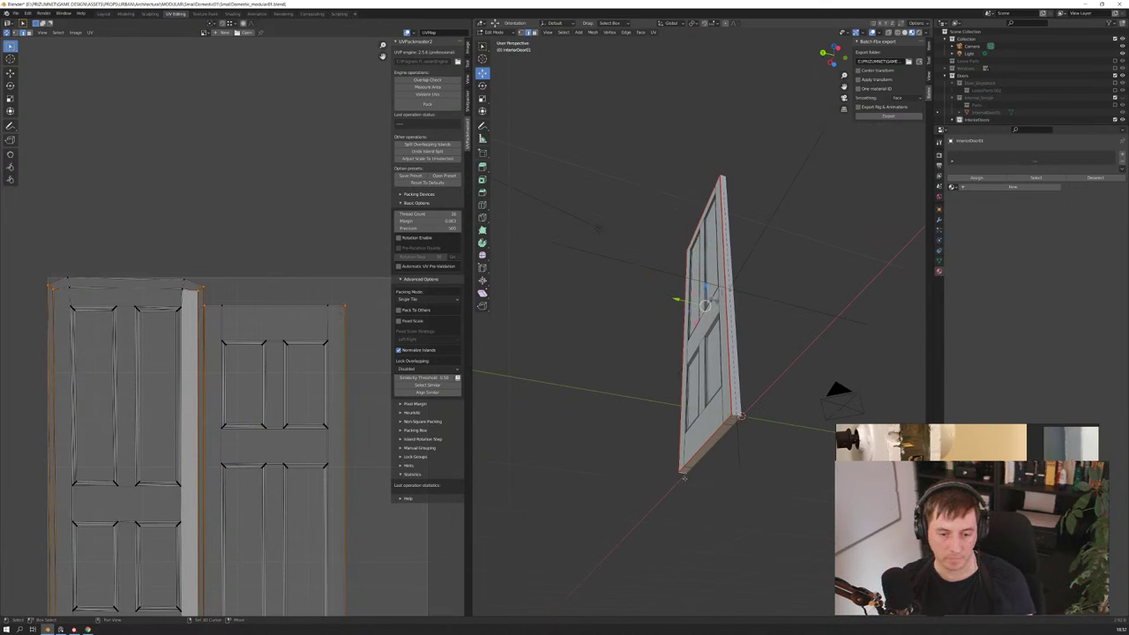
{"action": "right_click", "coordinate": [669, 457]}
{"action": "left_click", "coordinate": [669, 475]}
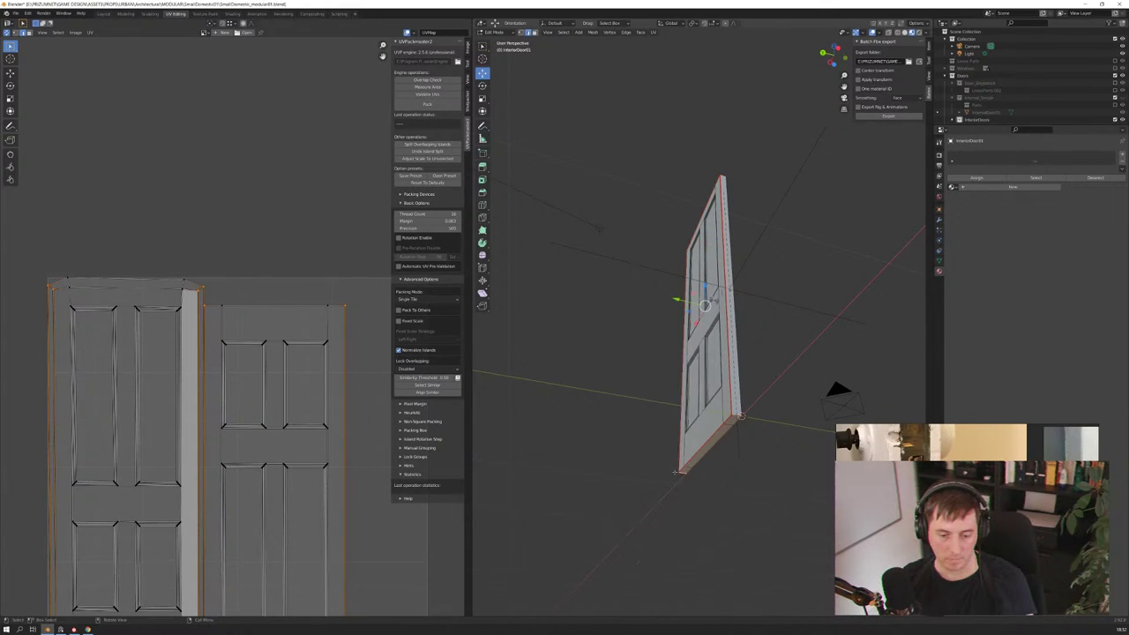
{"action": "key", "text": "a"}
{"action": "key", "text": "u"}
{"action": "left_click", "coordinate": [721, 424]}
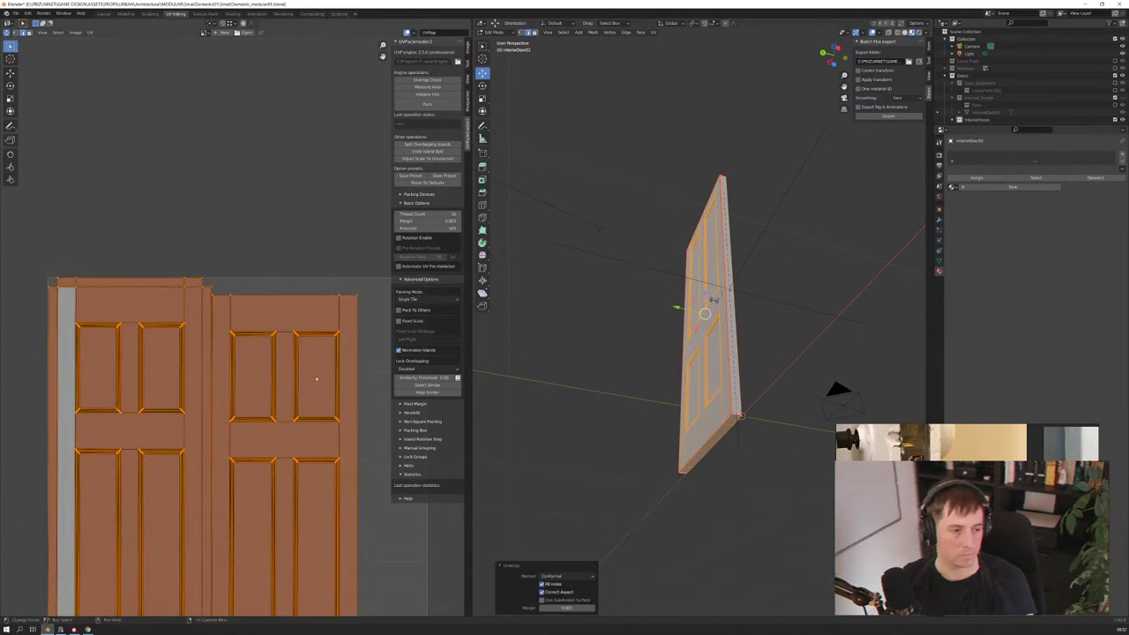
Frame both door UV islands and view the door up close from the front
{"action": "scroll", "coordinate": [240, 379], "scroll_direction": "down", "scroll_amount": 2}
{"action": "scroll", "coordinate": [240, 379], "scroll_direction": "up", "scroll_amount": 2}
{"action": "scroll", "coordinate": [242, 383], "scroll_direction": "up", "scroll_amount": 3}
{"action": "scroll", "coordinate": [243, 386], "scroll_direction": "up", "scroll_amount": 3}
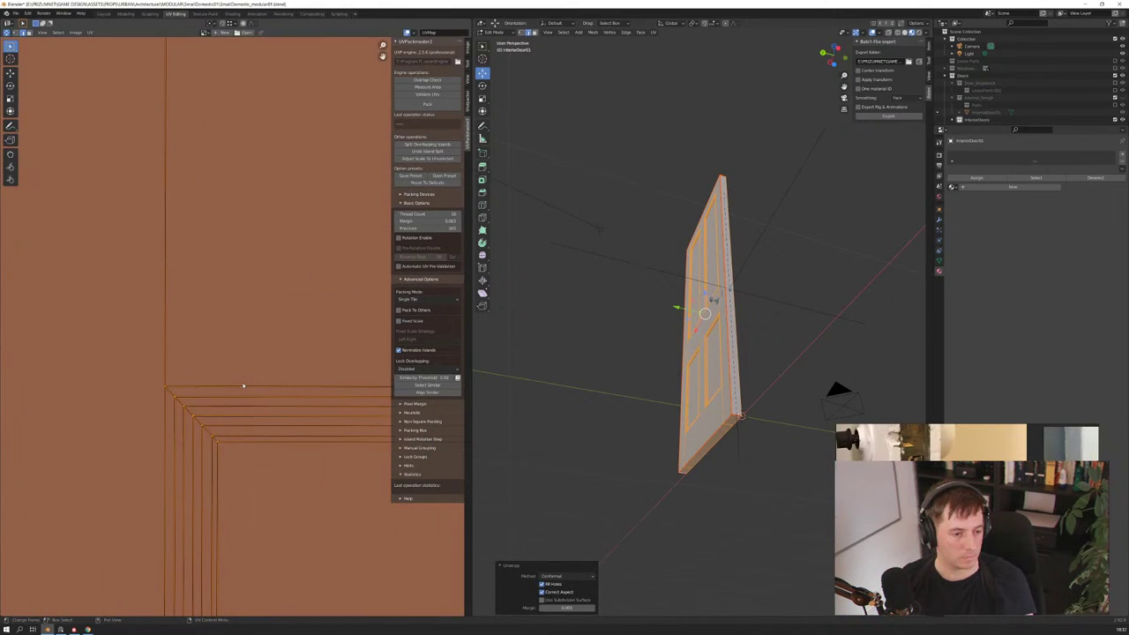
{"action": "scroll", "coordinate": [243, 386], "scroll_direction": "down", "scroll_amount": 1}
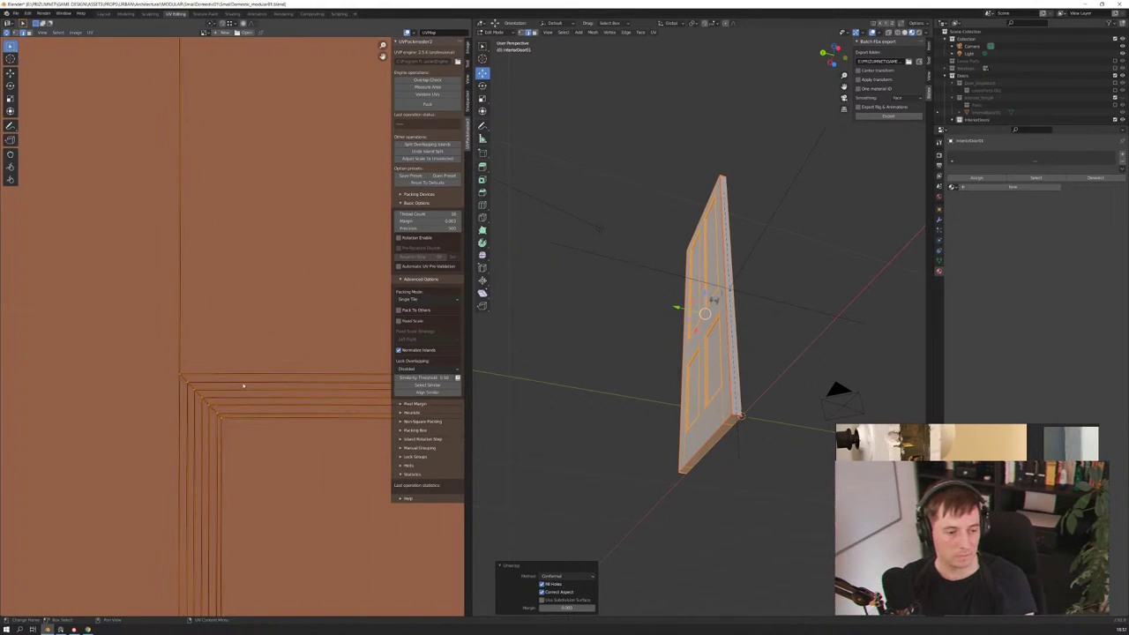
{"action": "scroll", "coordinate": [263, 408], "scroll_direction": "down", "scroll_amount": 3}
{"action": "scroll", "coordinate": [263, 409], "scroll_direction": "down", "scroll_amount": 1}
{"action": "scroll", "coordinate": [262, 412], "scroll_direction": "down", "scroll_amount": 3}
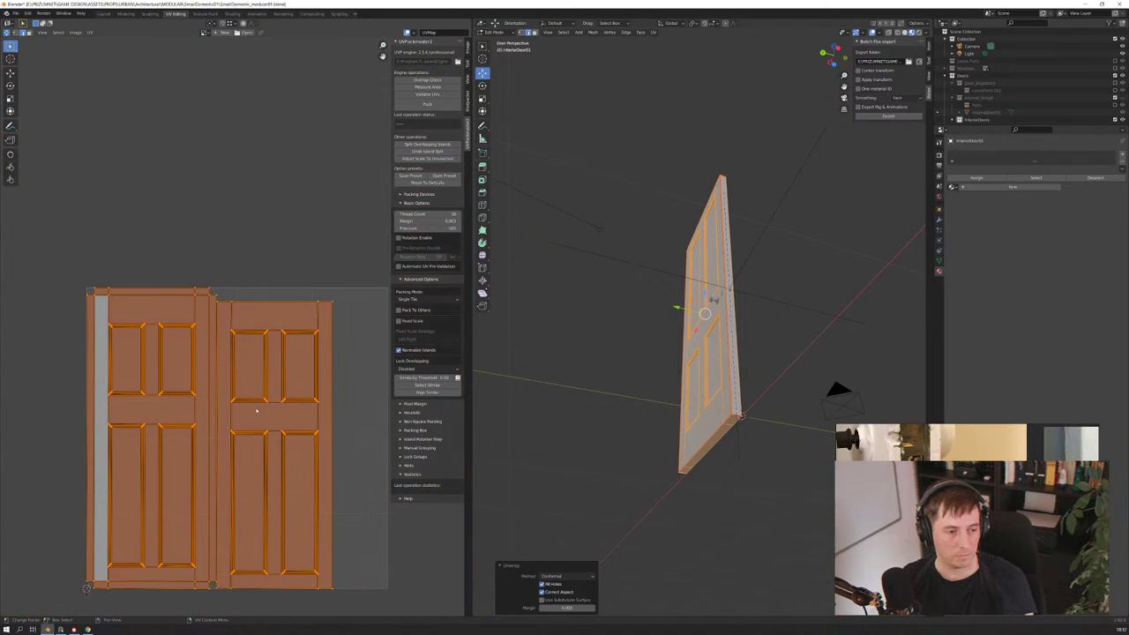
{"action": "mouse_move", "coordinate": [262, 414]}
{"action": "middle_mouse_down"}
{"action": "mouse_move", "coordinate": [294, 335]}
{"action": "mouse_move", "coordinate": [255, 383]}
{"action": "middle_mouse_up"}
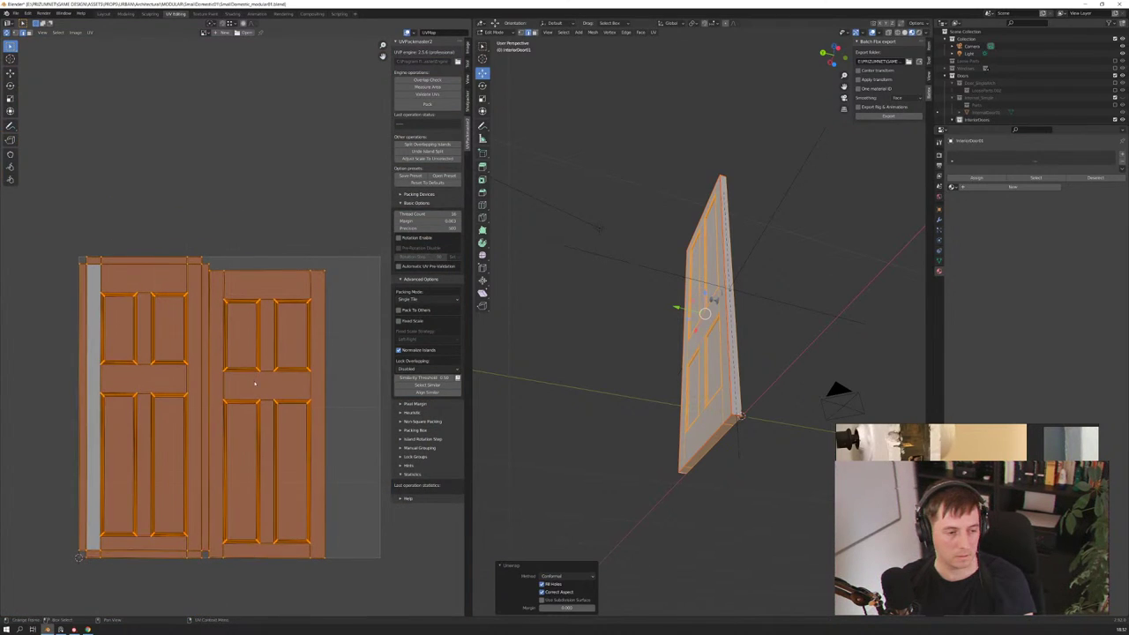
{"action": "scroll", "coordinate": [705, 336], "scroll_direction": "up", "scroll_amount": 5}
{"action": "middle_click_drag", "start_coordinate": [706, 335], "coordinate": [671, 371]}
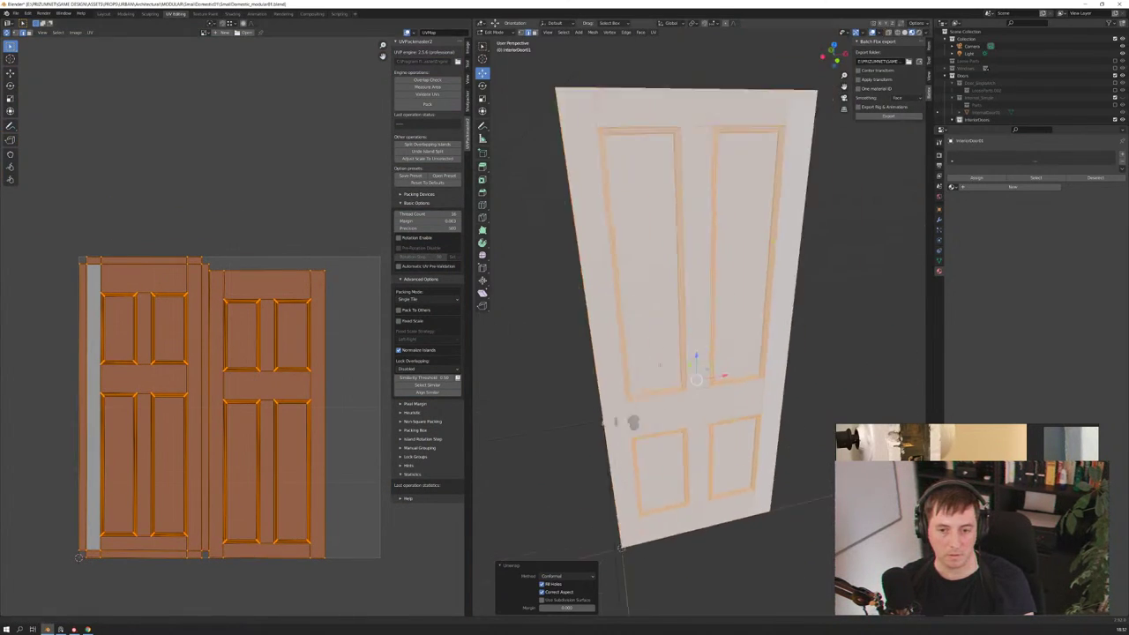
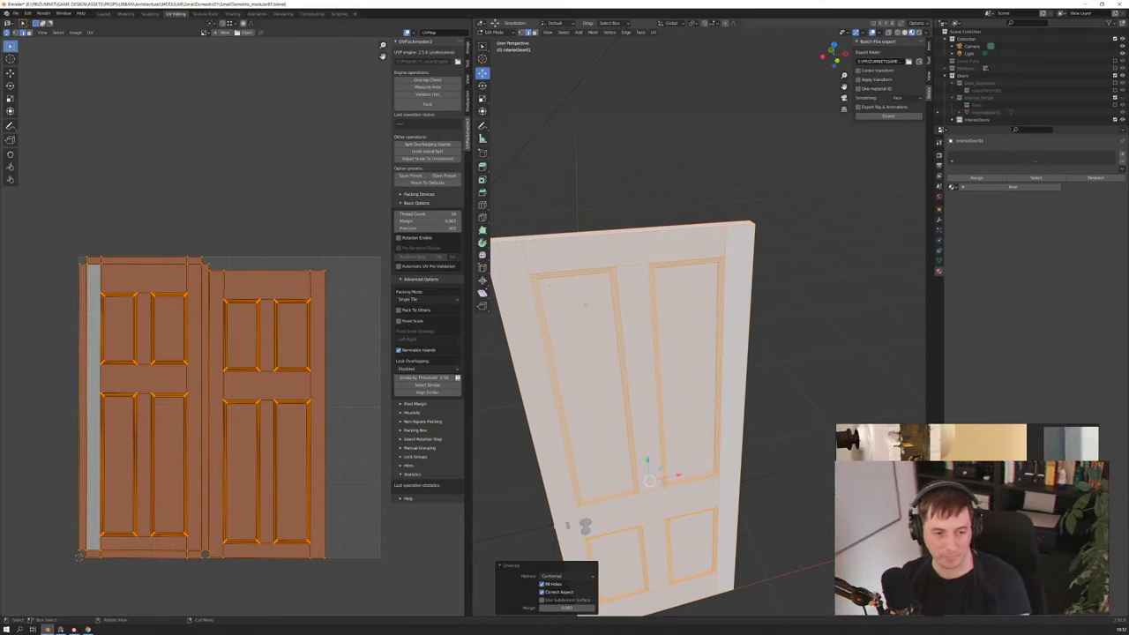
Select just the edge loop along the door's top edge, replacing the face selection
{"action": "middle_click_drag", "start_coordinate": [561, 269], "coordinate": [600, 208], "text": "shift"}
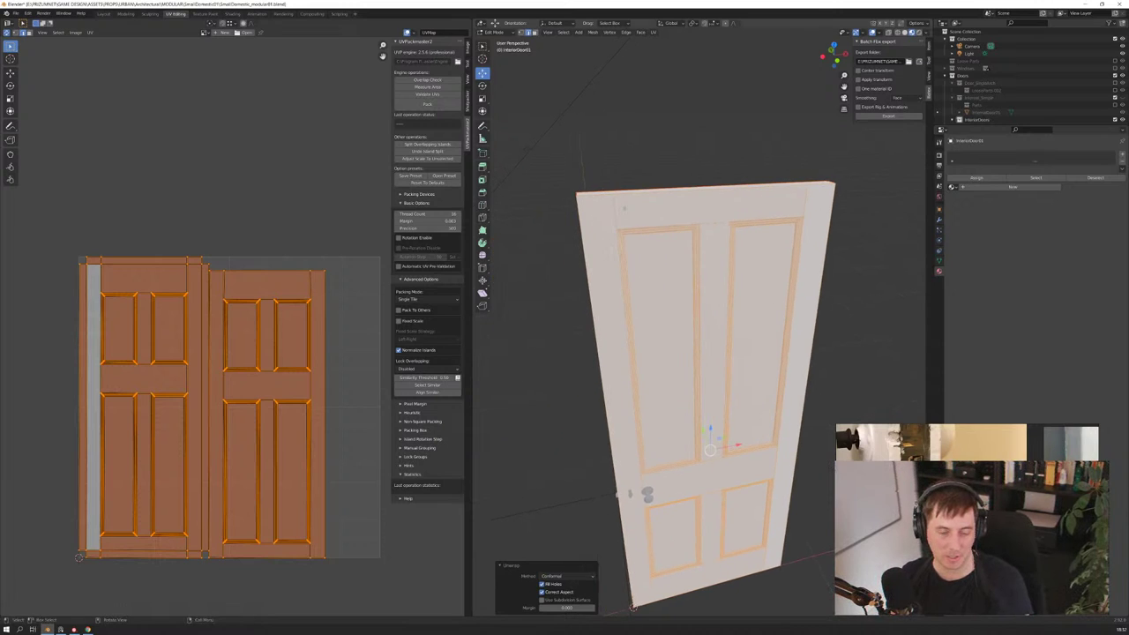
{"action": "middle_click_drag", "start_coordinate": [670, 353], "coordinate": [697, 335]}
{"action": "left_click", "coordinate": [670, 219], "text": "alt"}
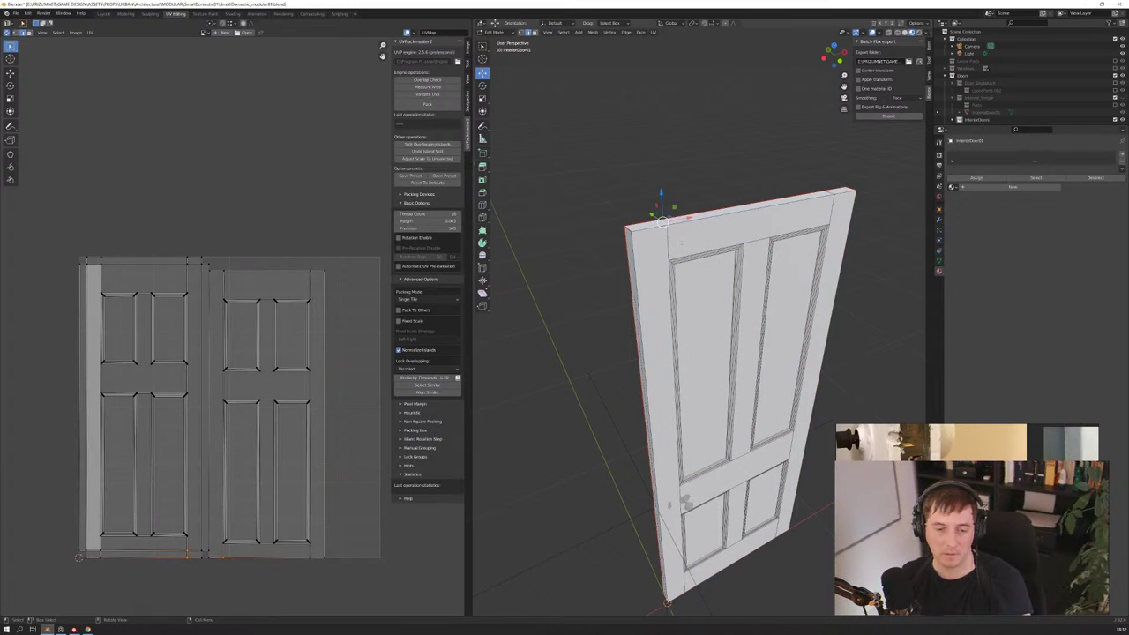
Add further edge loops near the door's top to the selection
{"action": "left_click", "coordinate": [667, 255], "text": "alt+shift"}
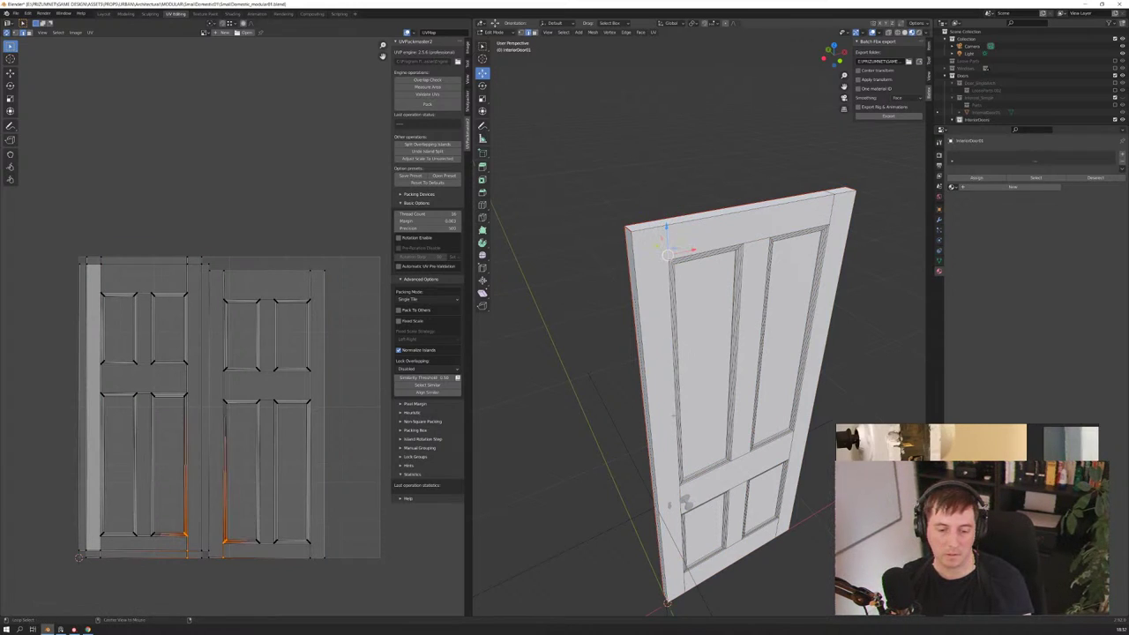
{"action": "left_click", "coordinate": [666, 225], "text": "alt+shift"}
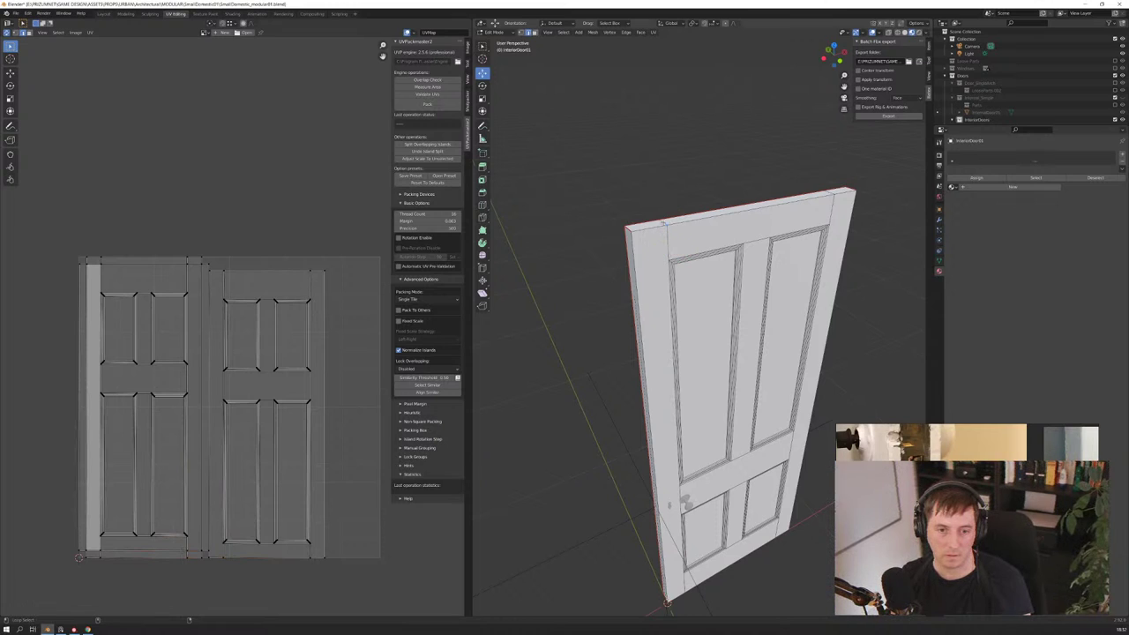
{"action": "left_click", "coordinate": [666, 226], "text": "alt+shift"}
{"action": "mouse_move", "coordinate": [666, 226]}
{"action": "middle_mouse_down"}
{"action": "mouse_move", "coordinate": [832, 38]}
{"action": "mouse_move", "coordinate": [556, 57]}
{"action": "mouse_move", "coordinate": [574, 62]}
{"action": "middle_mouse_up"}
{"action": "scroll", "coordinate": [697, 317], "scroll_direction": "up", "scroll_amount": 2}
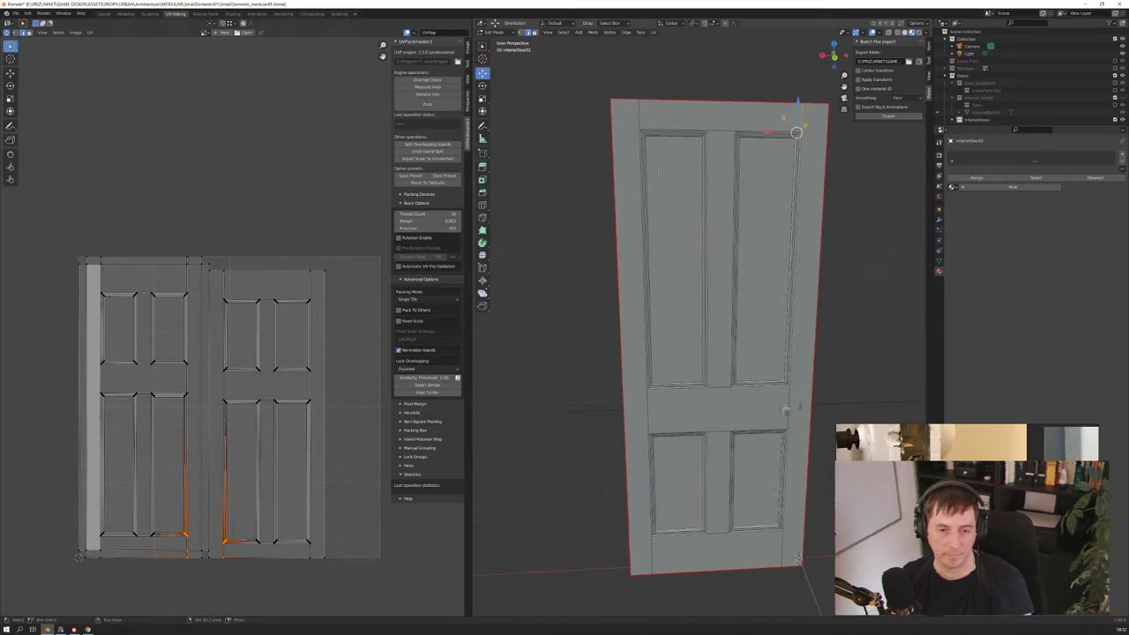
{"action": "scroll", "coordinate": [697, 317], "scroll_direction": "up", "scroll_amount": 2}
{"action": "scroll", "coordinate": [697, 317], "scroll_direction": "up", "scroll_amount": 2}
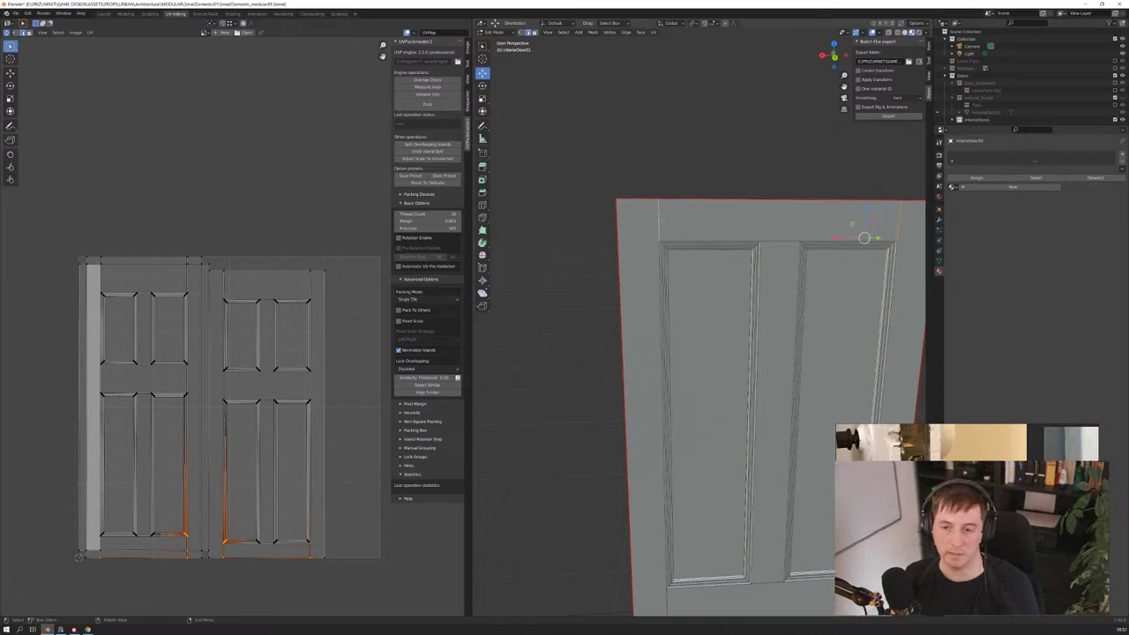
{"action": "middle_click_drag", "start_coordinate": [660, 213], "coordinate": [670, 238]}
{"action": "left_click", "coordinate": [626, 171], "text": "alt"}
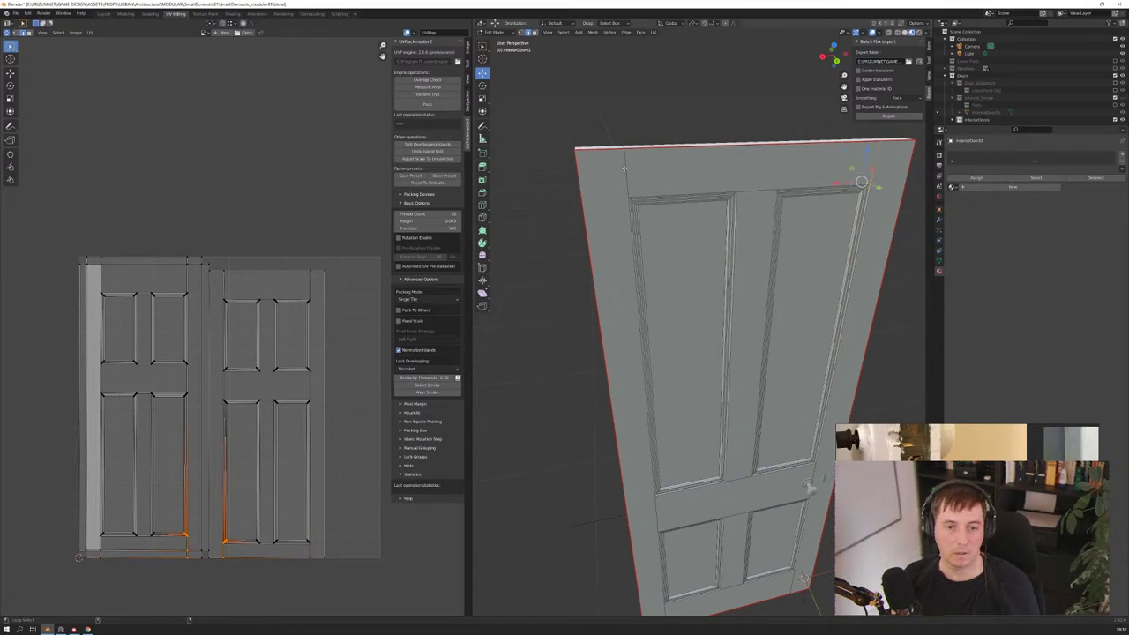
{"action": "left_click", "coordinate": [625, 168], "text": "alt+shift"}
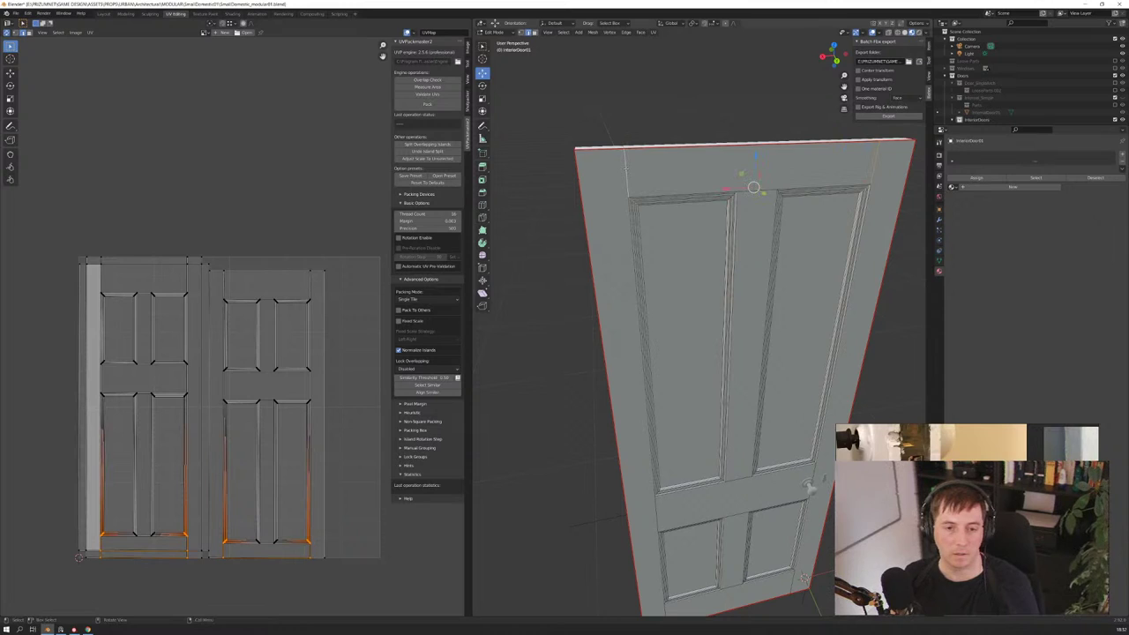
{"action": "scroll", "coordinate": [253, 319], "scroll_direction": "up", "scroll_amount": 4}
{"action": "scroll", "coordinate": [252, 319], "scroll_direction": "up", "scroll_amount": 3}
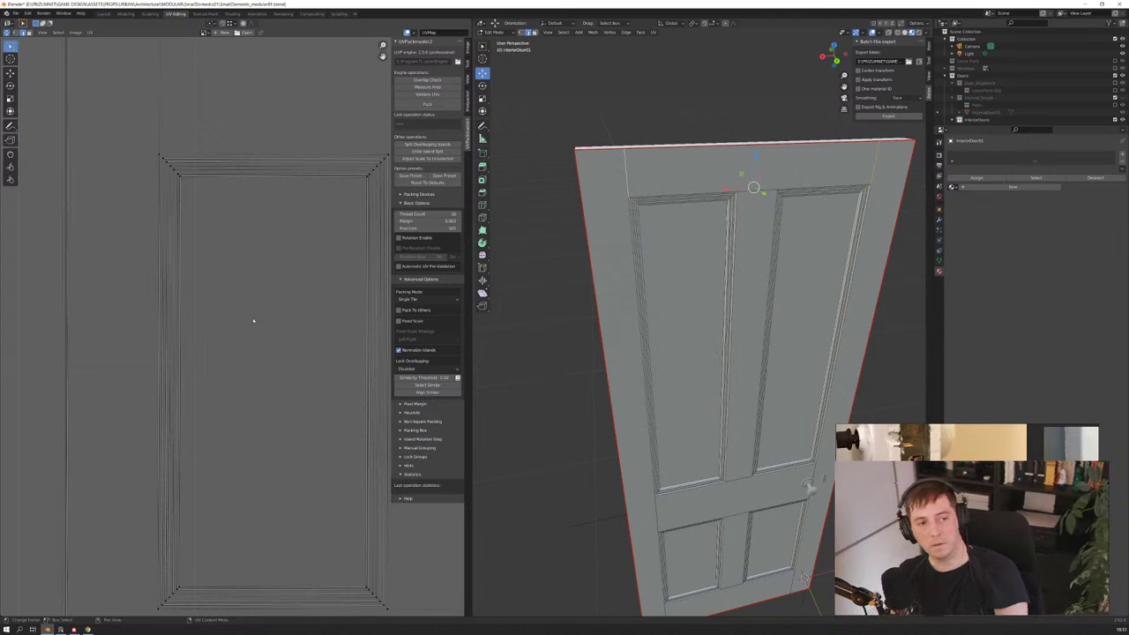
Add the loops around the left and right panels, beside the centre stile, and along the side edge
{"action": "middle_click_drag", "start_coordinate": [705, 353], "coordinate": [679, 344]}
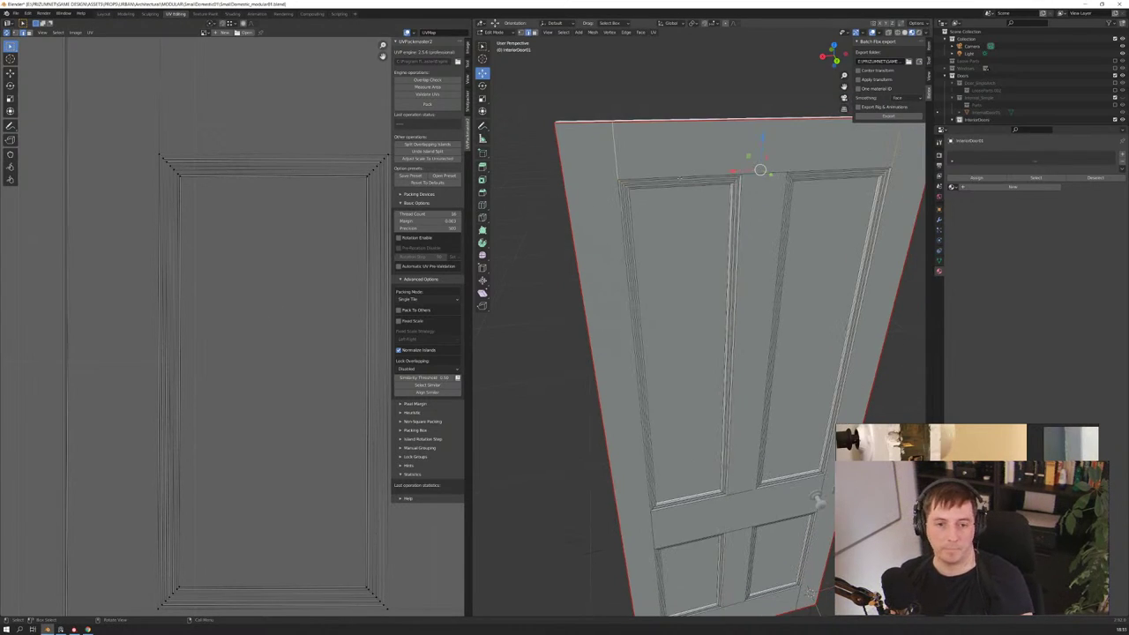
{"action": "left_click", "coordinate": [729, 353], "text": "alt"}
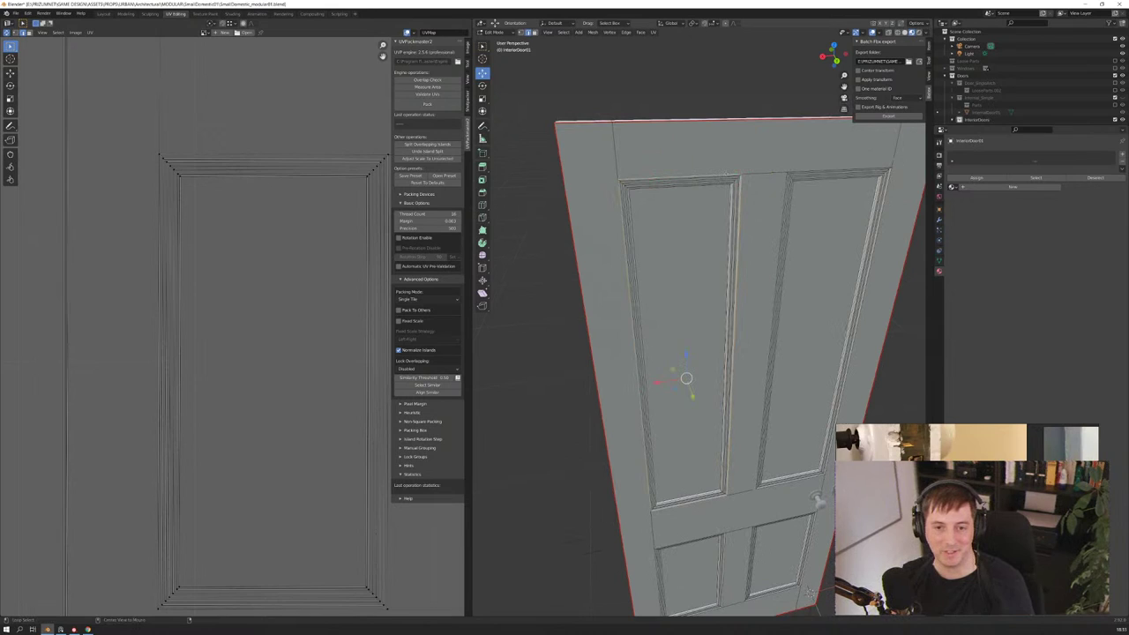
{"action": "left_click", "coordinate": [793, 172], "text": "alt+shift"}
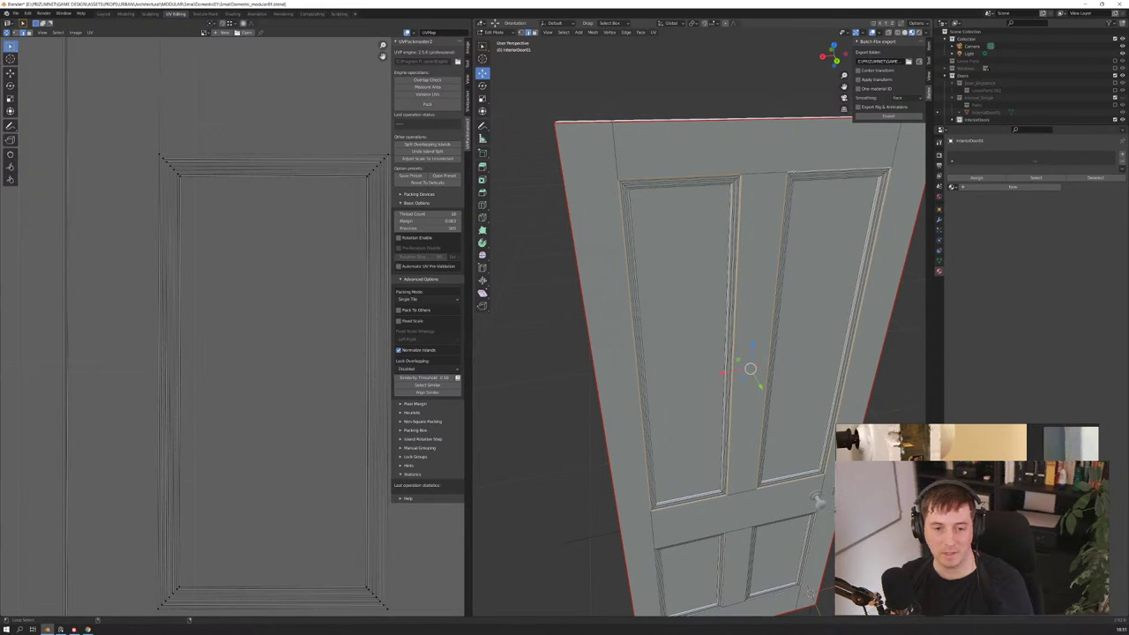
{"action": "left_click", "coordinate": [732, 335], "text": "alt+shift"}
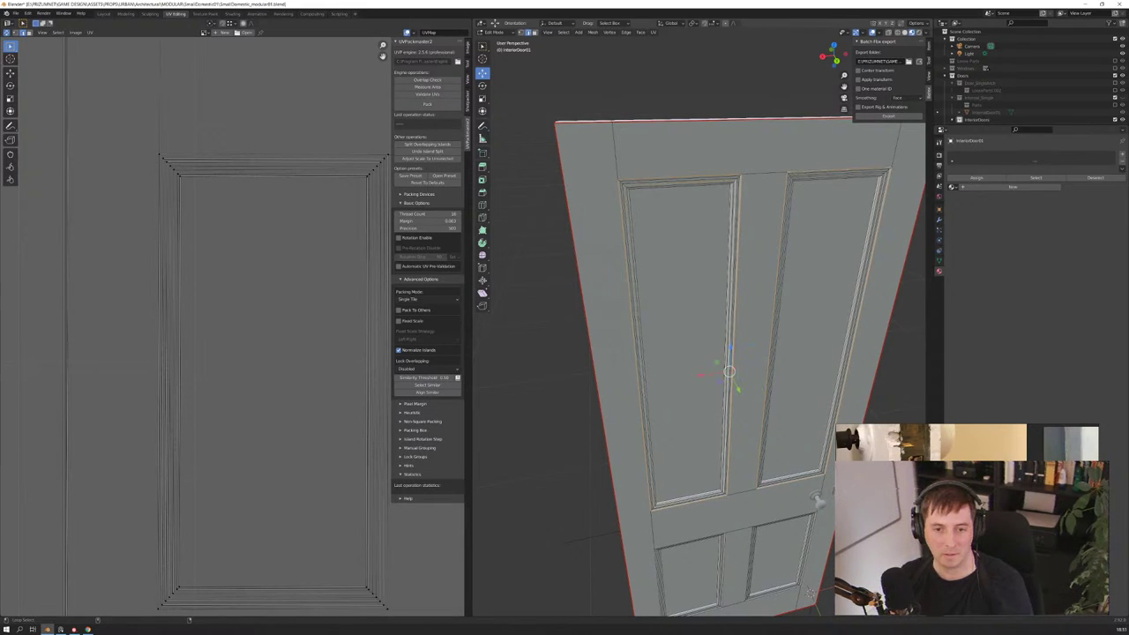
{"action": "middle_click_drag", "start_coordinate": [697, 371], "coordinate": [670, 353]}
{"action": "scroll", "coordinate": [696, 370], "scroll_direction": "up", "scroll_amount": 3}
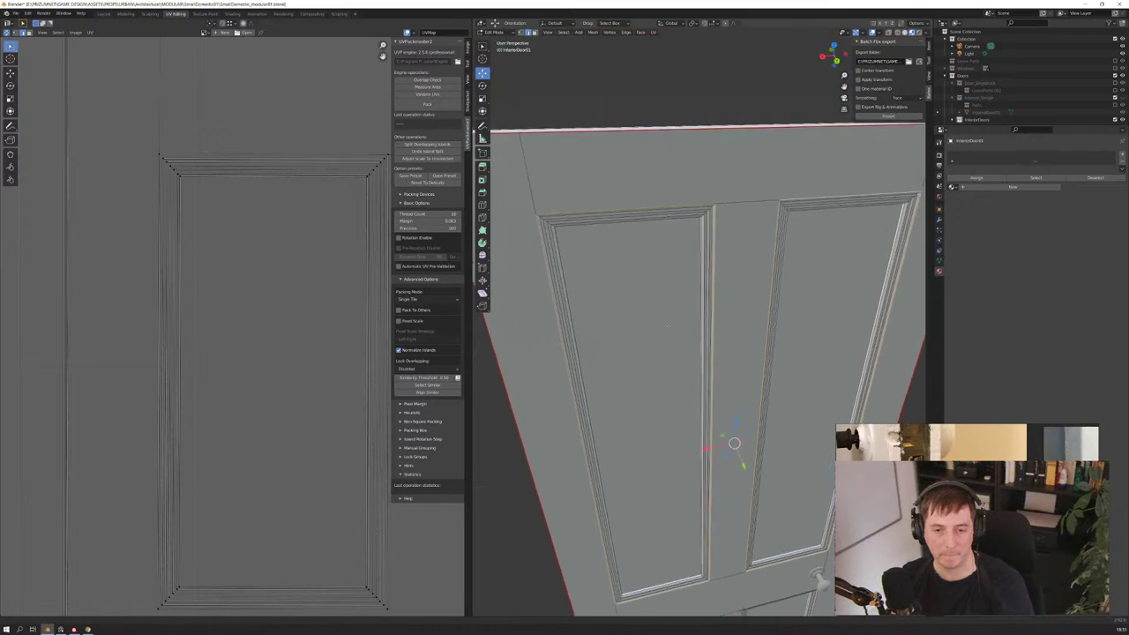
{"action": "mouse_move", "coordinate": [694, 305]}
{"action": "middle_mouse_down"}
{"action": "mouse_move", "coordinate": [715, 457]}
{"action": "mouse_move", "coordinate": [739, 322]}
{"action": "mouse_move", "coordinate": [727, 31]}
{"action": "middle_mouse_up"}
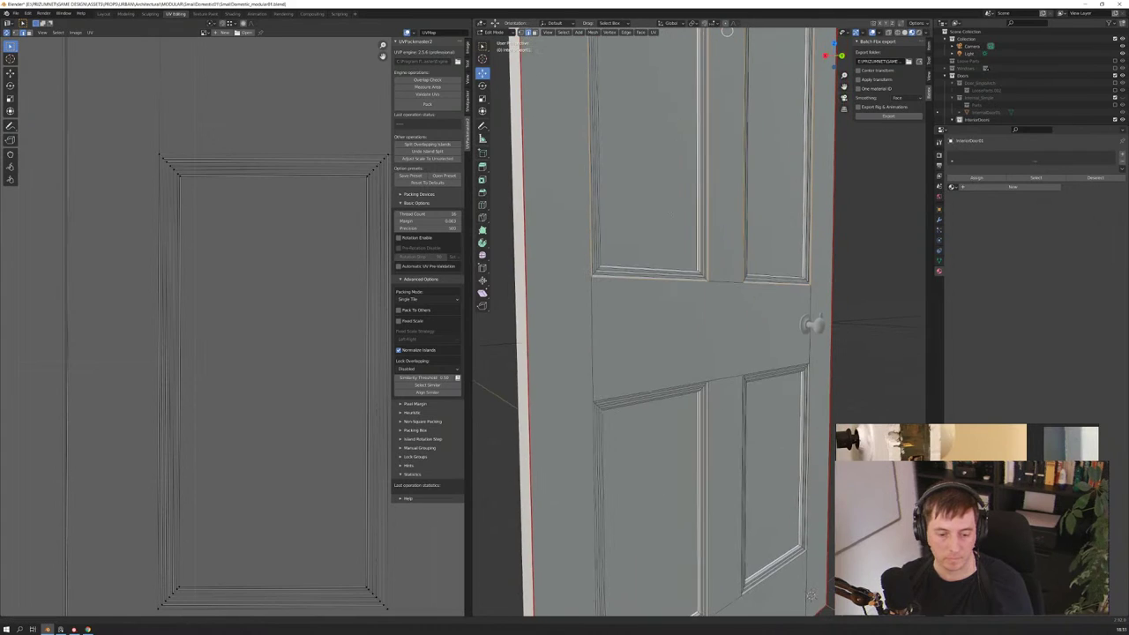
{"action": "left_click", "coordinate": [726, 388], "text": "alt"}
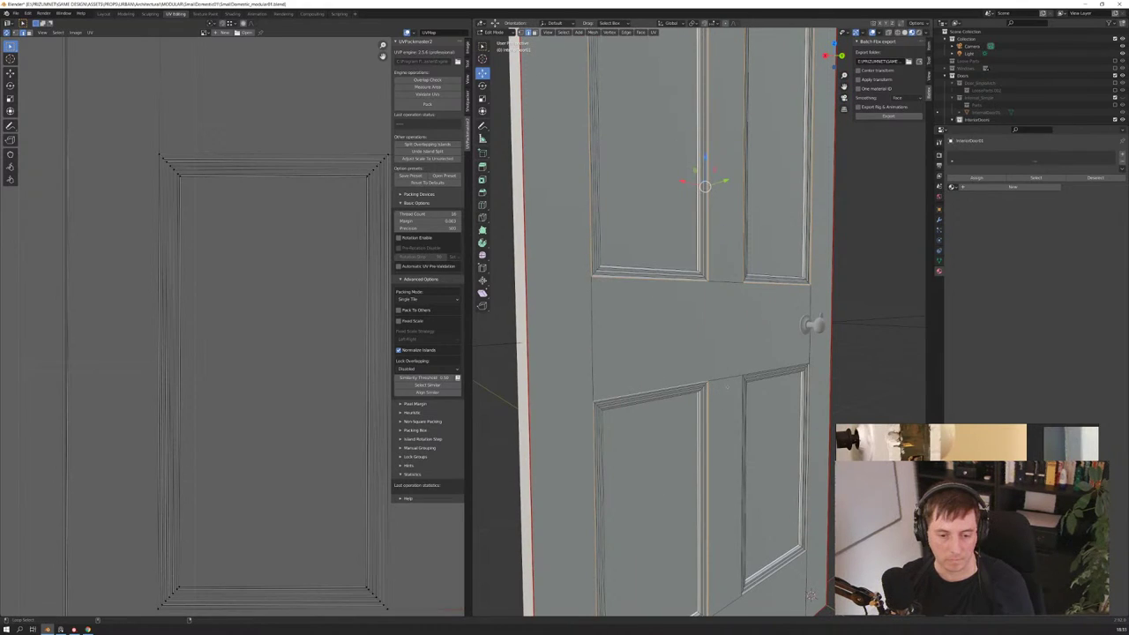
Mark the selected panel and side edge loops as seams
{"action": "right_click", "coordinate": [757, 375]}
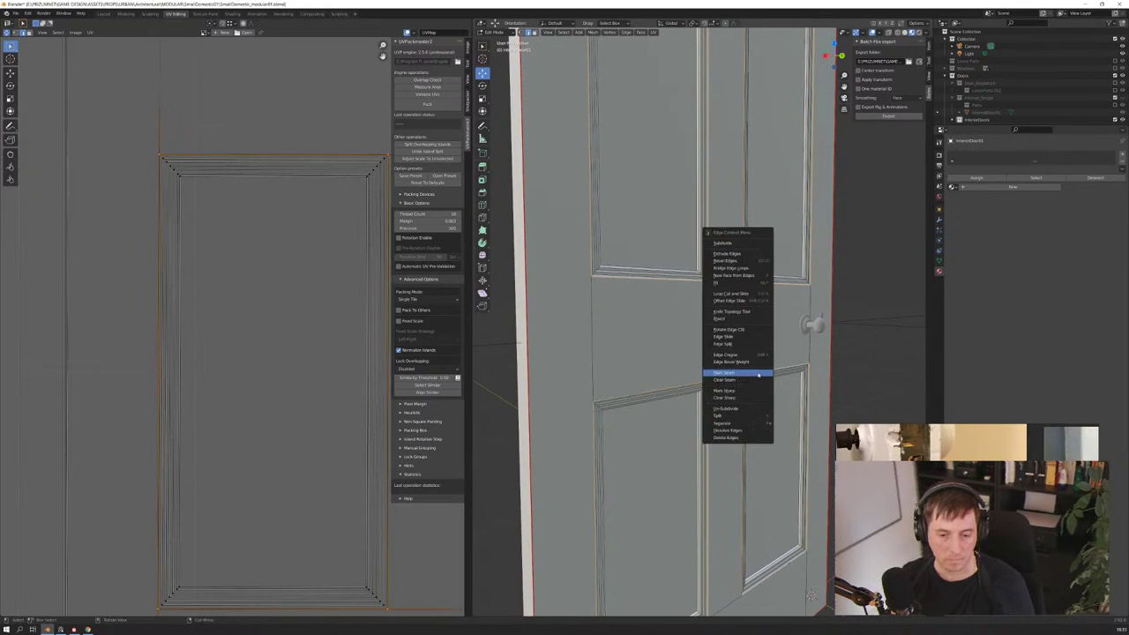
{"action": "left_click", "coordinate": [755, 375]}
{"action": "middle_click_drag", "start_coordinate": [667, 297], "coordinate": [706, 291]}
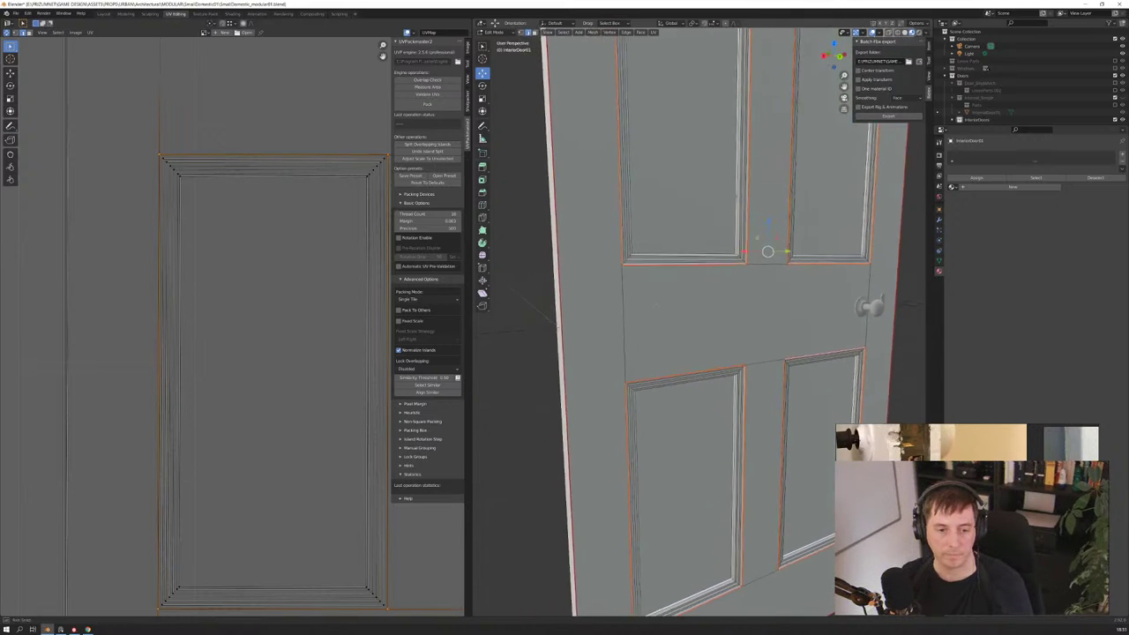
{"action": "scroll", "coordinate": [732, 235], "scroll_direction": "down", "scroll_amount": 2}
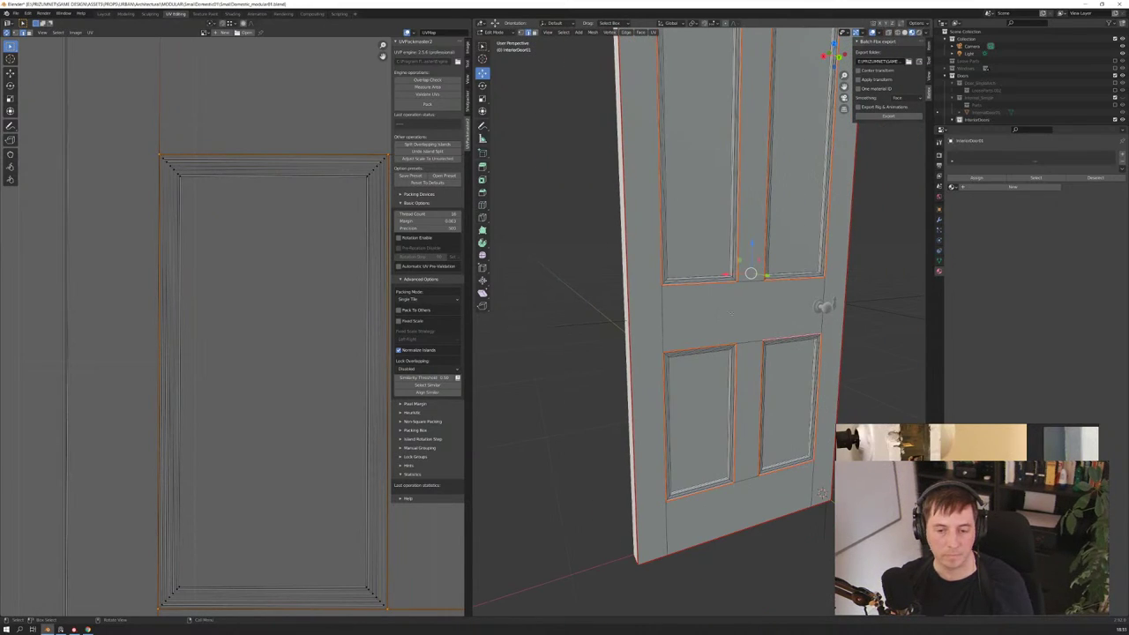
{"action": "scroll", "coordinate": [732, 236], "scroll_direction": "up", "scroll_amount": 3}
{"action": "scroll", "coordinate": [732, 236], "scroll_direction": "up", "scroll_amount": 2}
{"action": "scroll", "coordinate": [732, 236], "scroll_direction": "up", "scroll_amount": 2}
{"action": "middle_click_drag", "start_coordinate": [732, 235], "coordinate": [627, 391]}
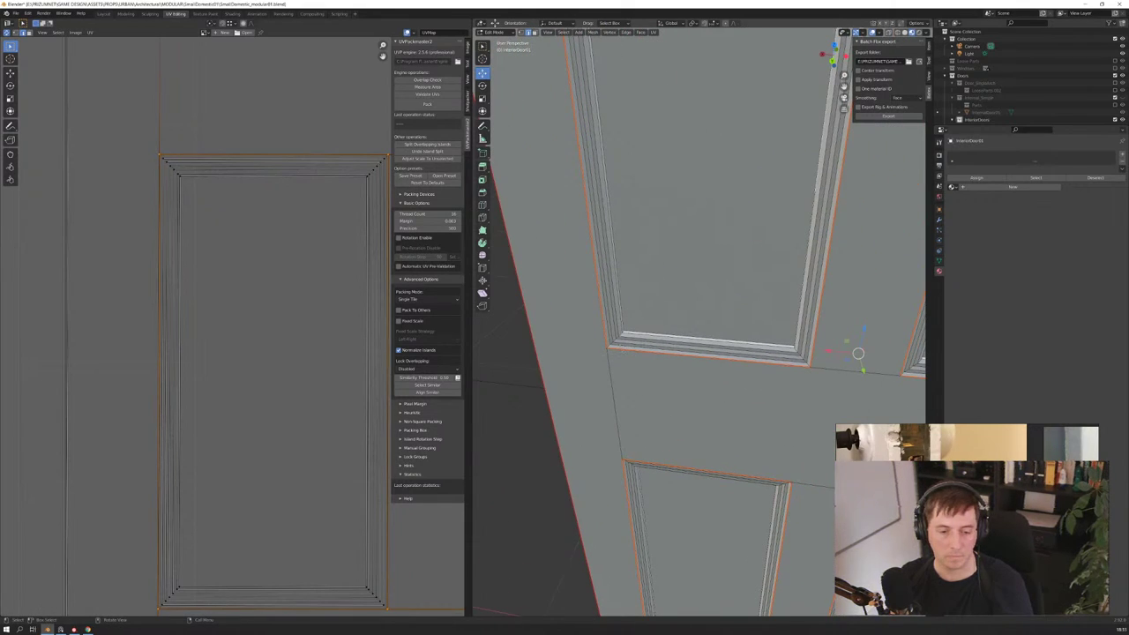
Select edges along the middle rail, between the panels, and the door's left vertical edge
{"action": "left_click", "coordinate": [670, 377]}
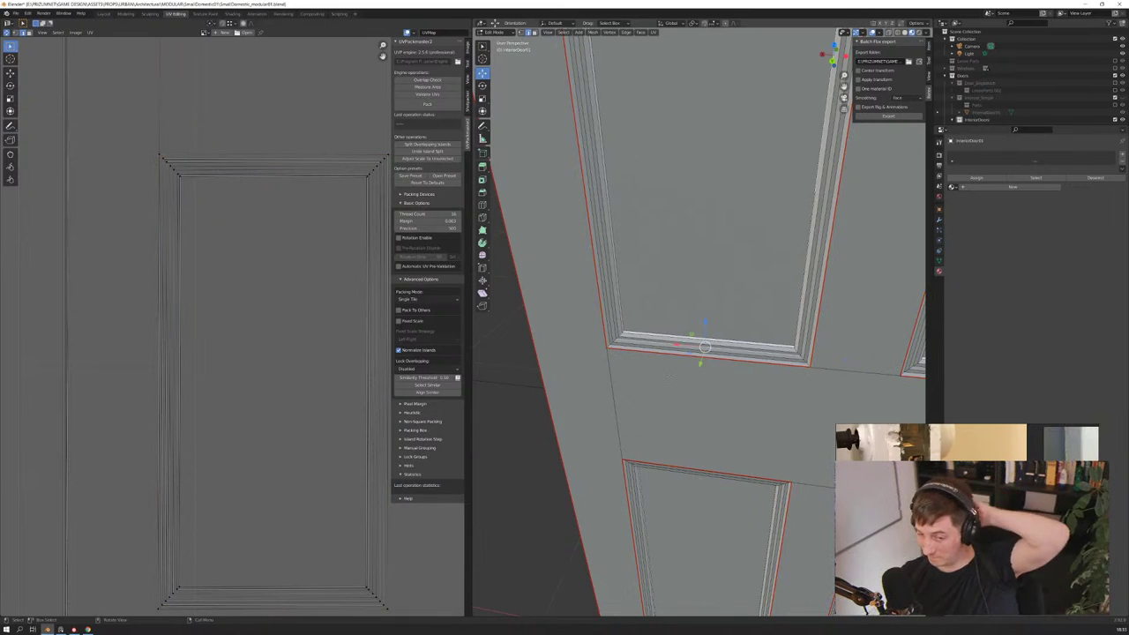
{"action": "middle_click_drag", "start_coordinate": [668, 377], "coordinate": [710, 375]}
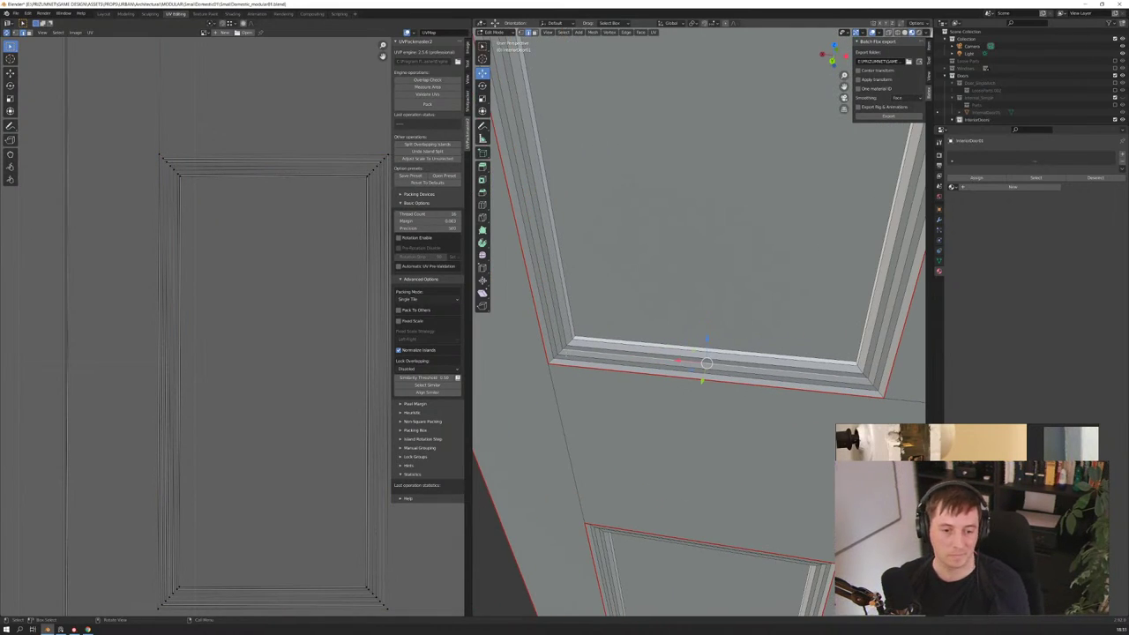
{"action": "left_click", "coordinate": [559, 351]}
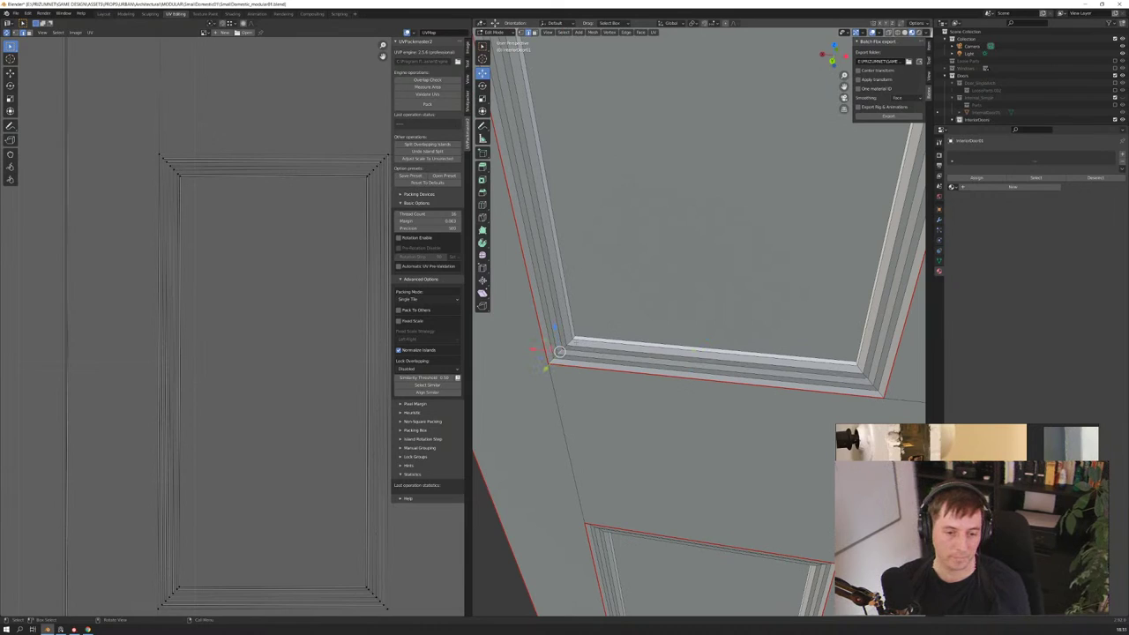
{"action": "left_click", "coordinate": [571, 445]}
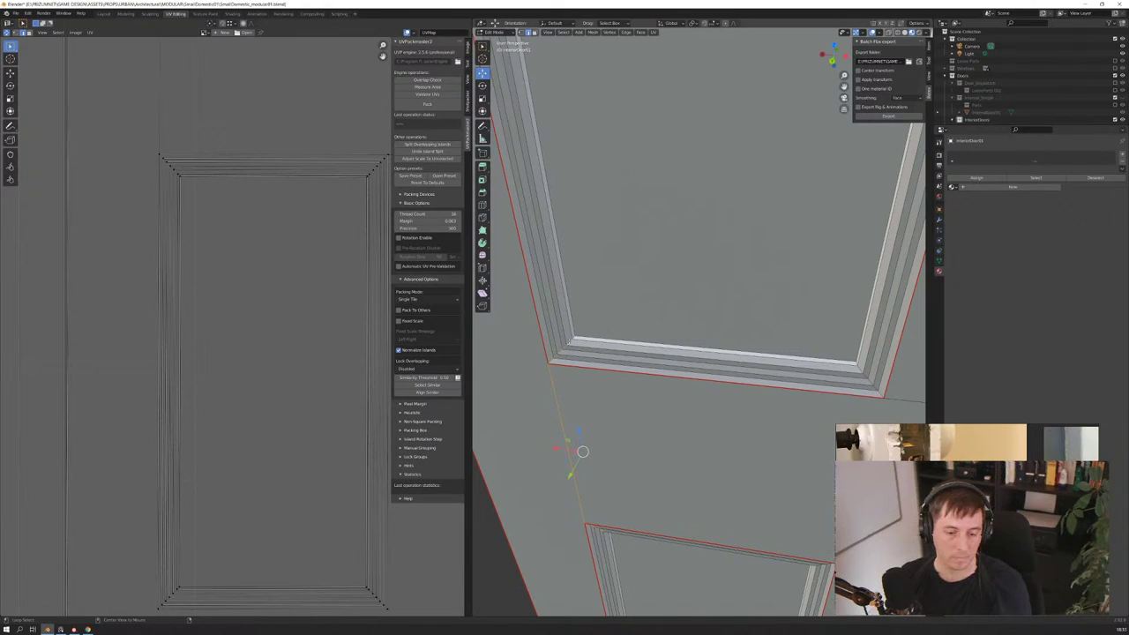
{"action": "left_click", "coordinate": [745, 428]}
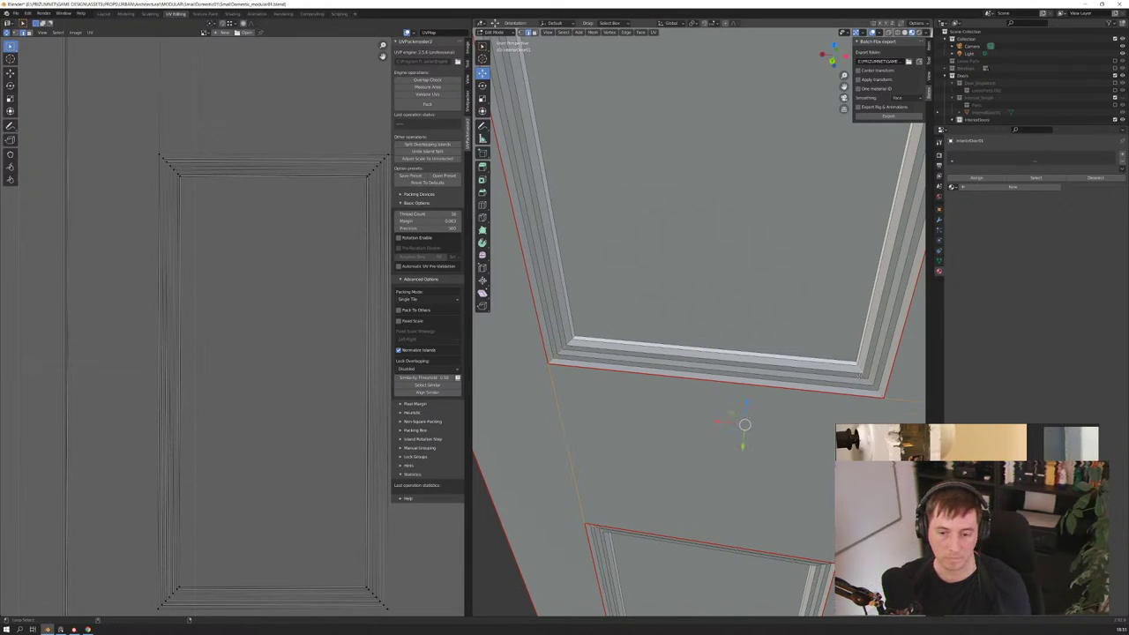
{"action": "mouse_move", "coordinate": [745, 428]}
{"action": "middle_mouse_down"}
{"action": "mouse_move", "coordinate": [725, 380]}
{"action": "mouse_move", "coordinate": [539, 421]}
{"action": "middle_mouse_up"}
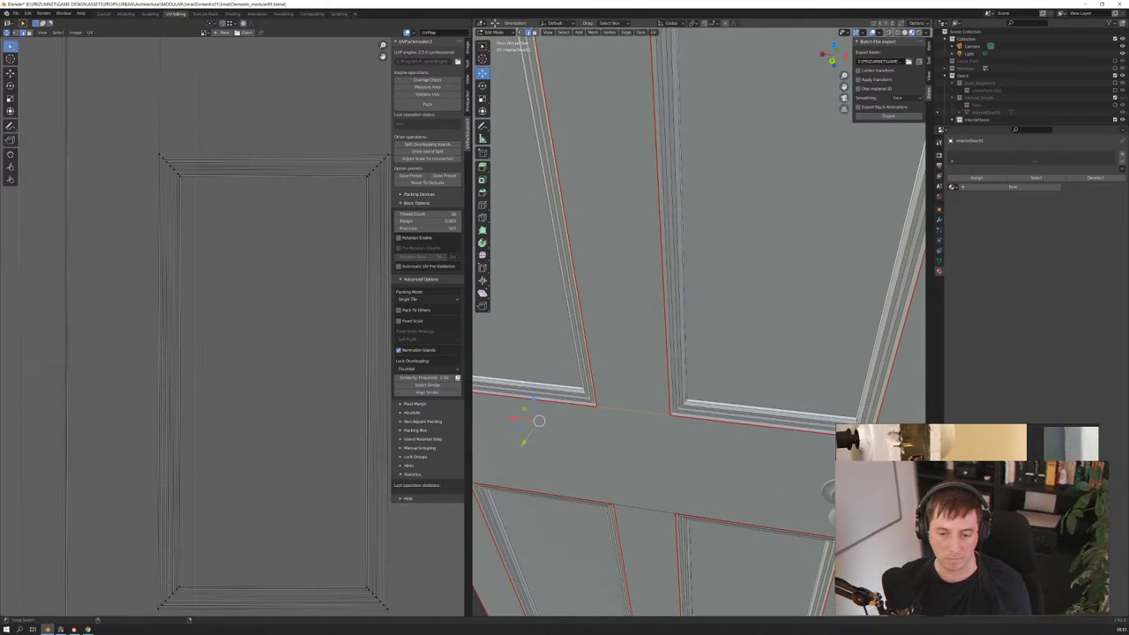
{"action": "left_click", "coordinate": [635, 438]}
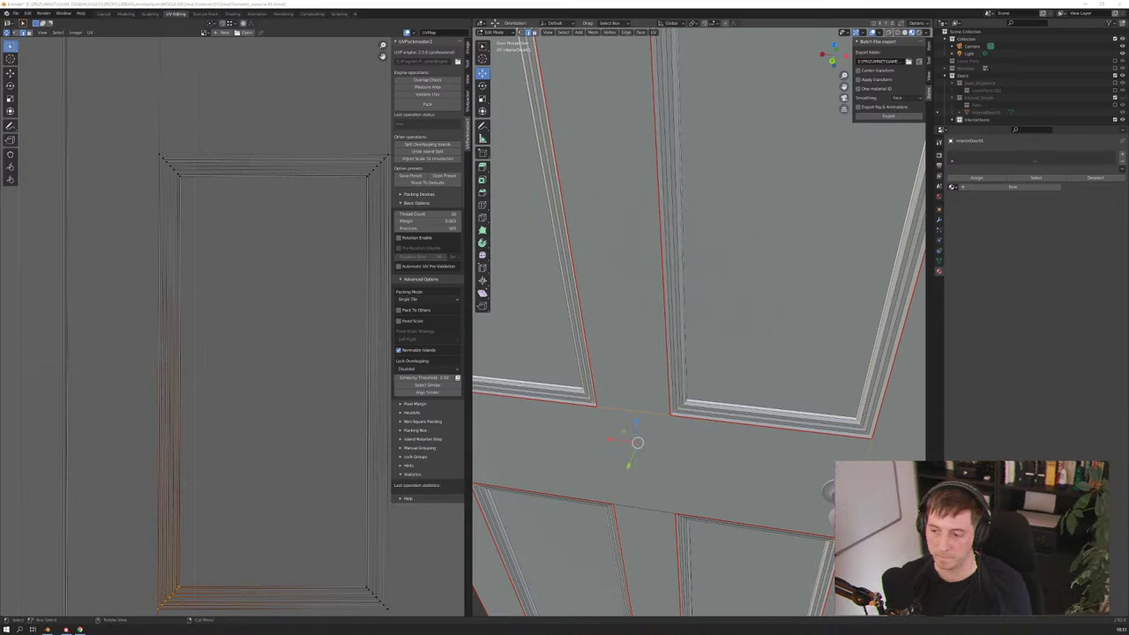
{"action": "mouse_move", "coordinate": [777, 476]}
{"action": "middle_mouse_down"}
{"action": "mouse_move", "coordinate": [794, 434]}
{"action": "mouse_move", "coordinate": [709, 288]}
{"action": "mouse_move", "coordinate": [768, 600]}
{"action": "mouse_move", "coordinate": [750, 529]}
{"action": "middle_mouse_up"}
{"action": "scroll", "coordinate": [768, 600], "scroll_direction": "up", "scroll_amount": 5}
{"action": "left_click", "coordinate": [766, 409]}
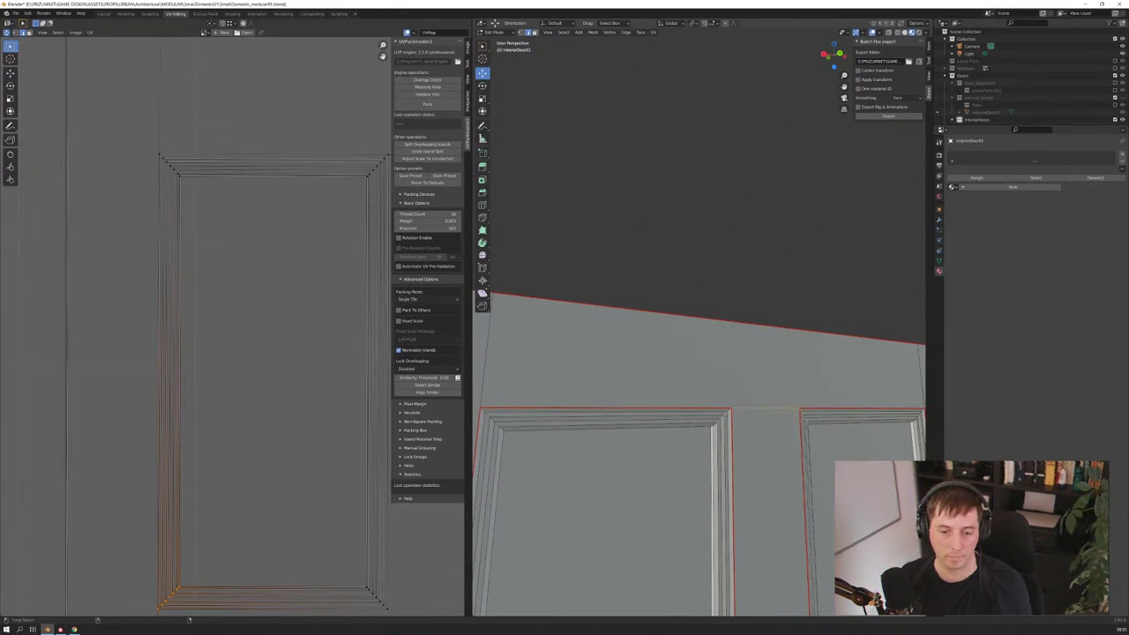
{"action": "left_click", "coordinate": [486, 422], "text": "shift"}
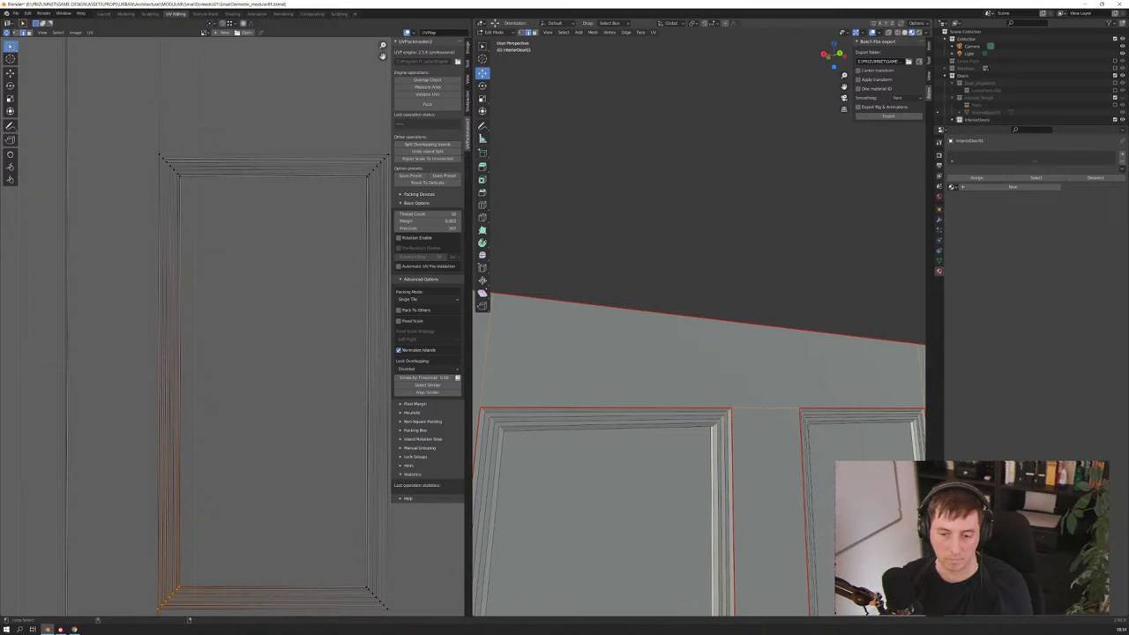
Turn the view to the door's bottom and switch to edge-loop selection there
{"action": "scroll", "coordinate": [769, 466], "scroll_direction": "down", "scroll_amount": 5}
{"action": "middle_click_drag", "start_coordinate": [769, 466], "coordinate": [770, 415]}
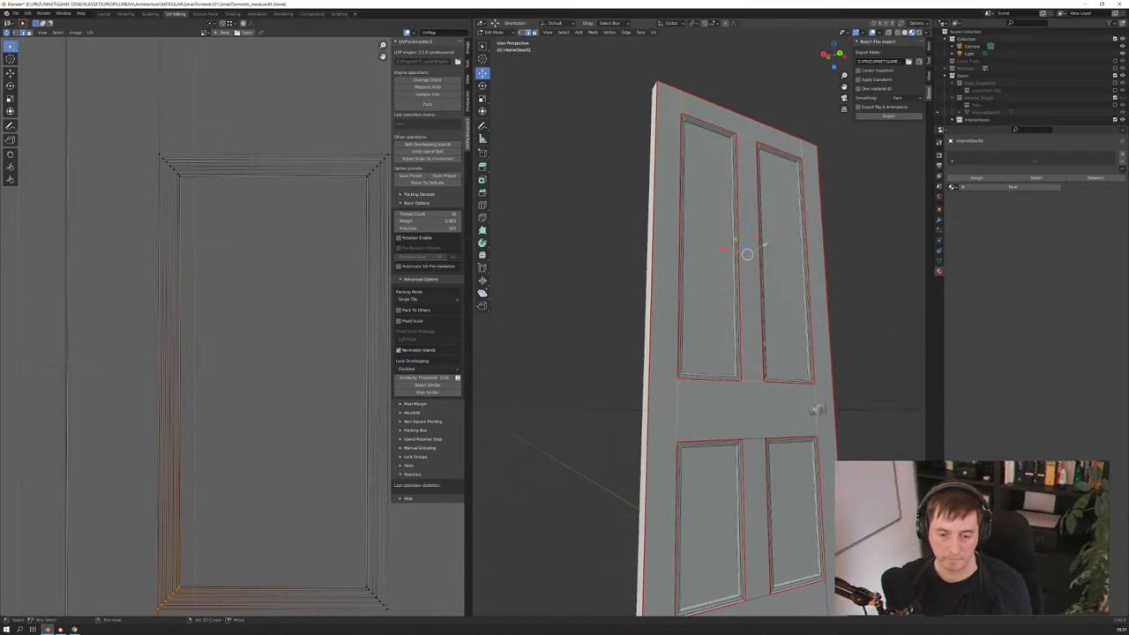
{"action": "middle_click_drag", "start_coordinate": [735, 480], "coordinate": [745, 291]}
{"action": "scroll", "coordinate": [739, 397], "scroll_direction": "up", "scroll_amount": 3}
{"action": "scroll", "coordinate": [745, 291], "scroll_direction": "up", "scroll_amount": 3}
{"action": "scroll", "coordinate": [745, 291], "scroll_direction": "down", "scroll_amount": 3}
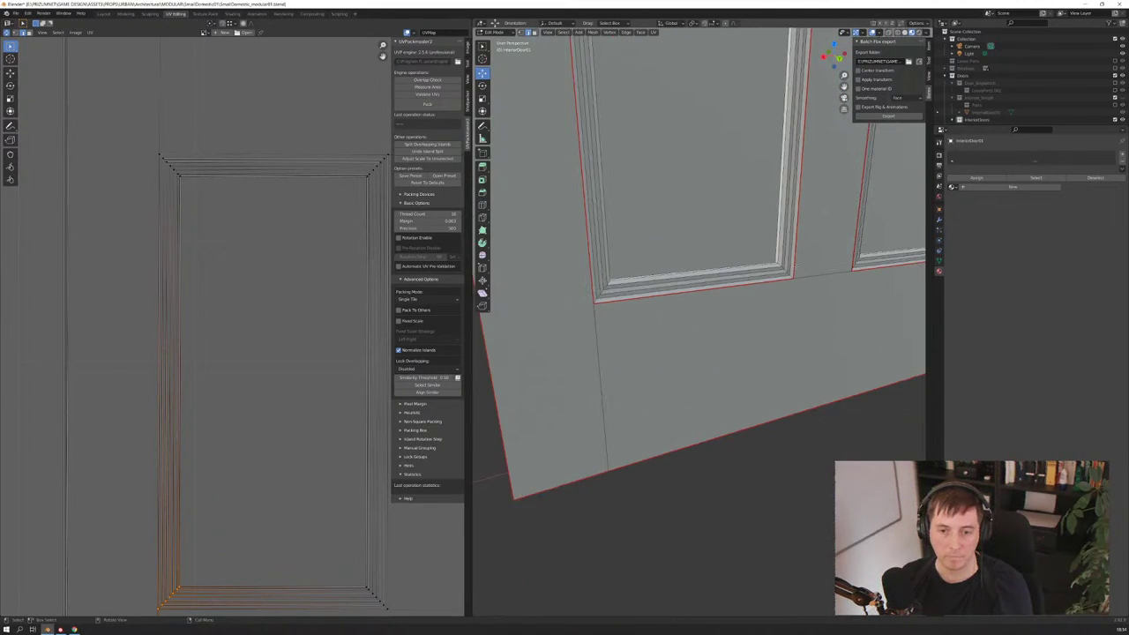
{"action": "key", "text": "alt"}
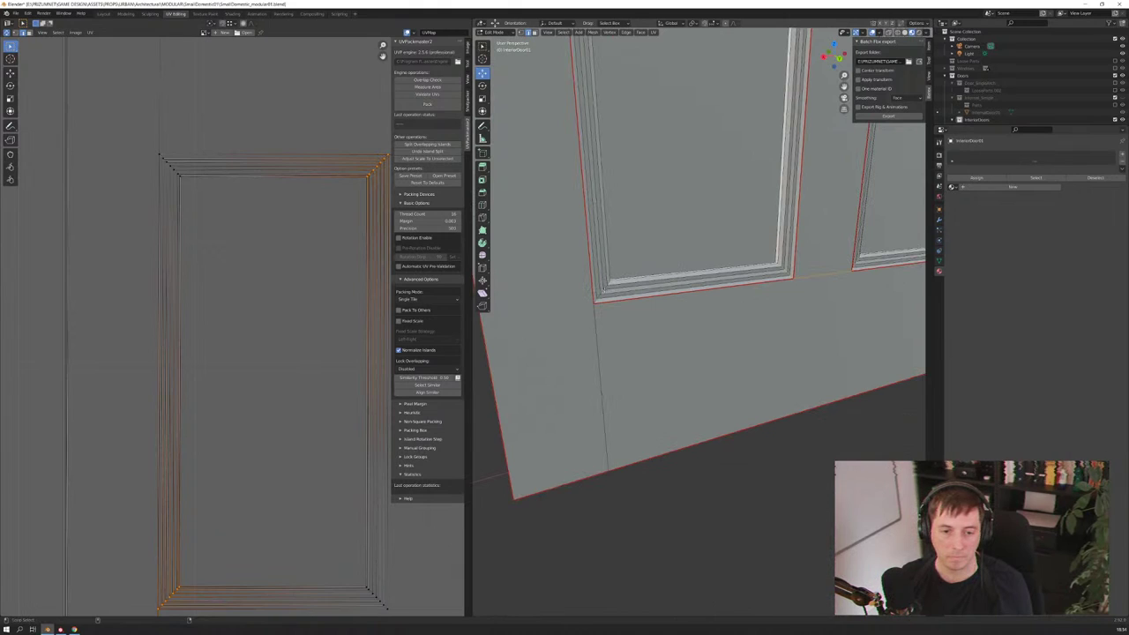
{"action": "middle_click_drag", "start_coordinate": [688, 408], "coordinate": [742, 407]}
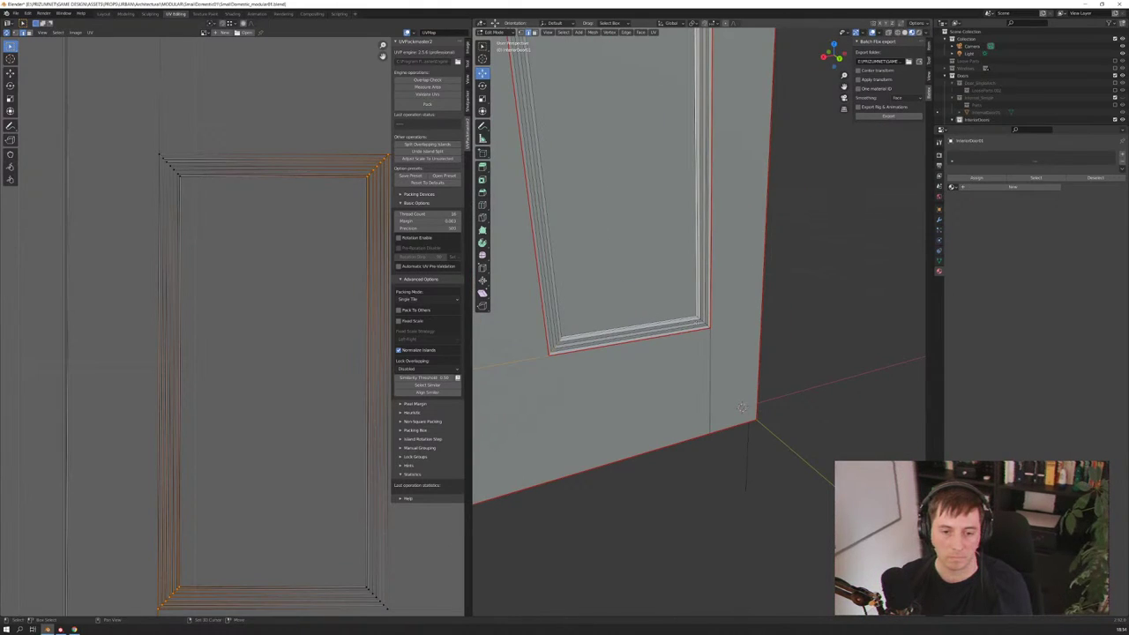
Mark the door's bottom edge loop as a seam
{"action": "right_click", "coordinate": [703, 323]}
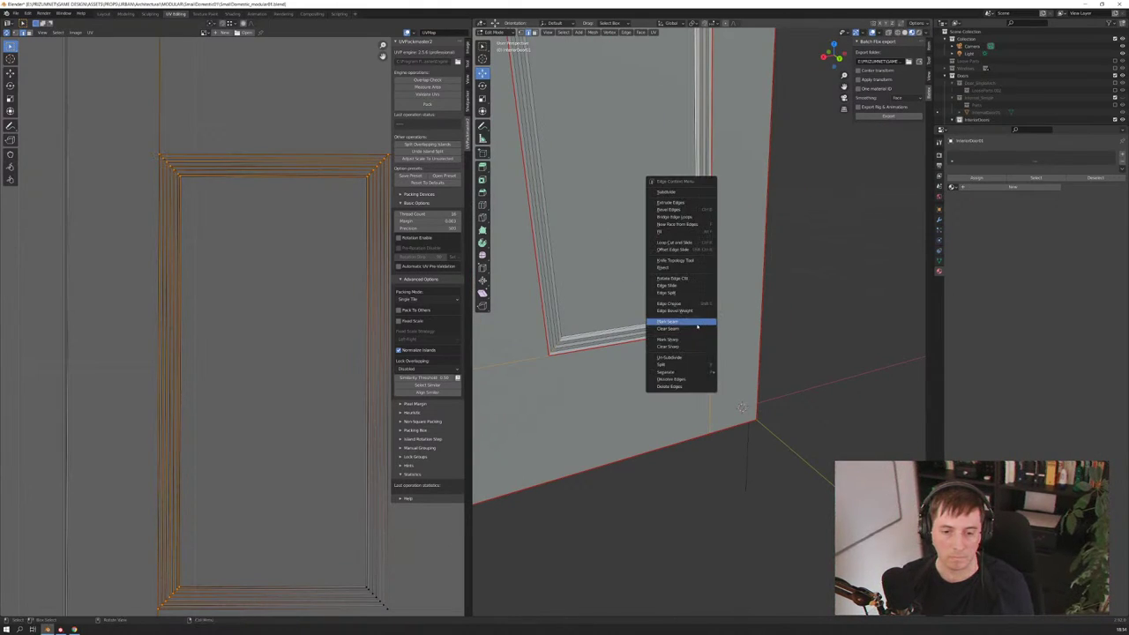
{"action": "left_click", "coordinate": [696, 326]}
{"action": "scroll", "coordinate": [688, 300], "scroll_direction": "down", "scroll_amount": 3}
Select the whole door and unwrap it along its seams
{"action": "key", "text": "a"}
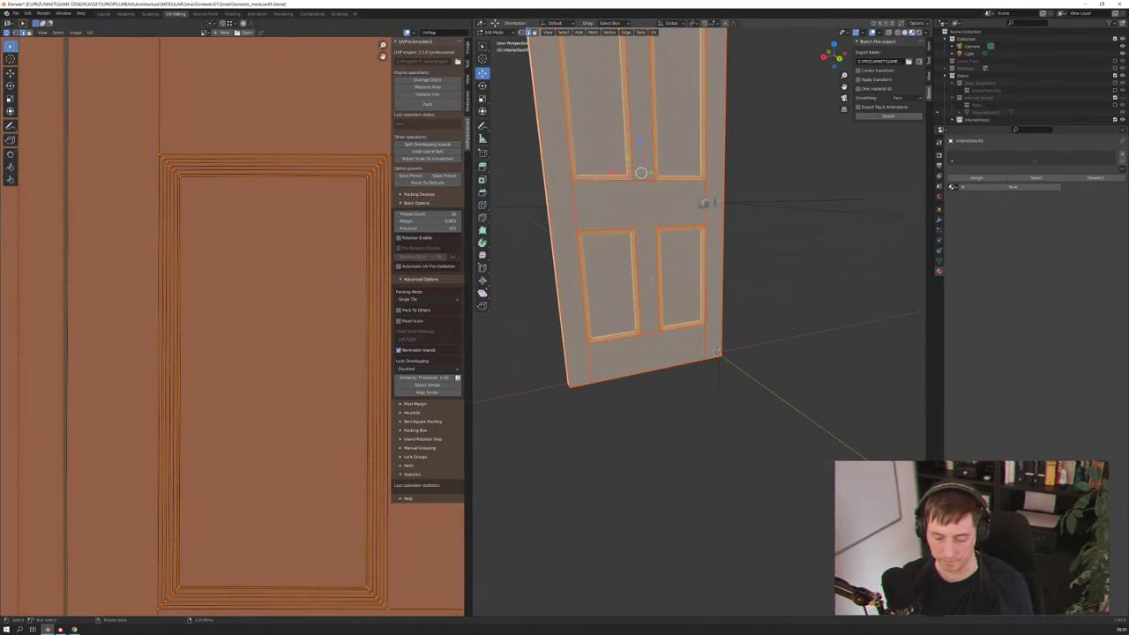
{"action": "key", "text": "u"}
{"action": "left_click", "coordinate": [651, 279]}
{"action": "scroll", "coordinate": [212, 300], "scroll_direction": "down", "scroll_amount": 2}
{"action": "scroll", "coordinate": [218, 314], "scroll_direction": "down", "scroll_amount": 2}
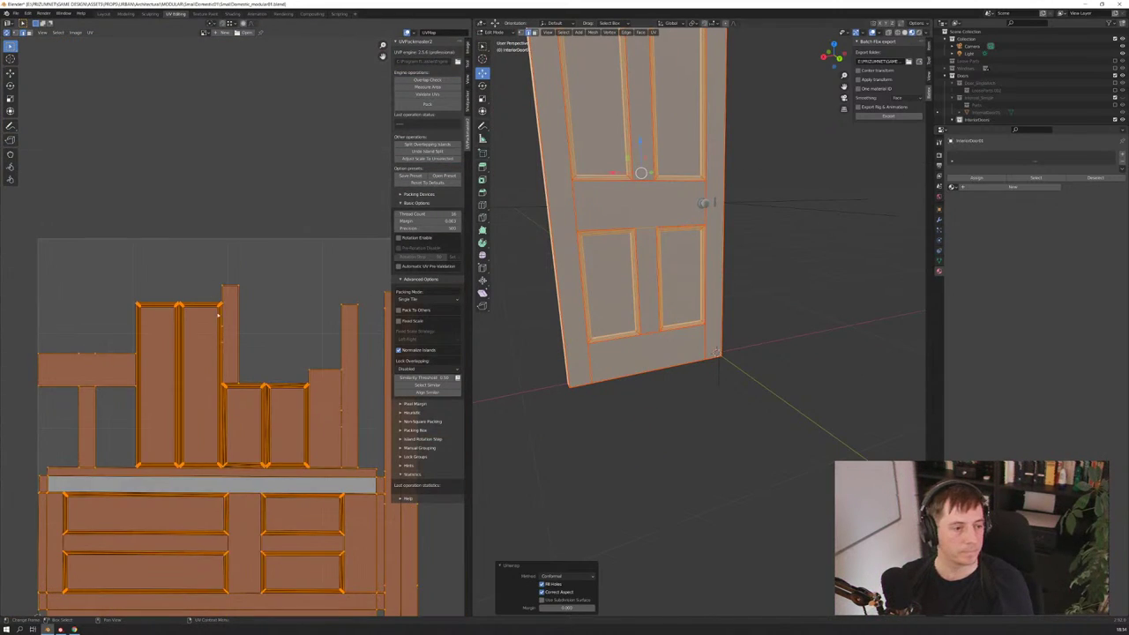
{"action": "scroll", "coordinate": [219, 313], "scroll_direction": "up", "scroll_amount": 1}
{"action": "scroll", "coordinate": [253, 312], "scroll_direction": "up", "scroll_amount": 3}
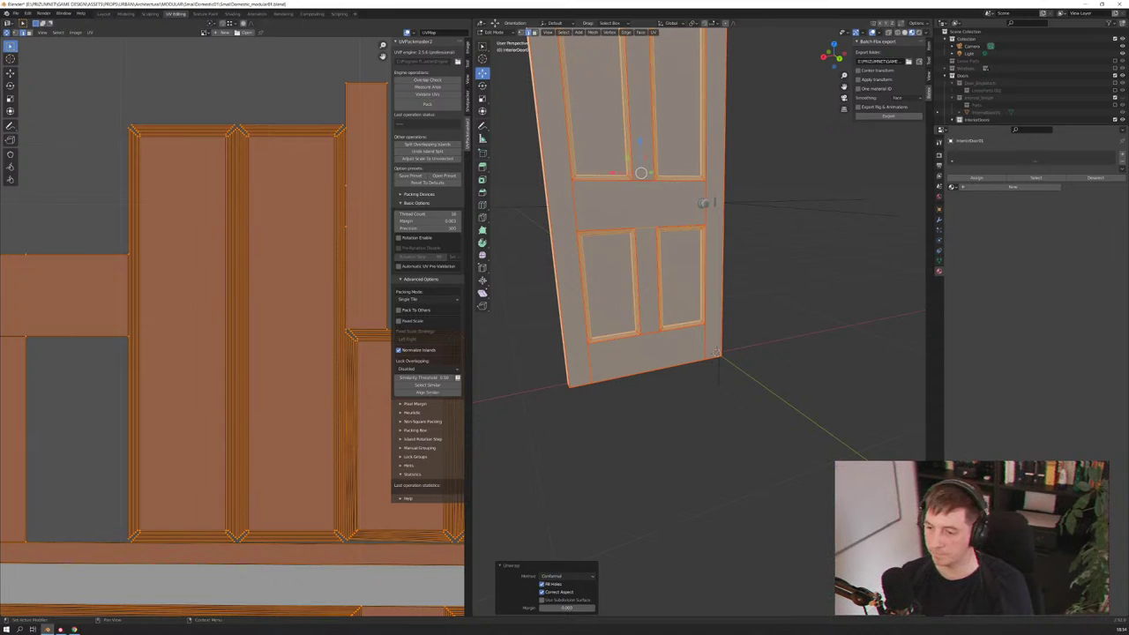
{"action": "scroll", "coordinate": [343, 292], "scroll_direction": "down", "scroll_amount": 3}
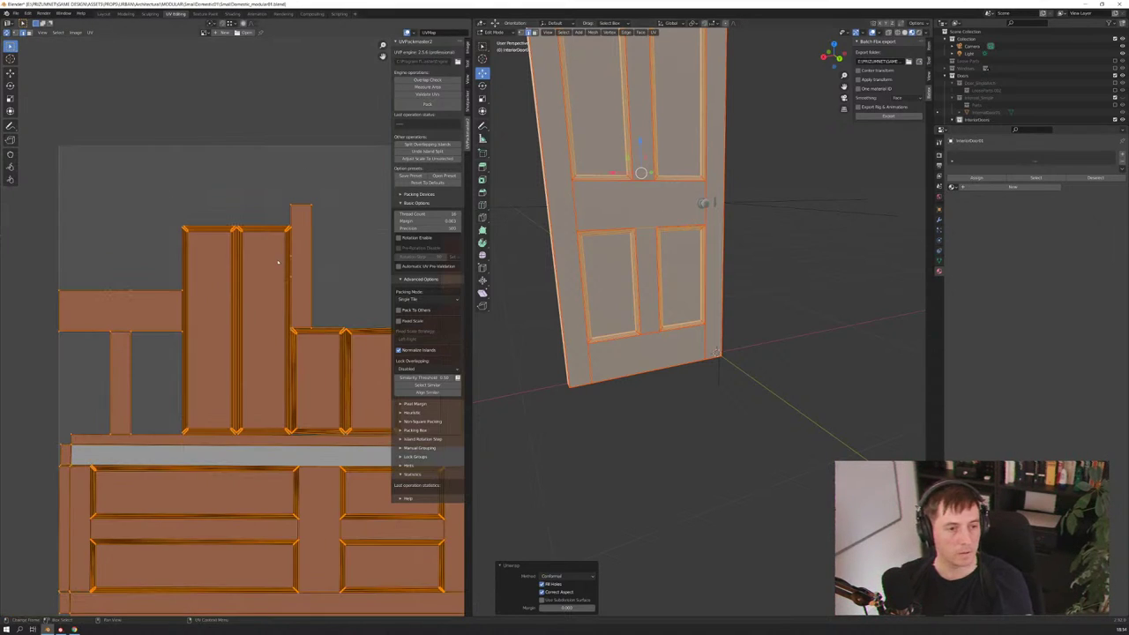
Inspect the new UV islands, frame the door, and deselect everything
{"action": "middle_click_drag", "start_coordinate": [344, 292], "coordinate": [272, 209]}
{"action": "scroll", "coordinate": [270, 217], "scroll_direction": "down", "scroll_amount": 1}
{"action": "scroll", "coordinate": [271, 217], "scroll_direction": "up", "scroll_amount": 1}
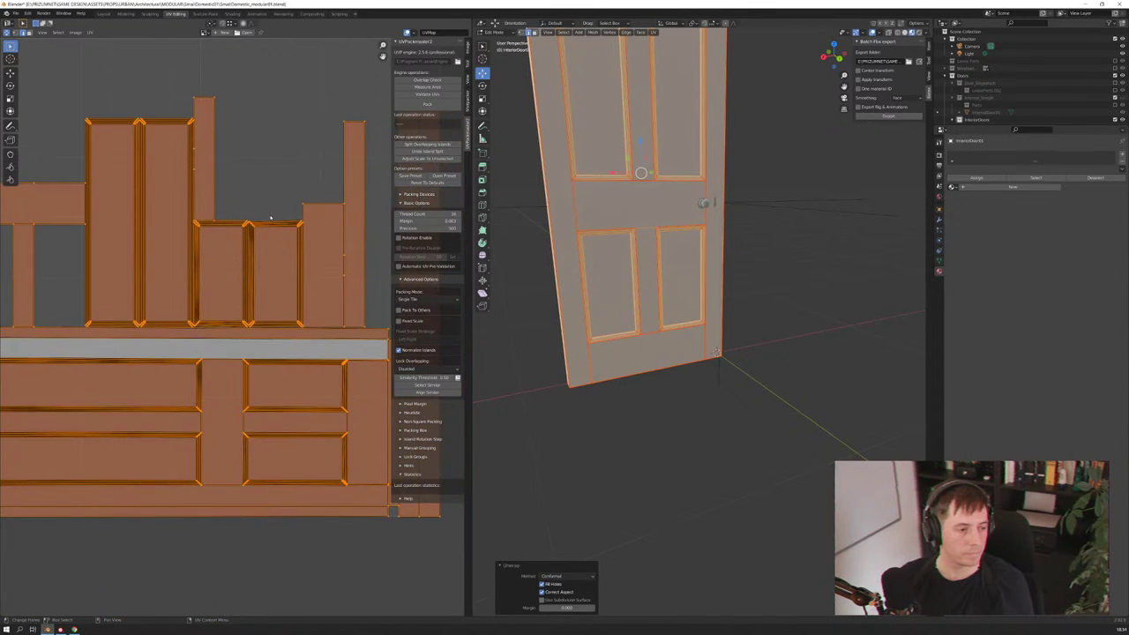
{"action": "scroll", "coordinate": [270, 217], "scroll_direction": "down", "scroll_amount": 1}
{"action": "key", "text": "KP_Decimal"}
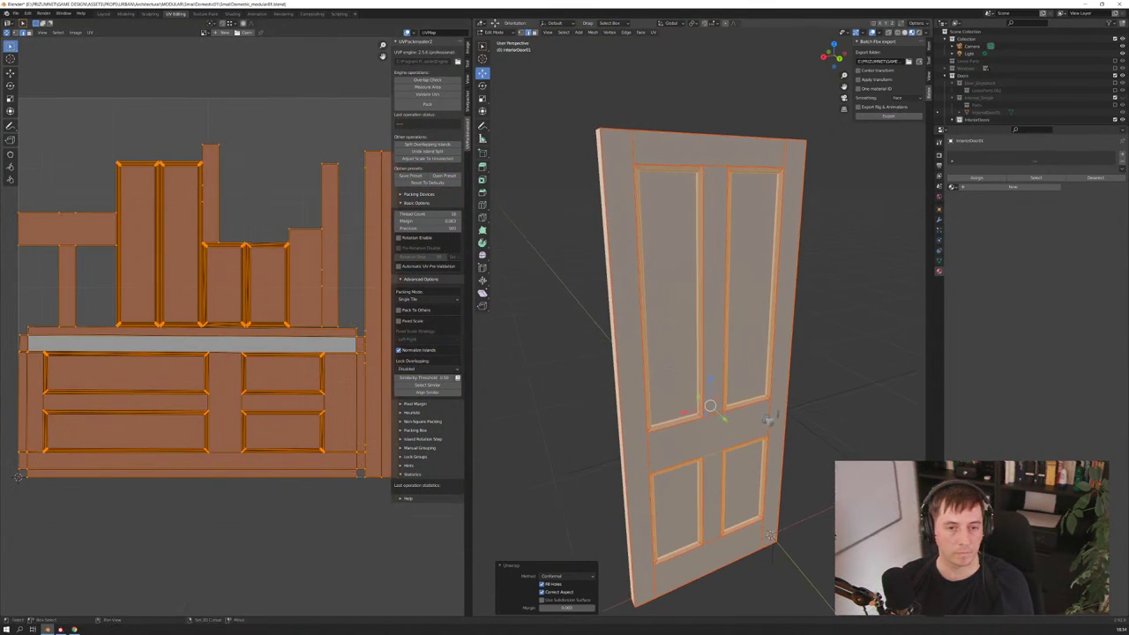
{"action": "middle_click_drag", "start_coordinate": [770, 537], "coordinate": [788, 513]}
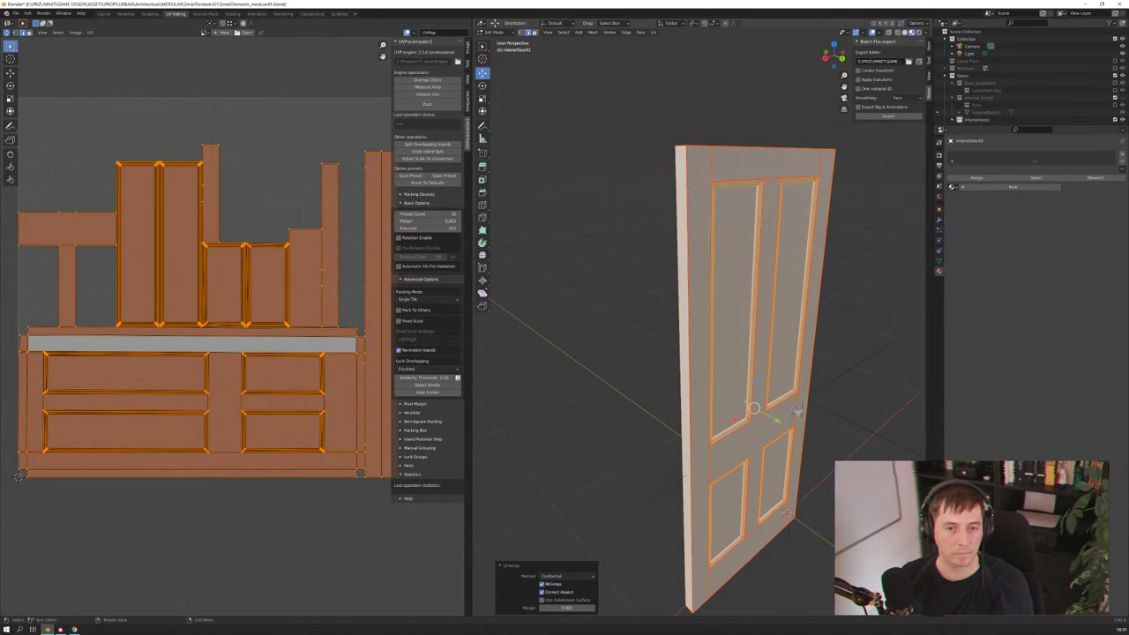
{"action": "key", "text": "alt+a"}
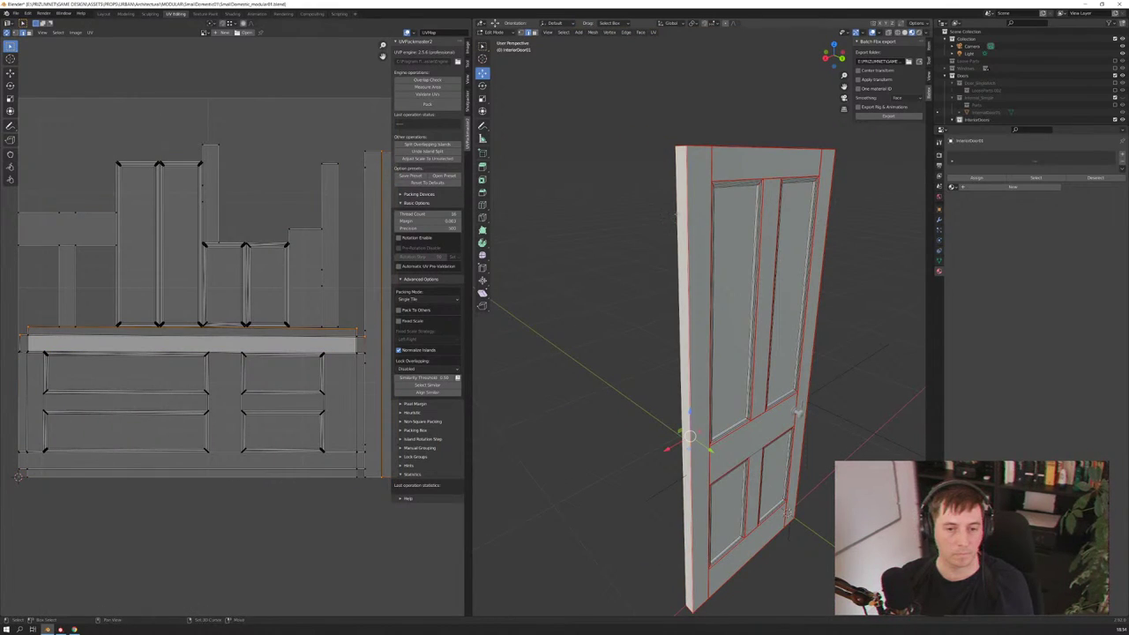
Clear the seam from the chosen edges on the door's side
{"action": "middle_click_drag", "start_coordinate": [674, 215], "coordinate": [741, 221]}
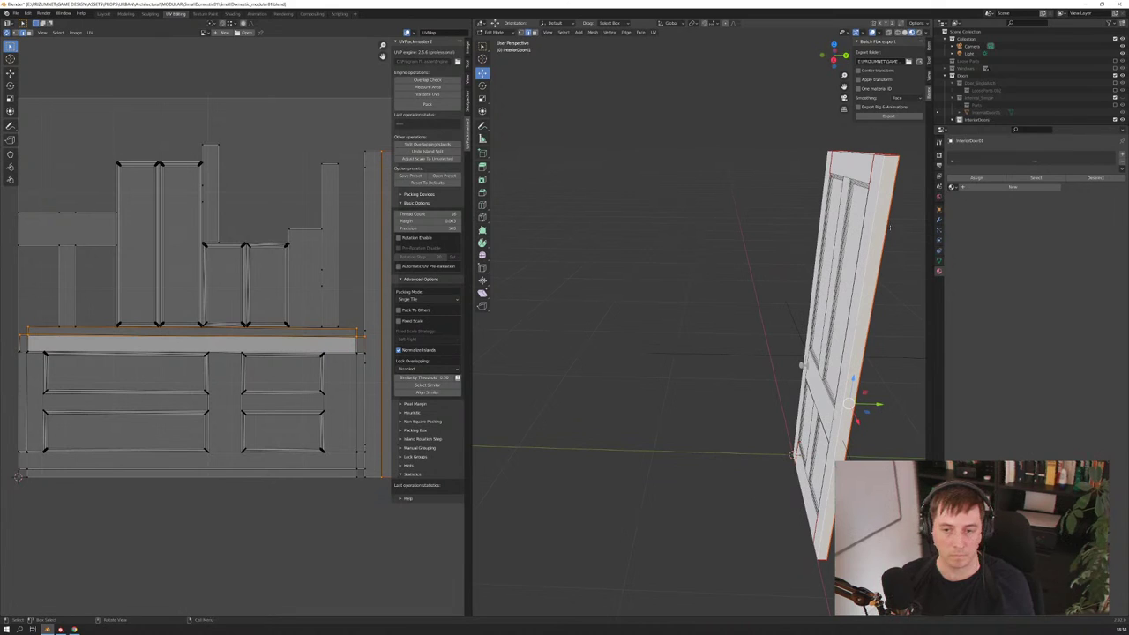
{"action": "left_click", "coordinate": [882, 60]}
{"action": "middle_click_drag", "start_coordinate": [851, 265], "coordinate": [882, 265]}
{"action": "mouse_move", "coordinate": [803, 372]}
{"action": "middle_mouse_down"}
{"action": "mouse_move", "coordinate": [770, 243]}
{"action": "mouse_move", "coordinate": [716, 226]}
{"action": "middle_mouse_up"}
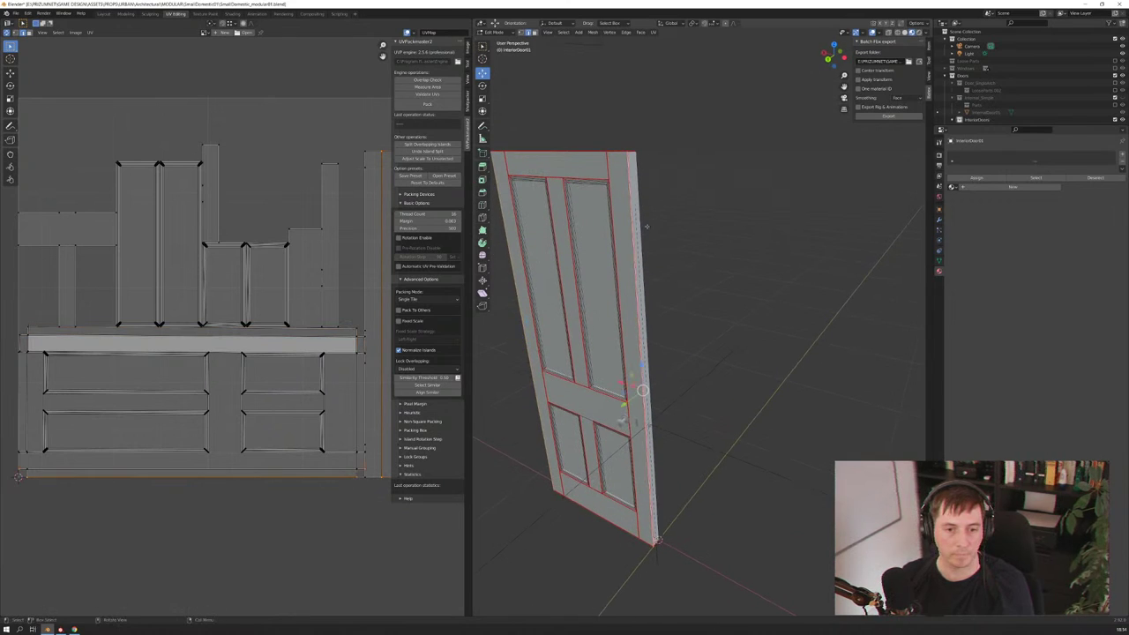
{"action": "middle_click_drag", "start_coordinate": [631, 214], "coordinate": [568, 205]}
{"action": "right_click", "coordinate": [567, 205]}
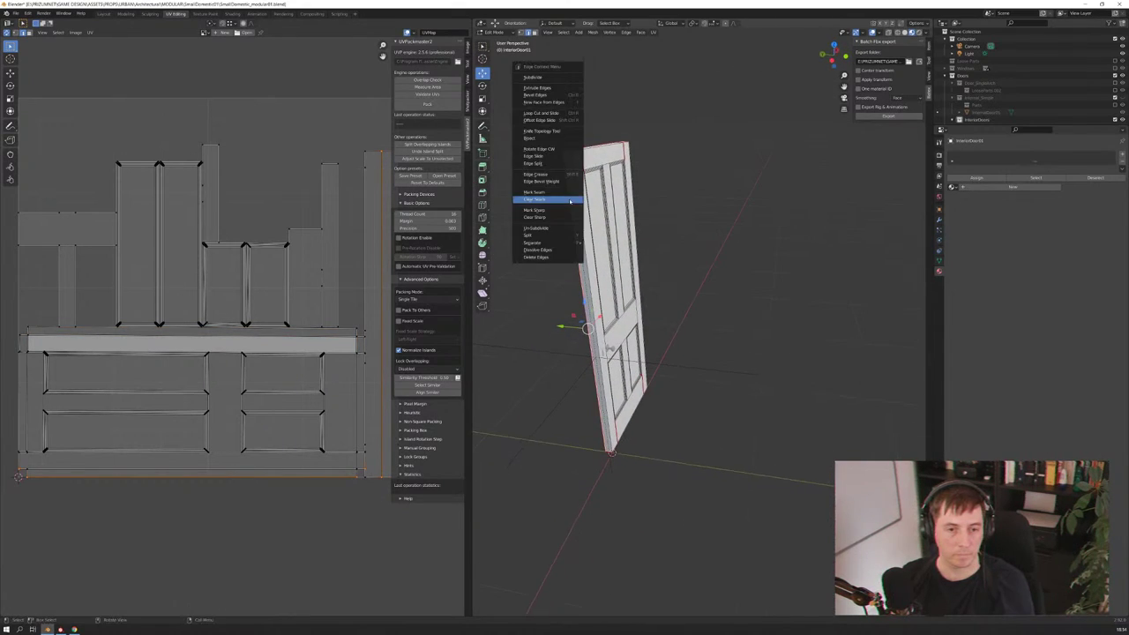
{"action": "left_click", "coordinate": [561, 200]}
Select the whole door, unwrap it again without that seam, then deselect
{"action": "key", "text": "a"}
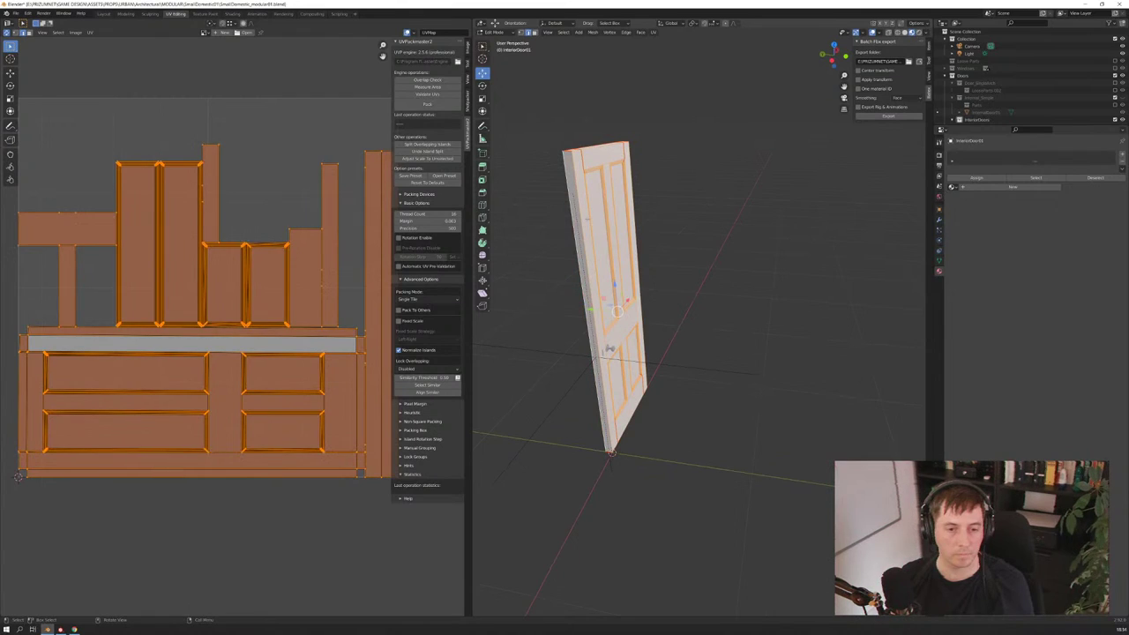
{"action": "key", "text": "u"}
{"action": "left_click", "coordinate": [560, 217]}
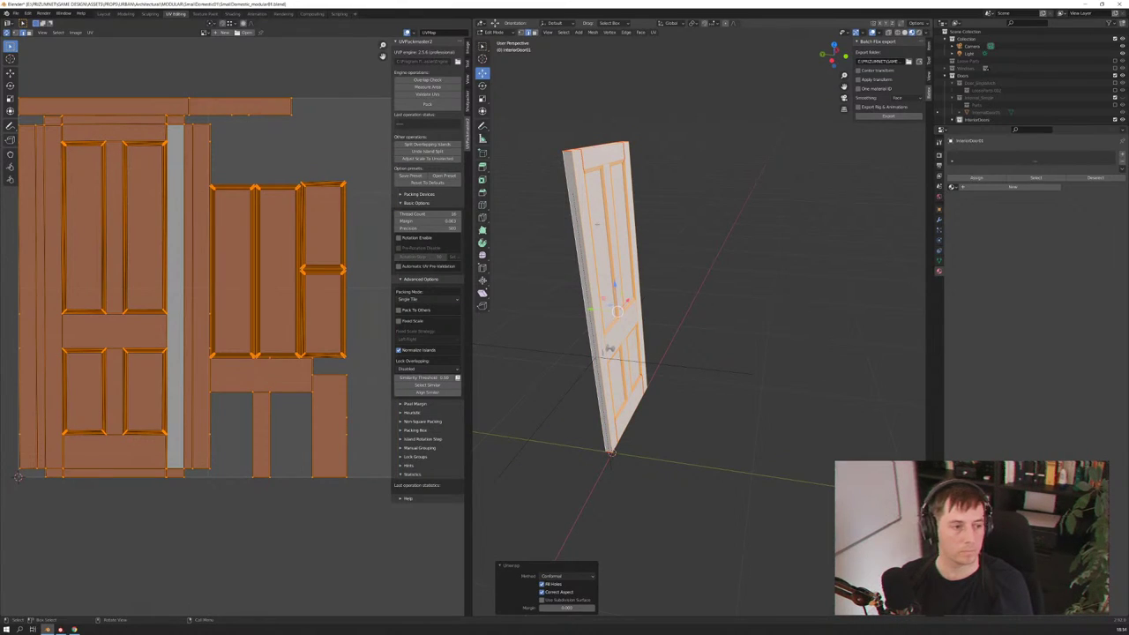
{"action": "mouse_move", "coordinate": [602, 220]}
{"action": "middle_mouse_down"}
{"action": "mouse_move", "coordinate": [752, 250]}
{"action": "mouse_move", "coordinate": [806, 239]}
{"action": "middle_mouse_up"}
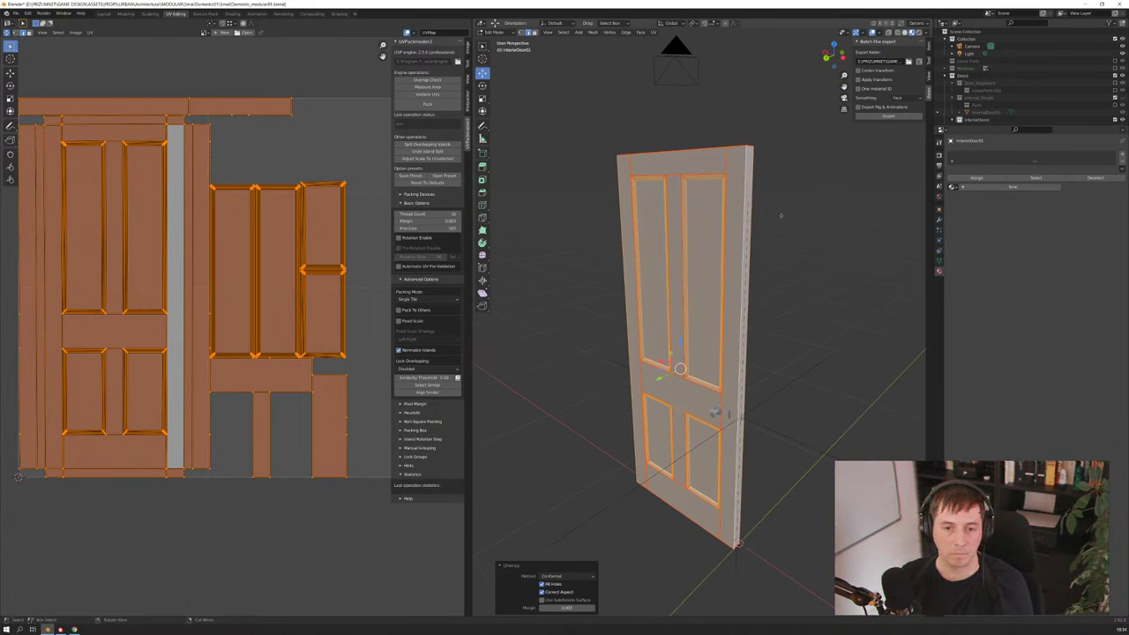
{"action": "key", "text": "alt+a"}
{"action": "scroll", "coordinate": [689, 195], "scroll_direction": "up", "scroll_amount": 4}
{"action": "scroll", "coordinate": [690, 195], "scroll_direction": "up", "scroll_amount": 1}
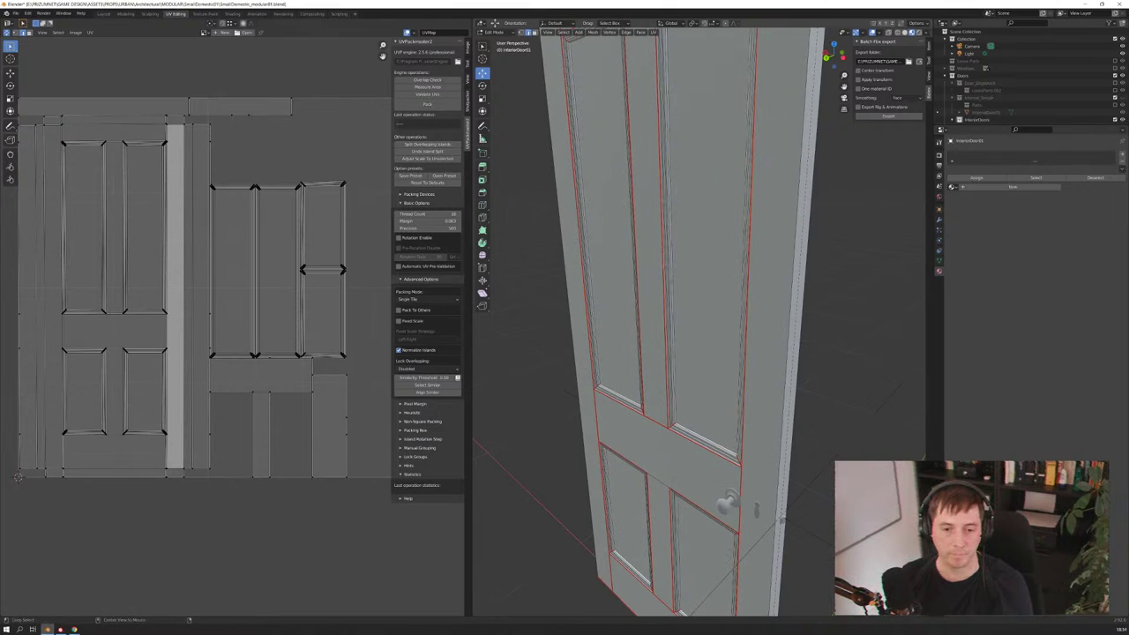
Mark the vertical edge loops on the centre and left panels as seams
{"action": "left_click", "coordinate": [671, 246], "text": "alt"}
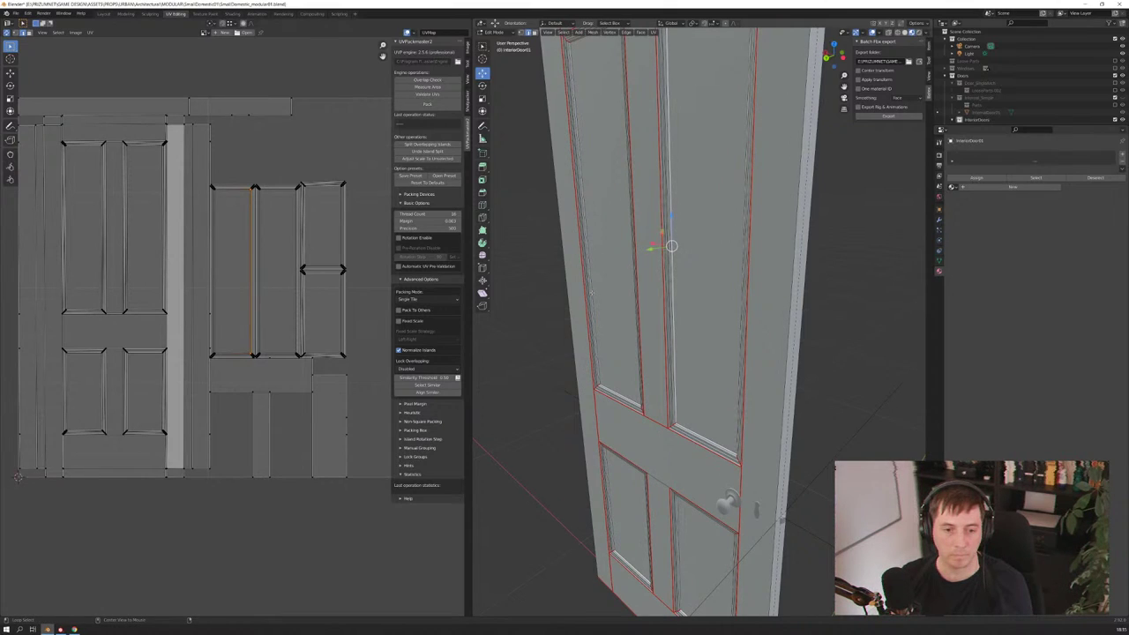
{"action": "left_click", "coordinate": [585, 235], "text": "alt"}
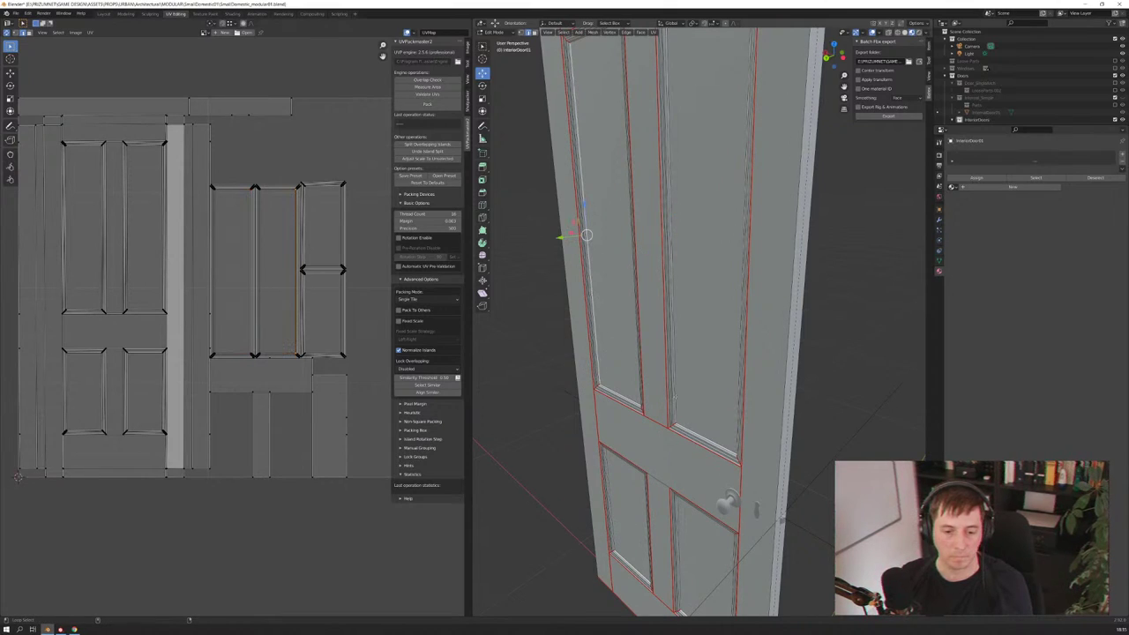
{"action": "left_click", "coordinate": [623, 240], "text": "alt+shift"}
{"action": "left_click", "coordinate": [607, 470], "text": "alt+shift"}
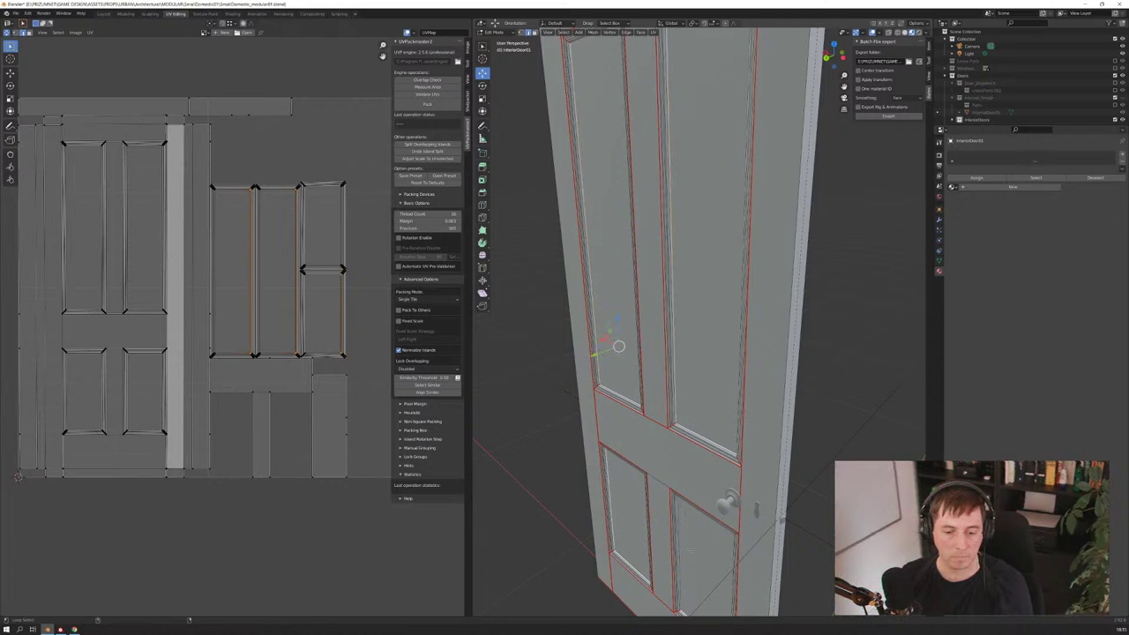
{"action": "scroll", "coordinate": [670, 511], "scroll_direction": "up", "scroll_amount": 1}
{"action": "right_click", "coordinate": [667, 511]}
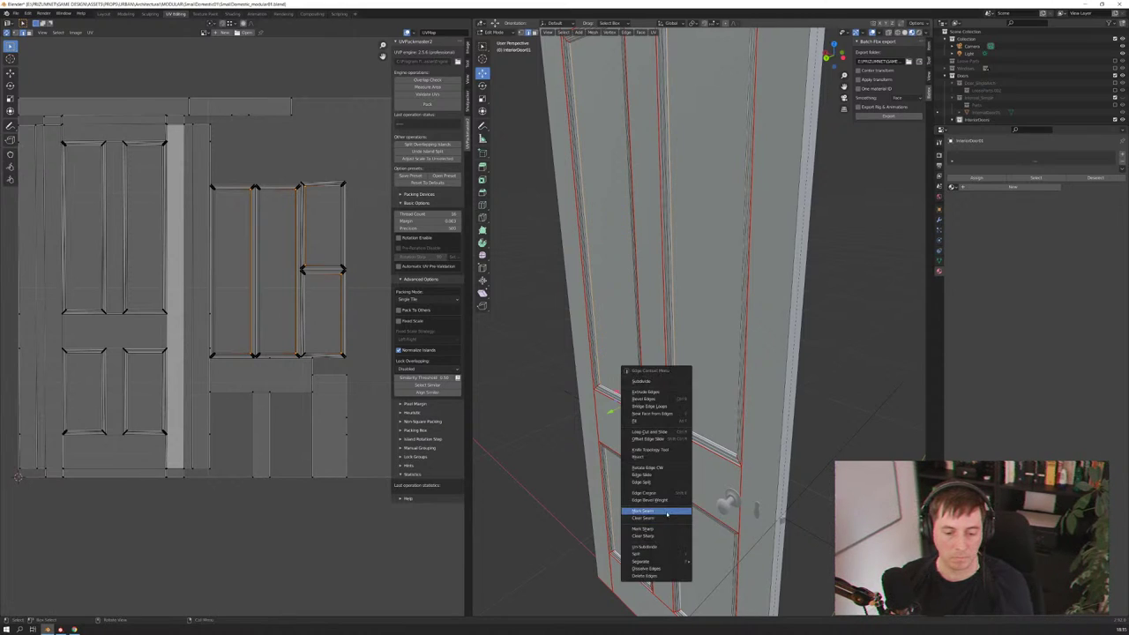
{"action": "left_click", "coordinate": [666, 512]}
Select the whole door and unwrap it with the new seams
{"action": "key", "text": "a"}
{"action": "key", "text": "u"}
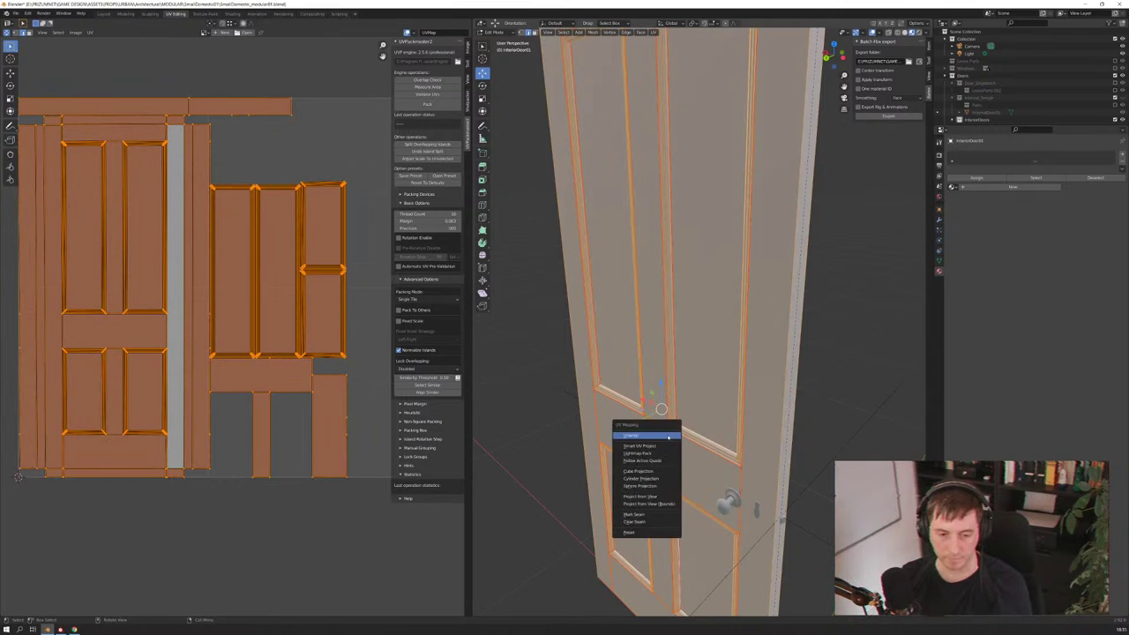
{"action": "left_click", "coordinate": [644, 425]}
{"action": "scroll", "coordinate": [670, 353], "scroll_direction": "down", "scroll_amount": 3}
{"action": "mouse_move", "coordinate": [670, 352]}
{"action": "middle_mouse_down"}
{"action": "mouse_move", "coordinate": [688, 344]}
{"action": "mouse_move", "coordinate": [732, 371]}
{"action": "mouse_move", "coordinate": [741, 362]}
{"action": "middle_mouse_up"}
{"action": "scroll", "coordinate": [732, 371], "scroll_direction": "up", "scroll_amount": 3}
Select the stile edge loop and the full loops around the upper-left panel
{"action": "scroll", "coordinate": [741, 362], "scroll_direction": "up", "scroll_amount": 4}
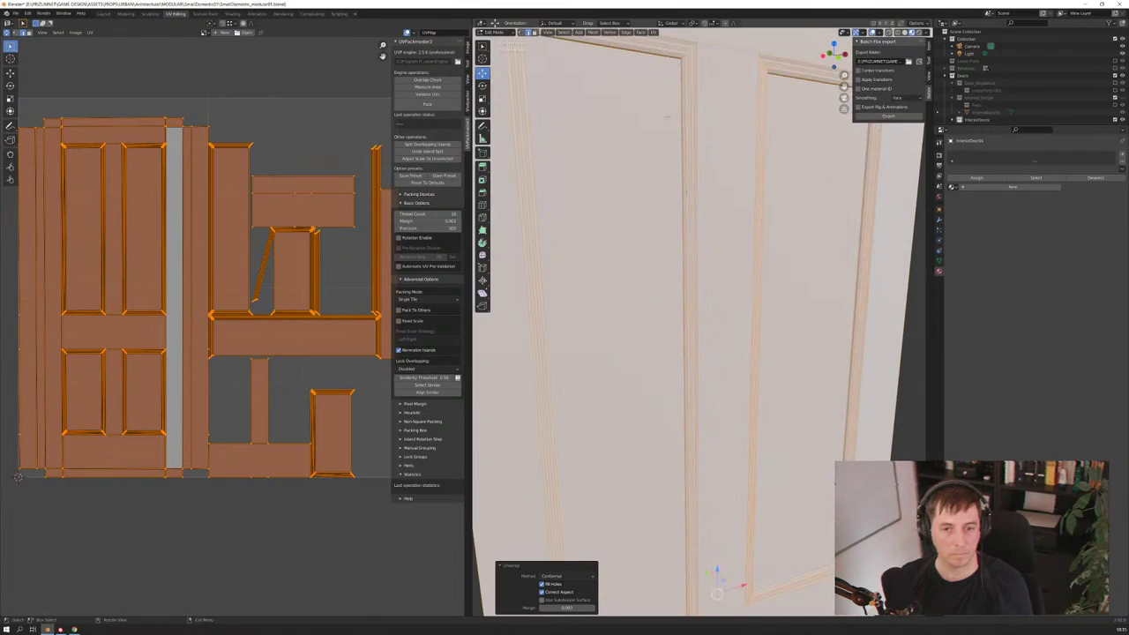
{"action": "scroll", "coordinate": [728, 196], "scroll_direction": "up", "scroll_amount": 2}
{"action": "scroll", "coordinate": [729, 195], "scroll_direction": "up", "scroll_amount": 2}
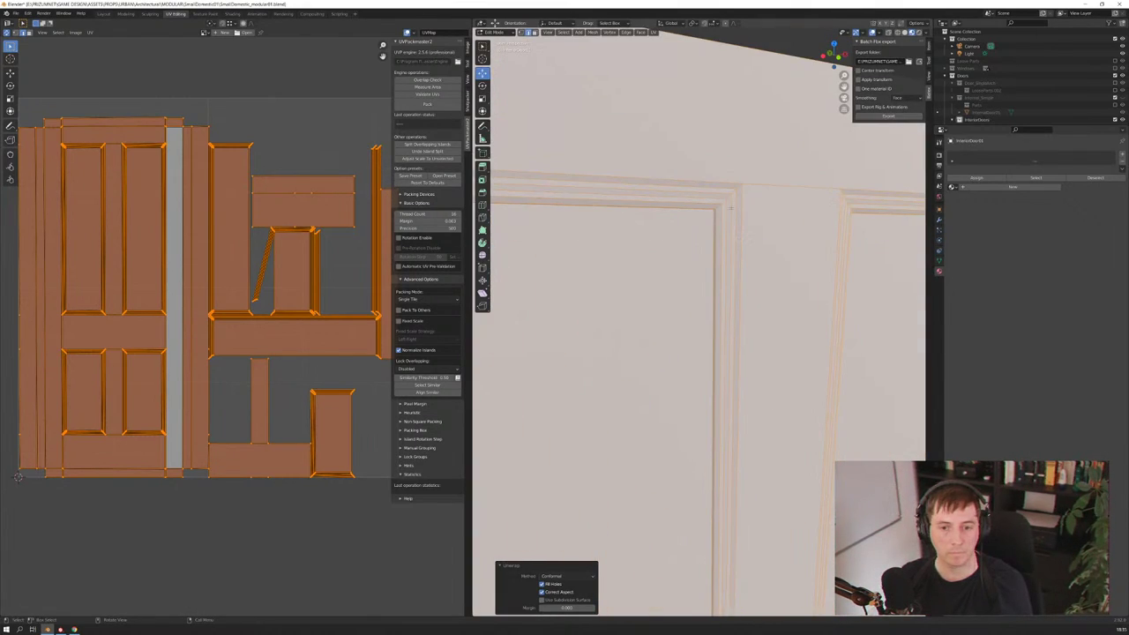
{"action": "left_click", "coordinate": [728, 195]}
{"action": "left_click", "coordinate": [739, 197], "text": "alt"}
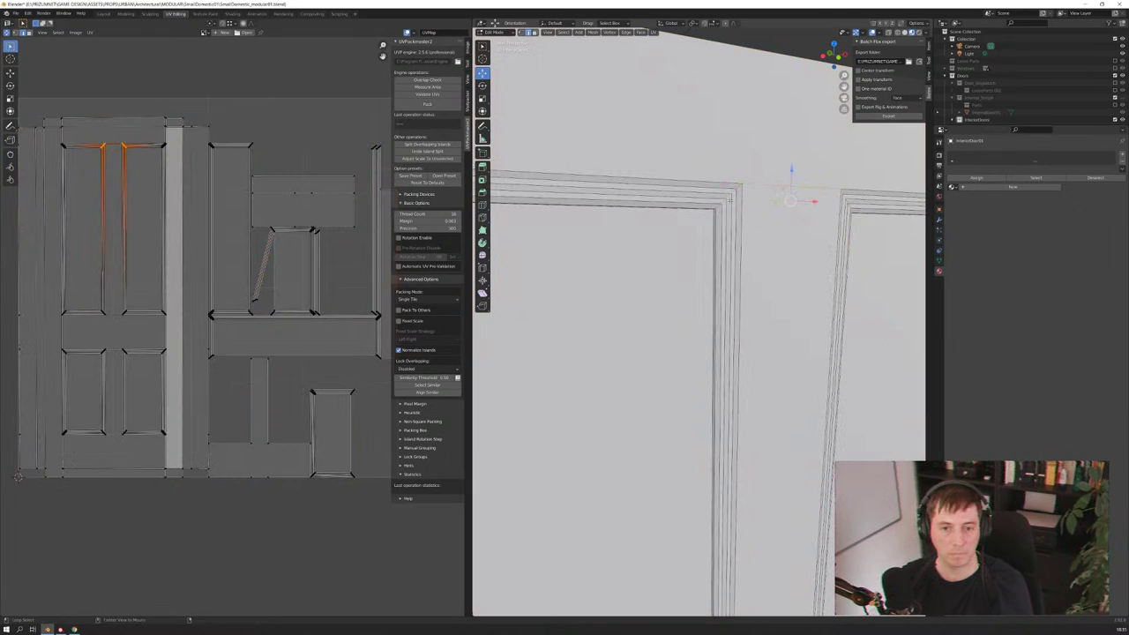
{"action": "scroll", "coordinate": [699, 322], "scroll_direction": "down", "scroll_amount": 4}
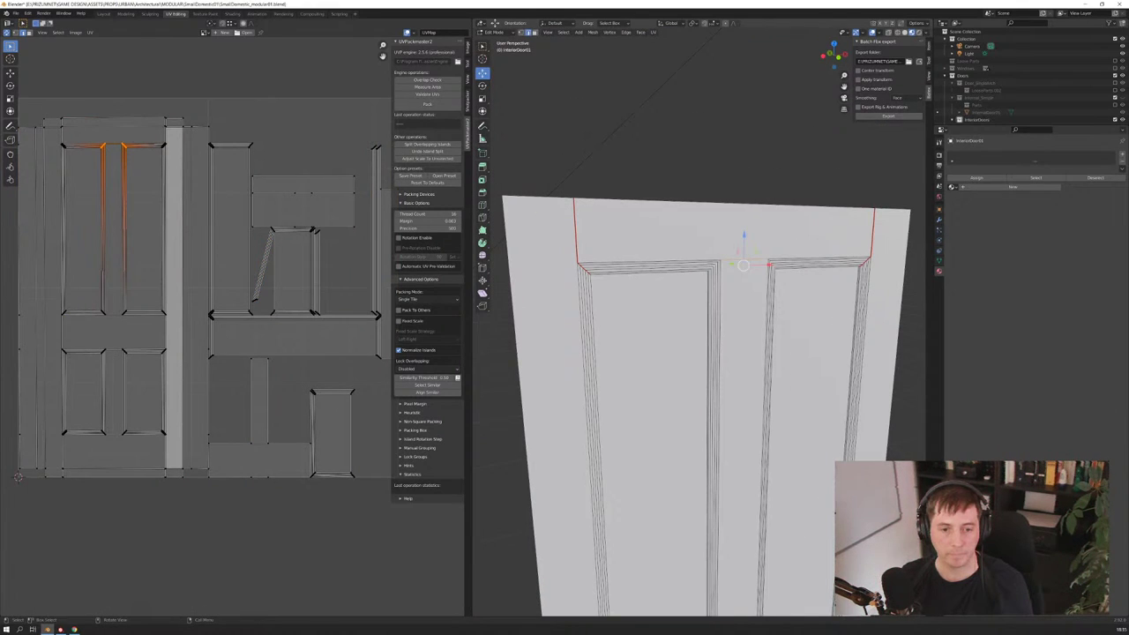
{"action": "middle_click_drag", "start_coordinate": [777, 300], "coordinate": [818, 315]}
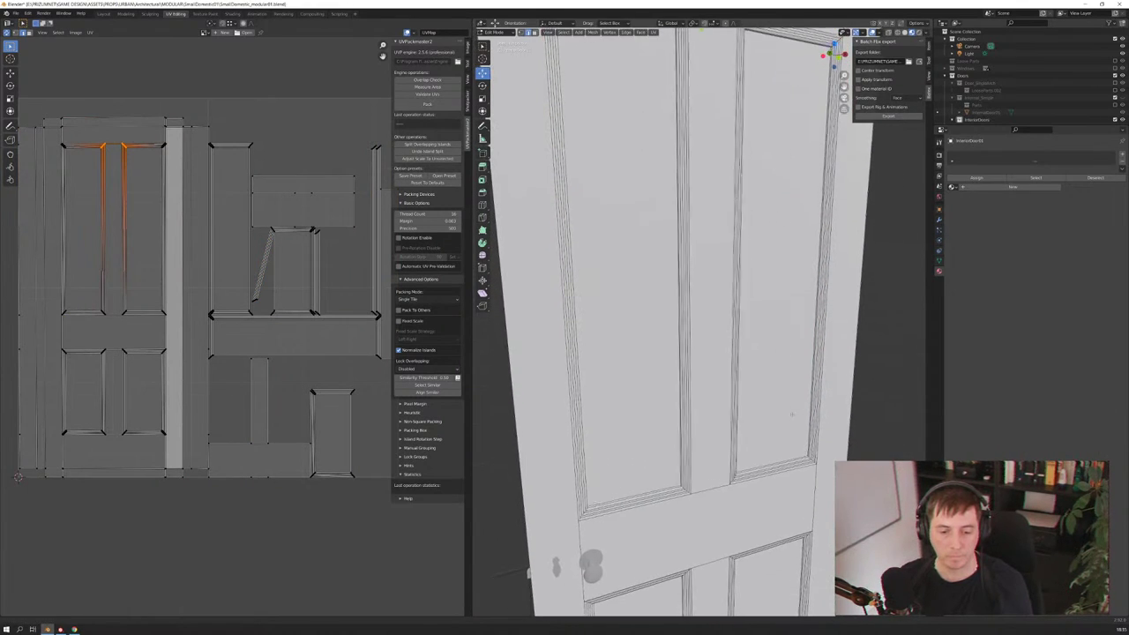
{"action": "middle_click", "coordinate": [697, 318], "text": "alt"}
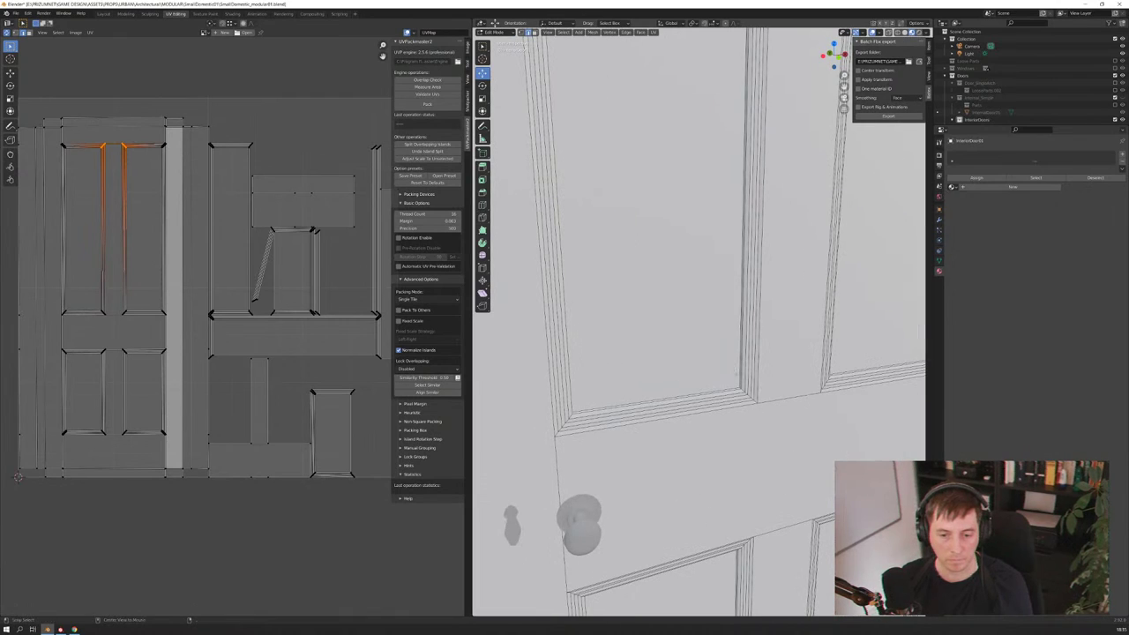
{"action": "left_click", "coordinate": [753, 412], "text": "alt"}
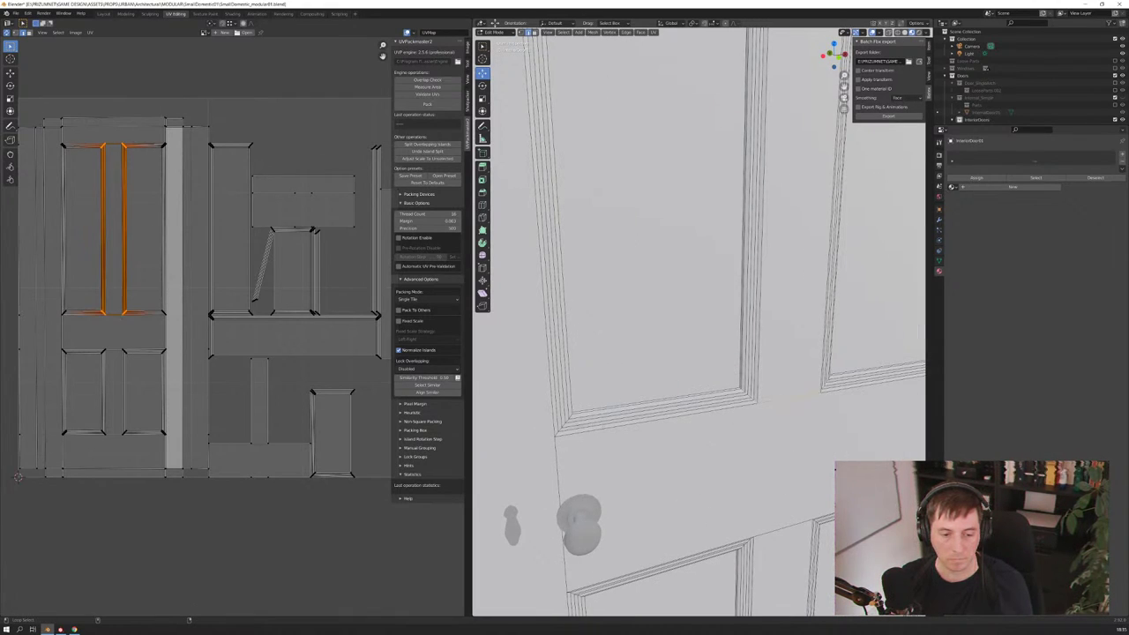
{"action": "left_click", "coordinate": [670, 430], "text": "alt+shift"}
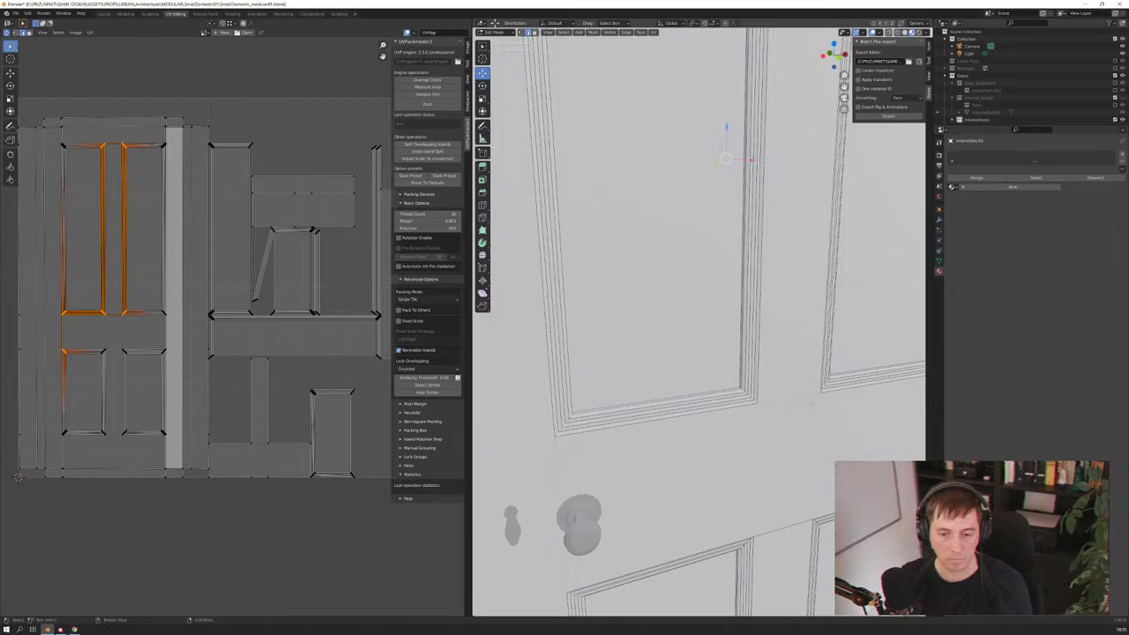
Grow the edge selection around the left panels
{"action": "scroll", "coordinate": [739, 428], "scroll_direction": "down", "scroll_amount": 3}
{"action": "mouse_move", "coordinate": [739, 428]}
{"action": "middle_mouse_down", "text": "alt"}
{"action": "mouse_move", "coordinate": [705, 353]}
{"action": "mouse_move", "coordinate": [688, 264]}
{"action": "middle_mouse_up", "text": "alt"}
{"action": "scroll", "coordinate": [706, 397], "scroll_direction": "up", "scroll_amount": 2}
{"action": "scroll", "coordinate": [705, 396], "scroll_direction": "up", "scroll_amount": 2}
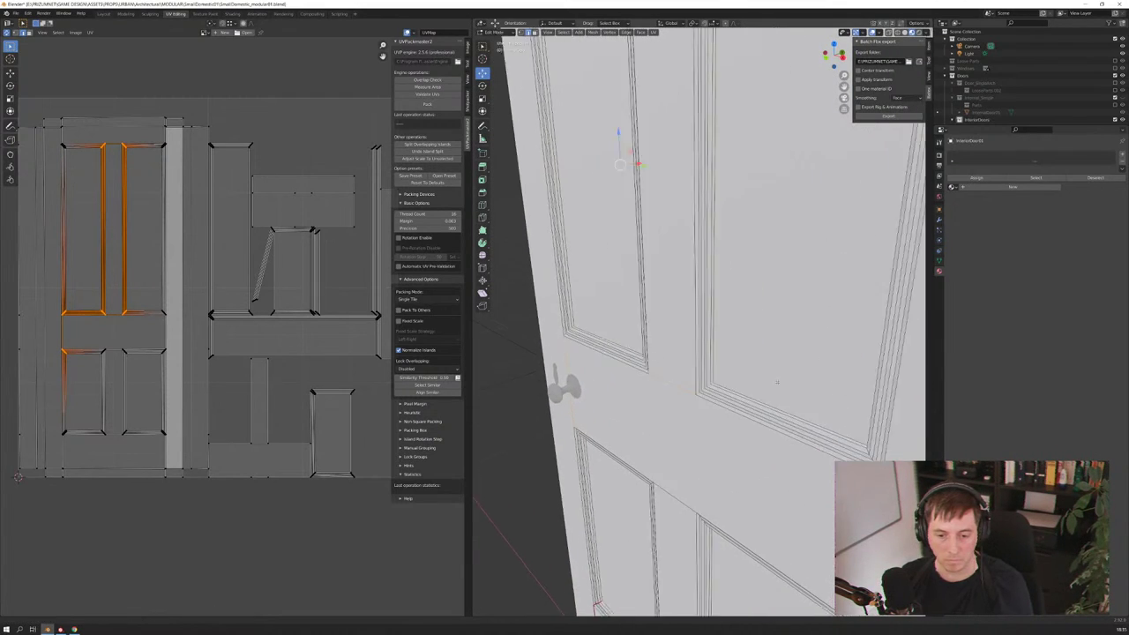
{"action": "scroll", "coordinate": [705, 397], "scroll_direction": "up", "scroll_amount": 2}
{"action": "scroll", "coordinate": [705, 397], "scroll_direction": "up", "scroll_amount": 3}
{"action": "scroll", "coordinate": [705, 353], "scroll_direction": "down", "scroll_amount": 3}
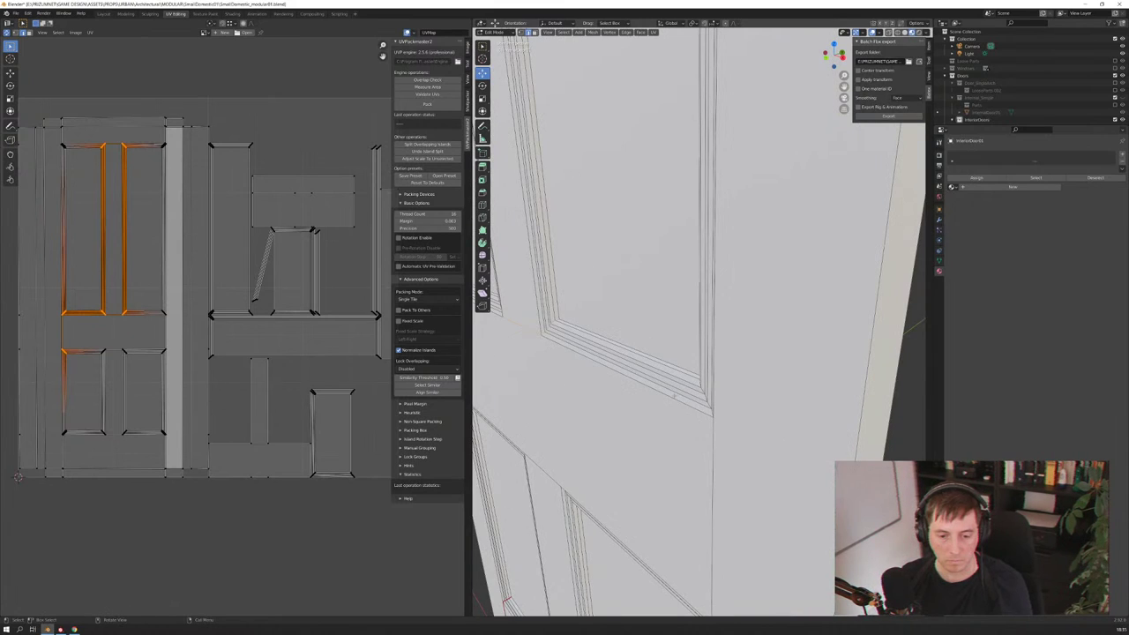
{"action": "scroll", "coordinate": [706, 353], "scroll_direction": "up", "scroll_amount": 3}
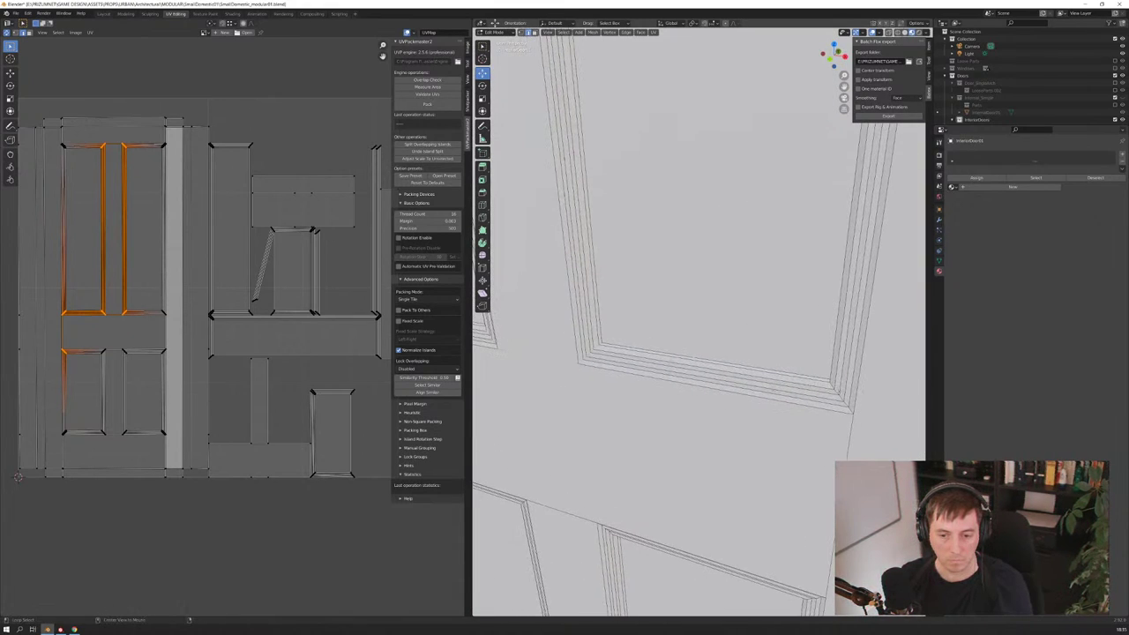
{"action": "key", "text": "ctrl+KP_Add"}
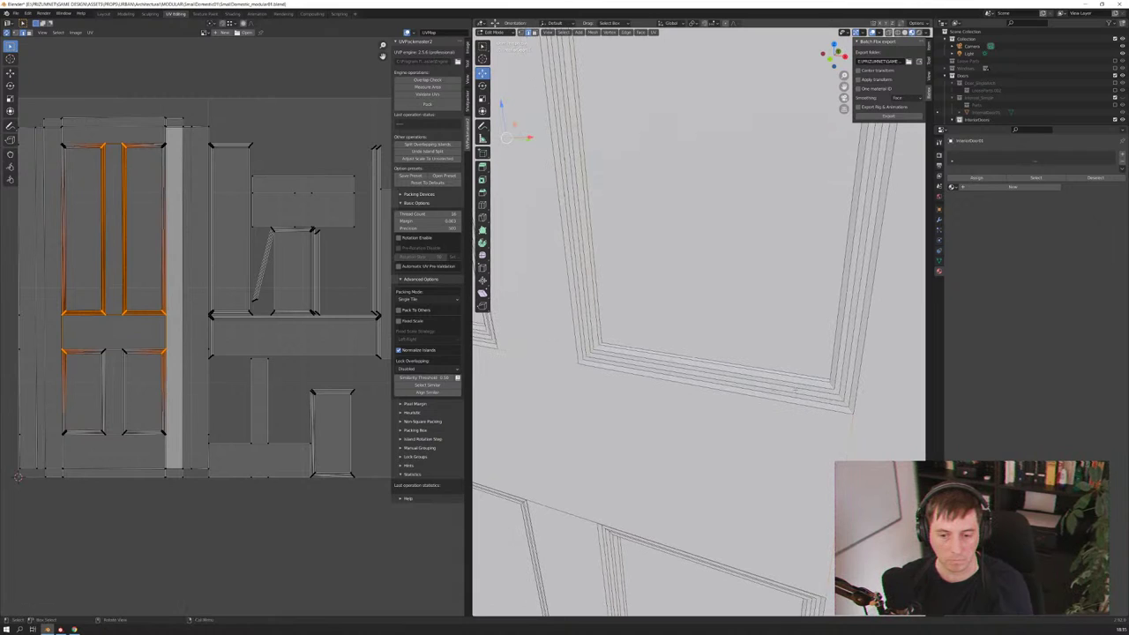
Check the panel-border selection from side and angled views of the door
{"action": "scroll", "coordinate": [798, 389], "scroll_direction": "down", "scroll_amount": 2}
{"action": "scroll", "coordinate": [803, 390], "scroll_direction": "down", "scroll_amount": 2}
{"action": "scroll", "coordinate": [811, 391], "scroll_direction": "down", "scroll_amount": 3}
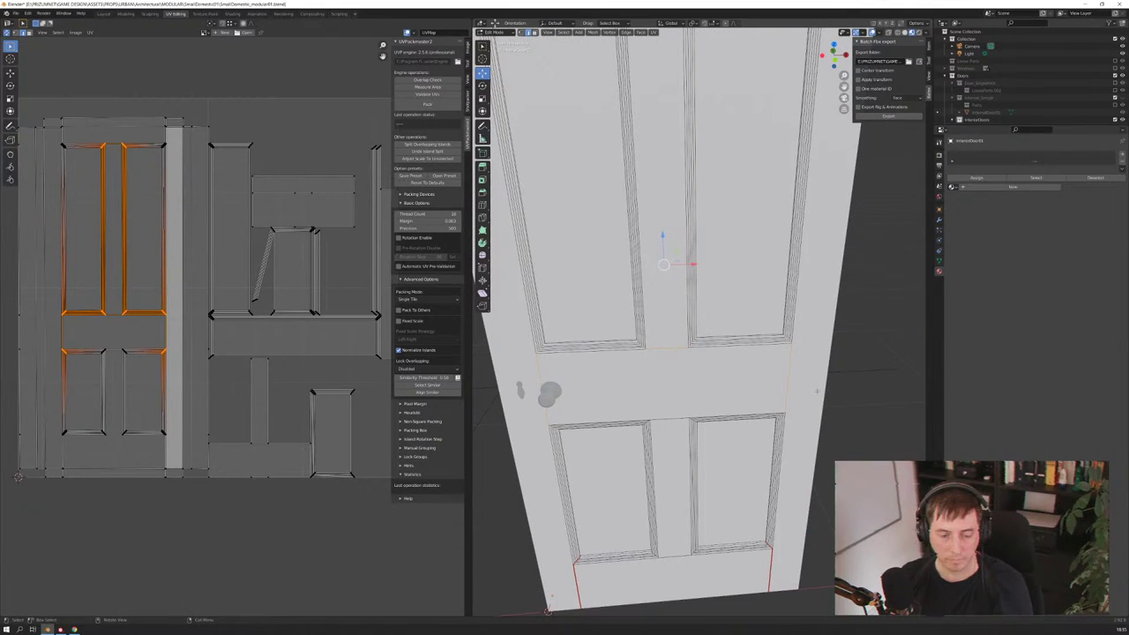
{"action": "scroll", "coordinate": [697, 322], "scroll_direction": "up", "scroll_amount": 1}
{"action": "middle_click_drag", "start_coordinate": [697, 322], "coordinate": [653, 322]}
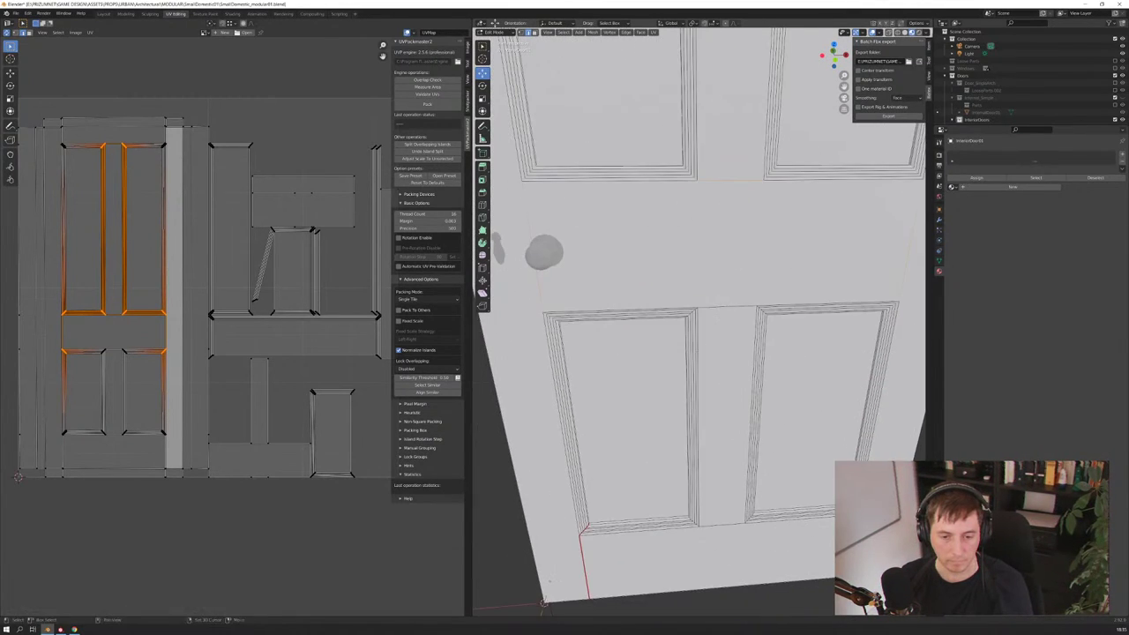
{"action": "scroll", "coordinate": [697, 322], "scroll_direction": "up", "scroll_amount": 4}
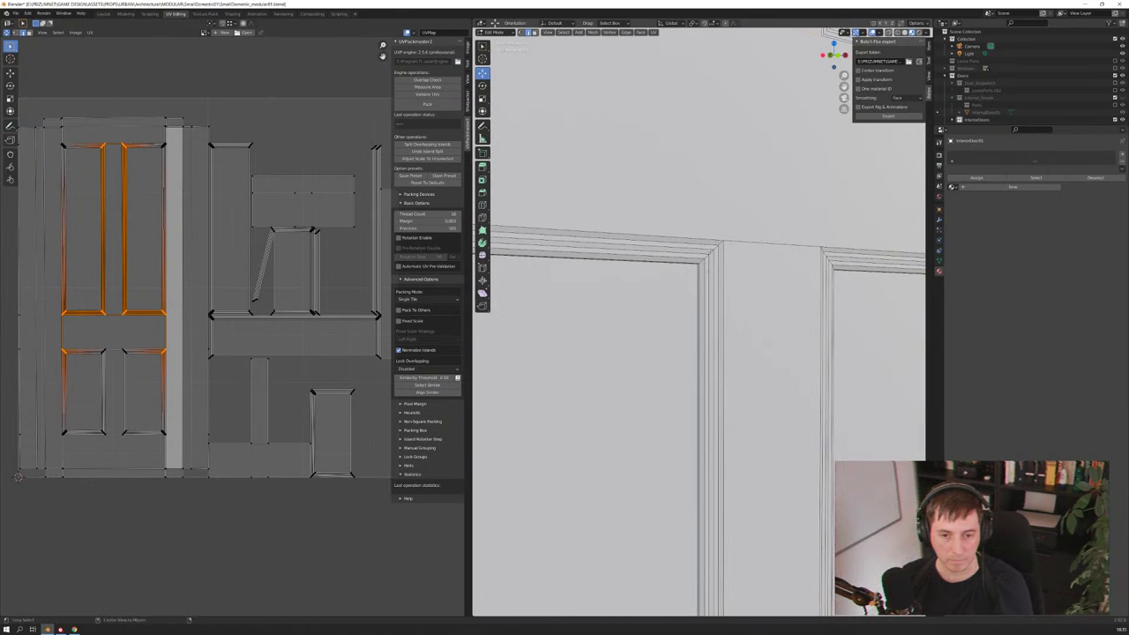
{"action": "scroll", "coordinate": [579, 335], "scroll_direction": "down", "scroll_amount": 3}
{"action": "key", "text": "KP_3"}
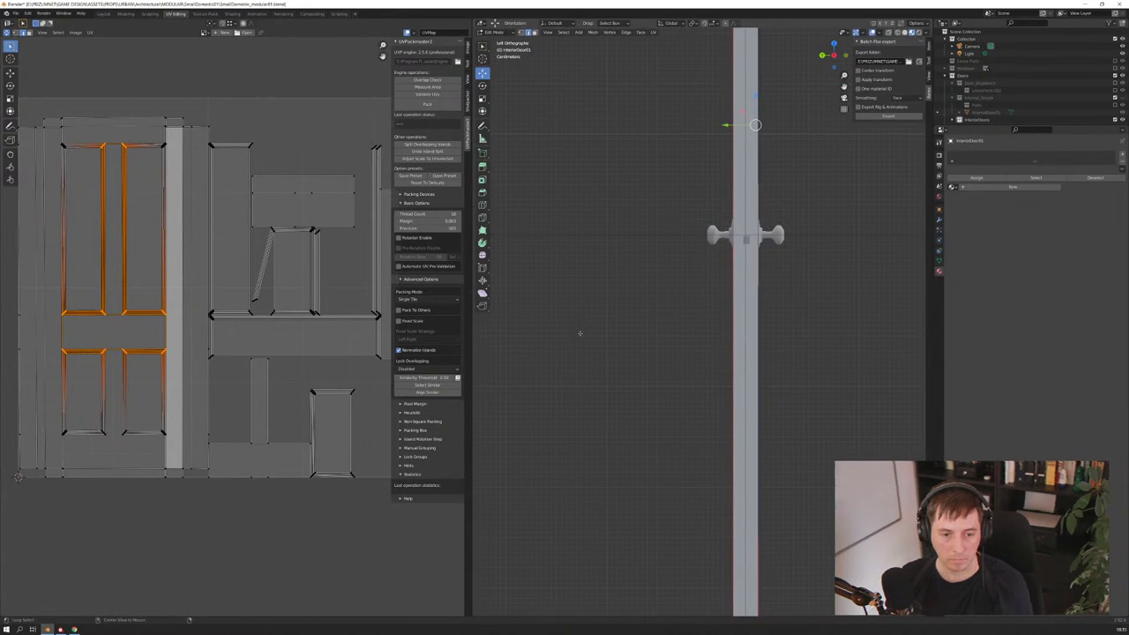
{"action": "middle_click_drag", "start_coordinate": [579, 335], "coordinate": [648, 343]}
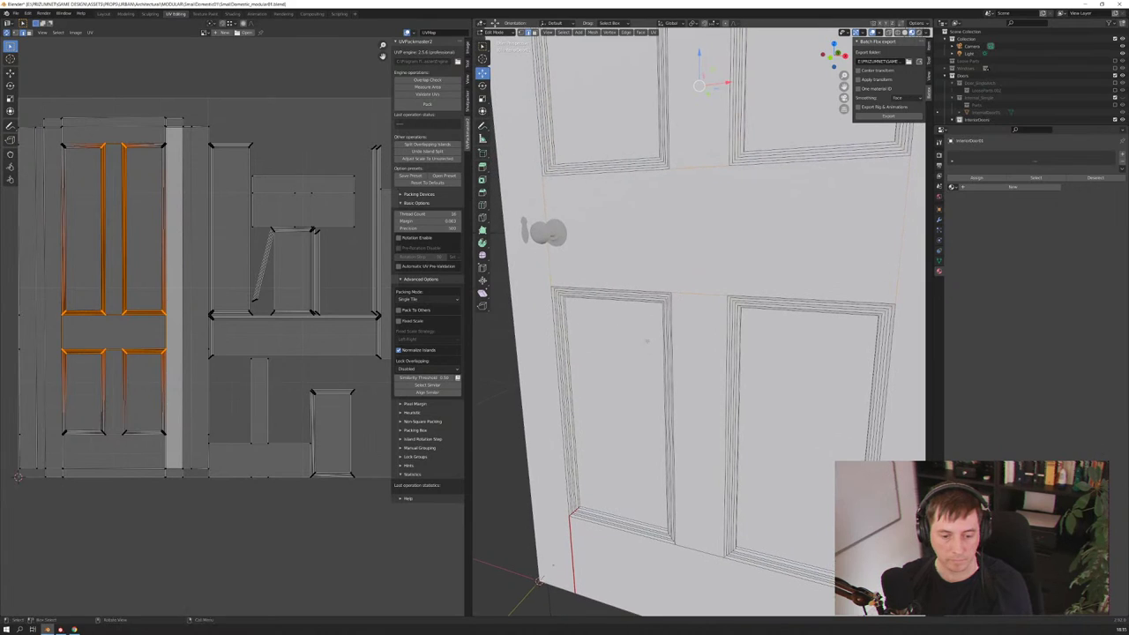
{"action": "scroll", "coordinate": [648, 343], "scroll_direction": "up", "scroll_amount": 2}
{"action": "scroll", "coordinate": [675, 460], "scroll_direction": "down", "scroll_amount": 1}
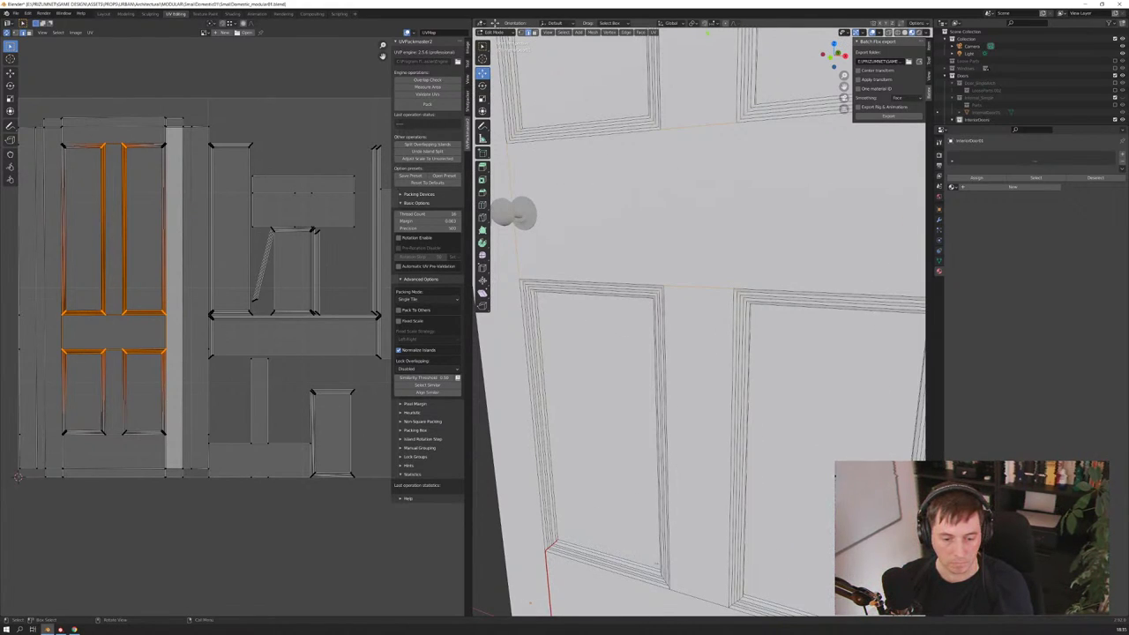
{"action": "mouse_move", "coordinate": [600, 494]}
{"action": "middle_mouse_down"}
{"action": "mouse_move", "coordinate": [630, 513]}
{"action": "mouse_move", "coordinate": [671, 502]}
{"action": "middle_mouse_up"}
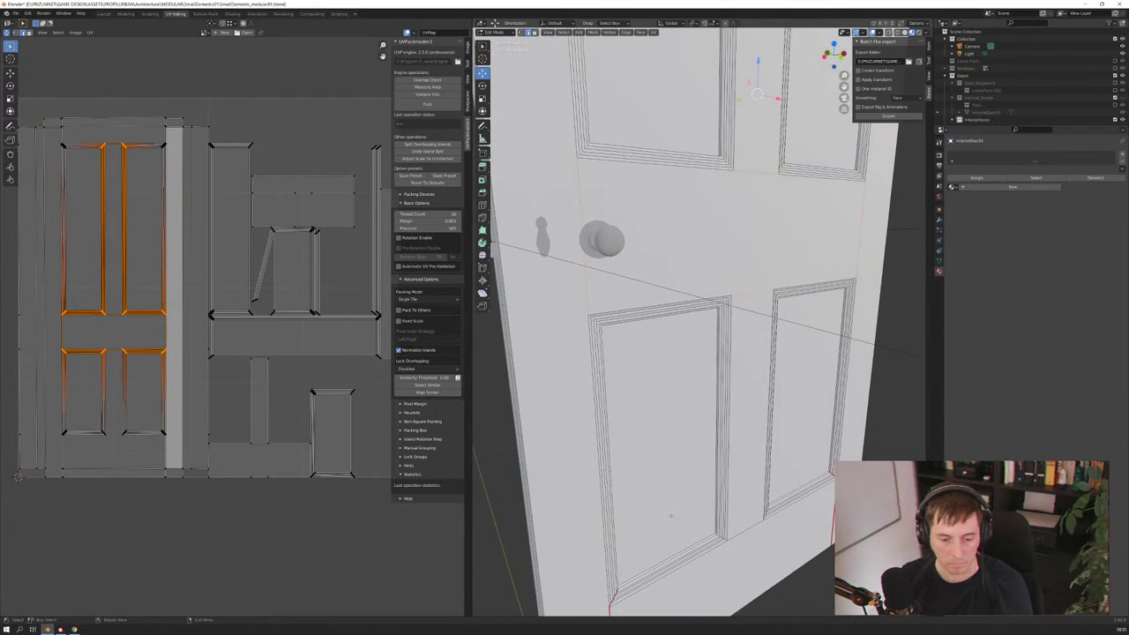
Add the lower-left panel edges to the selection
{"action": "left_click", "coordinate": [725, 543], "text": "alt+shift"}
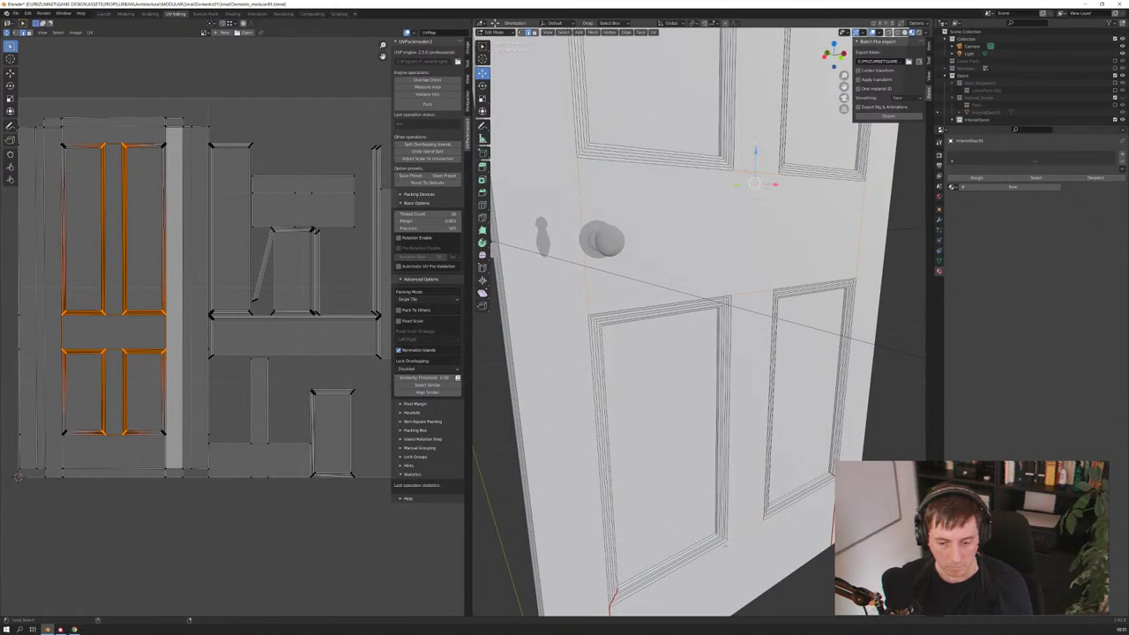
{"action": "key", "text": "KP_1"}
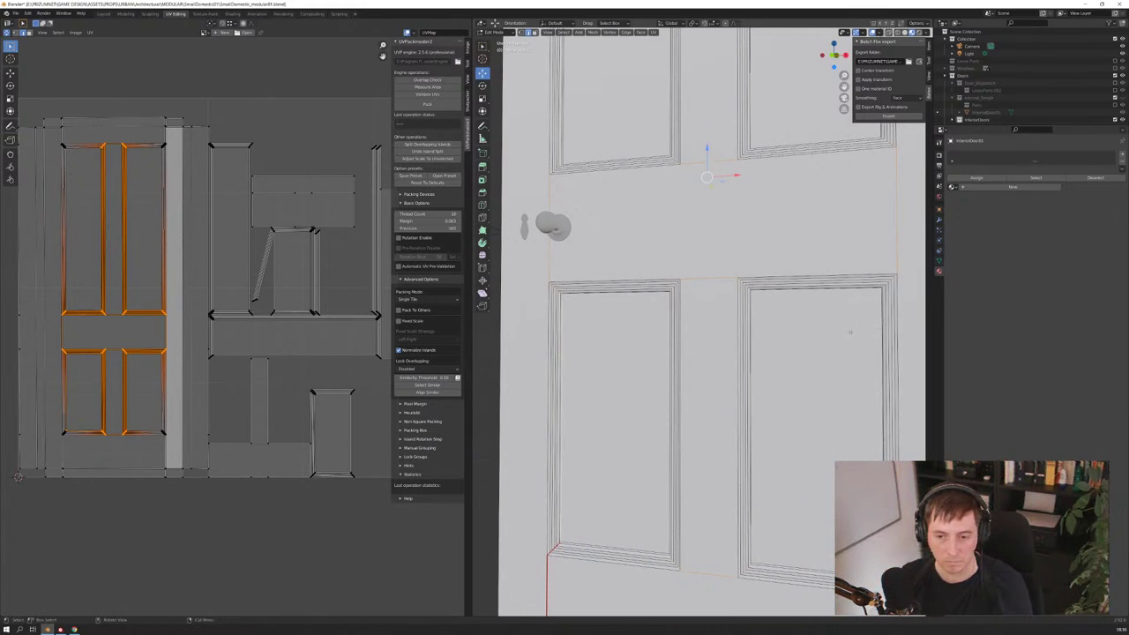
{"action": "middle_click_drag", "start_coordinate": [878, 325], "coordinate": [832, 497]}
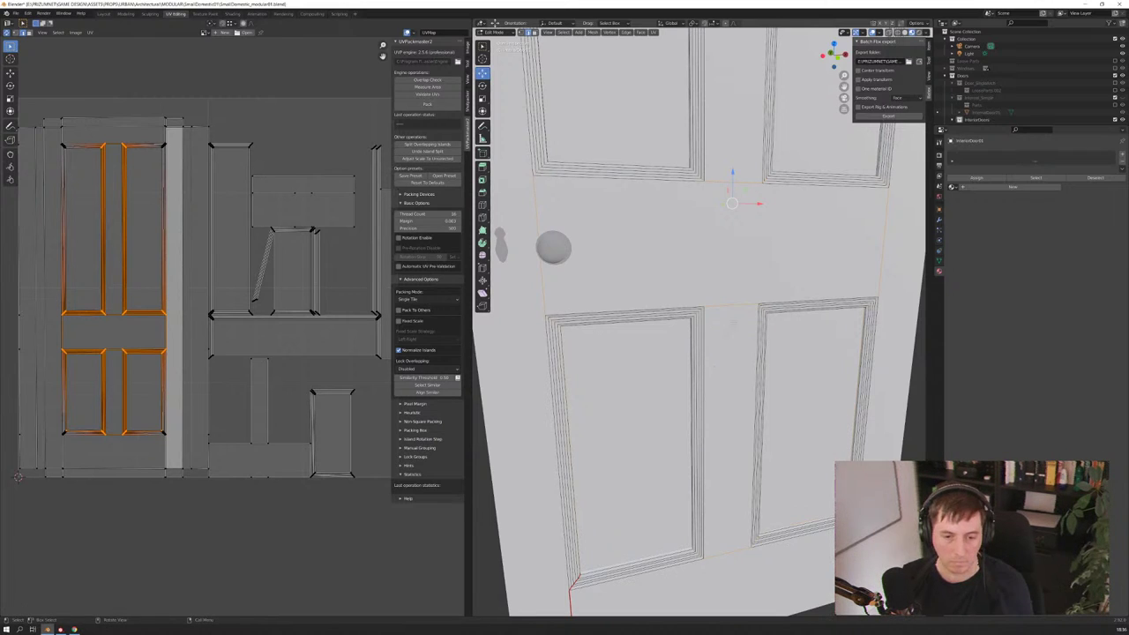
{"action": "middle_click_drag", "start_coordinate": [672, 551], "coordinate": [685, 524]}
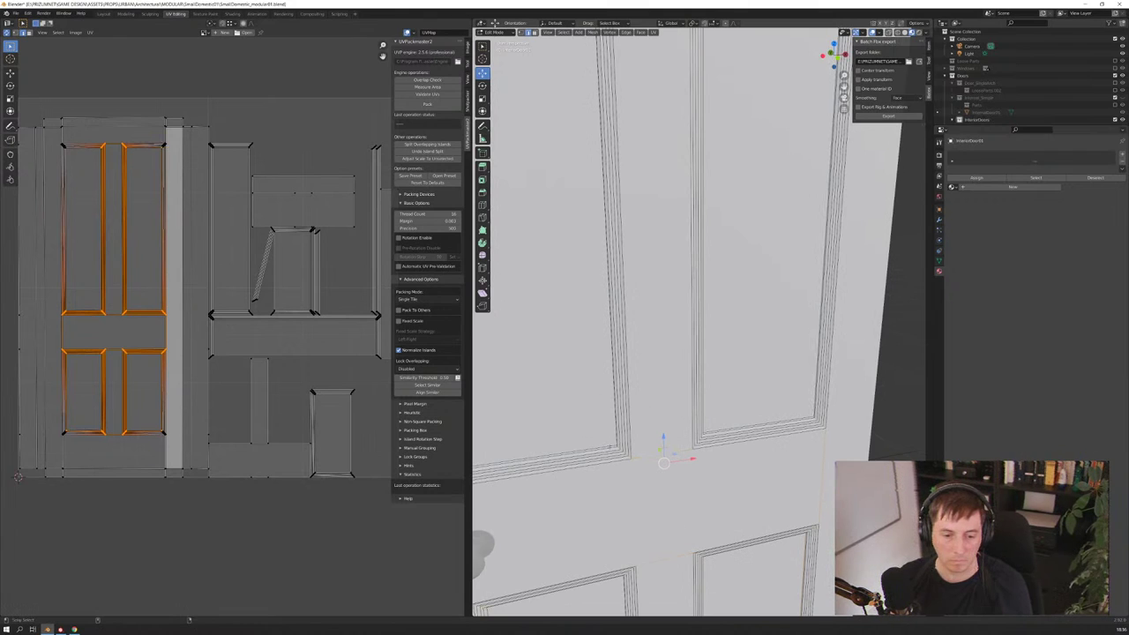
{"action": "middle_click_drag", "start_coordinate": [685, 523], "coordinate": [610, 407]}
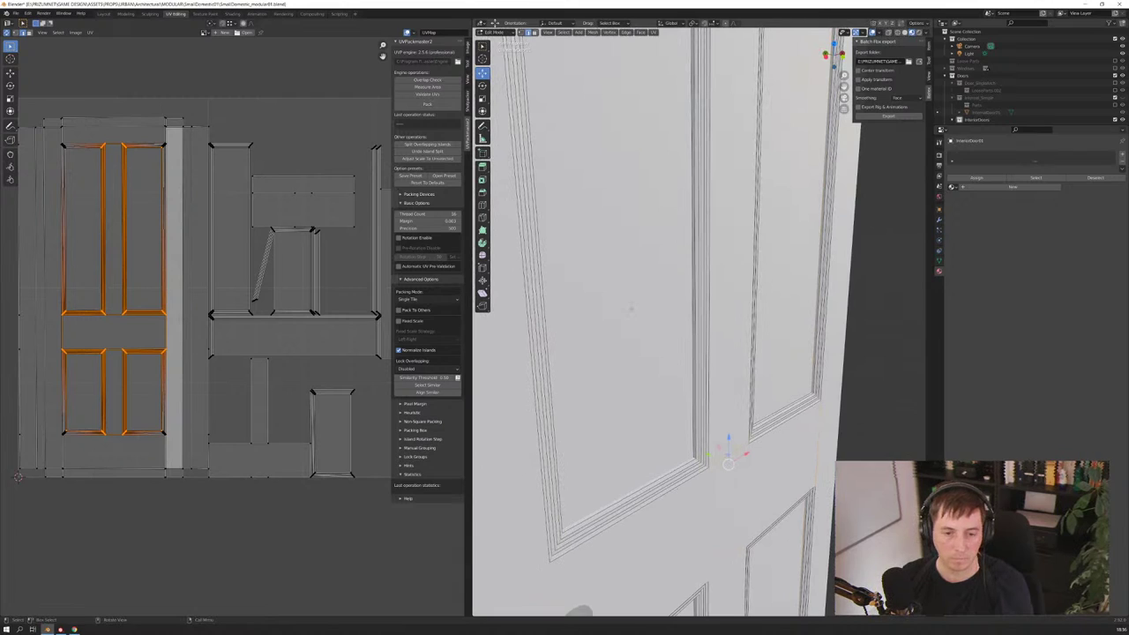
{"action": "key", "text": "ctrl+r"}
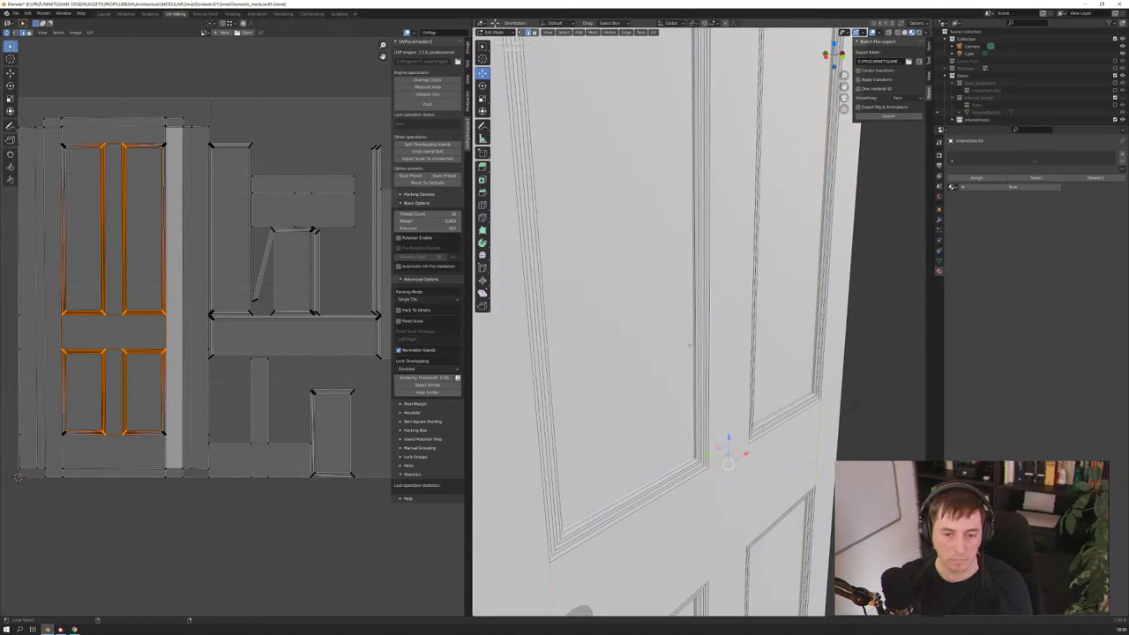
Add the inner panel groove loop and the upper-right door panel to the selection
{"action": "middle_click_drag", "start_coordinate": [790, 313], "coordinate": [692, 316]}
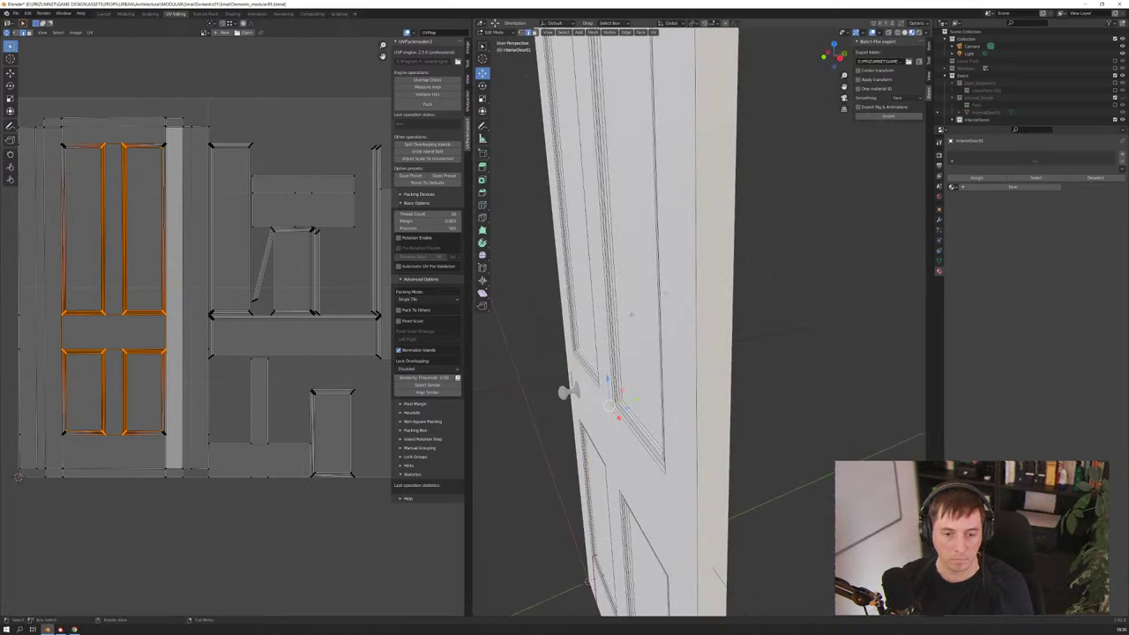
{"action": "left_click", "coordinate": [622, 318], "text": "alt"}
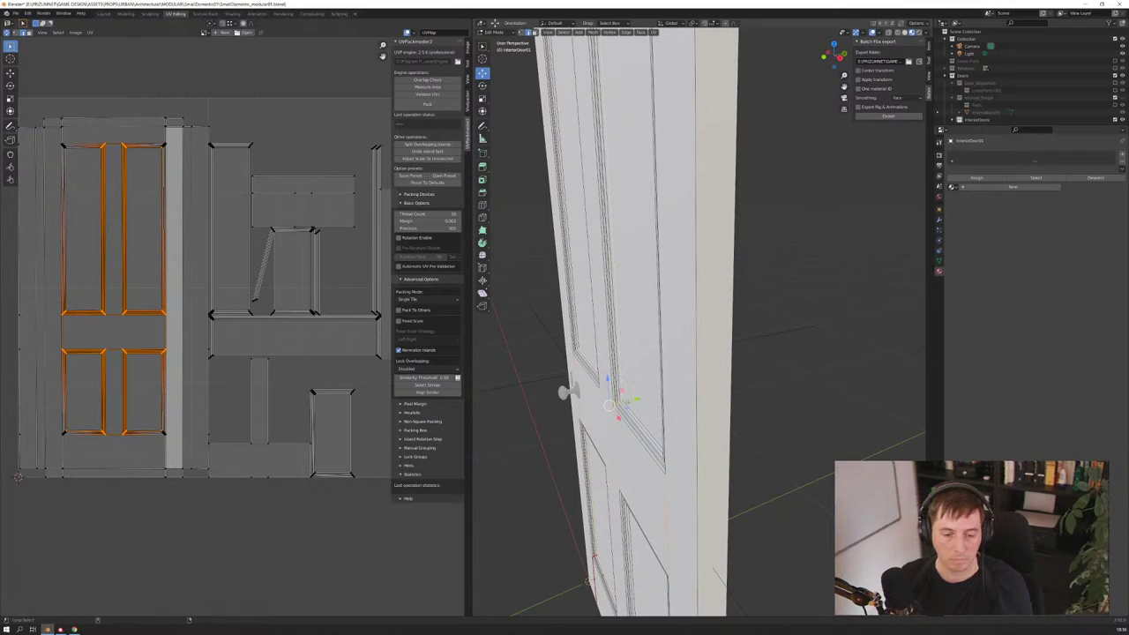
{"action": "mouse_move", "coordinate": [622, 318]}
{"action": "middle_mouse_down"}
{"action": "mouse_move", "coordinate": [648, 320]}
{"action": "mouse_move", "coordinate": [697, 246]}
{"action": "middle_mouse_up"}
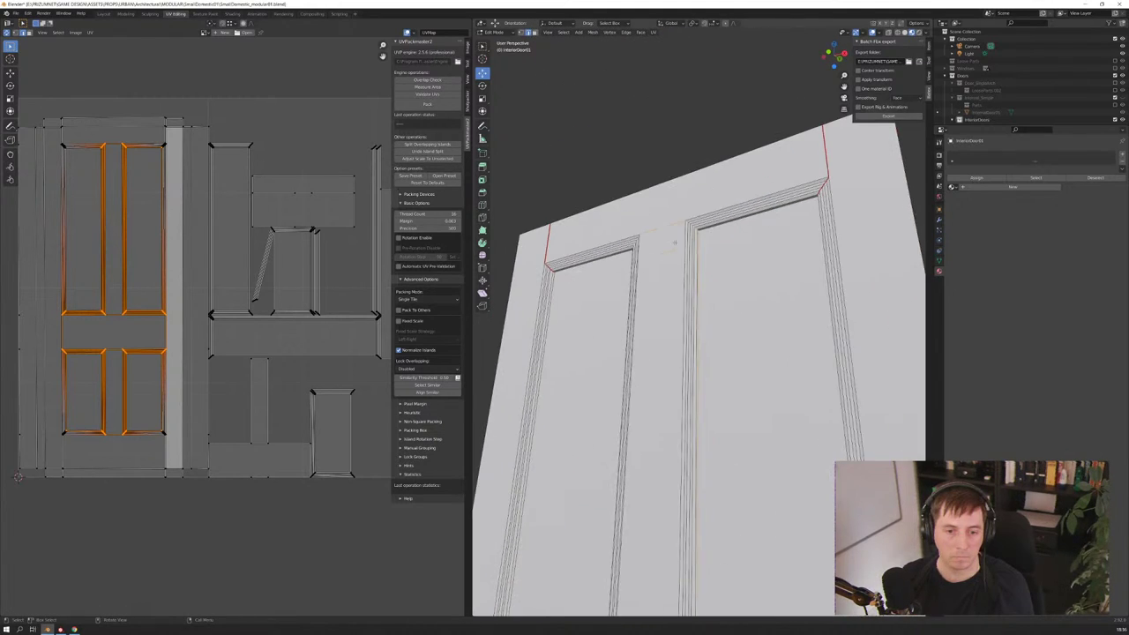
{"action": "scroll", "coordinate": [715, 208], "scroll_direction": "up", "scroll_amount": 4}
{"action": "left_click", "coordinate": [726, 198], "text": "shift"}
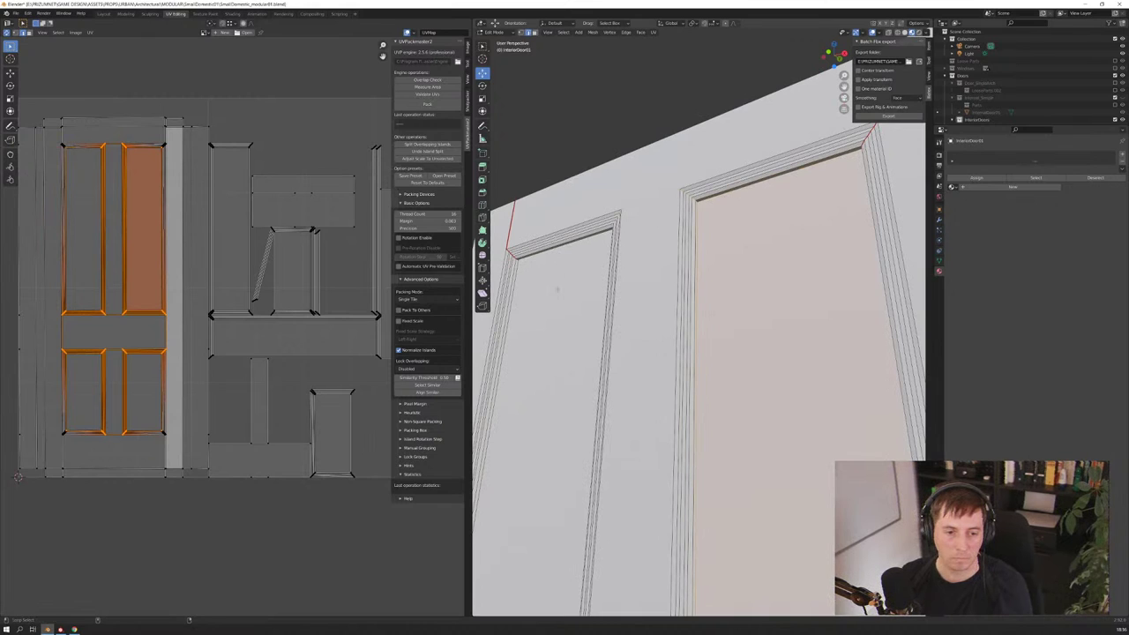
{"action": "scroll", "coordinate": [556, 288], "scroll_direction": "down", "scroll_amount": 3}
{"action": "scroll", "coordinate": [617, 335], "scroll_direction": "up", "scroll_amount": 3}
Mark the selected door edges as seams, then a second set of panel-border edges
{"action": "mouse_move", "coordinate": [617, 335]}
{"action": "middle_mouse_down"}
{"action": "mouse_move", "coordinate": [642, 354]}
{"action": "mouse_move", "coordinate": [584, 309]}
{"action": "middle_mouse_up"}
{"action": "right_click", "coordinate": [584, 308]}
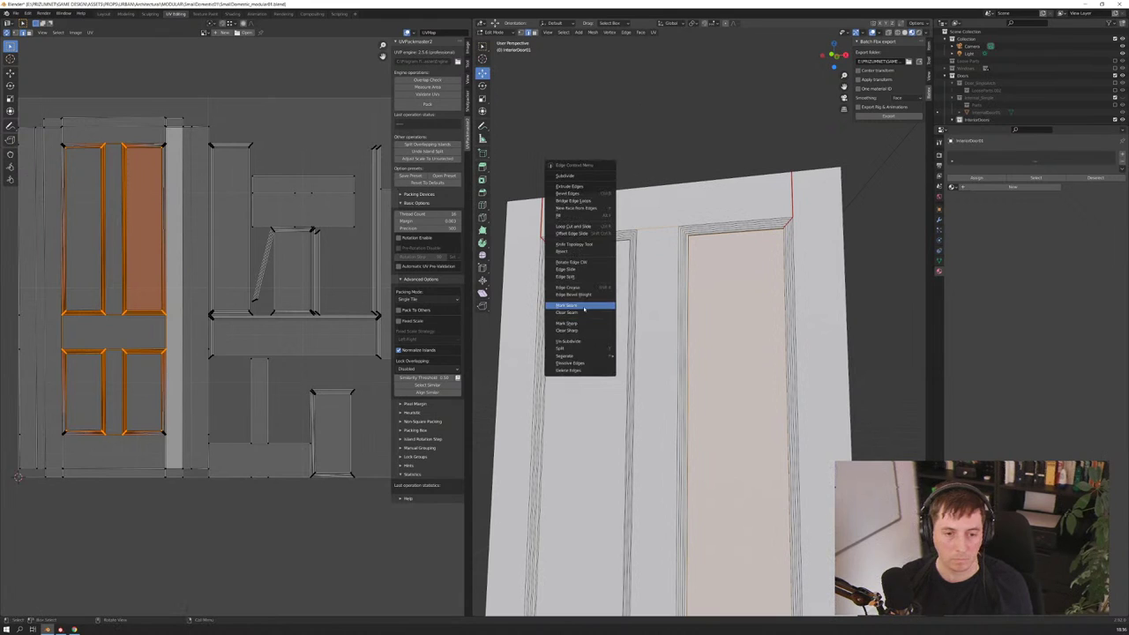
{"action": "left_click", "coordinate": [584, 307]}
{"action": "middle_click_drag", "start_coordinate": [620, 315], "coordinate": [591, 302]}
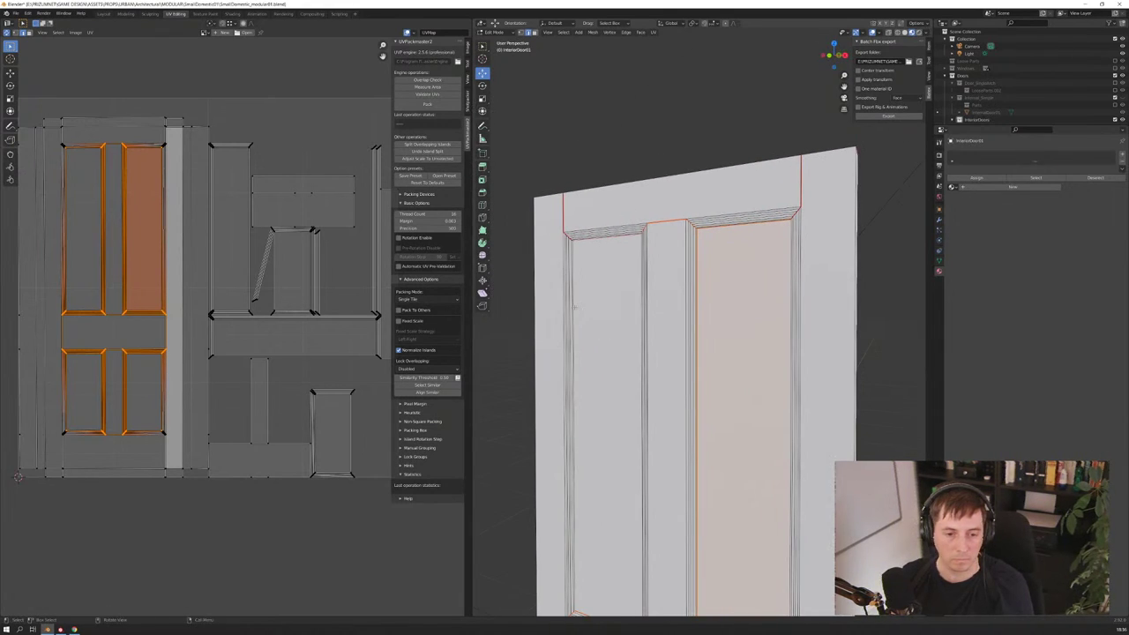
{"action": "left_click", "coordinate": [573, 427], "text": "alt"}
{"action": "right_click", "coordinate": [575, 308]}
{"action": "left_click", "coordinate": [575, 306]}
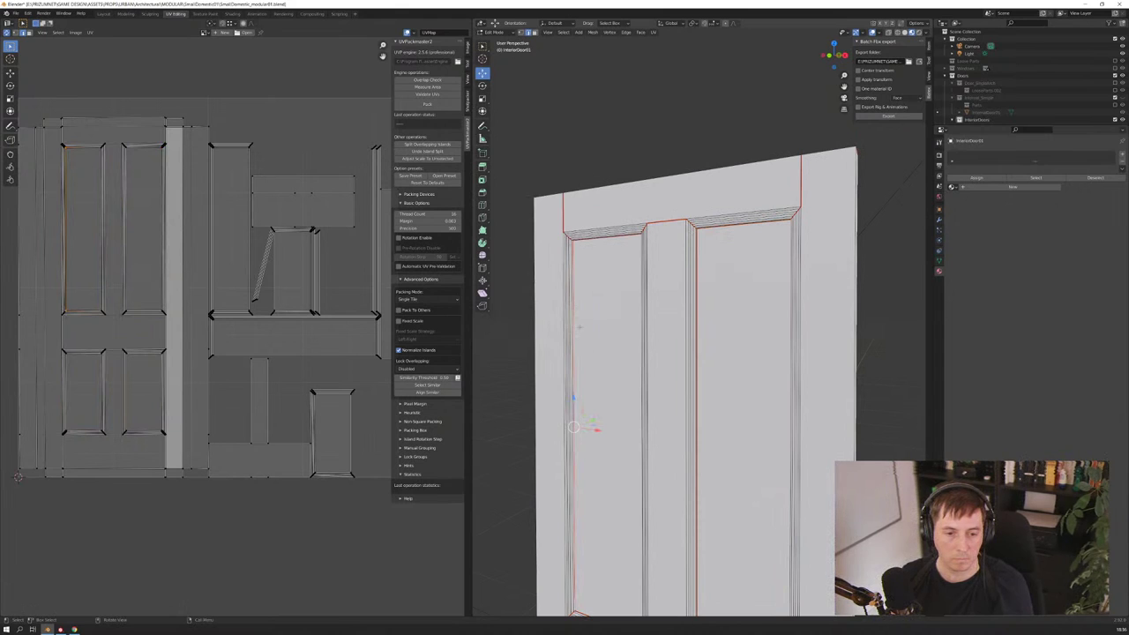
{"action": "mouse_move", "coordinate": [575, 308]}
{"action": "middle_mouse_down"}
{"action": "mouse_move", "coordinate": [648, 392]}
{"action": "mouse_move", "coordinate": [630, 401]}
{"action": "mouse_move", "coordinate": [585, 273]}
{"action": "mouse_move", "coordinate": [499, 284]}
{"action": "mouse_move", "coordinate": [666, 327]}
{"action": "middle_mouse_up"}
{"action": "scroll", "coordinate": [648, 391], "scroll_direction": "up", "scroll_amount": 3}
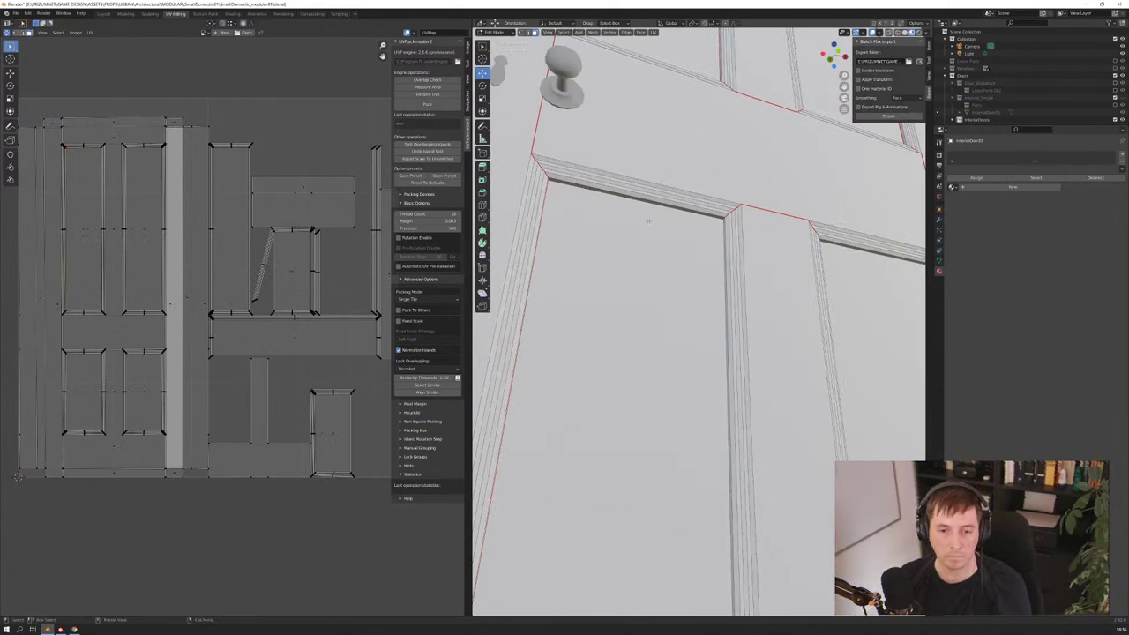
Select the upper and lower door panel faces and convert them with Tris to Quads
{"action": "middle_click_drag", "start_coordinate": [736, 369], "coordinate": [751, 416]}
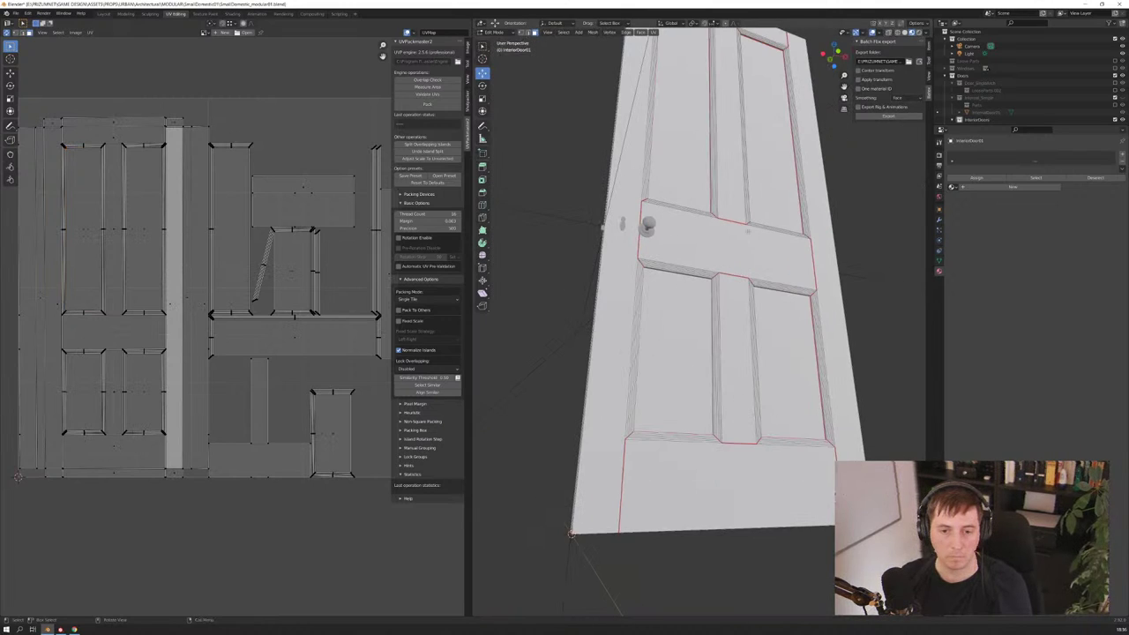
{"action": "left_click", "coordinate": [84, 230]}
{"action": "left_click", "coordinate": [145, 230], "text": "shift"}
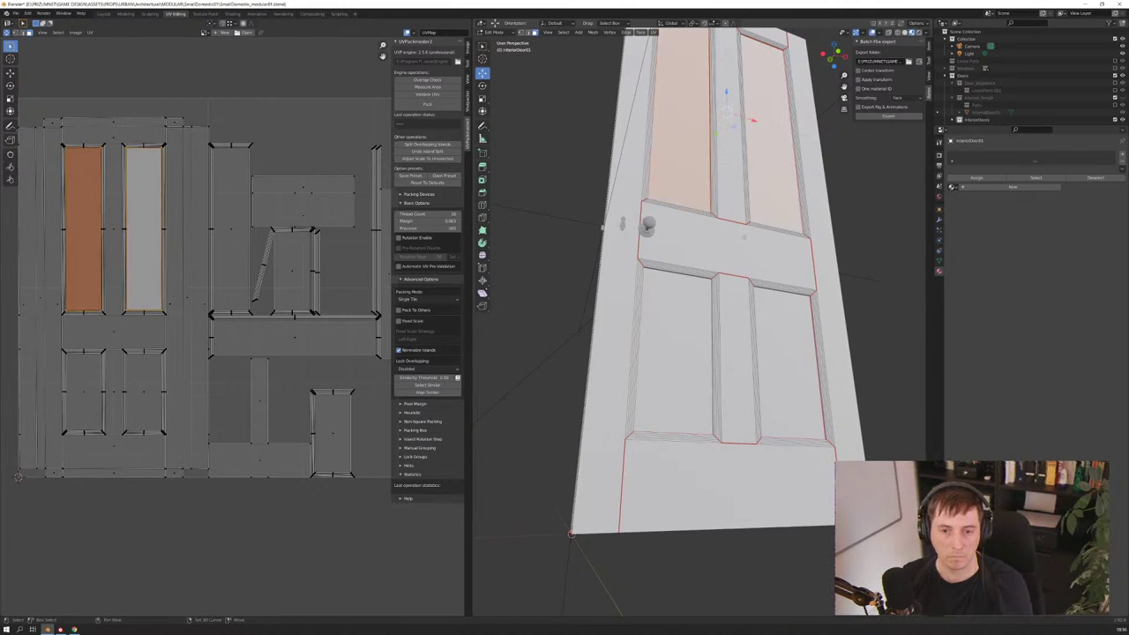
{"action": "left_click", "coordinate": [682, 355], "text": "shift"}
{"action": "left_click", "coordinate": [780, 363], "text": "shift"}
{"action": "middle_click_drag", "start_coordinate": [781, 363], "coordinate": [781, 379]}
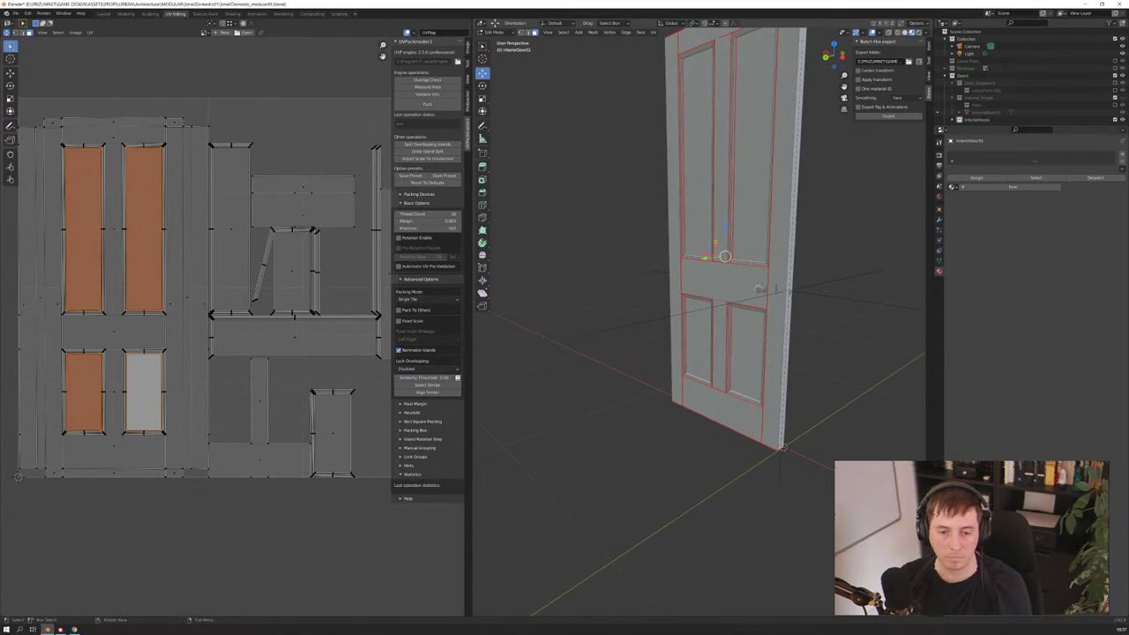
{"action": "left_click", "coordinate": [746, 353], "text": "shift"}
{"action": "left_click", "coordinate": [697, 353], "text": "shift"}
{"action": "left_click", "coordinate": [696, 150], "text": "shift"}
{"action": "left_click", "coordinate": [750, 150], "text": "shift"}
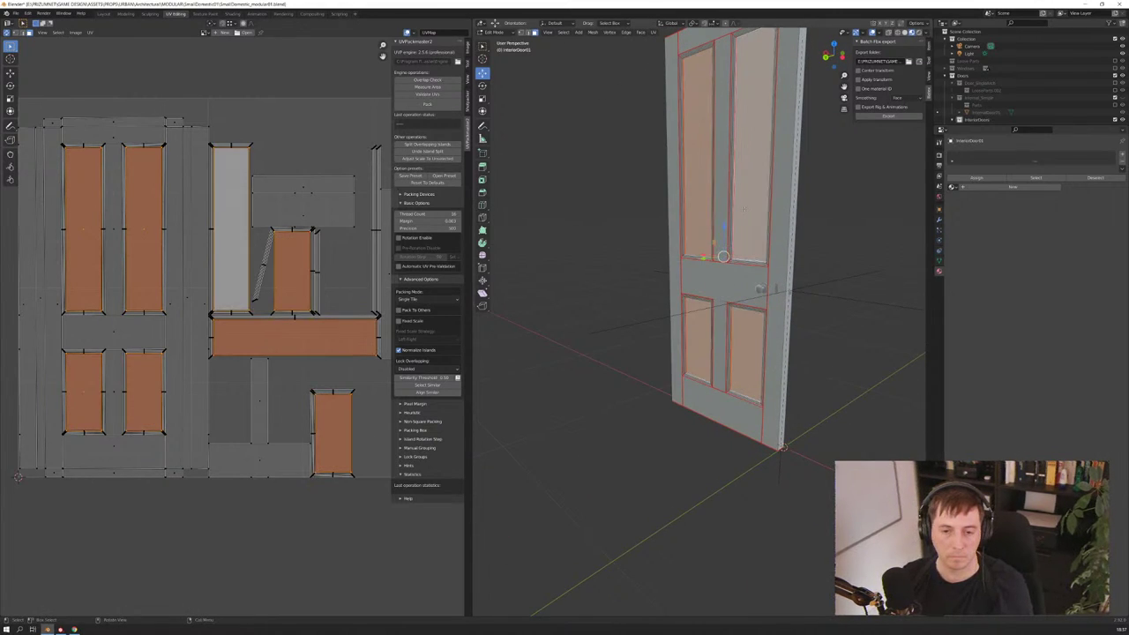
{"action": "right_click", "coordinate": [722, 216]}
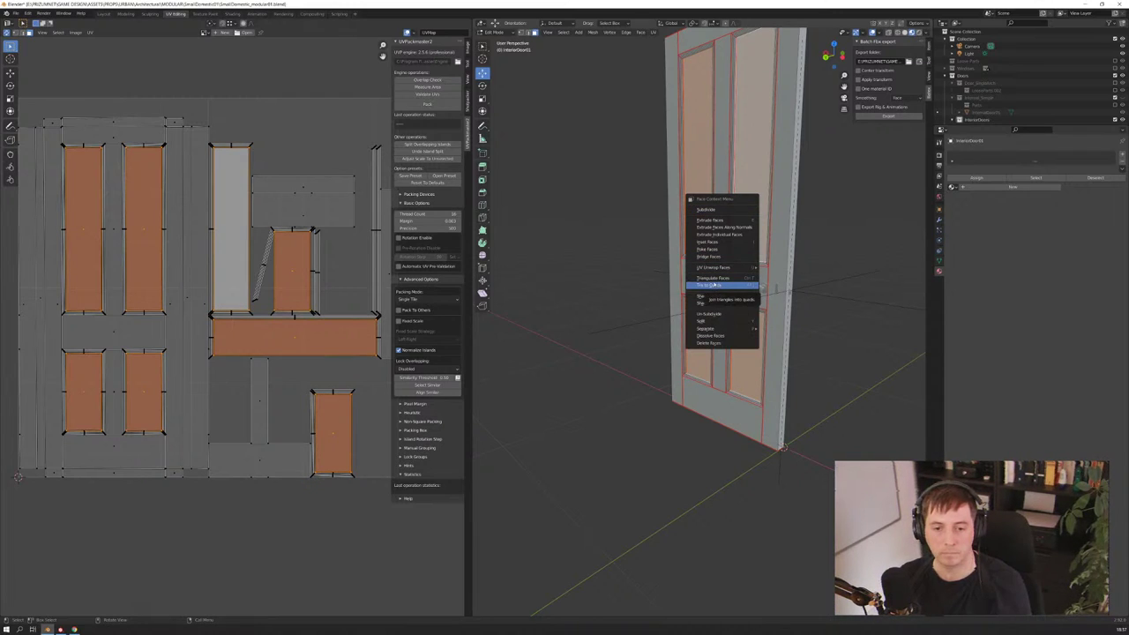
{"action": "left_click", "coordinate": [713, 285]}
In edge mode, mark the selected panel border edges as seams
{"action": "key", "text": "2"}
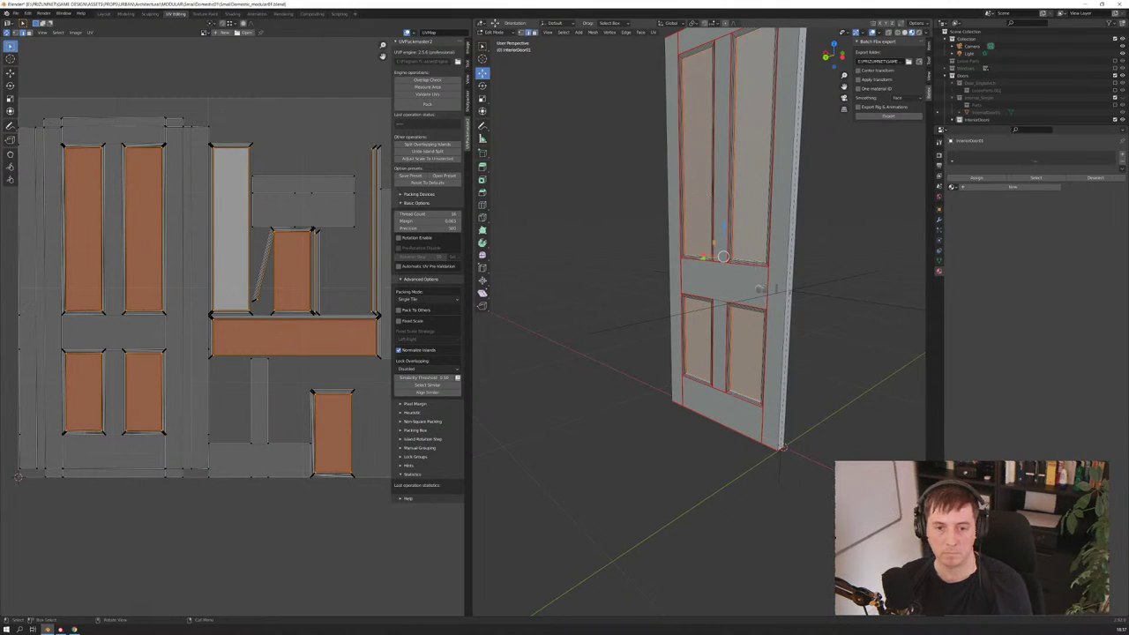
{"action": "right_click", "coordinate": [702, 185]}
{"action": "left_click", "coordinate": [694, 185]}
Select all and unwrap the whole door mesh
{"action": "key", "text": "a"}
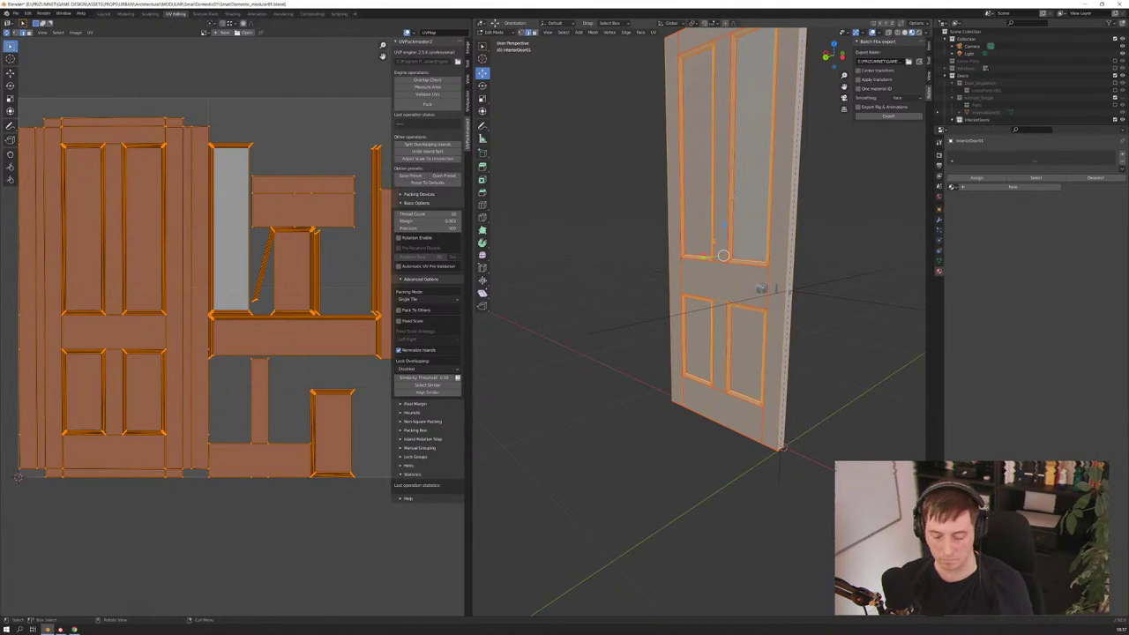
{"action": "key", "text": "u"}
{"action": "left_click", "coordinate": [710, 196]}
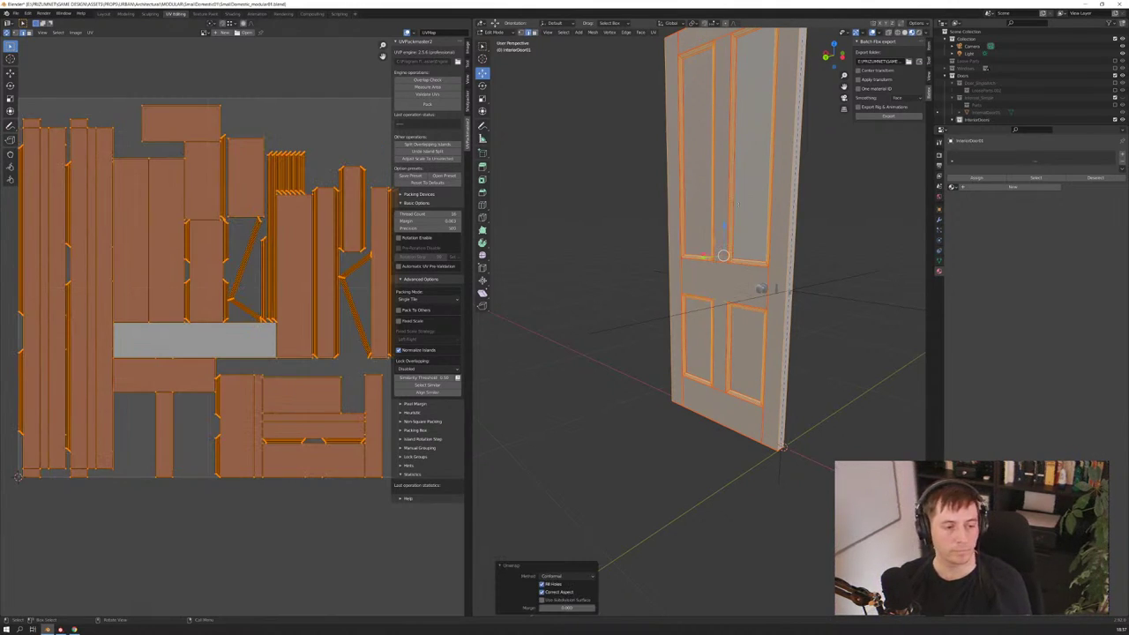
Inspect the door around the handle area and select an edge loop along it
{"action": "middle_click_drag", "start_coordinate": [738, 201], "coordinate": [684, 203]}
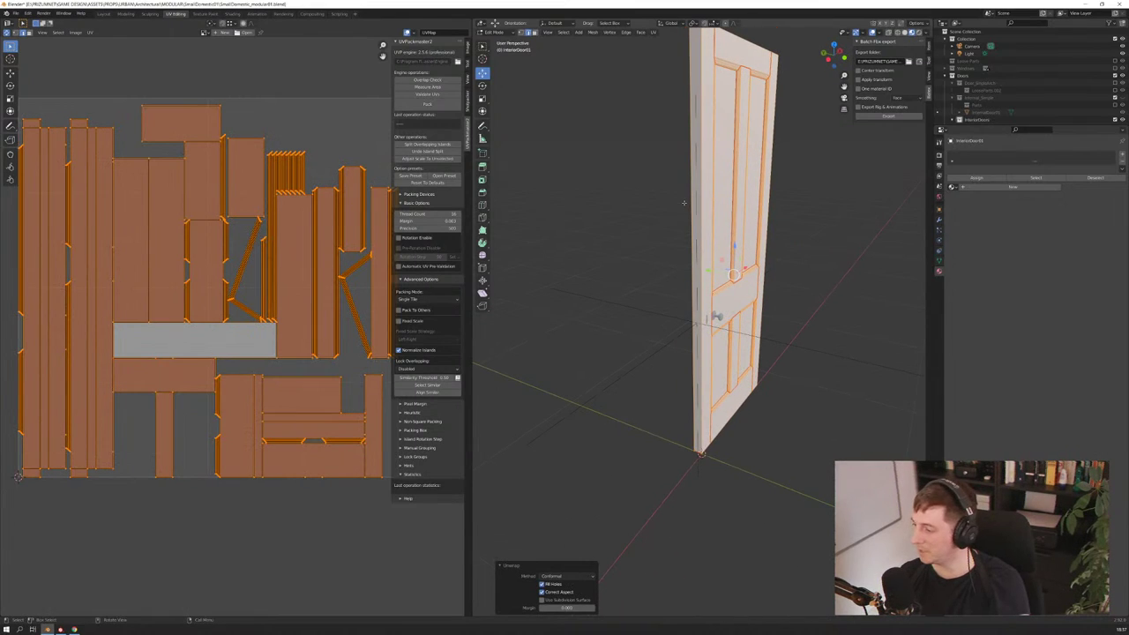
{"action": "scroll", "coordinate": [684, 203], "scroll_direction": "up", "scroll_amount": 2}
{"action": "scroll", "coordinate": [697, 225], "scroll_direction": "up", "scroll_amount": 2}
{"action": "scroll", "coordinate": [719, 262], "scroll_direction": "up", "scroll_amount": 2}
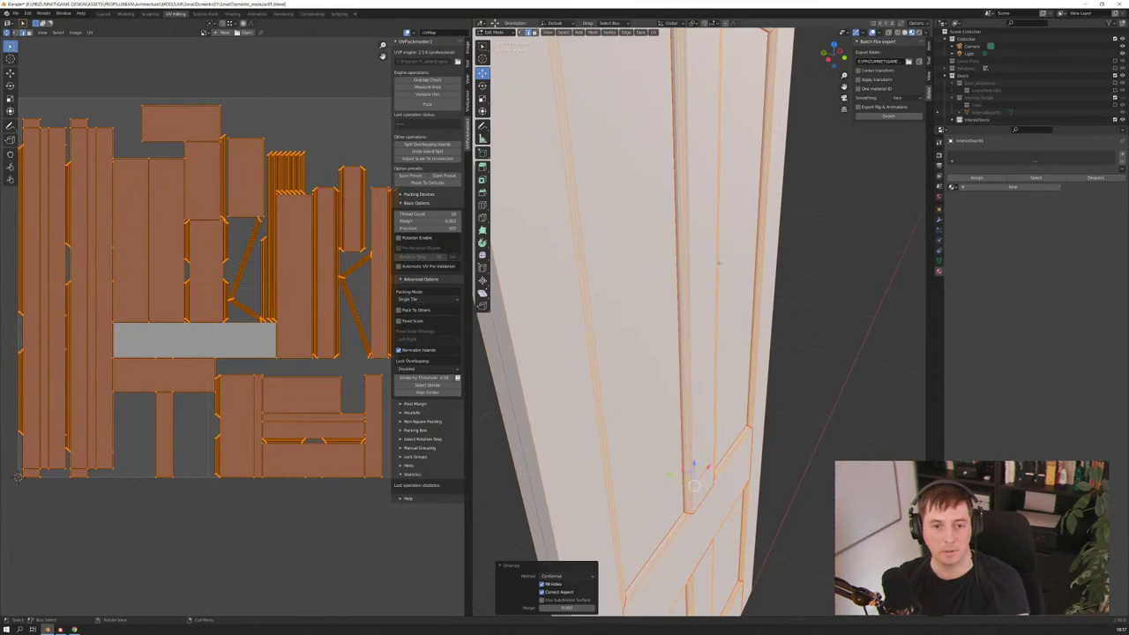
{"action": "middle_click_drag", "start_coordinate": [719, 262], "coordinate": [653, 260]}
{"action": "scroll", "coordinate": [628, 258], "scroll_direction": "down", "scroll_amount": 3}
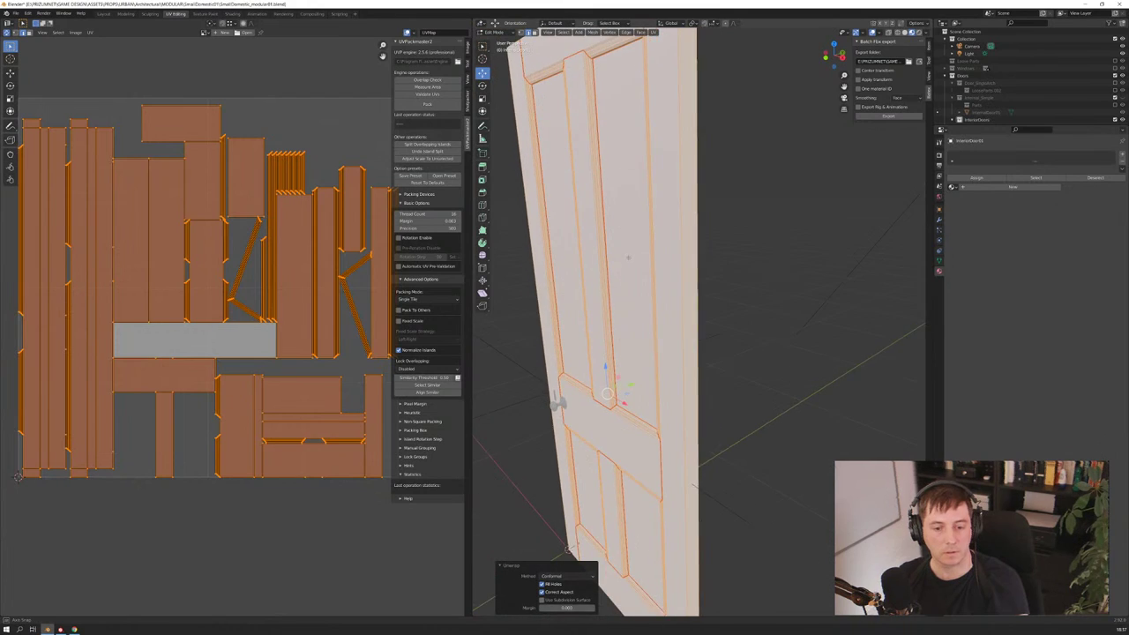
{"action": "scroll", "coordinate": [628, 258], "scroll_direction": "up", "scroll_amount": 2}
{"action": "middle_click_drag", "start_coordinate": [628, 258], "coordinate": [724, 349]}
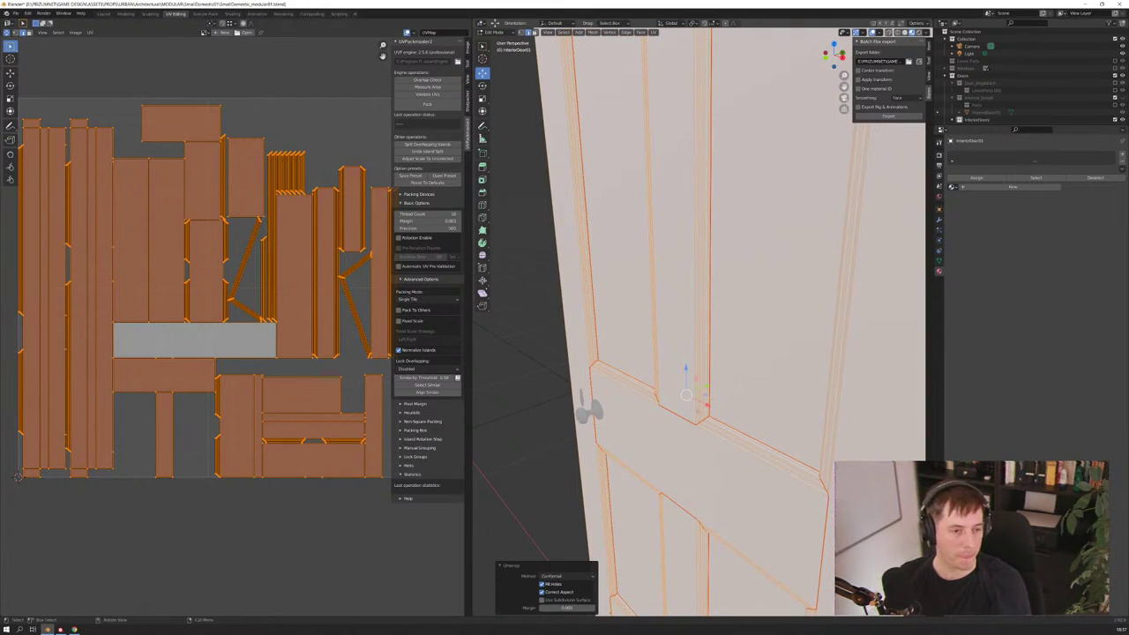
{"action": "mouse_move", "coordinate": [539, 350]}
{"action": "middle_mouse_down"}
{"action": "mouse_move", "coordinate": [718, 410]}
{"action": "mouse_move", "coordinate": [757, 454]}
{"action": "middle_mouse_up"}
{"action": "left_click", "coordinate": [757, 438], "text": "alt"}
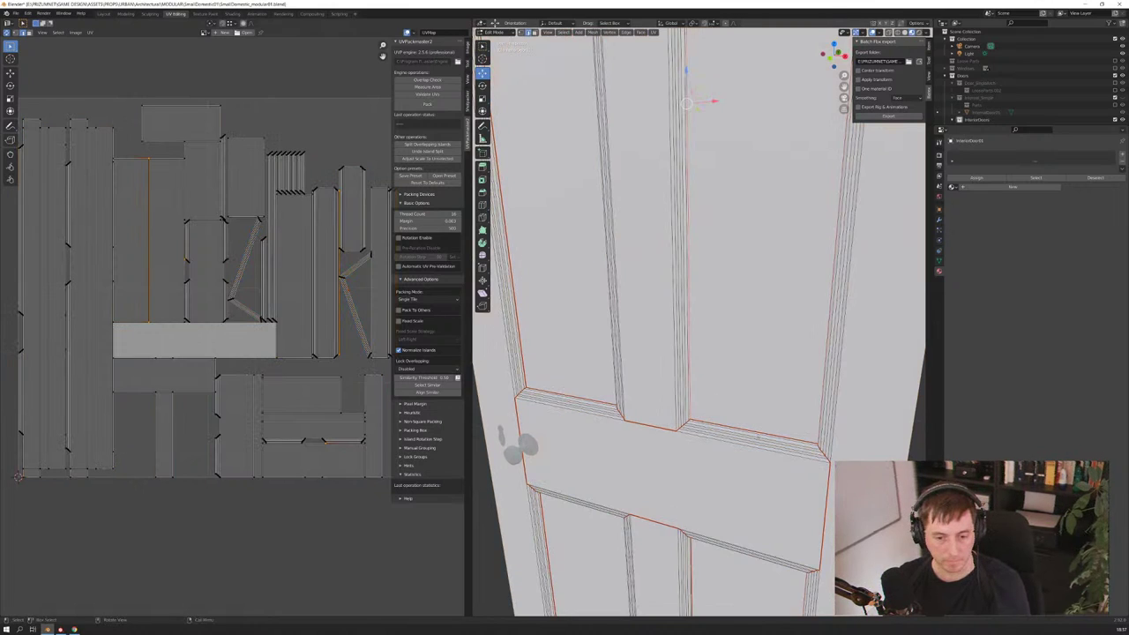
Select edge loops along the door's middle and lower rails
{"action": "left_click", "coordinate": [757, 481], "text": "alt+shift"}
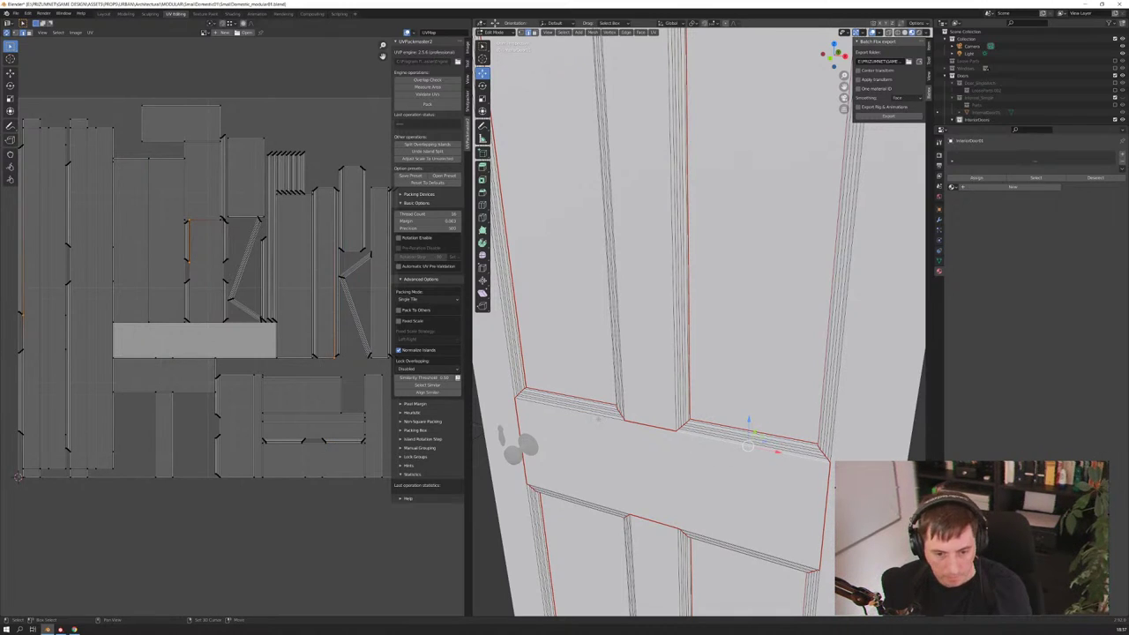
{"action": "left_click", "coordinate": [649, 419], "text": "alt"}
{"action": "left_click", "coordinate": [573, 497], "text": "alt+shift"}
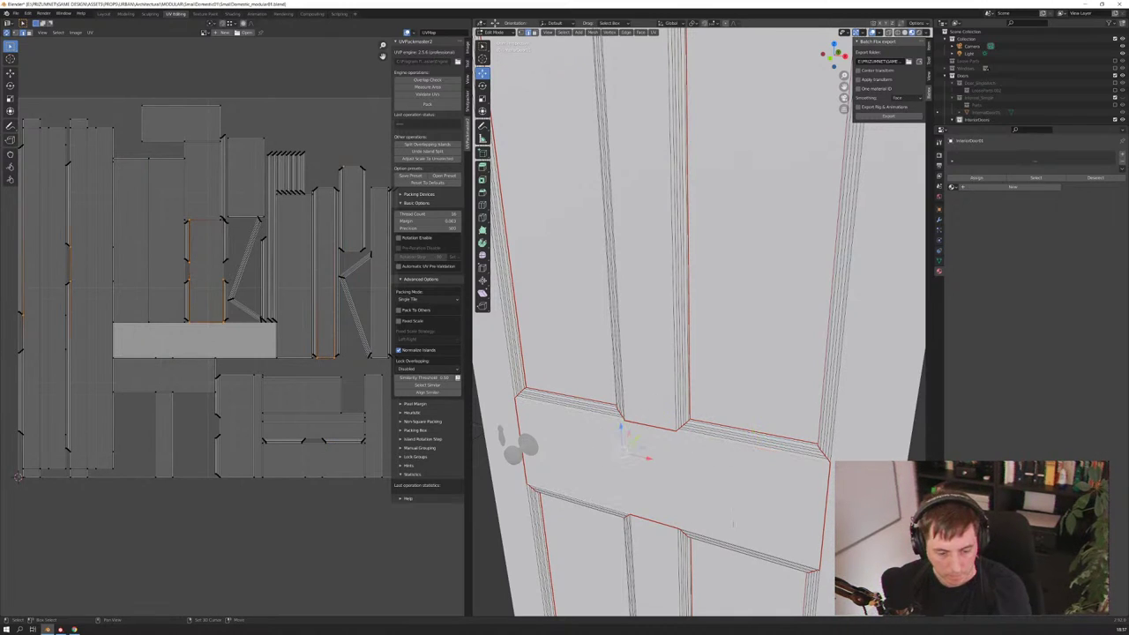
{"action": "left_click", "coordinate": [650, 476], "text": "alt+shift"}
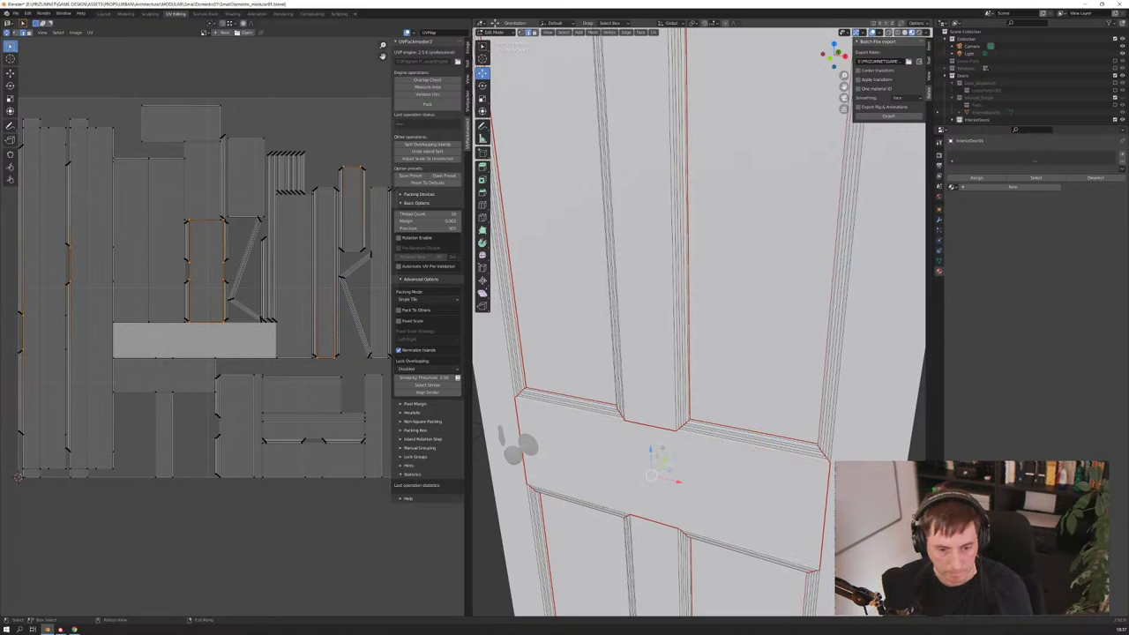
{"action": "right_click", "coordinate": [650, 476]}
{"action": "scroll", "coordinate": [670, 421], "scroll_direction": "down", "scroll_amount": 3}
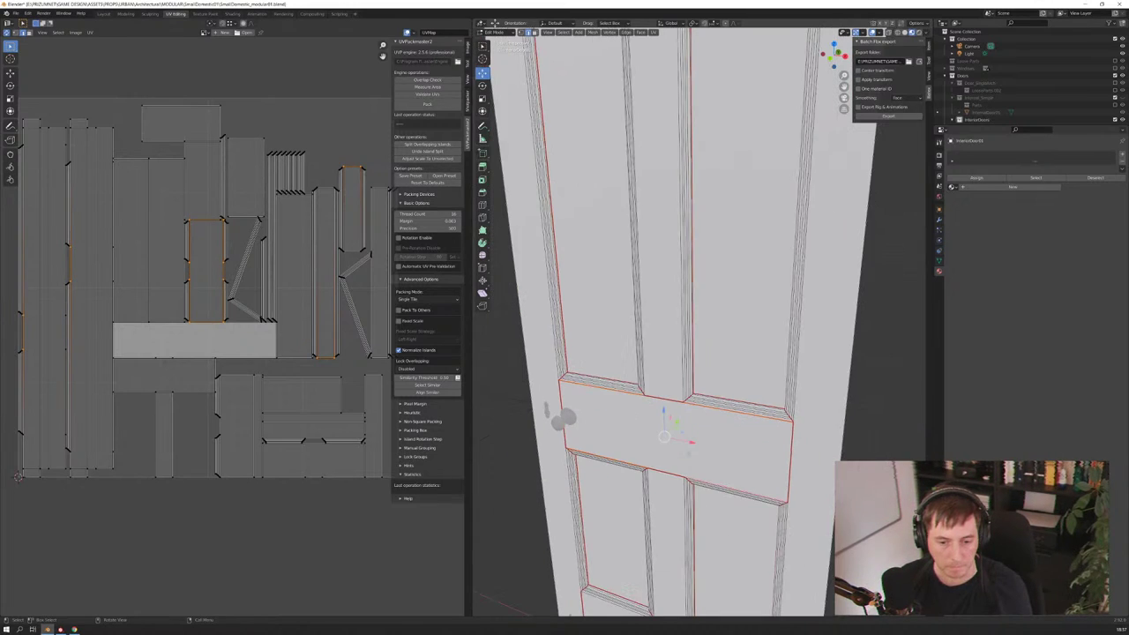
Add the left, inner and lower vertical stile loops and mark all selected loops as seams
{"action": "middle_click_drag", "start_coordinate": [670, 421], "coordinate": [617, 414]}
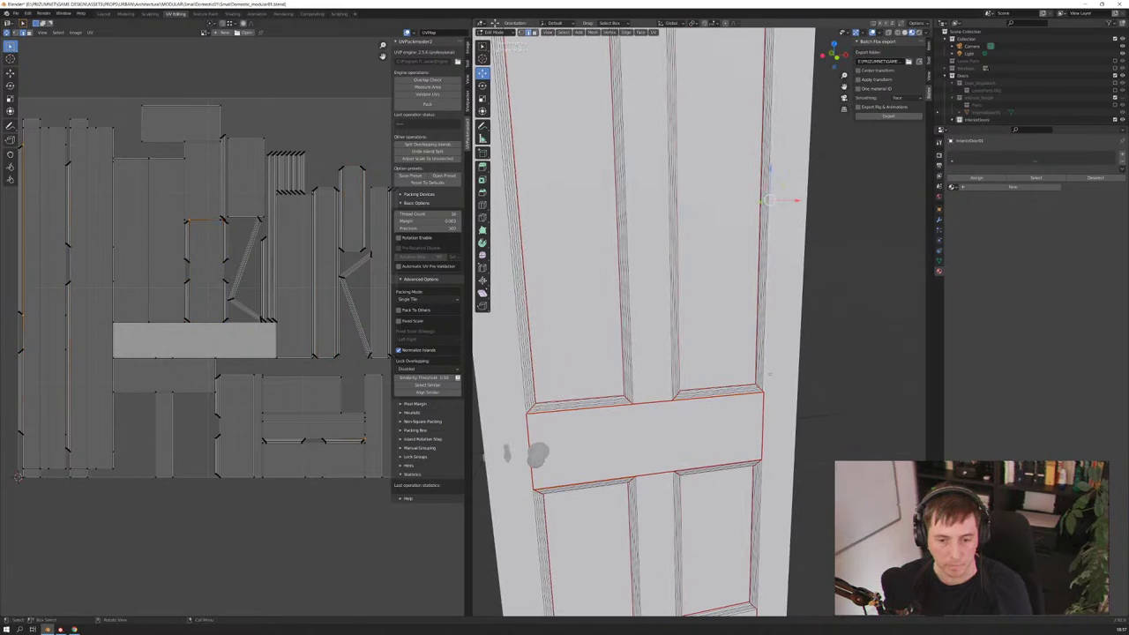
{"action": "left_click", "coordinate": [512, 360], "text": "alt+shift"}
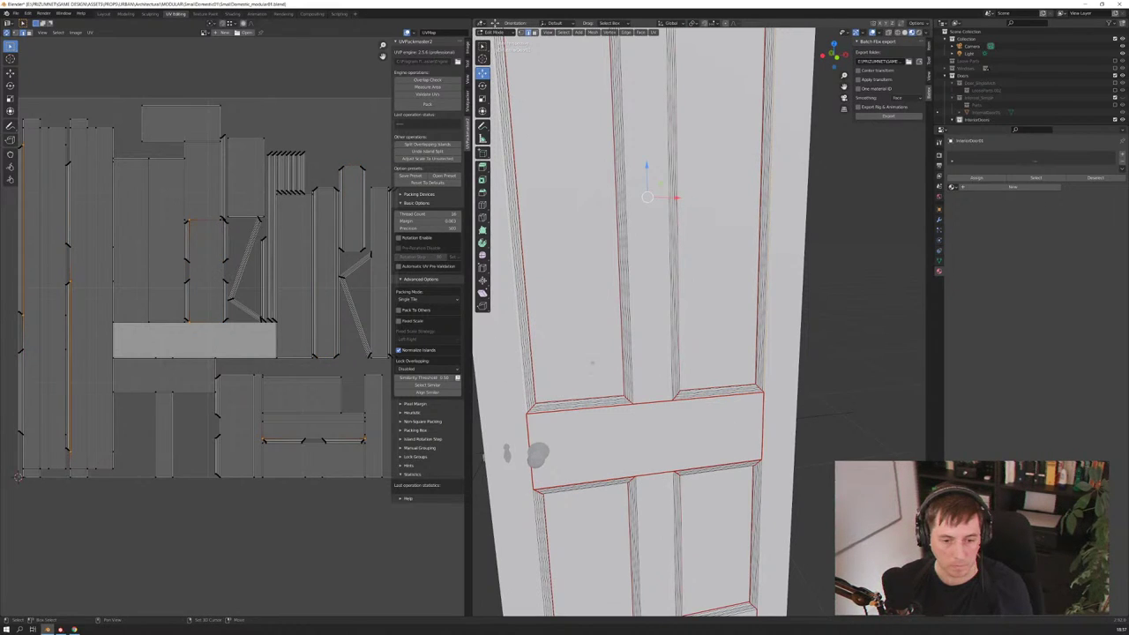
{"action": "left_click", "coordinate": [629, 345], "text": "alt+shift"}
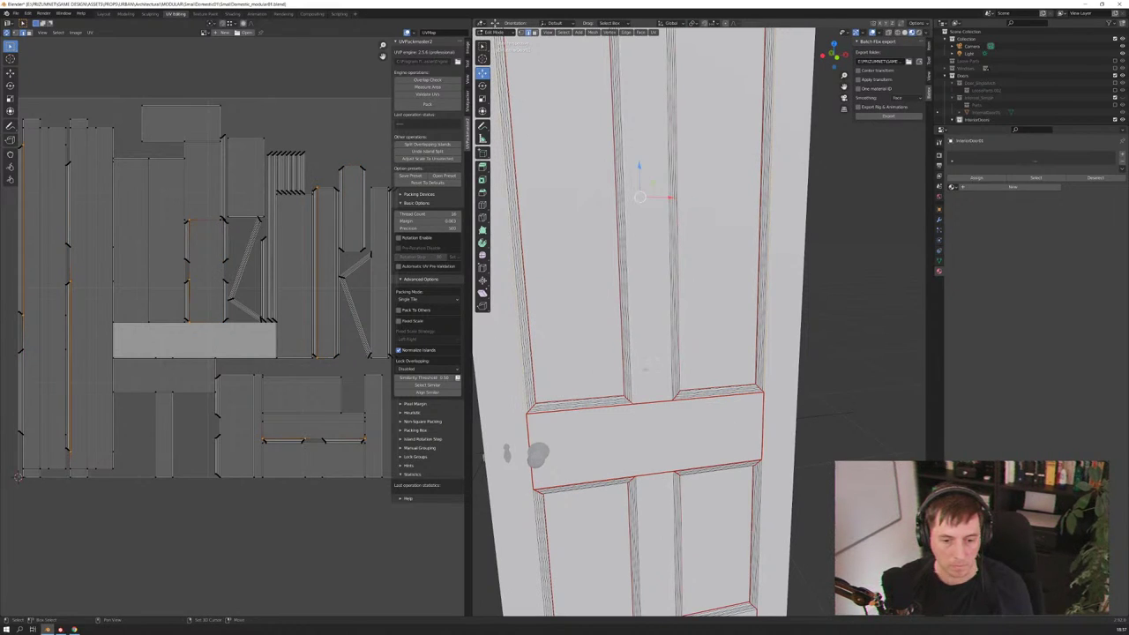
{"action": "left_click", "coordinate": [670, 367], "text": "alt+shift"}
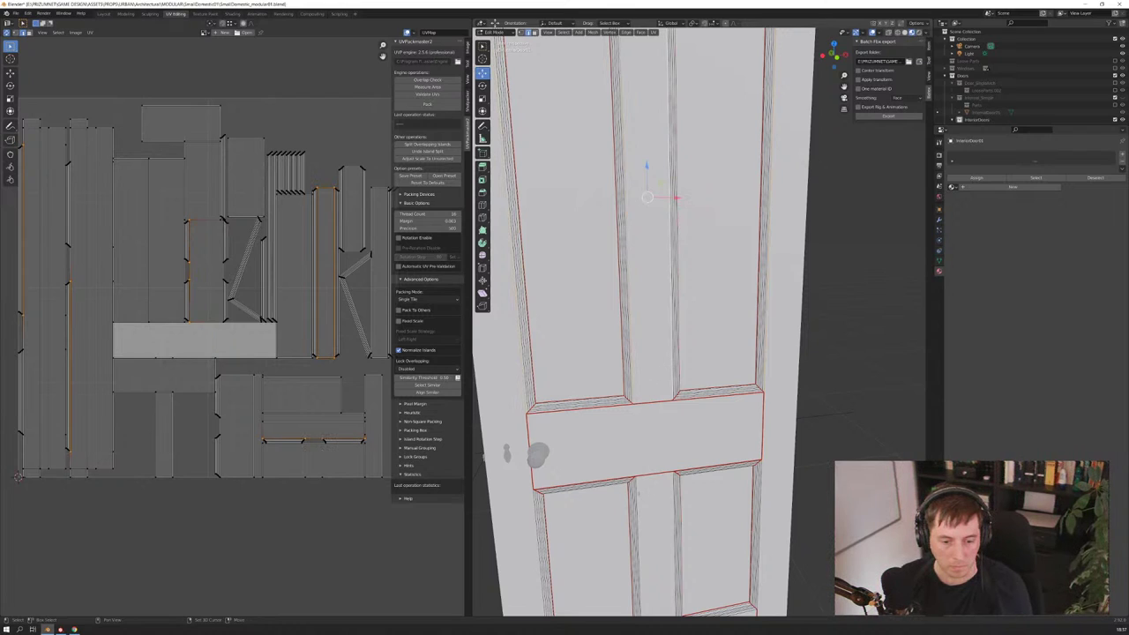
{"action": "left_click", "coordinate": [640, 504], "text": "alt+shift"}
{"action": "left_click", "coordinate": [667, 507], "text": "alt+shift"}
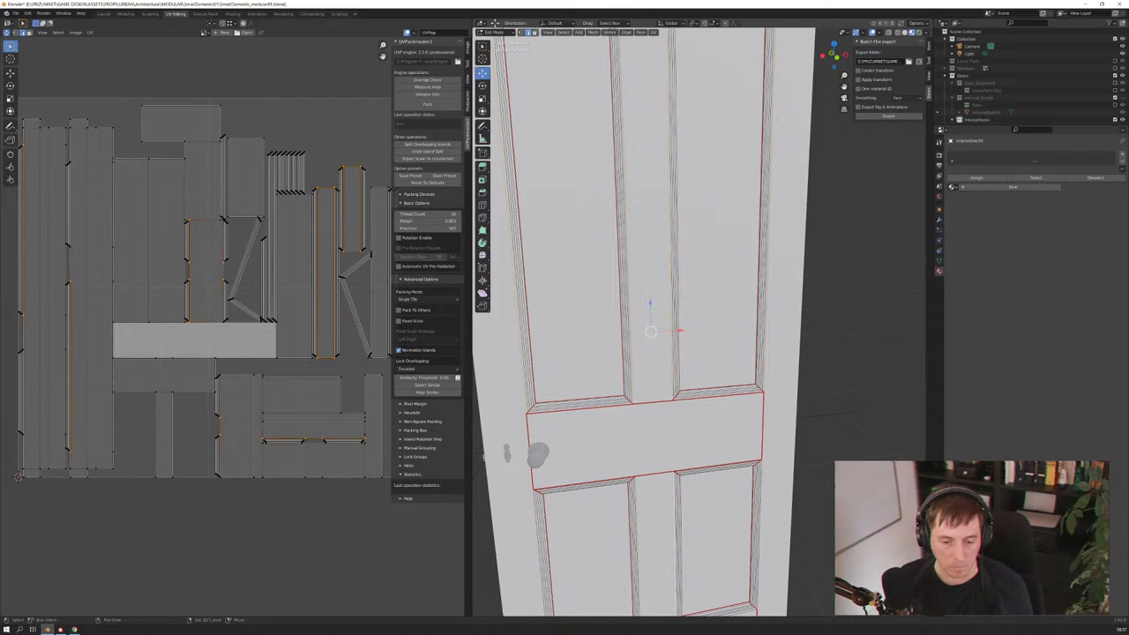
{"action": "left_click", "coordinate": [760, 538], "text": "alt+shift"}
{"action": "key", "text": "shift+g"}
{"action": "left_click", "coordinate": [526, 508]}
Select the bottom rail edge and check the new seams from above and the front
{"action": "mouse_move", "coordinate": [525, 505]}
{"action": "middle_mouse_down"}
{"action": "mouse_move", "coordinate": [669, 455]}
{"action": "mouse_move", "coordinate": [714, 505]}
{"action": "middle_mouse_up"}
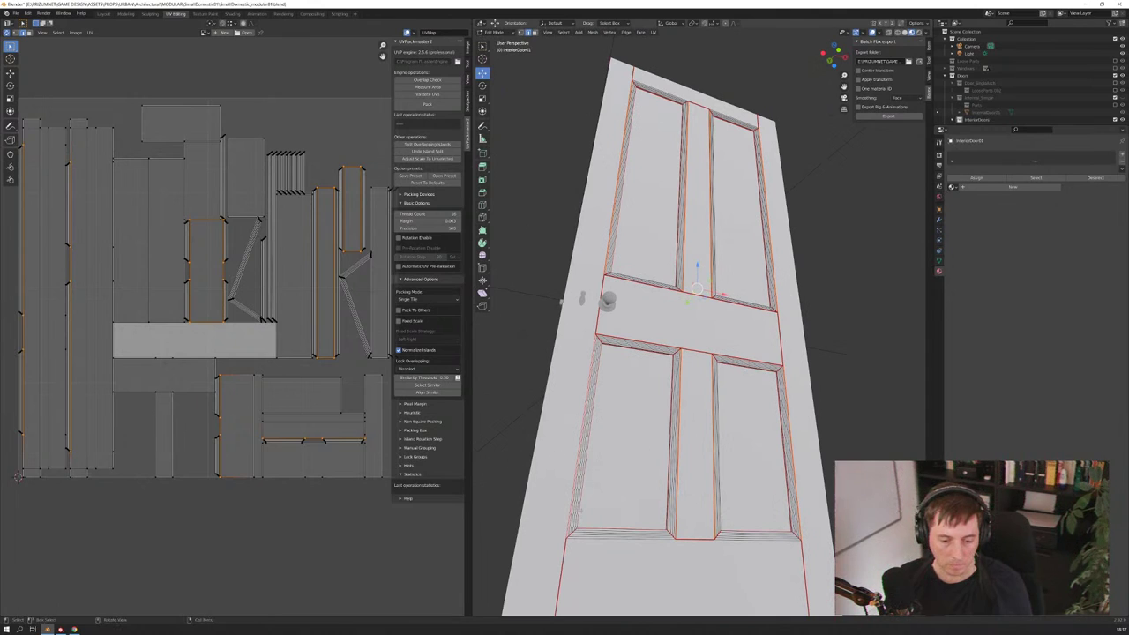
{"action": "left_click", "coordinate": [696, 536], "text": "alt"}
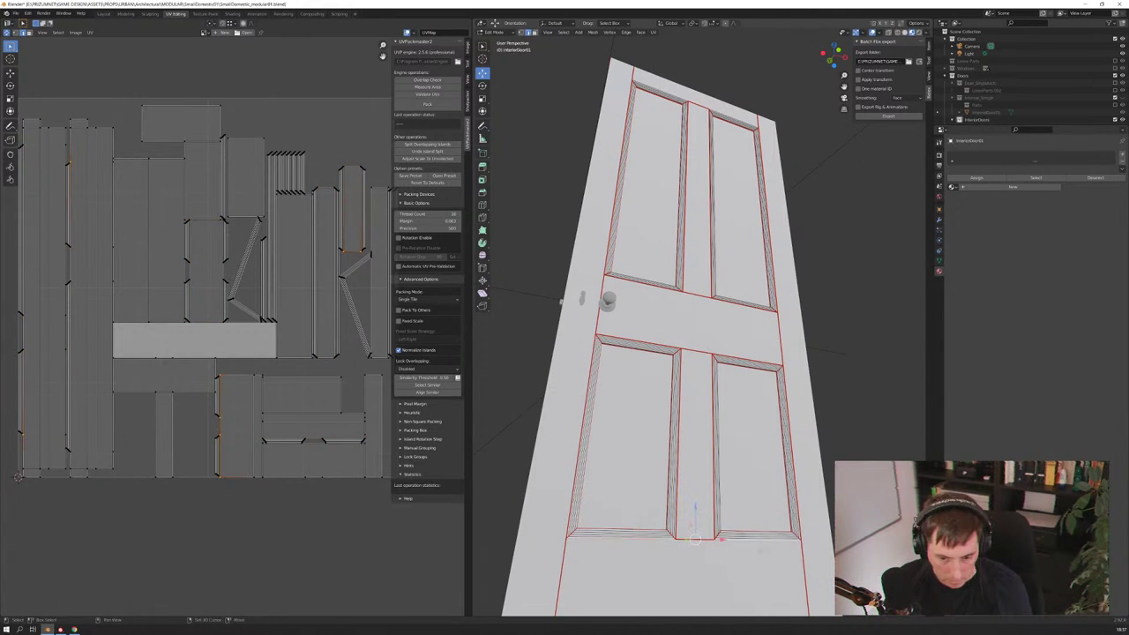
{"action": "middle_click_drag", "start_coordinate": [697, 535], "coordinate": [679, 375]}
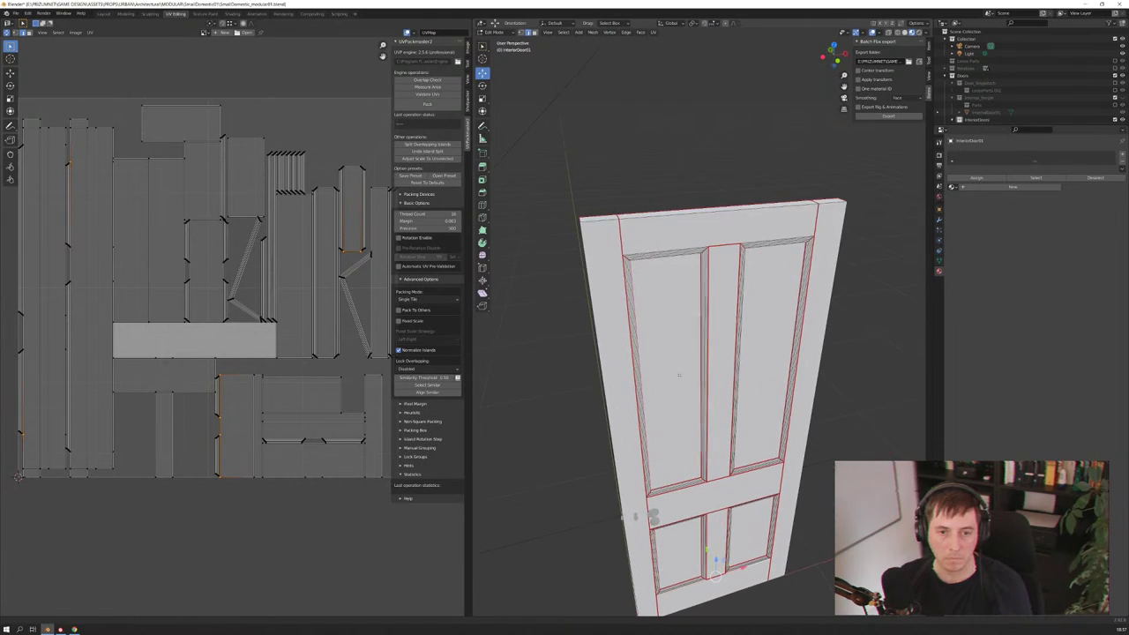
{"action": "scroll", "coordinate": [679, 374], "scroll_direction": "up", "scroll_amount": 3}
{"action": "left_click", "coordinate": [693, 214], "text": "alt"}
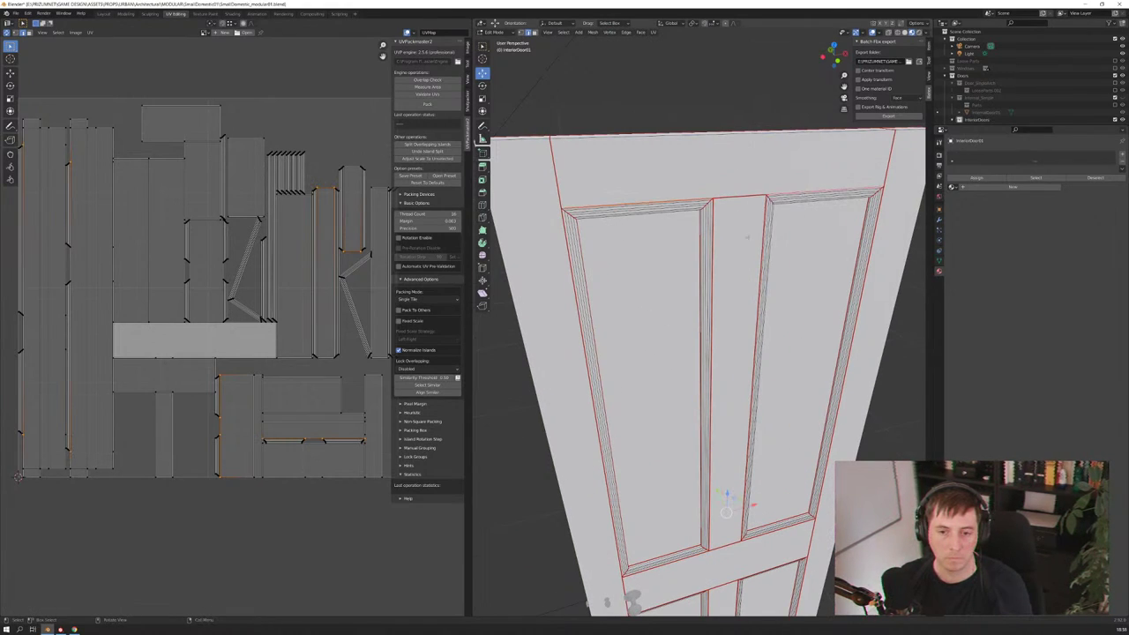
{"action": "mouse_move", "coordinate": [688, 229]}
{"action": "middle_mouse_down"}
{"action": "mouse_move", "coordinate": [655, 312]}
{"action": "mouse_move", "coordinate": [689, 313]}
{"action": "middle_mouse_up"}
{"action": "scroll", "coordinate": [655, 311], "scroll_direction": "down", "scroll_amount": 2}
{"action": "scroll", "coordinate": [689, 312], "scroll_direction": "up", "scroll_amount": 3}
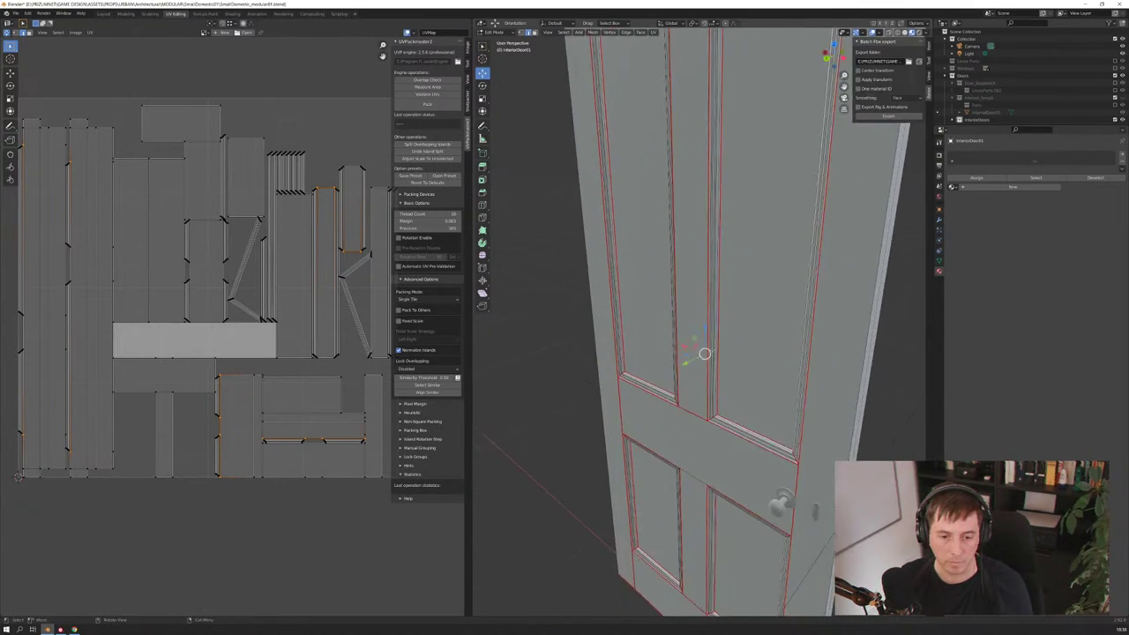
{"action": "scroll", "coordinate": [689, 312], "scroll_direction": "up", "scroll_amount": 3}
{"action": "scroll", "coordinate": [688, 311], "scroll_direction": "down", "scroll_amount": 3}
{"action": "mouse_move", "coordinate": [688, 311]}
{"action": "middle_mouse_down"}
{"action": "mouse_move", "coordinate": [715, 281]}
{"action": "mouse_move", "coordinate": [591, 284]}
{"action": "mouse_move", "coordinate": [605, 253]}
{"action": "mouse_move", "coordinate": [708, 281]}
{"action": "middle_mouse_up"}
{"action": "scroll", "coordinate": [716, 282], "scroll_direction": "up", "scroll_amount": 2}
{"action": "scroll", "coordinate": [591, 283], "scroll_direction": "up", "scroll_amount": 2}
Select all and unwrap the door using the updated seams
{"action": "key", "text": "a"}
{"action": "key", "text": "u"}
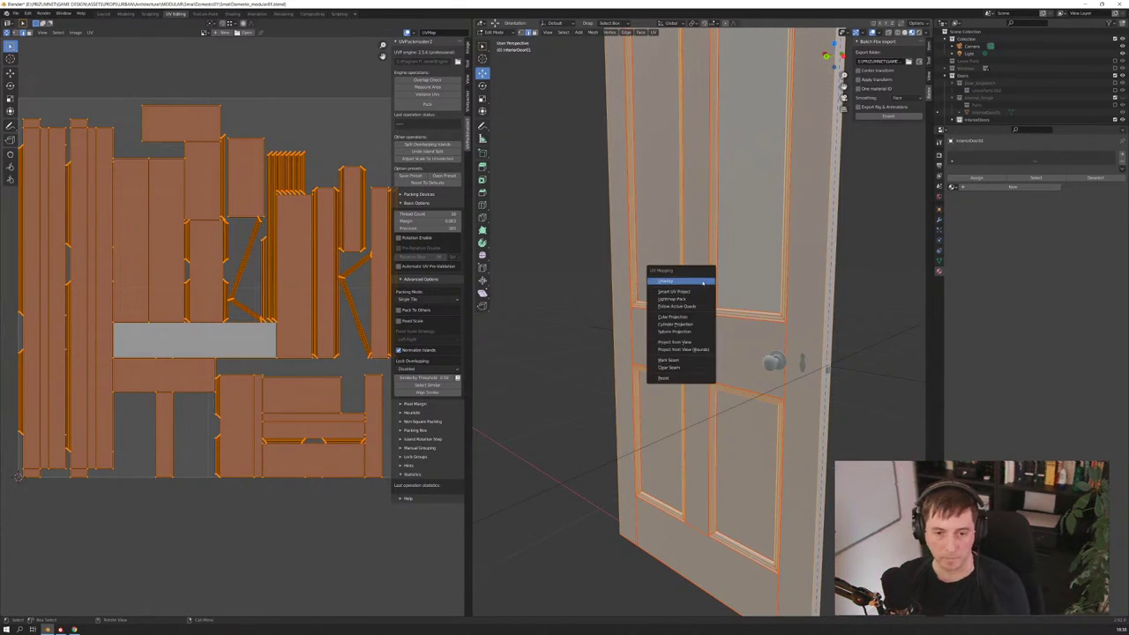
{"action": "left_click", "coordinate": [684, 275]}
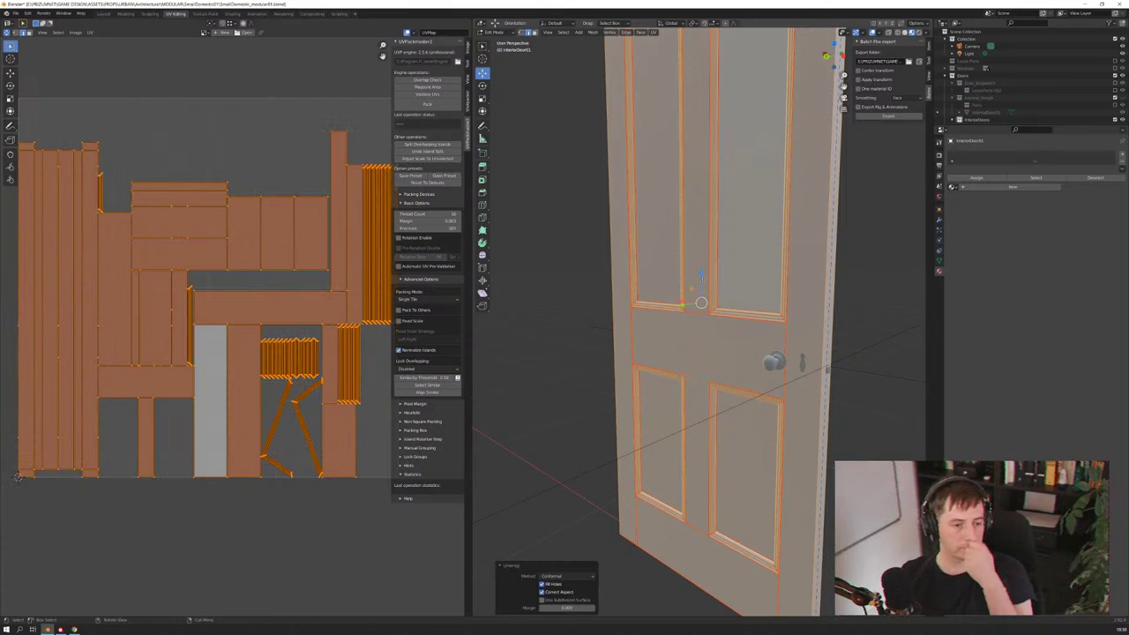
Check the door from front and side angles, then select the edge loop around its front
{"action": "middle_click_drag", "start_coordinate": [684, 275], "coordinate": [785, 558]}
{"action": "scroll", "coordinate": [784, 557], "scroll_direction": "up", "scroll_amount": 3}
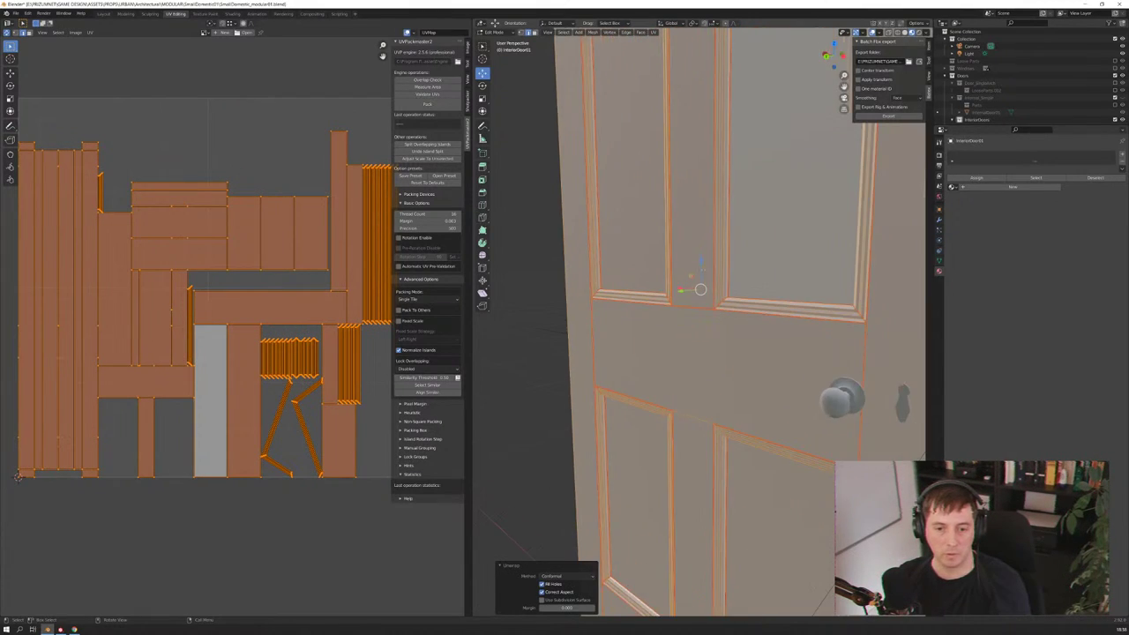
{"action": "scroll", "coordinate": [785, 558], "scroll_direction": "up", "scroll_amount": 2}
{"action": "scroll", "coordinate": [785, 558], "scroll_direction": "up", "scroll_amount": 2}
{"action": "scroll", "coordinate": [785, 558], "scroll_direction": "up", "scroll_amount": 1}
{"action": "scroll", "coordinate": [785, 557], "scroll_direction": "down", "scroll_amount": 3}
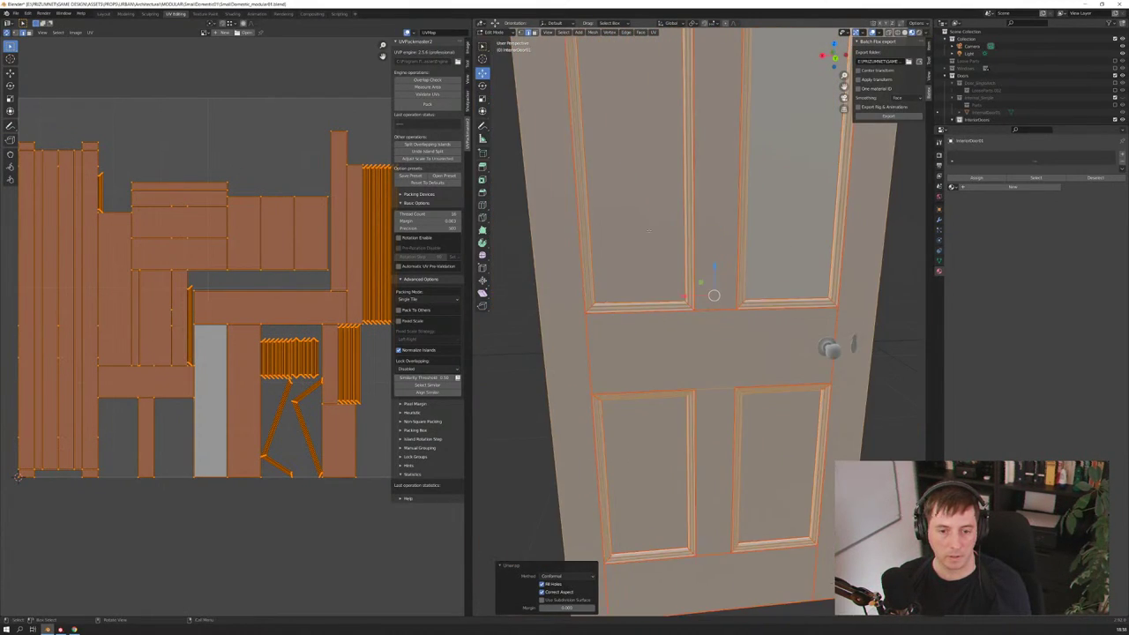
{"action": "mouse_move", "coordinate": [785, 557]}
{"action": "middle_mouse_down"}
{"action": "mouse_move", "coordinate": [639, 198]}
{"action": "mouse_move", "coordinate": [659, 214]}
{"action": "mouse_move", "coordinate": [673, 192]}
{"action": "mouse_move", "coordinate": [793, 197]}
{"action": "mouse_move", "coordinate": [609, 205]}
{"action": "middle_mouse_up"}
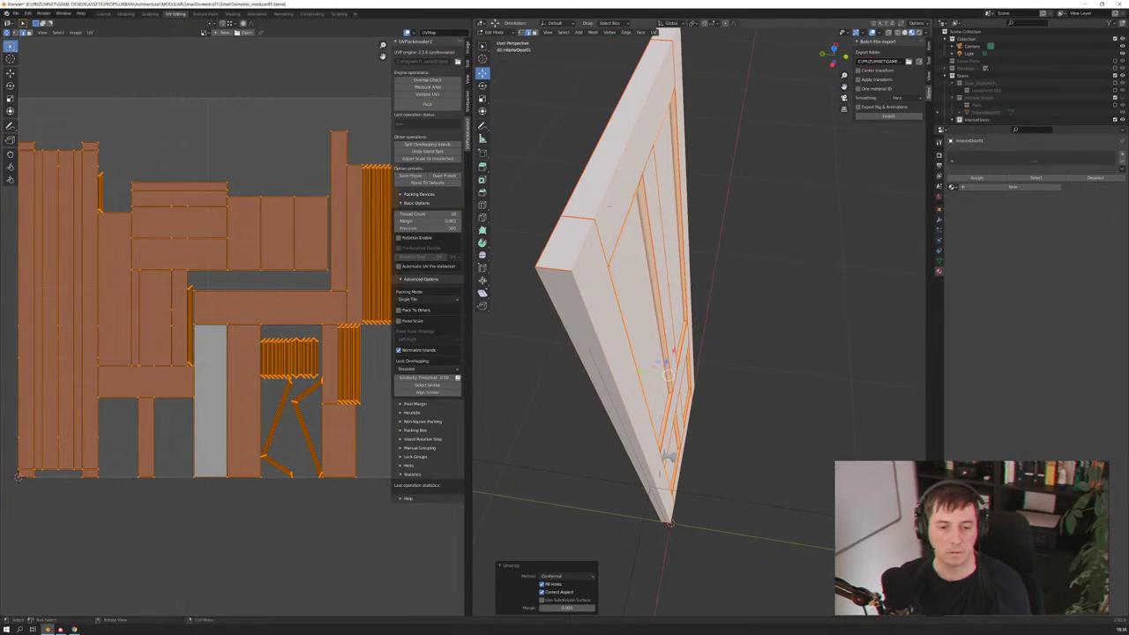
{"action": "left_click", "coordinate": [551, 267], "text": "alt"}
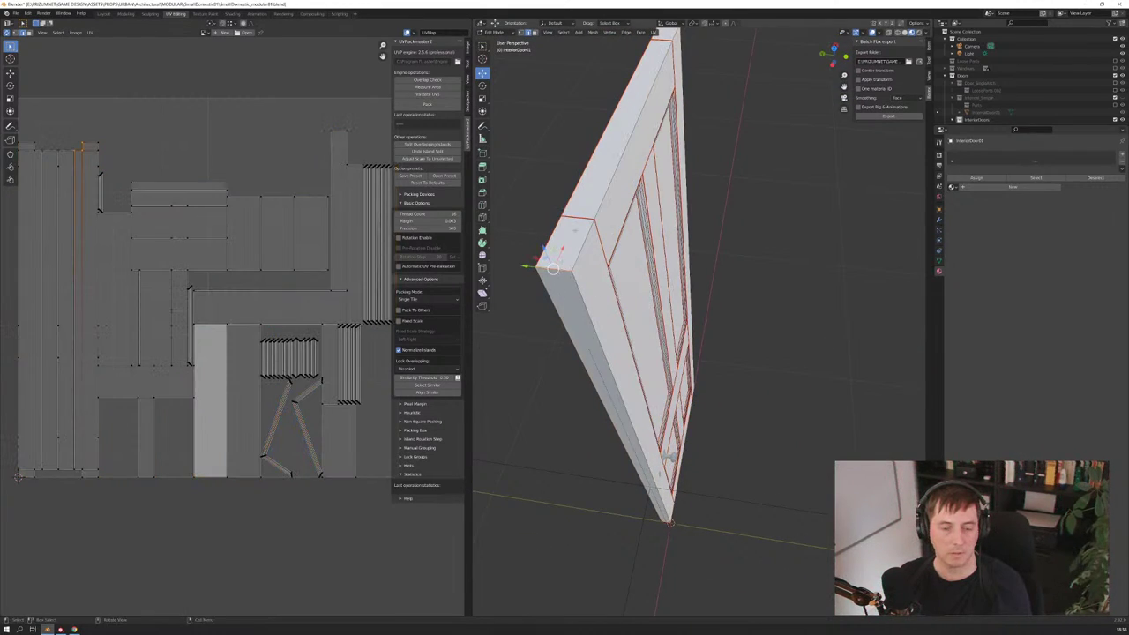
Extend the selection down the door's side edge and apply Clear Sharp to those edges
{"action": "middle_click_drag", "start_coordinate": [551, 267], "coordinate": [567, 387]}
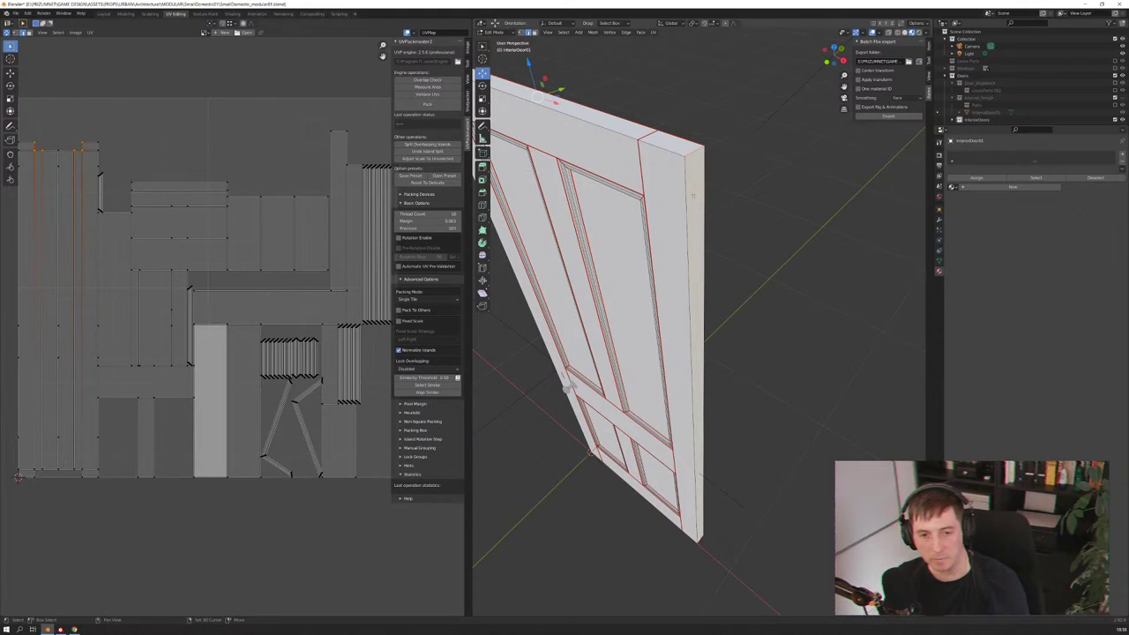
{"action": "middle_click_drag", "start_coordinate": [567, 386], "coordinate": [581, 259]}
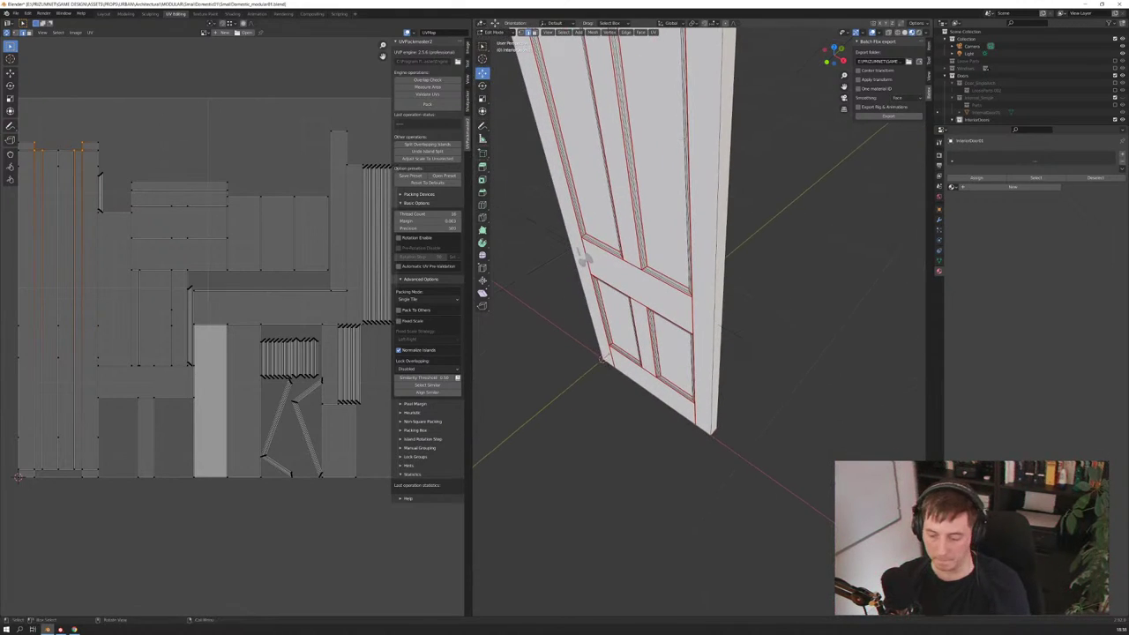
{"action": "middle_click_drag", "start_coordinate": [672, 303], "coordinate": [735, 374]}
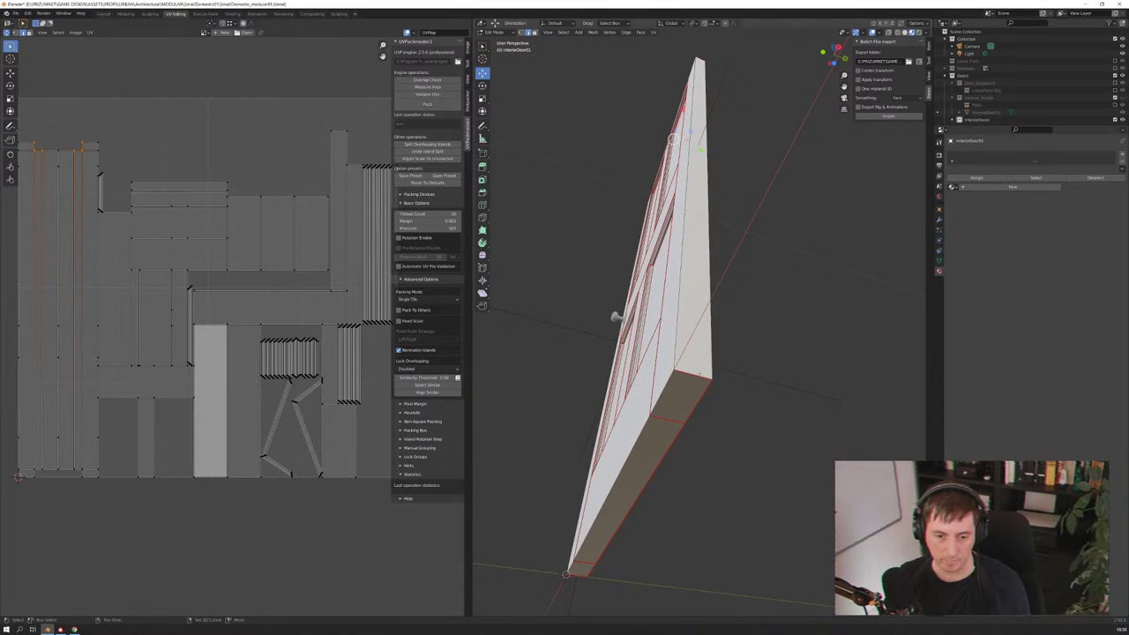
{"action": "left_click", "coordinate": [672, 137], "text": "shift"}
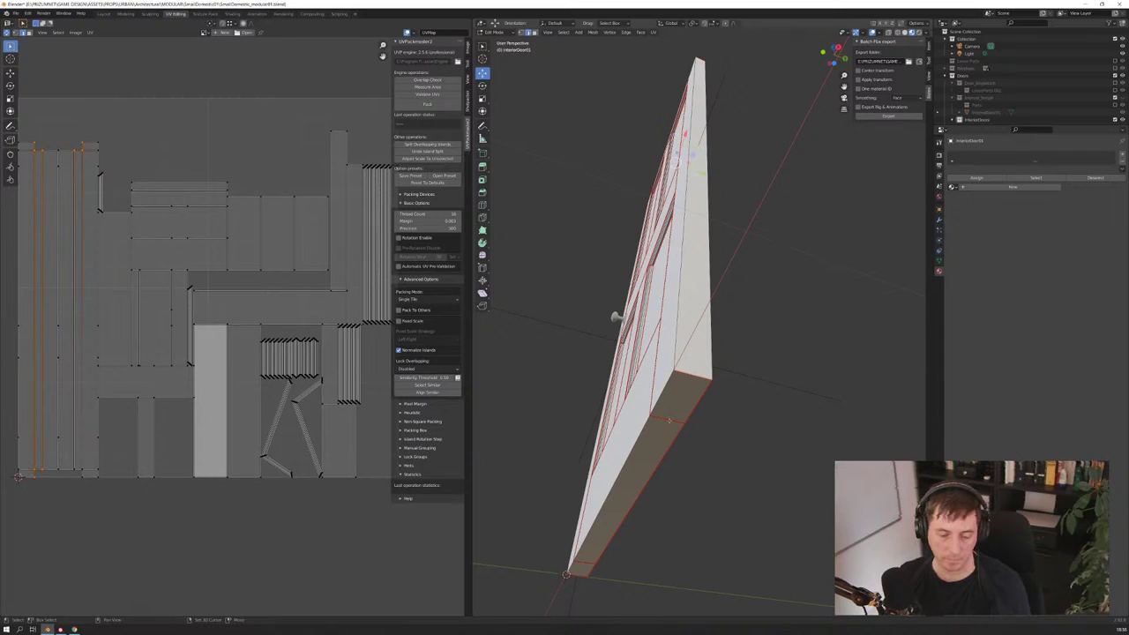
{"action": "middle_click_drag", "start_coordinate": [652, 427], "coordinate": [606, 420]}
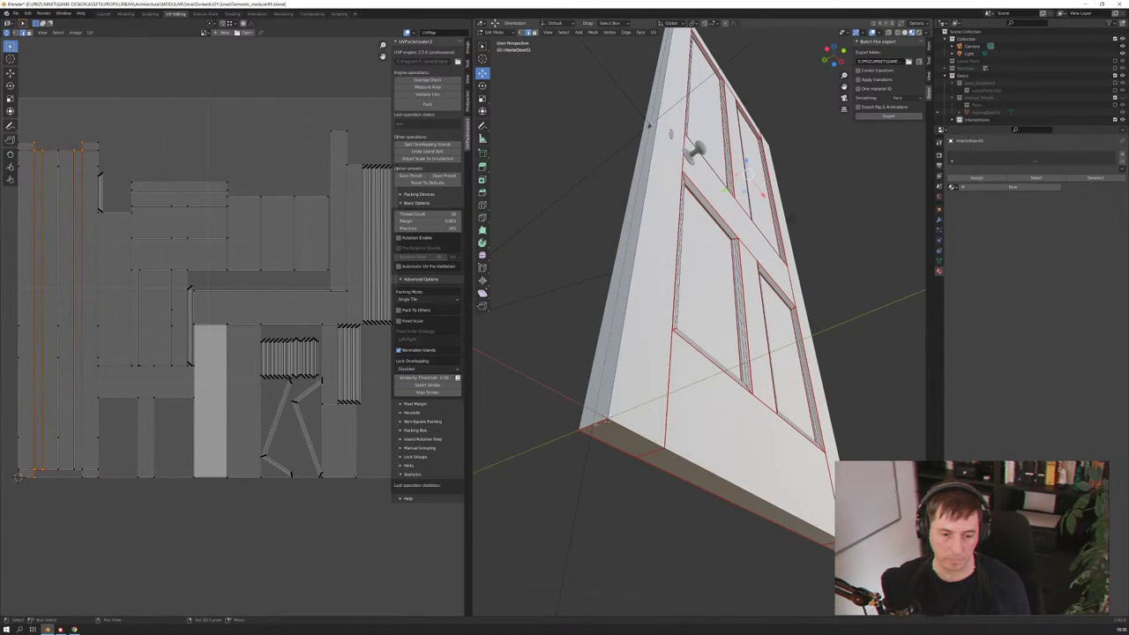
{"action": "right_click", "coordinate": [573, 423]}
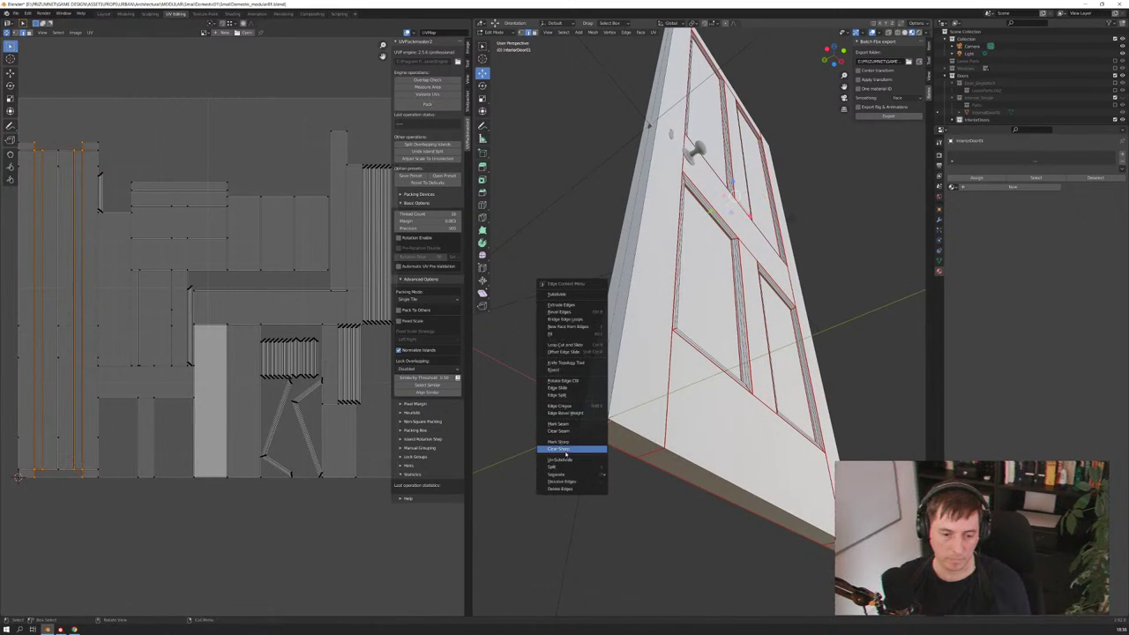
{"action": "left_click", "coordinate": [553, 450]}
Select all and re-unwrap the door, then pick the edge loop along its bottom
{"action": "key", "text": "a"}
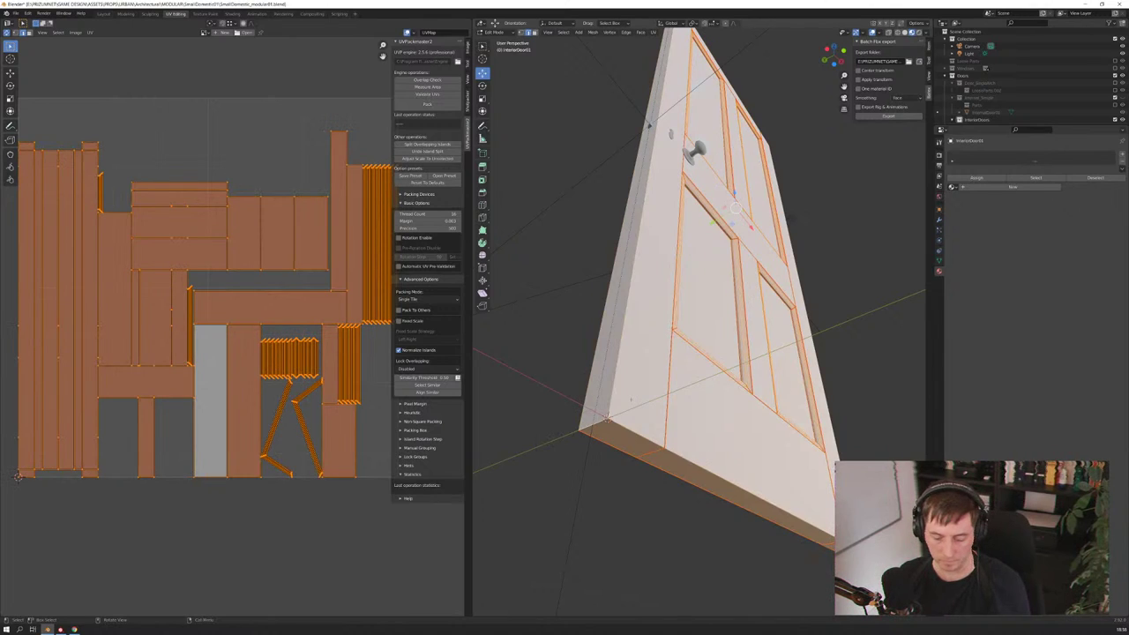
{"action": "key", "text": "u"}
{"action": "left_click", "coordinate": [630, 399]}
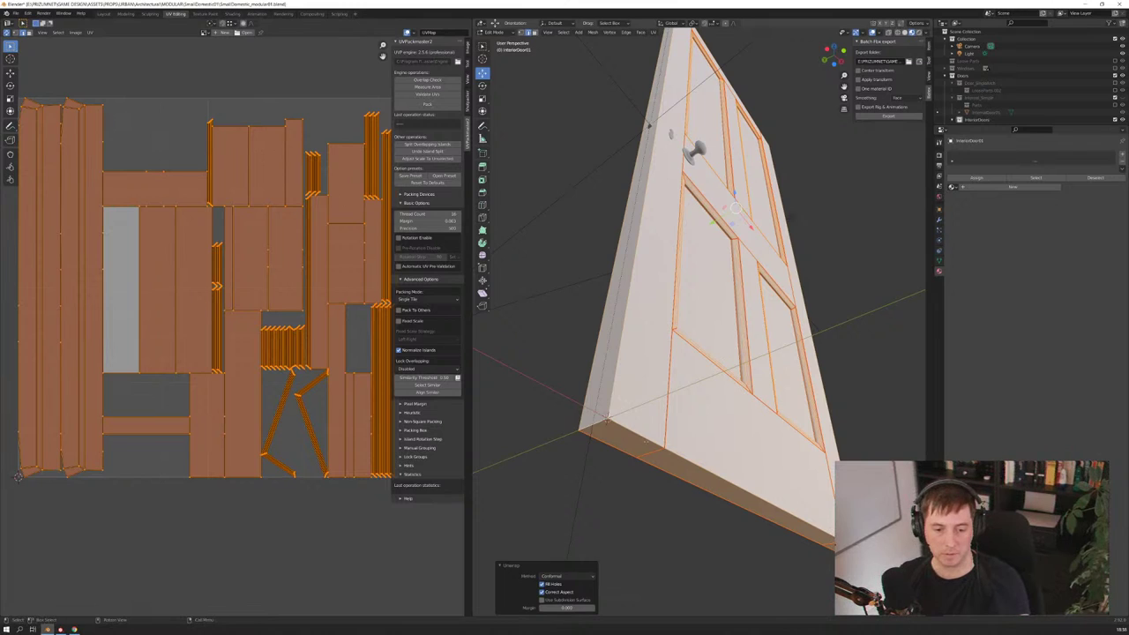
{"action": "left_click", "coordinate": [637, 434], "text": "alt"}
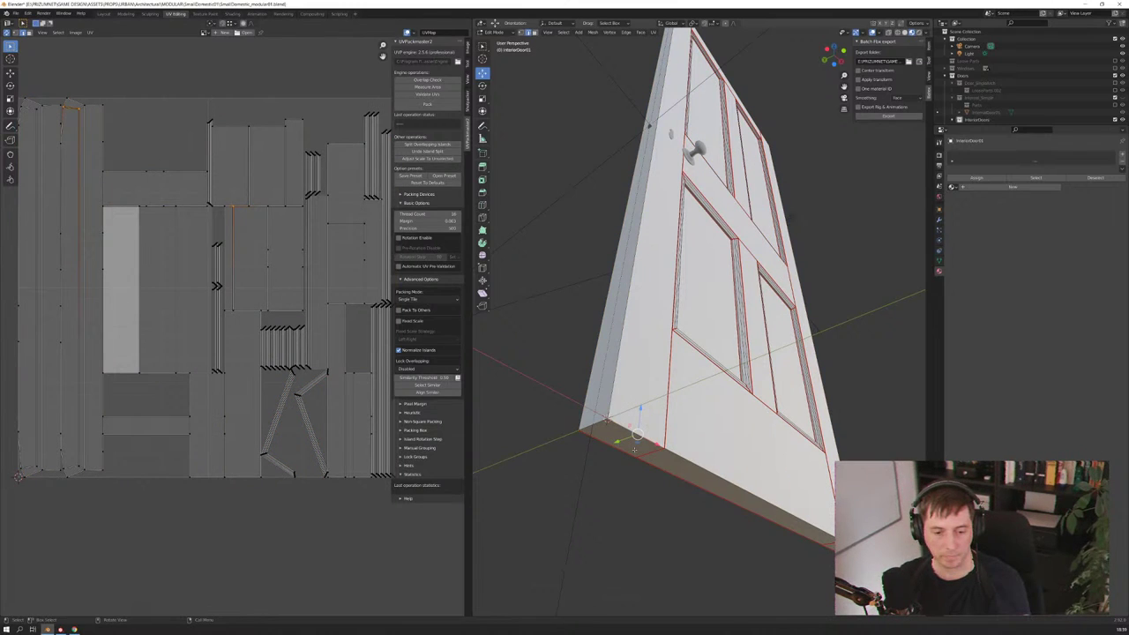
Mark a bottom loop and a panel's top edge as seams, then re-unwrap the whole door
{"action": "left_click", "coordinate": [774, 506], "text": "alt"}
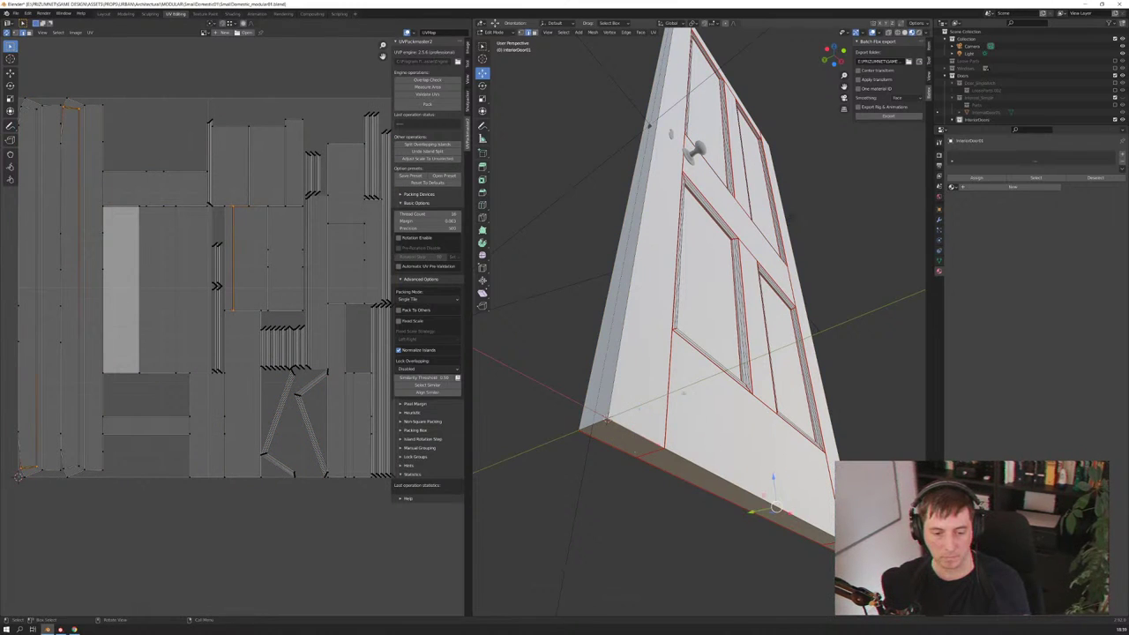
{"action": "middle_click_drag", "start_coordinate": [774, 507], "coordinate": [741, 502]}
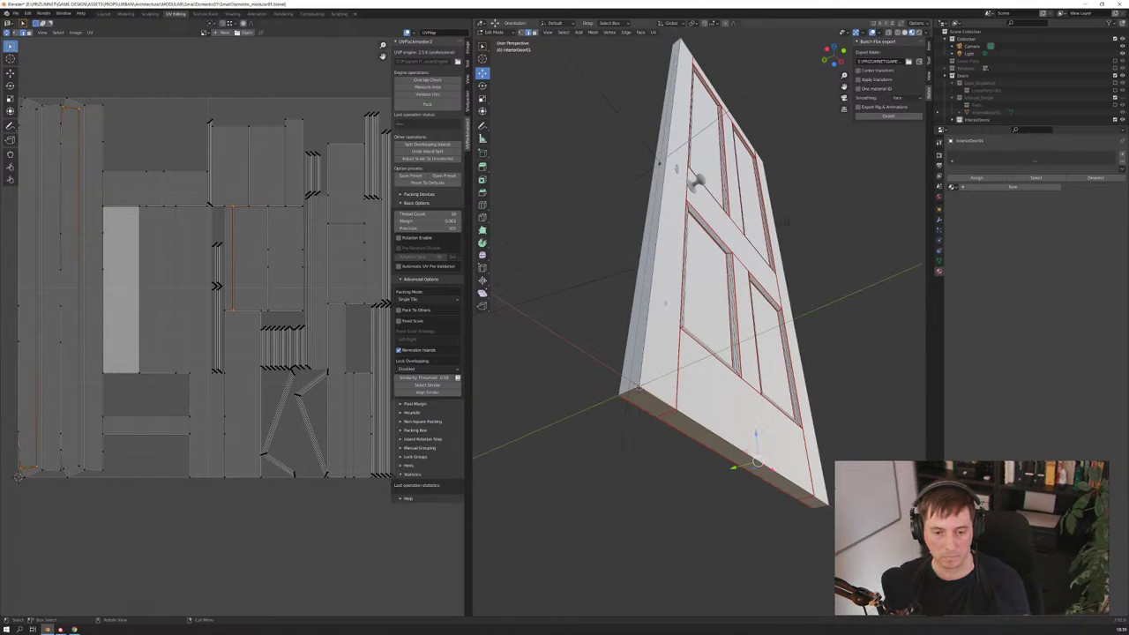
{"action": "middle_click_drag", "start_coordinate": [757, 460], "coordinate": [767, 529]}
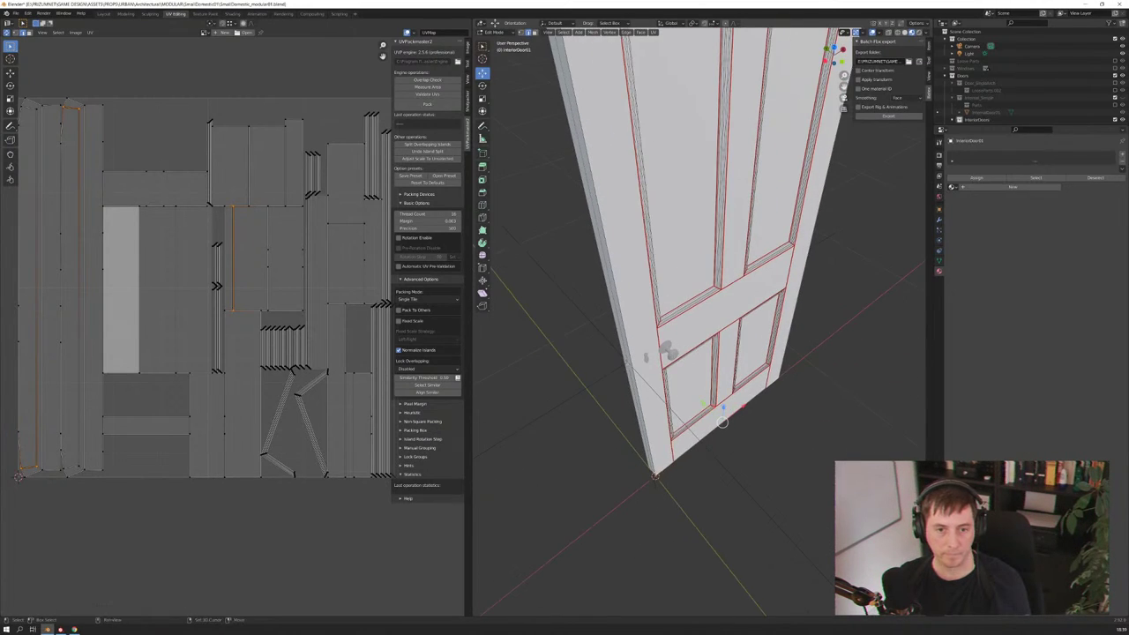
{"action": "scroll", "coordinate": [772, 584], "scroll_direction": "up", "scroll_amount": 5}
{"action": "scroll", "coordinate": [772, 585], "scroll_direction": "down", "scroll_amount": 3}
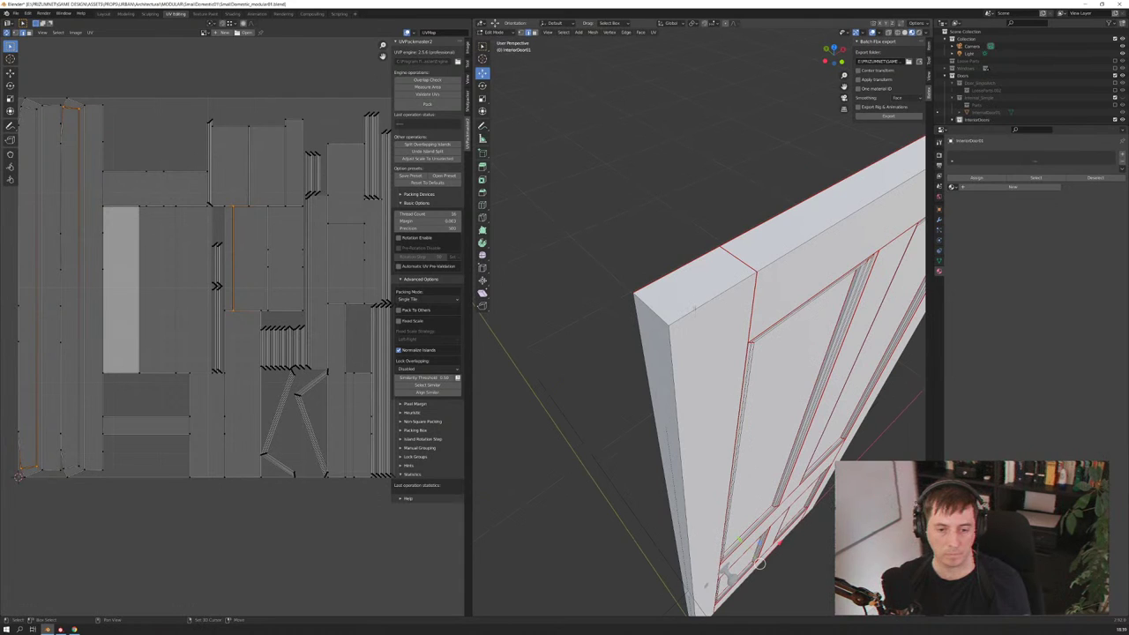
{"action": "middle_click_drag", "start_coordinate": [760, 564], "coordinate": [688, 546]}
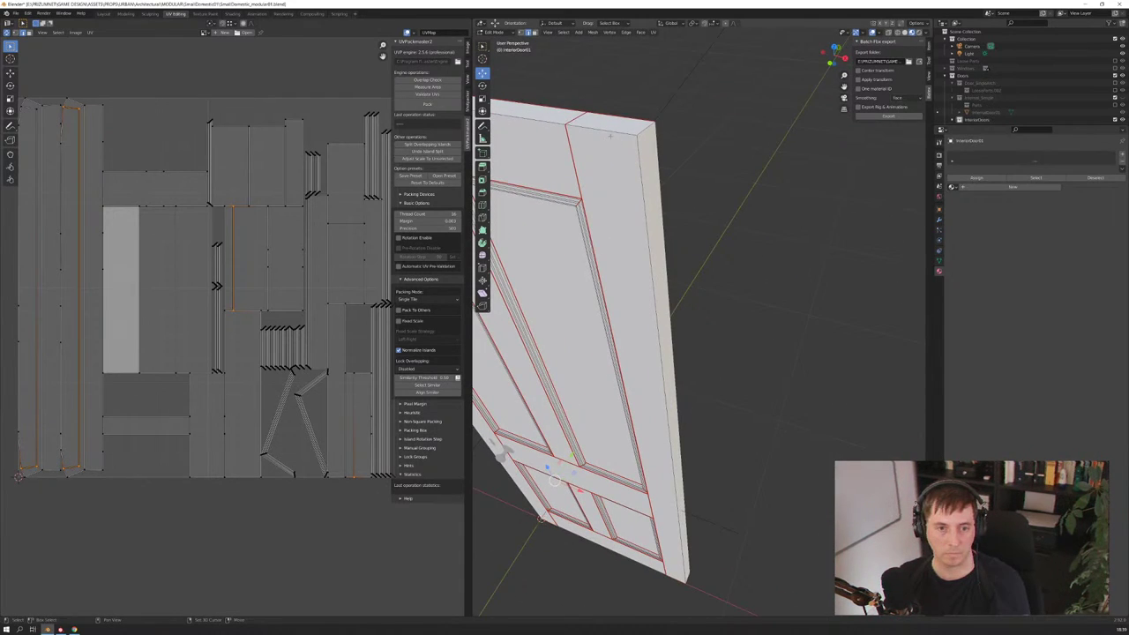
{"action": "left_click", "coordinate": [608, 132], "text": "shift"}
{"action": "right_click", "coordinate": [609, 132]}
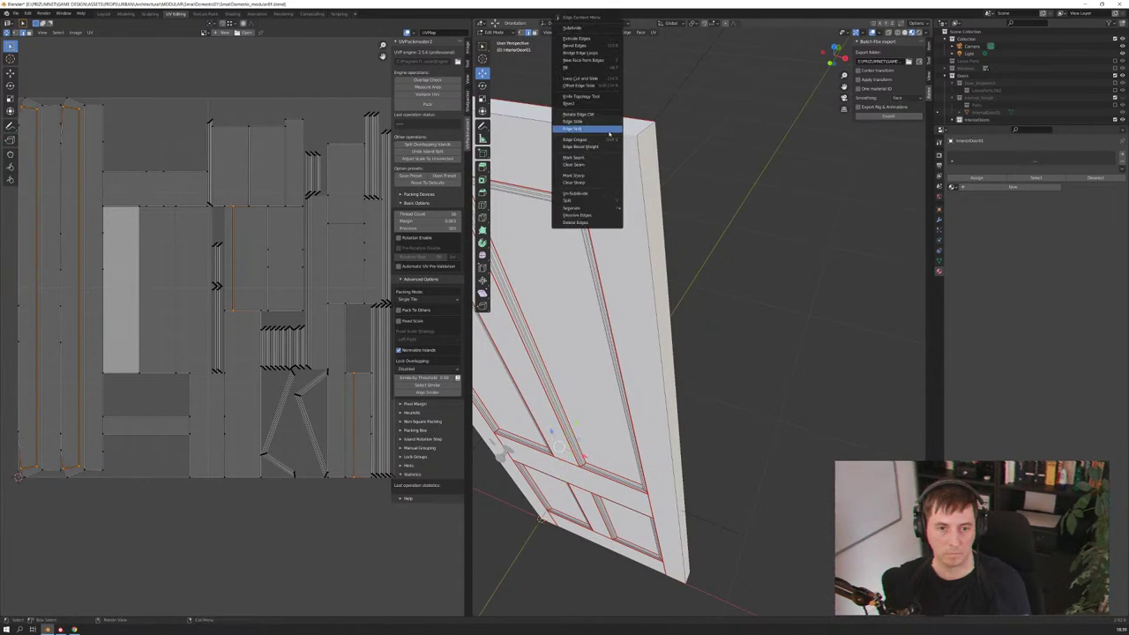
{"action": "left_click", "coordinate": [613, 157]}
{"action": "key", "text": "a"}
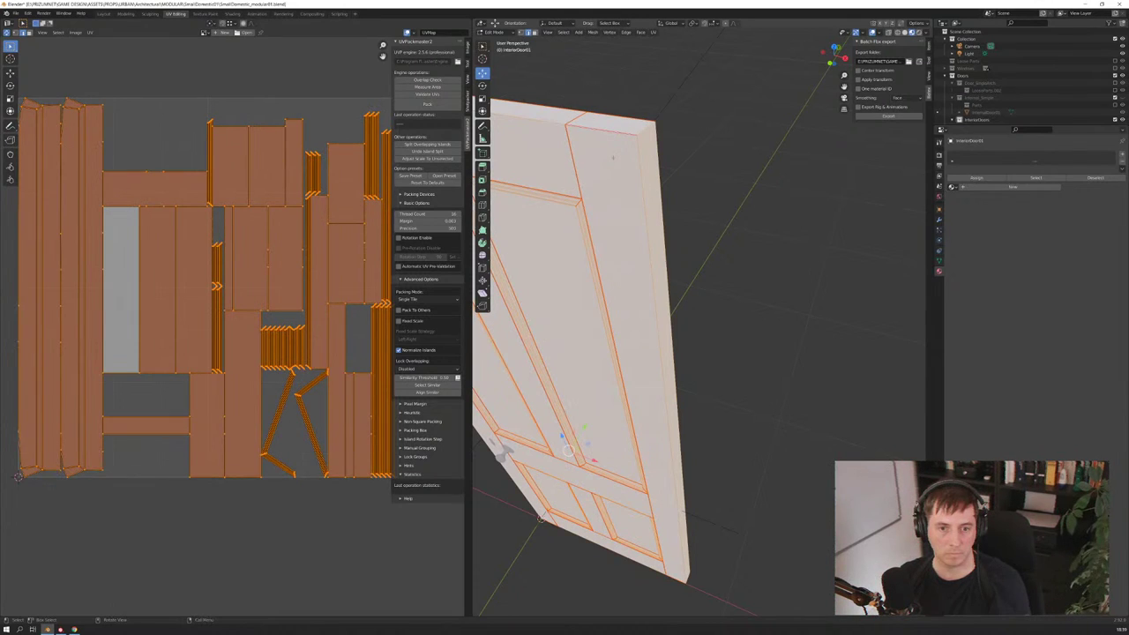
{"action": "key", "text": "u"}
{"action": "left_click", "coordinate": [613, 154]}
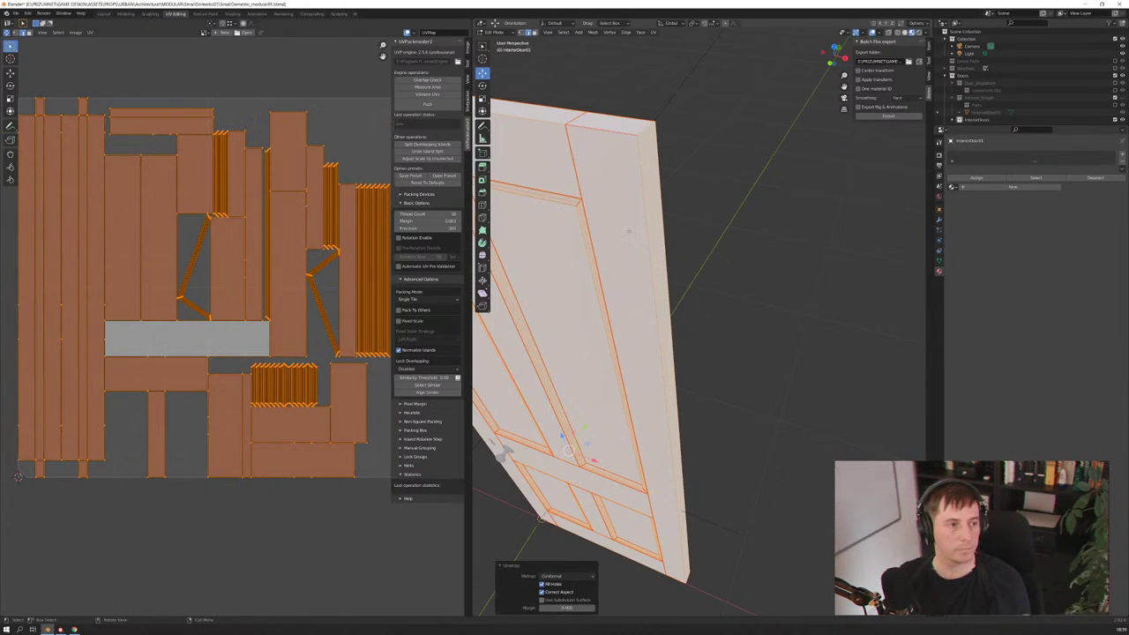
Select a small edge near the door's bottom and clear its seam
{"action": "mouse_move", "coordinate": [628, 231]}
{"action": "middle_mouse_down"}
{"action": "mouse_move", "coordinate": [675, 199]}
{"action": "mouse_move", "coordinate": [651, 234]}
{"action": "middle_mouse_up"}
{"action": "left_click", "coordinate": [801, 469], "text": "alt"}
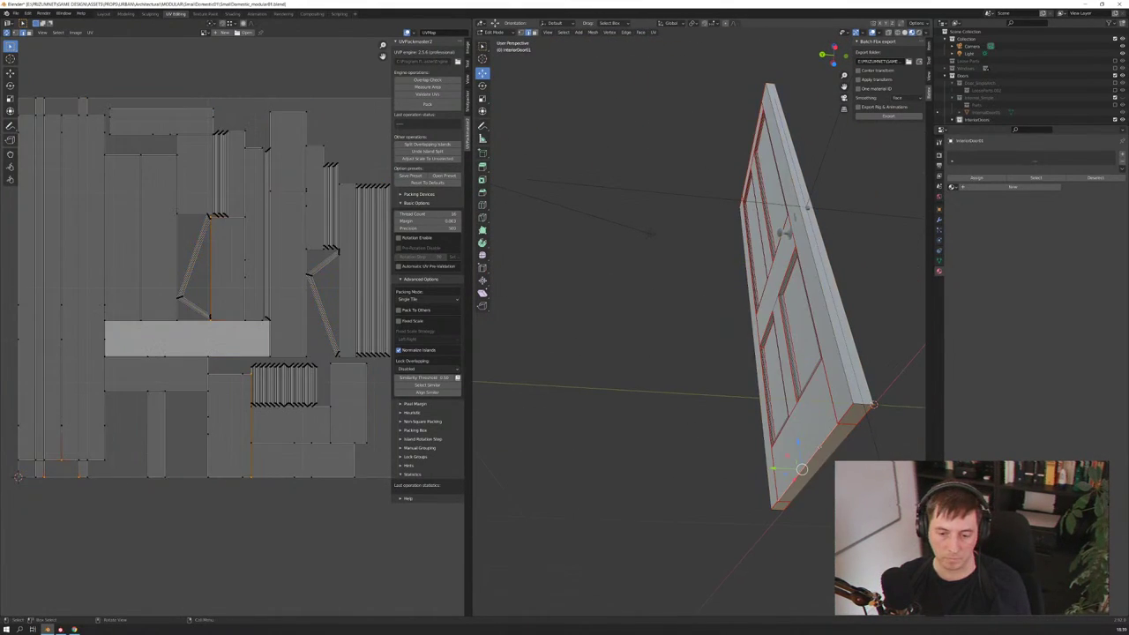
{"action": "right_click", "coordinate": [801, 469]}
{"action": "left_click", "coordinate": [781, 446]}
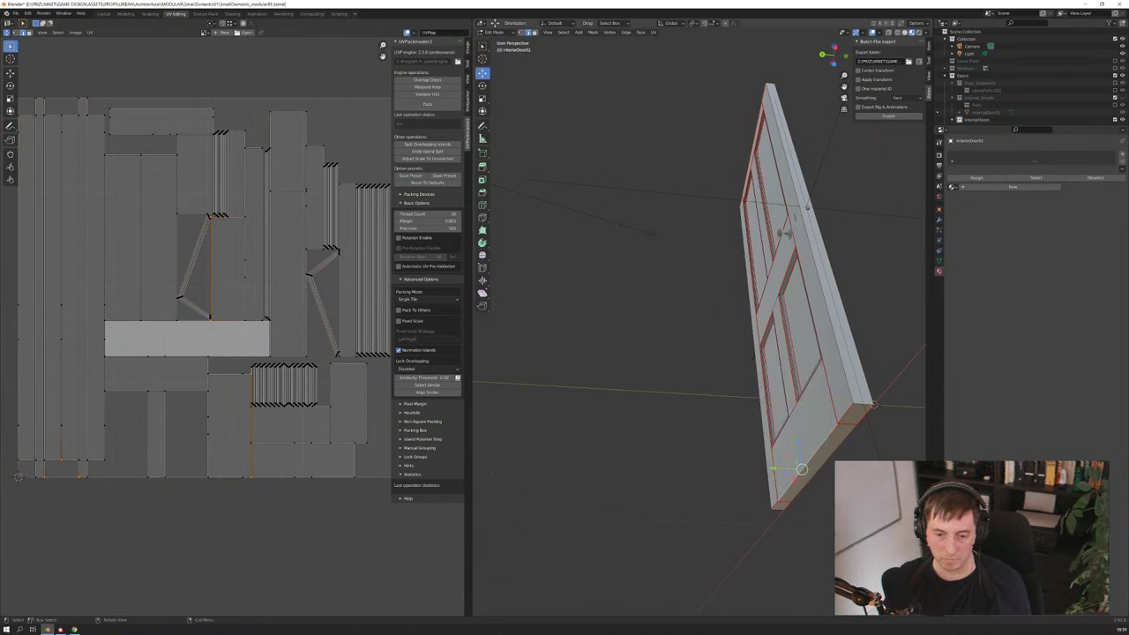
{"action": "middle_click_drag", "start_coordinate": [781, 447], "coordinate": [776, 476]}
{"action": "middle_click_drag", "start_coordinate": [773, 313], "coordinate": [726, 292]}
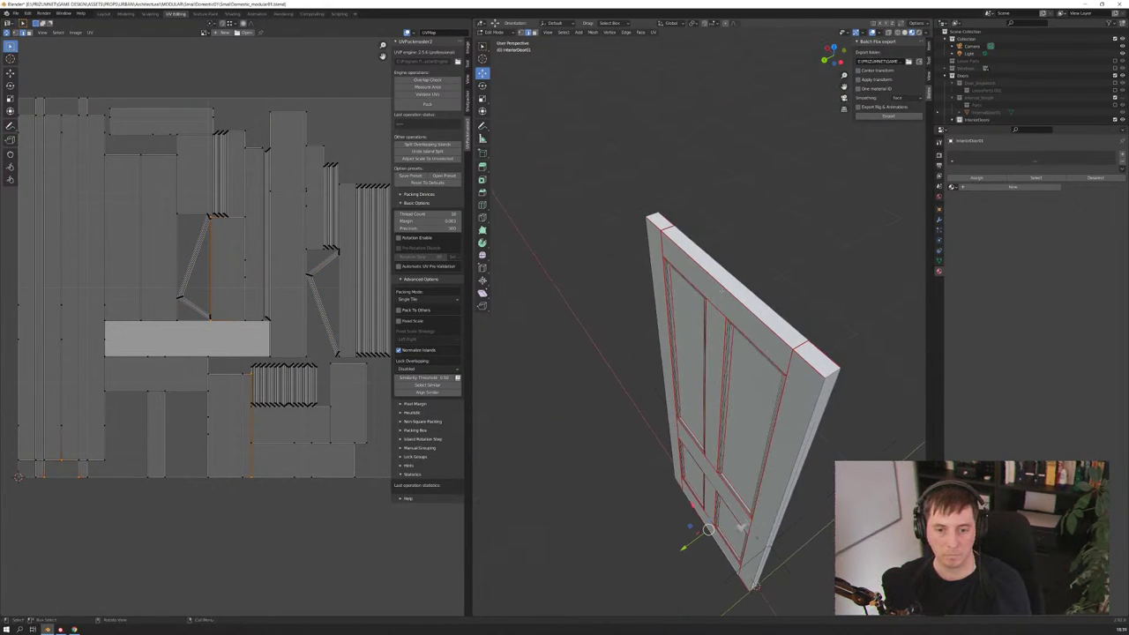
{"action": "key", "text": "ctrl+e"}
{"action": "left_click", "coordinate": [724, 292]}
Select all, re-unwrap the door with Conformal, and inspect it from the front
{"action": "key", "text": "a"}
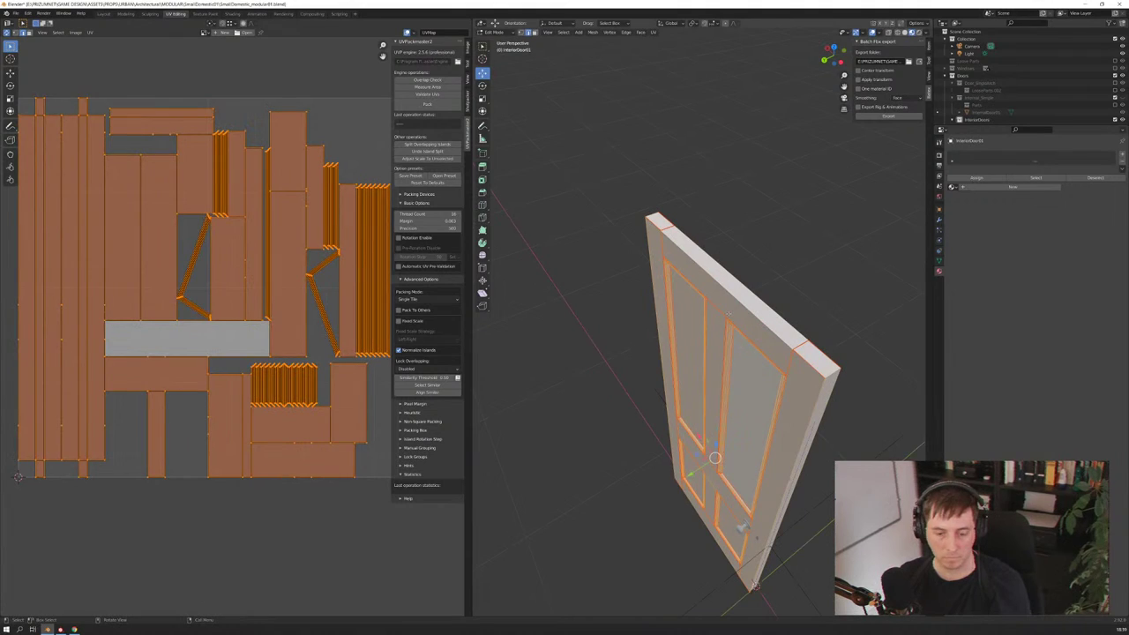
{"action": "key", "text": "u"}
{"action": "left_click", "coordinate": [729, 315]}
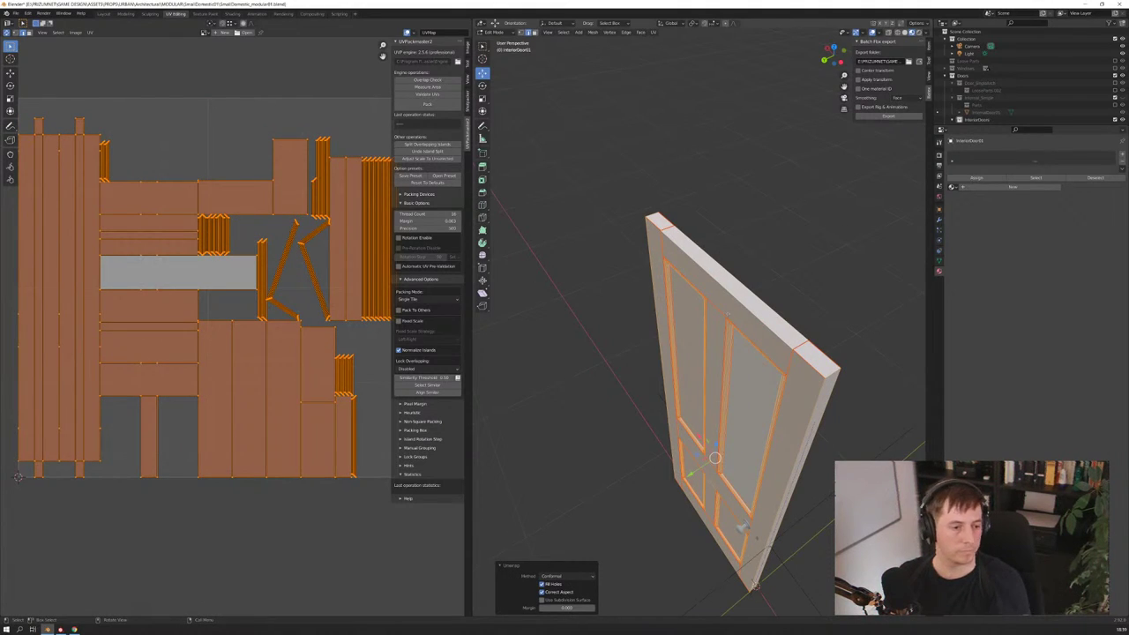
{"action": "mouse_move", "coordinate": [728, 315]}
{"action": "middle_mouse_down"}
{"action": "mouse_move", "coordinate": [649, 286]}
{"action": "mouse_move", "coordinate": [786, 313]}
{"action": "mouse_move", "coordinate": [718, 317]}
{"action": "middle_mouse_up"}
{"action": "scroll", "coordinate": [649, 286], "scroll_direction": "up", "scroll_amount": 2}
{"action": "scroll", "coordinate": [648, 286], "scroll_direction": "up", "scroll_amount": 2}
{"action": "scroll", "coordinate": [786, 313], "scroll_direction": "up", "scroll_amount": 3}
{"action": "scroll", "coordinate": [730, 312], "scroll_direction": "down", "scroll_amount": 2}
{"action": "scroll", "coordinate": [725, 310], "scroll_direction": "down", "scroll_amount": 2}
{"action": "scroll", "coordinate": [721, 309], "scroll_direction": "up", "scroll_amount": 2}
{"action": "scroll", "coordinate": [716, 323], "scroll_direction": "down", "scroll_amount": 3}
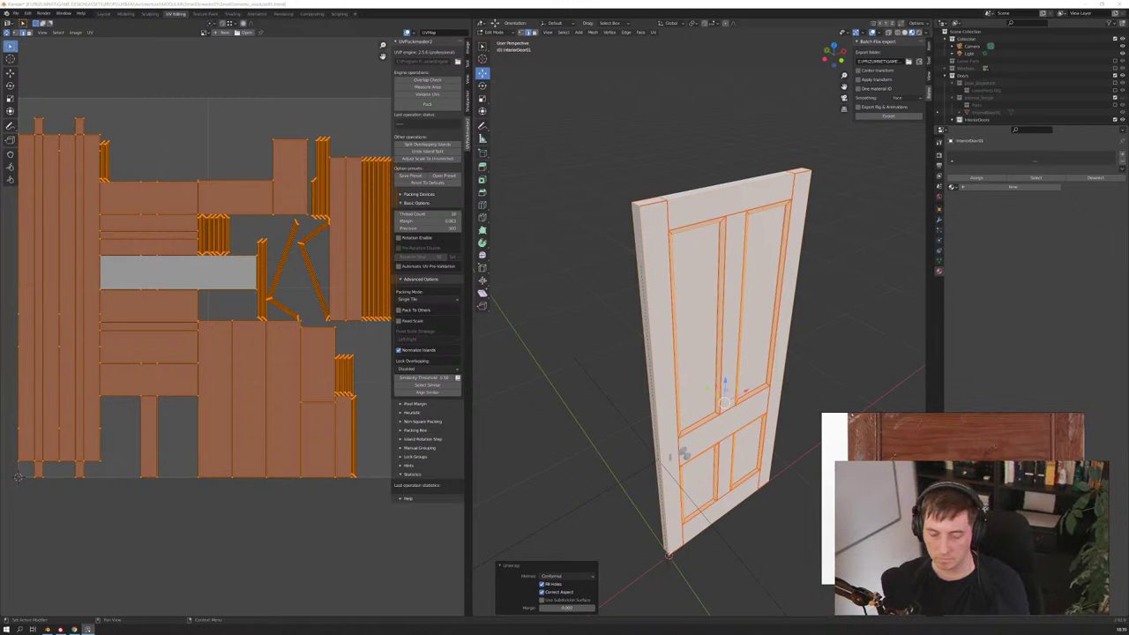
Leave Edit Mode, reselect the door object and return to Edit Mode
{"action": "middle_click_drag", "start_coordinate": [723, 388], "coordinate": [722, 273]}
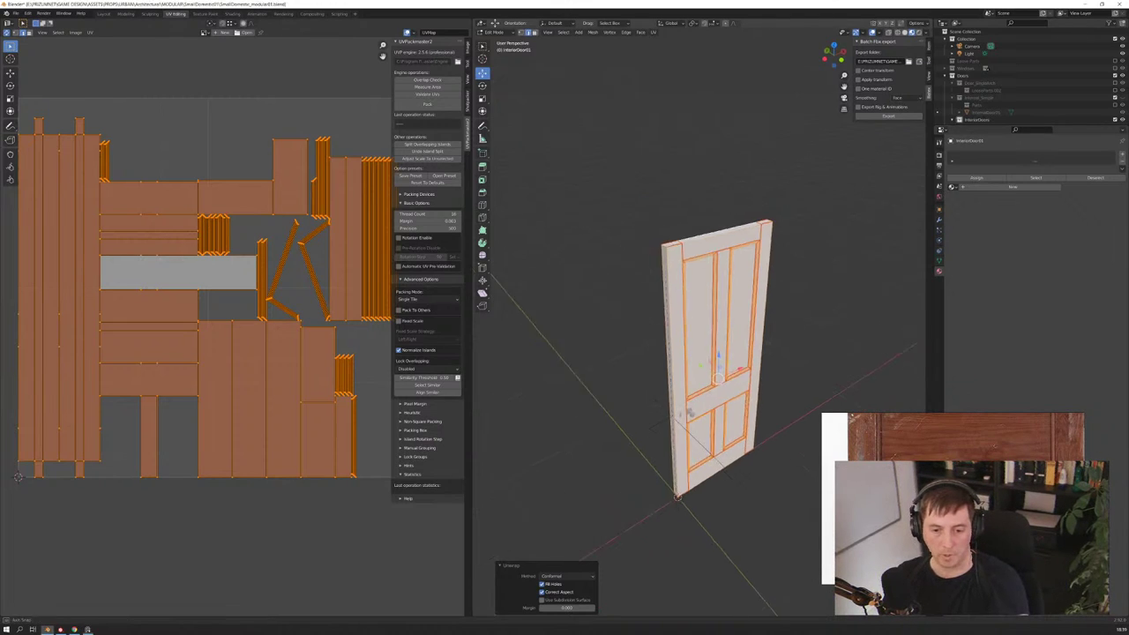
{"action": "key", "text": "Tab"}
{"action": "left_click", "coordinate": [613, 312]}
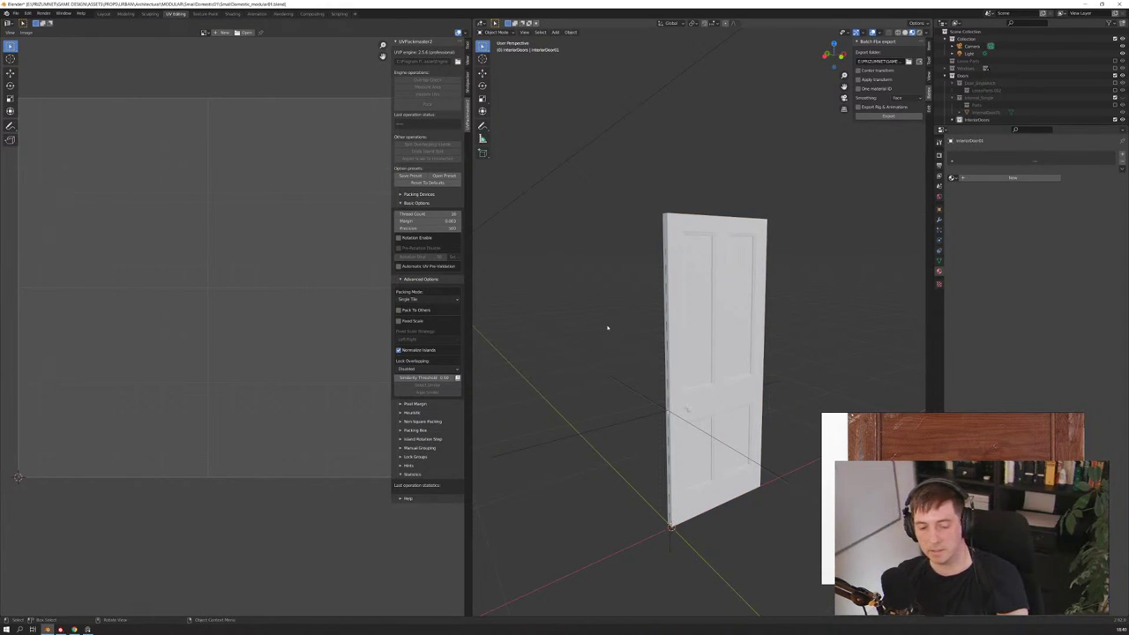
{"action": "left_click", "coordinate": [691, 317]}
{"action": "key", "text": "Tab"}
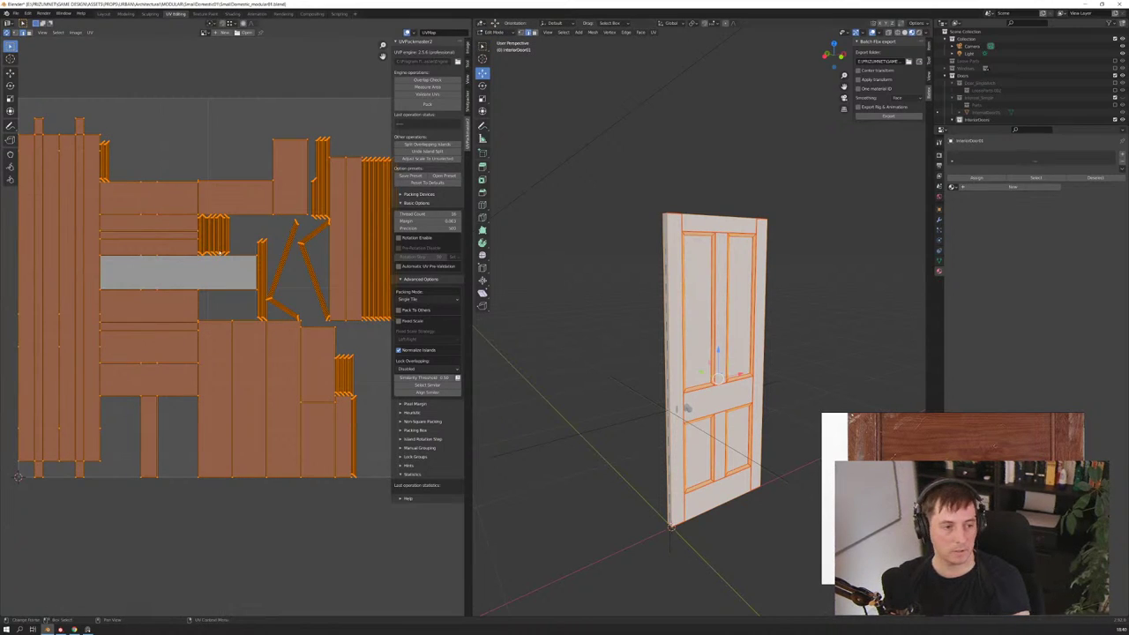
Zoom out in the UV Editor and box-select the left column of tall strip islands
{"action": "scroll", "coordinate": [77, 214], "scroll_direction": "down", "scroll_amount": 1}
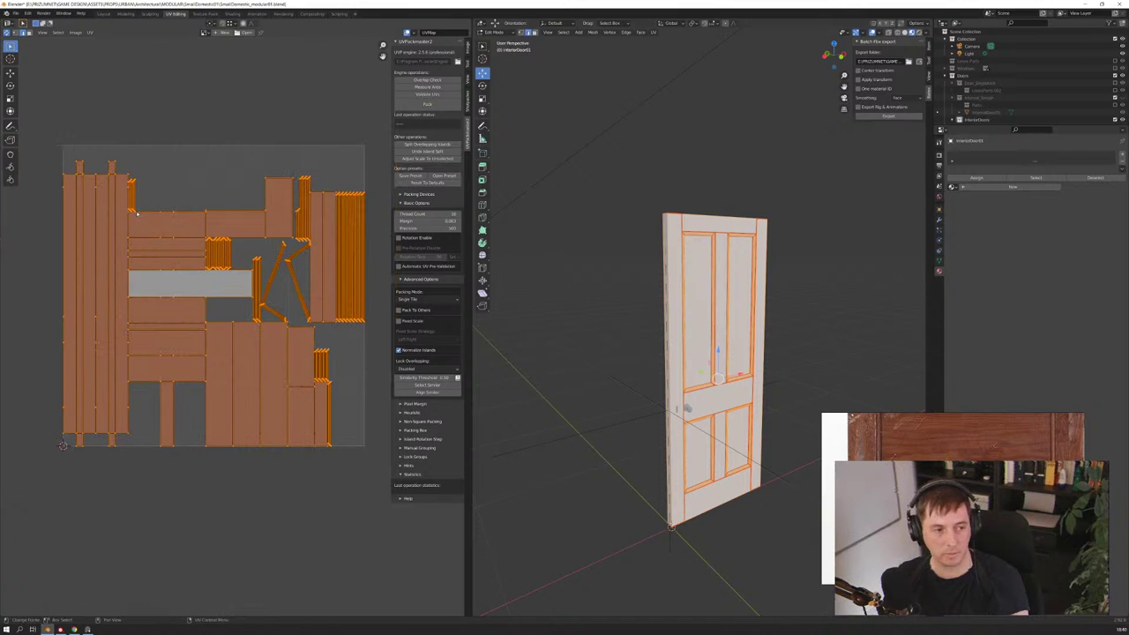
{"action": "scroll", "coordinate": [136, 214], "scroll_direction": "left", "scroll_amount": 3, "text": "ctrl"}
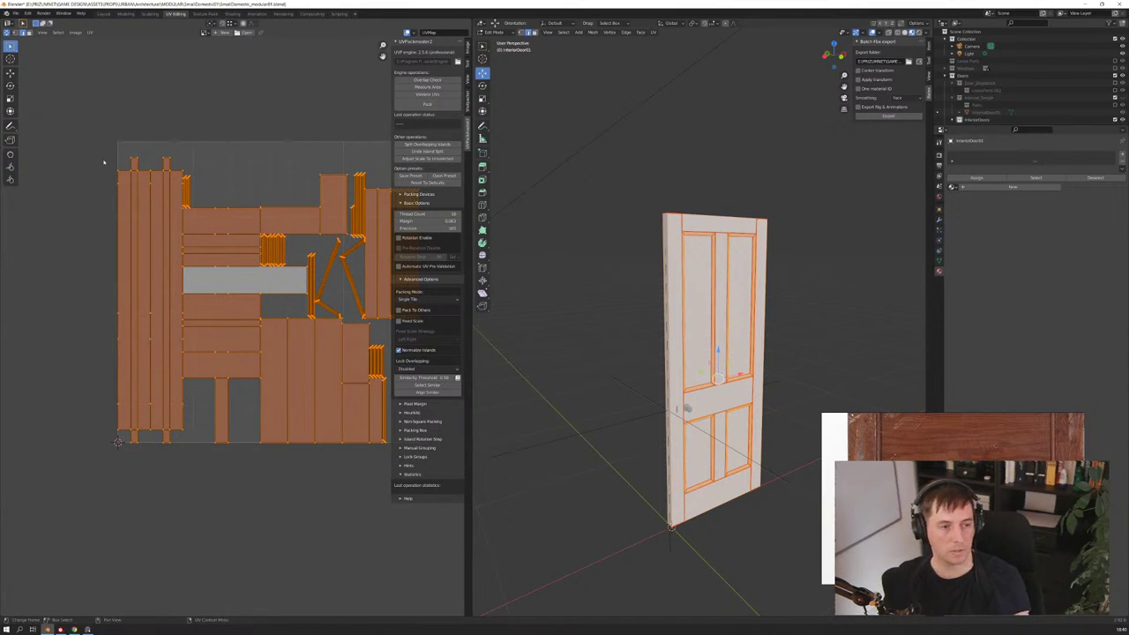
{"action": "left_click_drag", "start_coordinate": [90, 152], "coordinate": [180, 453]}
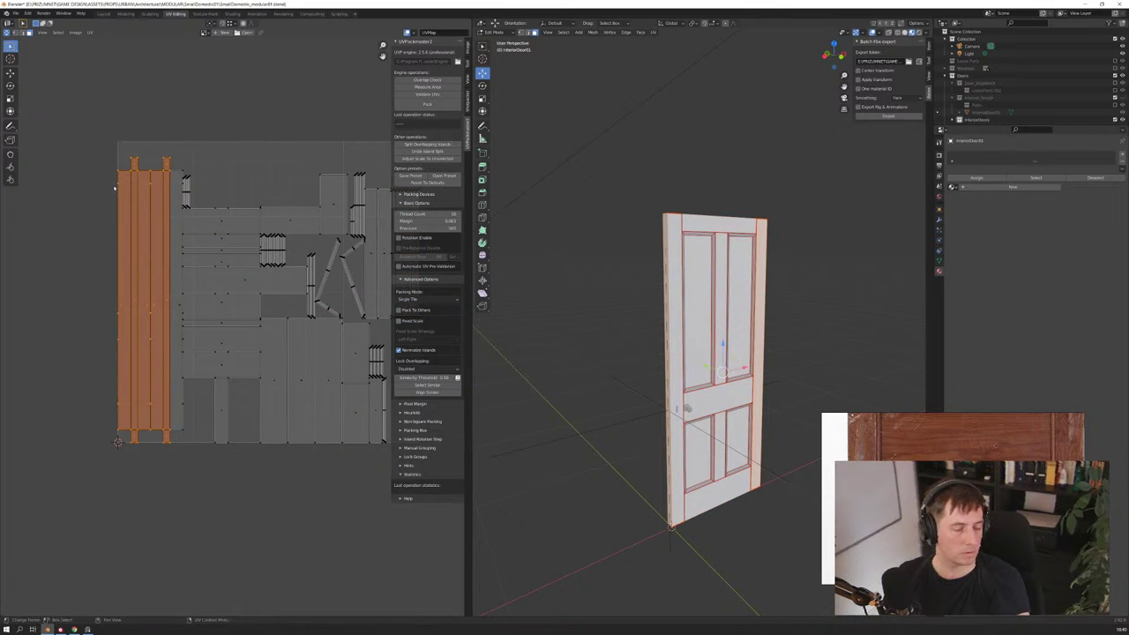
Rotate the left column of strip islands 90° and move them above the UV tile
{"action": "left_click_drag", "start_coordinate": [105, 145], "coordinate": [180, 466]}
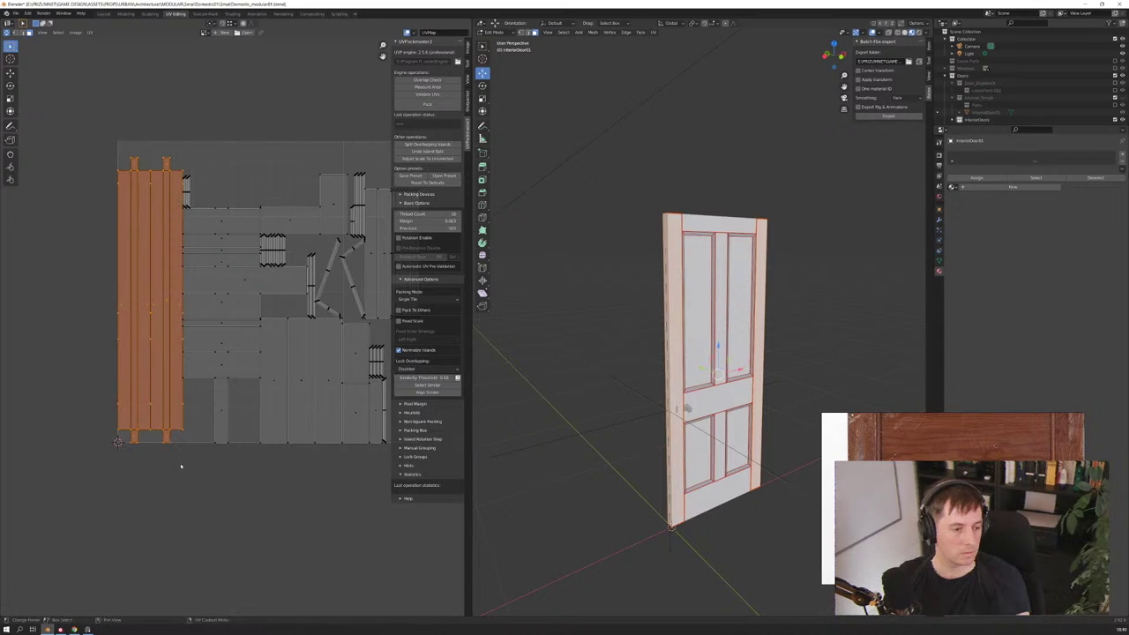
{"action": "type", "text": "r90"}
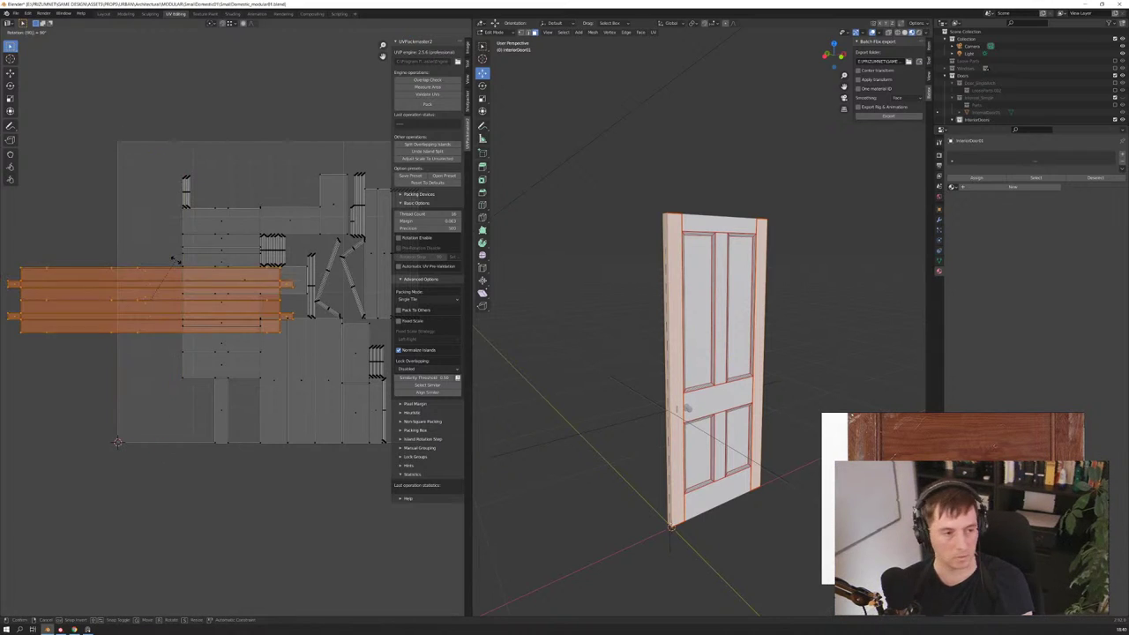
{"action": "key", "text": "Return"}
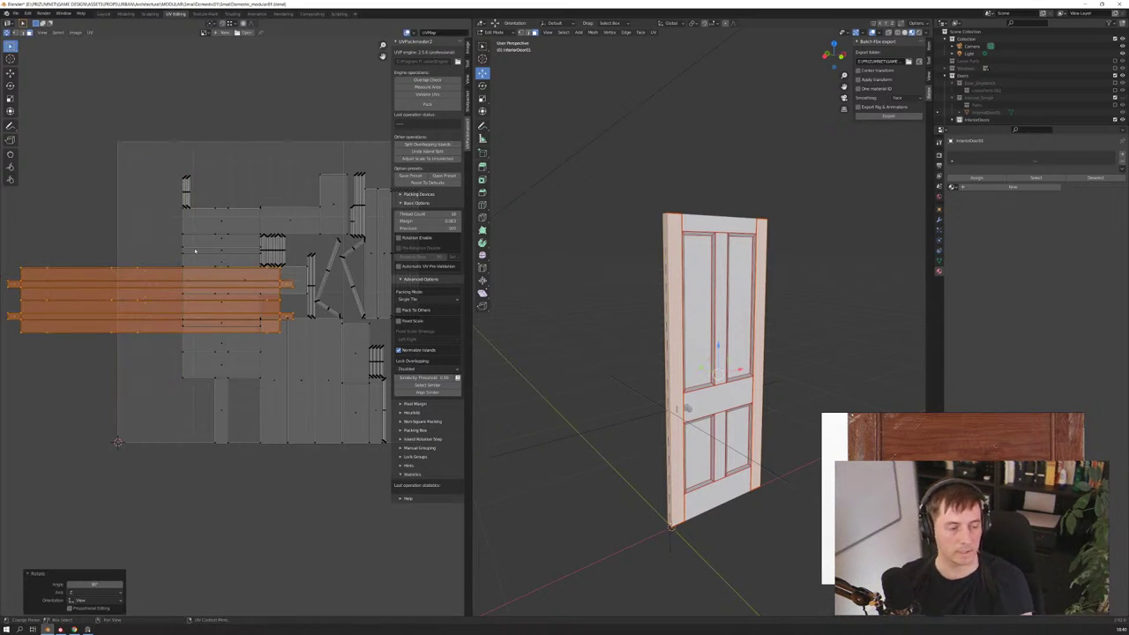
{"action": "left_click_drag", "start_coordinate": [182, 291], "coordinate": [204, 72]}
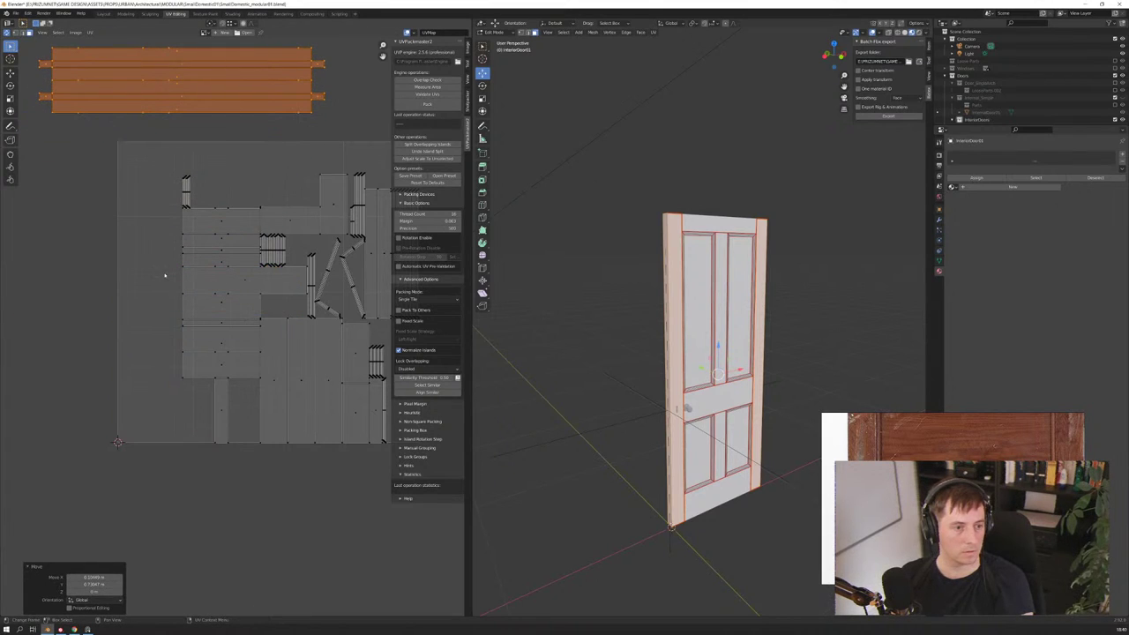
{"action": "middle_click_drag", "start_coordinate": [175, 289], "coordinate": [97, 268]}
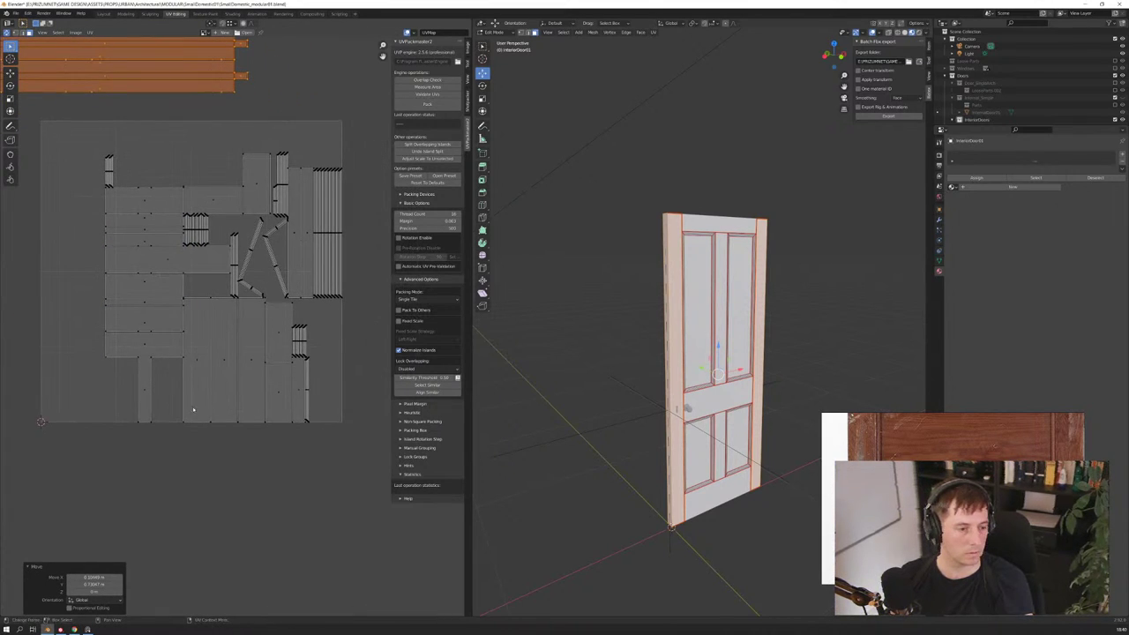
Rotate the lower-middle island group 90° and place it top right, outside the tile
{"action": "left_click_drag", "start_coordinate": [192, 352], "coordinate": [280, 404]}
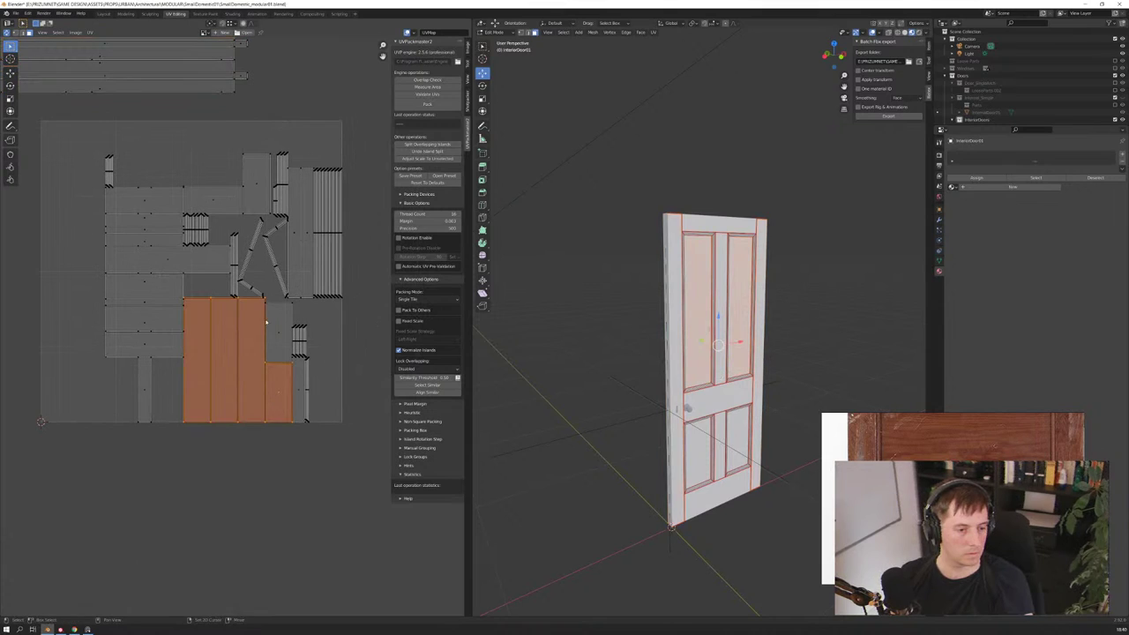
{"action": "type", "text": "r90"}
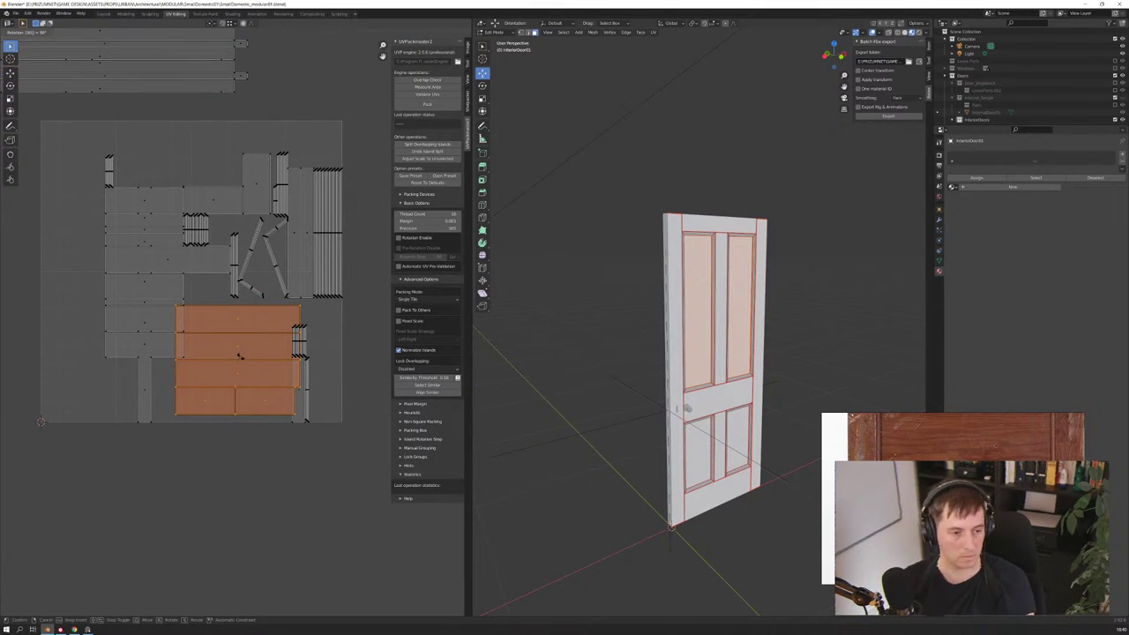
{"action": "key", "text": "Return"}
{"action": "key", "text": "g"}
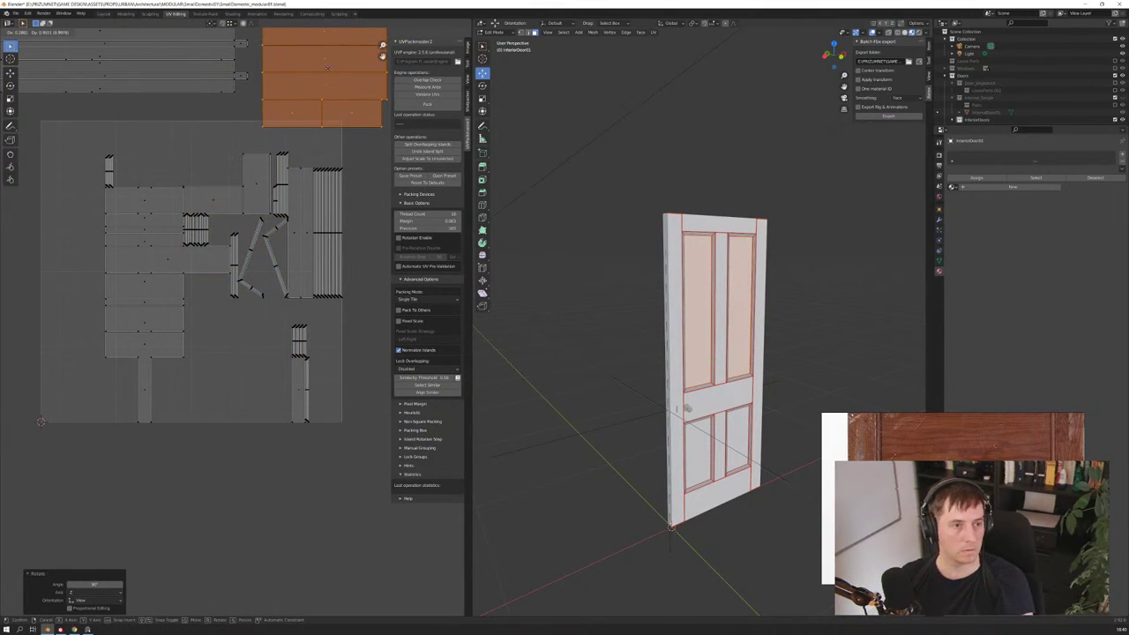
{"action": "left_click", "coordinate": [191, 190]}
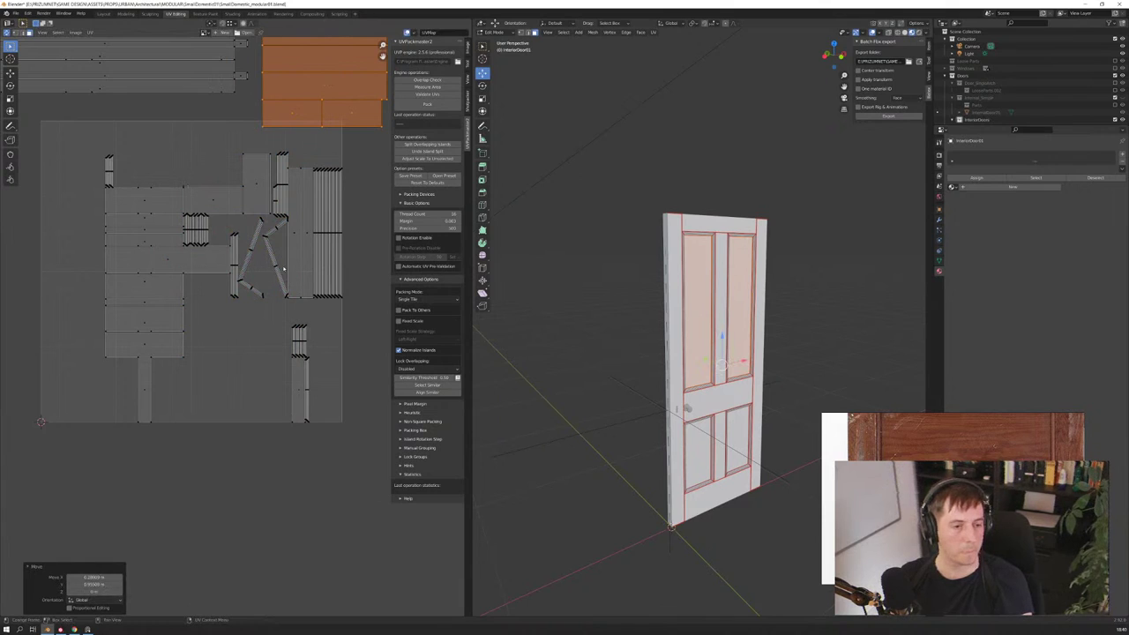
Turn the narrow bottom strip and the right-hand vertical strip horizontal with 90° rotations
{"action": "left_click", "coordinate": [164, 393]}
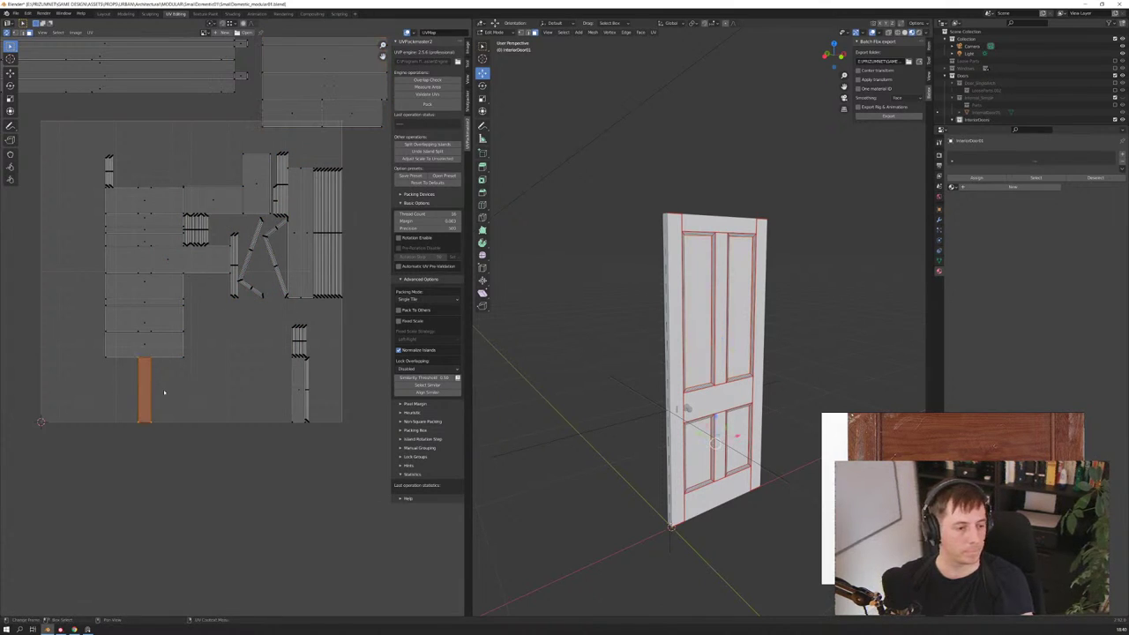
{"action": "type", "text": "r90"}
{"action": "key", "text": "Return"}
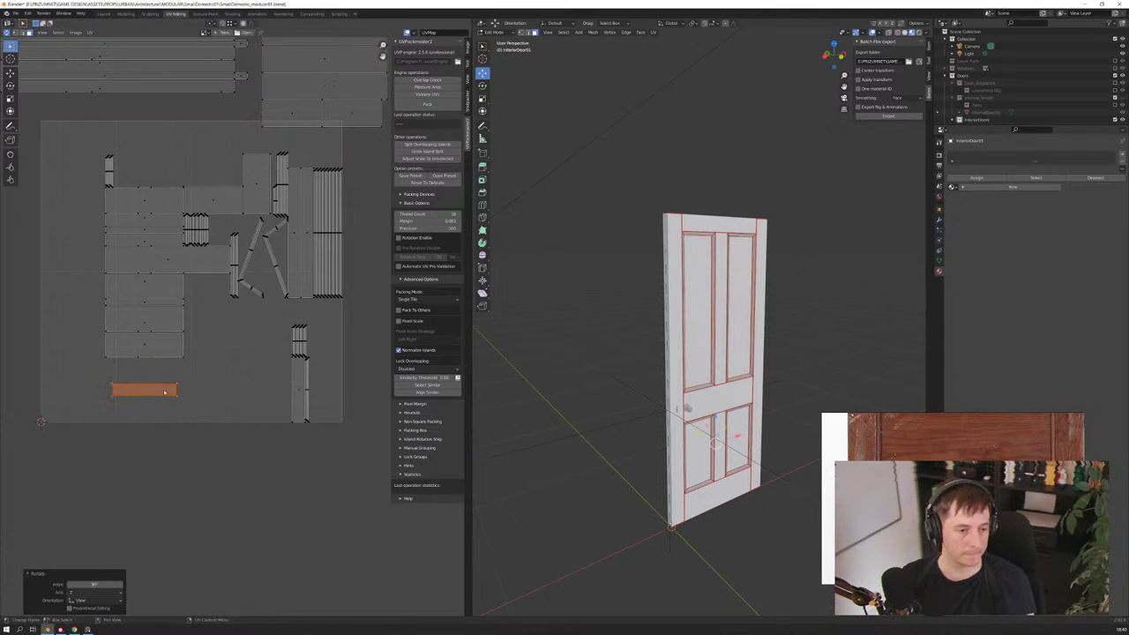
{"action": "left_click", "coordinate": [316, 458]}
{"action": "type", "text": "r"}
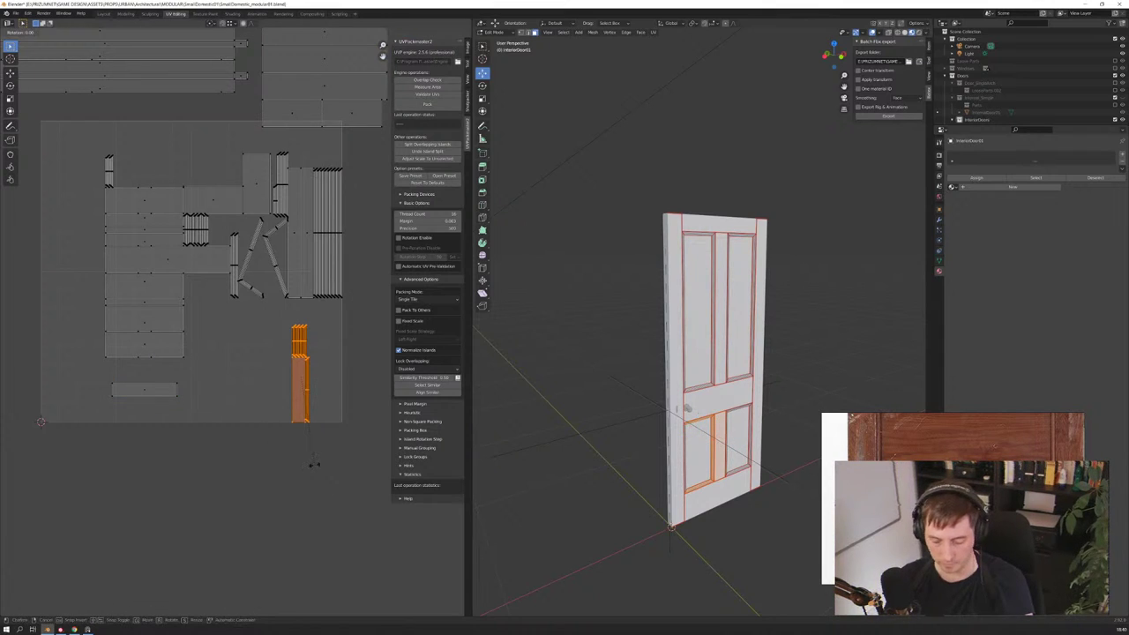
{"action": "type", "text": "90"}
{"action": "key", "text": "Return"}
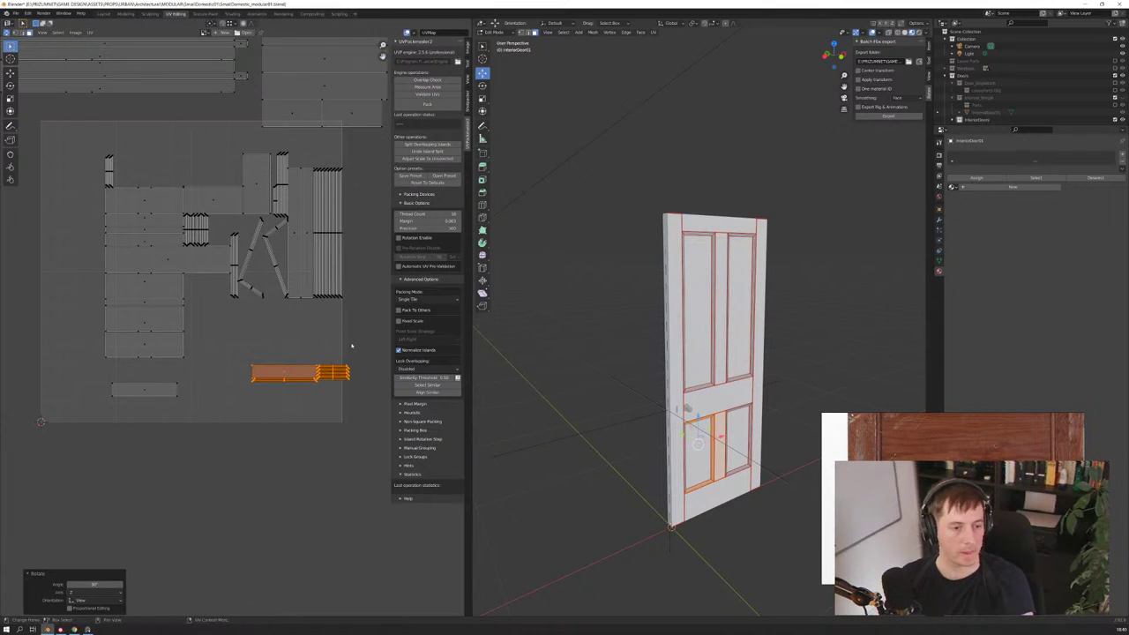
Rotate the right-side block of vertical strips 90° and move it below the UV tile
{"action": "left_click_drag", "start_coordinate": [356, 316], "coordinate": [294, 155]}
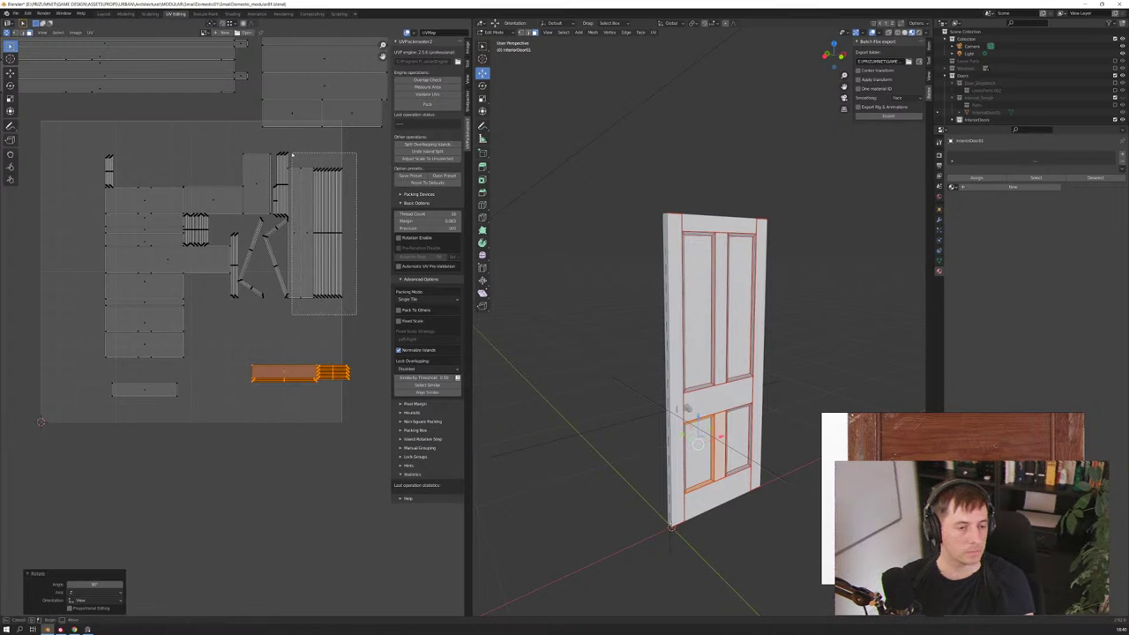
{"action": "type", "text": "r90"}
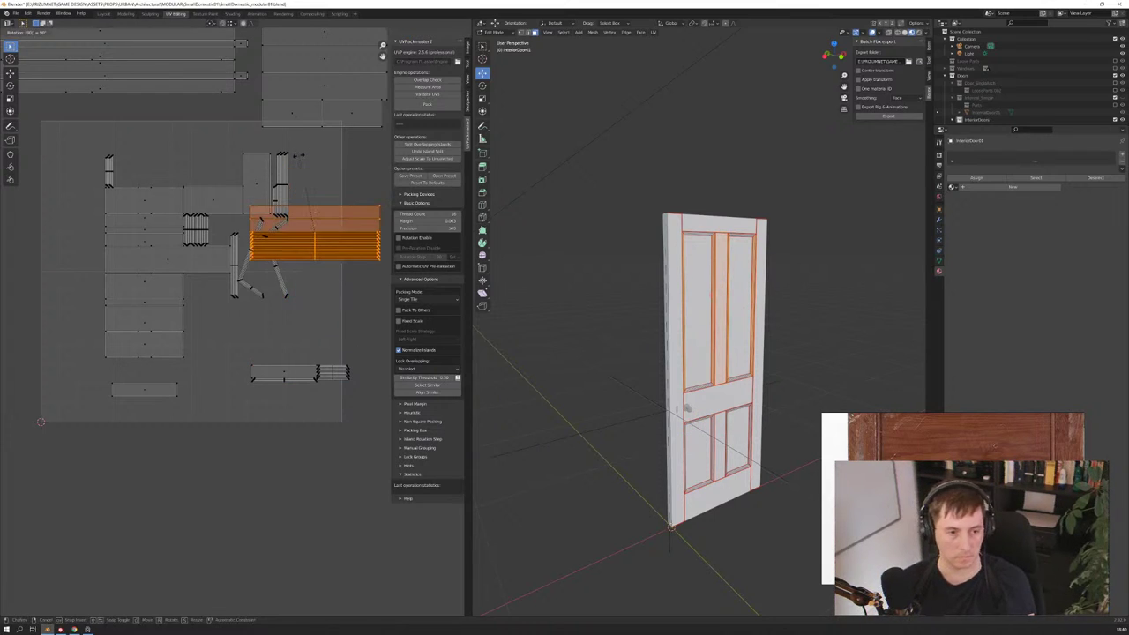
{"action": "key", "text": "Return"}
{"action": "key", "text": "g"}
{"action": "left_click", "coordinate": [235, 363]}
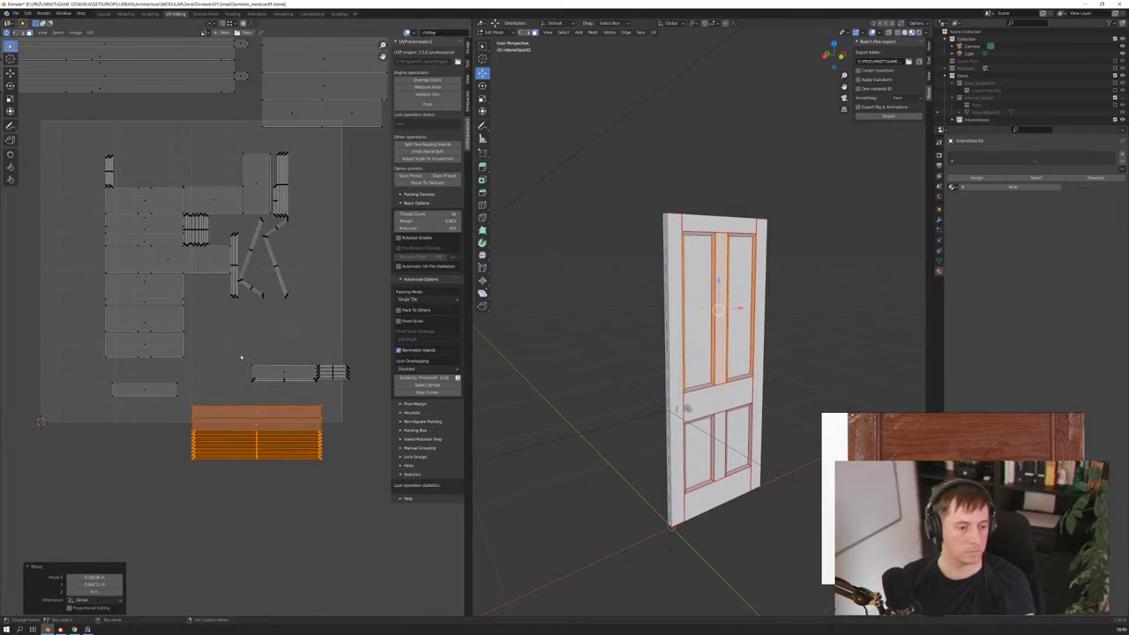
{"action": "middle_click_drag", "start_coordinate": [83, 153], "coordinate": [86, 219]}
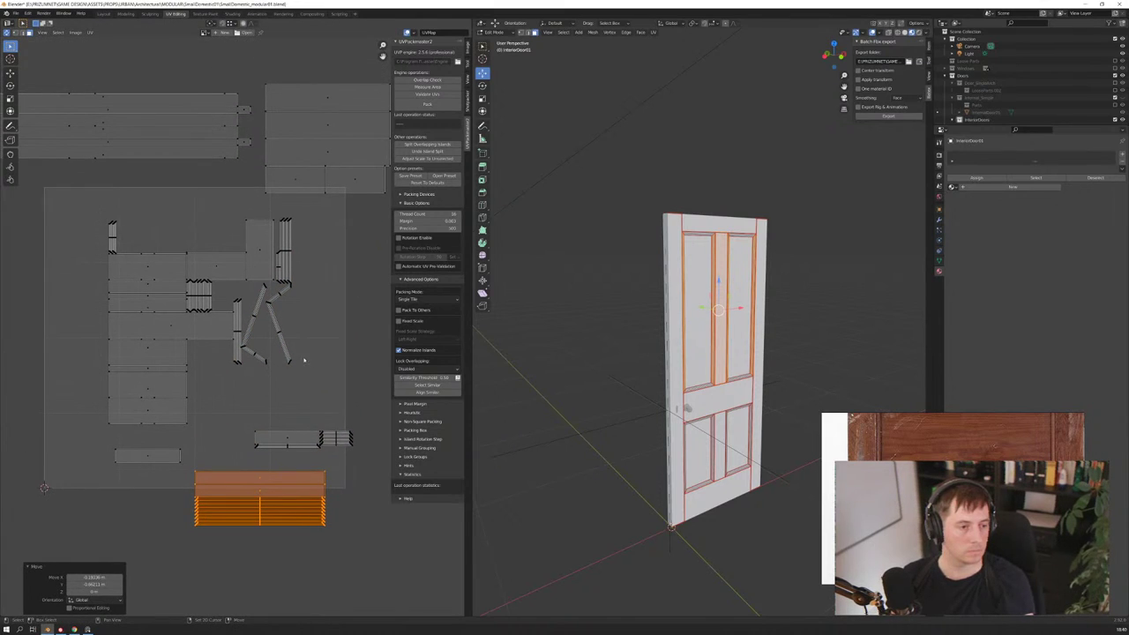
Rotate the small upper-left island 90° and select the diagonal strip
{"action": "left_click", "coordinate": [137, 238]}
{"action": "type", "text": "gr90"}
{"action": "key", "text": "Return"}
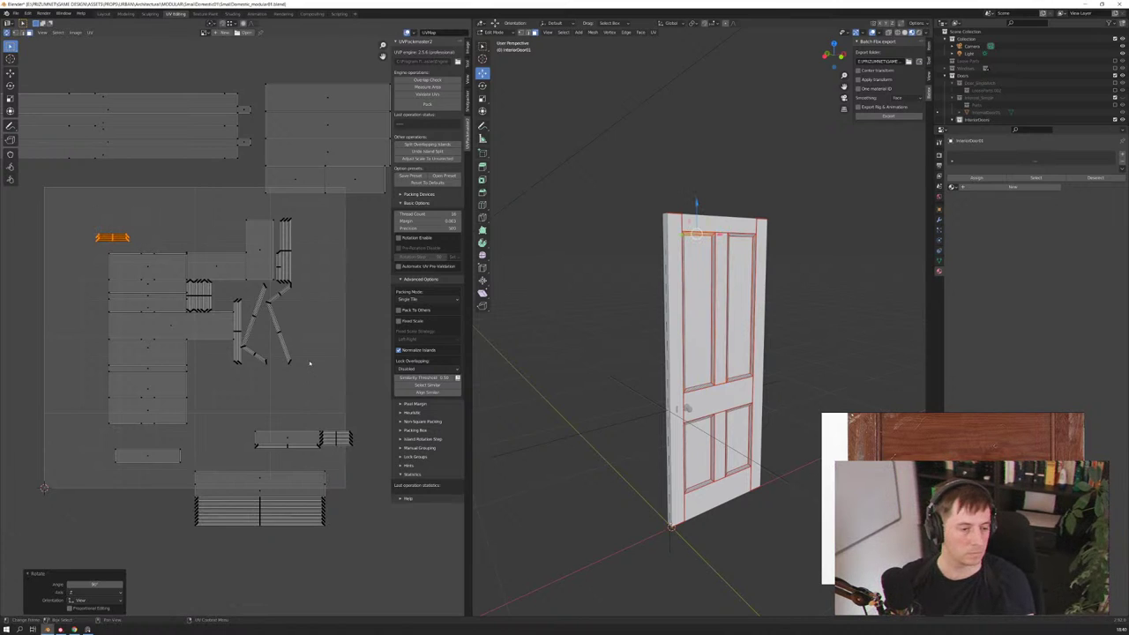
{"action": "left_click", "coordinate": [278, 324]}
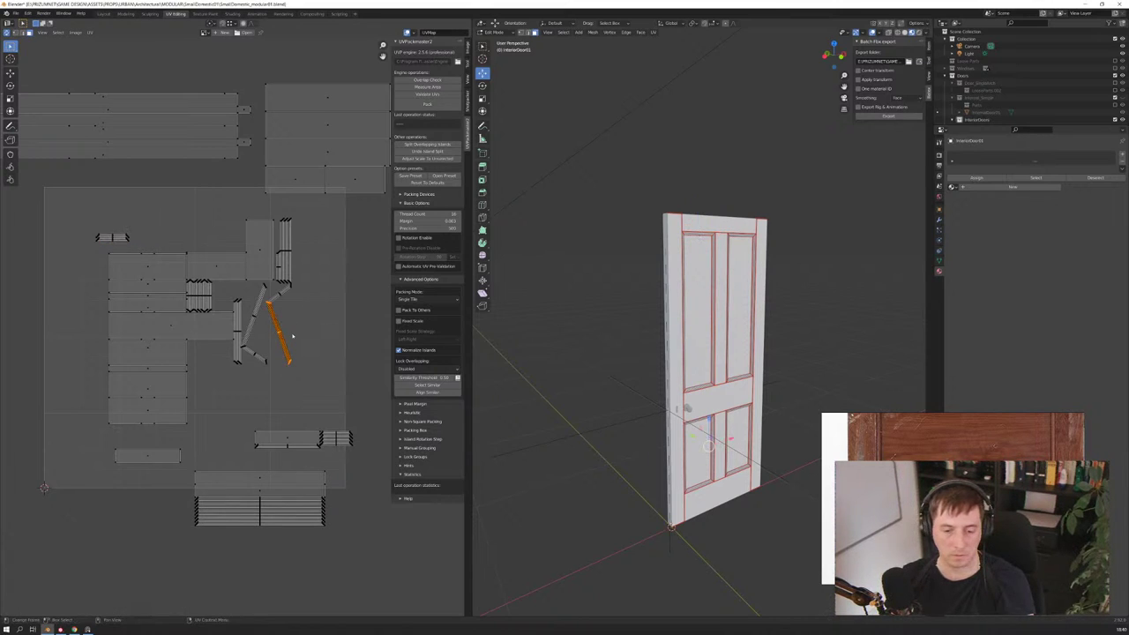
{"action": "mouse_move", "coordinate": [834, 54]}
{"action": "left_mouse_down"}
{"action": "mouse_move", "coordinate": [844, 49]}
{"action": "mouse_move", "coordinate": [836, 54]}
{"action": "left_mouse_up"}
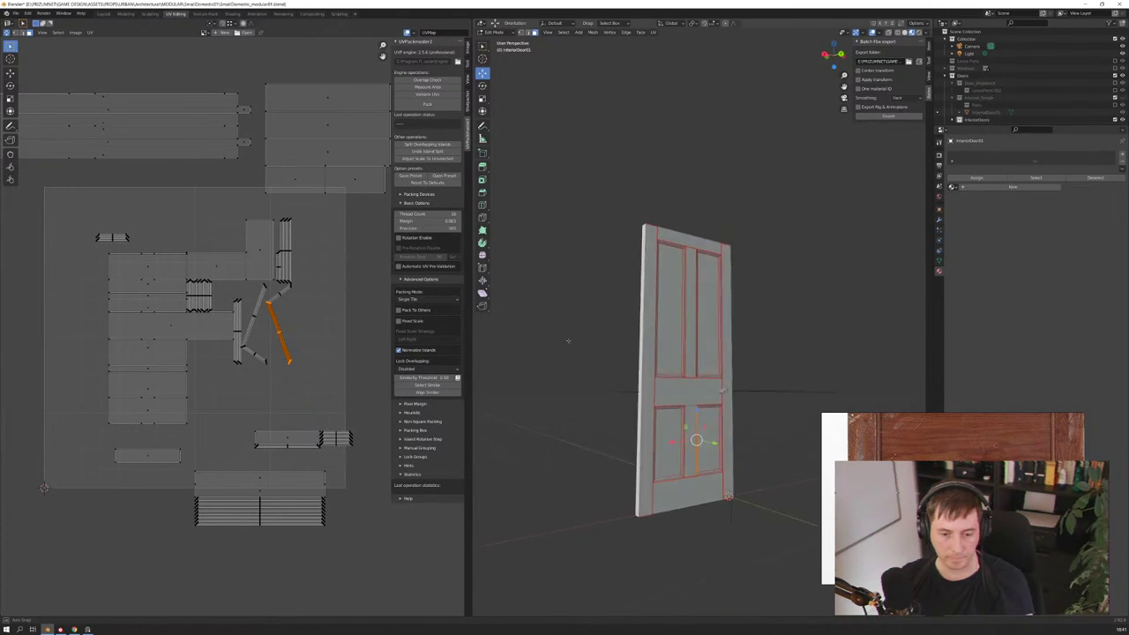
Mark the door frame's inner corner edge as a seam in edge select mode
{"action": "middle_click_drag", "start_coordinate": [568, 340], "coordinate": [642, 431]}
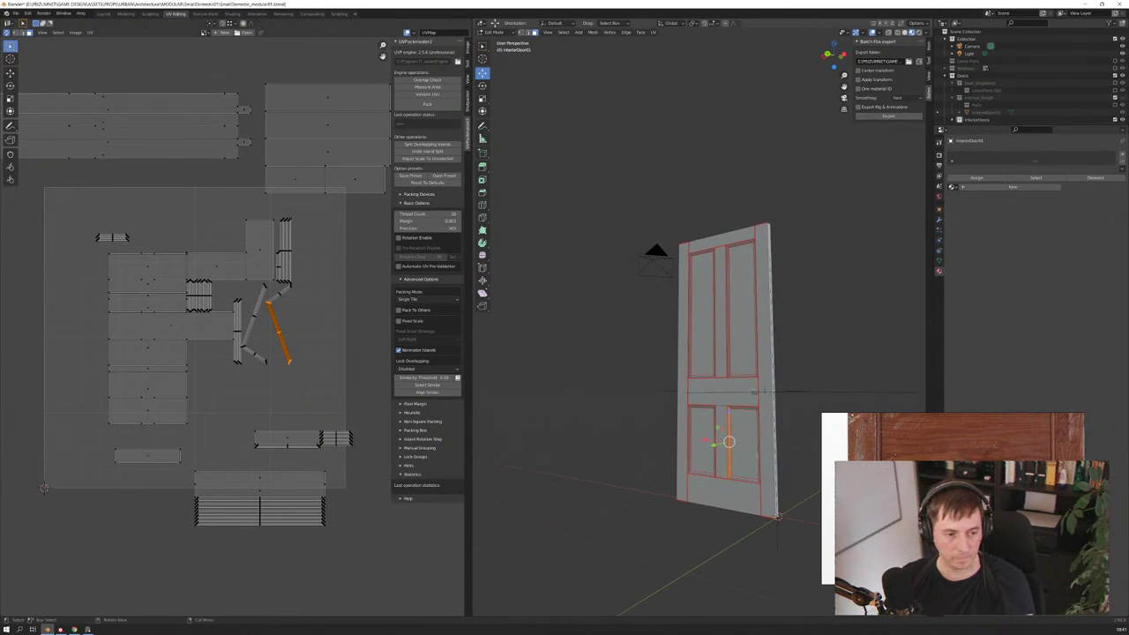
{"action": "mouse_move", "coordinate": [670, 370]}
{"action": "middle_mouse_down"}
{"action": "mouse_move", "coordinate": [635, 406]}
{"action": "mouse_move", "coordinate": [631, 439]}
{"action": "mouse_move", "coordinate": [618, 265]}
{"action": "mouse_move", "coordinate": [602, 329]}
{"action": "mouse_move", "coordinate": [617, 469]}
{"action": "mouse_move", "coordinate": [646, 300]}
{"action": "middle_mouse_up"}
{"action": "scroll", "coordinate": [631, 439], "scroll_direction": "up", "scroll_amount": 4}
{"action": "scroll", "coordinate": [630, 439], "scroll_direction": "up", "scroll_amount": 3}
{"action": "scroll", "coordinate": [646, 300], "scroll_direction": "up", "scroll_amount": 3}
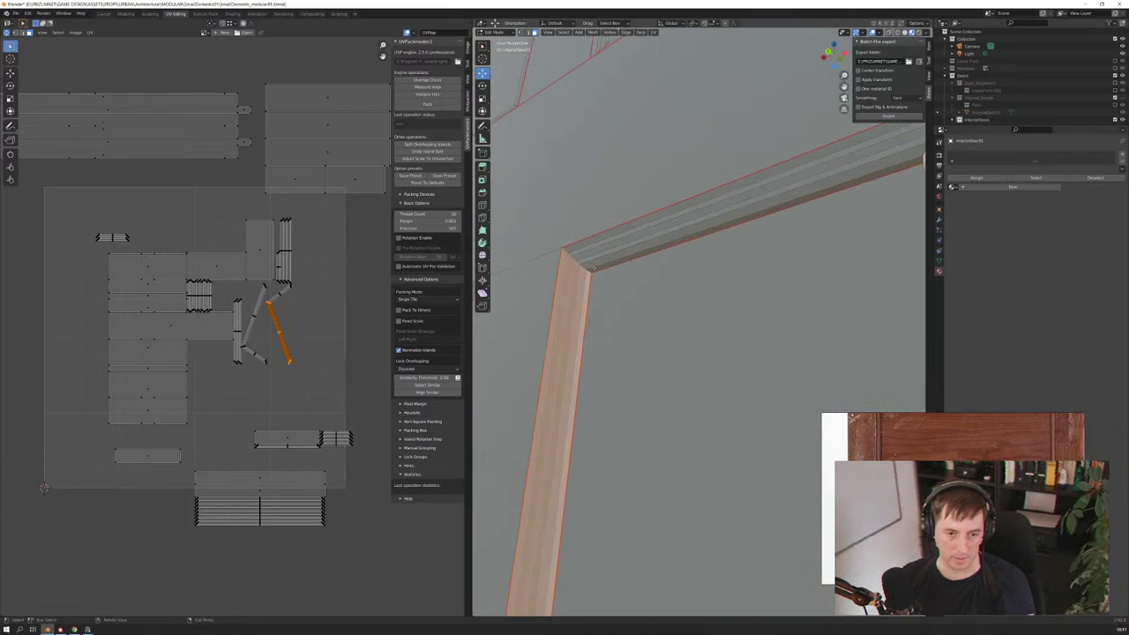
{"action": "key", "text": "2"}
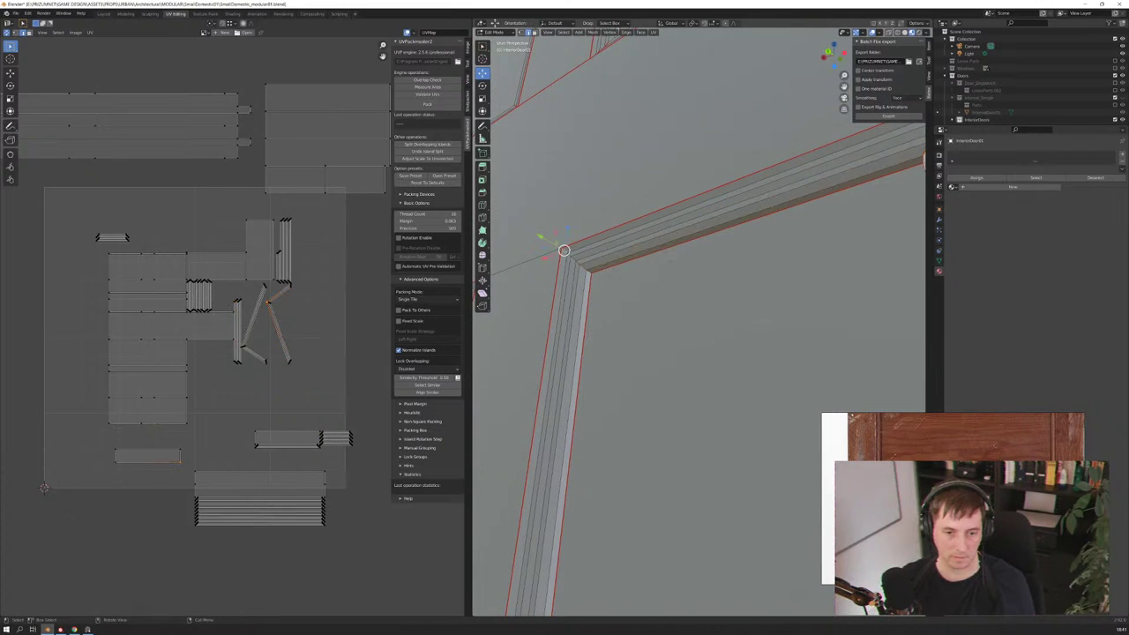
{"action": "left_click", "coordinate": [564, 249]}
{"action": "key", "text": "ctrl+e"}
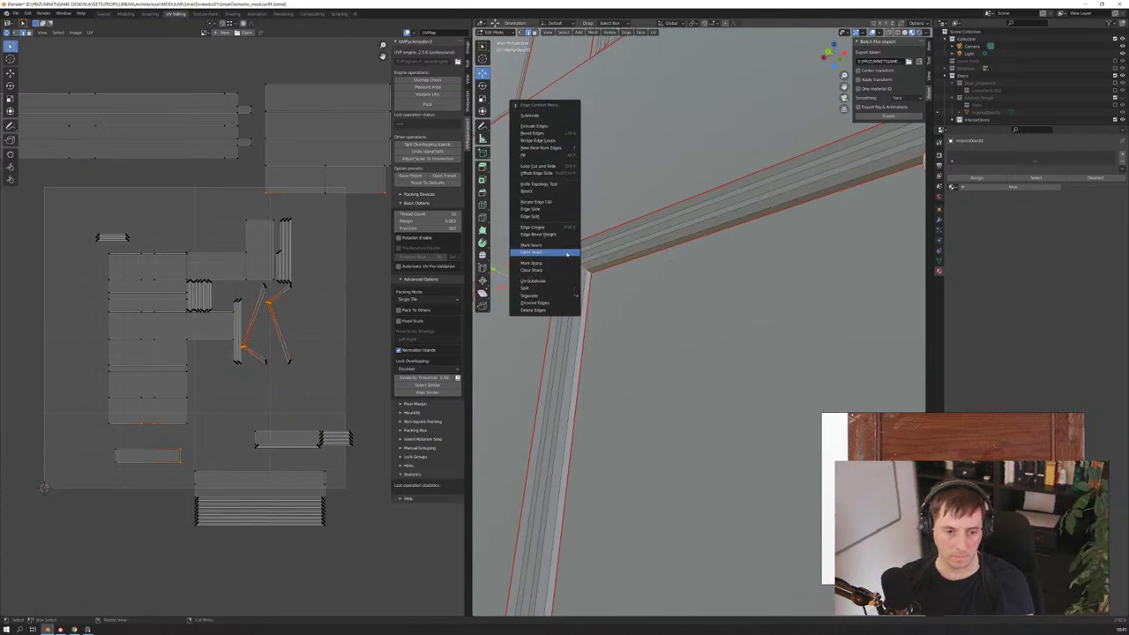
{"action": "left_click", "coordinate": [565, 245]}
Select the entire door mesh and unwrap it into a new UV layout
{"action": "scroll", "coordinate": [529, 282], "scroll_direction": "down", "scroll_amount": 5}
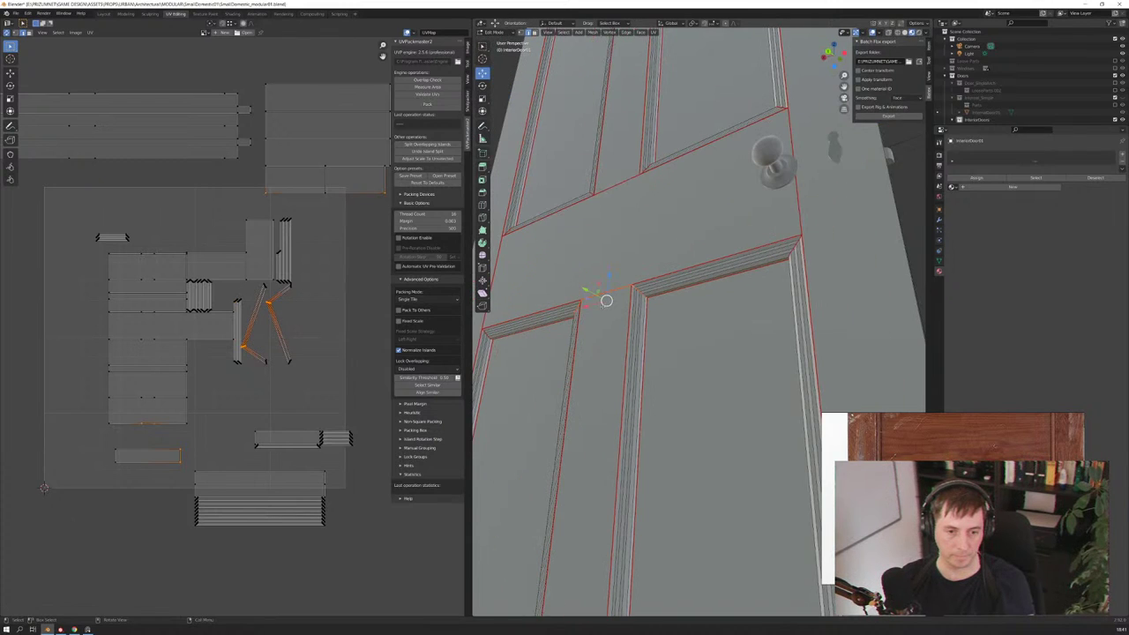
{"action": "middle_click_drag", "start_coordinate": [605, 297], "coordinate": [742, 314]}
{"action": "key", "text": "a"}
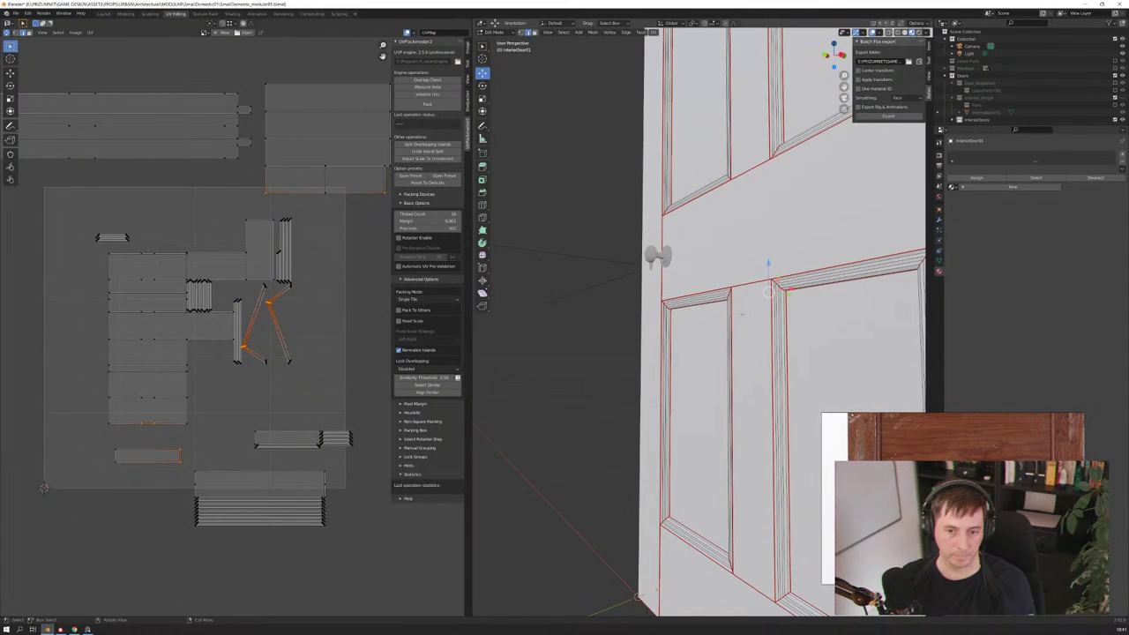
{"action": "key", "text": "u"}
{"action": "left_click", "coordinate": [743, 315]}
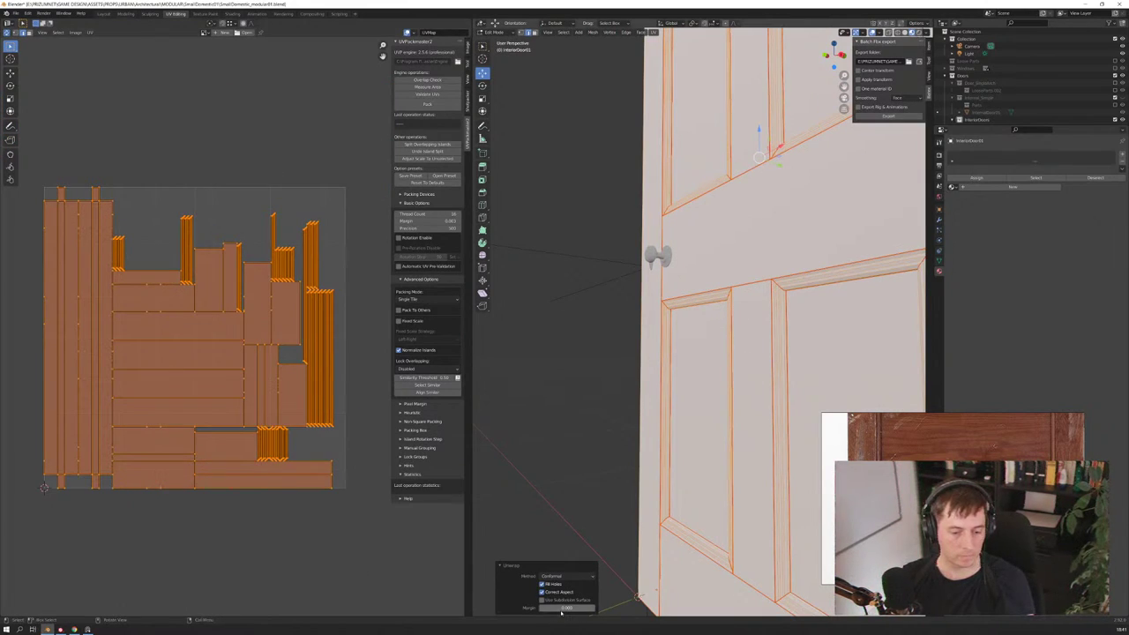
{"action": "left_click", "coordinate": [541, 591]}
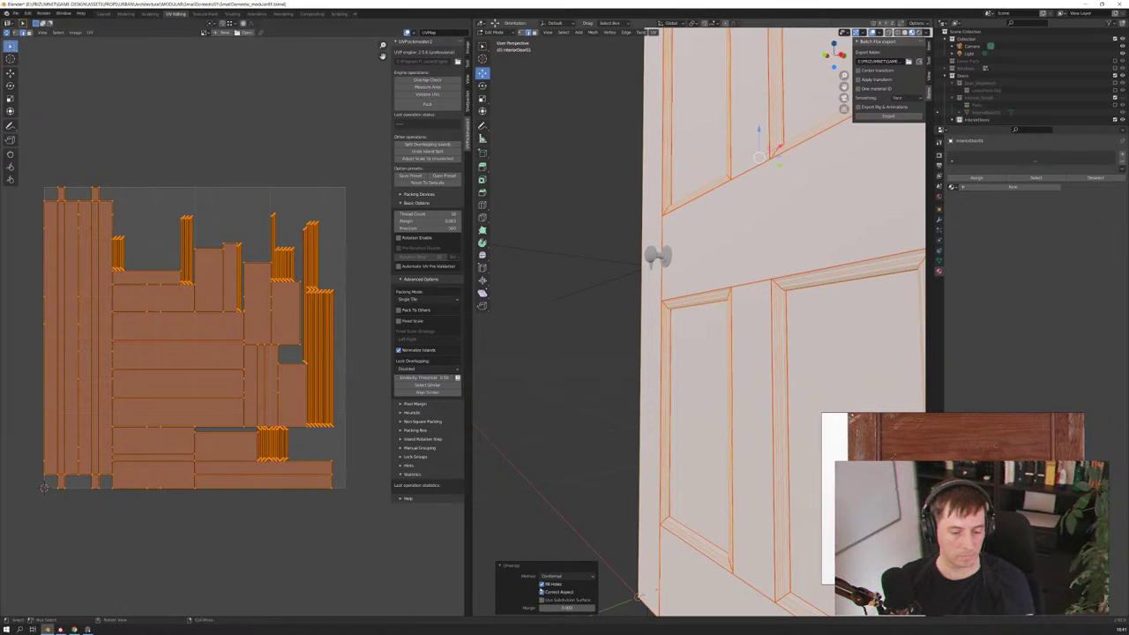
{"action": "left_click", "coordinate": [541, 584]}
{"action": "key", "text": "ctrl+z"}
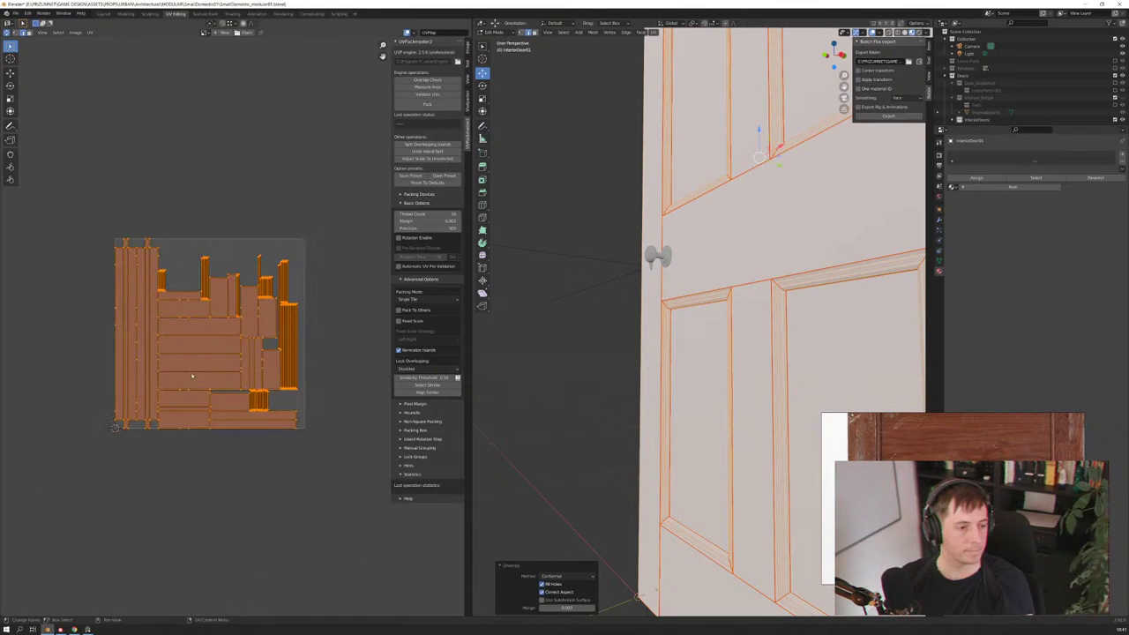
{"action": "key", "text": "ctrl+z"}
{"action": "middle_click_drag", "start_coordinate": [186, 351], "coordinate": [201, 360]}
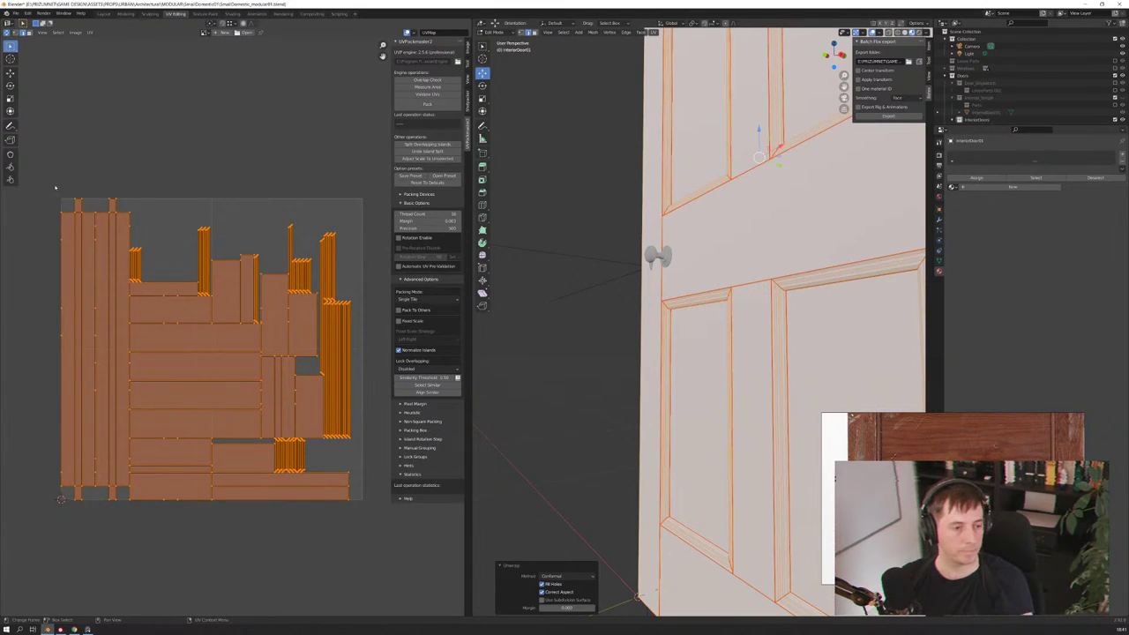
{"action": "left_click_drag", "start_coordinate": [55, 187], "coordinate": [129, 514]}
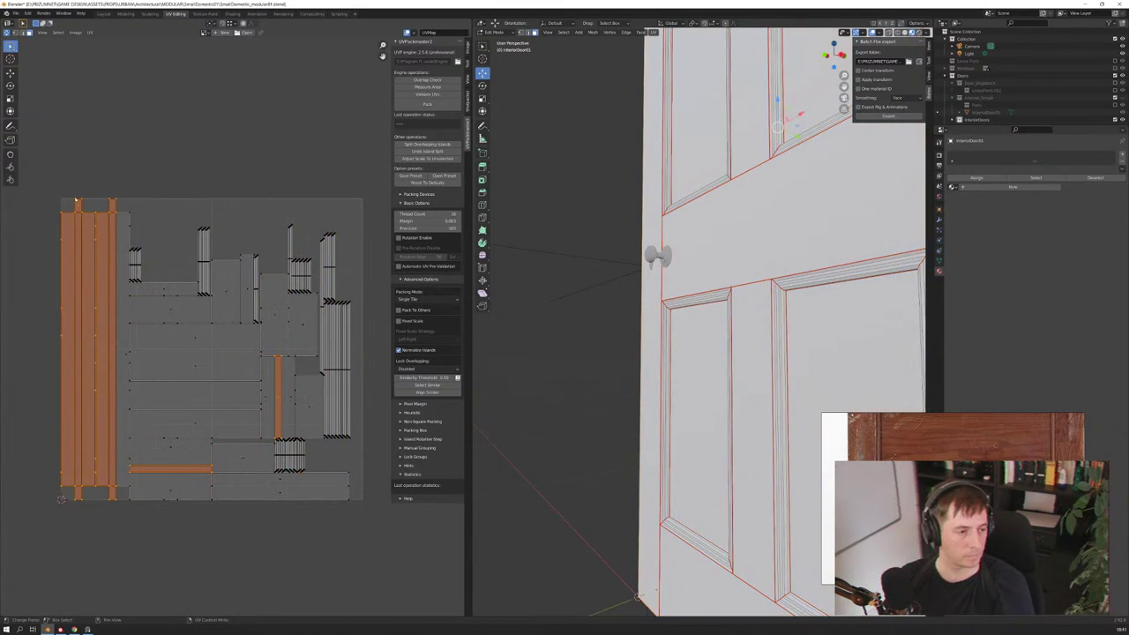
Rotate the long left door strips 90° and place them above the UV square
{"action": "mouse_move", "coordinate": [40, 188]}
{"action": "left_mouse_down"}
{"action": "mouse_move", "coordinate": [111, 494]}
{"action": "mouse_move", "coordinate": [127, 516]}
{"action": "left_mouse_up"}
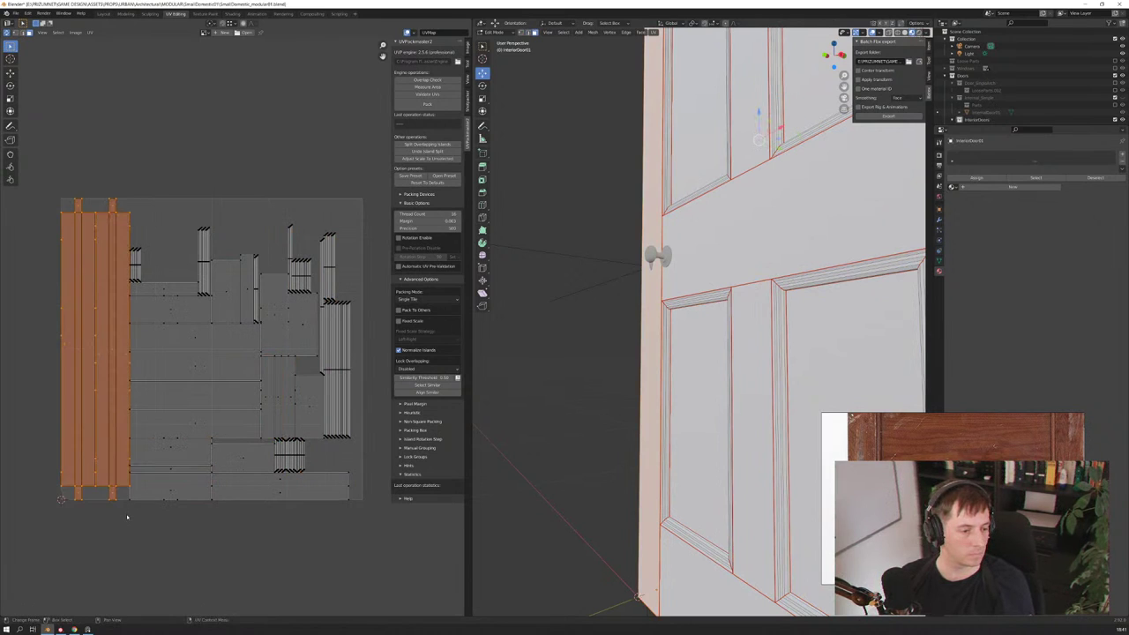
{"action": "type", "text": "r90"}
{"action": "key", "text": "Return"}
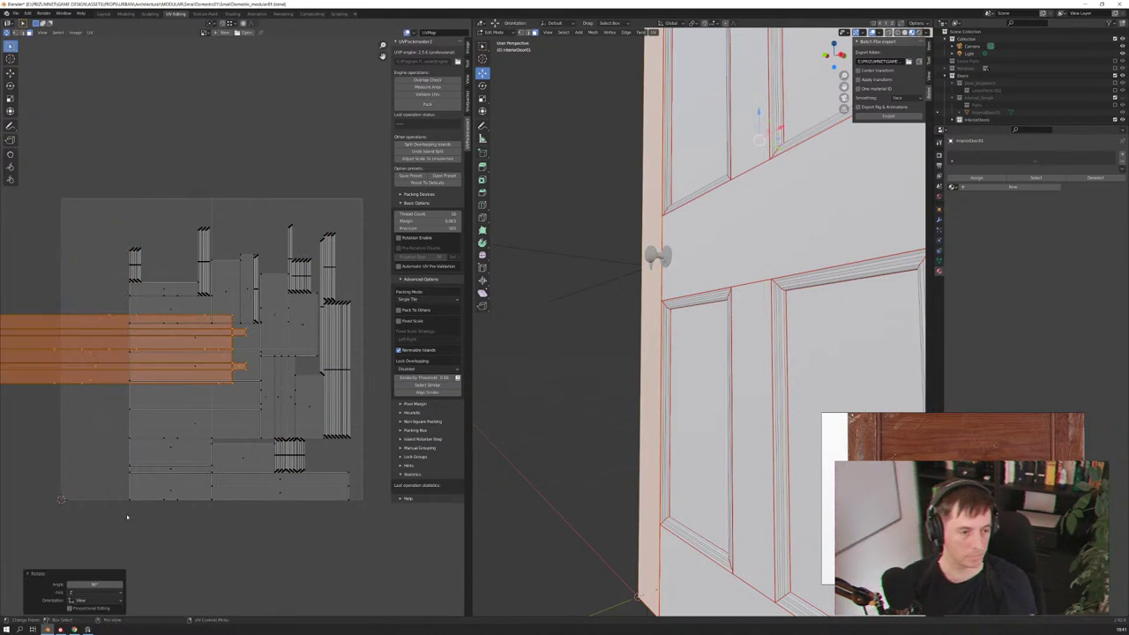
{"action": "key", "text": "g"}
{"action": "left_click", "coordinate": [70, 359]}
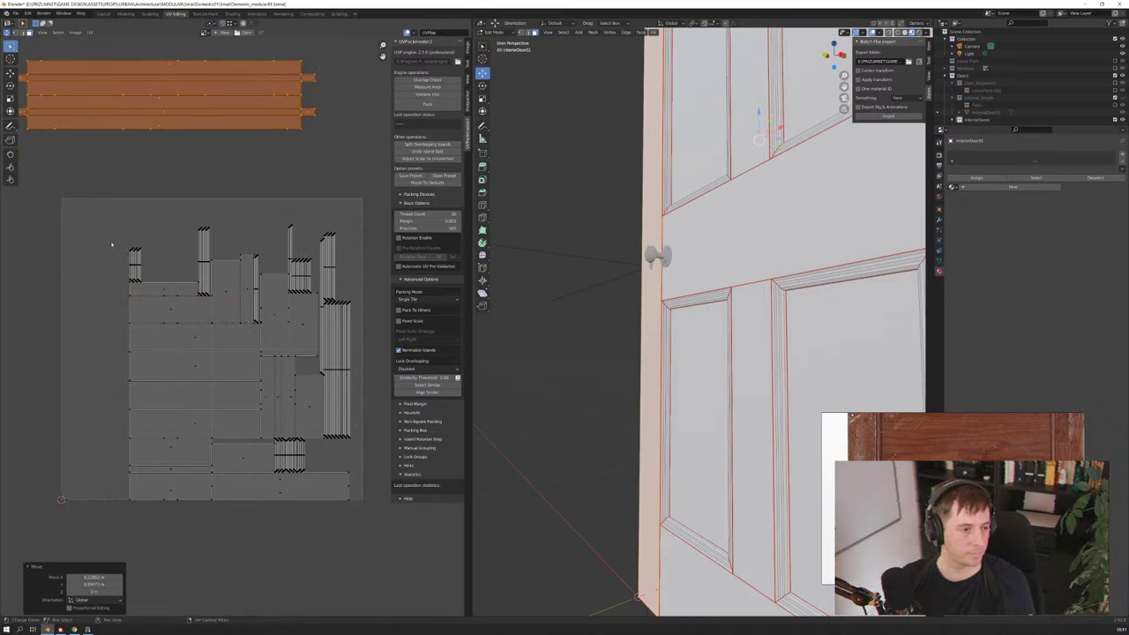
Turn the small upper-left island and the next strip horizontal, moving the strip to the square's upper left
{"action": "left_click_drag", "start_coordinate": [111, 244], "coordinate": [158, 270]}
{"action": "key", "text": "g"}
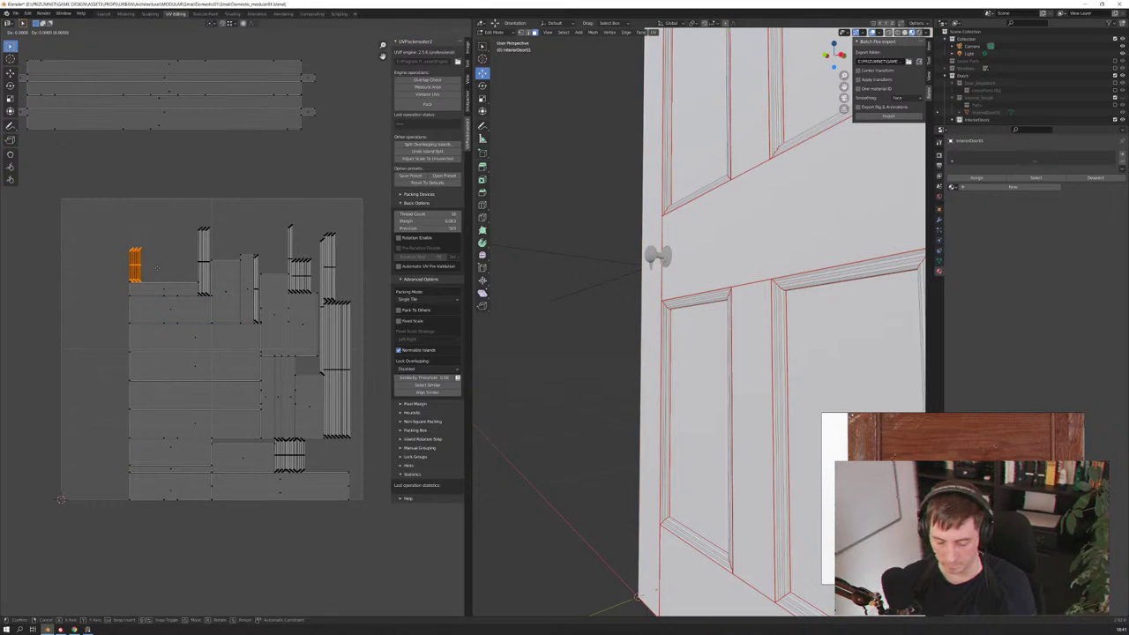
{"action": "type", "text": "r90"}
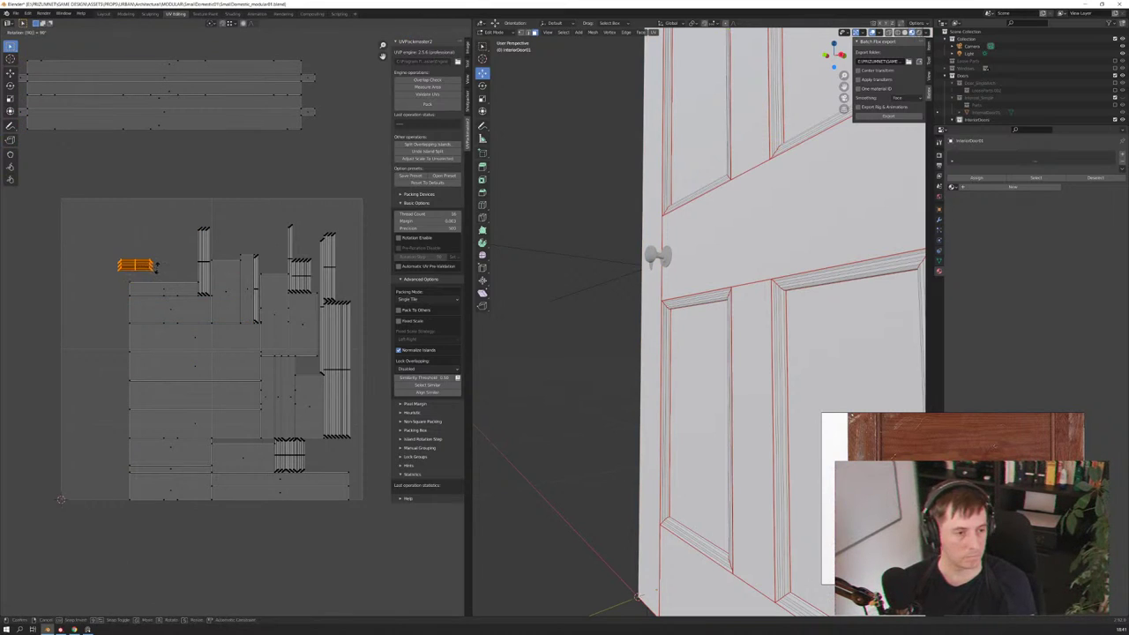
{"action": "key", "text": "Return"}
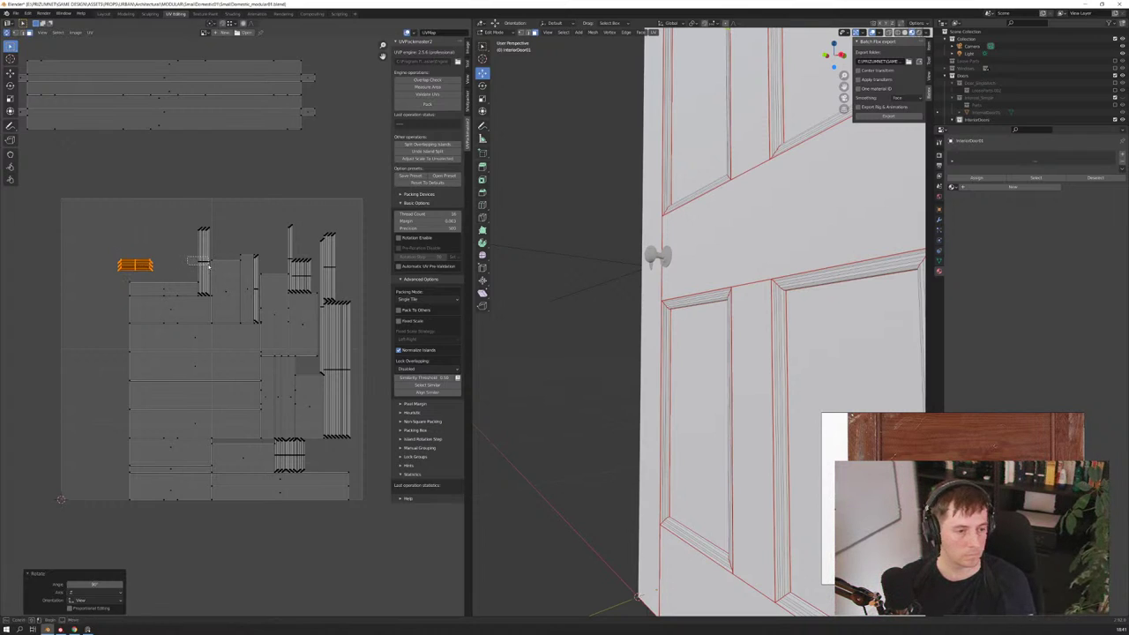
{"action": "left_click", "coordinate": [204, 264]}
{"action": "type", "text": "r90"}
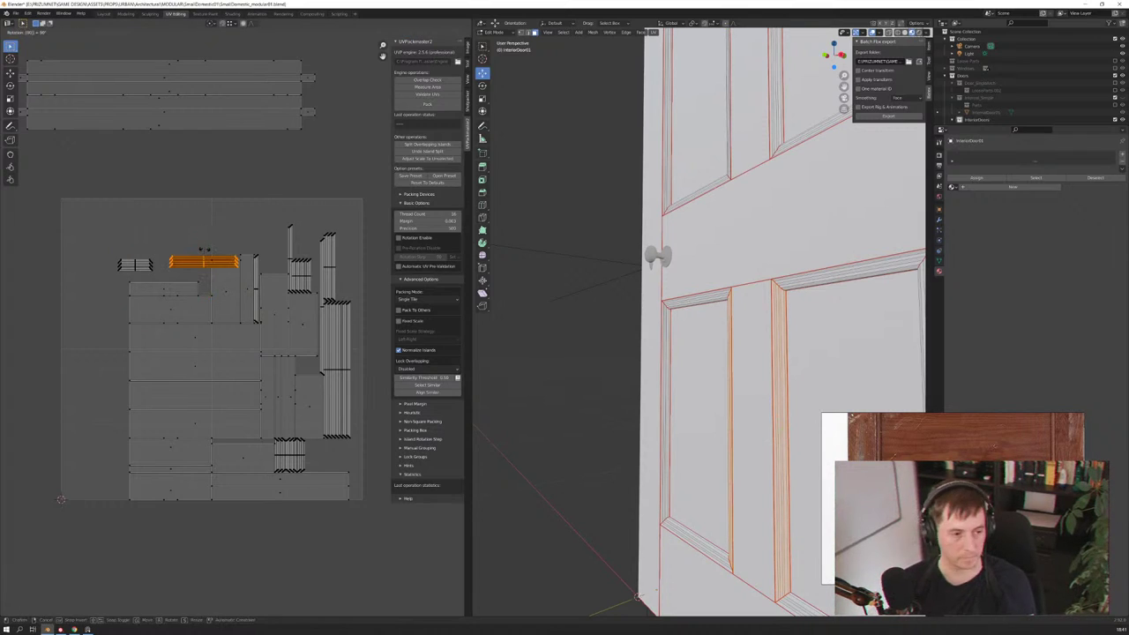
{"action": "key", "text": "Return"}
{"action": "left_click_drag", "start_coordinate": [204, 261], "coordinate": [127, 219]}
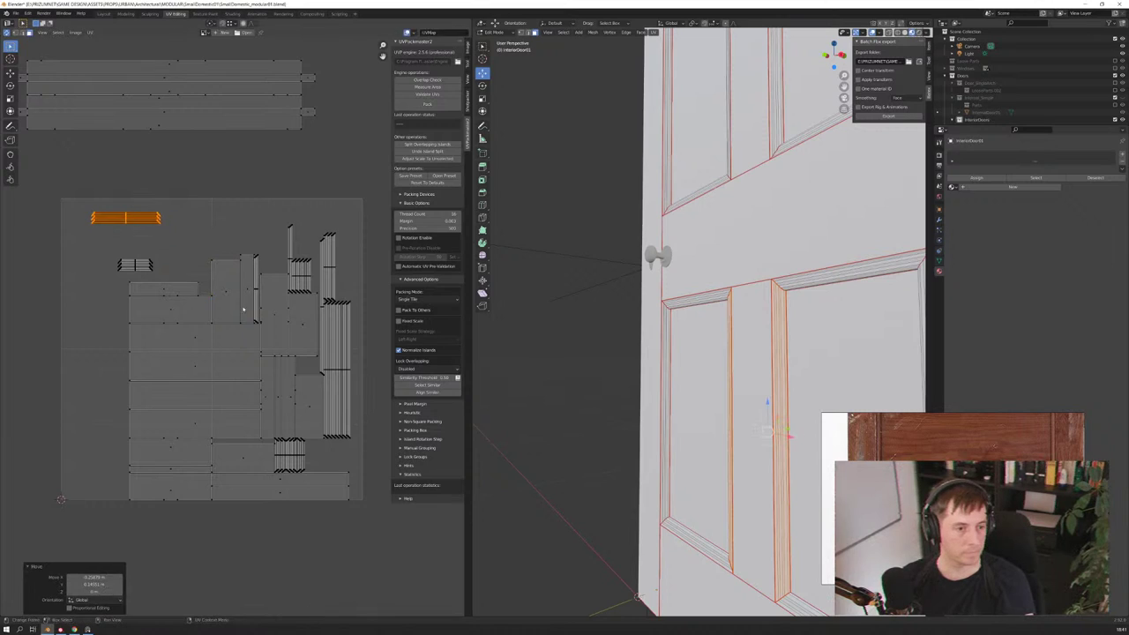
Rotate two more vertical islands 90° and move them into the empty area above the square
{"action": "left_click", "coordinate": [229, 294]}
{"action": "type", "text": "r90"}
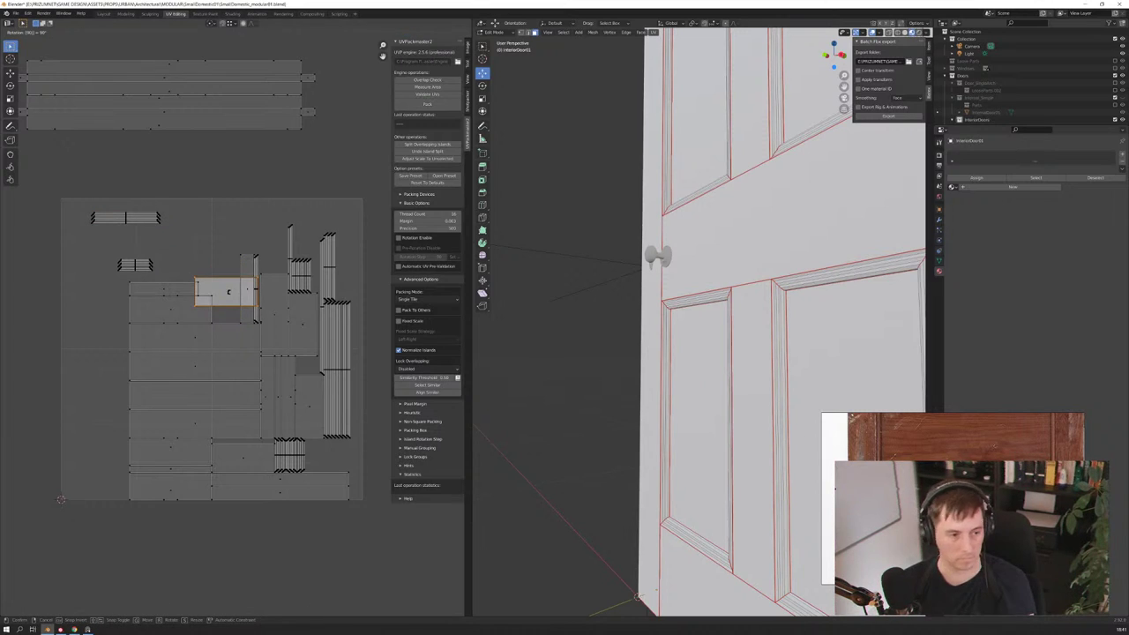
{"action": "key", "text": "Return"}
{"action": "left_click_drag", "start_coordinate": [229, 294], "coordinate": [205, 221]}
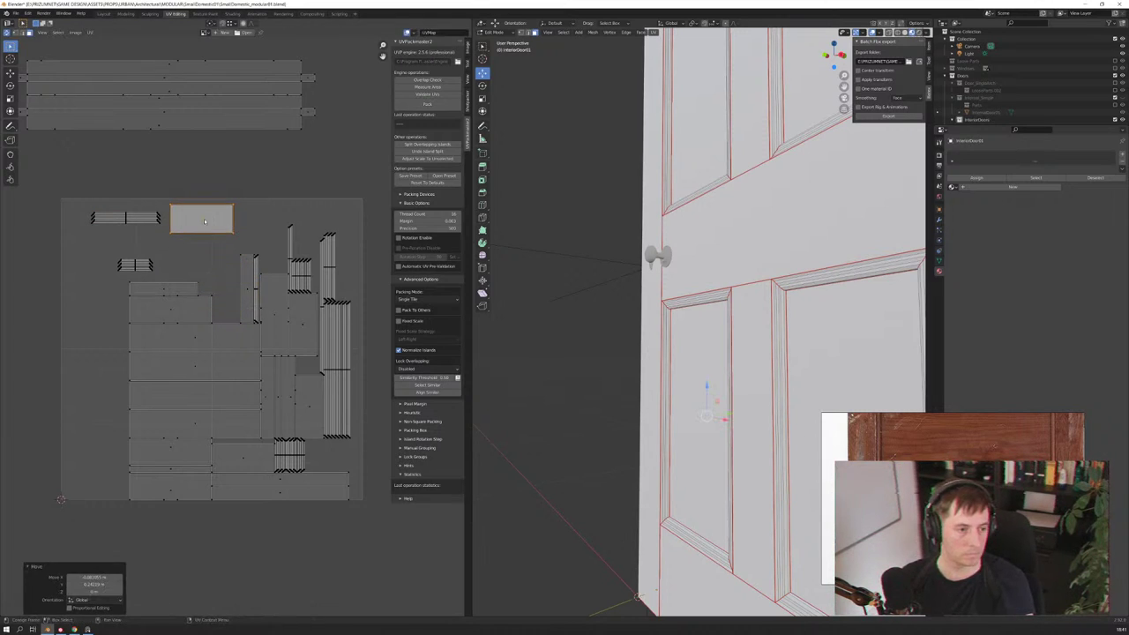
{"action": "left_click", "coordinate": [255, 291]}
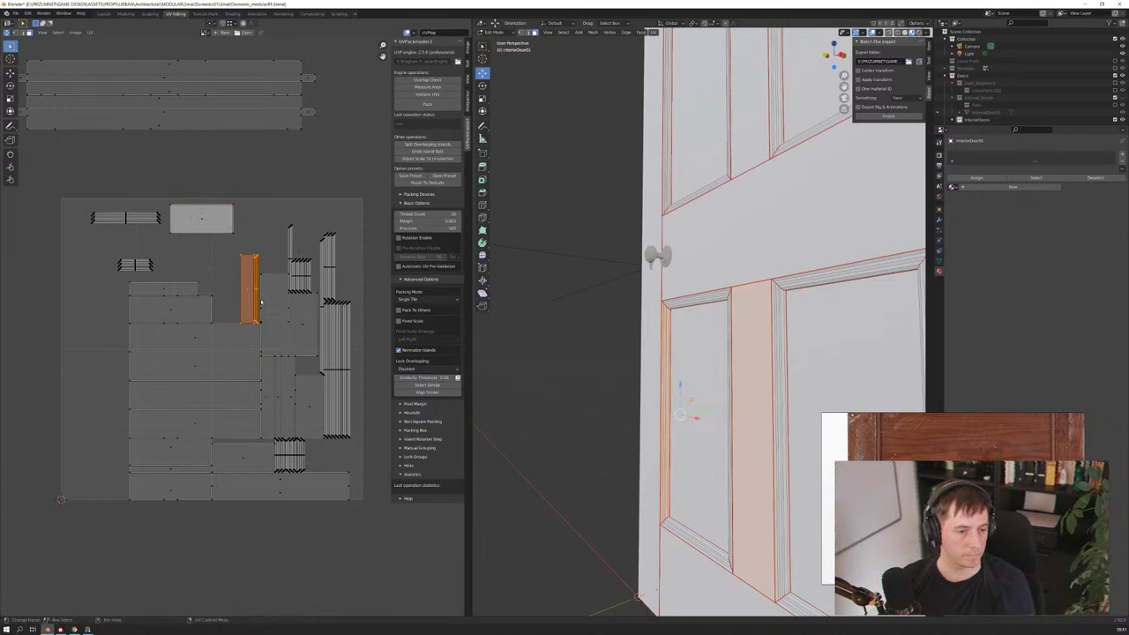
{"action": "type", "text": "r90"}
{"action": "key", "text": "Return"}
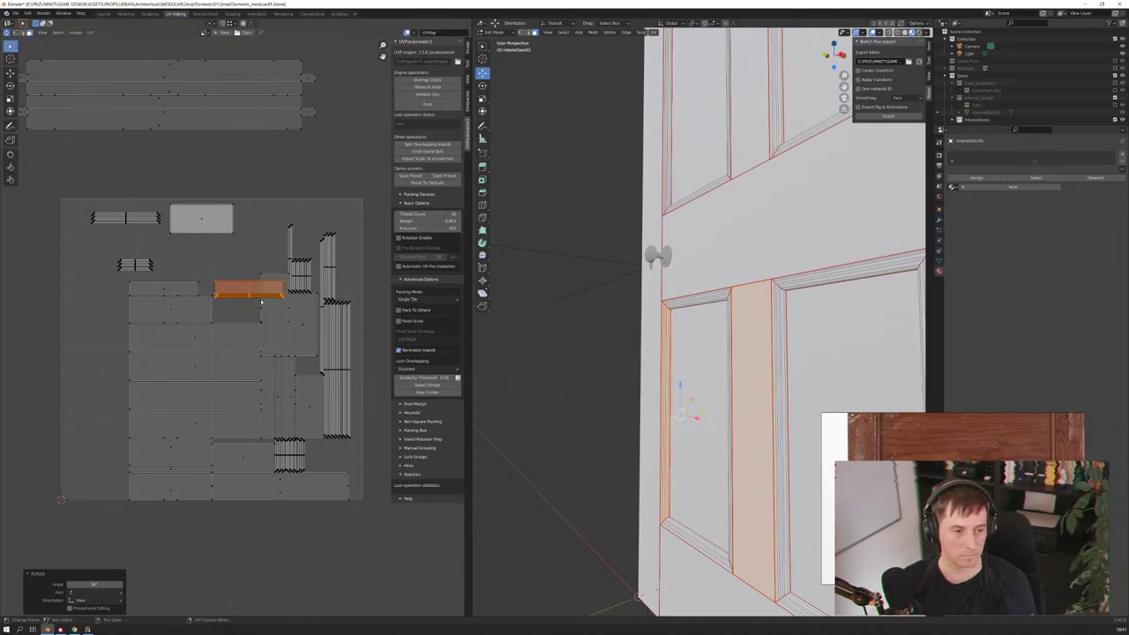
{"action": "left_click_drag", "start_coordinate": [261, 303], "coordinate": [216, 175]}
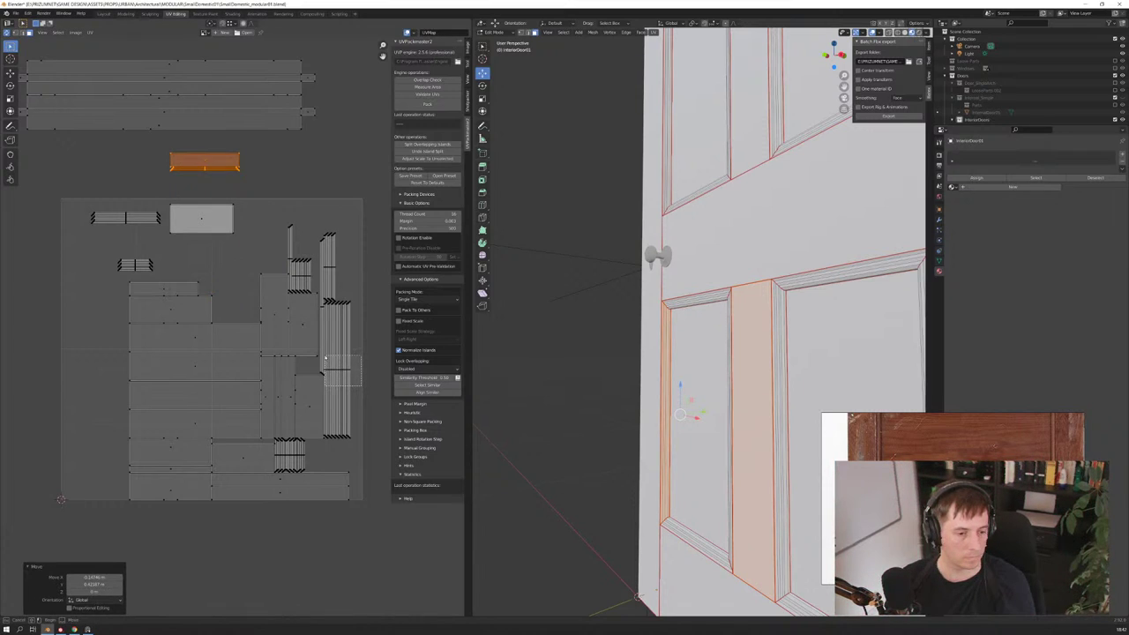
Select the tall right-hand strips, nearby panel faces and the striped bottom island as one group
{"action": "left_click", "coordinate": [343, 376]}
{"action": "left_click_drag", "start_coordinate": [343, 376], "coordinate": [309, 262]}
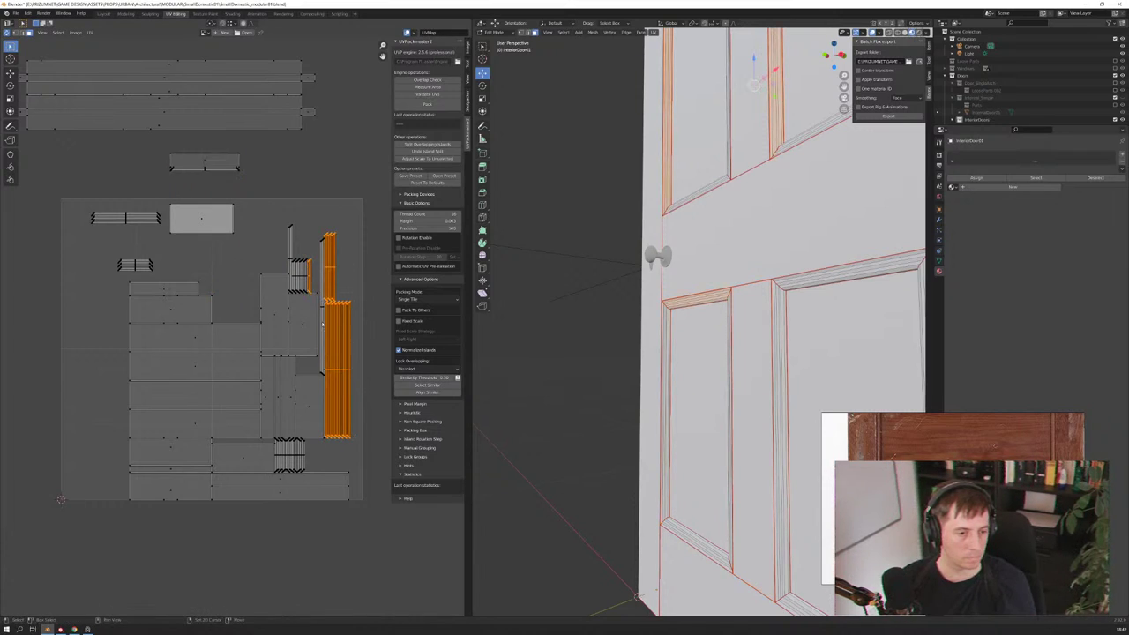
{"action": "left_click", "coordinate": [294, 275], "text": "shift"}
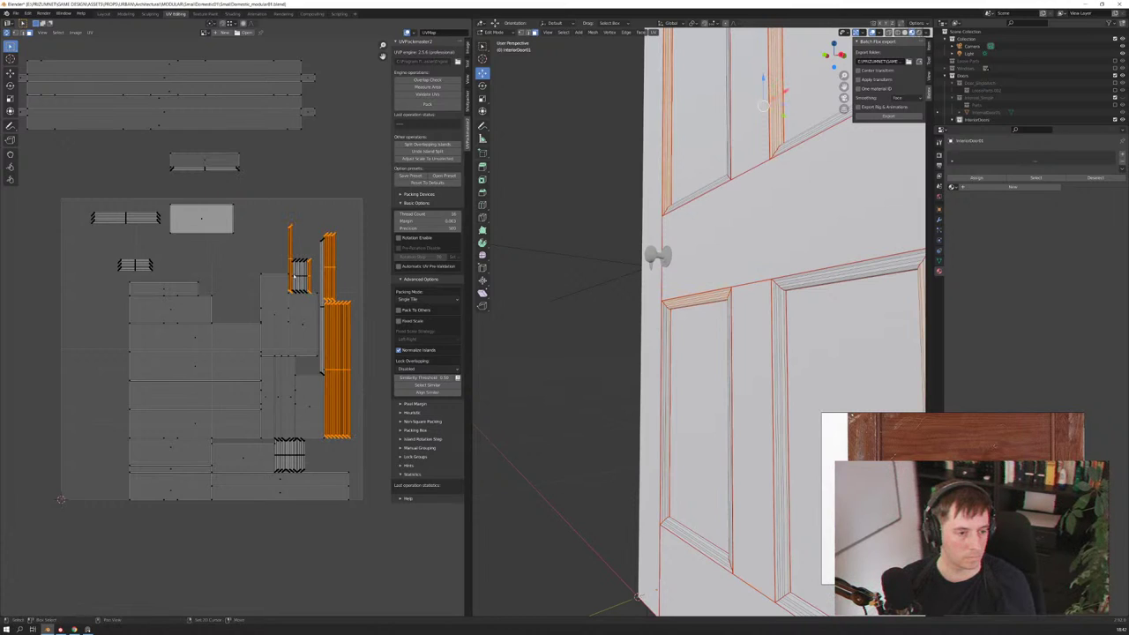
{"action": "key", "text": "ctrl+l"}
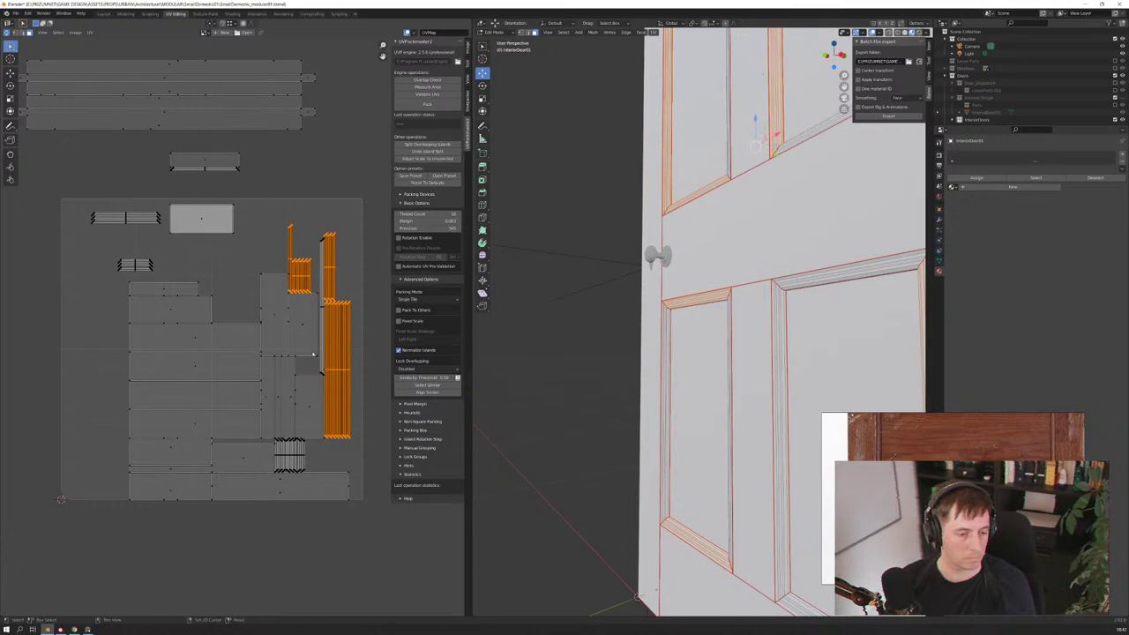
{"action": "left_click", "coordinate": [310, 408], "text": "shift"}
{"action": "left_click", "coordinate": [304, 325], "text": "shift"}
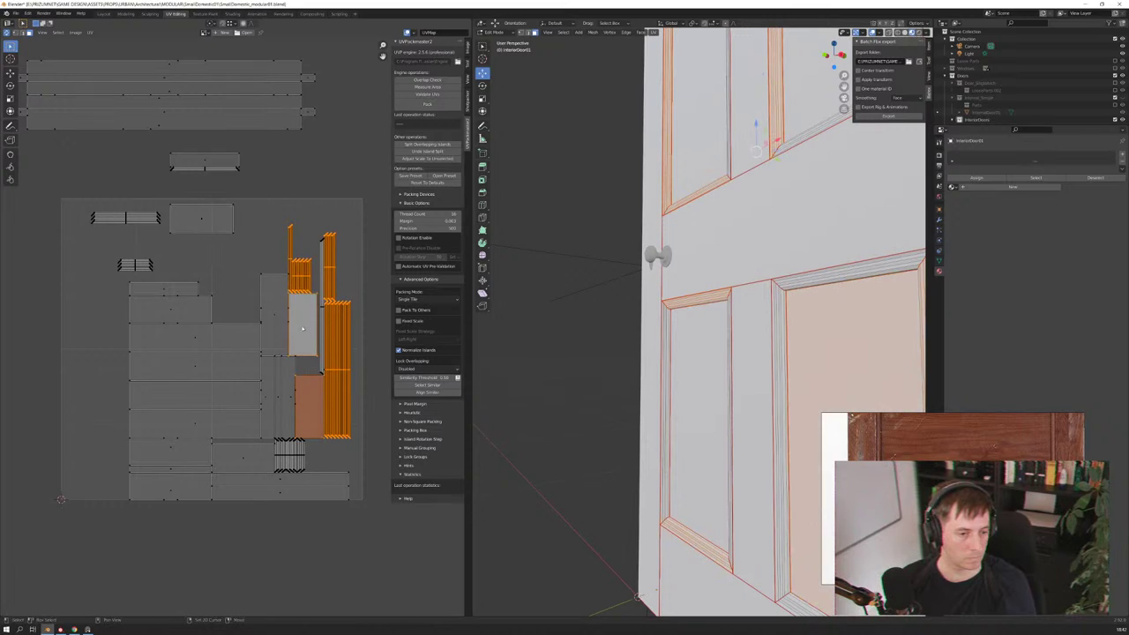
{"action": "left_click", "coordinate": [275, 313], "text": "shift"}
{"action": "left_click", "coordinate": [321, 305], "text": "shift"}
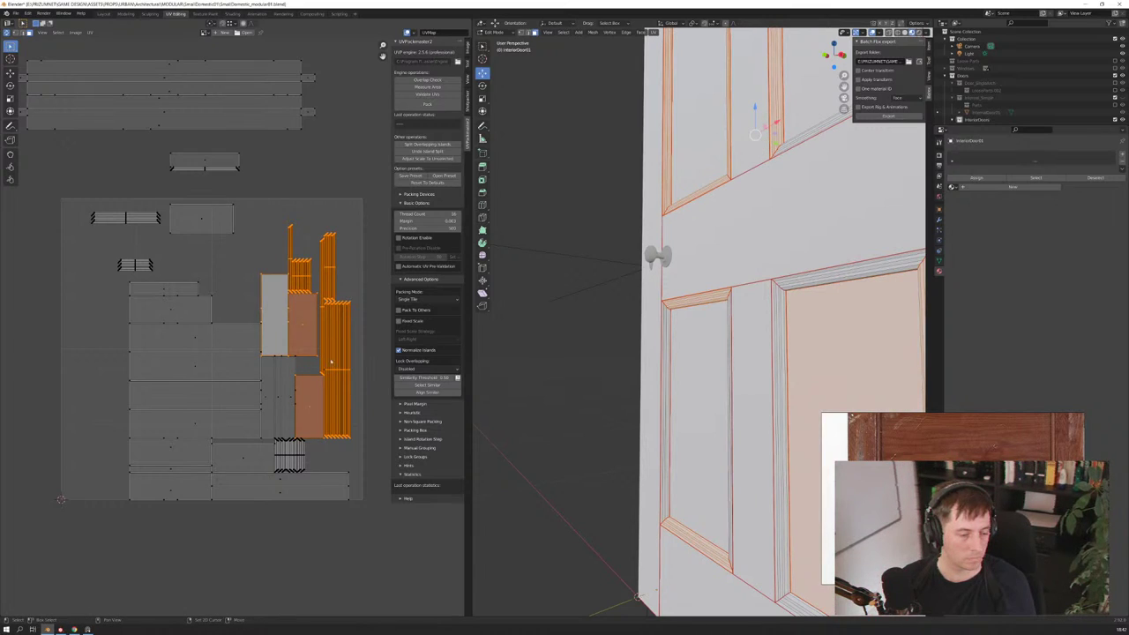
{"action": "left_click_drag", "start_coordinate": [310, 459], "coordinate": [276, 453]}
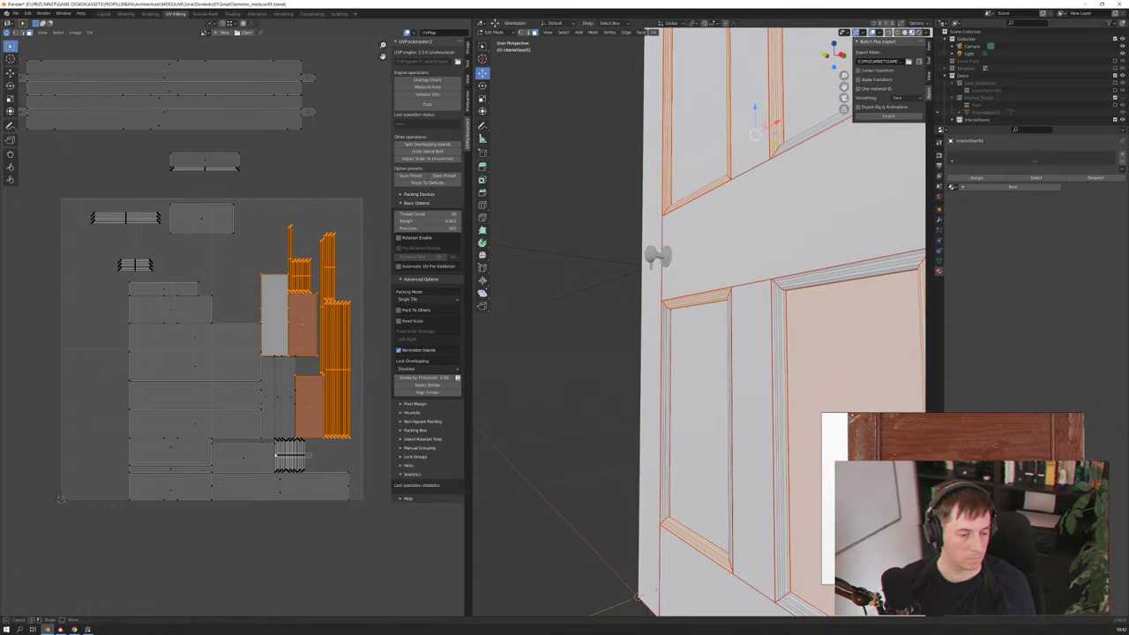
{"action": "left_click_drag", "start_coordinate": [276, 455], "coordinate": [292, 462], "text": "shift"}
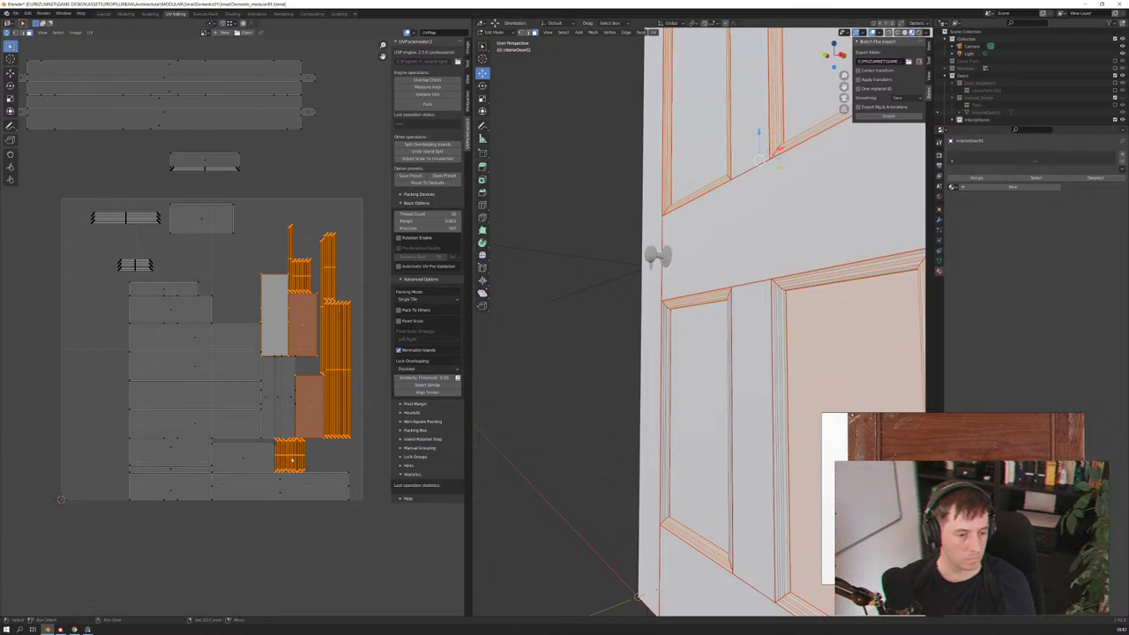
Rotate the selected group 90° and place it in the square's upper right, redoing one misplacement
{"action": "type", "text": "r"}
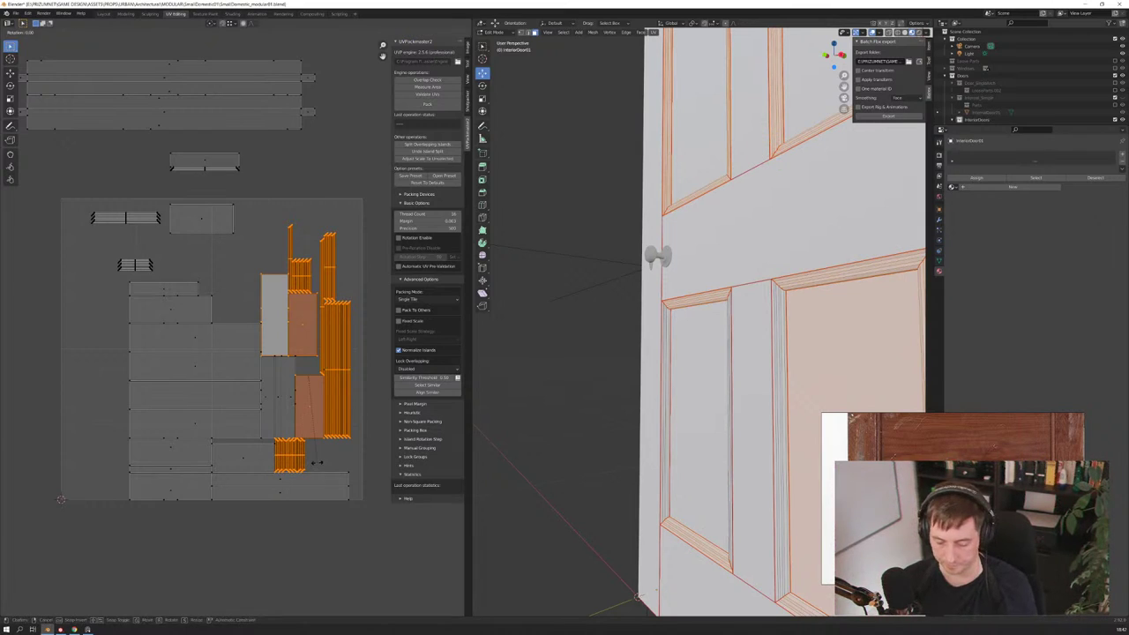
{"action": "type", "text": "90"}
{"action": "key", "text": "Return"}
{"action": "key", "text": "g"}
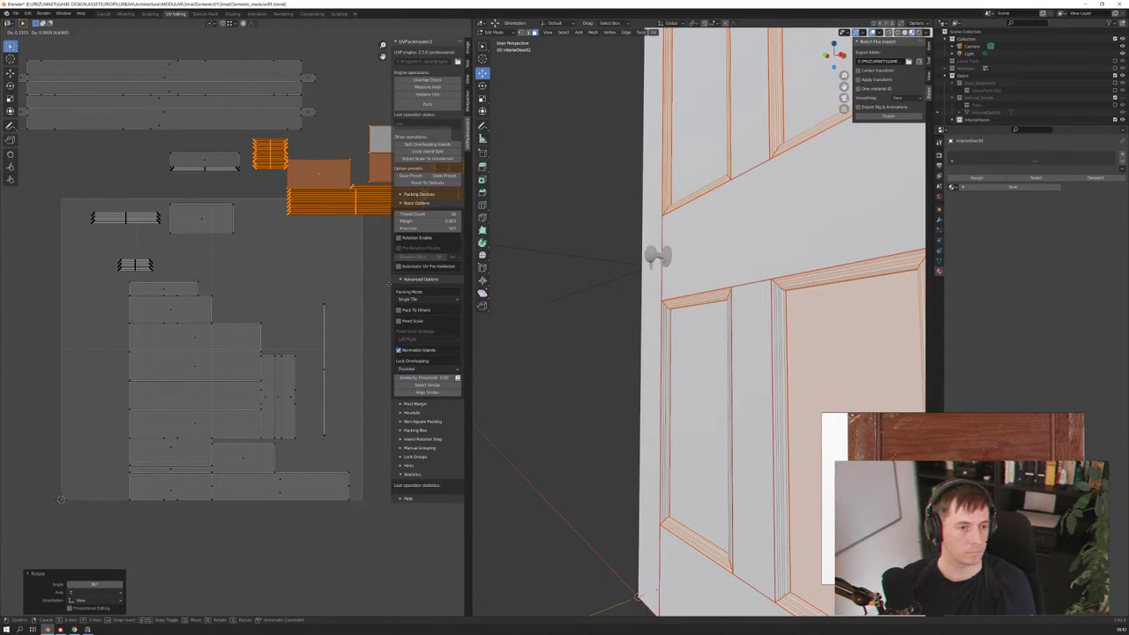
{"action": "left_click", "coordinate": [359, 292]}
{"action": "key", "text": "ctrl+z"}
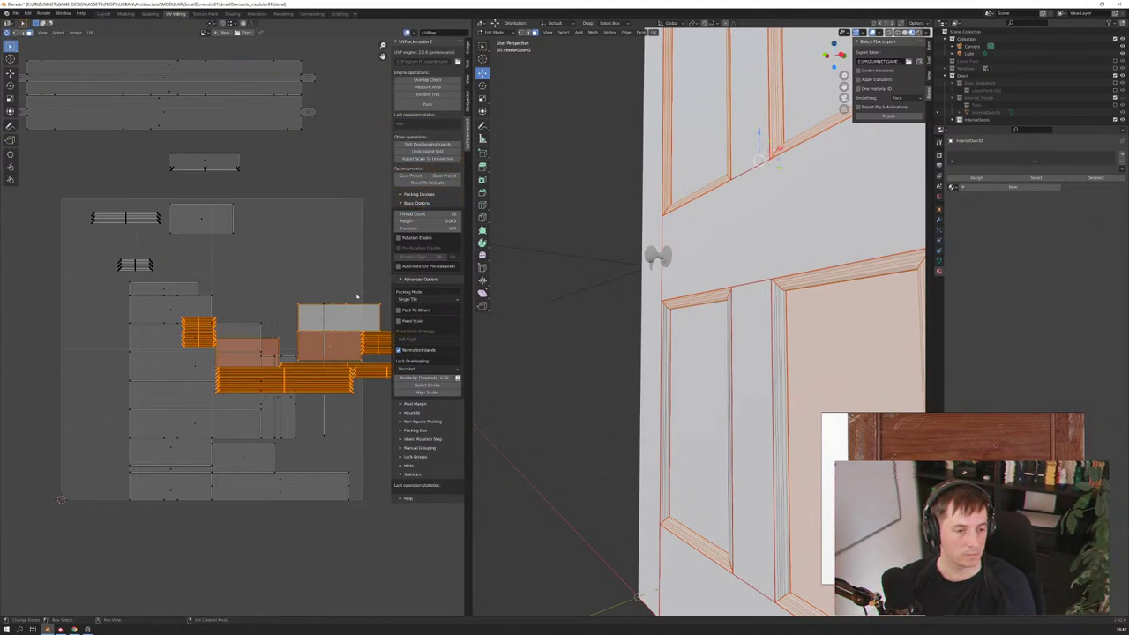
{"action": "key", "text": "ctrl+z"}
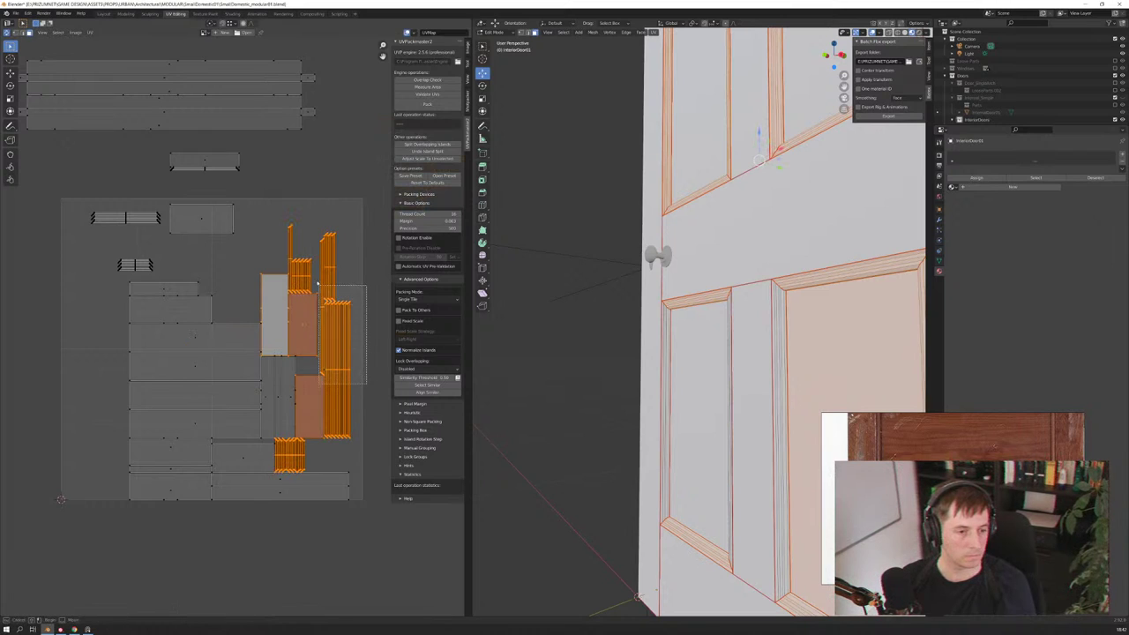
{"action": "type", "text": "r90"}
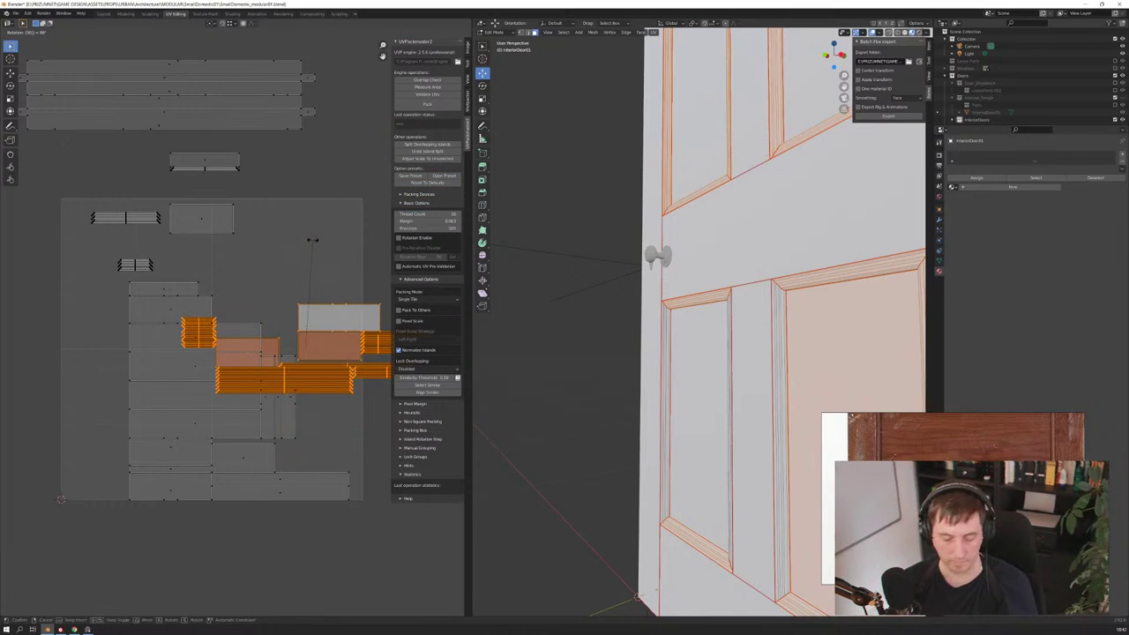
{"action": "key", "text": "Return"}
{"action": "key", "text": "g"}
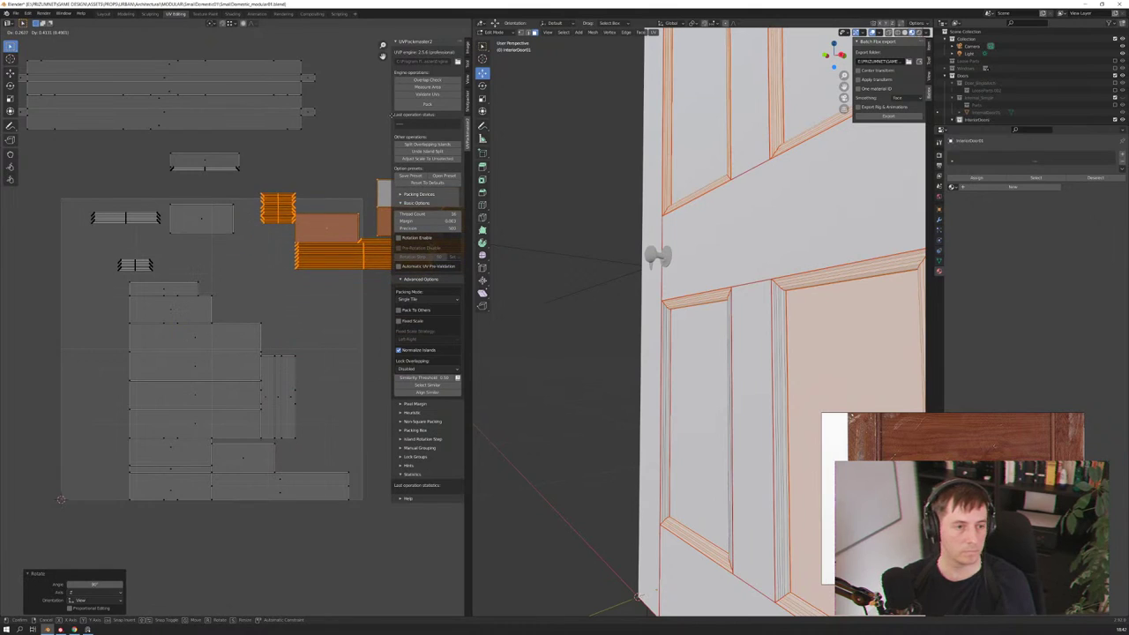
{"action": "left_click", "coordinate": [382, 124]}
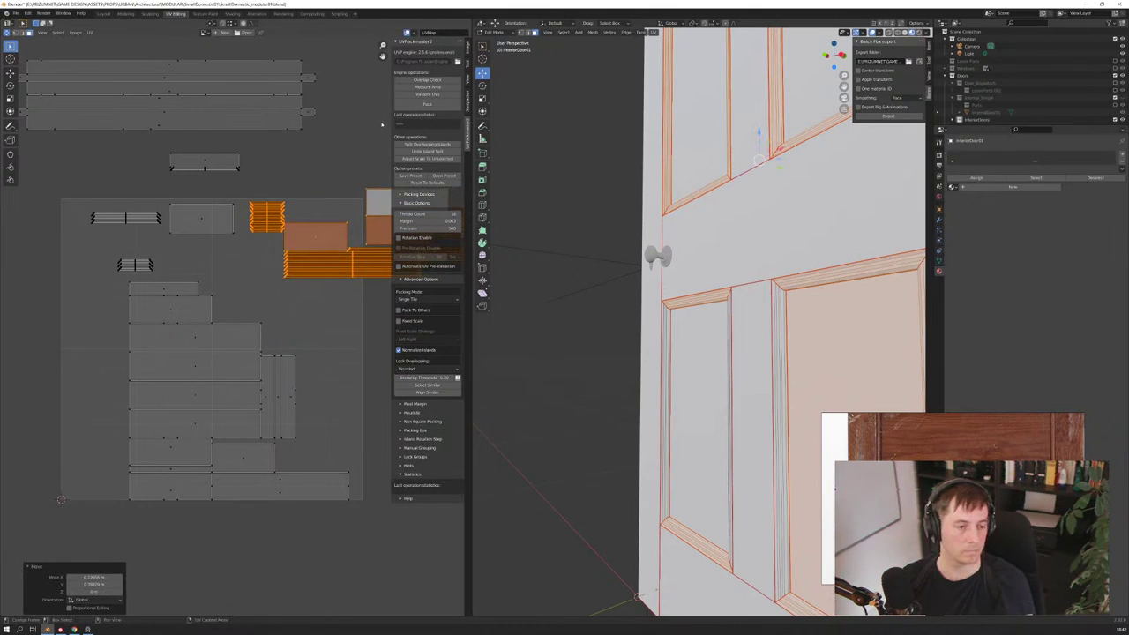
Rotate the lower-middle tall rectangle 90° into the top gap, then select all islands
{"action": "left_click", "coordinate": [270, 391]}
{"action": "type", "text": "r90"}
{"action": "key", "text": "Return"}
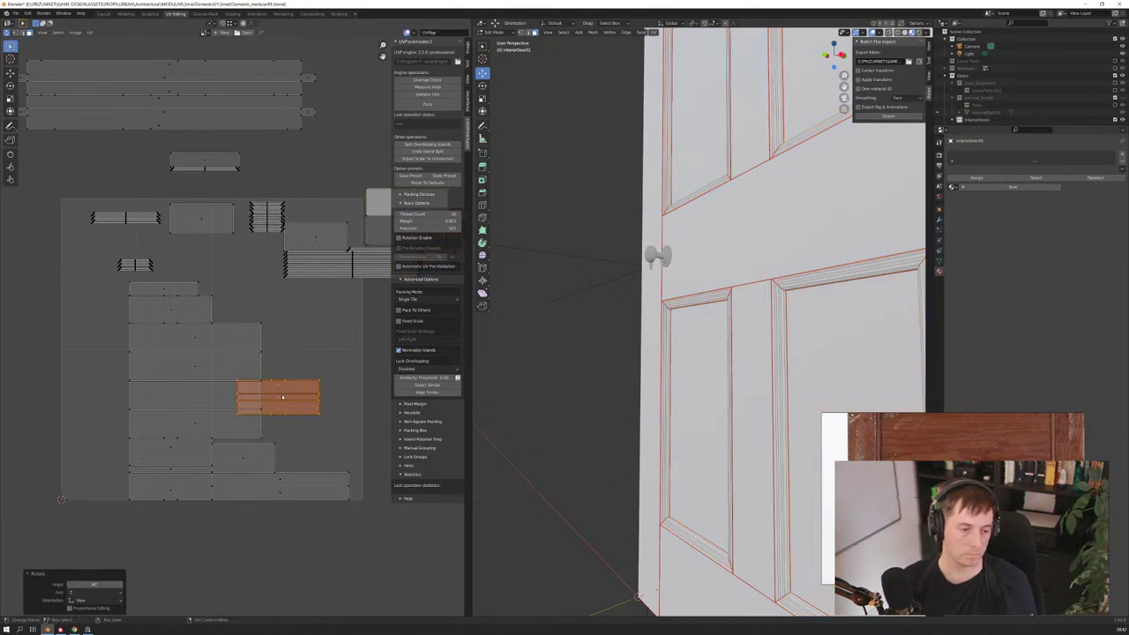
{"action": "key", "text": "g"}
{"action": "left_click", "coordinate": [231, 258]}
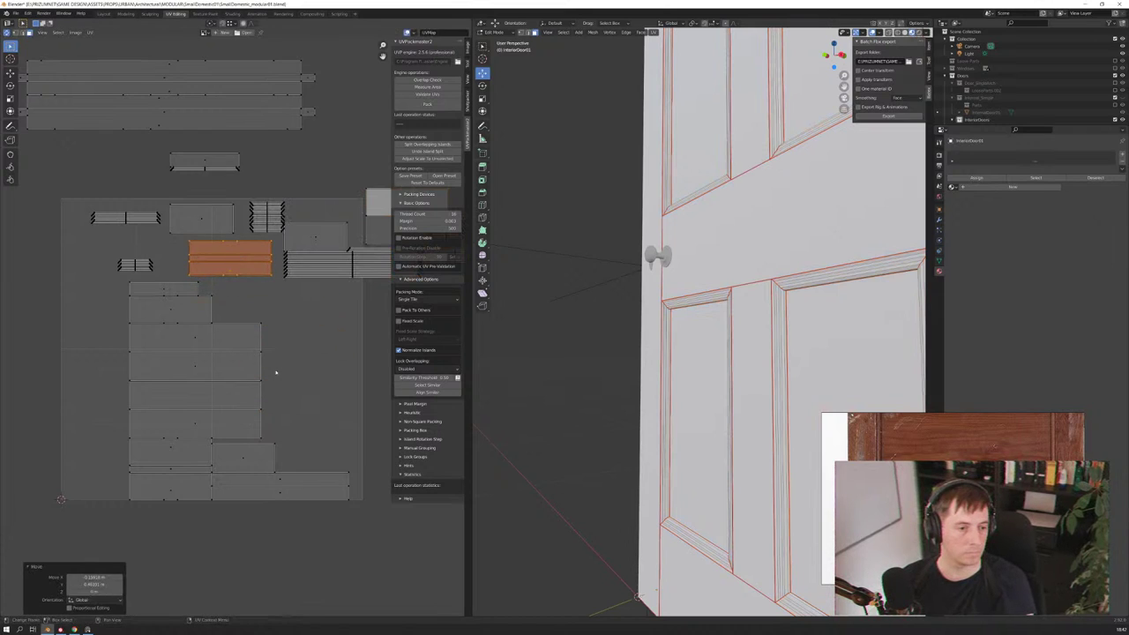
{"action": "left_click", "coordinate": [301, 391]}
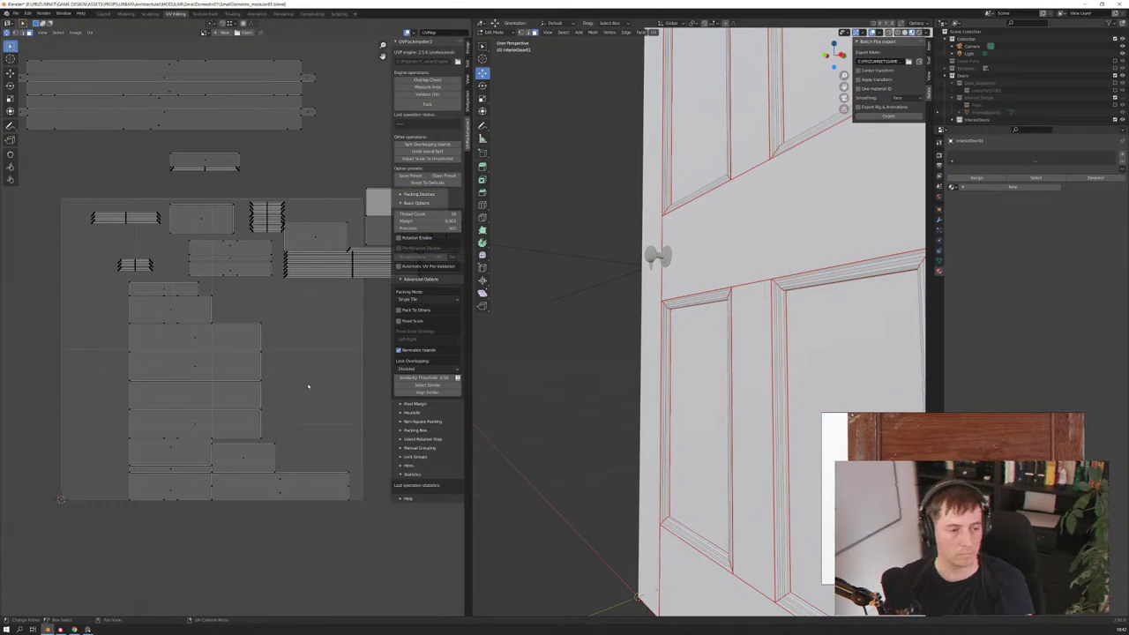
{"action": "key", "text": "a"}
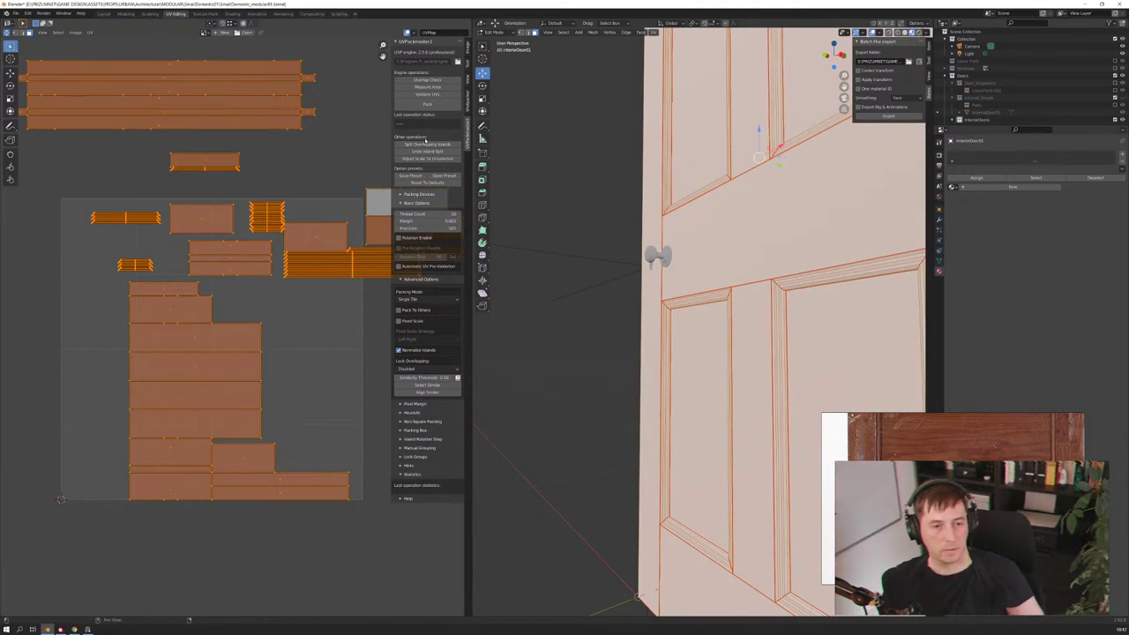
Pack the islands with UVPackmaster to 0.737 coverage, deselect them, and save the blend file
{"action": "left_click", "coordinate": [427, 104]}
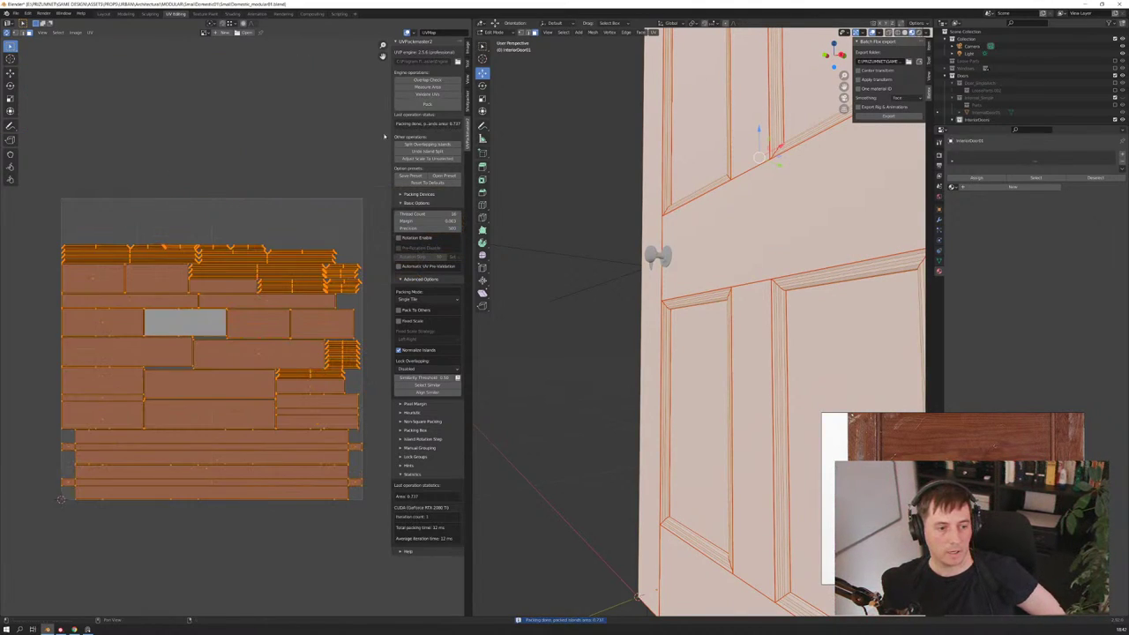
{"action": "left_click", "coordinate": [250, 188]}
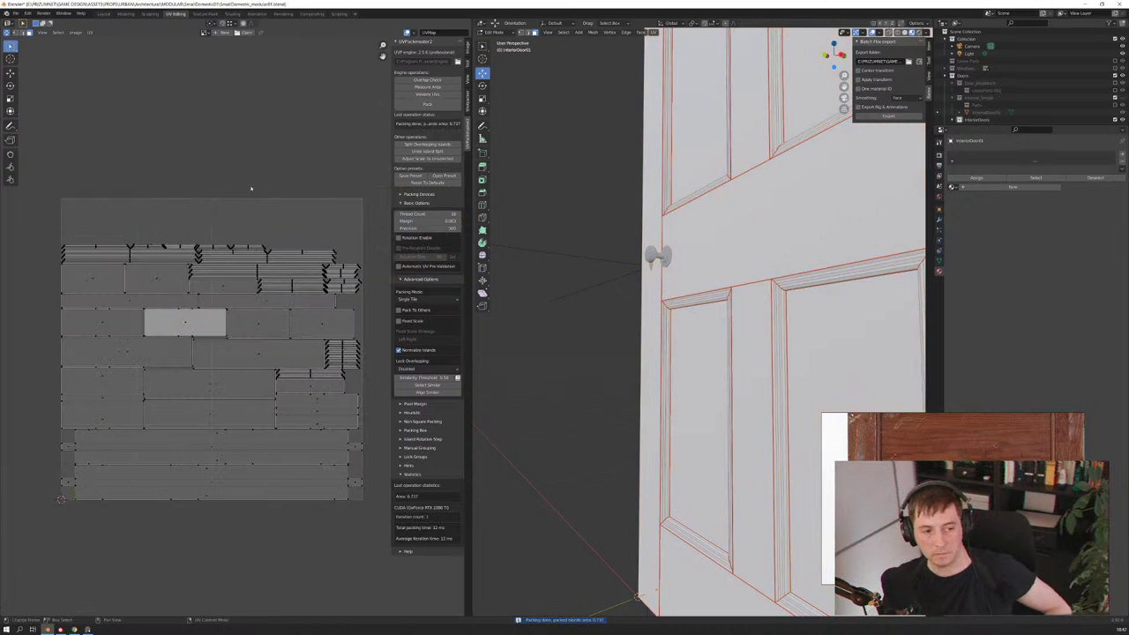
{"action": "key", "text": "ctrl+s"}
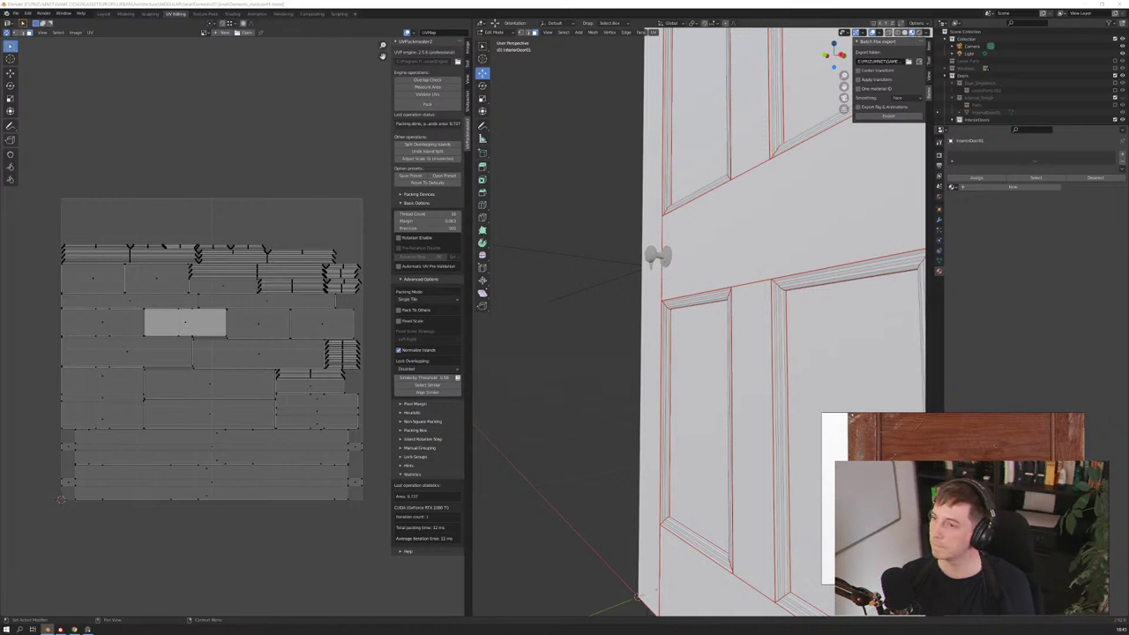
{"action": "key", "text": "ctrl+s"}
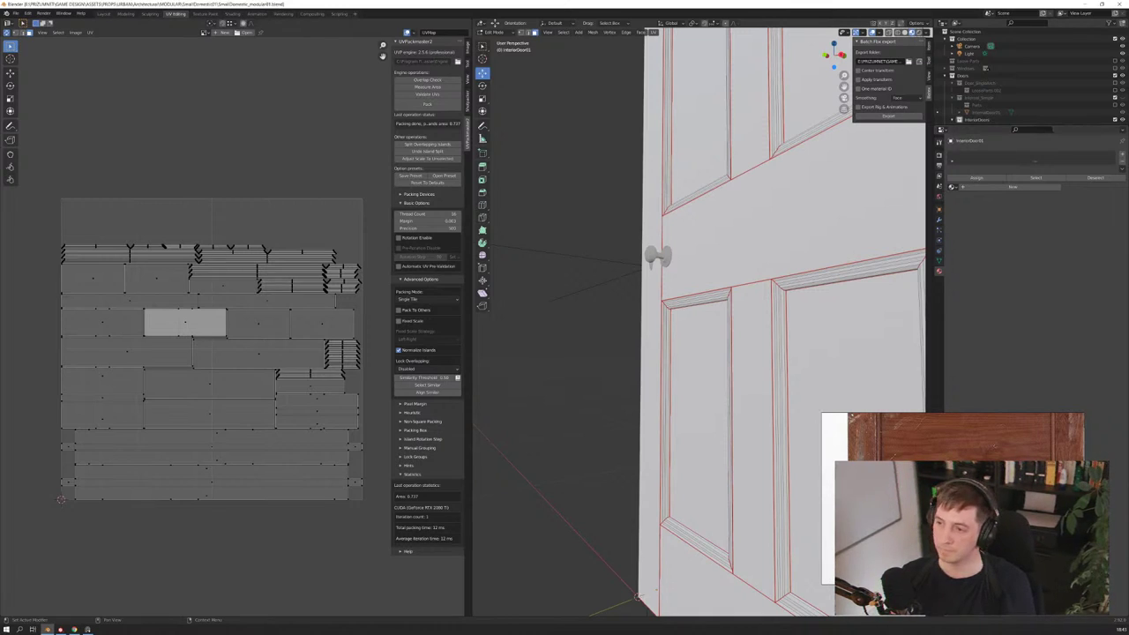
{"action": "scroll", "coordinate": [257, 361], "scroll_direction": "up", "scroll_amount": 2}
{"action": "scroll", "coordinate": [257, 361], "scroll_direction": "up", "scroll_amount": 2}
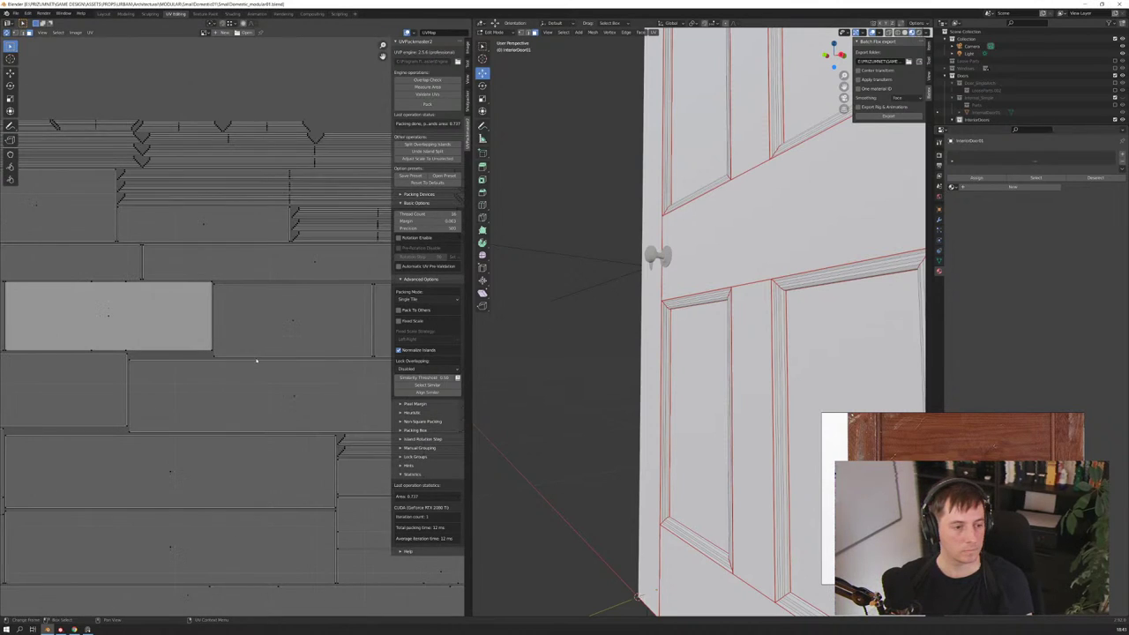
{"action": "scroll", "coordinate": [256, 361], "scroll_direction": "down", "scroll_amount": 5}
{"action": "scroll", "coordinate": [256, 361], "scroll_direction": "up", "scroll_amount": 1}
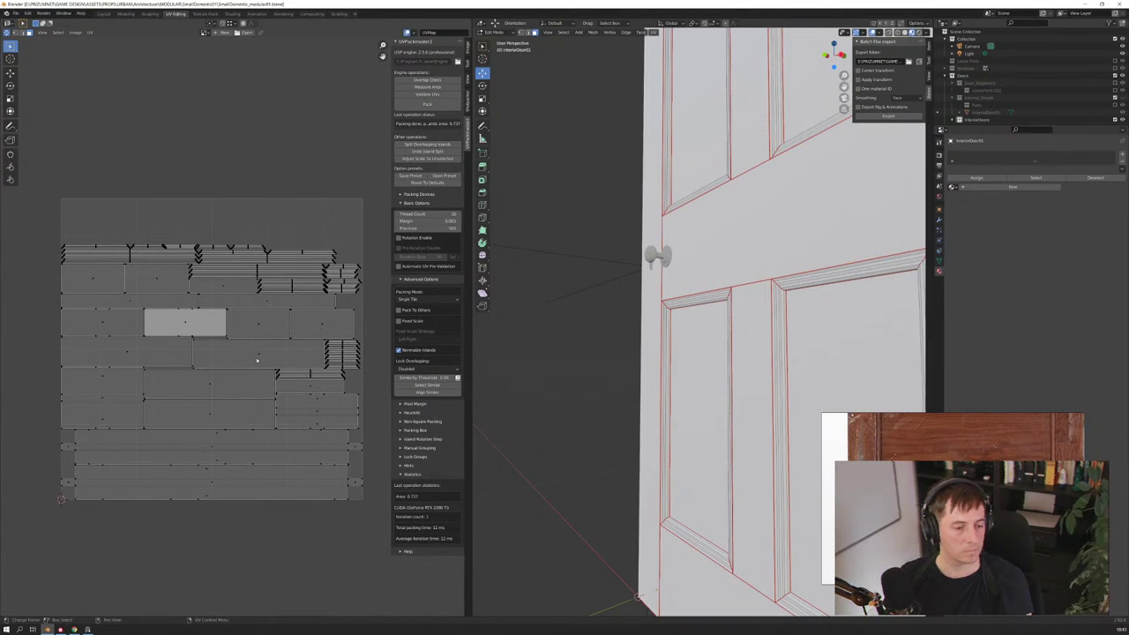
{"action": "middle_click_drag", "start_coordinate": [716, 257], "coordinate": [727, 250]}
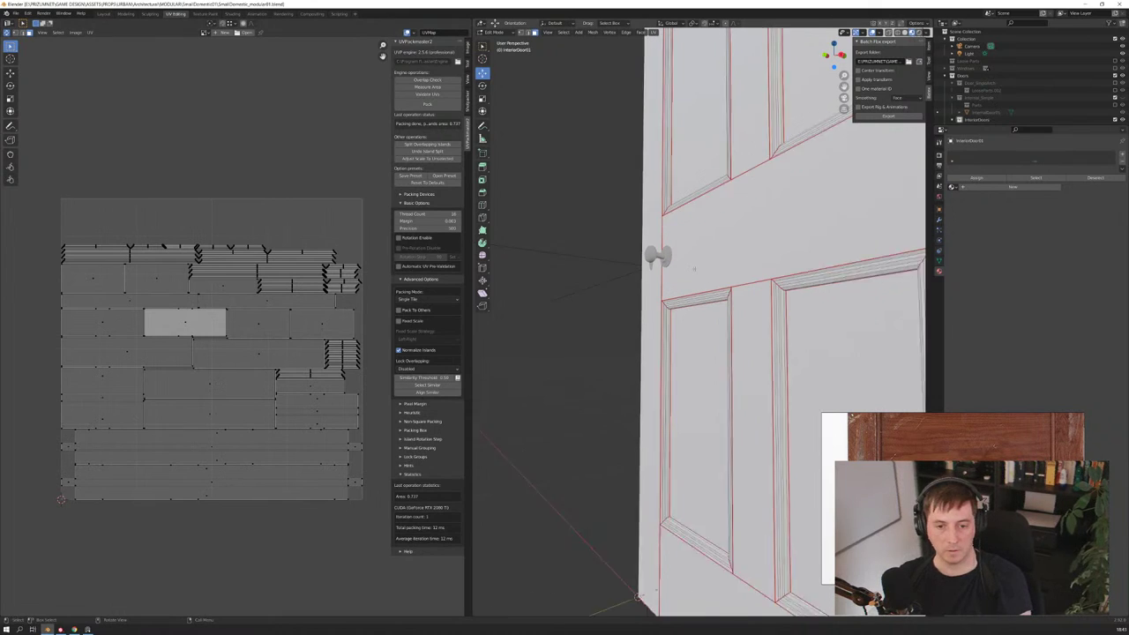
Exit Edit Mode, orbit and zoom out over the whole door, and switch to Layout
{"action": "key", "text": "Tab"}
{"action": "middle_click_drag", "start_coordinate": [710, 211], "coordinate": [748, 265]}
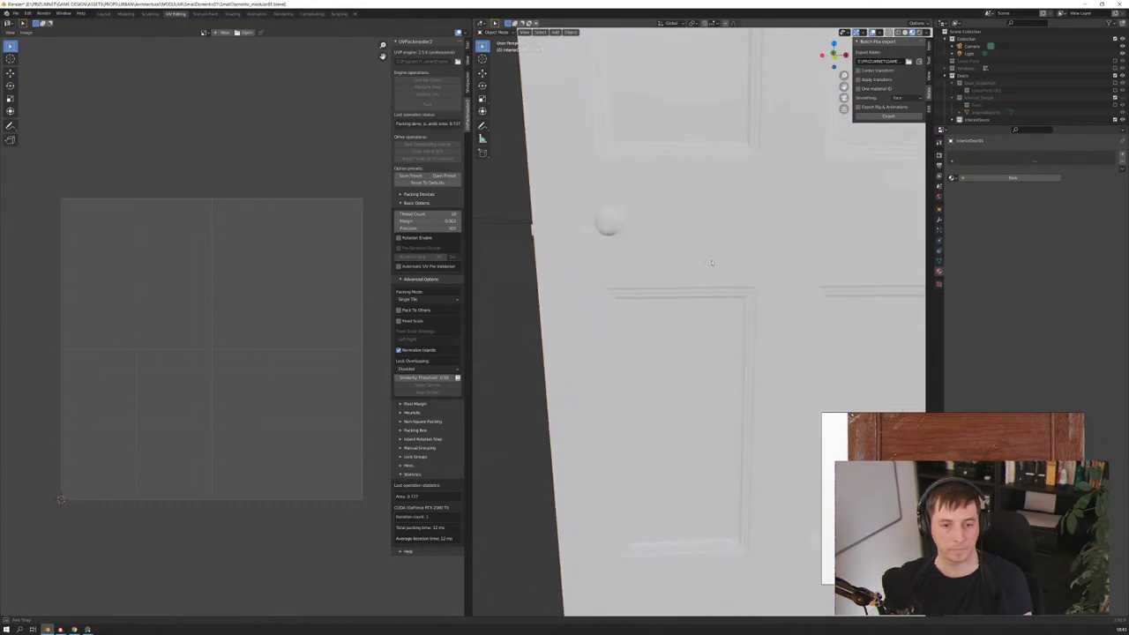
{"action": "scroll", "coordinate": [749, 266], "scroll_direction": "down", "scroll_amount": 3}
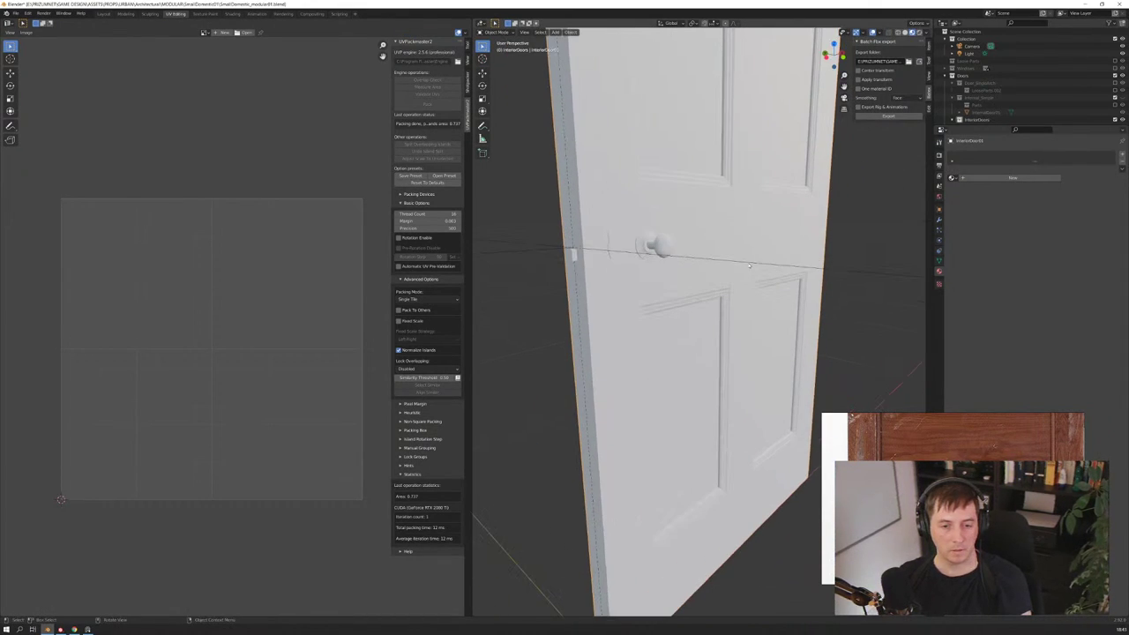
{"action": "scroll", "coordinate": [747, 238], "scroll_direction": "down", "scroll_amount": 2}
{"action": "scroll", "coordinate": [746, 221], "scroll_direction": "down", "scroll_amount": 2}
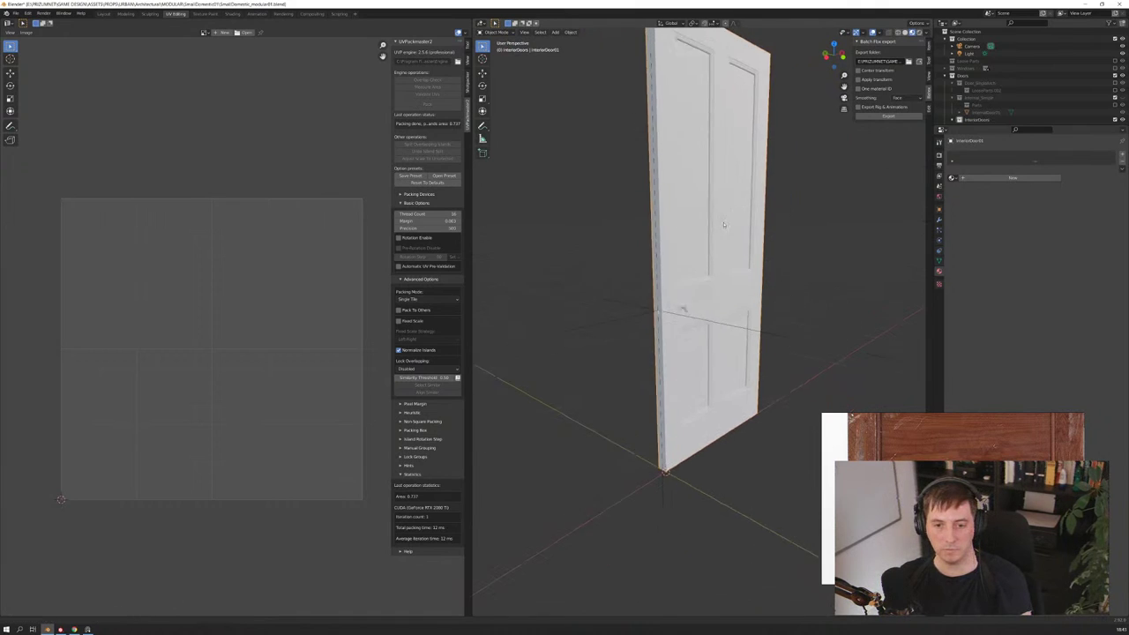
{"action": "middle_click_drag", "start_coordinate": [745, 217], "coordinate": [714, 294]}
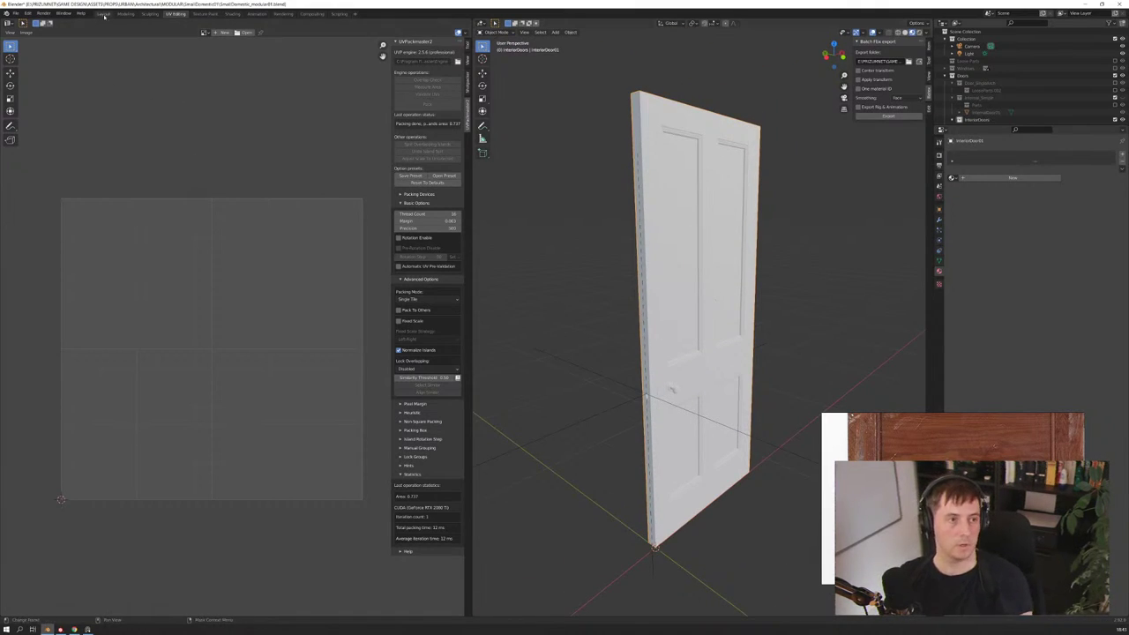
{"action": "key", "text": "ctrl+Page_Up"}
{"action": "key", "text": "ctrl+Page_Up"}
{"action": "key", "text": "ctrl+Page_Up"}
Inspect the door from the side, briefly selecting and then deselecting the DoorCenter empty
{"action": "scroll", "coordinate": [684, 273], "scroll_direction": "down", "scroll_amount": 5}
{"action": "scroll", "coordinate": [582, 273], "scroll_direction": "down", "scroll_amount": 2}
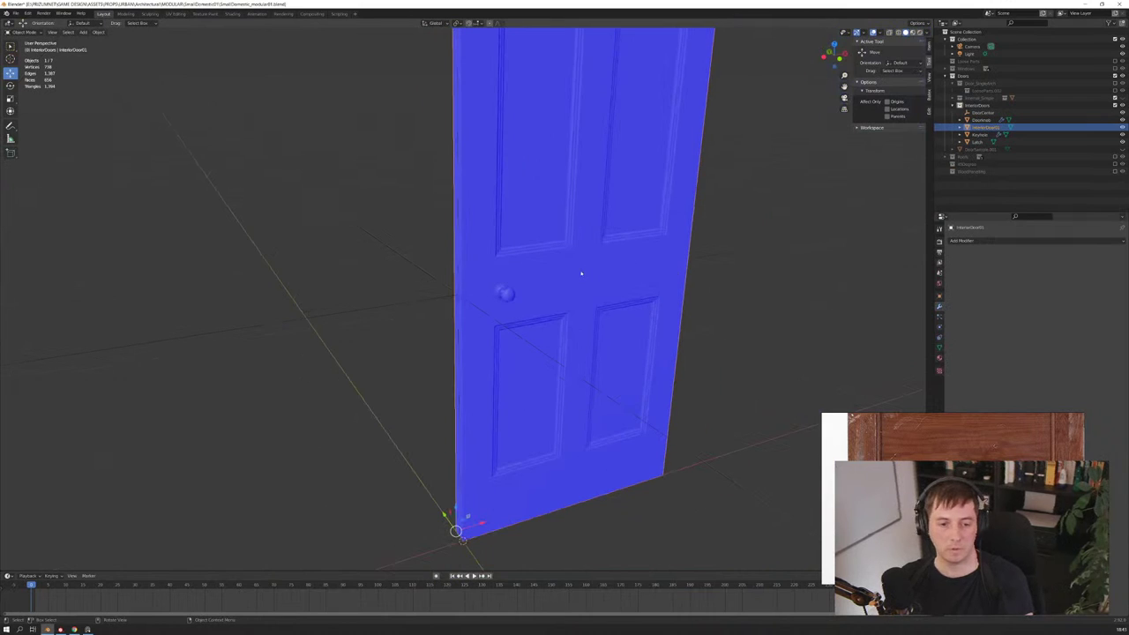
{"action": "scroll", "coordinate": [562, 273], "scroll_direction": "down", "scroll_amount": 2}
{"action": "scroll", "coordinate": [559, 244], "scroll_direction": "up", "scroll_amount": 3}
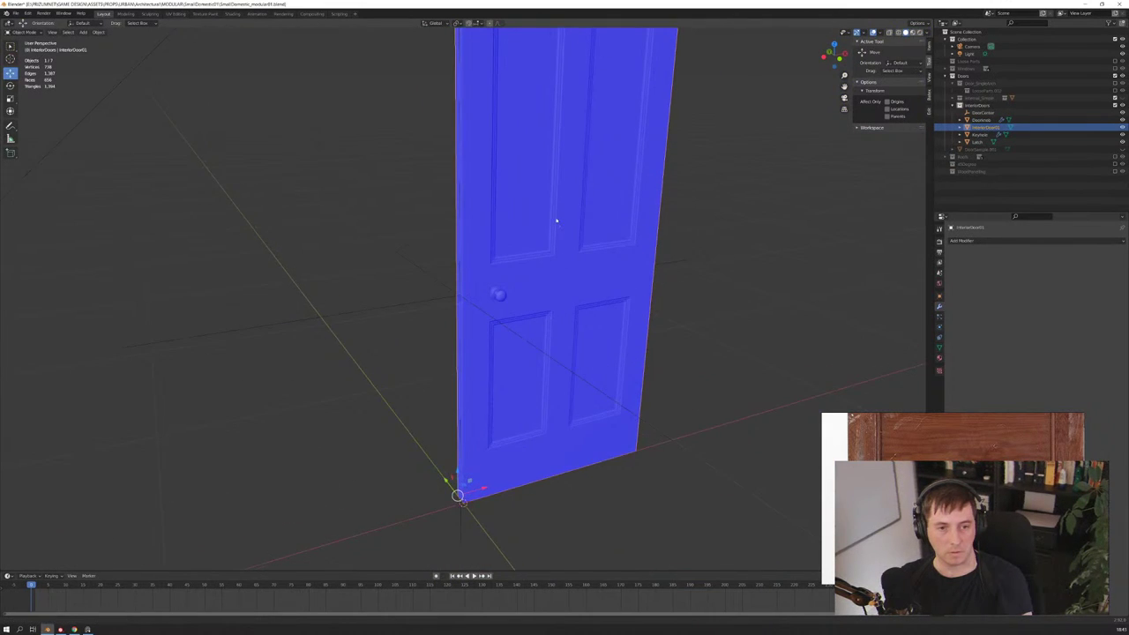
{"action": "scroll", "coordinate": [546, 265], "scroll_direction": "up", "scroll_amount": 2}
{"action": "scroll", "coordinate": [543, 308], "scroll_direction": "up", "scroll_amount": 1}
{"action": "mouse_move", "coordinate": [545, 303]}
{"action": "middle_mouse_down"}
{"action": "mouse_move", "coordinate": [547, 283]}
{"action": "mouse_move", "coordinate": [486, 255]}
{"action": "mouse_move", "coordinate": [421, 277]}
{"action": "mouse_move", "coordinate": [557, 308]}
{"action": "middle_mouse_up"}
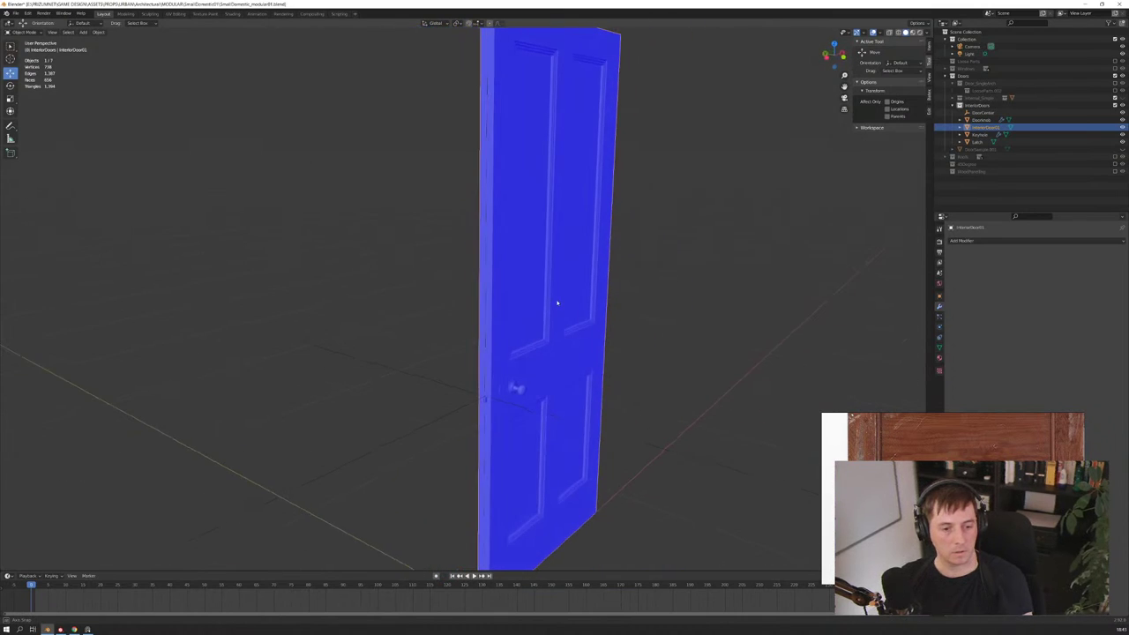
{"action": "scroll", "coordinate": [556, 308], "scroll_direction": "down", "scroll_amount": 3}
{"action": "scroll", "coordinate": [555, 307], "scroll_direction": "up", "scroll_amount": 4}
{"action": "left_click", "coordinate": [488, 418]}
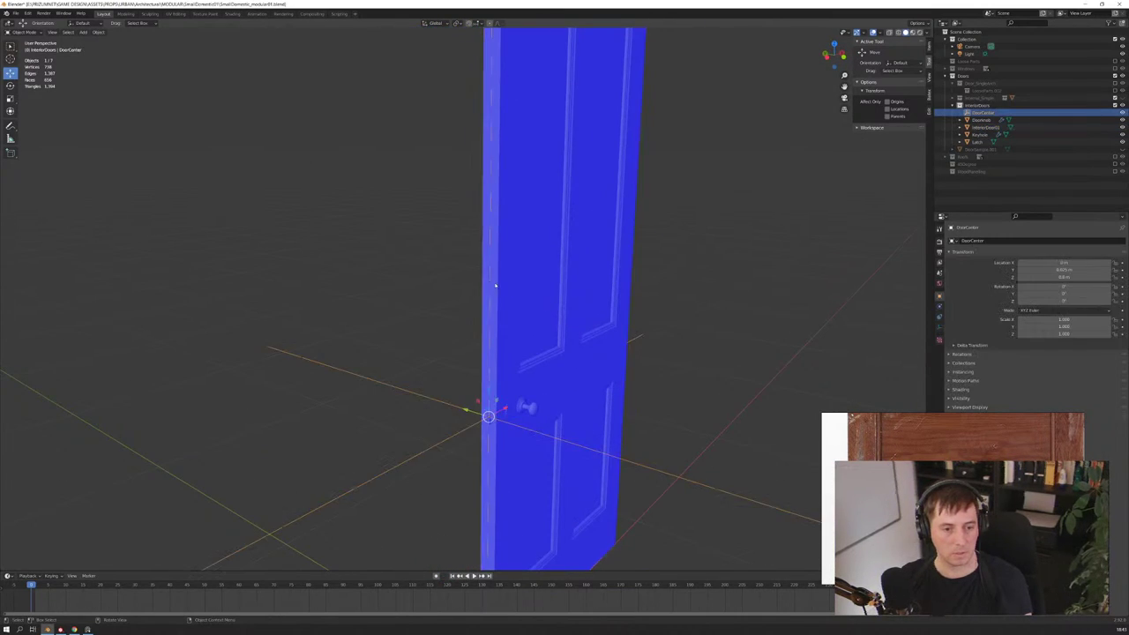
{"action": "mouse_move", "coordinate": [487, 418]}
{"action": "middle_mouse_down"}
{"action": "mouse_move", "coordinate": [491, 290]}
{"action": "mouse_move", "coordinate": [493, 385]}
{"action": "middle_mouse_up"}
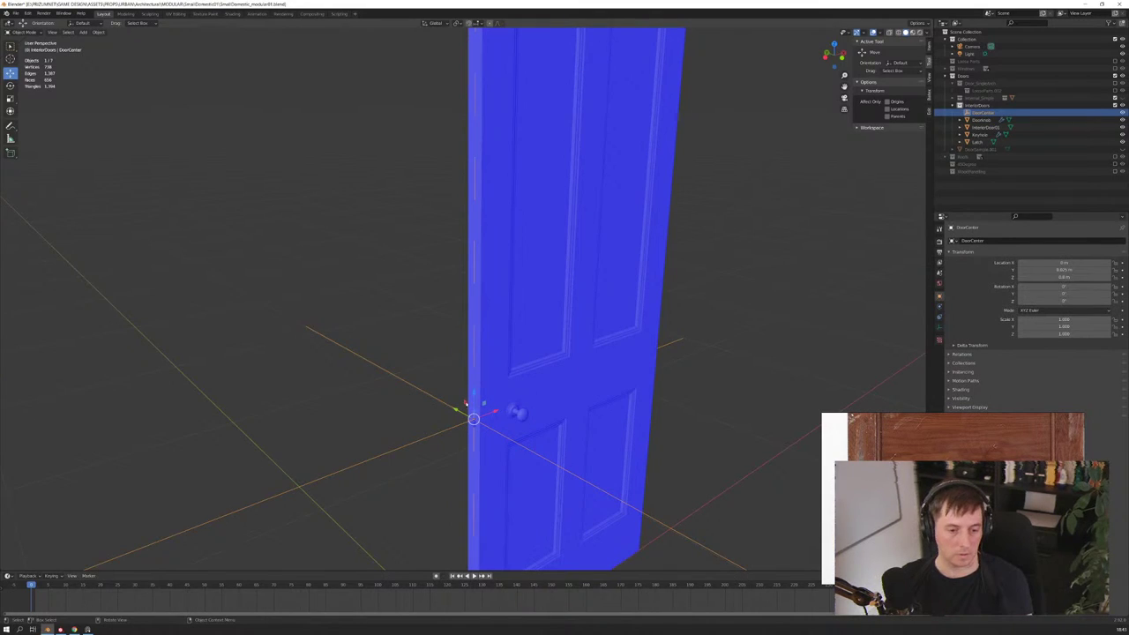
{"action": "left_click", "coordinate": [371, 321]}
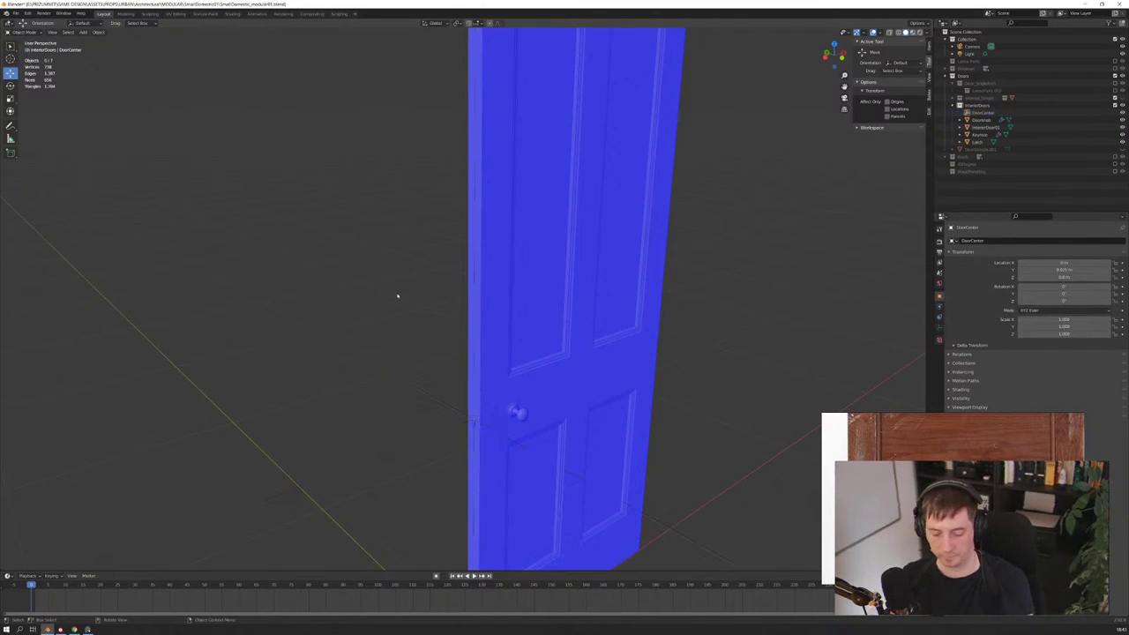
Save the file, select InteriorDoor01, and browse to its Batch FBX export folder
{"action": "key", "text": "ctrl+s"}
{"action": "left_click", "coordinate": [581, 318]}
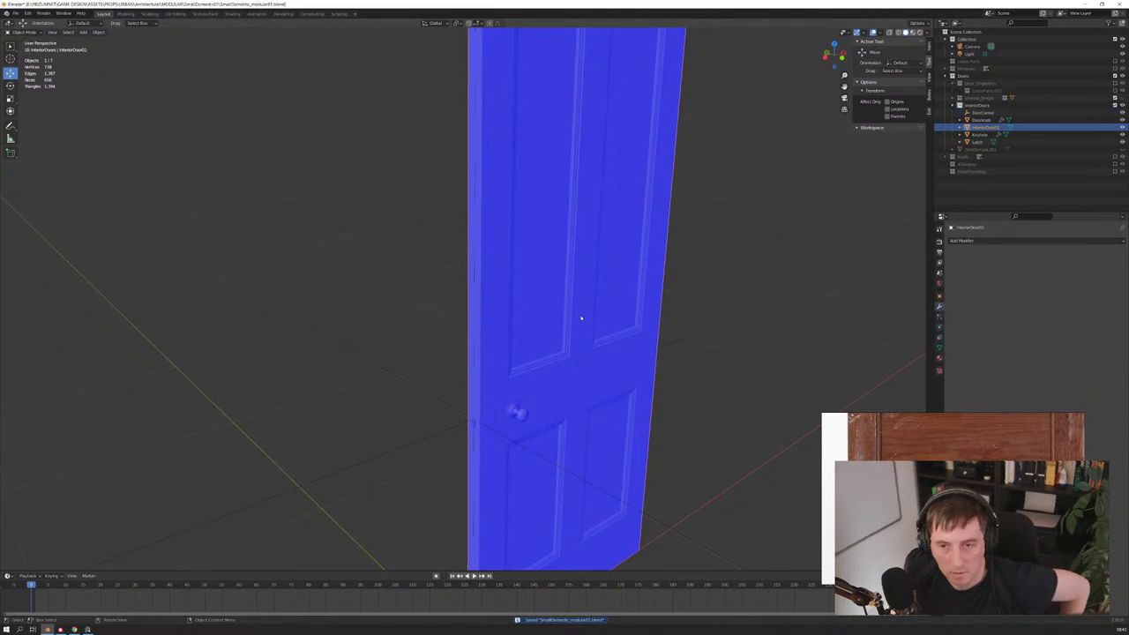
{"action": "left_click", "coordinate": [929, 96]}
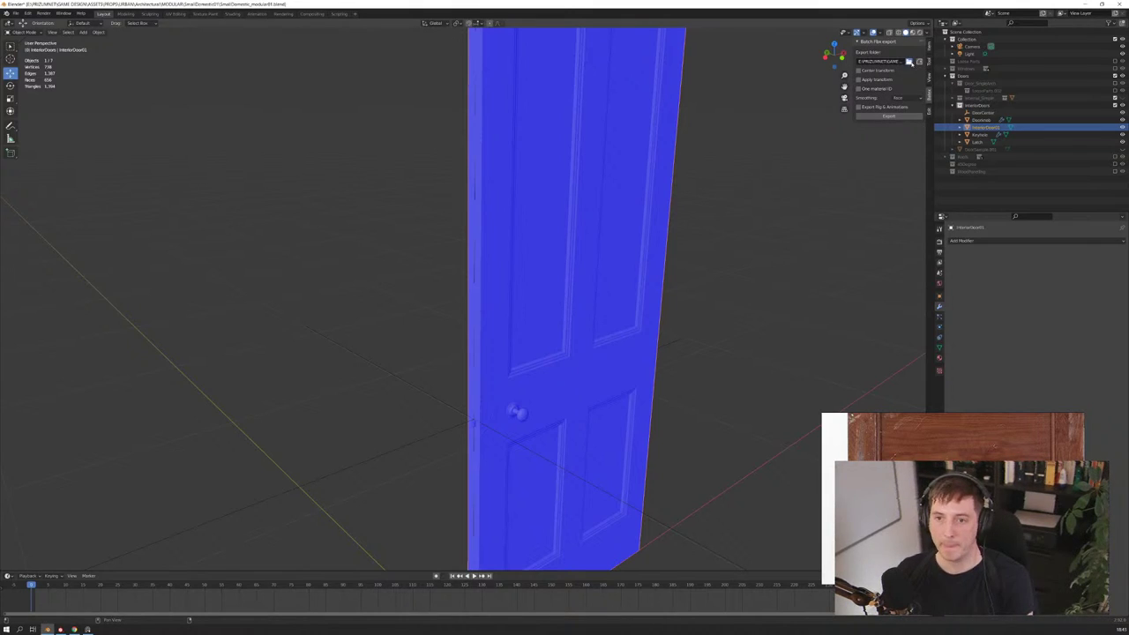
{"action": "left_click", "coordinate": [909, 62]}
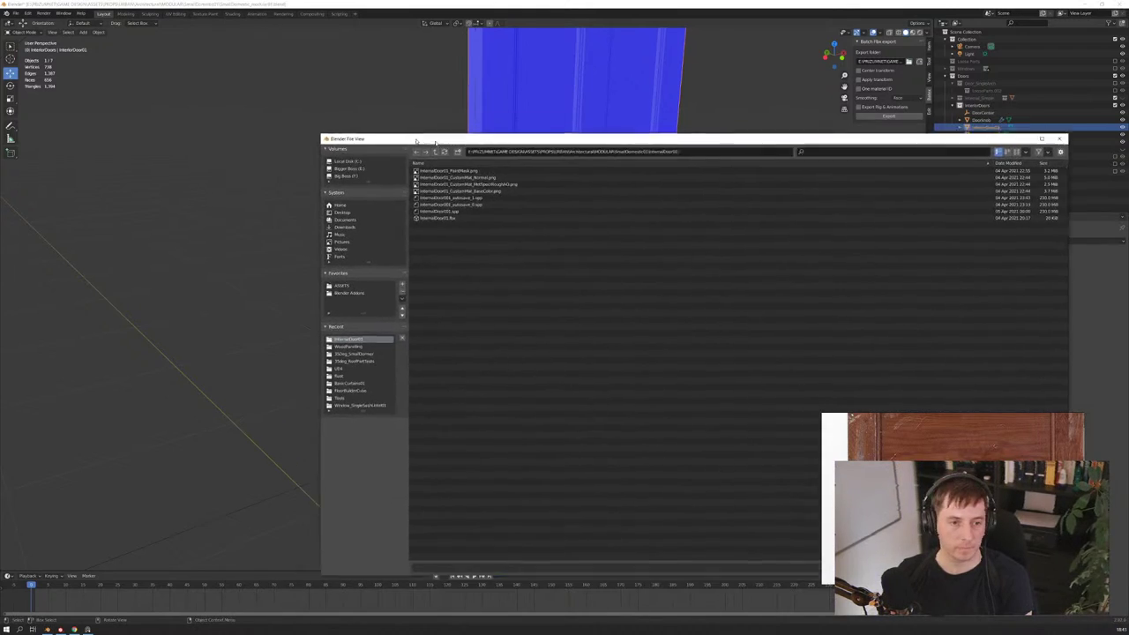
{"action": "key", "text": "Escape"}
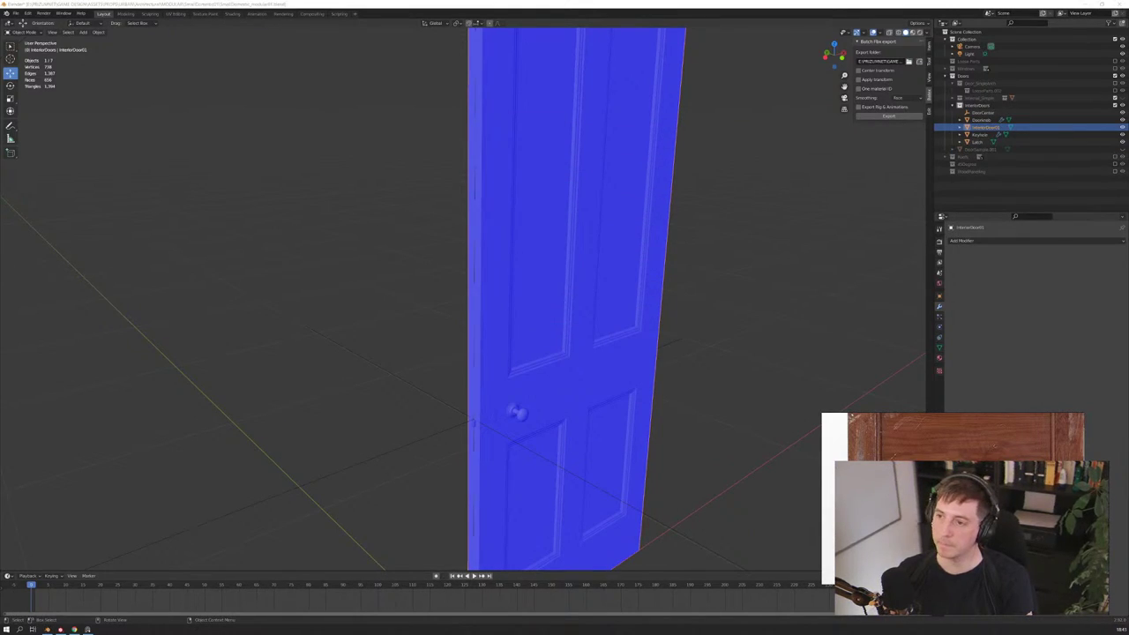
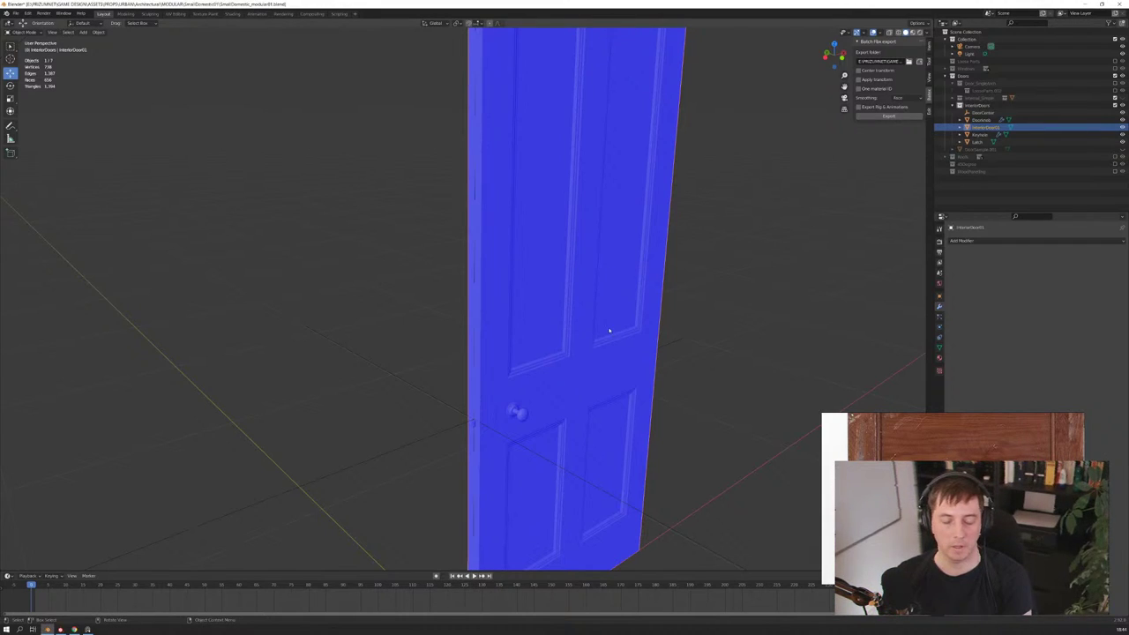
Add a new child collection named Components inside InteriorDoors
{"action": "key", "text": "KP_6"}
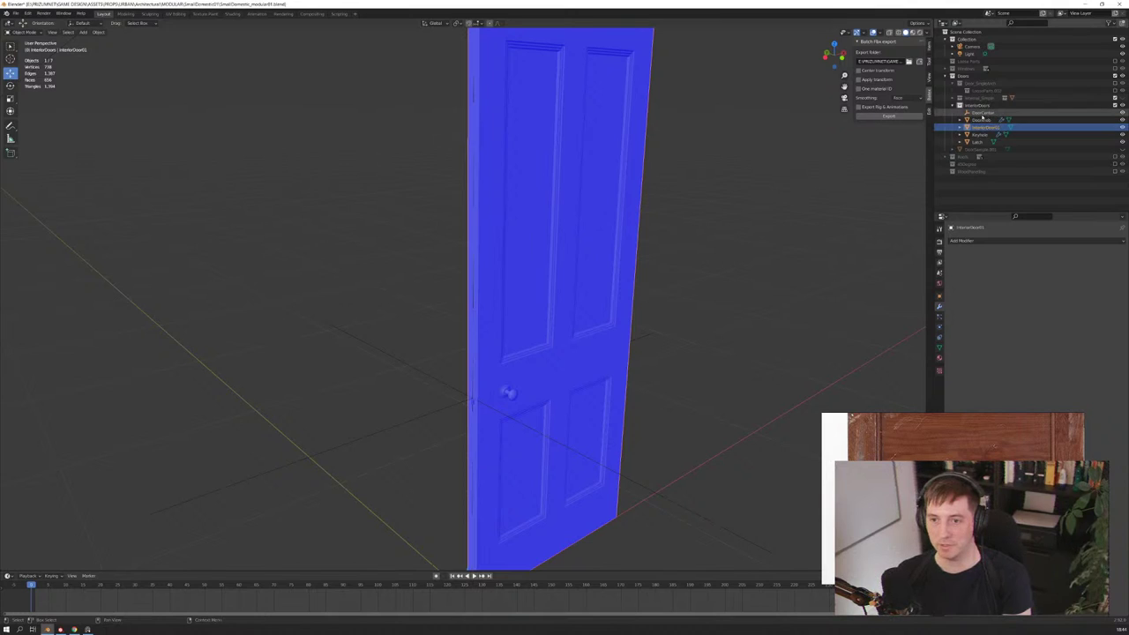
{"action": "left_click", "coordinate": [977, 105]}
{"action": "left_click", "coordinate": [1123, 23]}
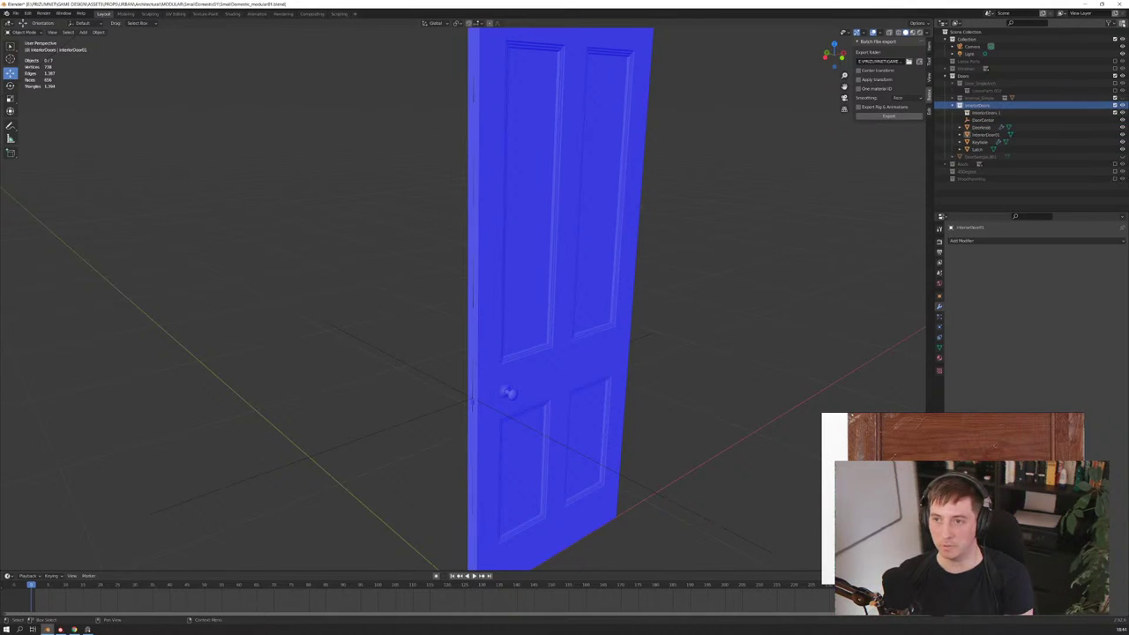
{"action": "left_click", "coordinate": [973, 113]}
{"action": "double_click", "coordinate": [975, 113]}
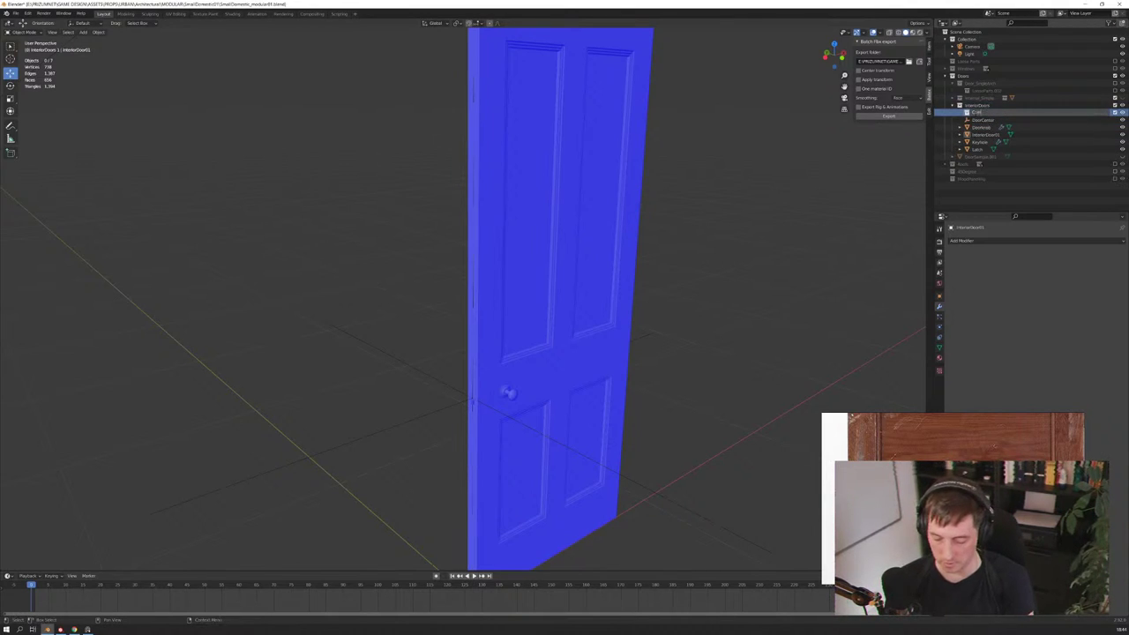
{"action": "key", "text": "Return"}
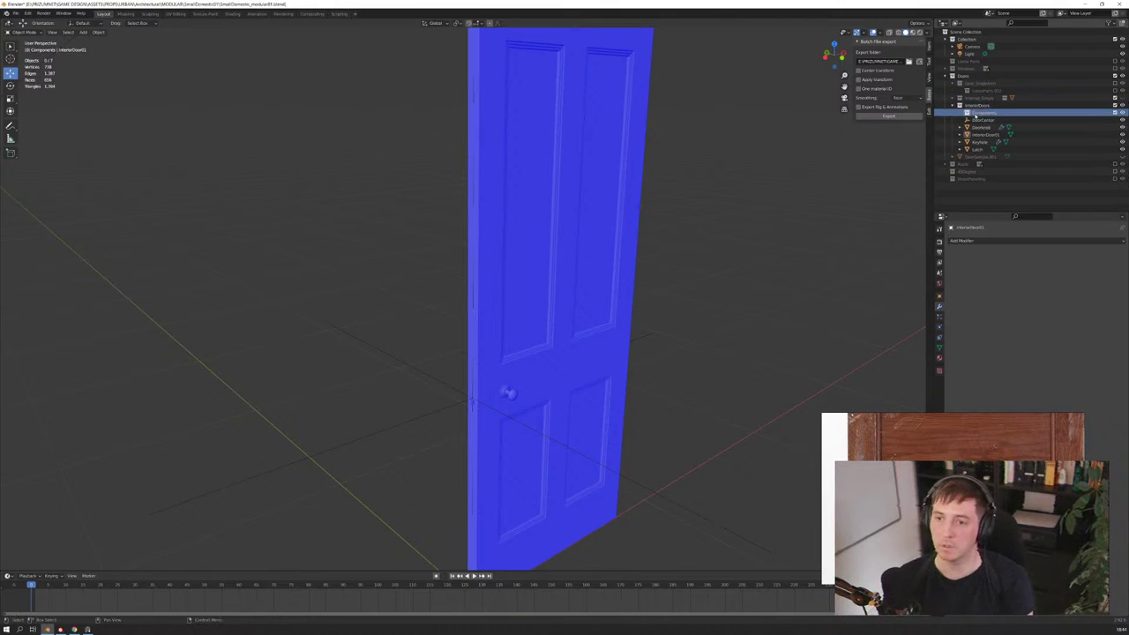
Move DoorCenter and the door parts into the Components collection
{"action": "left_click", "coordinate": [977, 120]}
{"action": "left_click", "coordinate": [977, 149], "text": "shift"}
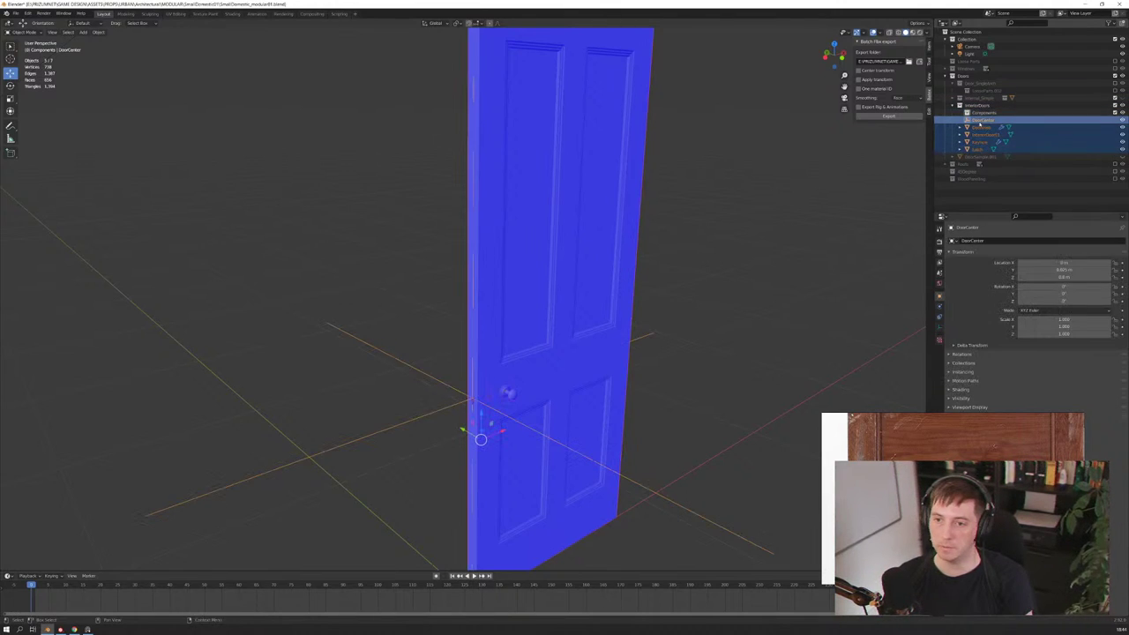
{"action": "left_click_drag", "start_coordinate": [978, 149], "coordinate": [986, 110]}
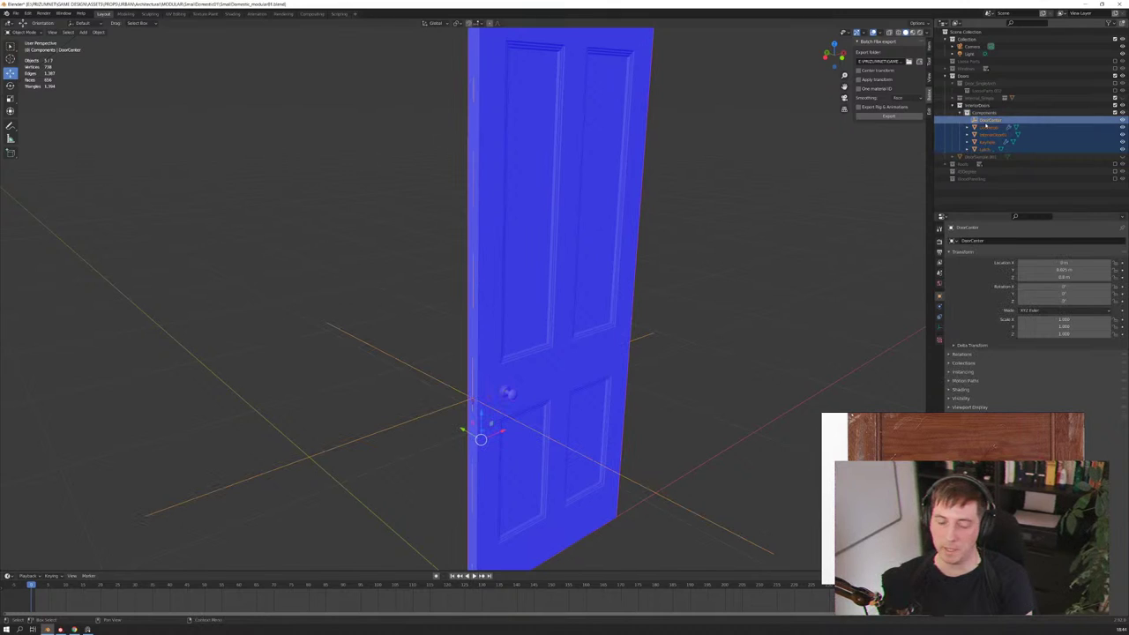
{"action": "middle_click_drag", "start_coordinate": [468, 371], "coordinate": [460, 388]}
{"action": "scroll", "coordinate": [460, 388], "scroll_direction": "down", "scroll_amount": 2}
{"action": "scroll", "coordinate": [468, 373], "scroll_direction": "up", "scroll_amount": 4}
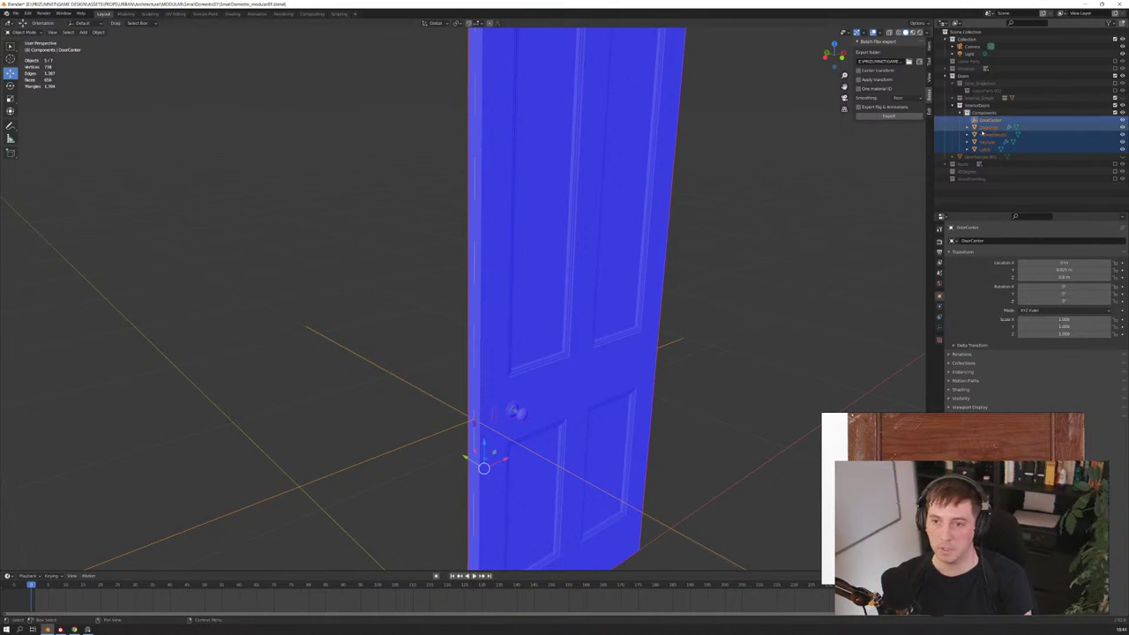
Duplicate the door, knob, keyhole and latch parts, leaving DoorCenter out
{"action": "left_click", "coordinate": [987, 129]}
{"action": "left_click", "coordinate": [988, 149], "text": "shift"}
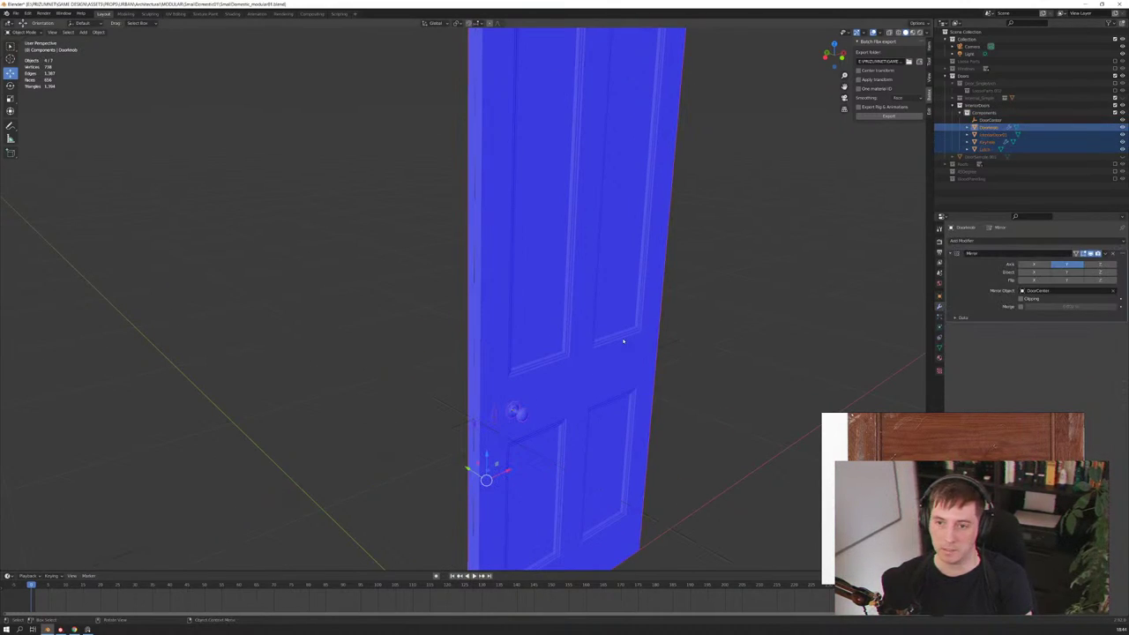
{"action": "key", "text": "shift+d"}
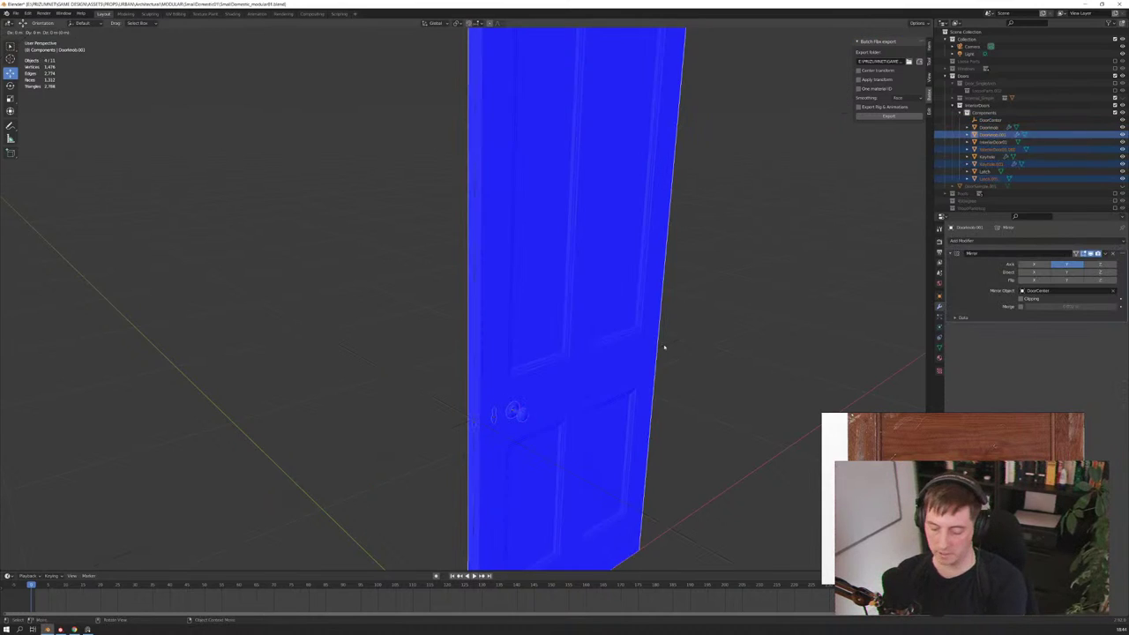
Keep the duplicates in place, move them up into InteriorDoors and hide the originals
{"action": "right_click", "coordinate": [663, 347]}
{"action": "left_click_drag", "start_coordinate": [1014, 135], "coordinate": [983, 106]}
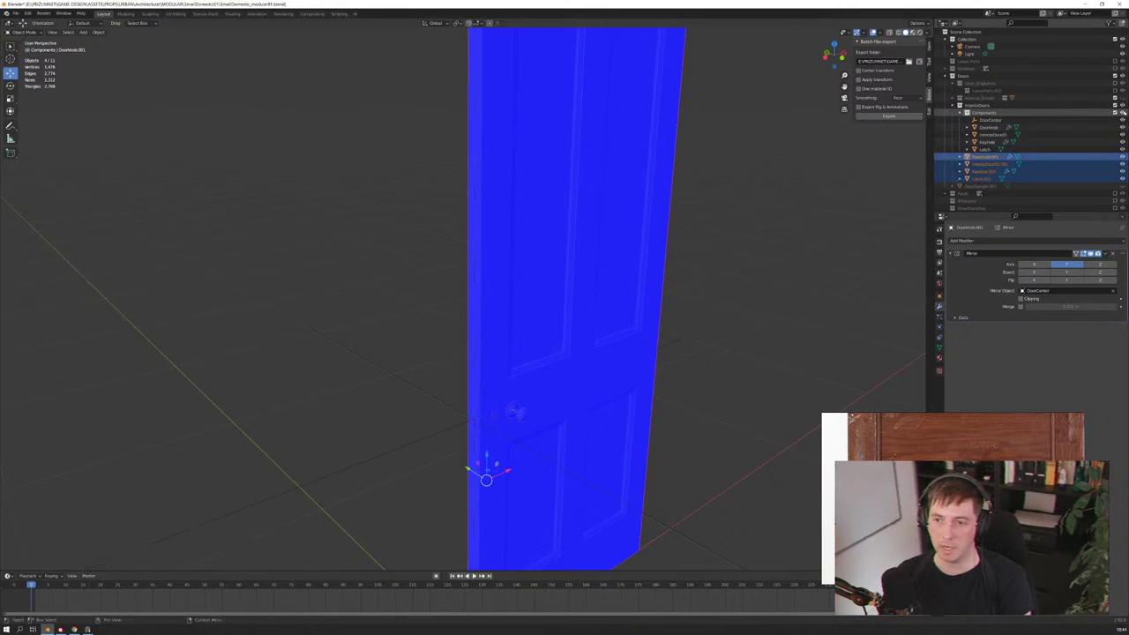
{"action": "key", "text": "h"}
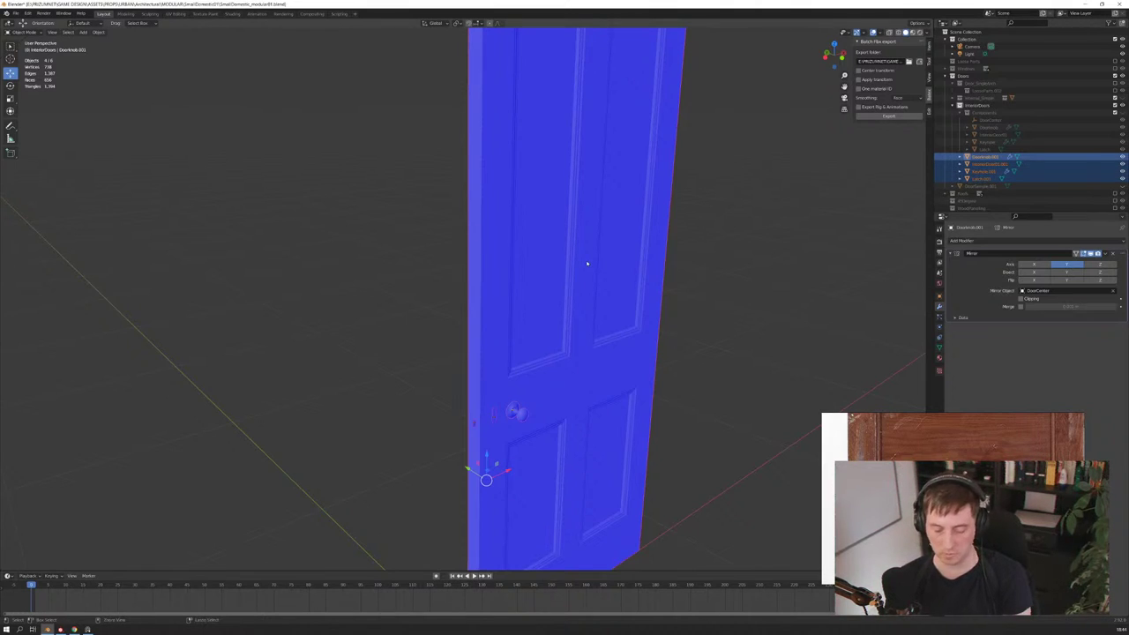
Trial-join the four copies and exclude the Components collection from the scene
{"action": "key", "text": "ctrl+j"}
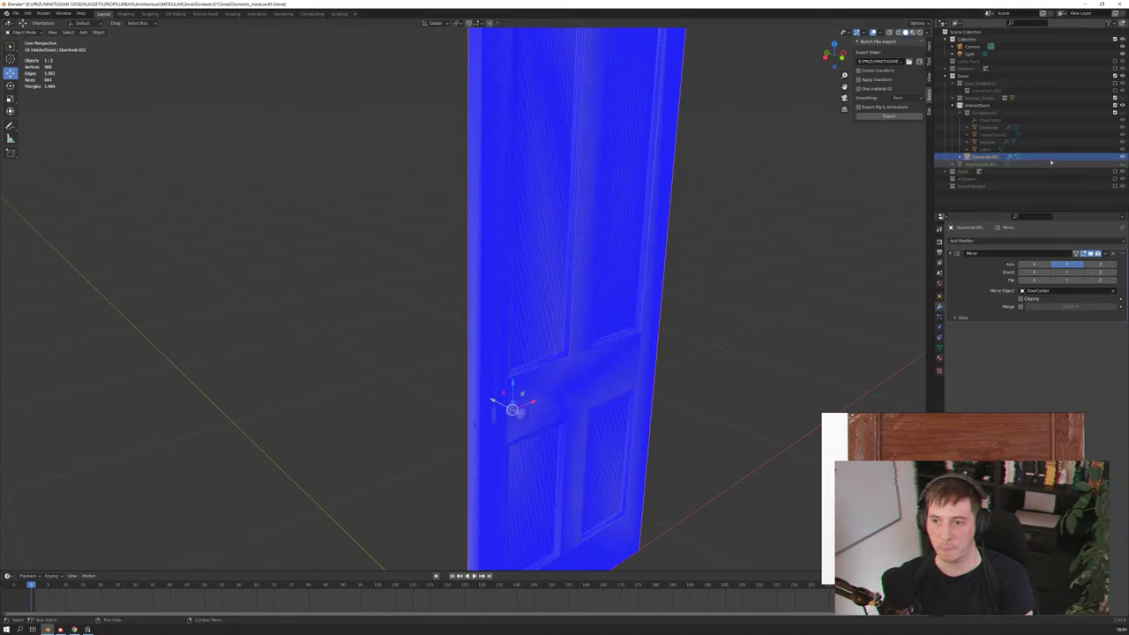
{"action": "mouse_move", "coordinate": [591, 297]}
{"action": "middle_mouse_down"}
{"action": "mouse_move", "coordinate": [555, 302]}
{"action": "mouse_move", "coordinate": [568, 295]}
{"action": "middle_mouse_up"}
{"action": "scroll", "coordinate": [544, 294], "scroll_direction": "up", "scroll_amount": 3}
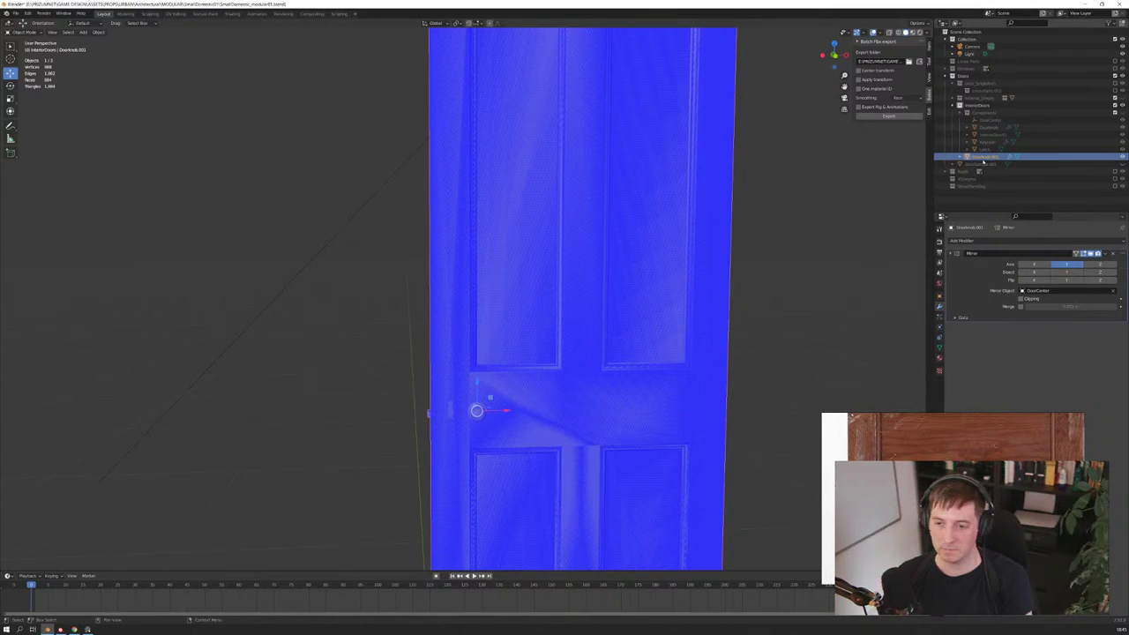
{"action": "left_click", "coordinate": [961, 157]}
{"action": "left_click", "coordinate": [961, 157]}
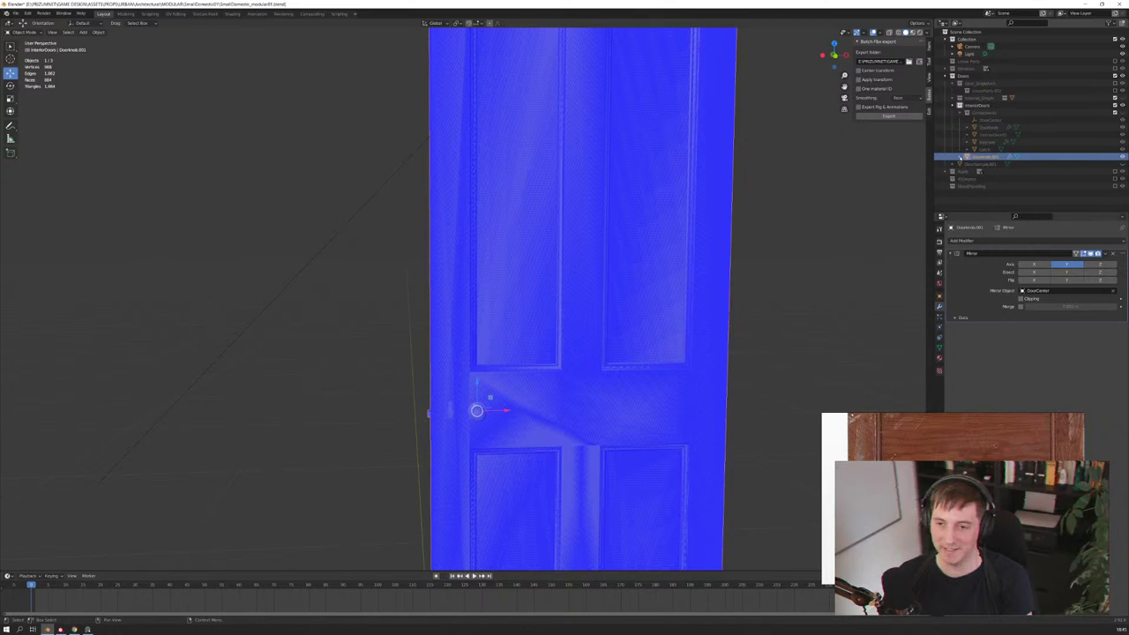
{"action": "left_click", "coordinate": [1114, 113]}
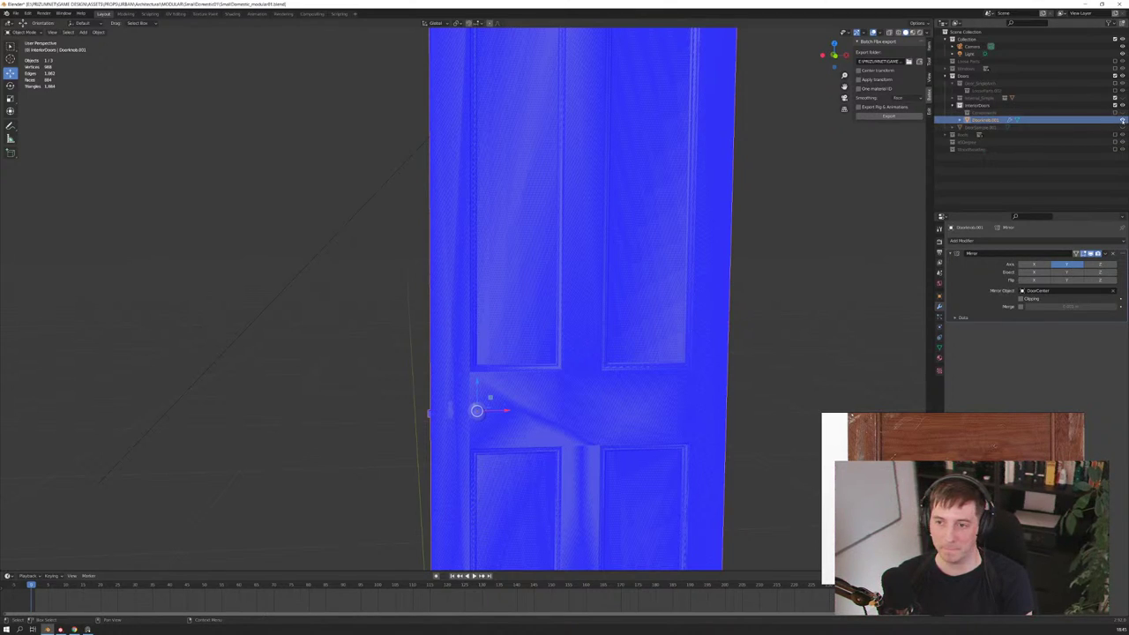
{"action": "left_click", "coordinate": [1122, 120]}
{"action": "left_click", "coordinate": [1121, 120]}
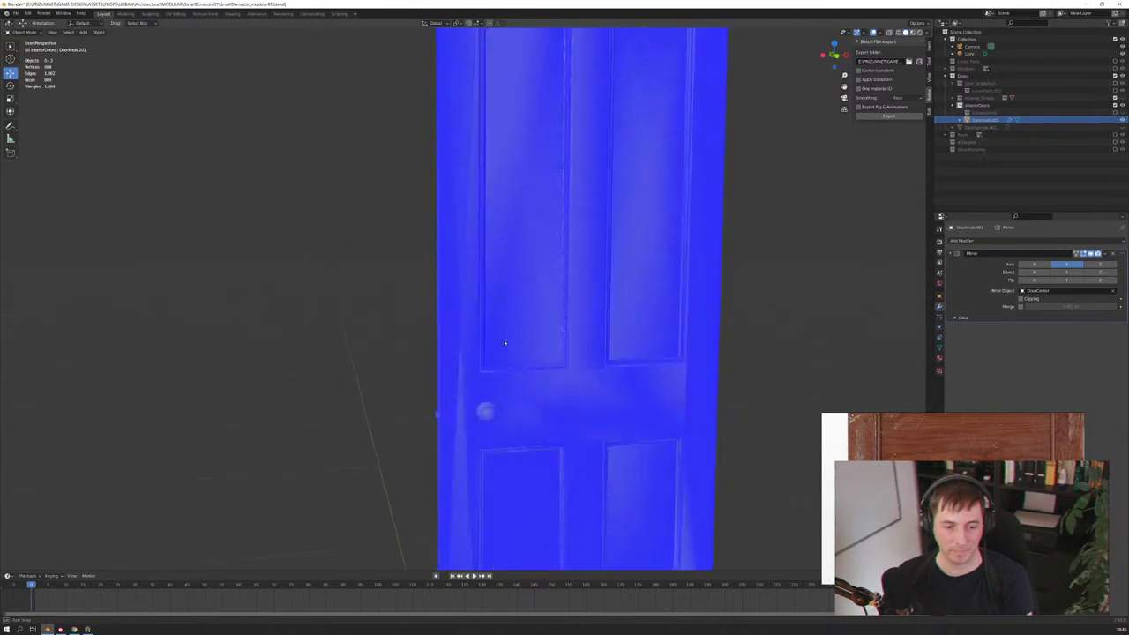
{"action": "mouse_move", "coordinate": [504, 342]}
{"action": "middle_mouse_down"}
{"action": "mouse_move", "coordinate": [612, 345]}
{"action": "mouse_move", "coordinate": [623, 315]}
{"action": "mouse_move", "coordinate": [503, 353]}
{"action": "mouse_move", "coordinate": [530, 348]}
{"action": "mouse_move", "coordinate": [520, 348]}
{"action": "middle_mouse_up"}
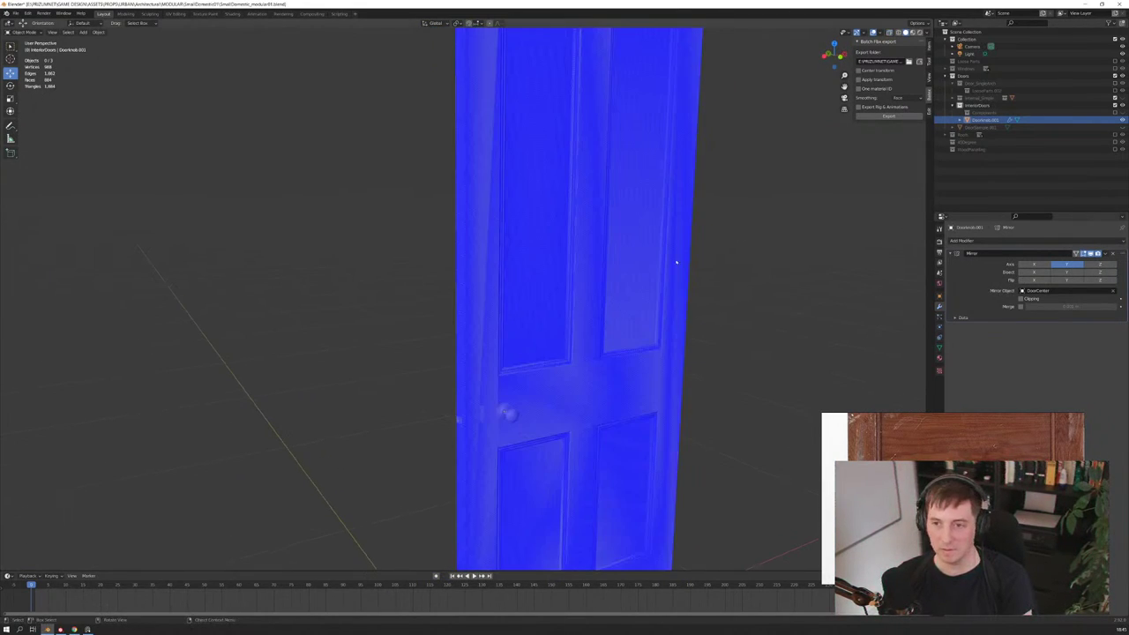
Undo the trial join and select all four .001 copies with InteriorDoor01.001 active
{"action": "key", "text": "ctrl+z"}
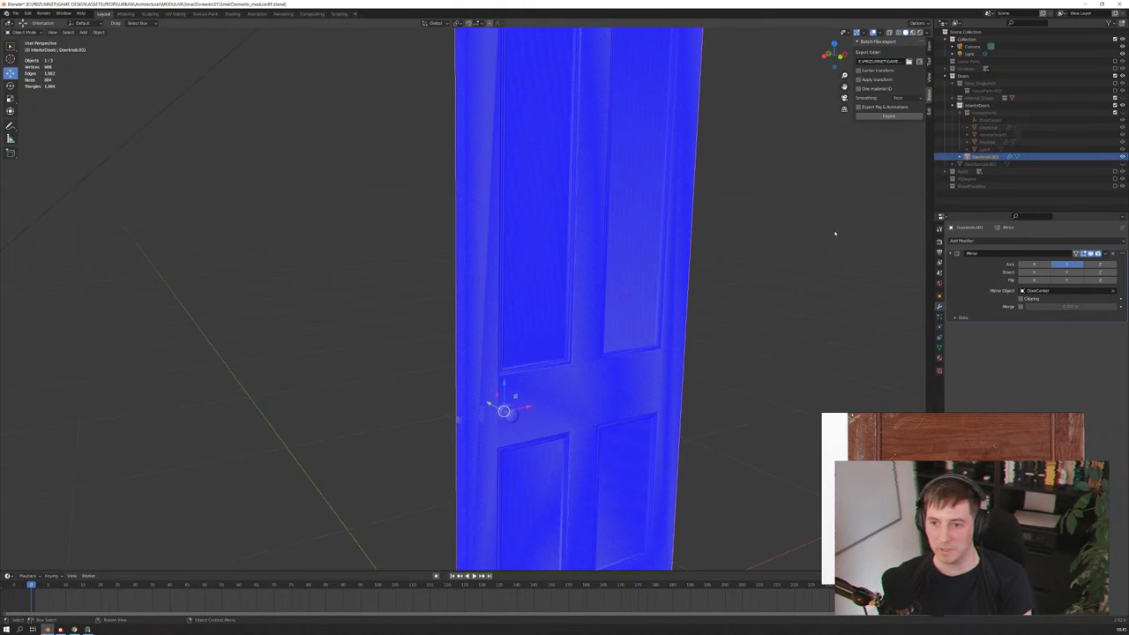
{"action": "key", "text": "ctrl+z"}
{"action": "key", "text": "ctrl+z"}
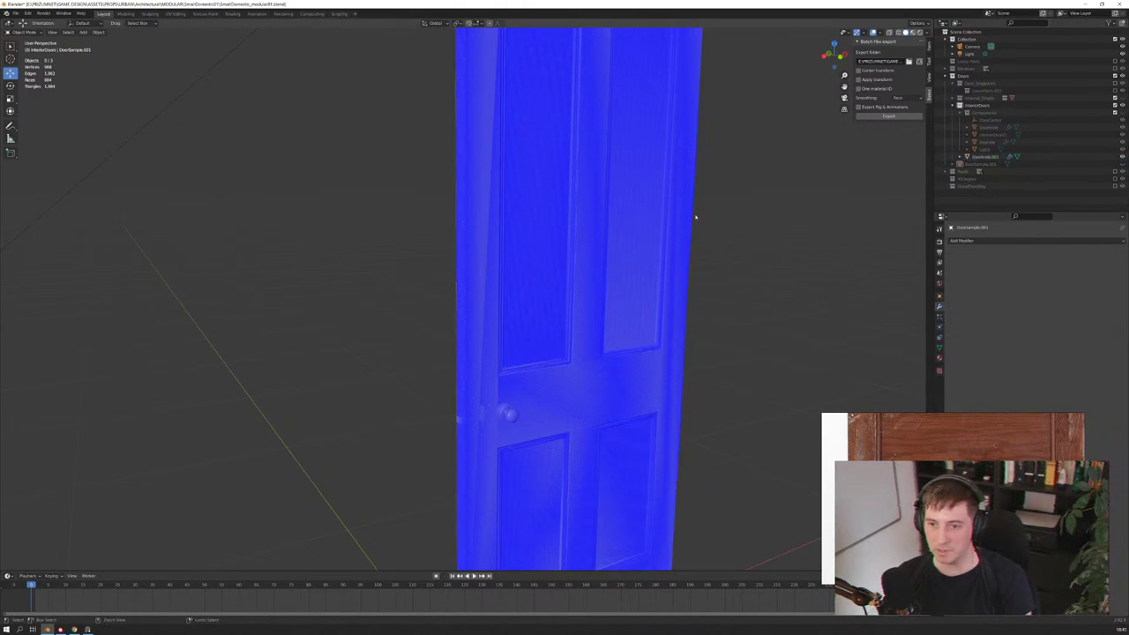
{"action": "key", "text": "ctrl+z"}
{"action": "key", "text": "ctrl+z"}
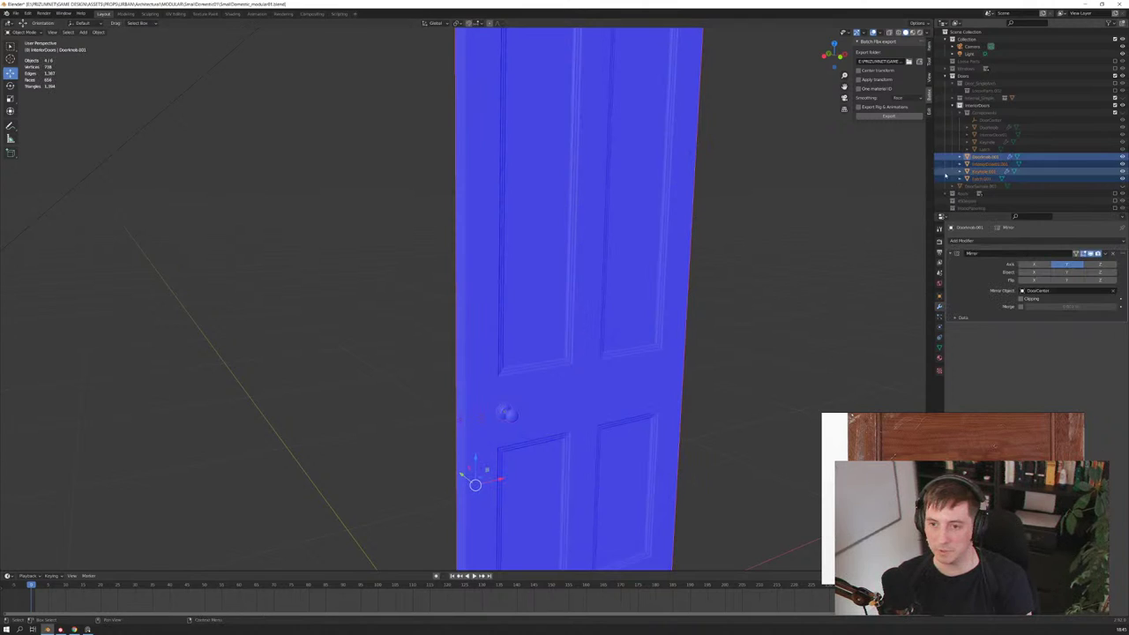
{"action": "key", "text": "ctrl+z"}
{"action": "key", "text": "ctrl+z"}
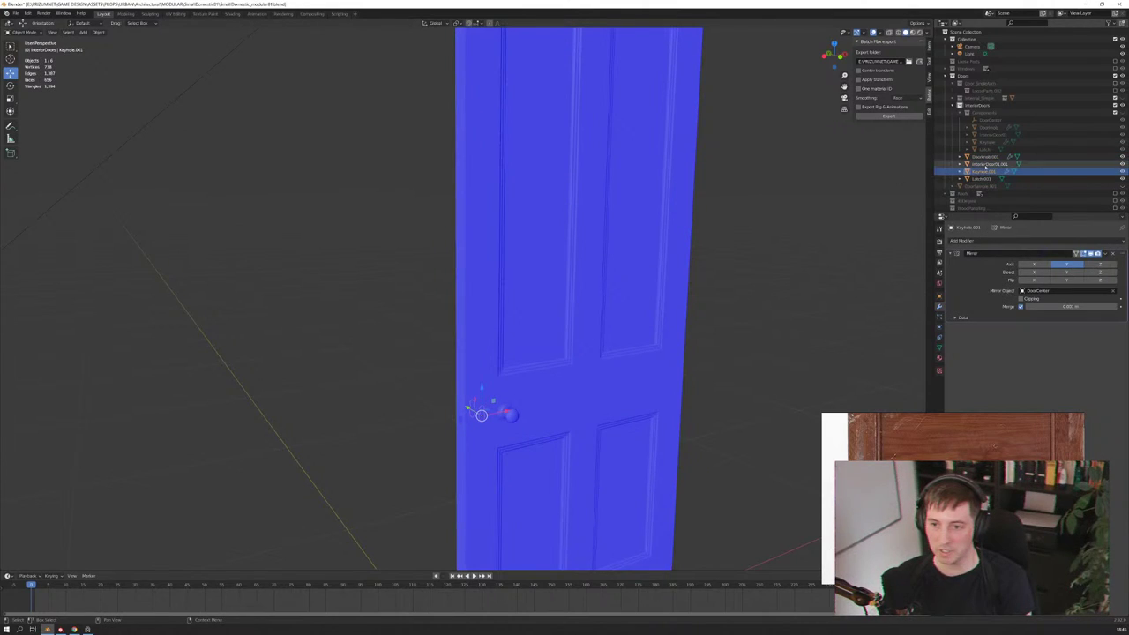
{"action": "left_click", "coordinate": [985, 166]}
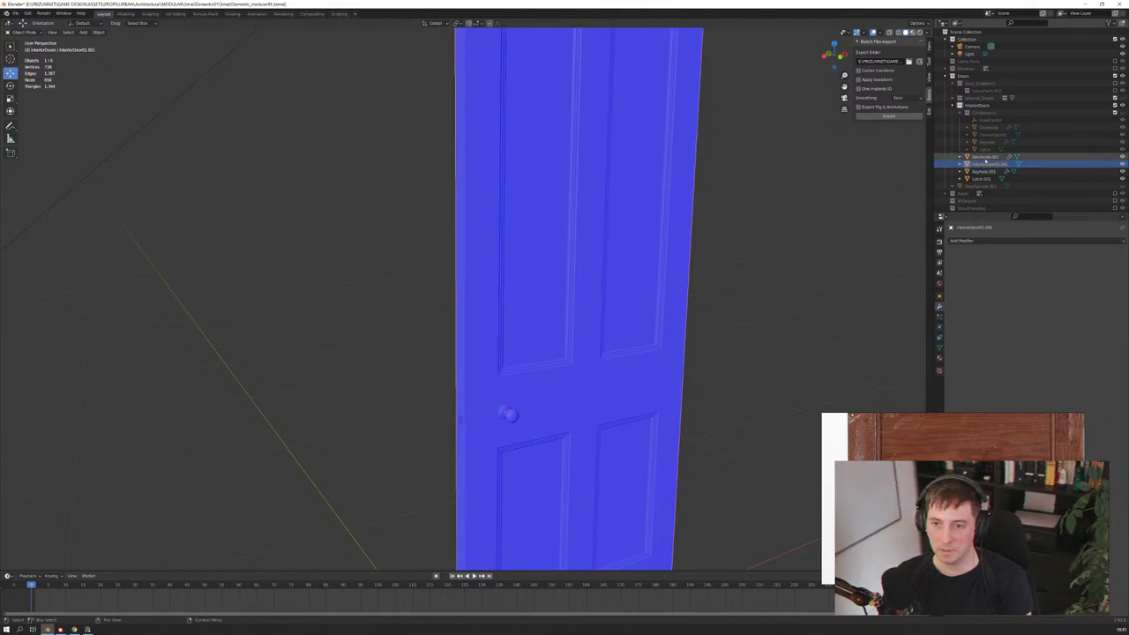
{"action": "left_click", "coordinate": [985, 158]}
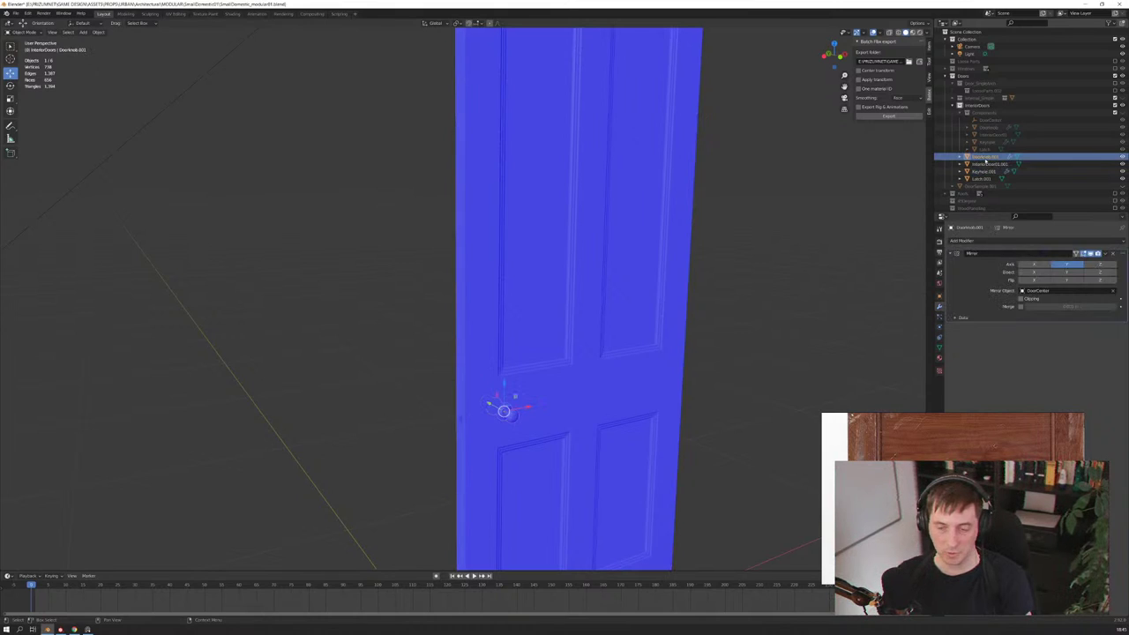
{"action": "left_click", "coordinate": [988, 164], "text": "ctrl"}
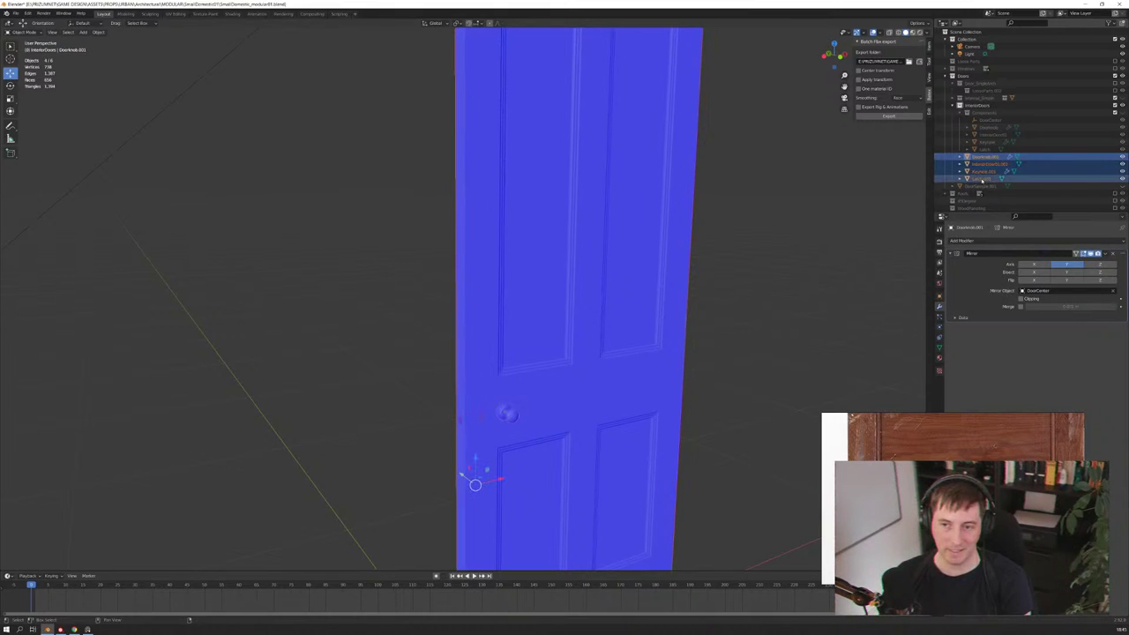
{"action": "right_click", "coordinate": [987, 168]}
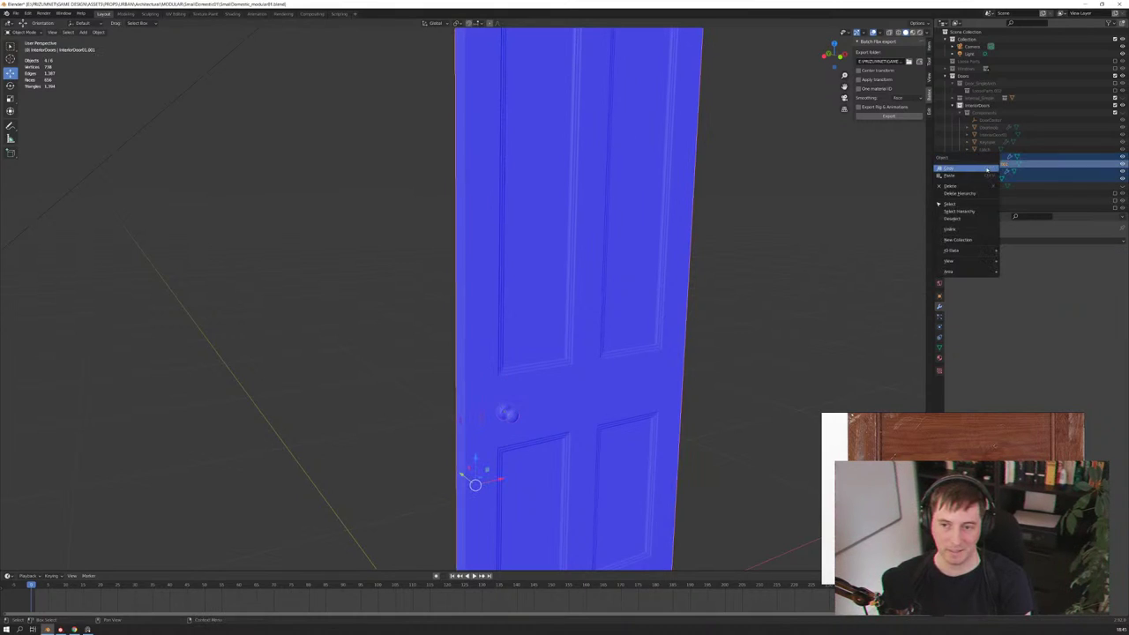
{"action": "right_click", "coordinate": [529, 177]}
{"action": "mouse_move", "coordinate": [508, 174]}
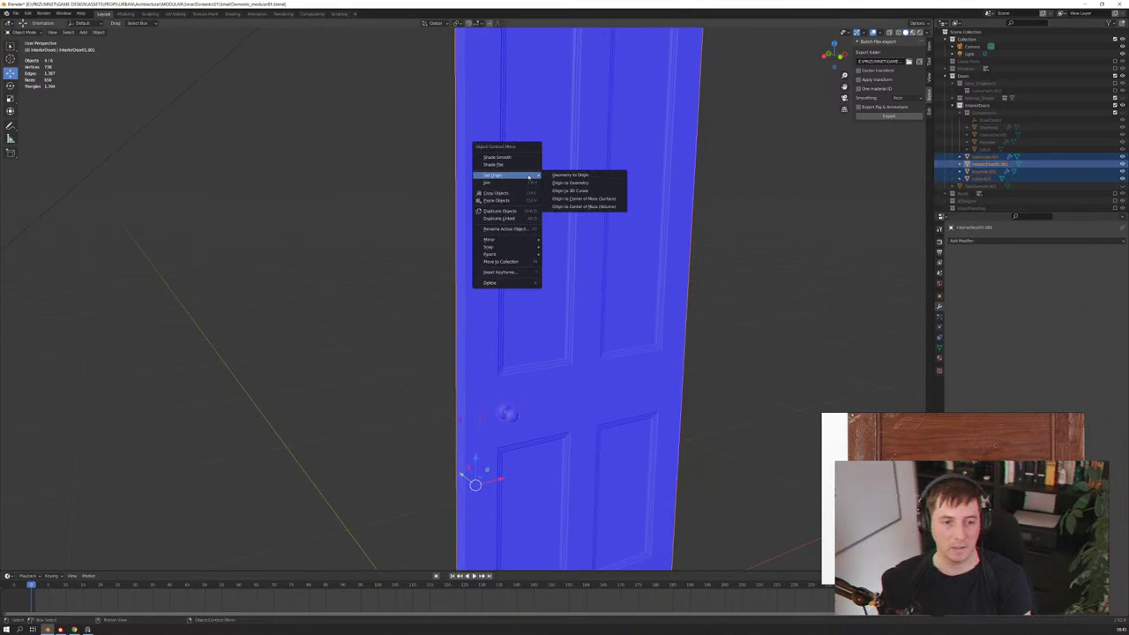
Join the four copies into one object named InteriorDoor01 and bring it into UV Editing
{"action": "left_click", "coordinate": [516, 183]}
{"action": "middle_click_drag", "start_coordinate": [514, 187], "coordinate": [533, 273]}
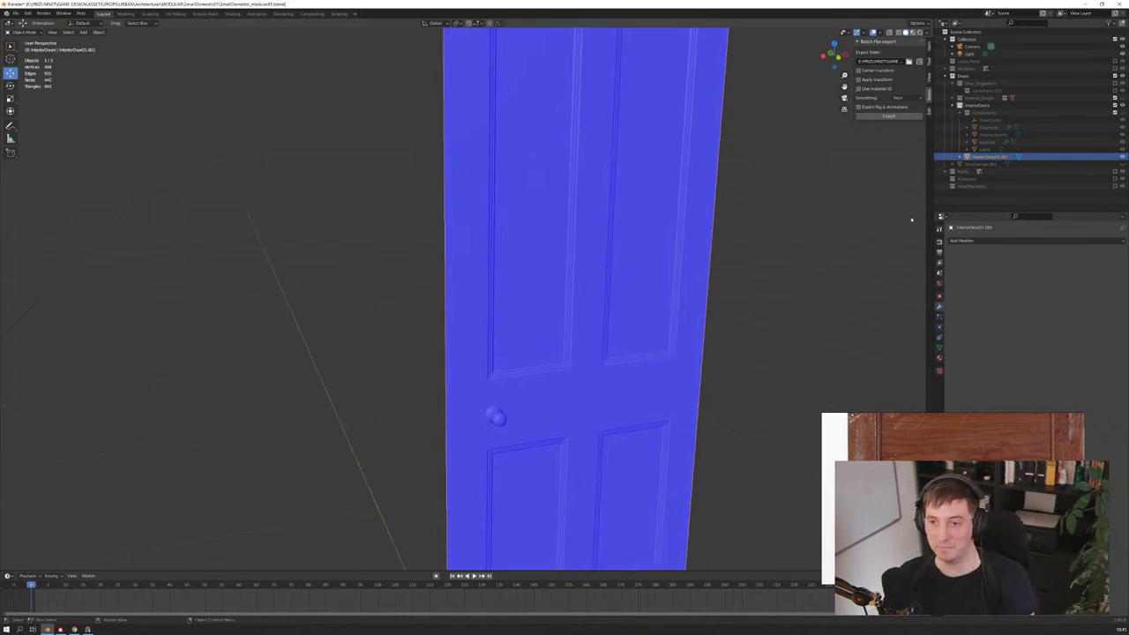
{"action": "double_click", "coordinate": [997, 157]}
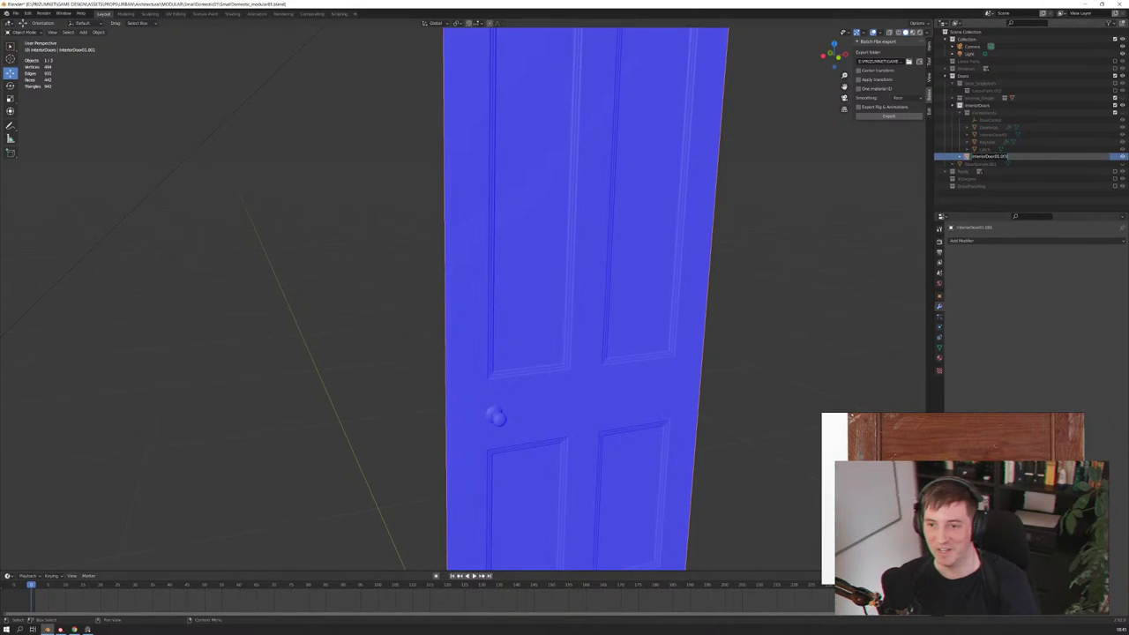
{"action": "key", "text": "End"}
{"action": "key", "text": "BackSpace"}
{"action": "key", "text": "BackSpace"}
{"action": "key", "text": "BackSpace"}
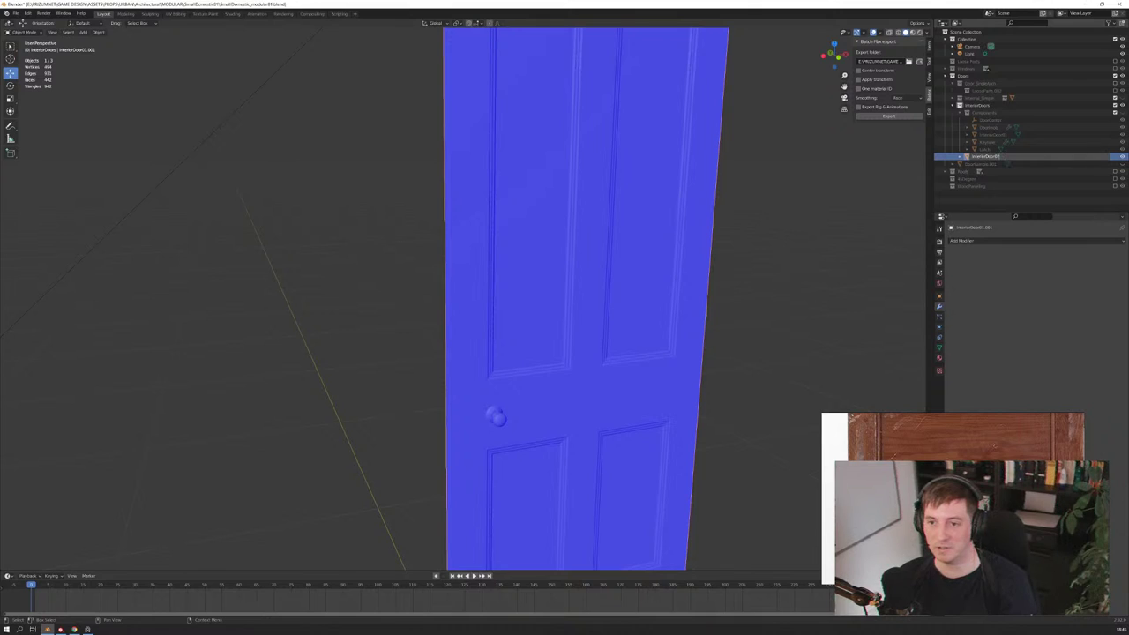
{"action": "key", "text": "Return"}
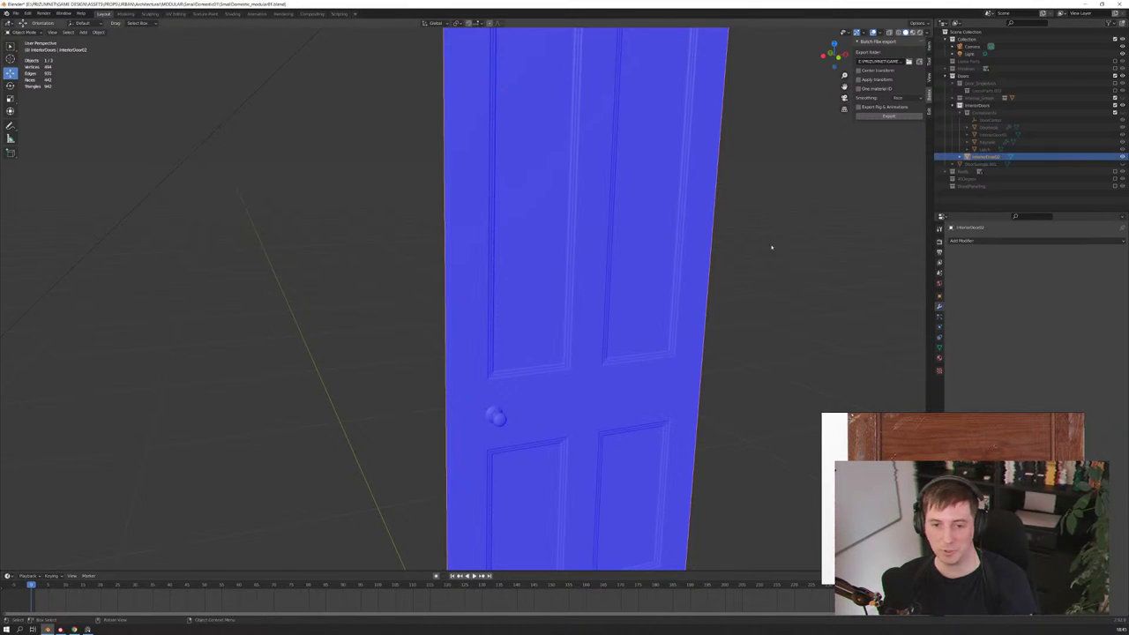
{"action": "left_click", "coordinate": [176, 13]}
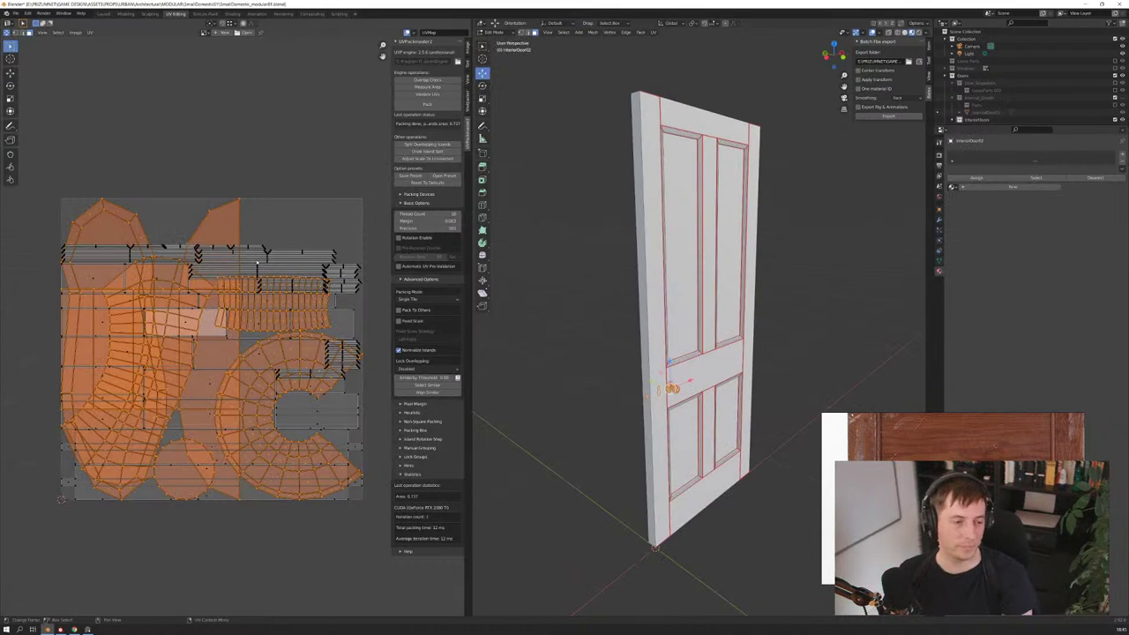
Pack all the merged door's UV islands into one tile with UVPackmaster, then return to Object Mode
{"action": "key", "text": "a"}
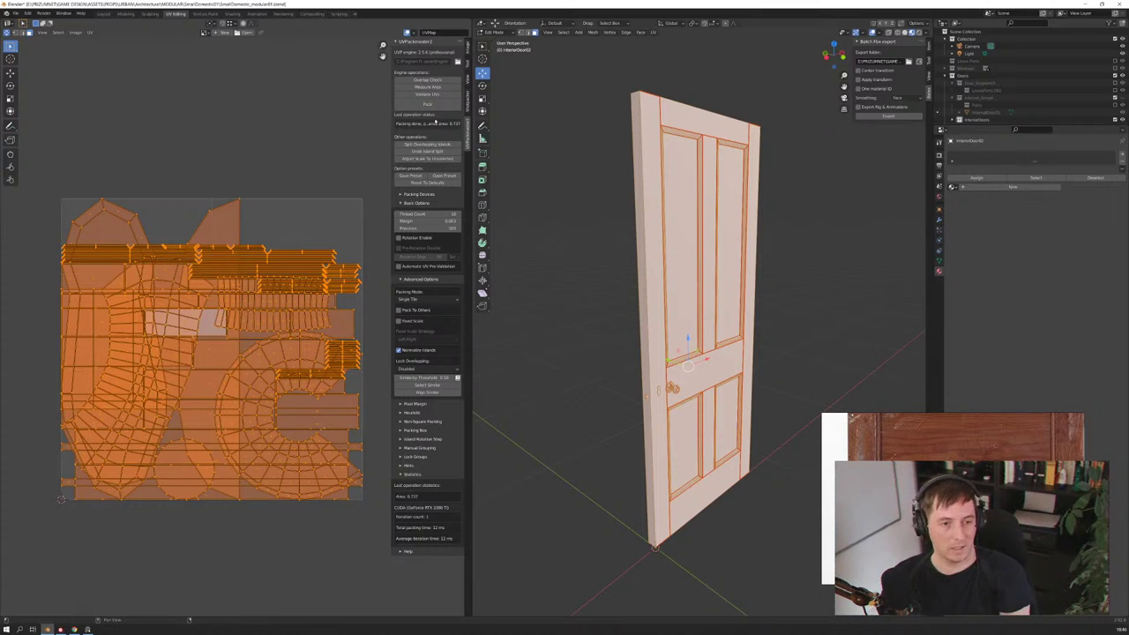
{"action": "left_click", "coordinate": [424, 108]}
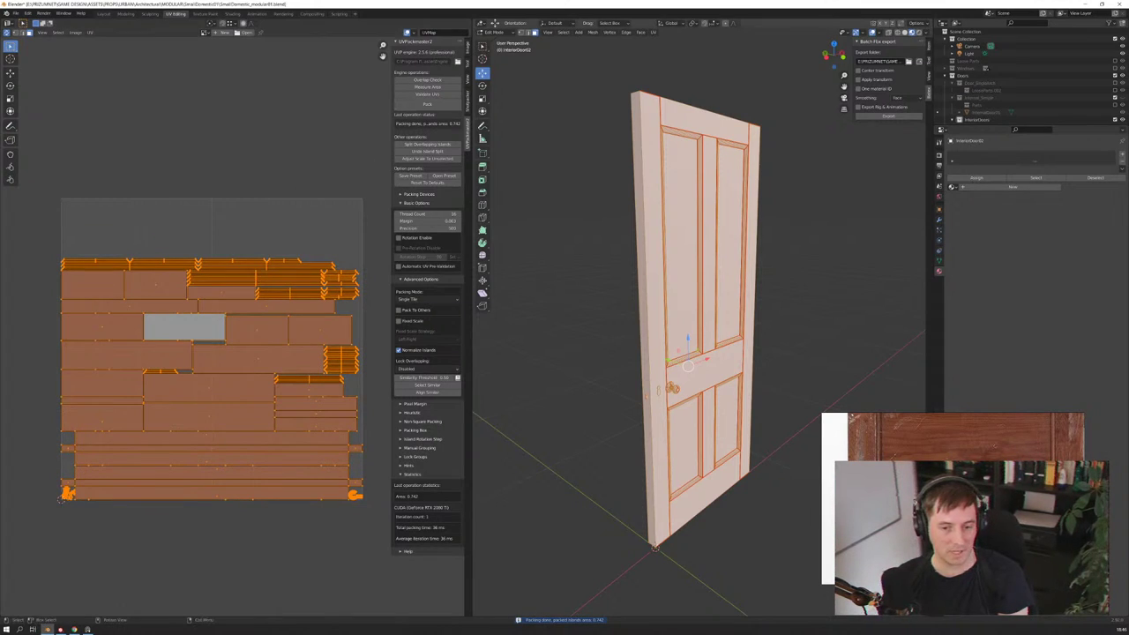
{"action": "scroll", "coordinate": [670, 335], "scroll_direction": "up", "scroll_amount": 3}
{"action": "scroll", "coordinate": [670, 335], "scroll_direction": "up", "scroll_amount": 2}
{"action": "middle_click_drag", "start_coordinate": [670, 336], "coordinate": [667, 335]}
{"action": "scroll", "coordinate": [667, 335], "scroll_direction": "up", "scroll_amount": 2}
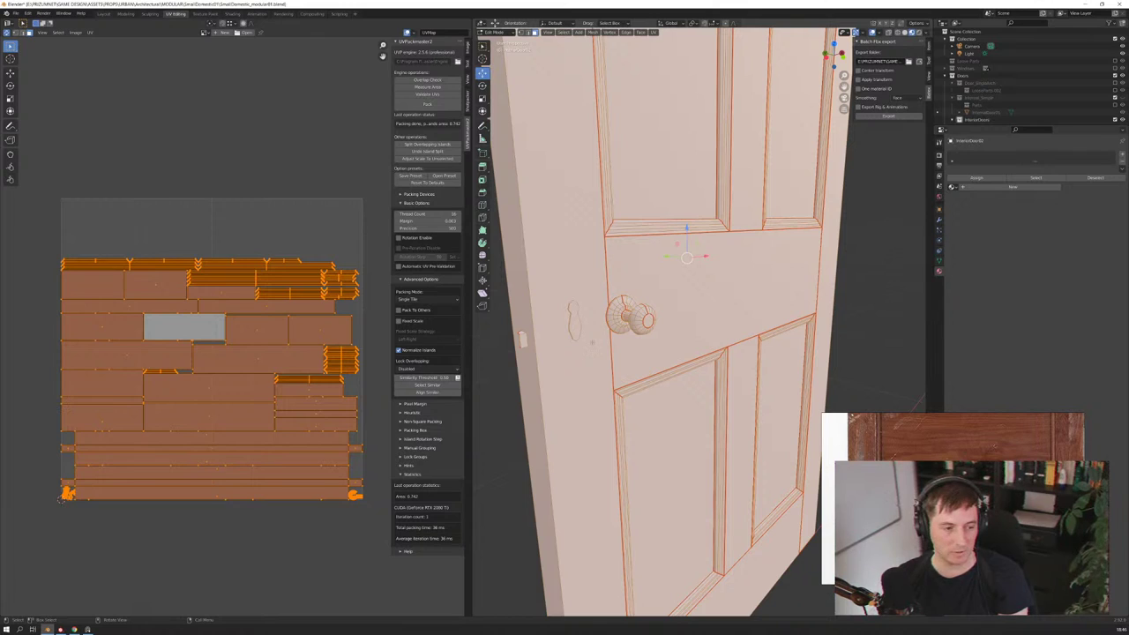
{"action": "key", "text": "a"}
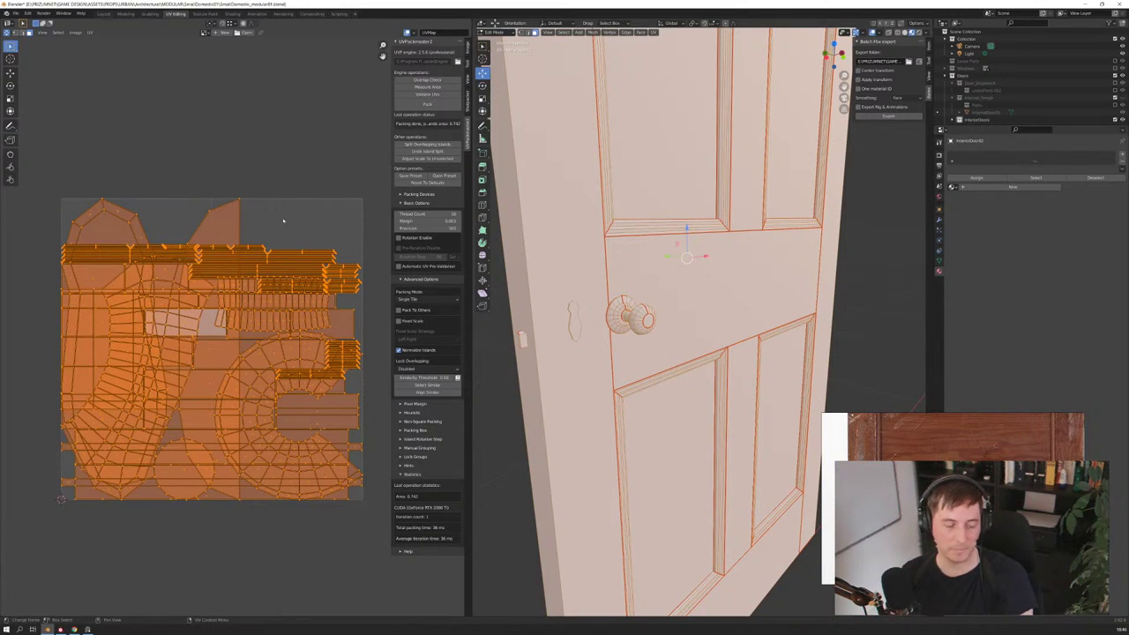
{"action": "scroll", "coordinate": [294, 249], "scroll_direction": "down", "scroll_amount": 1}
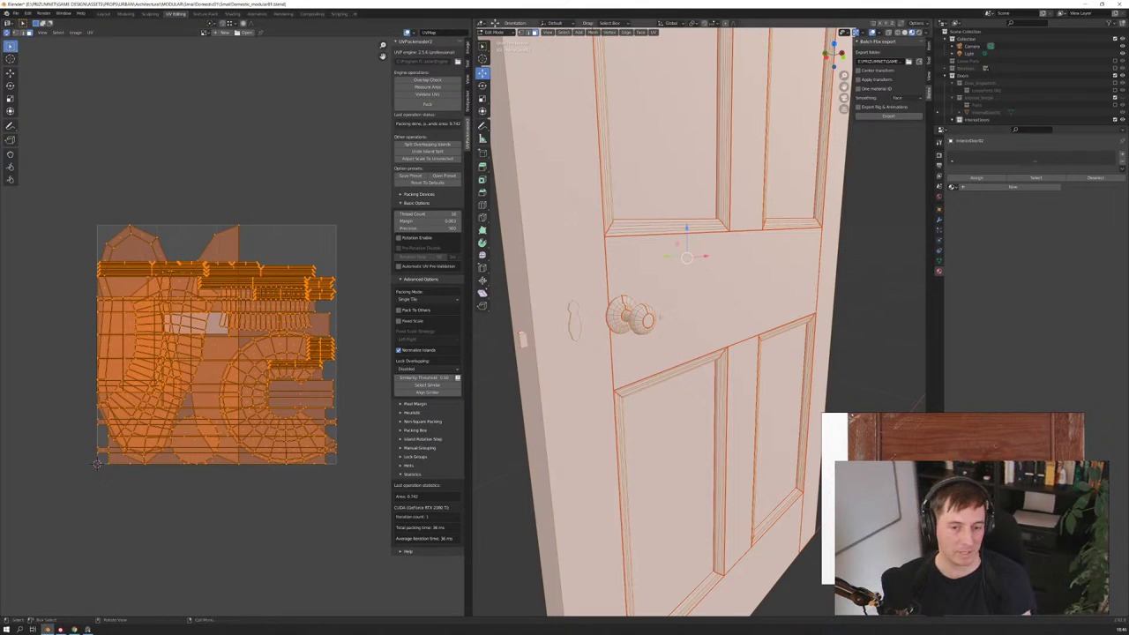
{"action": "middle_click_drag", "start_coordinate": [684, 265], "coordinate": [653, 321]}
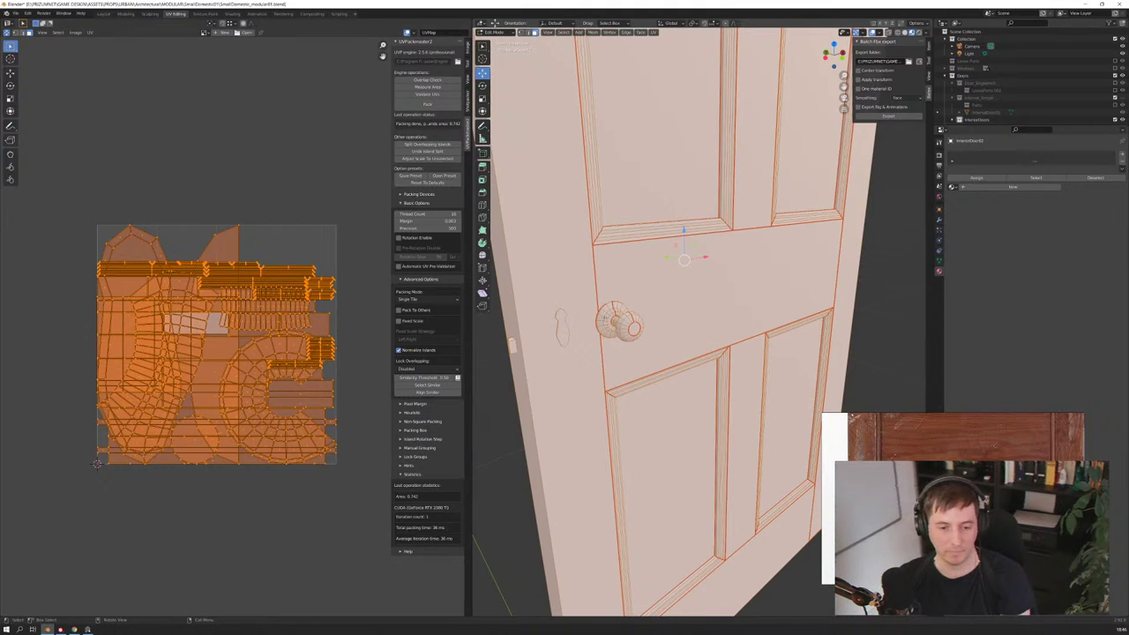
{"action": "key", "text": "Tab"}
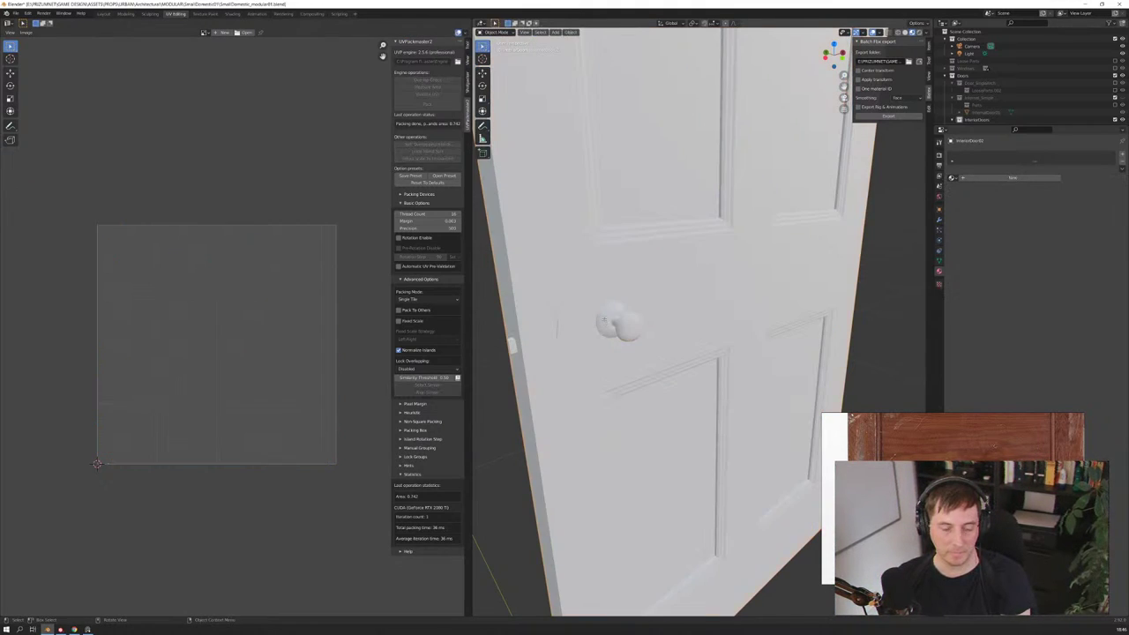
Scale down the doorknob UV islands and move them outside the UV square as a trial
{"action": "key", "text": "Tab"}
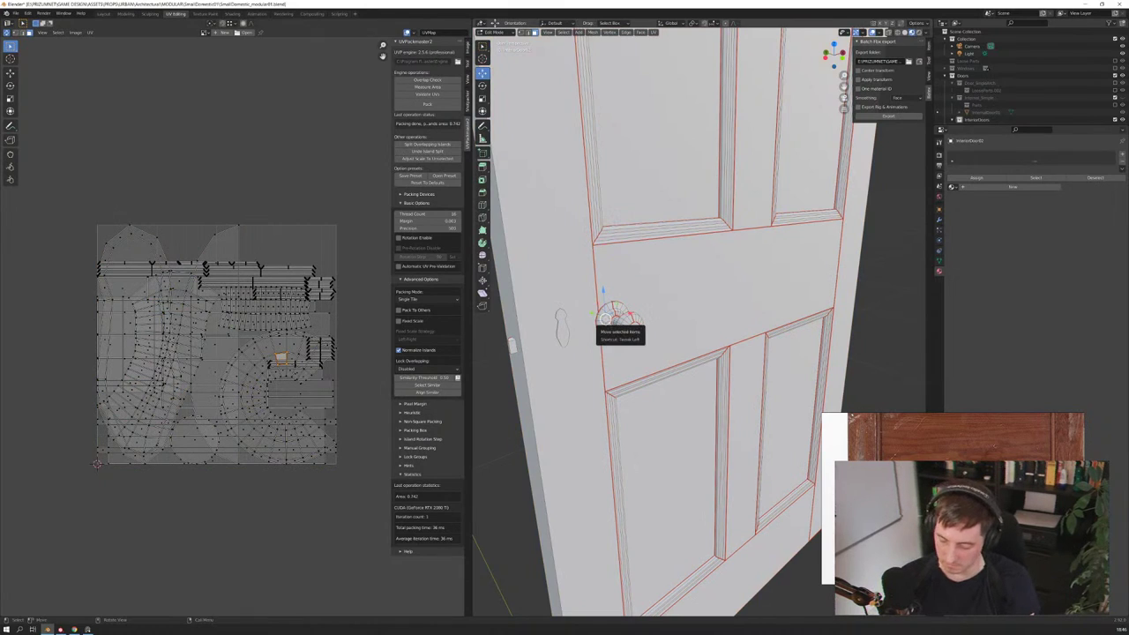
{"action": "key", "text": "ctrl+KP_Add"}
{"action": "key", "text": "ctrl+KP_Add"}
{"action": "key", "text": "ctrl+KP_Add"}
{"action": "key", "text": "ctrl+KP_Add"}
{"action": "key", "text": "ctrl+KP_Add"}
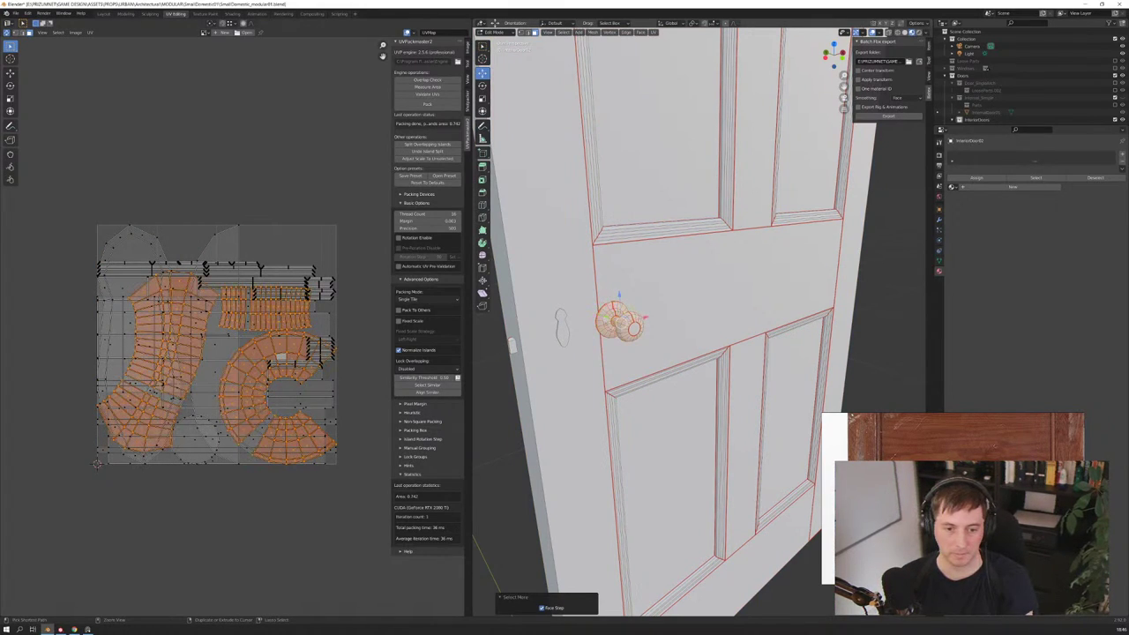
{"action": "key", "text": "ctrl+KP_Add"}
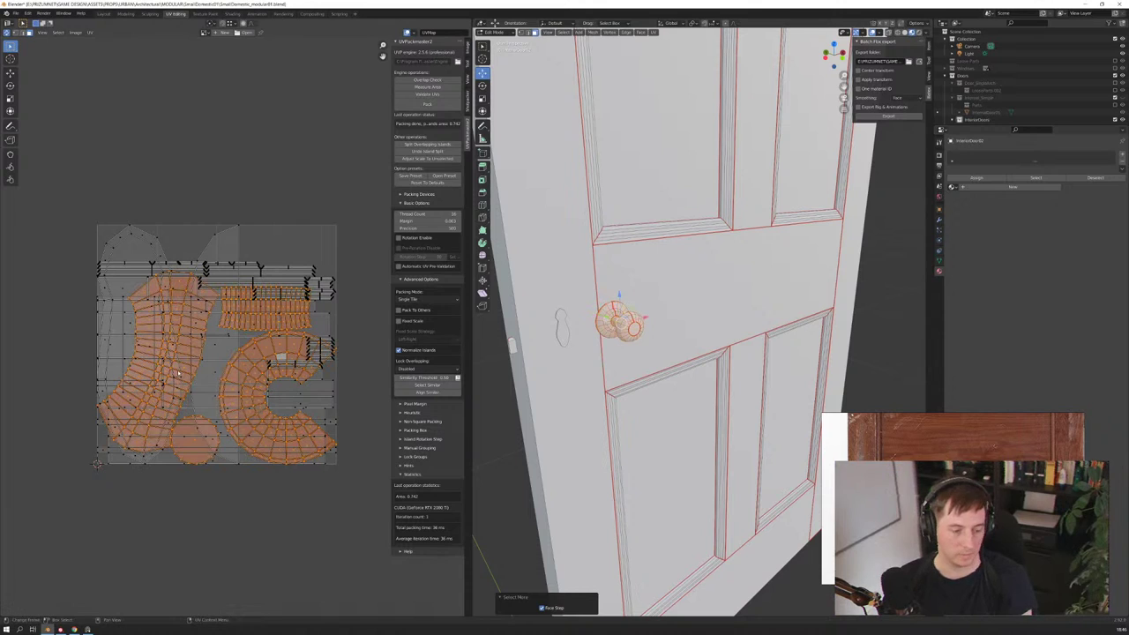
{"action": "key", "text": "s"}
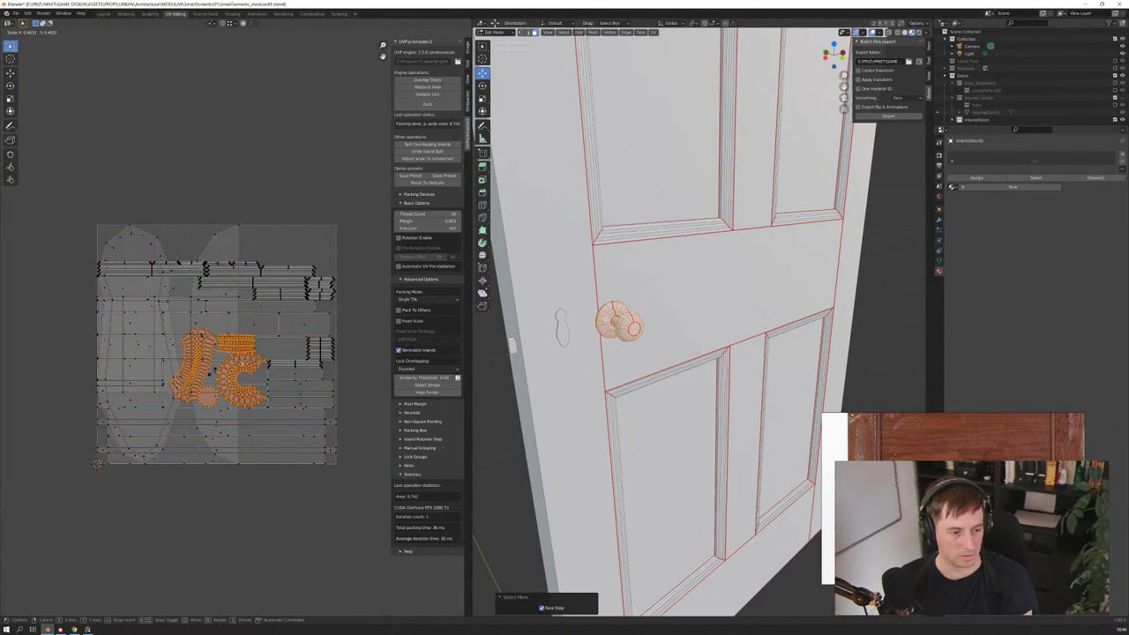
{"action": "key", "text": "Return"}
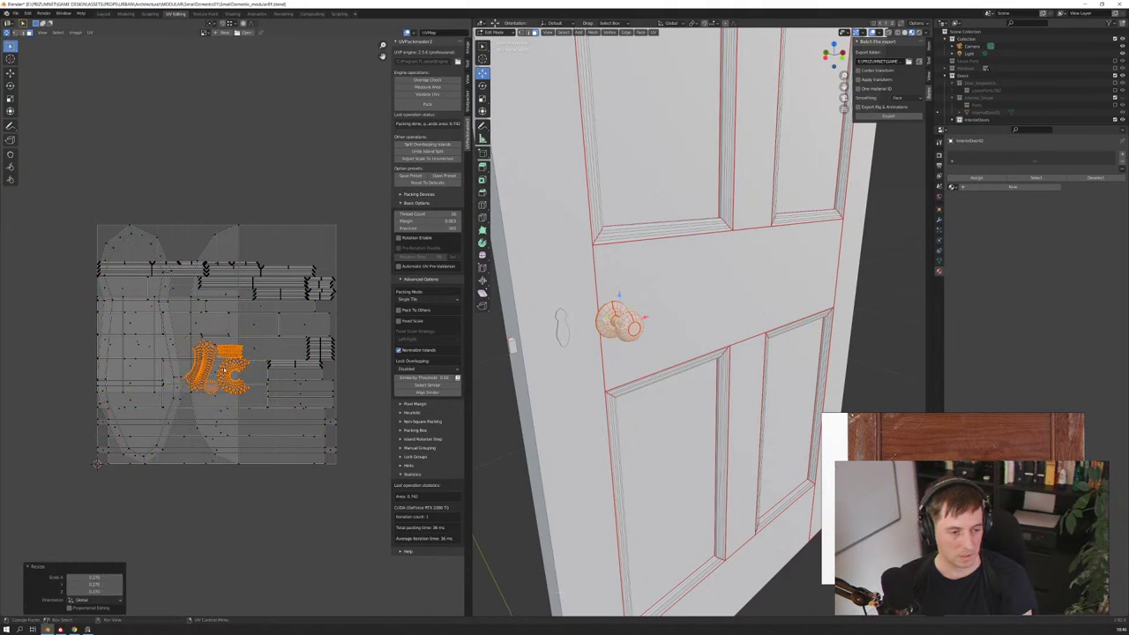
{"action": "key", "text": "g"}
{"action": "left_click", "coordinate": [242, 227]}
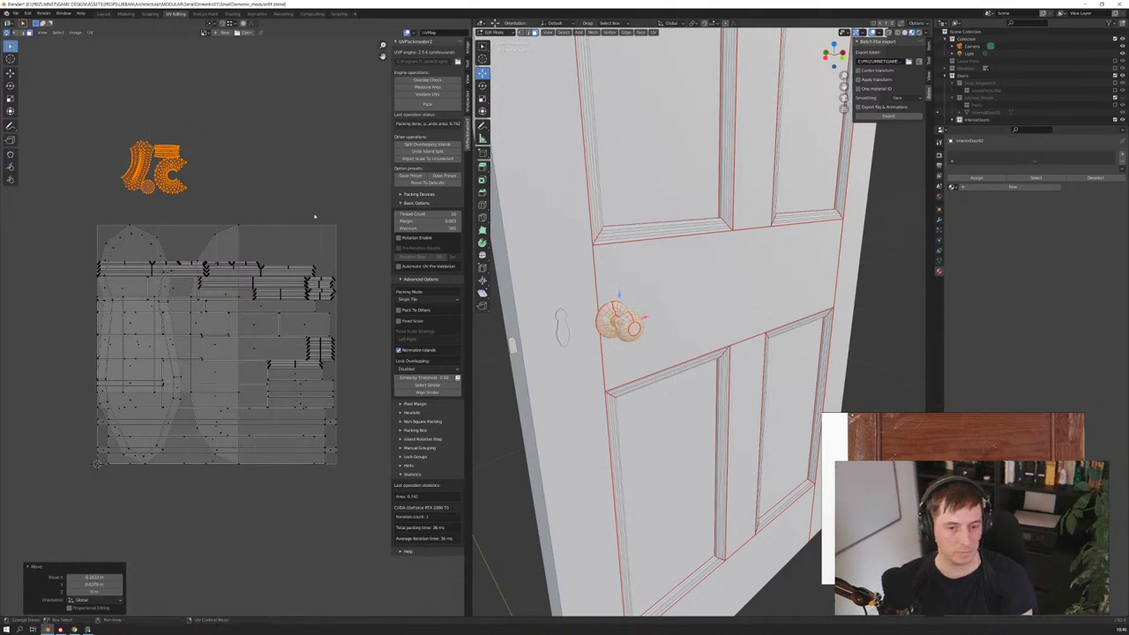
{"action": "key", "text": "Tab"}
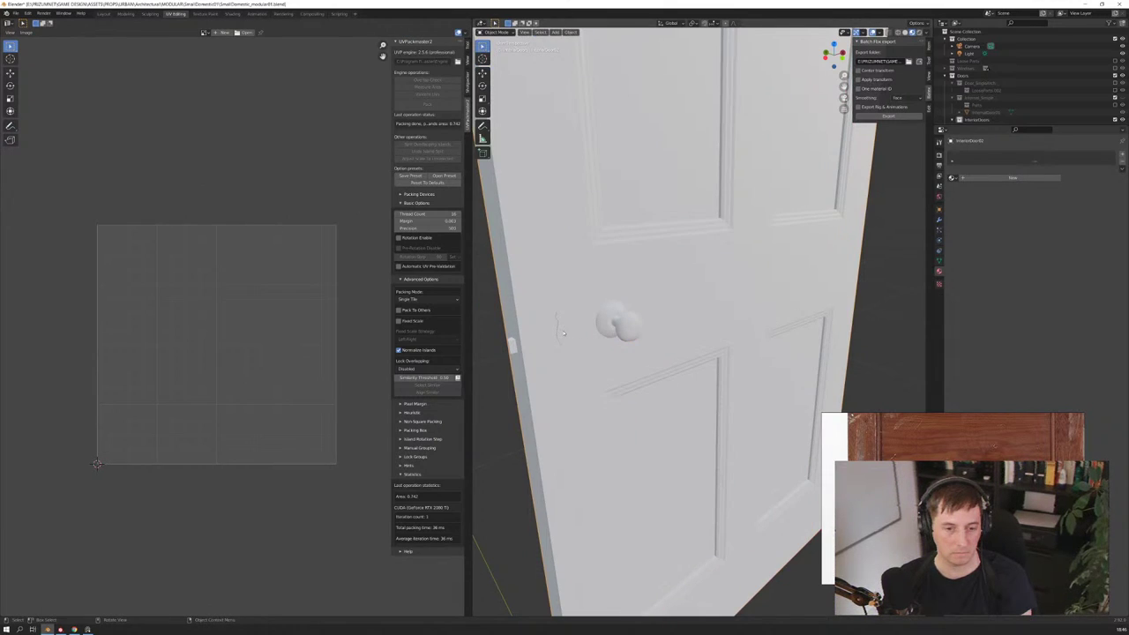
{"action": "middle_click_drag", "start_coordinate": [564, 333], "coordinate": [650, 327]}
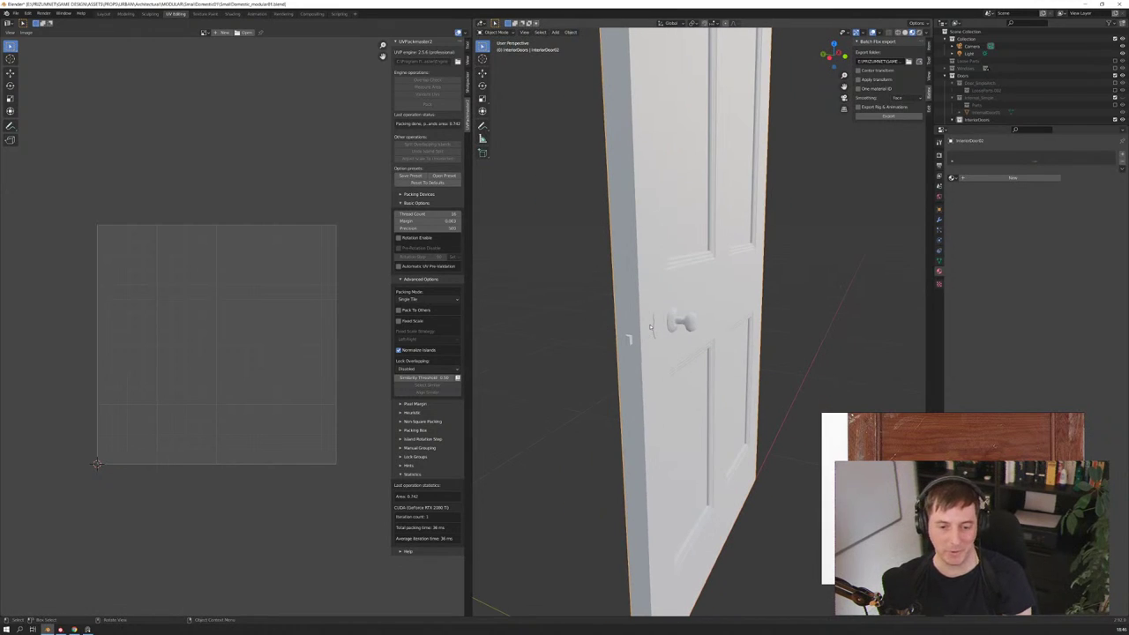
Revert the doorknob UV edits and enlarge the Outliner to list the door part objects
{"action": "key", "text": "Tab"}
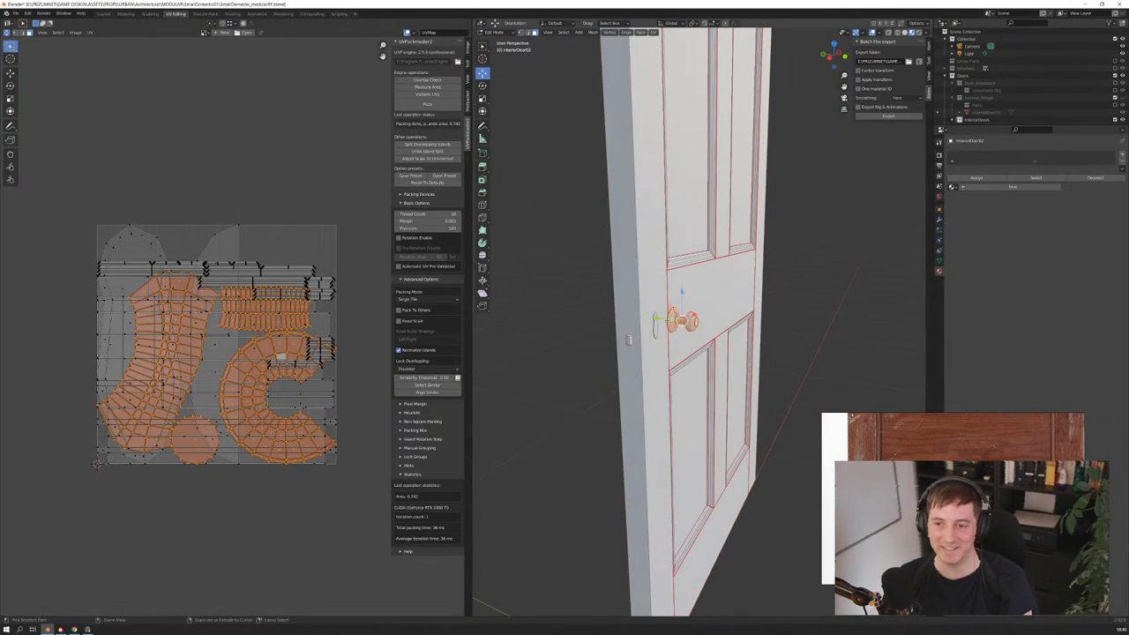
{"action": "key", "text": "shift+l"}
{"action": "key", "text": "shift+l"}
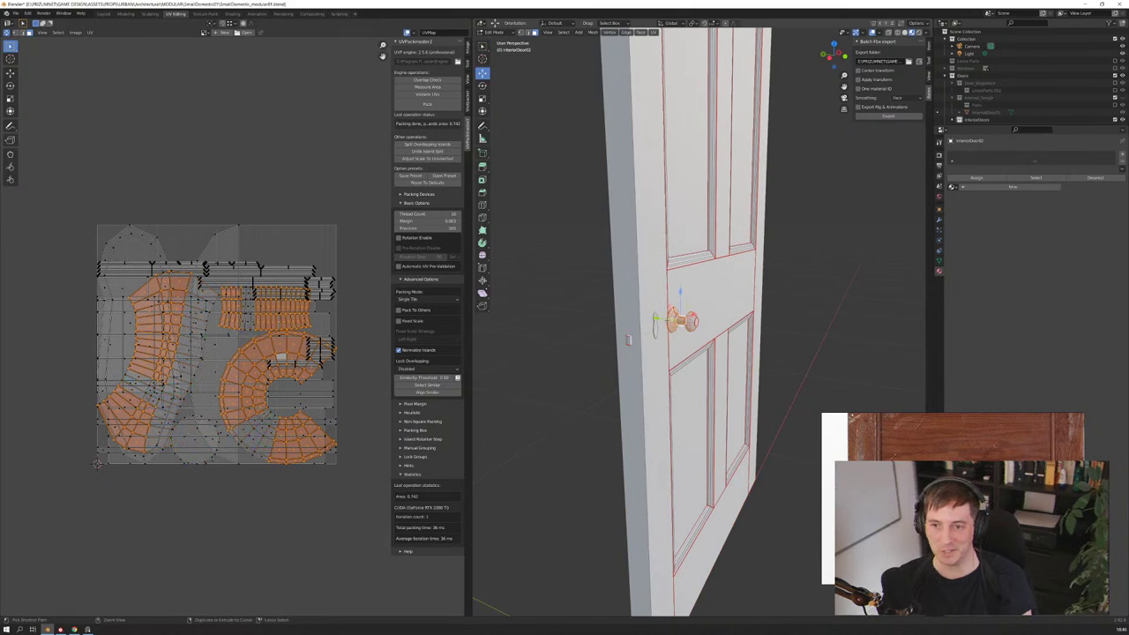
{"action": "key", "text": "shift+l"}
{"action": "key", "text": "shift+l"}
{"action": "key", "text": "shift+l"}
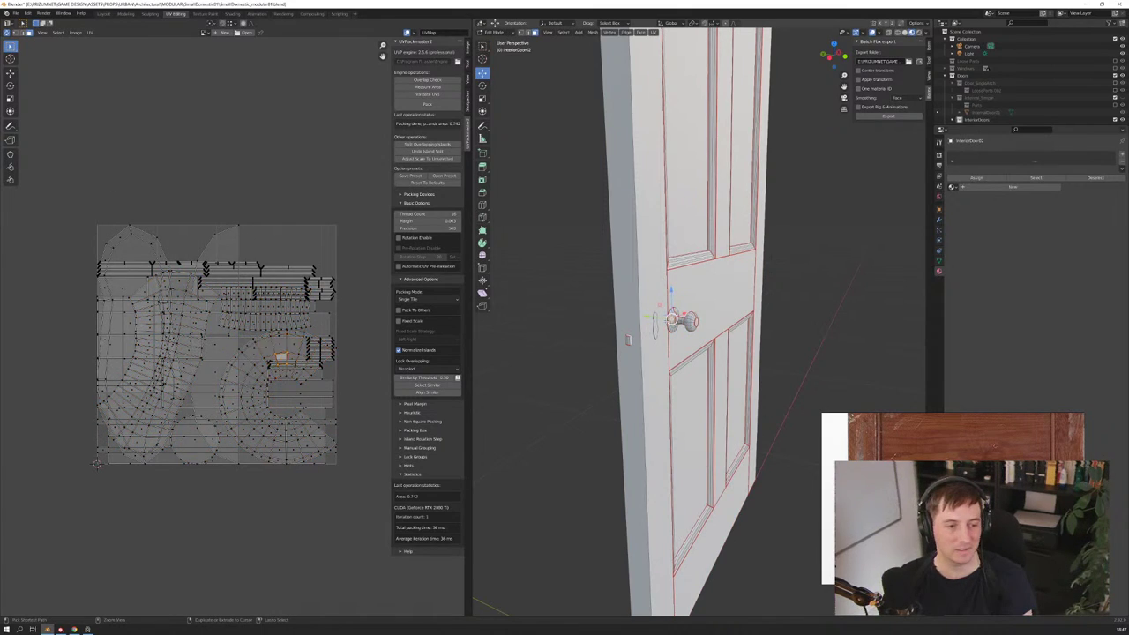
{"action": "key", "text": "a"}
{"action": "key", "text": "Tab"}
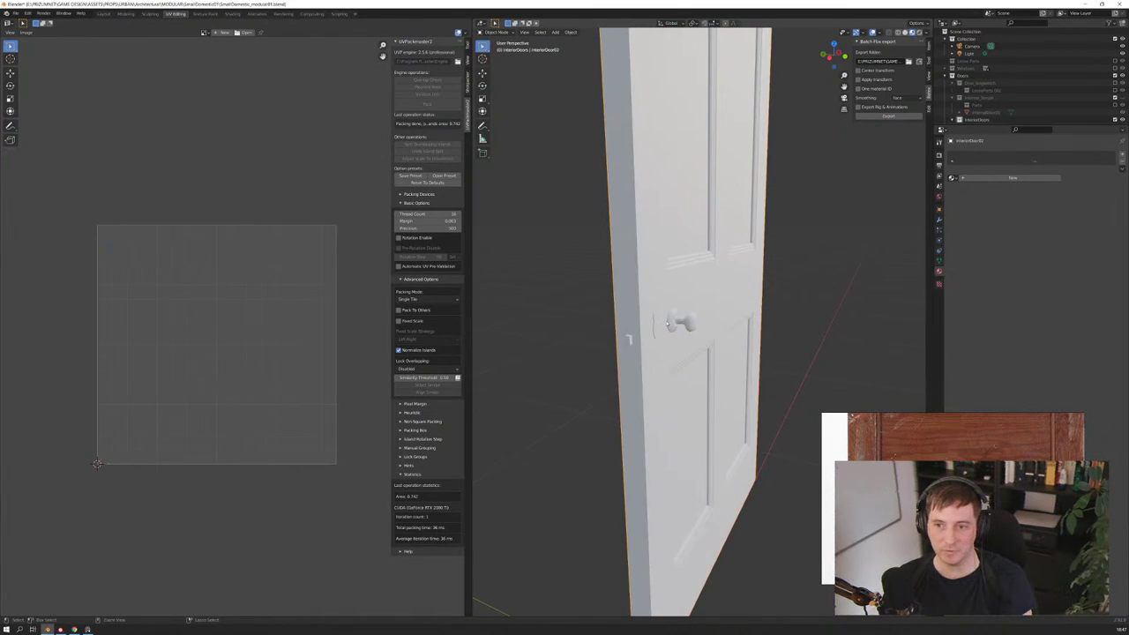
{"action": "key", "text": "Tab"}
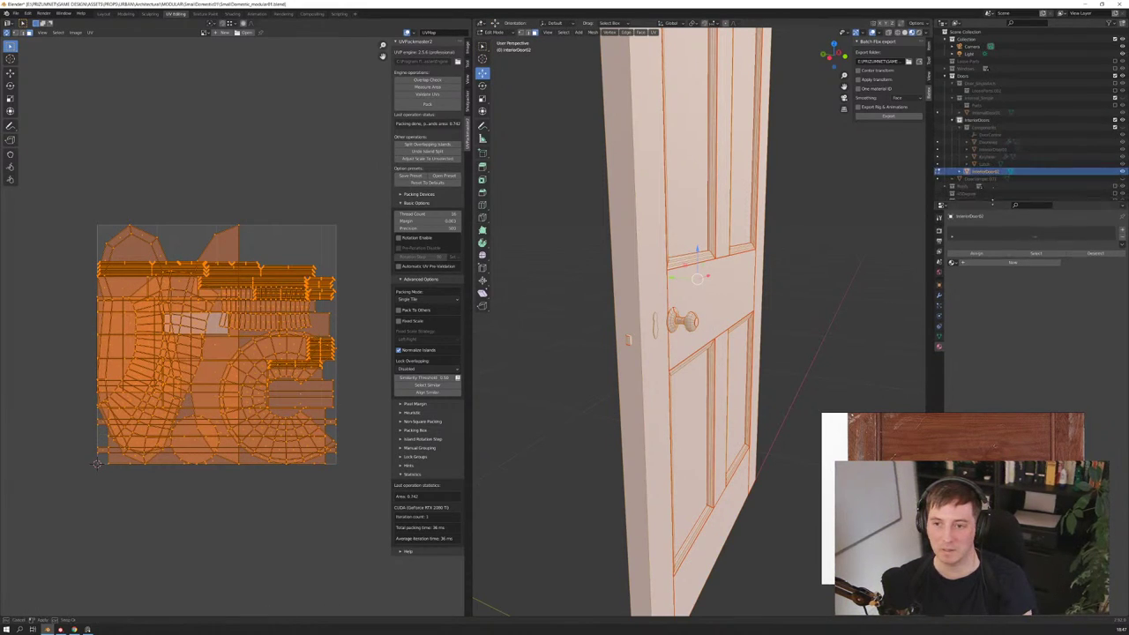
{"action": "left_click_drag", "start_coordinate": [999, 127], "coordinate": [999, 249]}
{"action": "key", "text": "Tab"}
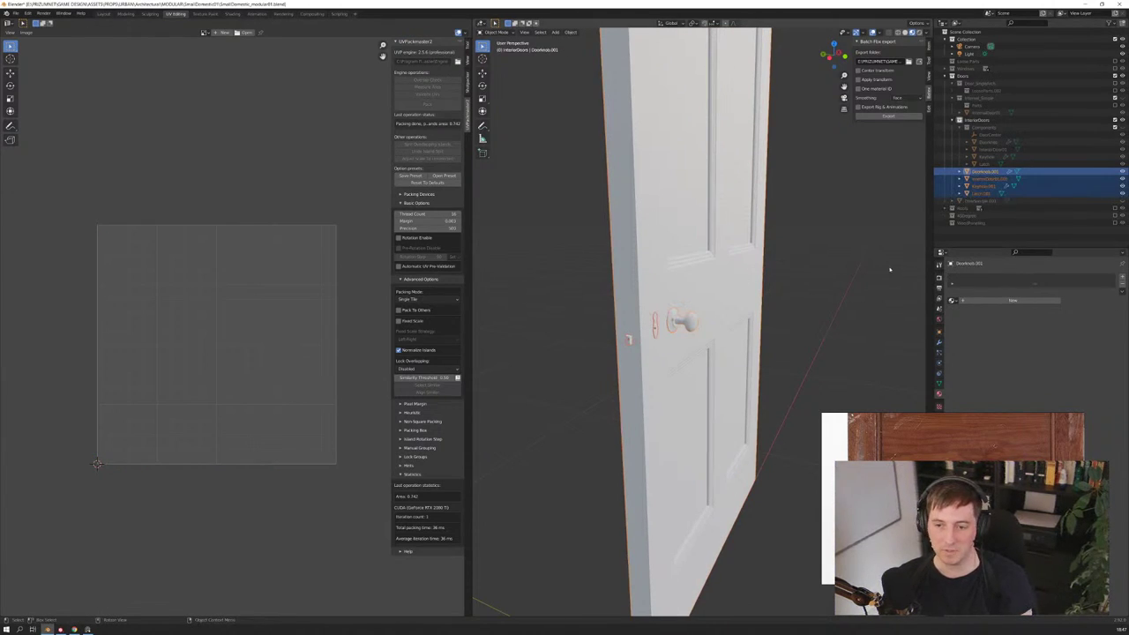
Delete the Mirror modifiers from Doorknob.001 and Keyhole.001
{"action": "left_click", "coordinate": [984, 171]}
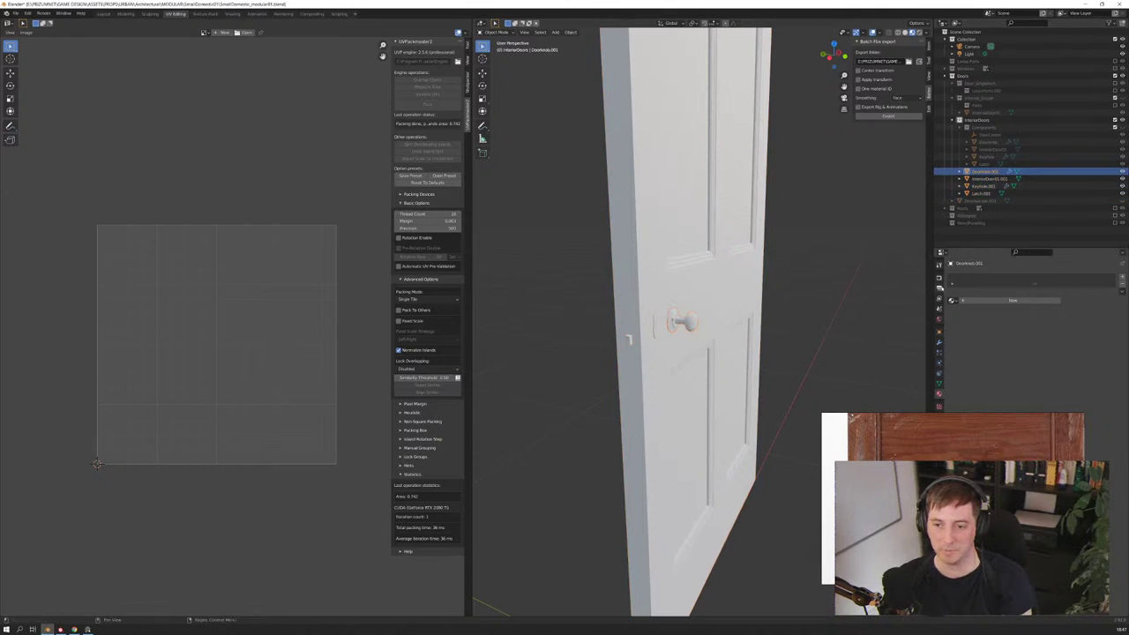
{"action": "left_click", "coordinate": [938, 341]}
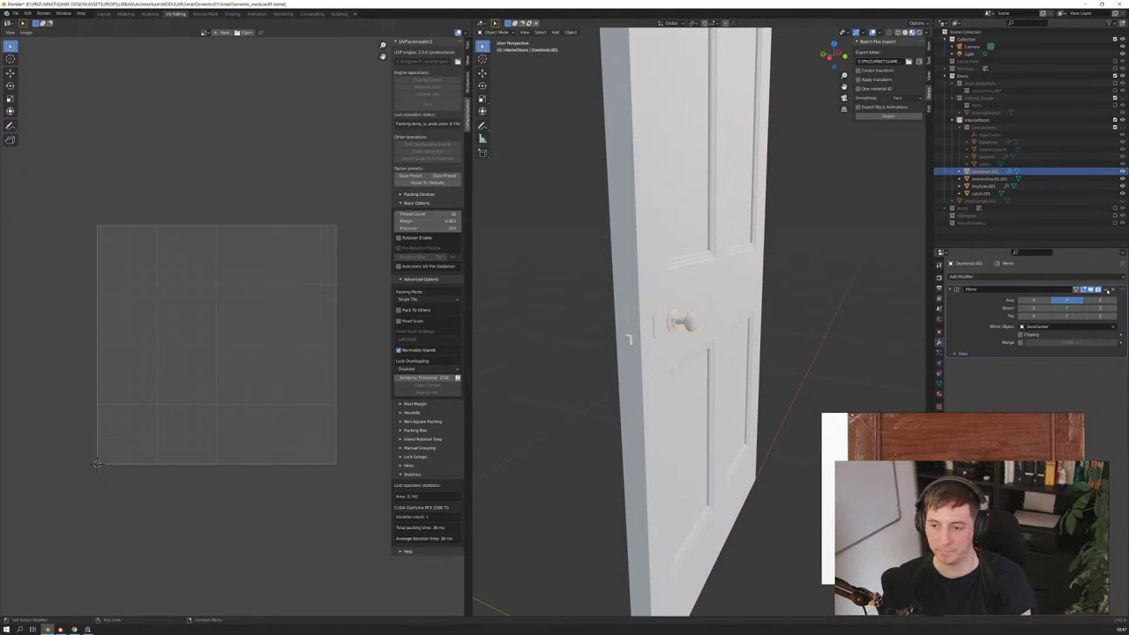
{"action": "left_click", "coordinate": [1111, 289]}
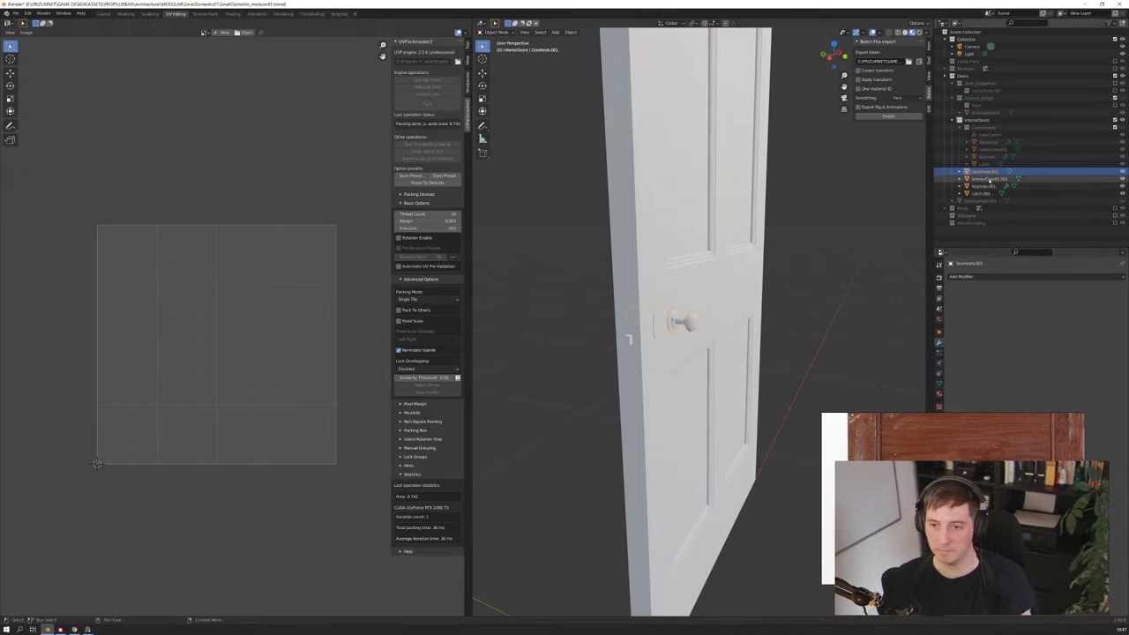
{"action": "left_click", "coordinate": [989, 179]}
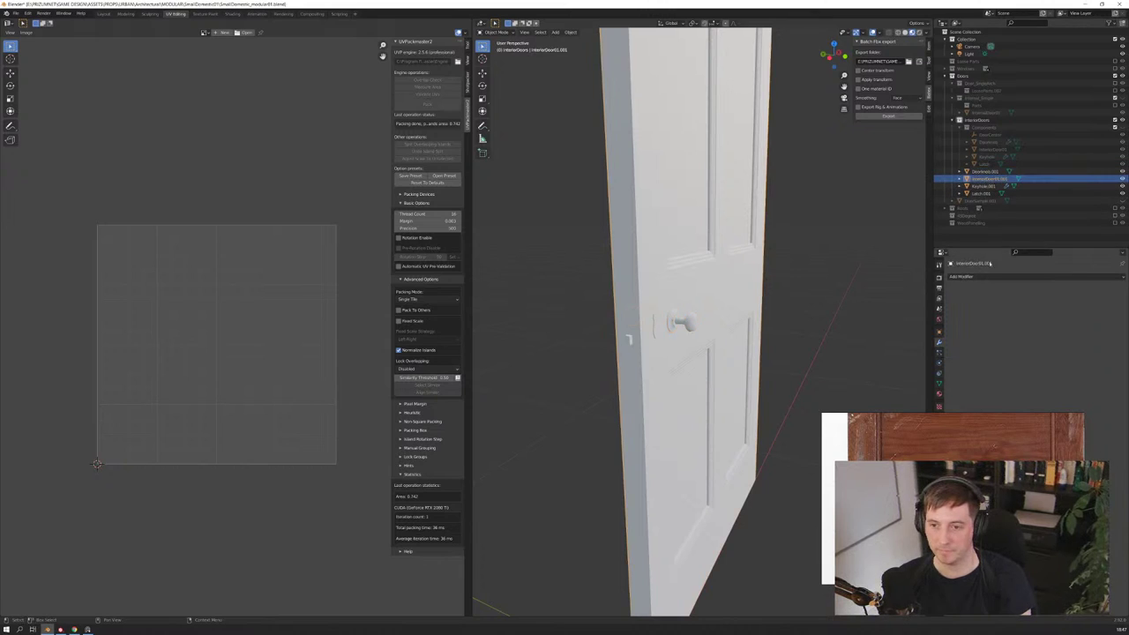
{"action": "left_click", "coordinate": [983, 186]}
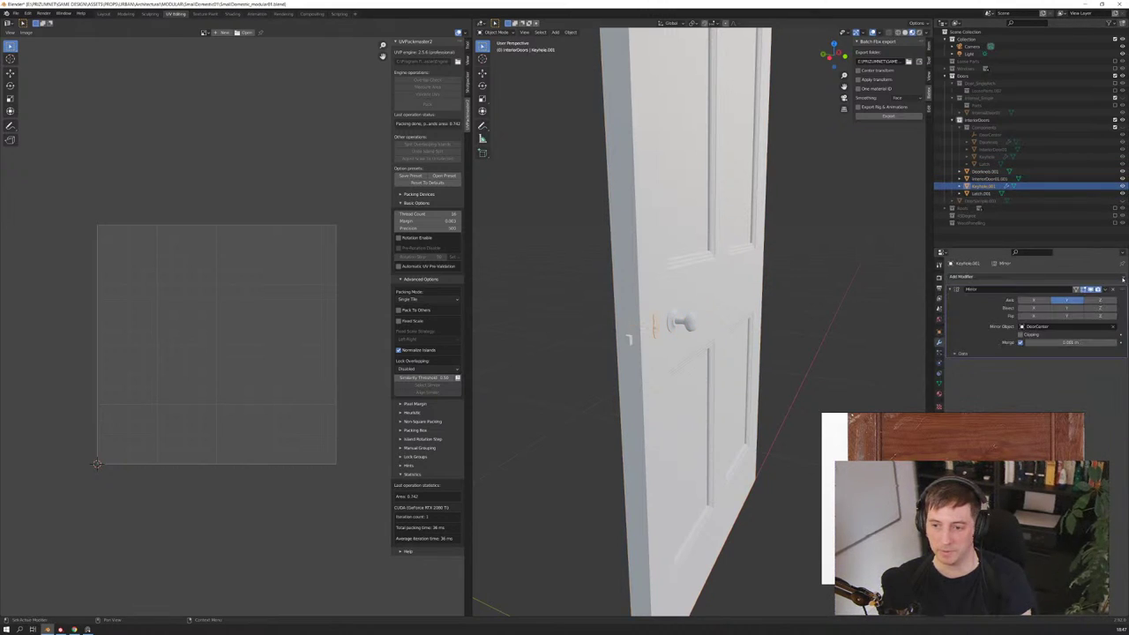
{"action": "left_click", "coordinate": [1104, 289]}
{"action": "left_click", "coordinate": [1071, 298]}
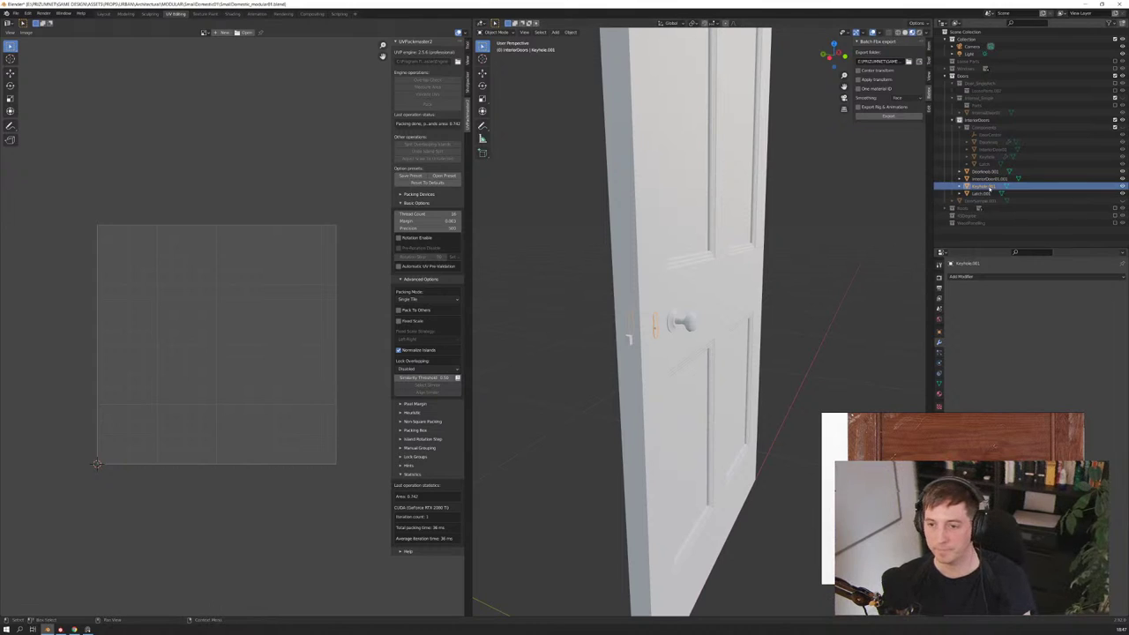
Inspect Latch.001 and the handles, then select all four door part objects
{"action": "left_click", "coordinate": [983, 194]}
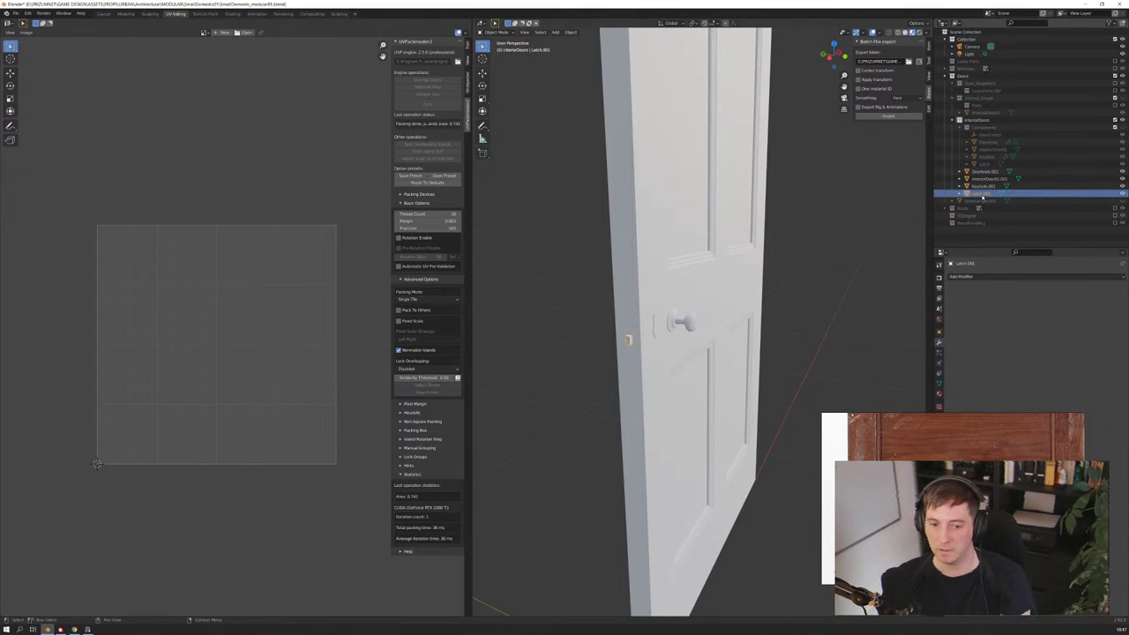
{"action": "key", "text": "KP_Decimal"}
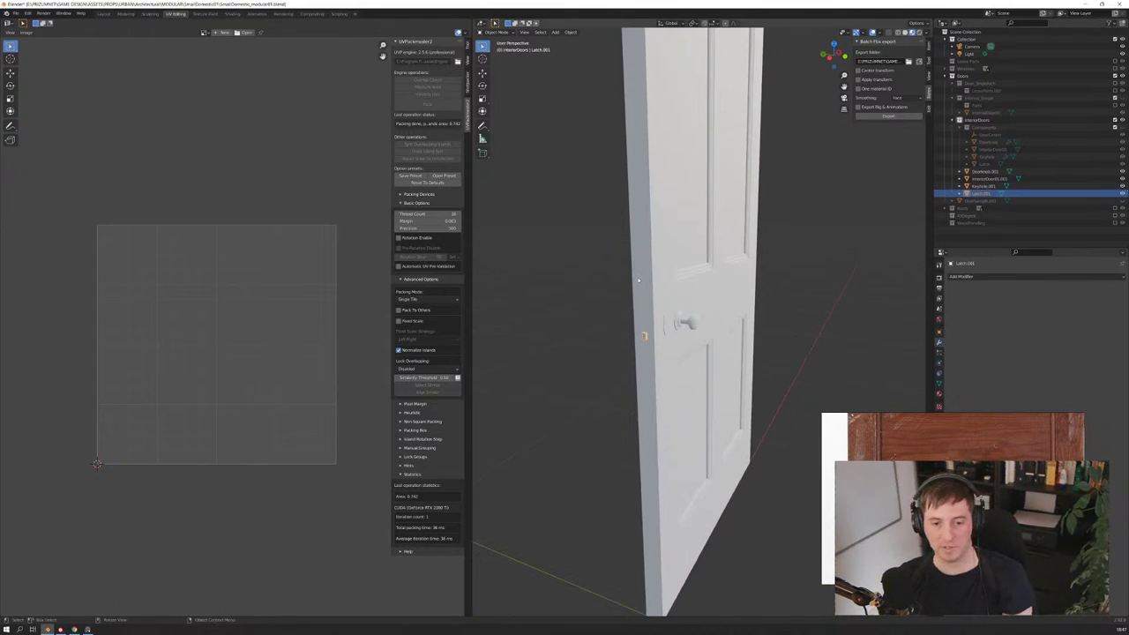
{"action": "mouse_move", "coordinate": [617, 283]}
{"action": "middle_mouse_down"}
{"action": "mouse_move", "coordinate": [721, 280]}
{"action": "mouse_move", "coordinate": [608, 276]}
{"action": "middle_mouse_up"}
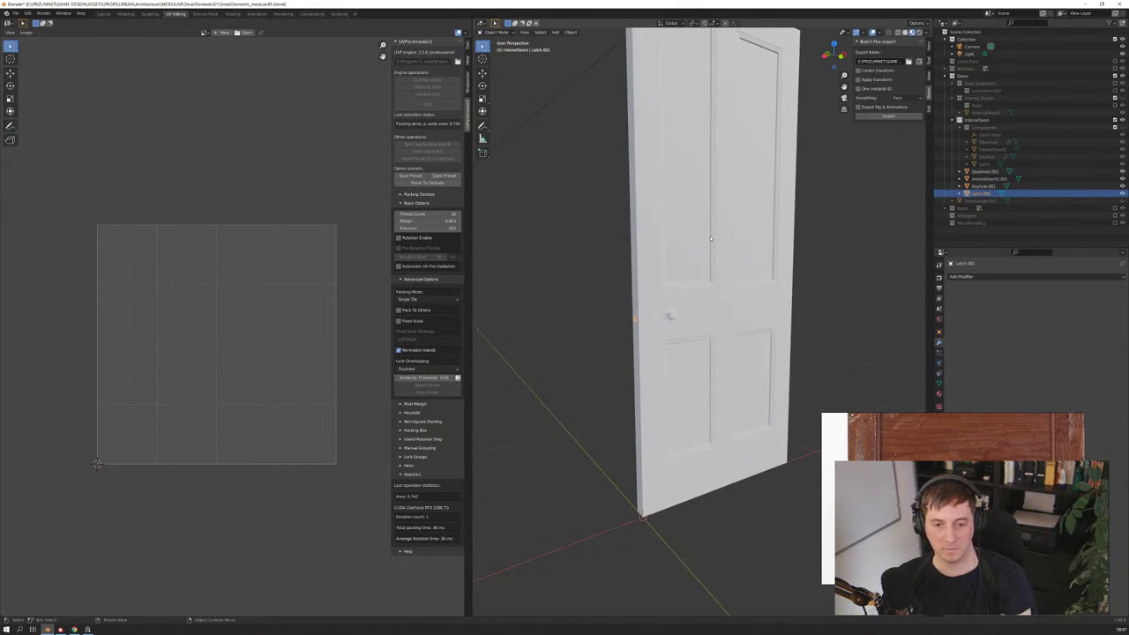
{"action": "middle_click_drag", "start_coordinate": [711, 238], "coordinate": [698, 286]}
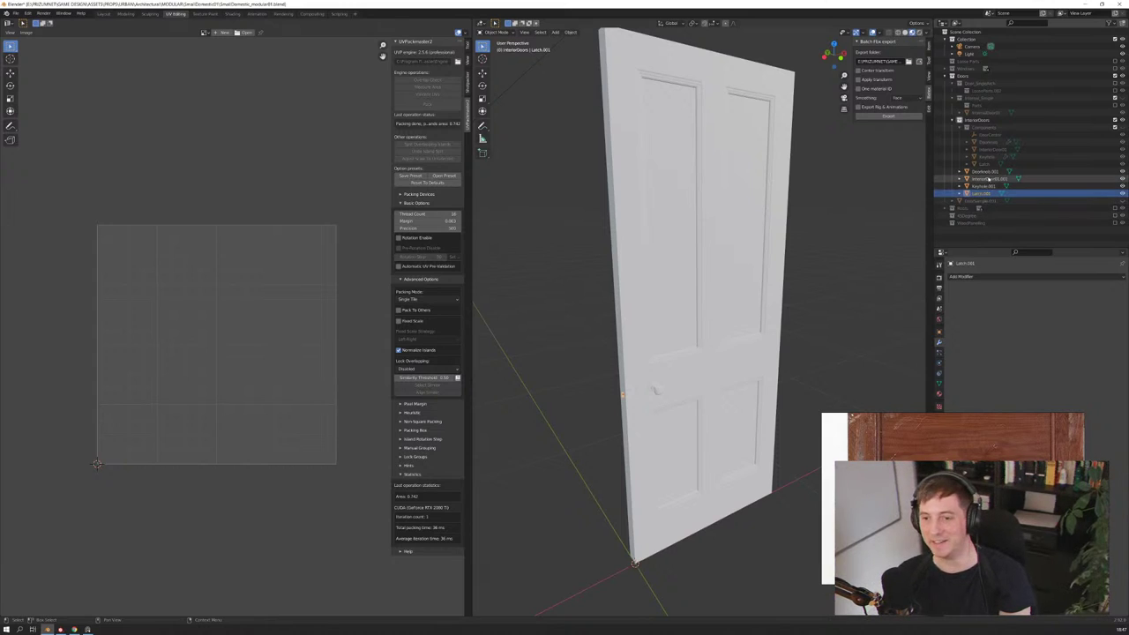
{"action": "left_click", "coordinate": [983, 171], "text": "shift"}
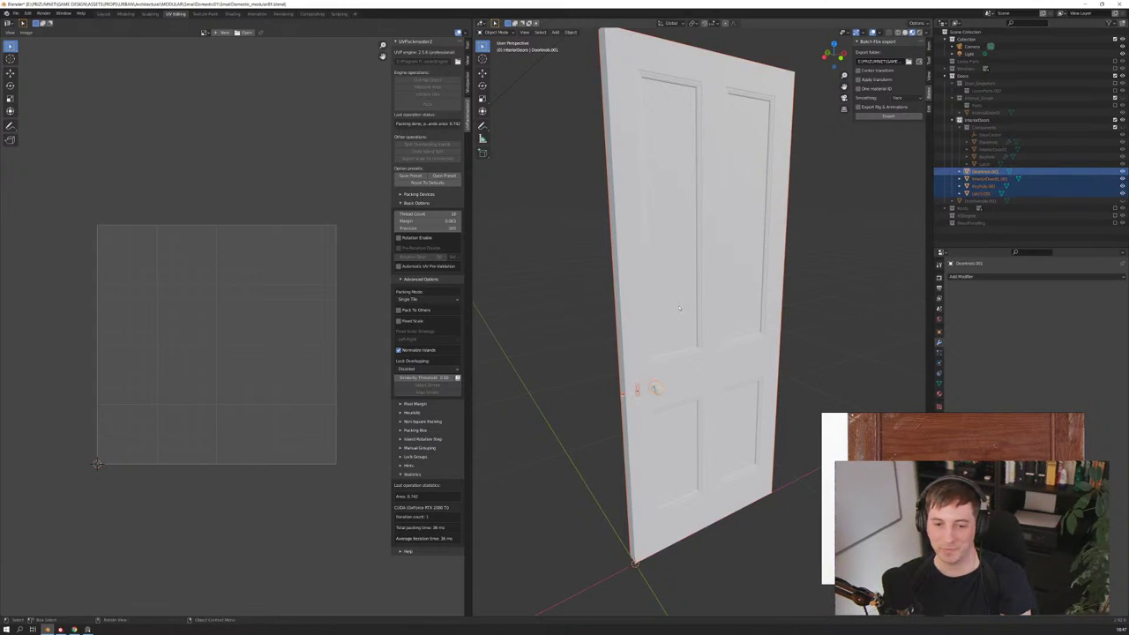
Join the four door part objects into one mesh and enter Edit Mode
{"action": "right_click", "coordinate": [679, 306]}
{"action": "left_click", "coordinate": [679, 306]}
{"action": "key", "text": "Tab"}
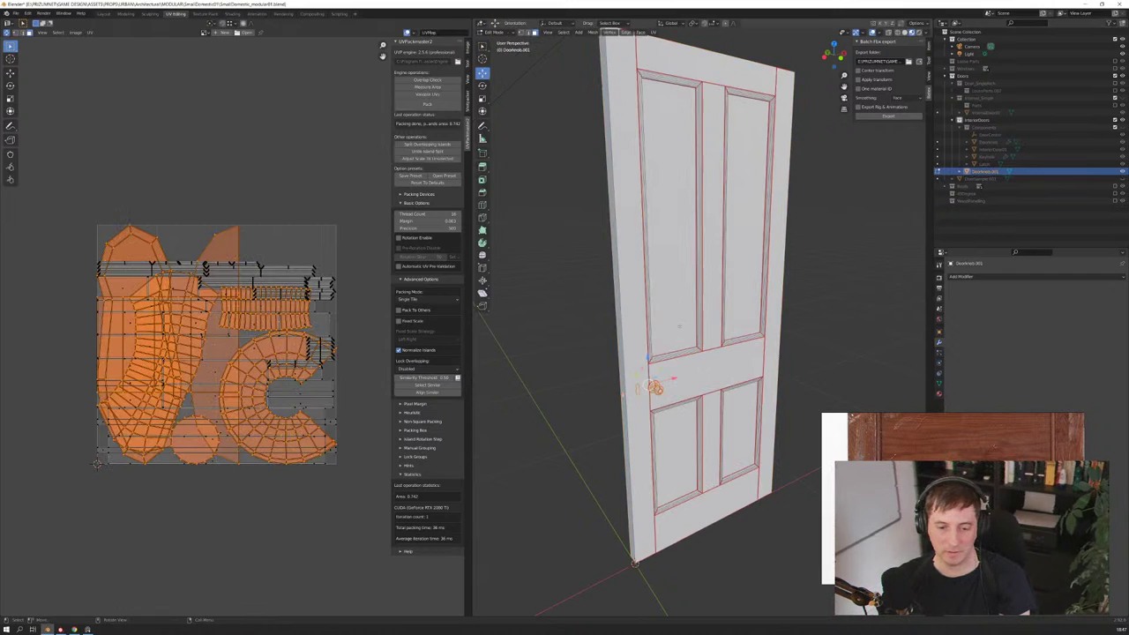
{"action": "scroll", "coordinate": [653, 388], "scroll_direction": "up", "scroll_amount": 2}
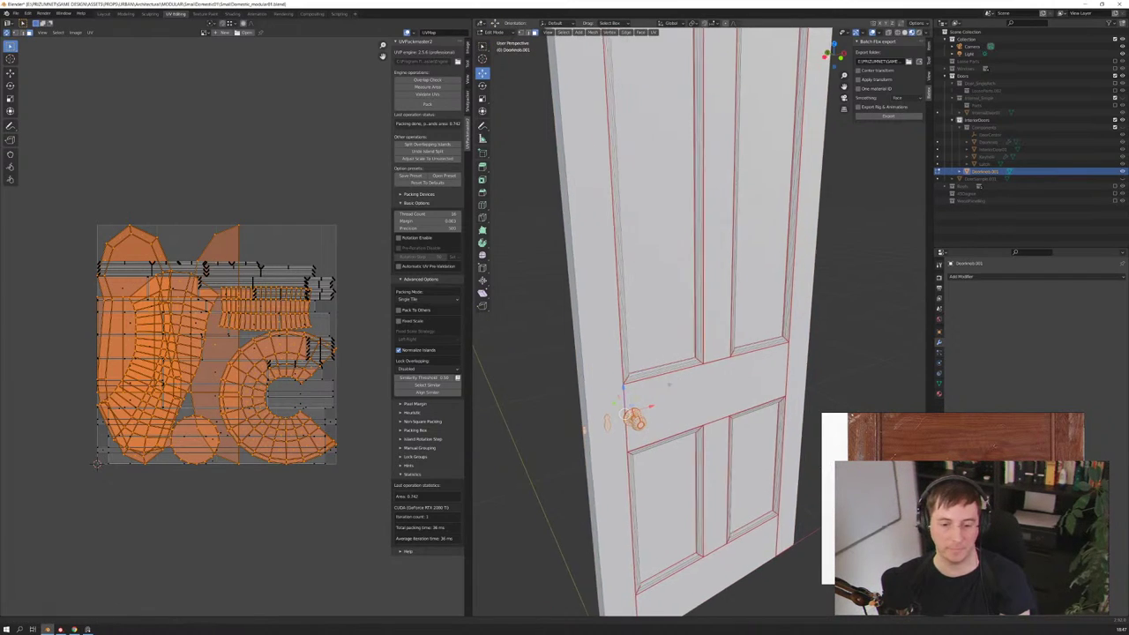
{"action": "scroll", "coordinate": [652, 388], "scroll_direction": "up", "scroll_amount": 2}
{"action": "scroll", "coordinate": [653, 388], "scroll_direction": "up", "scroll_amount": 2}
{"action": "scroll", "coordinate": [653, 388], "scroll_direction": "up", "scroll_amount": 2}
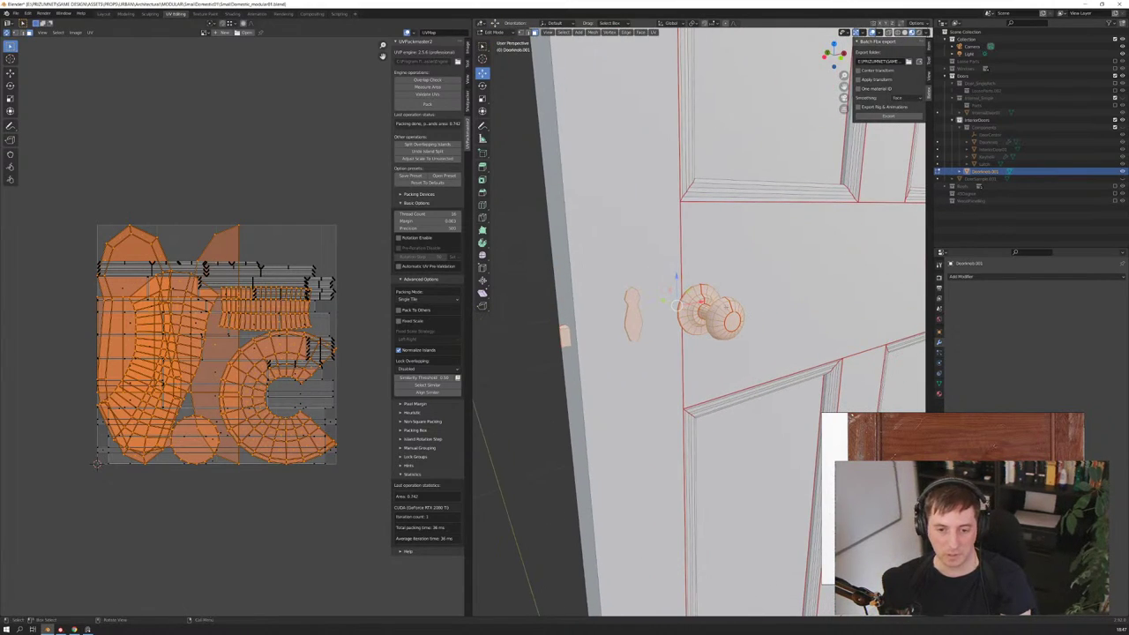
Select all faces of the front and back doorknobs by growing from one knob face
{"action": "left_click", "coordinate": [725, 280]}
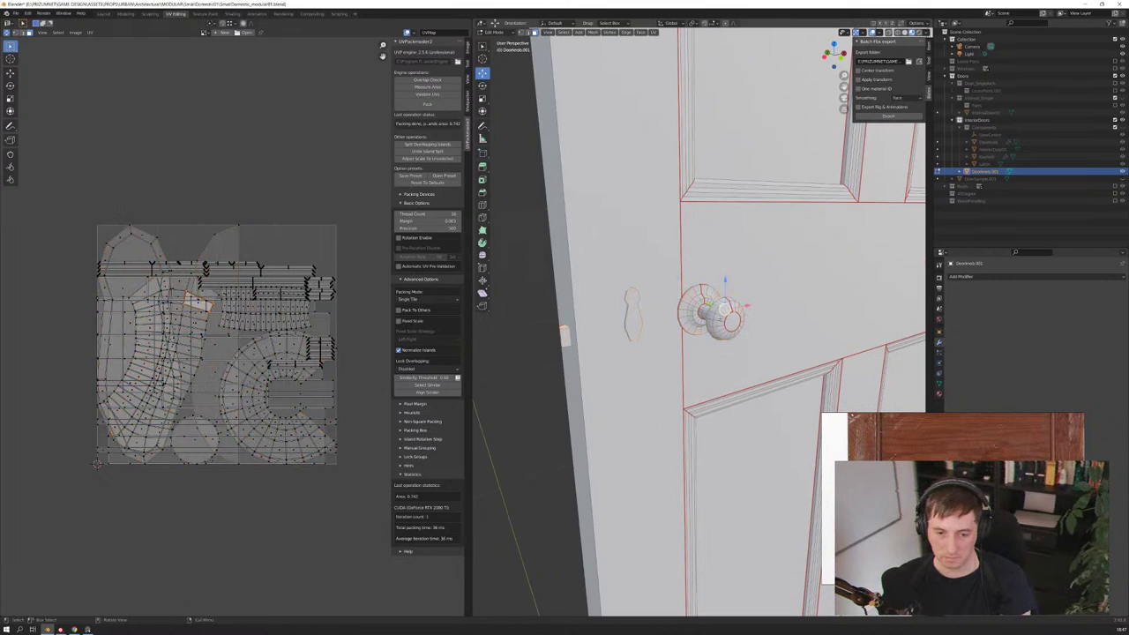
{"action": "key", "text": "Tab"}
{"action": "key", "text": "Tab"}
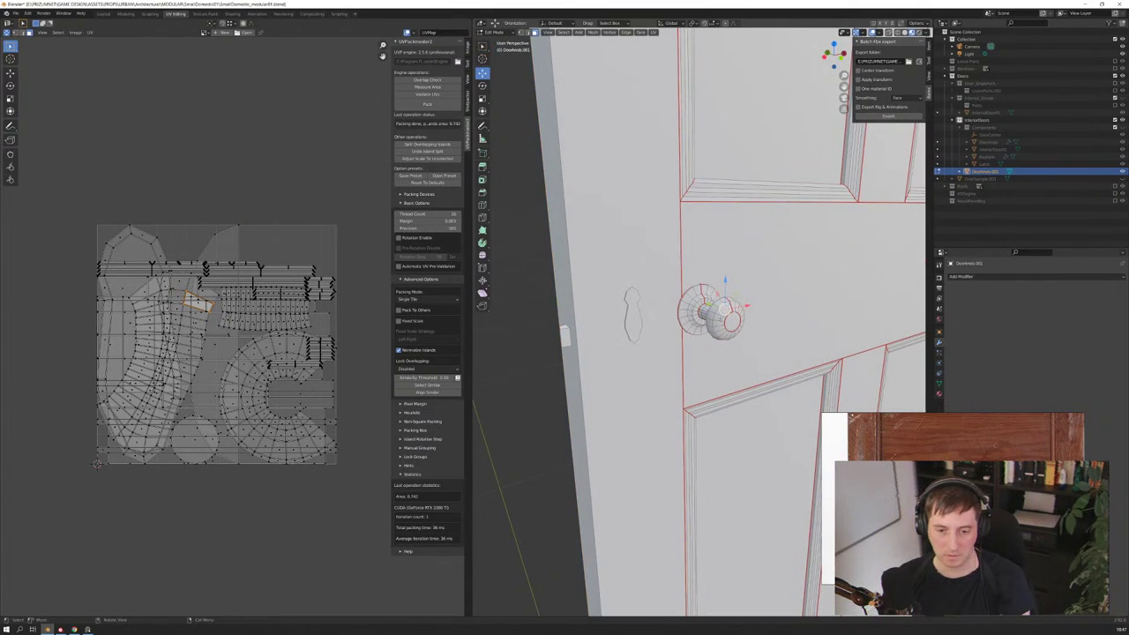
{"action": "key", "text": "ctrl+KP_Add"}
{"action": "key", "text": "ctrl+KP_Add"}
{"action": "key", "text": "ctrl+KP_Add"}
{"action": "key", "text": "ctrl+KP_Add"}
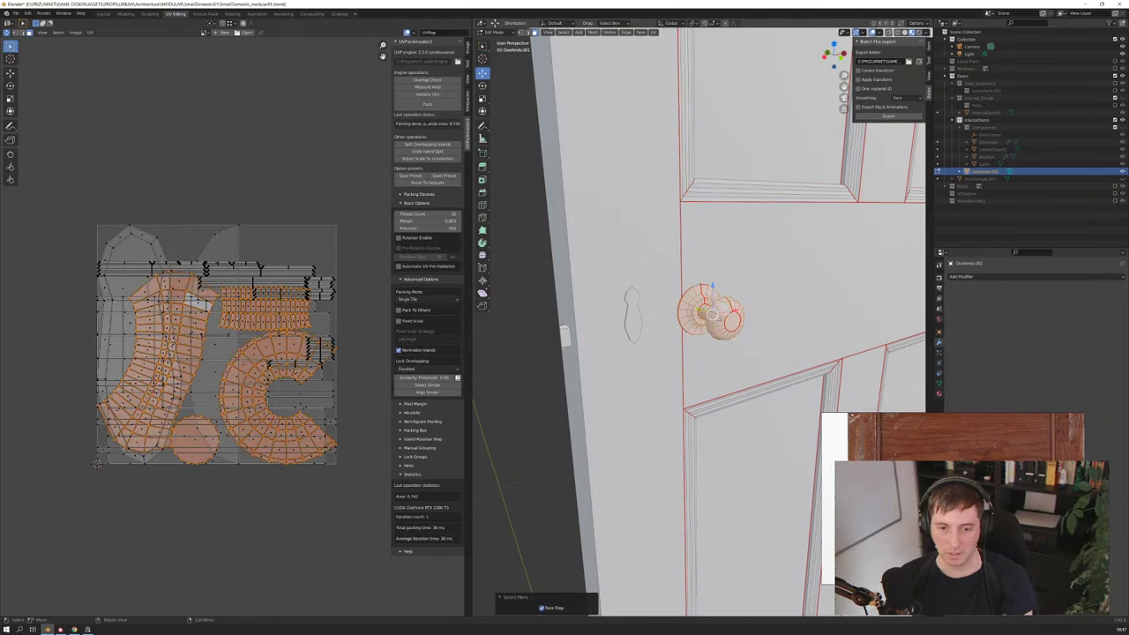
{"action": "key", "text": "ctrl+KP_Add"}
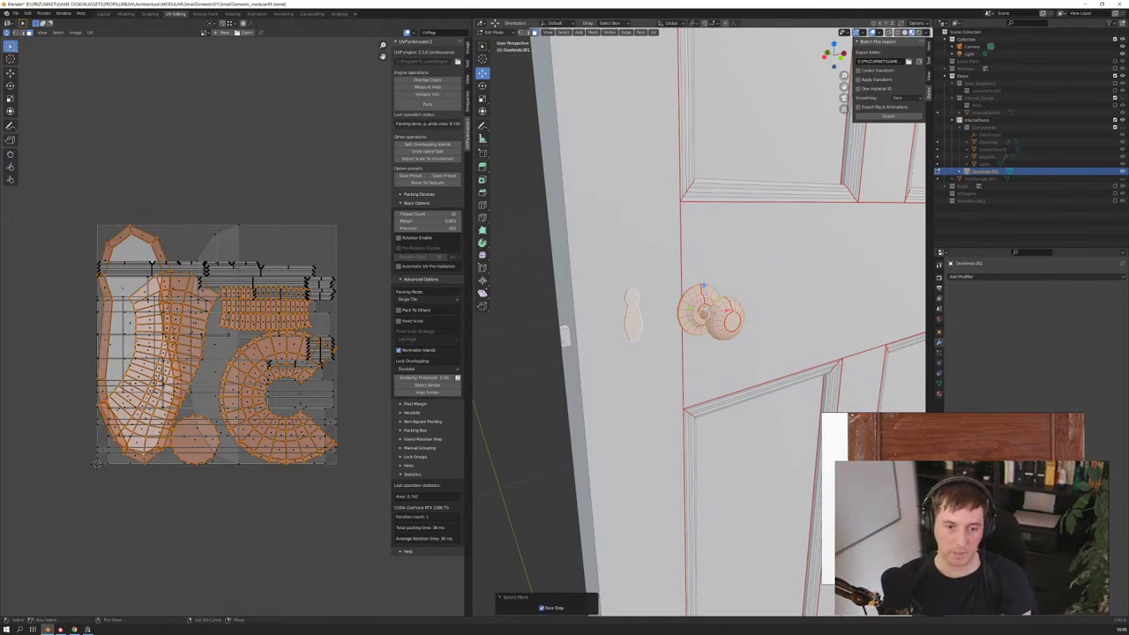
{"action": "mouse_move", "coordinate": [706, 339]}
{"action": "middle_mouse_down"}
{"action": "mouse_move", "coordinate": [596, 339]}
{"action": "mouse_move", "coordinate": [682, 334]}
{"action": "middle_mouse_up"}
{"action": "key", "text": "l"}
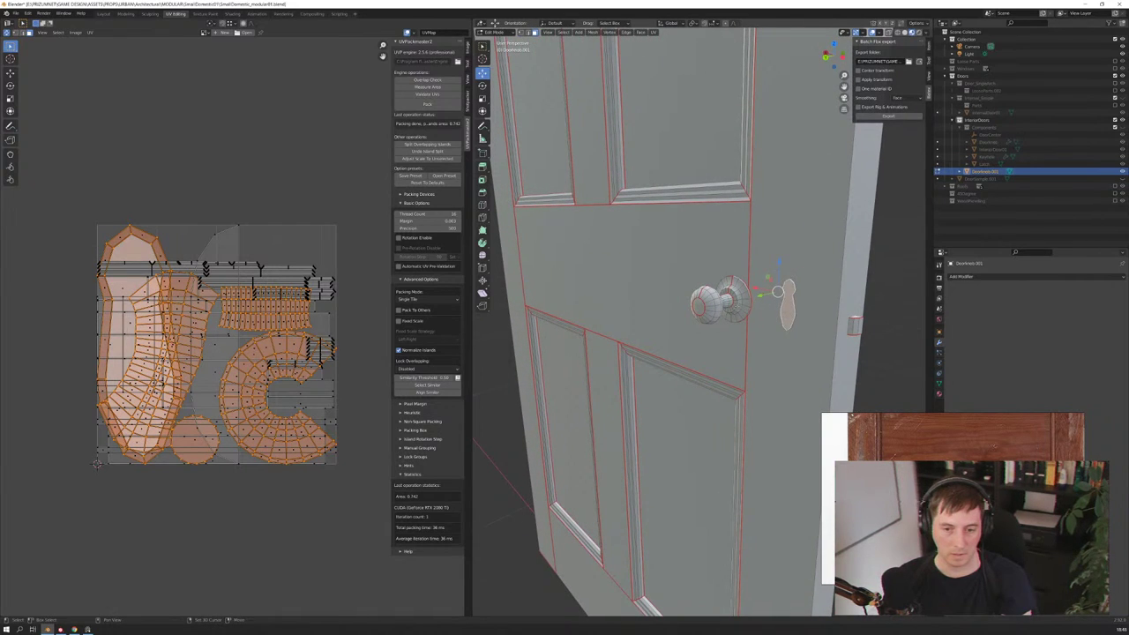
{"action": "key", "text": "ctrl+KP_Add"}
{"action": "key", "text": "ctrl+KP_Add"}
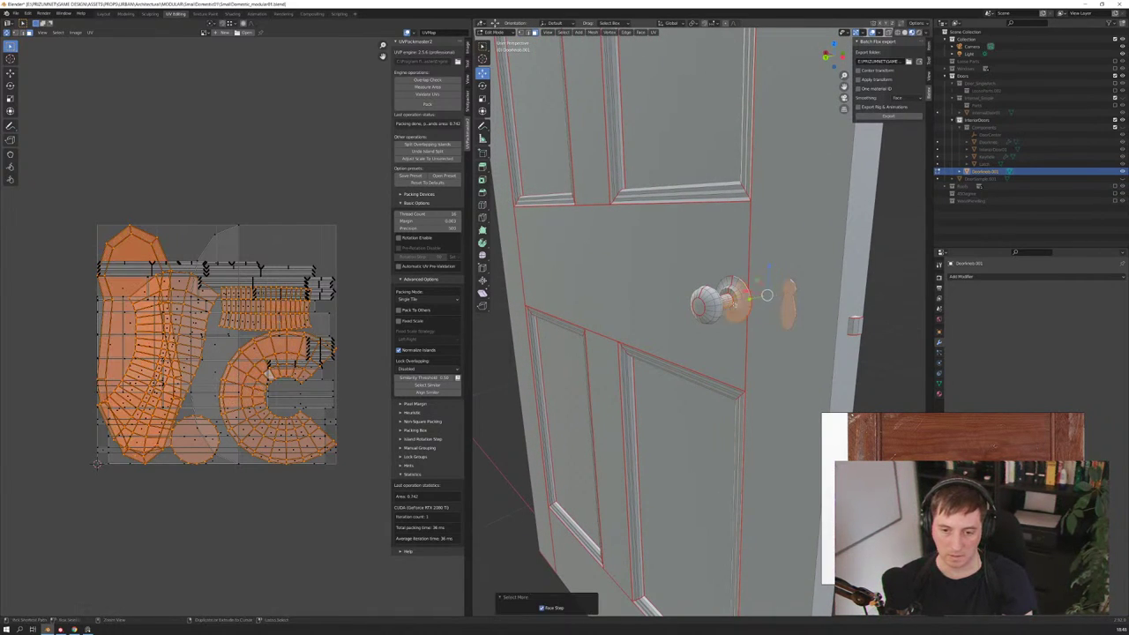
{"action": "key", "text": "ctrl+KP_Add"}
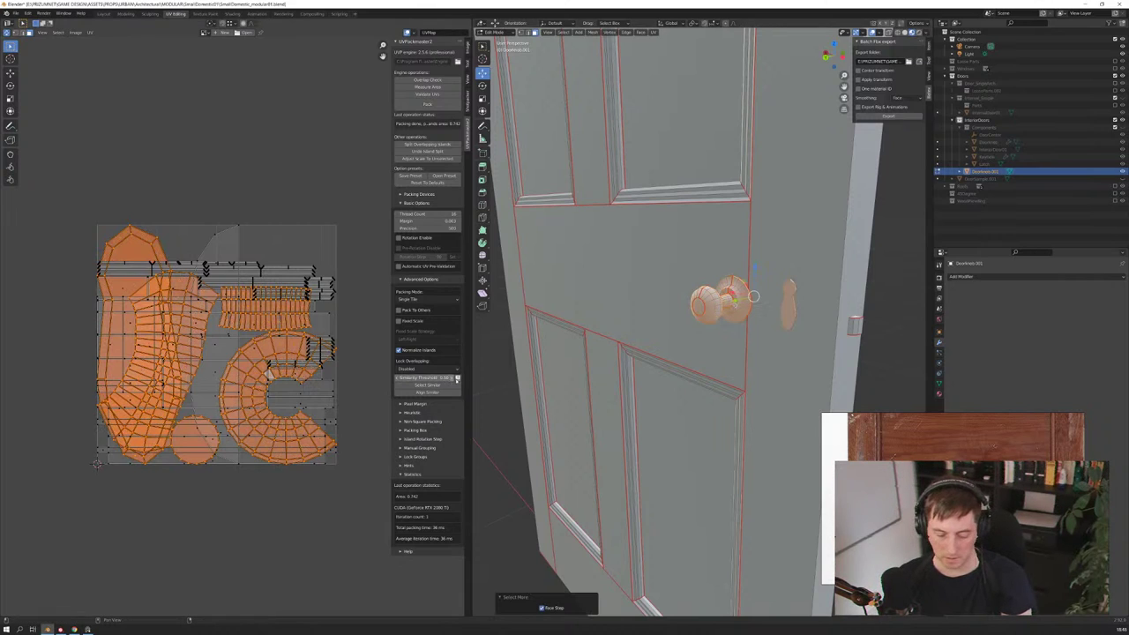
Move the doorknob UV islands above the UV square and scale them down
{"action": "key", "text": "g"}
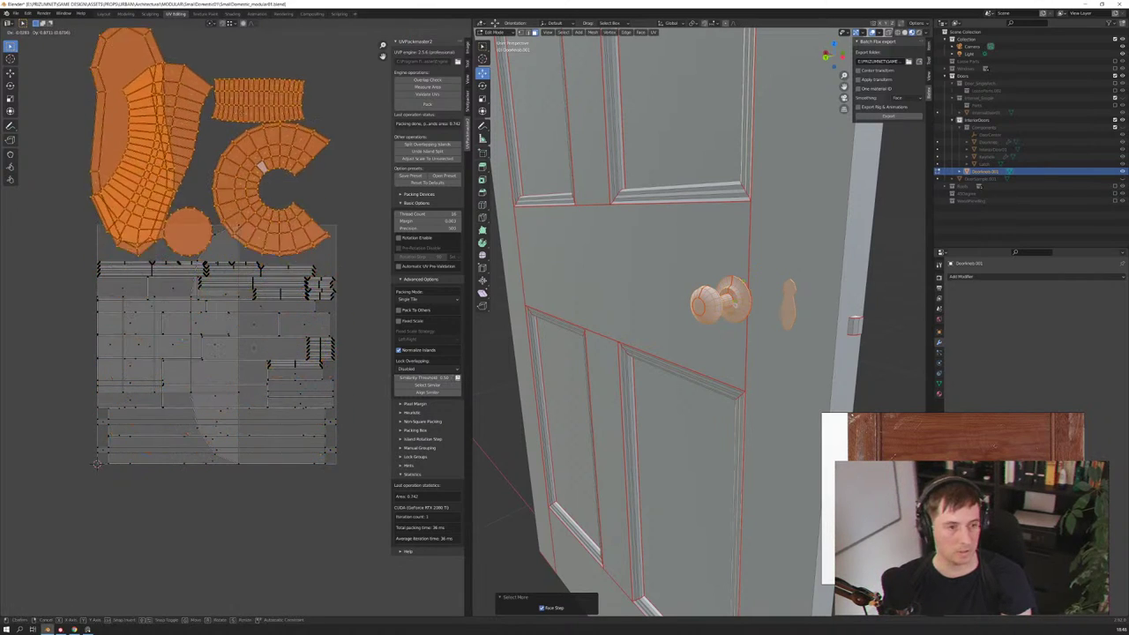
{"action": "left_click", "coordinate": [260, 101]}
{"action": "key", "text": "s"}
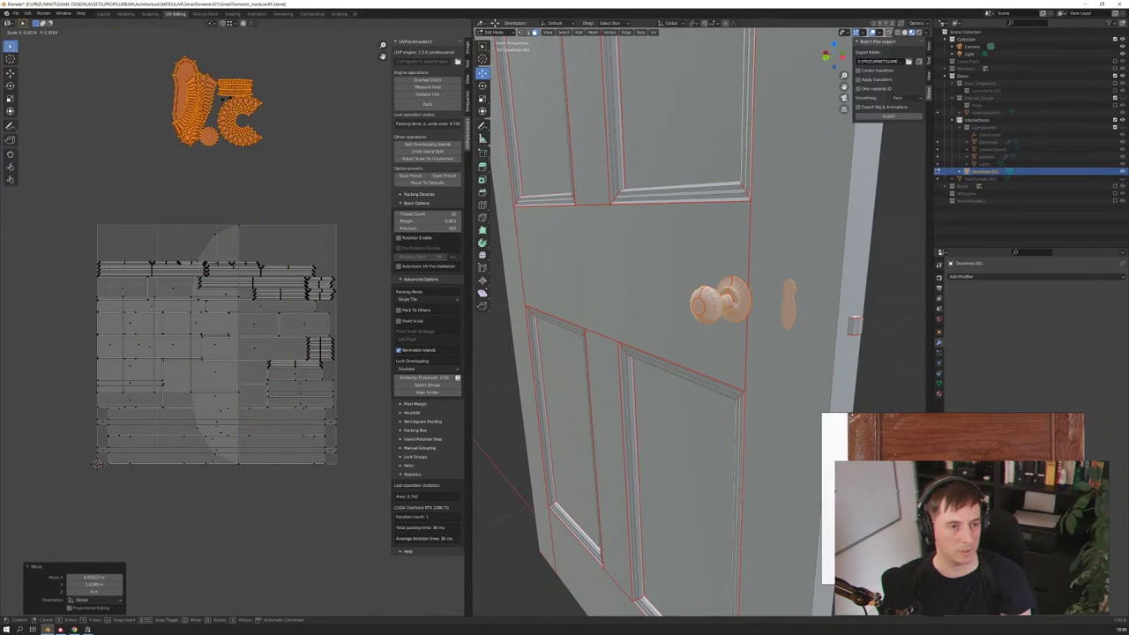
{"action": "left_click", "coordinate": [224, 104]}
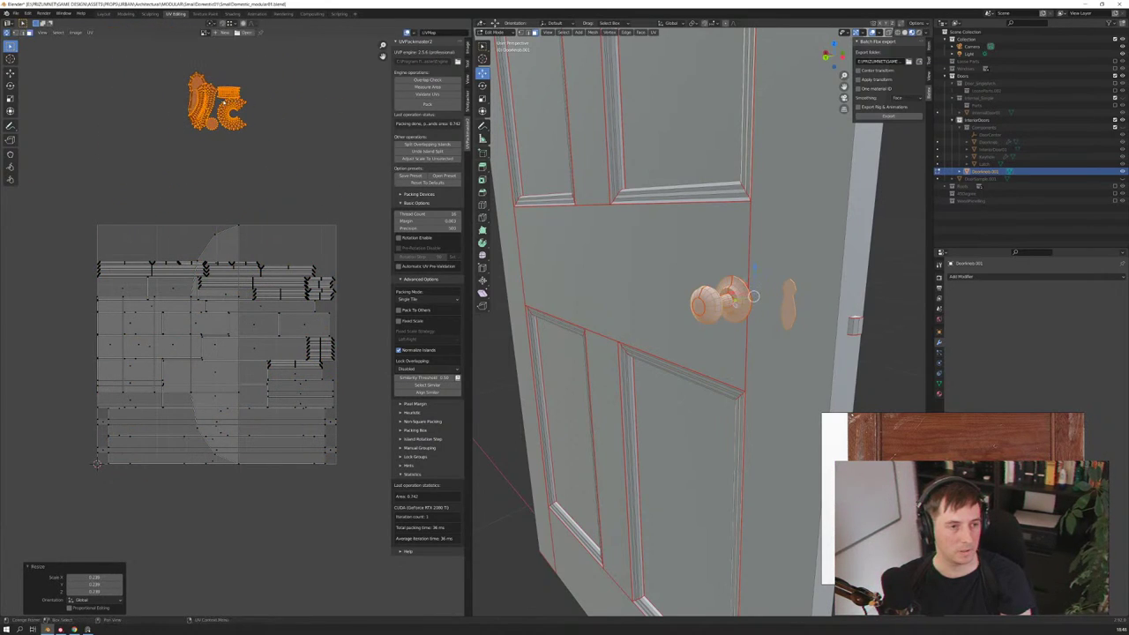
{"action": "middle_click_drag", "start_coordinate": [285, 177], "coordinate": [294, 207]}
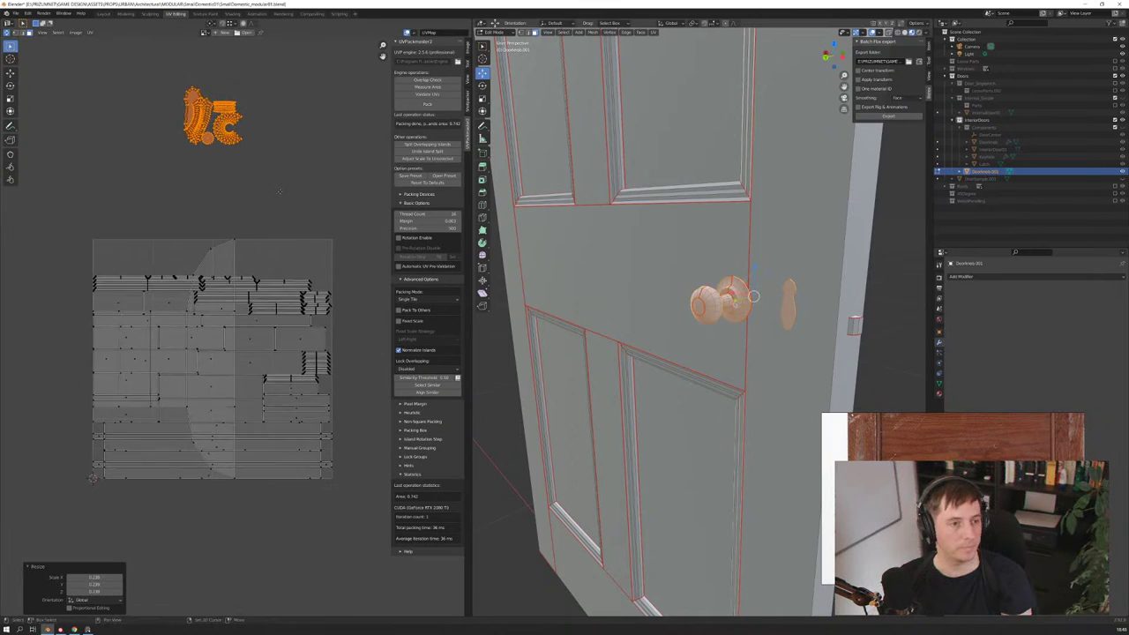
{"action": "left_click", "coordinate": [265, 182]}
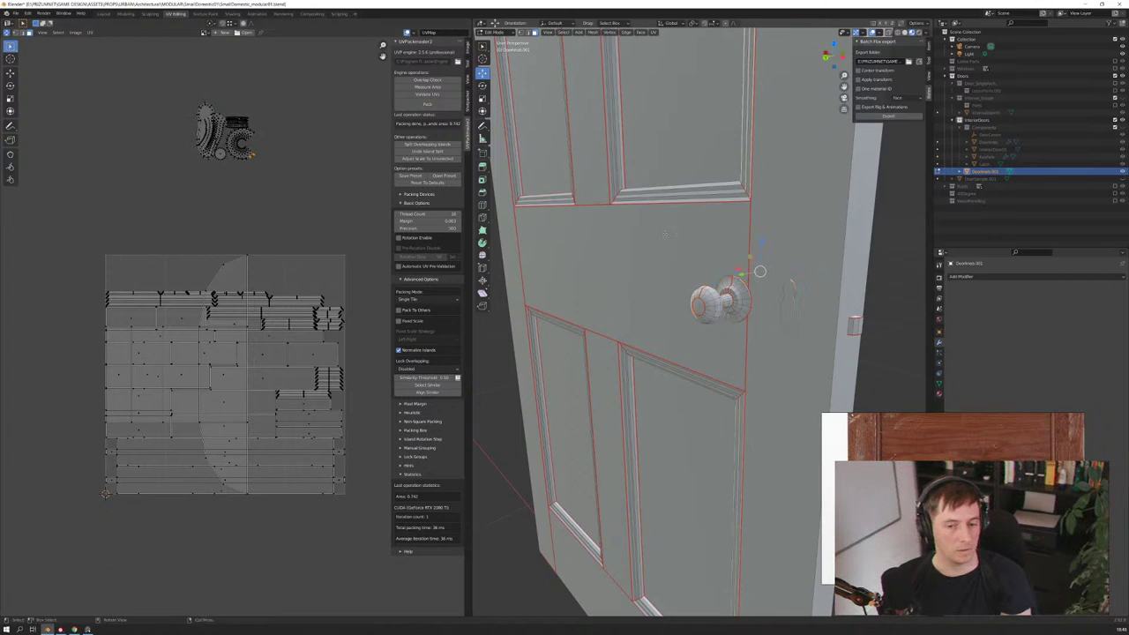
Shrink the latch UV islands, park them beside the knob islands, then select all UVs
{"action": "middle_click_drag", "start_coordinate": [617, 235], "coordinate": [688, 238]}
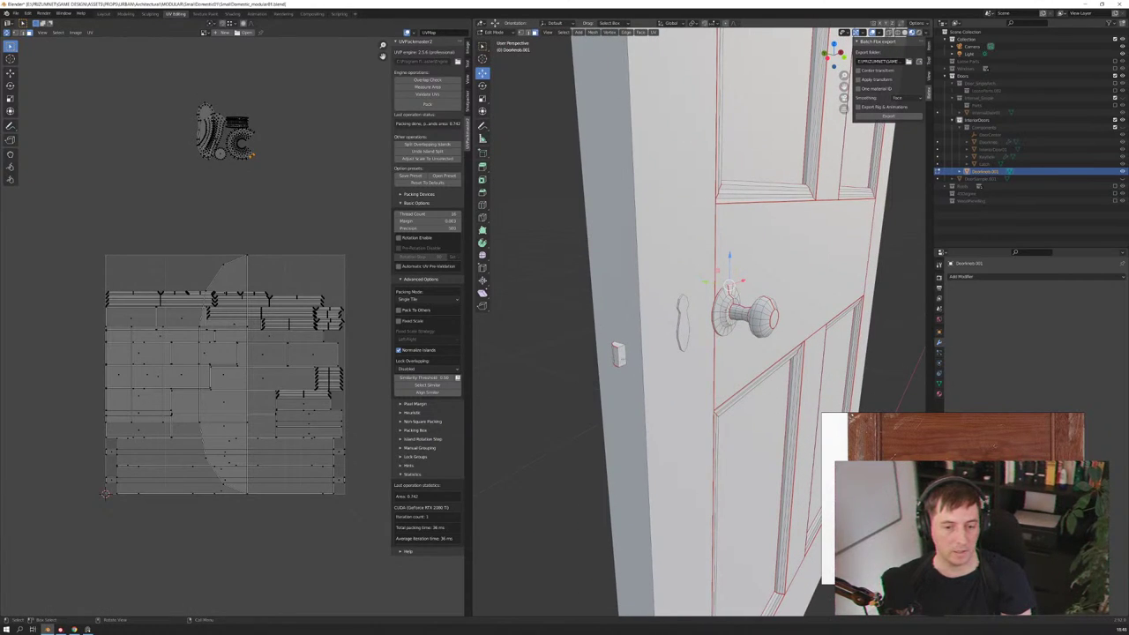
{"action": "left_click", "coordinate": [619, 353]}
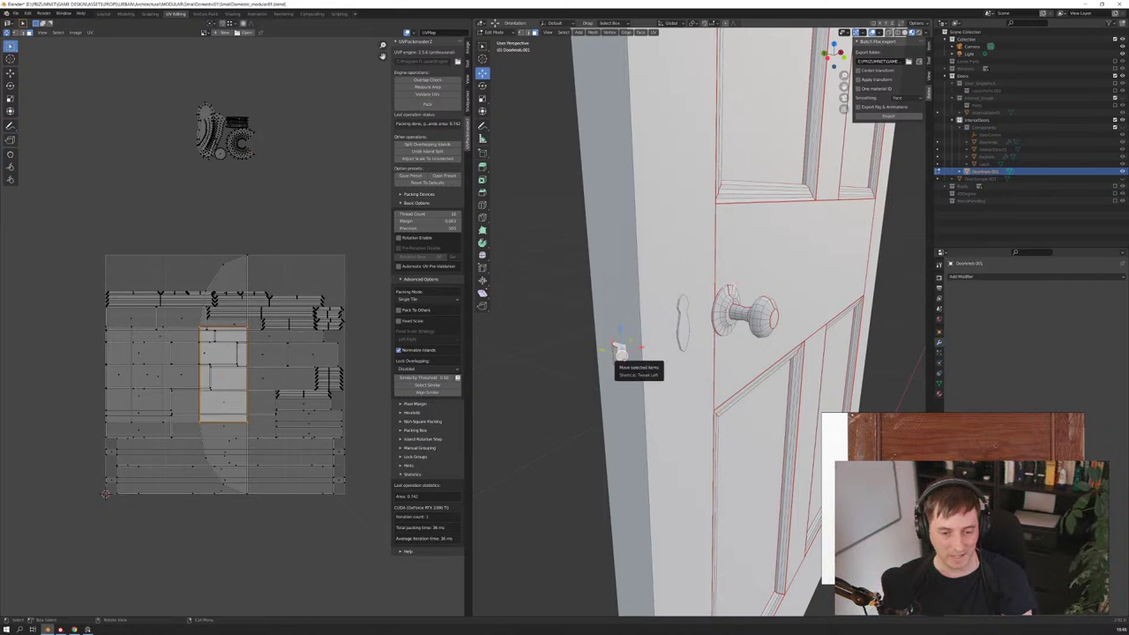
{"action": "key", "text": "ctrl+KP_Add"}
{"action": "key", "text": "ctrl+KP_Add"}
{"action": "key", "text": "ctrl+KP_Add"}
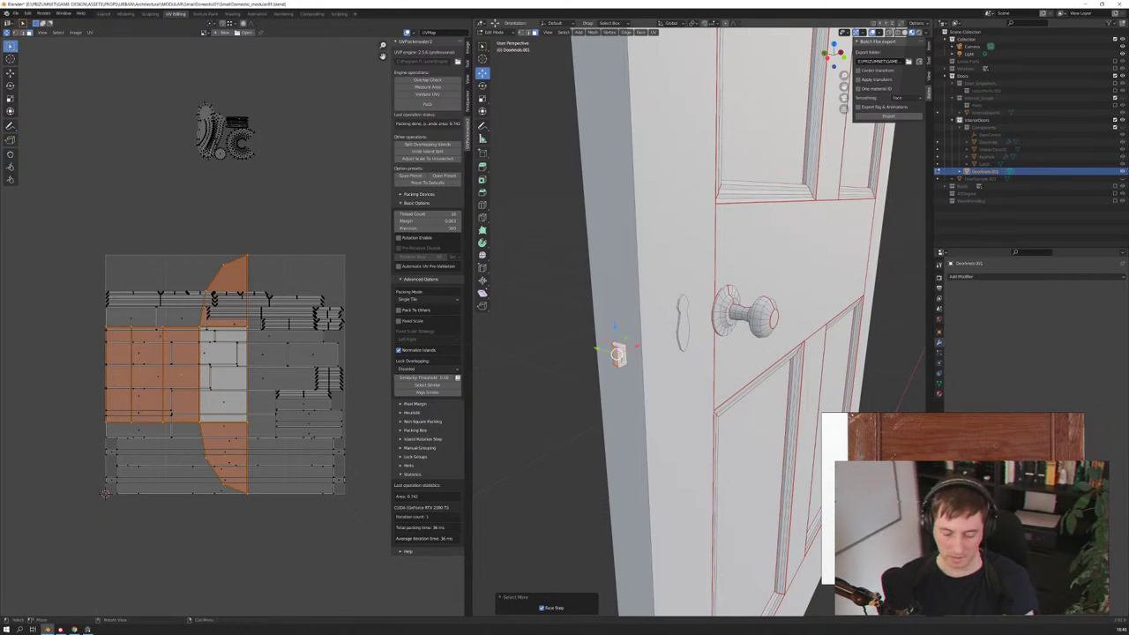
{"action": "key", "text": "s"}
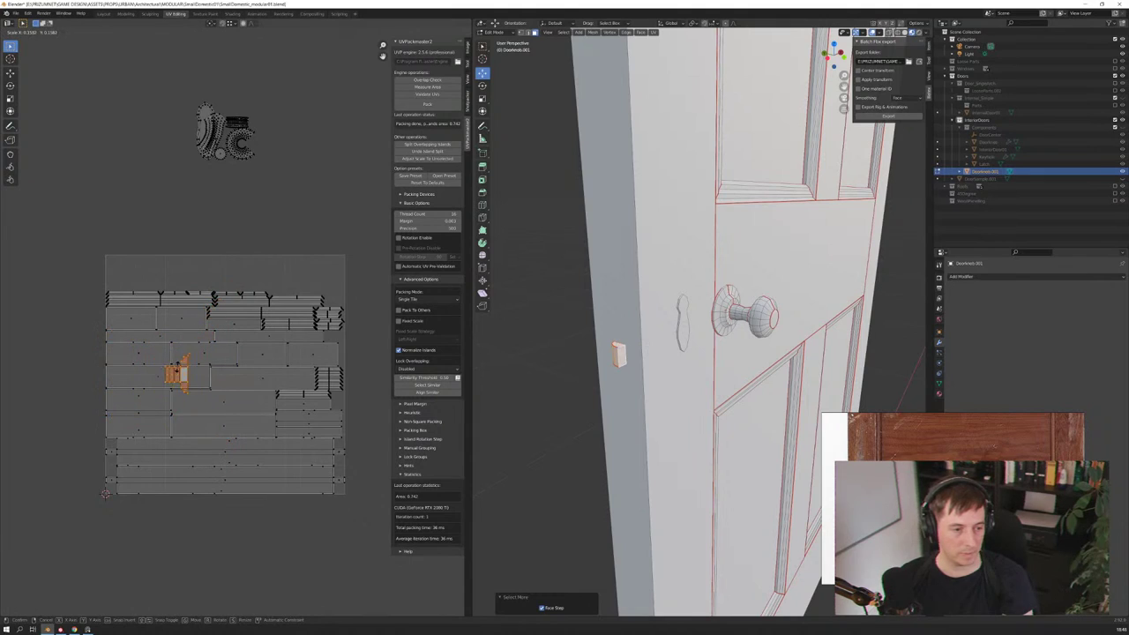
{"action": "key", "text": "Return"}
{"action": "key", "text": "g"}
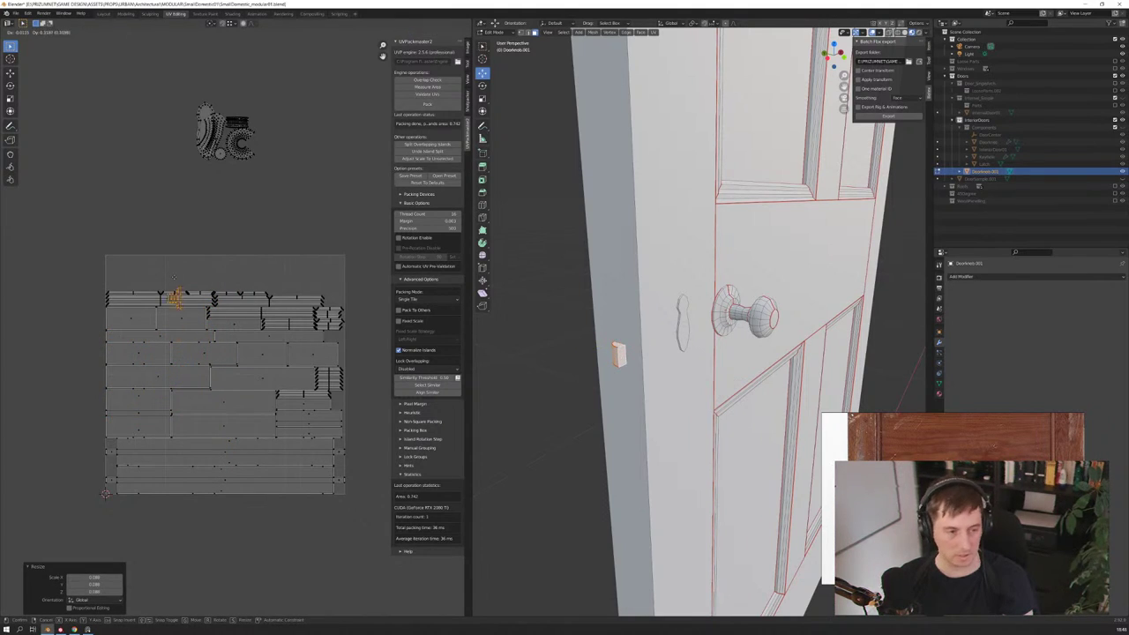
{"action": "left_click", "coordinate": [318, 210]}
{"action": "left_click", "coordinate": [295, 229]}
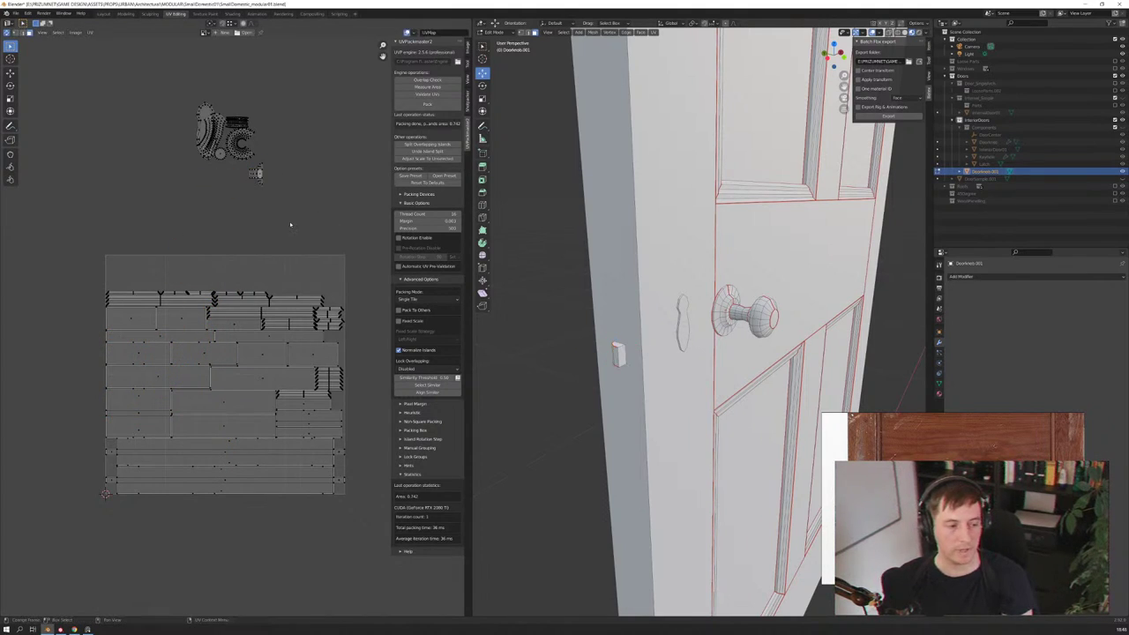
{"action": "key", "text": "a"}
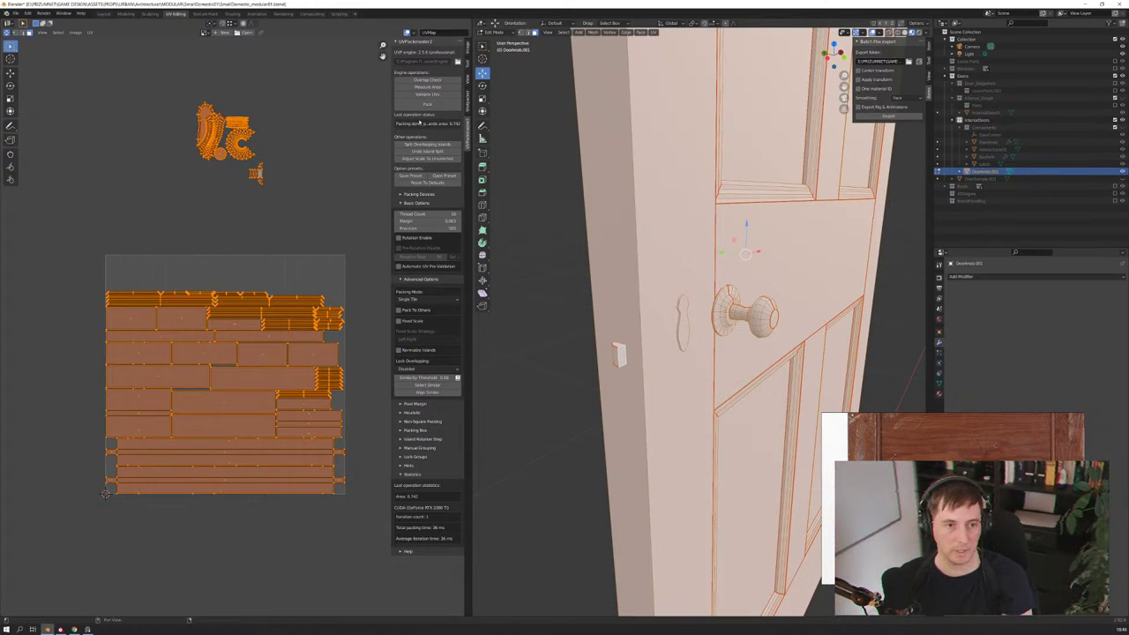
Repack the knob and latch islands with the door's islands via UVPackmaster, then deselect
{"action": "left_click", "coordinate": [427, 104]}
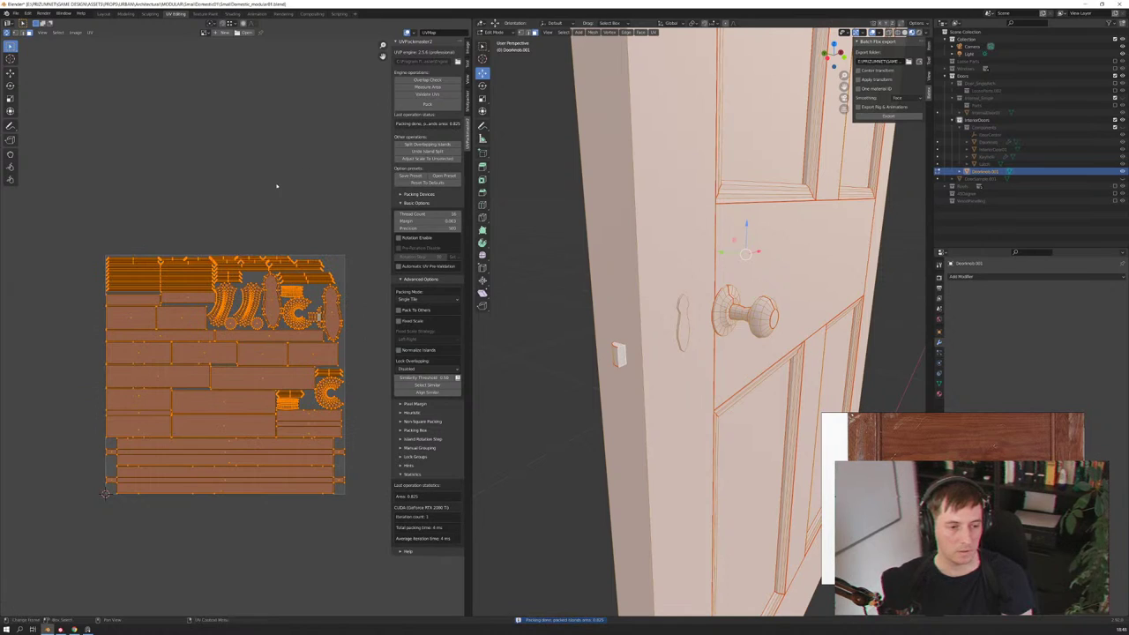
{"action": "key", "text": "alt+a"}
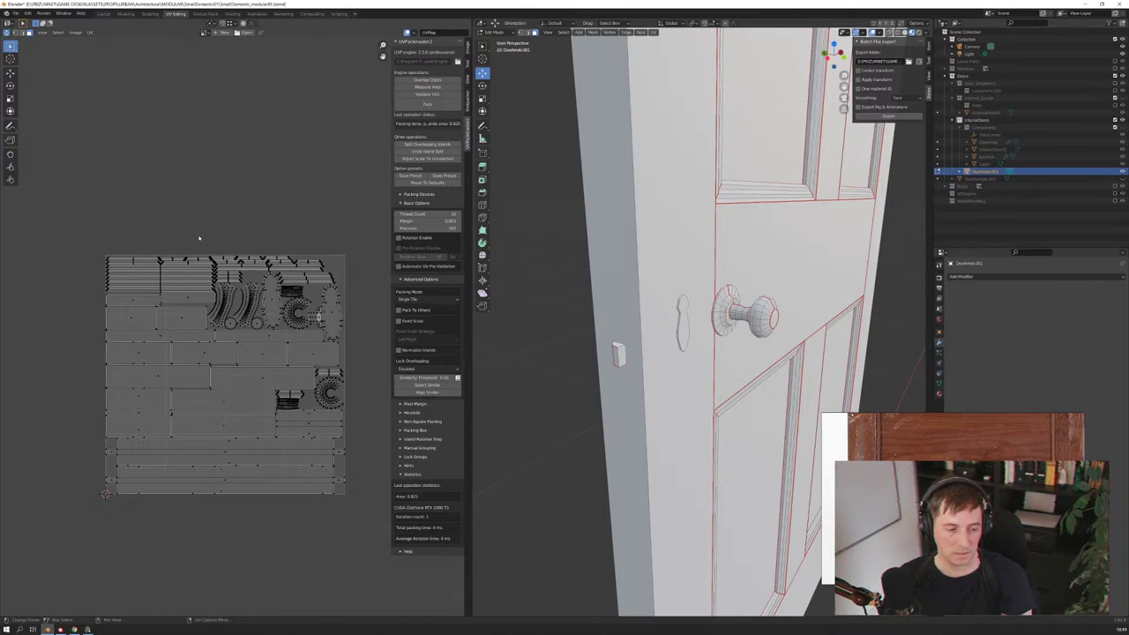
Change the viewport shading and enable the Face Orientation overlay to inspect the door
{"action": "scroll", "coordinate": [697, 318], "scroll_direction": "down", "scroll_amount": 2}
{"action": "scroll", "coordinate": [697, 317], "scroll_direction": "down", "scroll_amount": 2}
{"action": "scroll", "coordinate": [696, 318], "scroll_direction": "down", "scroll_amount": 2}
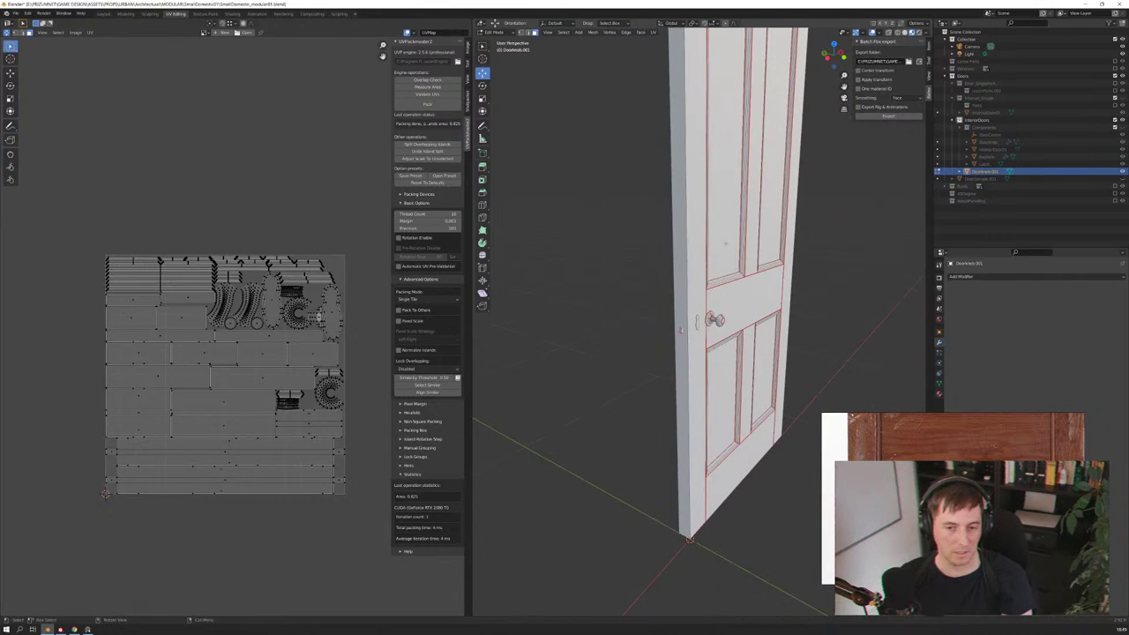
{"action": "middle_click_drag", "start_coordinate": [725, 243], "coordinate": [876, 128]}
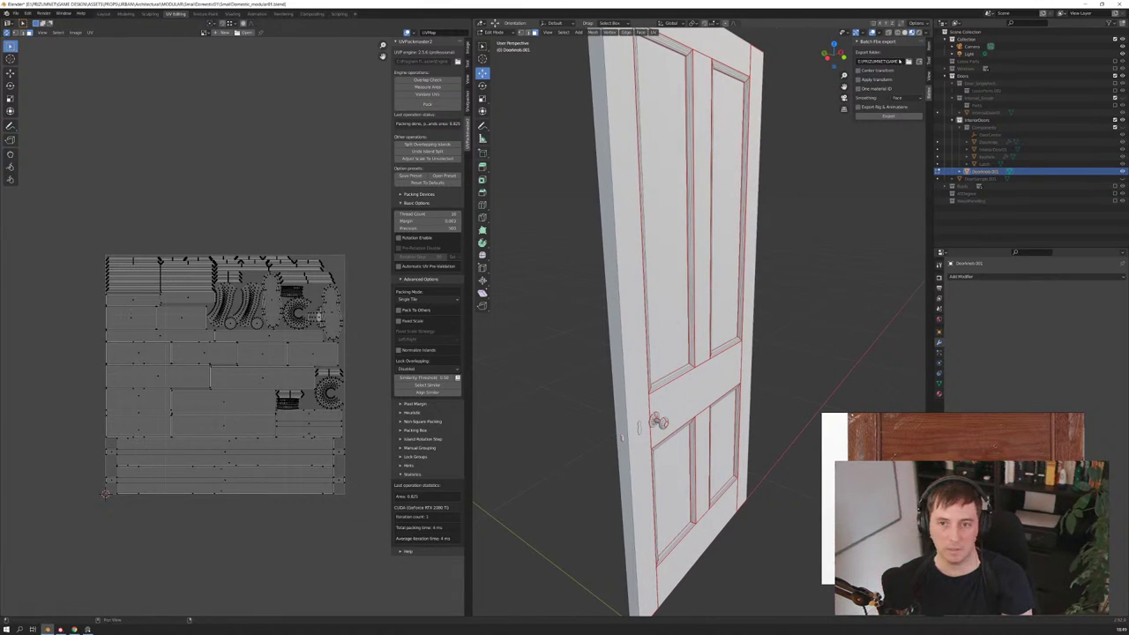
{"action": "left_click", "coordinate": [908, 31]}
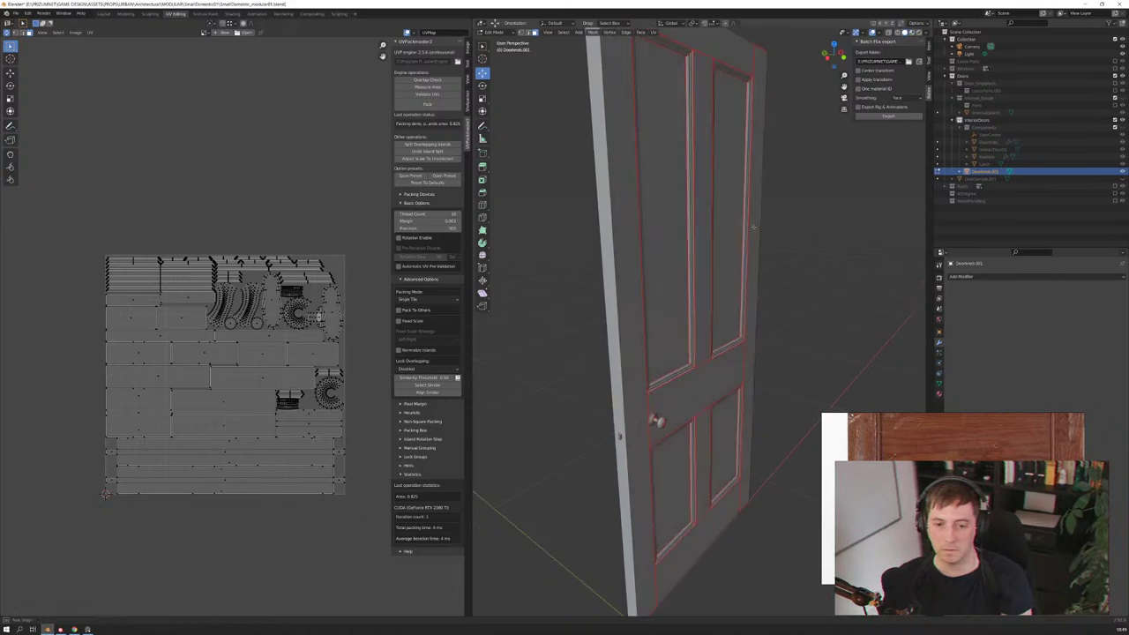
{"action": "middle_click_drag", "start_coordinate": [670, 494], "coordinate": [628, 600]}
{"action": "left_click", "coordinate": [925, 32]}
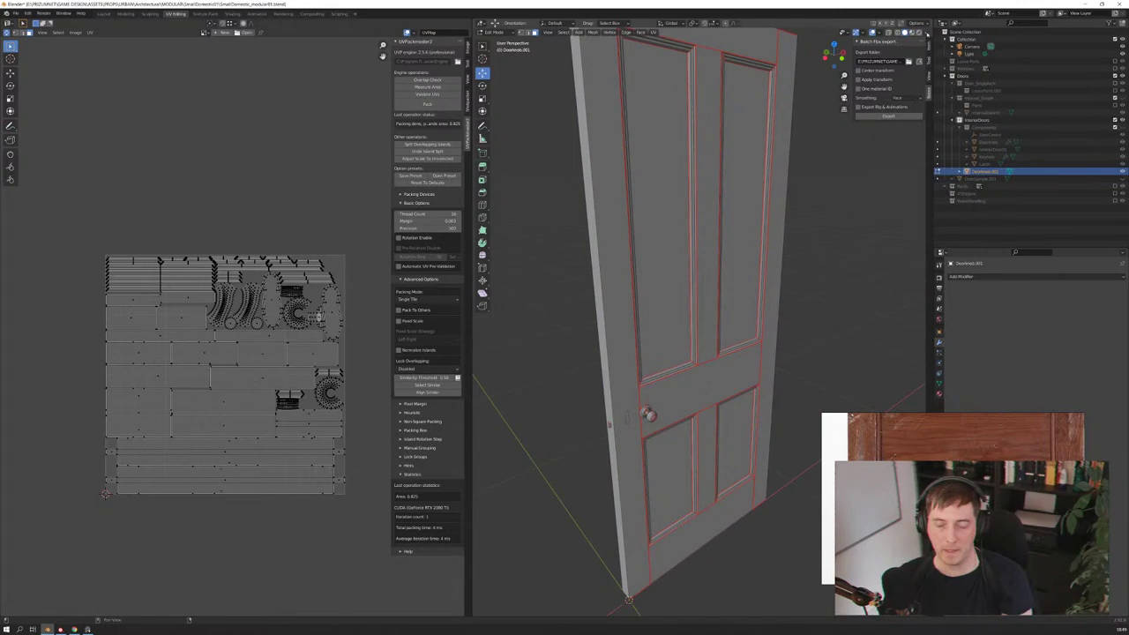
{"action": "left_click", "coordinate": [880, 32]}
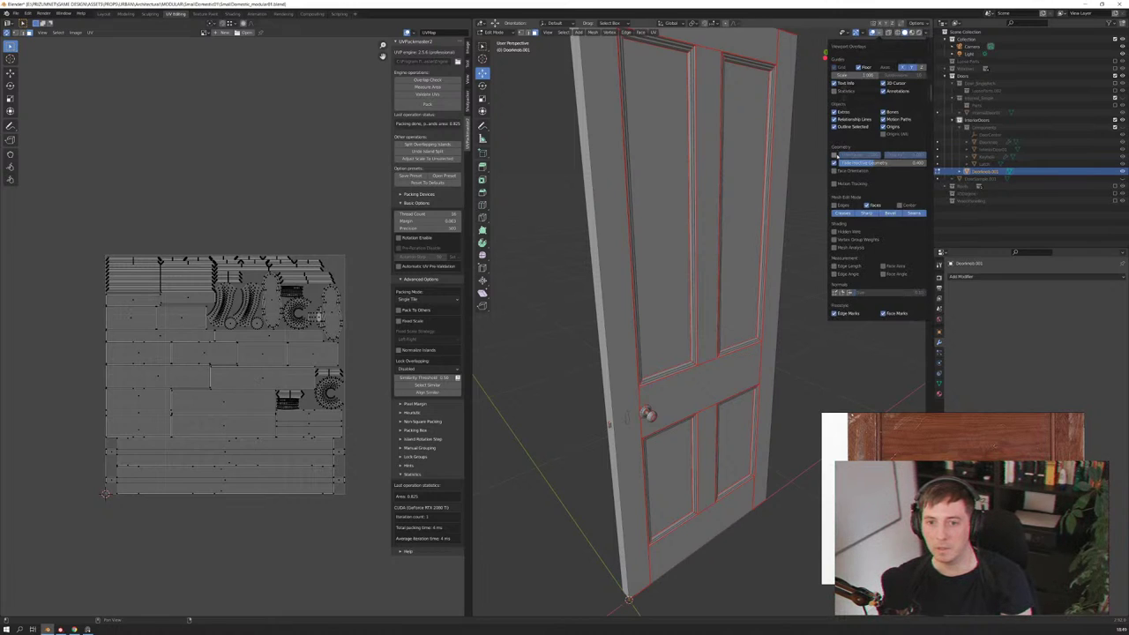
{"action": "left_click", "coordinate": [833, 171]}
{"action": "mouse_move", "coordinate": [670, 371]}
{"action": "middle_mouse_down"}
{"action": "mouse_move", "coordinate": [772, 331]}
{"action": "mouse_move", "coordinate": [713, 374]}
{"action": "mouse_move", "coordinate": [701, 328]}
{"action": "middle_mouse_up"}
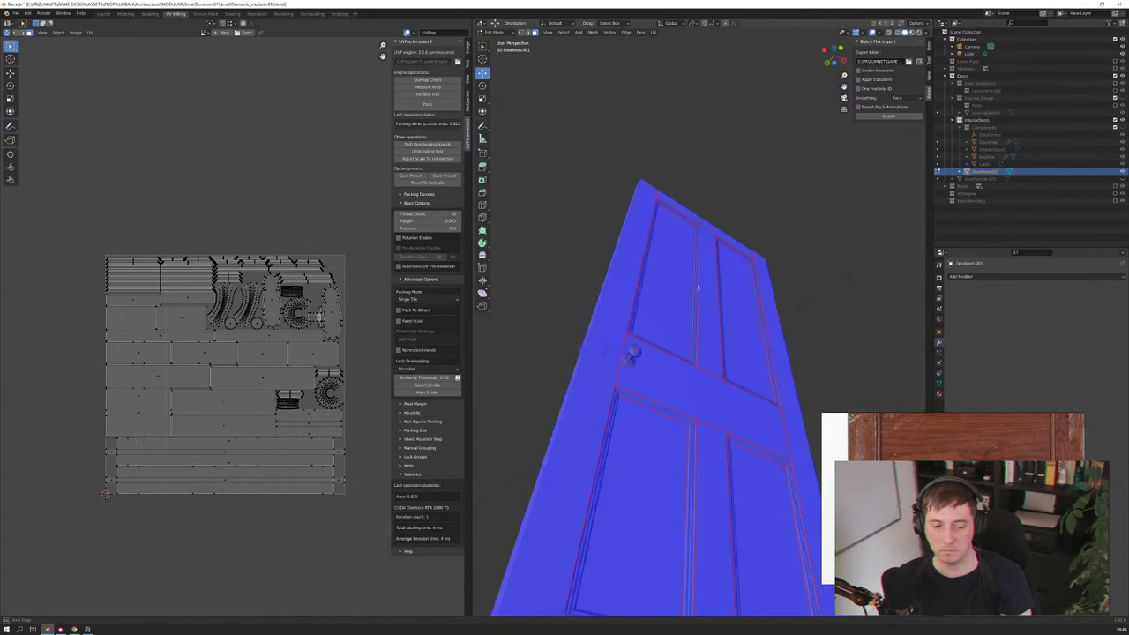
{"action": "scroll", "coordinate": [700, 328], "scroll_direction": "down", "scroll_amount": 2}
{"action": "scroll", "coordinate": [700, 328], "scroll_direction": "down", "scroll_amount": 3}
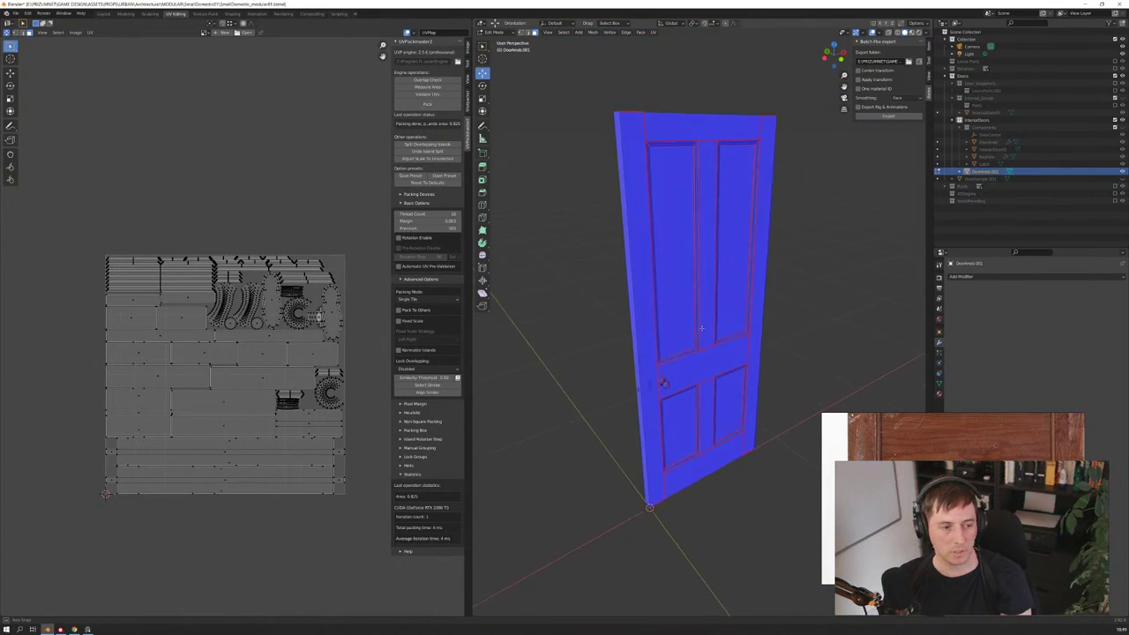
{"action": "mouse_move", "coordinate": [703, 328]}
{"action": "middle_mouse_down"}
{"action": "mouse_move", "coordinate": [629, 321]}
{"action": "mouse_move", "coordinate": [733, 303]}
{"action": "middle_mouse_up"}
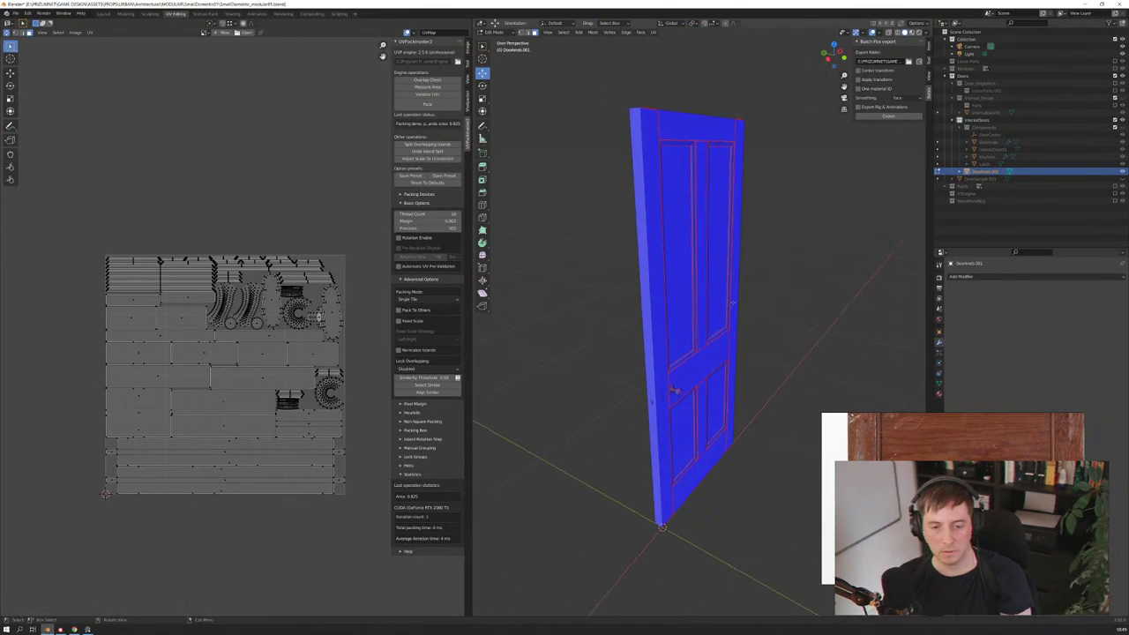
Return to Object Mode and save the .blend file
{"action": "key", "text": "Tab"}
{"action": "key", "text": "ctrl+s"}
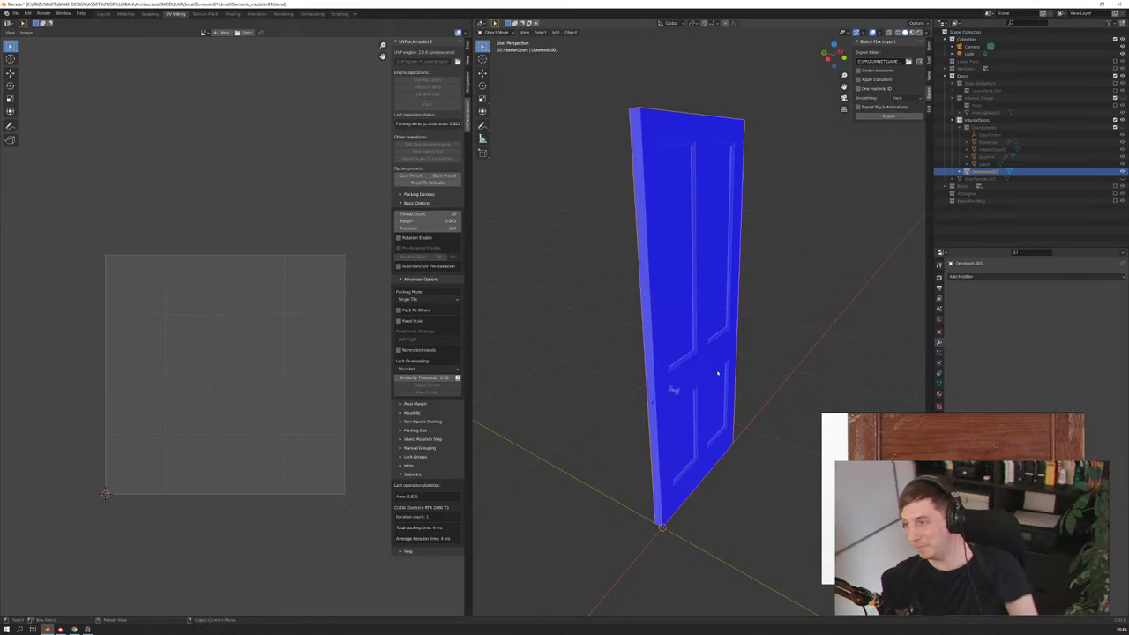
{"action": "mouse_move", "coordinate": [688, 367]}
{"action": "middle_mouse_down"}
{"action": "mouse_move", "coordinate": [667, 373]}
{"action": "mouse_move", "coordinate": [677, 423]}
{"action": "middle_mouse_up"}
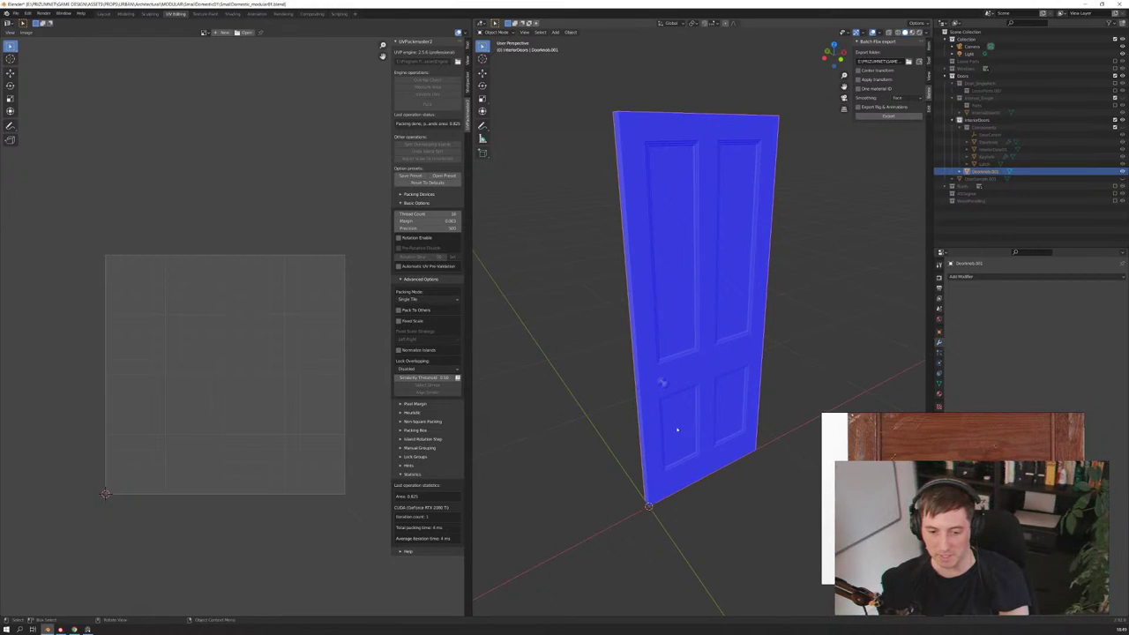
In top view, slide the door along X until its edge meets the world origin
{"action": "key", "text": "KP_7"}
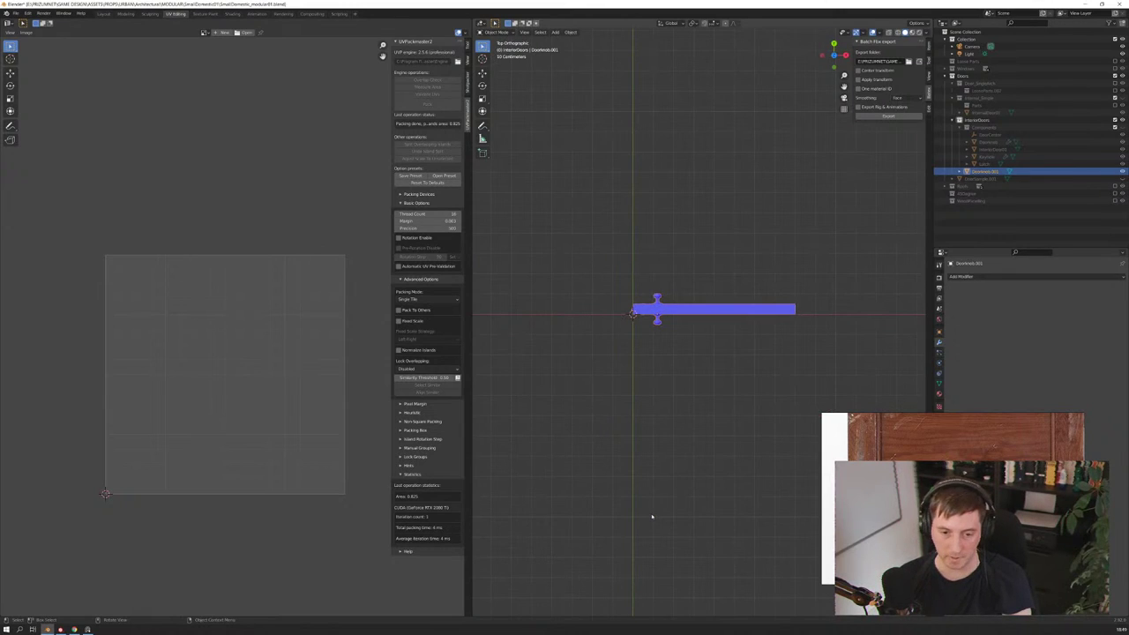
{"action": "key", "text": "g"}
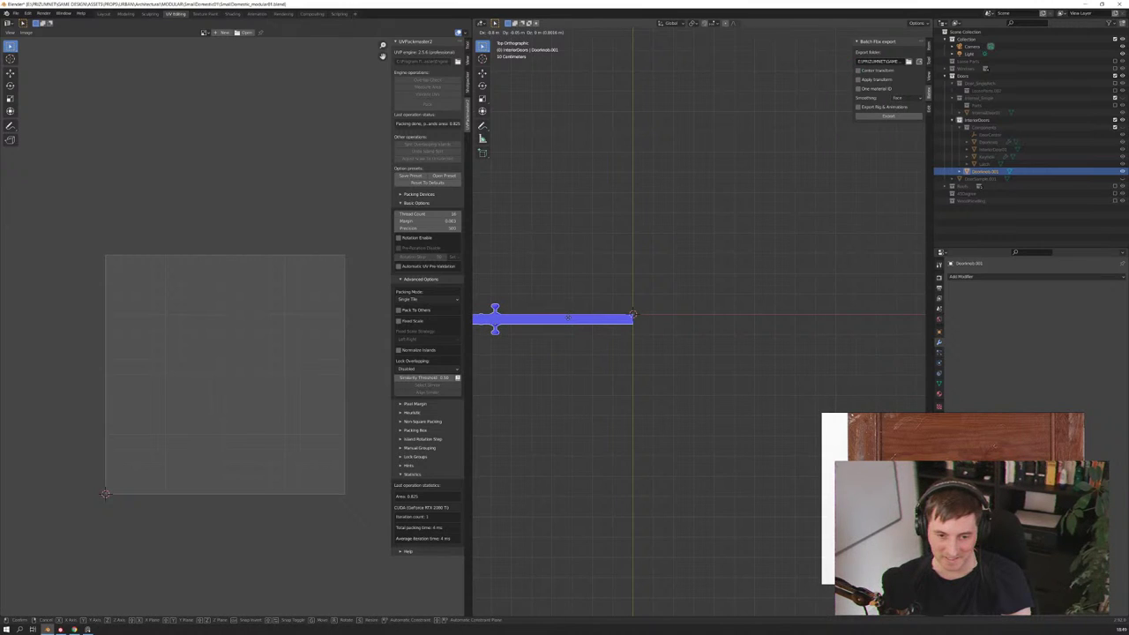
{"action": "left_click", "coordinate": [632, 314]}
Set the door's origin to the 3D cursor at its bottom corner
{"action": "mouse_move", "coordinate": [653, 318]}
{"action": "middle_mouse_down"}
{"action": "mouse_move", "coordinate": [663, 395]}
{"action": "mouse_move", "coordinate": [581, 380]}
{"action": "mouse_move", "coordinate": [613, 415]}
{"action": "mouse_move", "coordinate": [749, 378]}
{"action": "mouse_move", "coordinate": [713, 373]}
{"action": "middle_mouse_up"}
{"action": "right_click", "coordinate": [670, 334]}
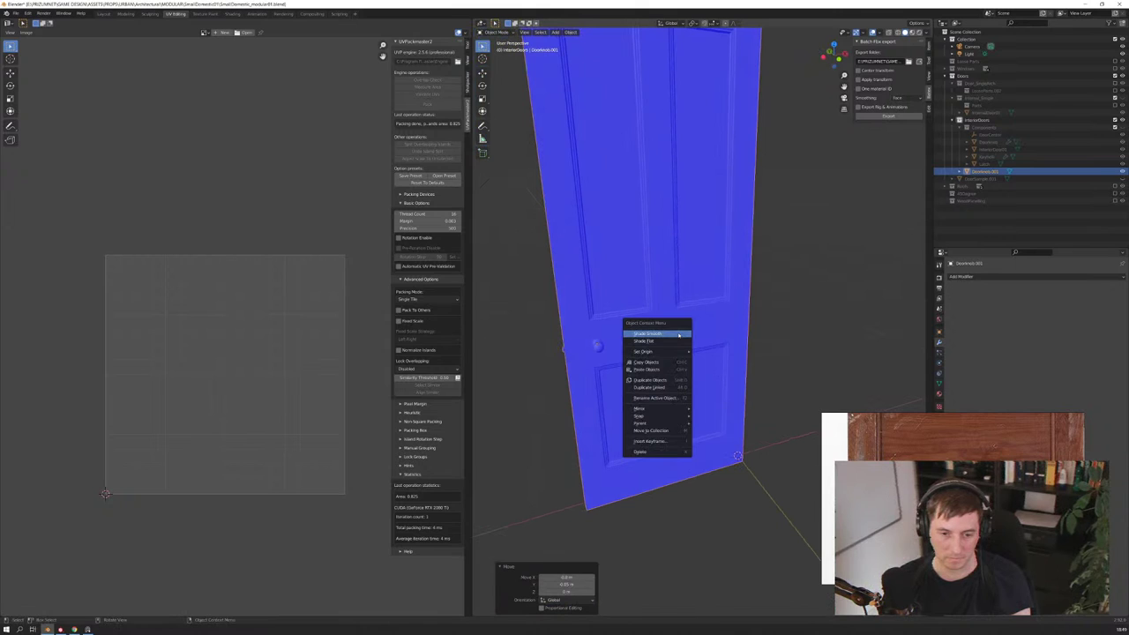
{"action": "mouse_move", "coordinate": [657, 351]}
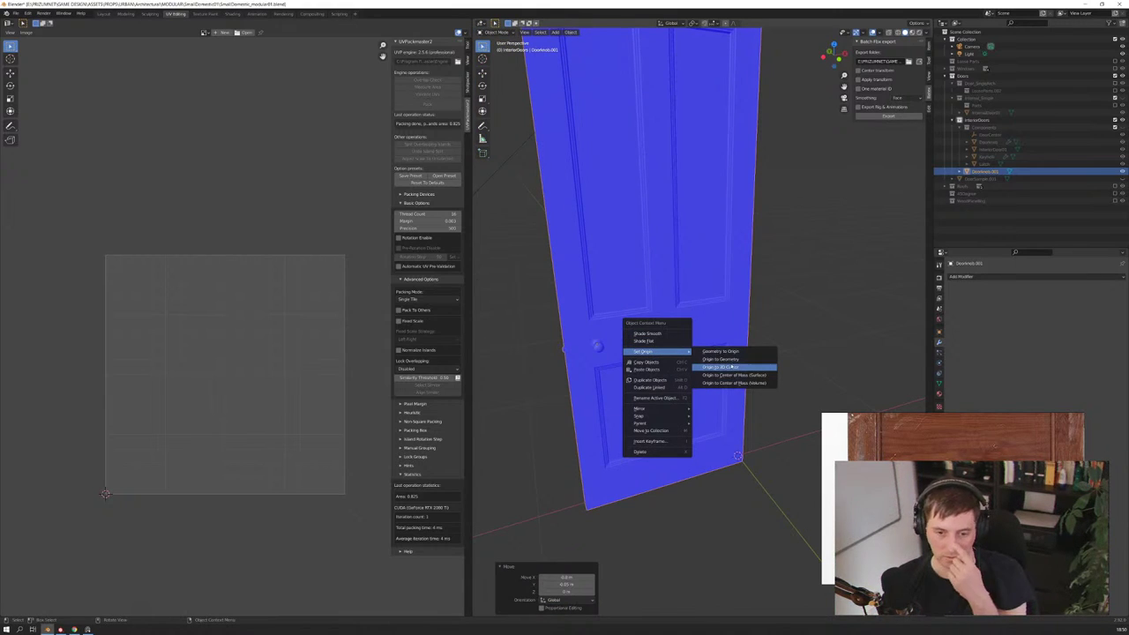
{"action": "left_click", "coordinate": [720, 366]}
{"action": "mouse_move", "coordinate": [721, 366]}
{"action": "middle_mouse_down"}
{"action": "mouse_move", "coordinate": [756, 382]}
{"action": "mouse_move", "coordinate": [709, 382]}
{"action": "mouse_move", "coordinate": [758, 378]}
{"action": "middle_mouse_up"}
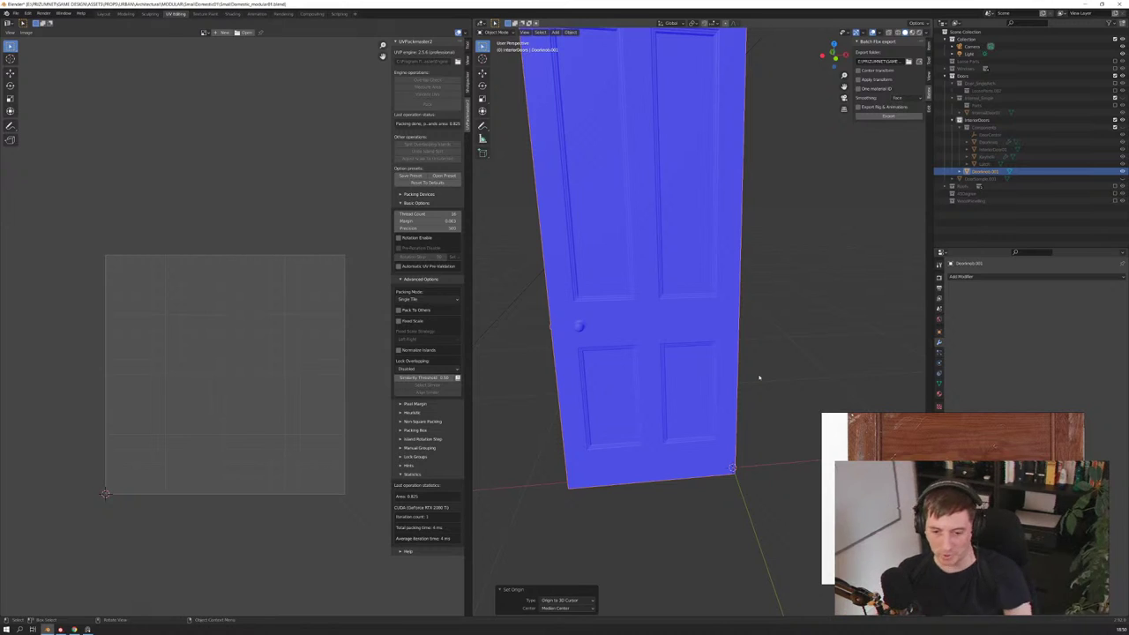
Check the door from front, side and top views, then nudge it slightly along Y
{"action": "key", "text": "KP_1"}
{"action": "key", "text": "KP_3"}
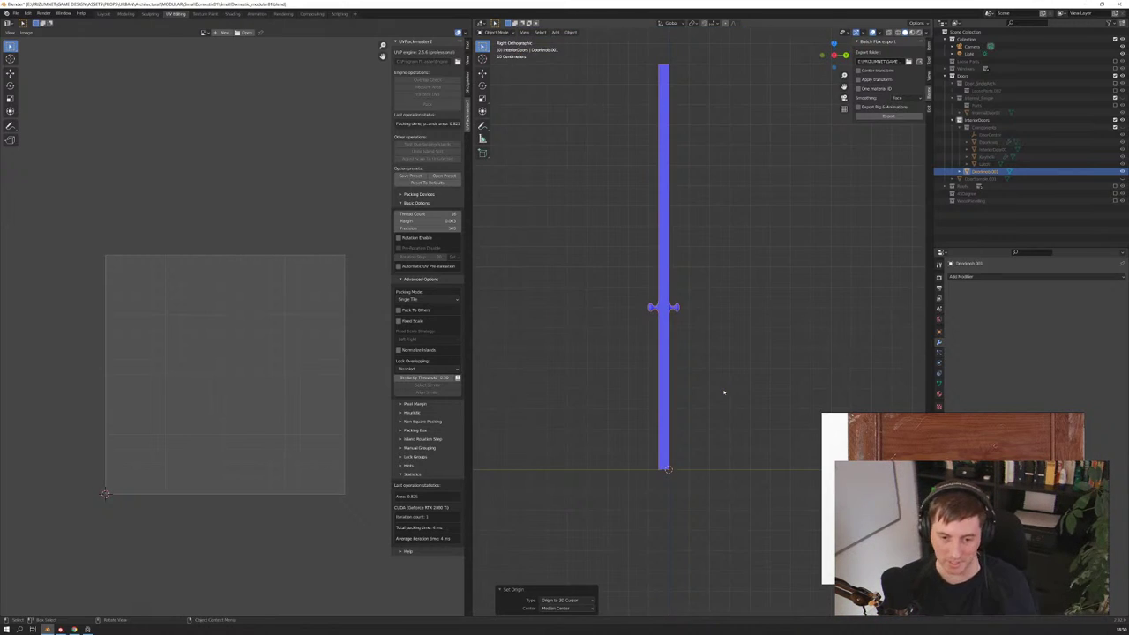
{"action": "key", "text": "KP_1"}
{"action": "key", "text": "KP_7"}
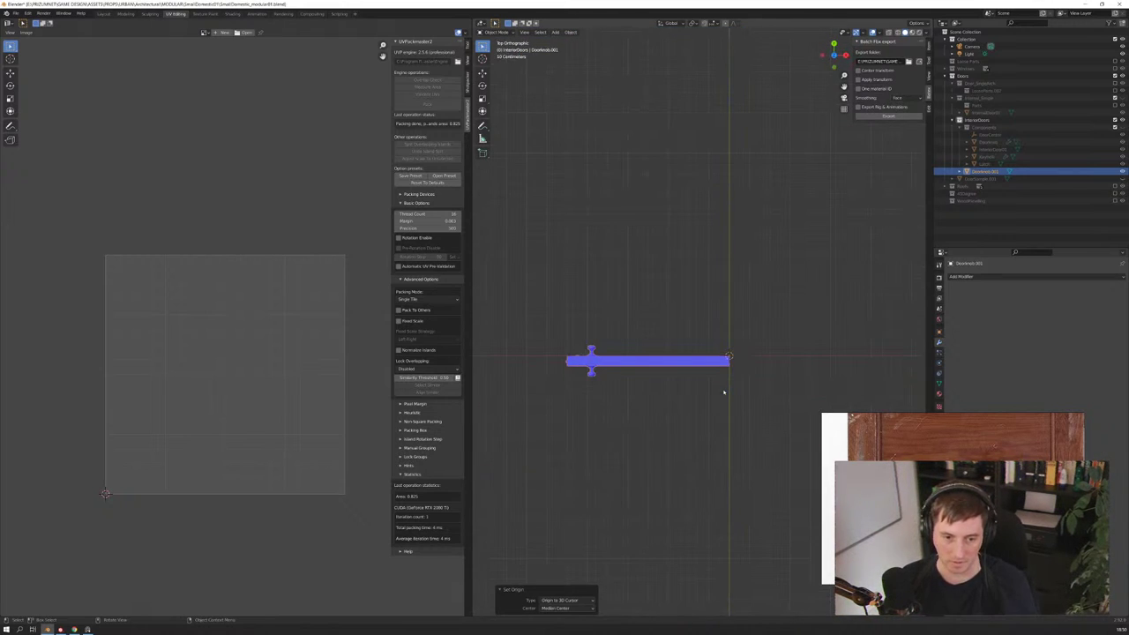
{"action": "scroll", "coordinate": [723, 391], "scroll_direction": "up", "scroll_amount": 2}
{"action": "scroll", "coordinate": [723, 388], "scroll_direction": "up", "scroll_amount": 1}
{"action": "key", "text": "g"}
{"action": "key", "text": "y"}
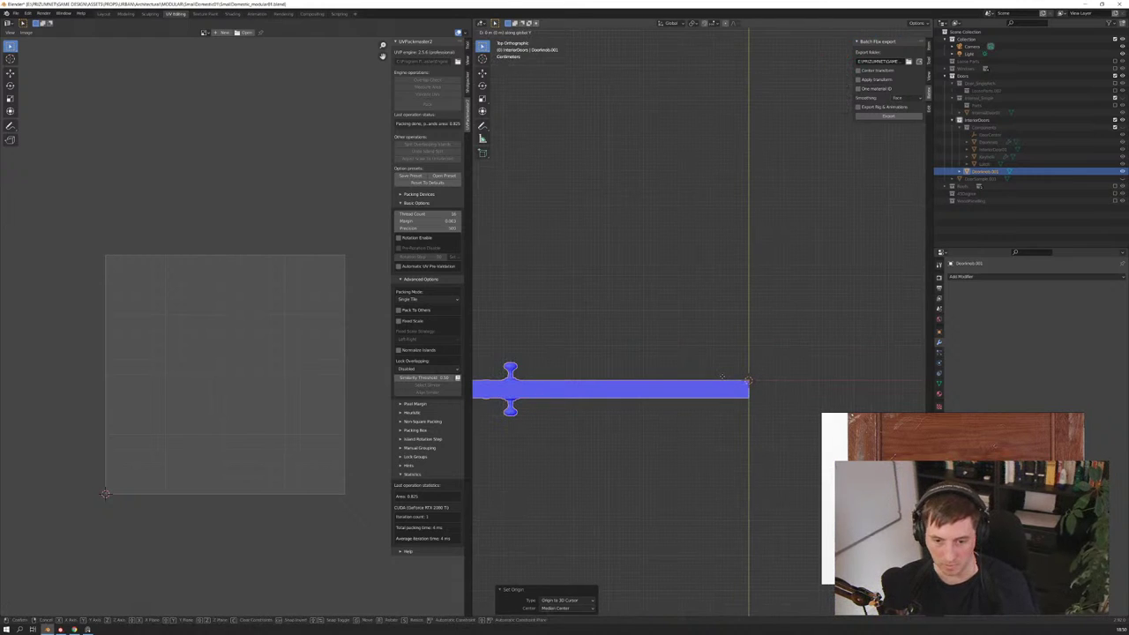
{"action": "left_click", "coordinate": [725, 362]}
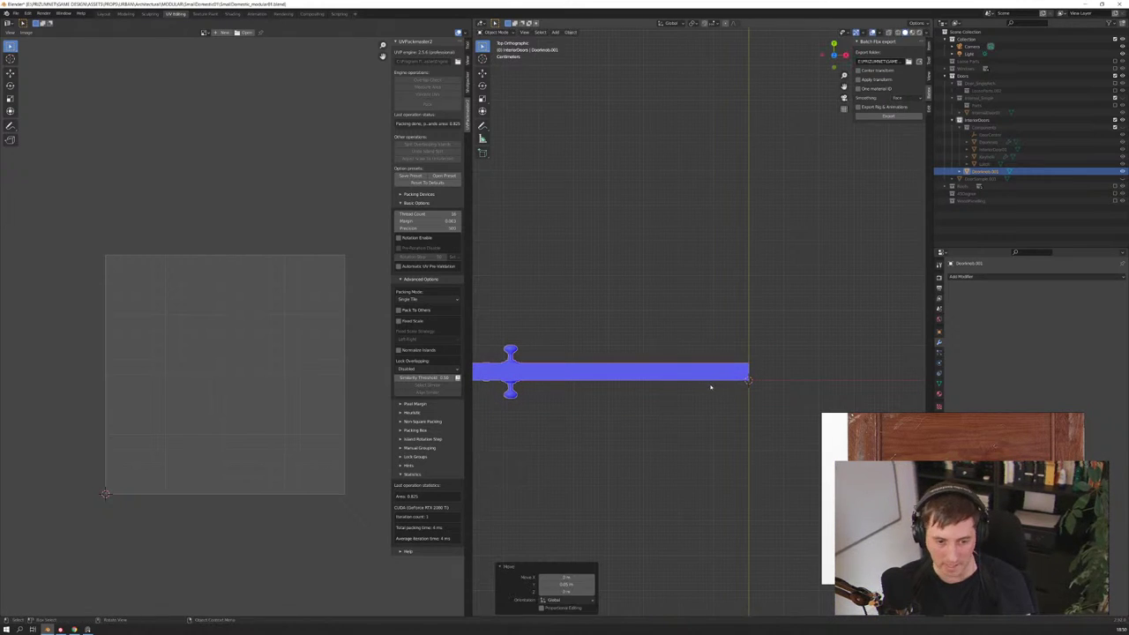
{"action": "mouse_move", "coordinate": [710, 386]}
{"action": "middle_mouse_down"}
{"action": "mouse_move", "coordinate": [715, 327]}
{"action": "mouse_move", "coordinate": [770, 315]}
{"action": "mouse_move", "coordinate": [733, 345]}
{"action": "middle_mouse_up"}
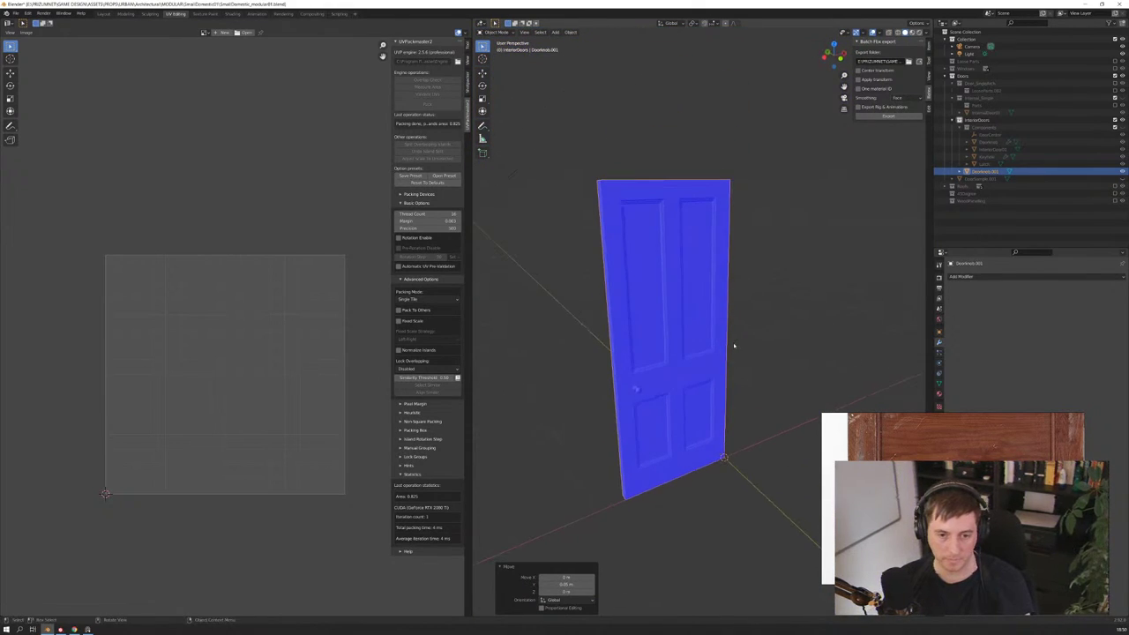
Save the blend file, export the door as FBX, and bring Substance Painter forward
{"action": "key", "text": "ctrl+s"}
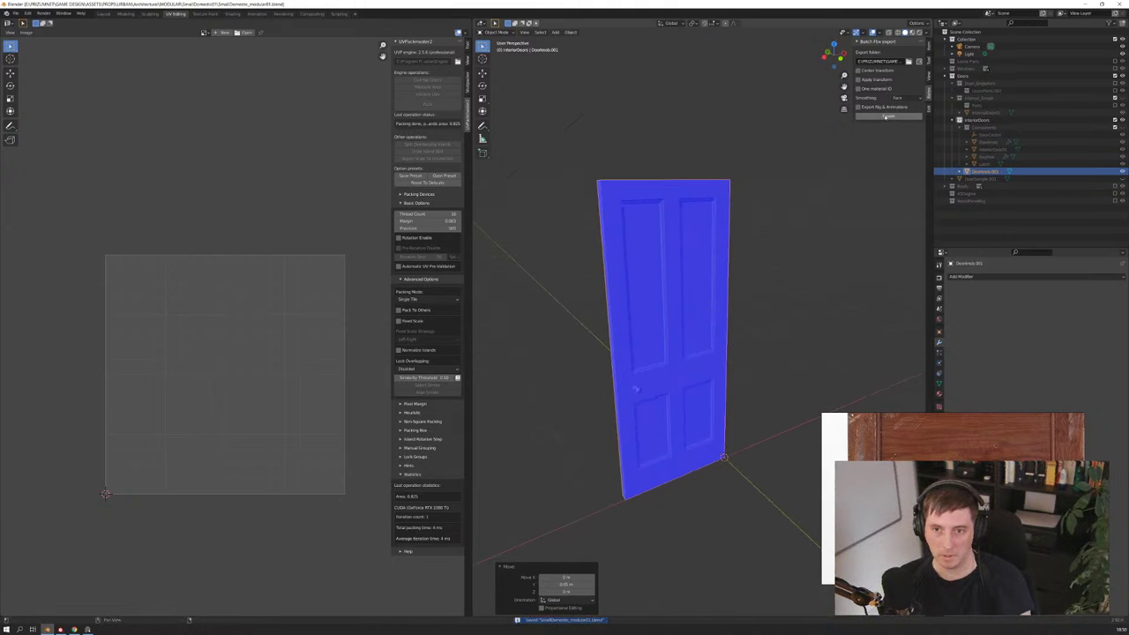
{"action": "left_click", "coordinate": [886, 116]}
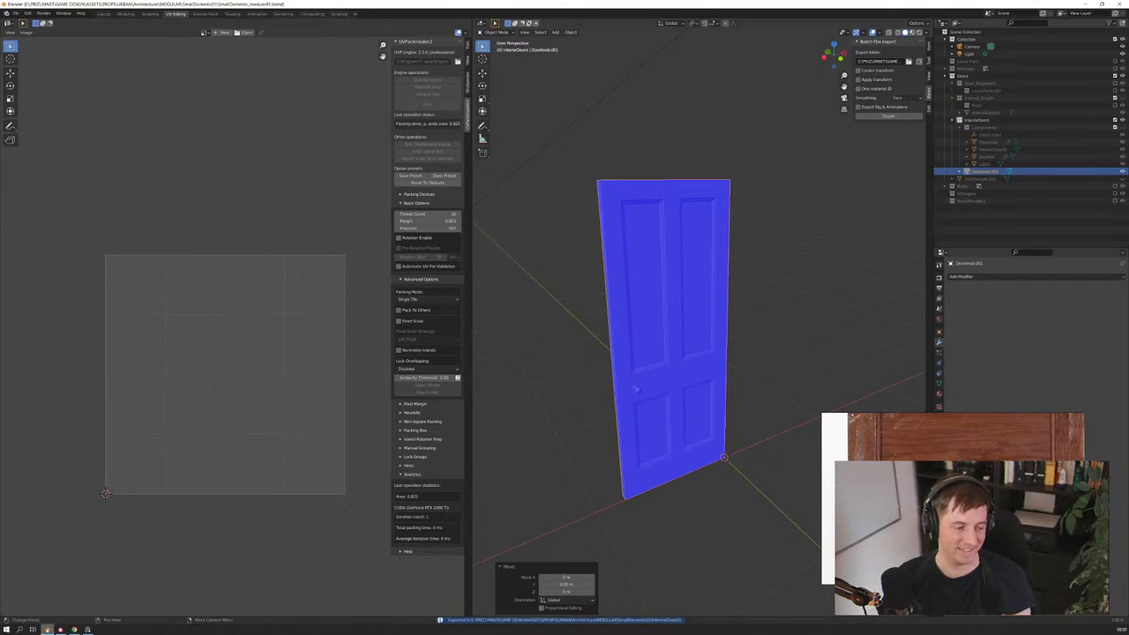
{"action": "left_click", "coordinate": [46, 629]}
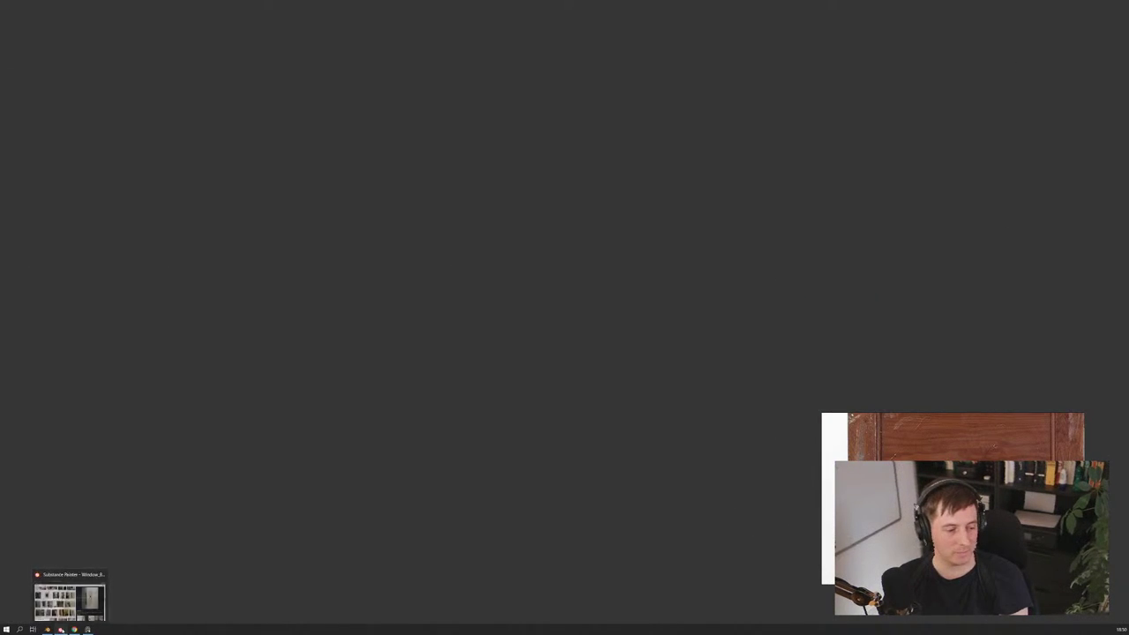
{"action": "left_click", "coordinate": [60, 629]}
Create a new project from the exported door FBX and discard the bay window project's changes
{"action": "left_click", "coordinate": [6, 12]}
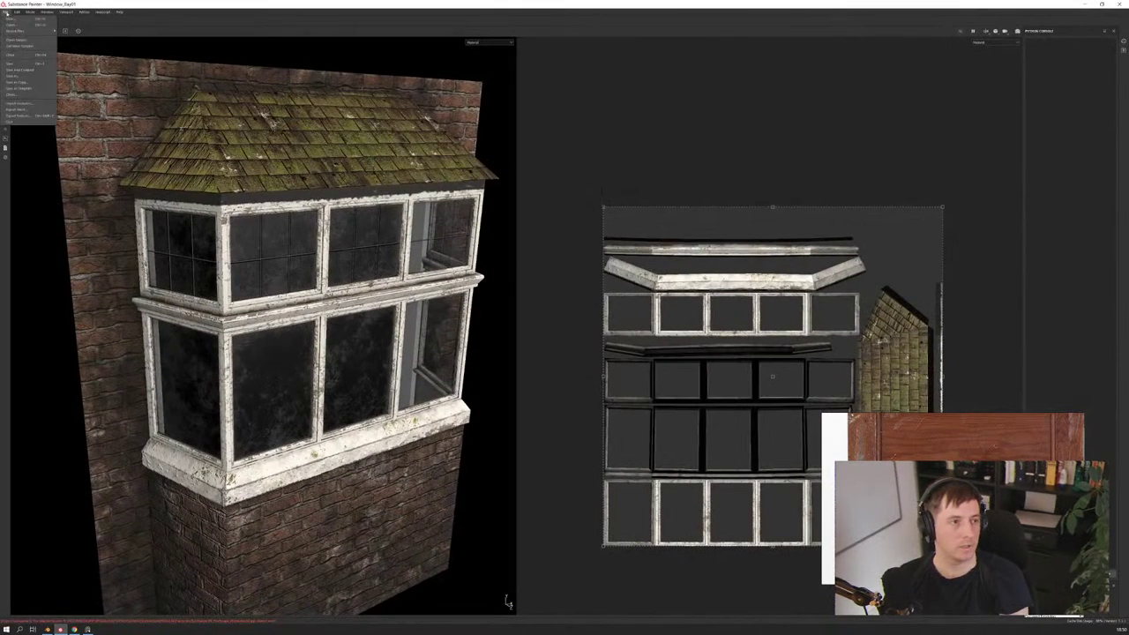
{"action": "left_click", "coordinate": [14, 21]}
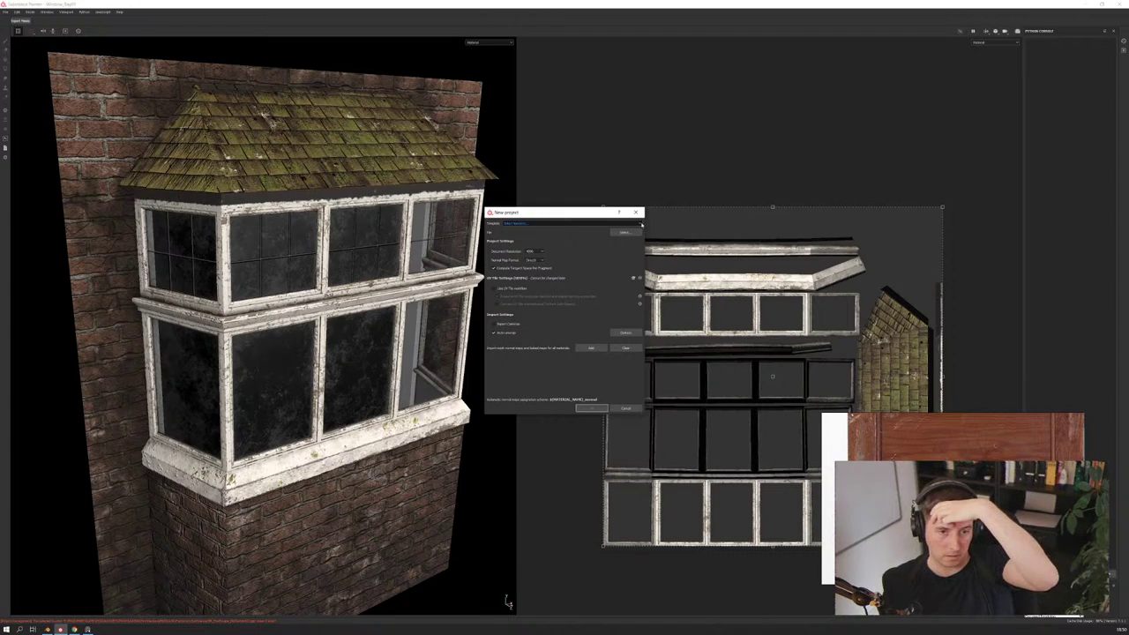
{"action": "left_click", "coordinate": [625, 232]}
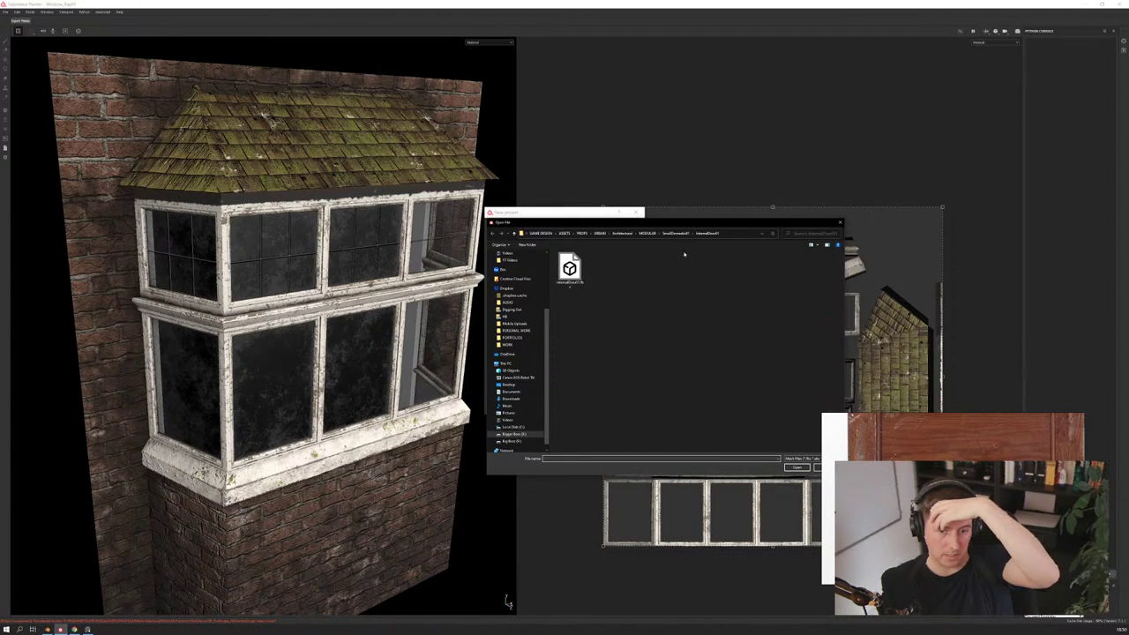
{"action": "left_click", "coordinate": [675, 233]}
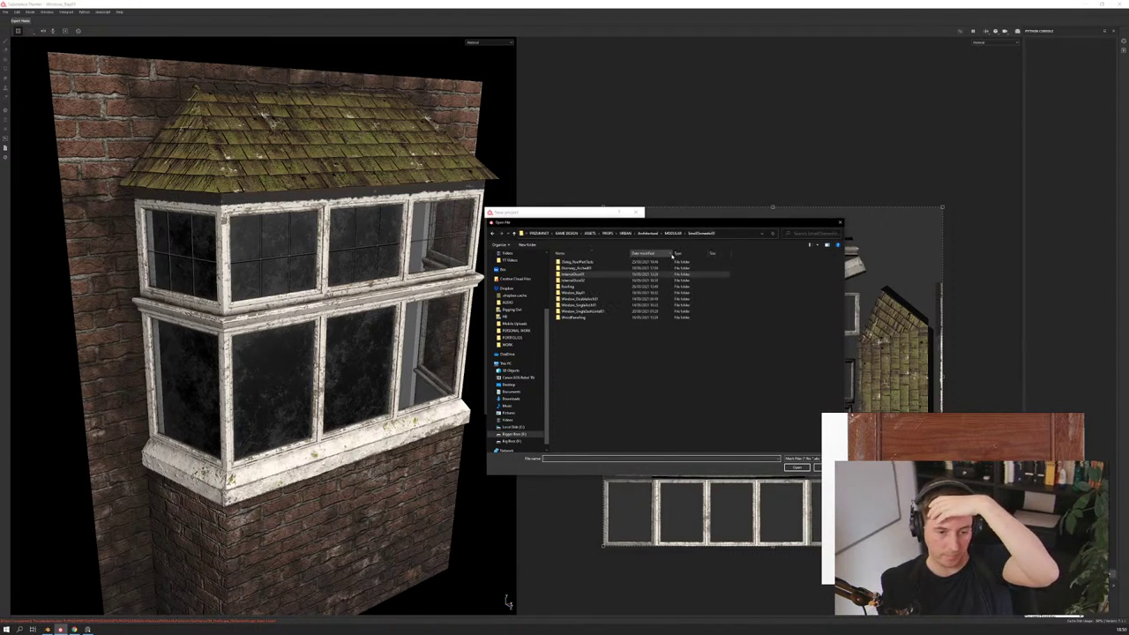
{"action": "scroll", "coordinate": [516, 291], "scroll_direction": "up", "scroll_amount": 2}
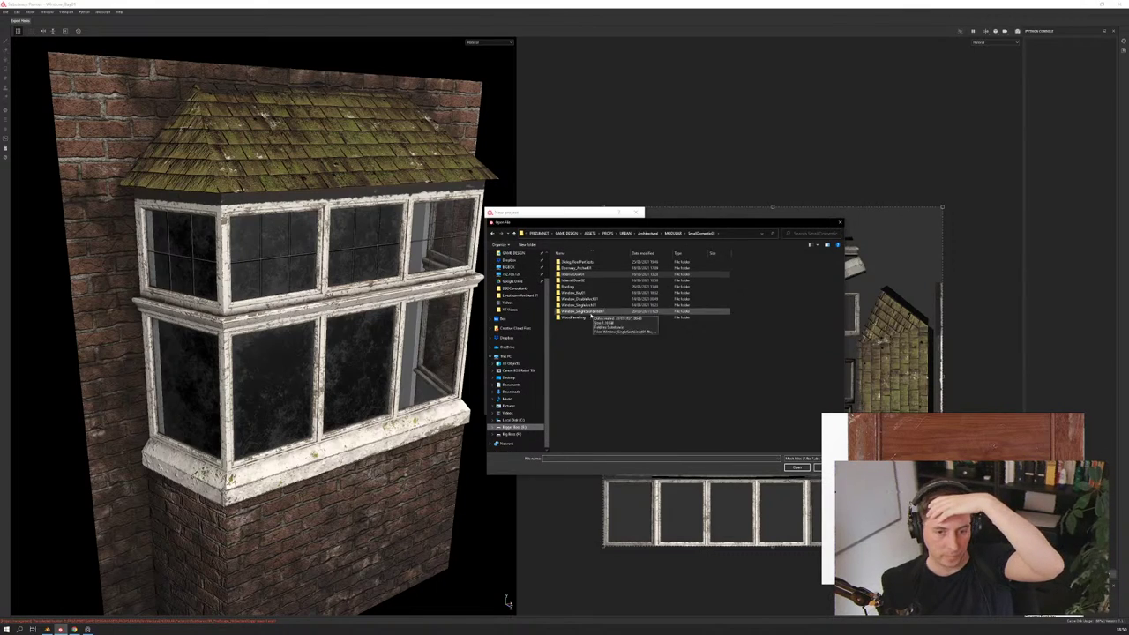
{"action": "double_click", "coordinate": [574, 280]}
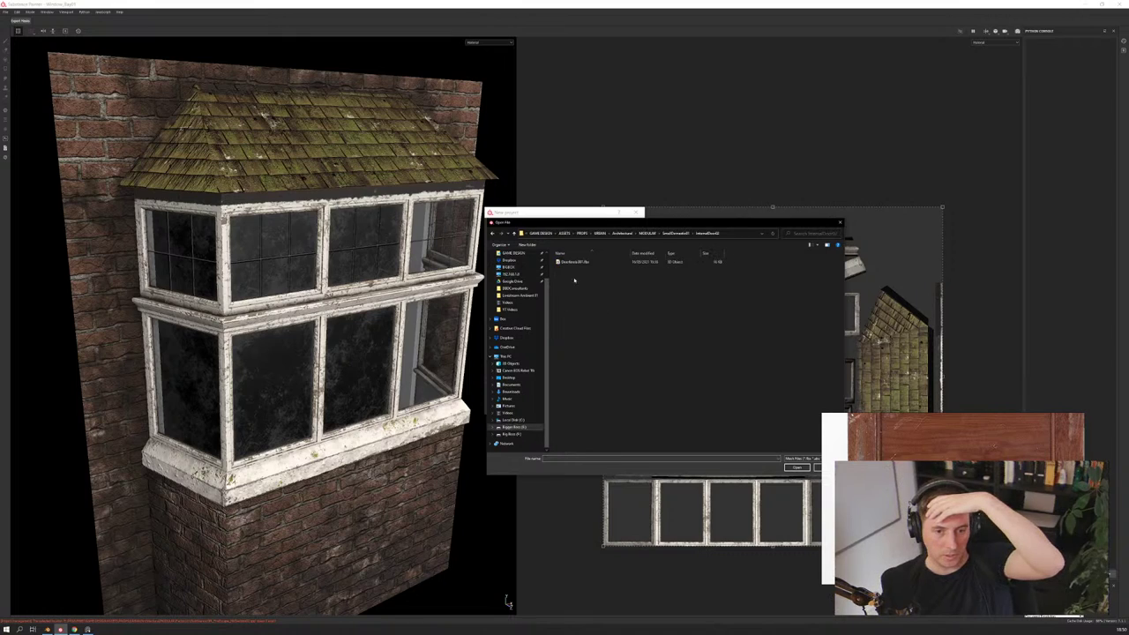
{"action": "double_click", "coordinate": [573, 262]}
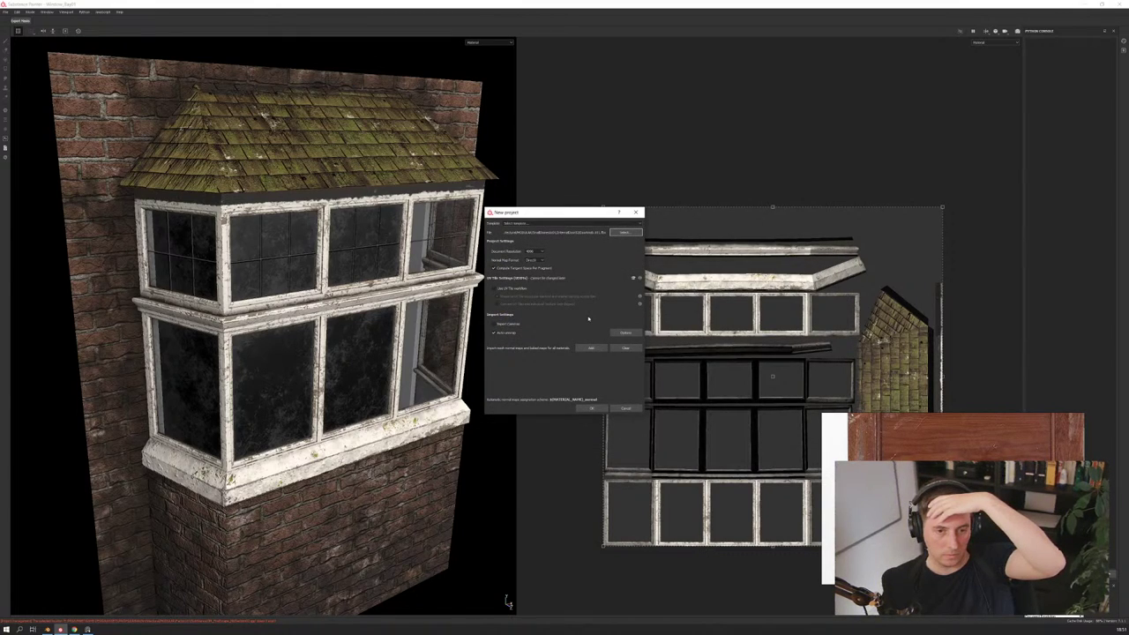
{"action": "left_click", "coordinate": [594, 410]}
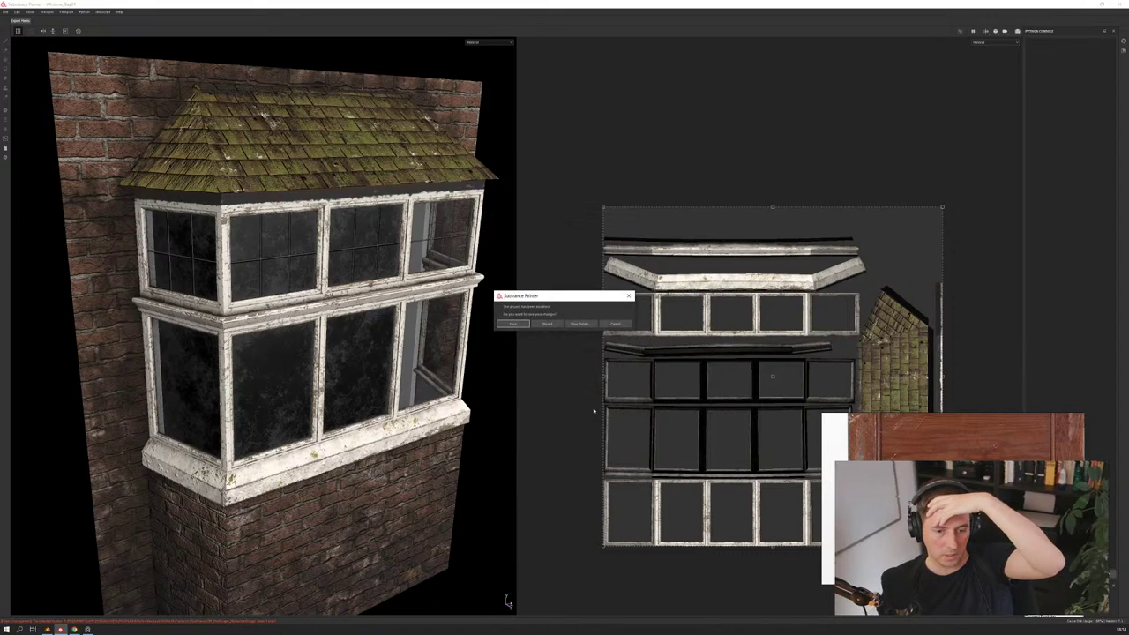
{"action": "left_click", "coordinate": [547, 325]}
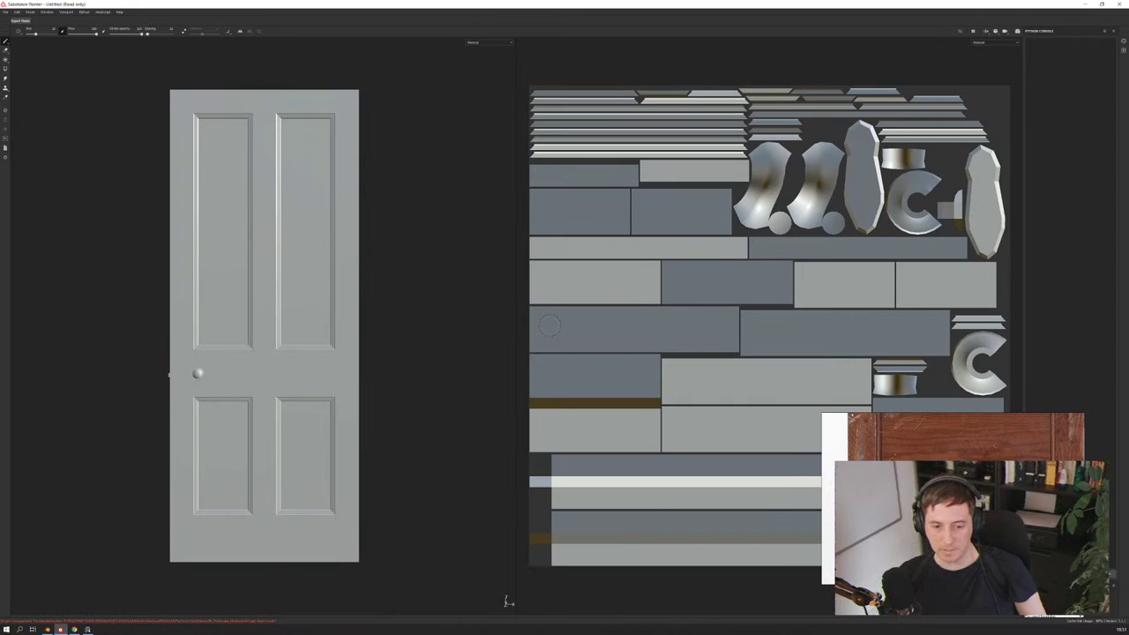
Bake the door's normal, ID, AO, curvature, position and thickness maps at a new output size
{"action": "key", "text": "ctrl+shift+b"}
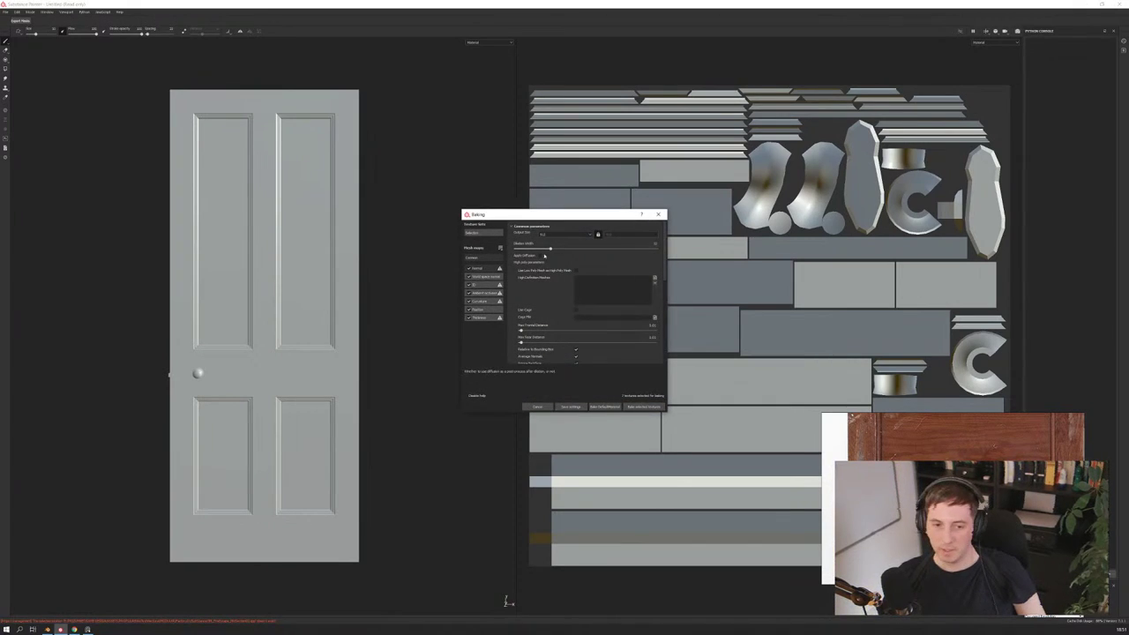
{"action": "left_click", "coordinate": [565, 234]}
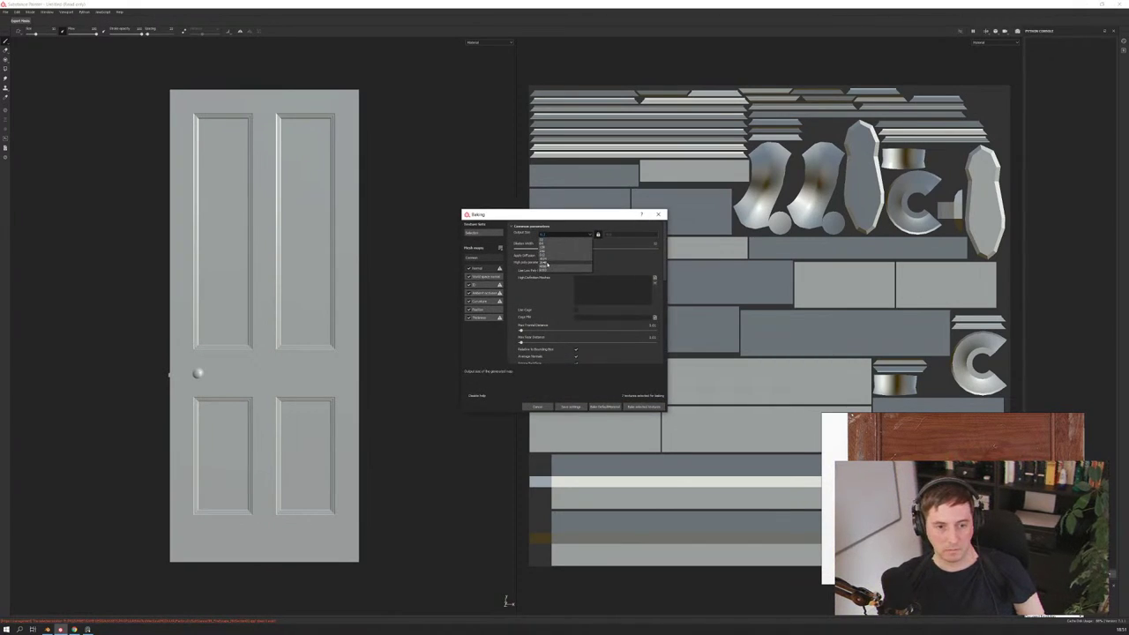
{"action": "left_click", "coordinate": [548, 269]}
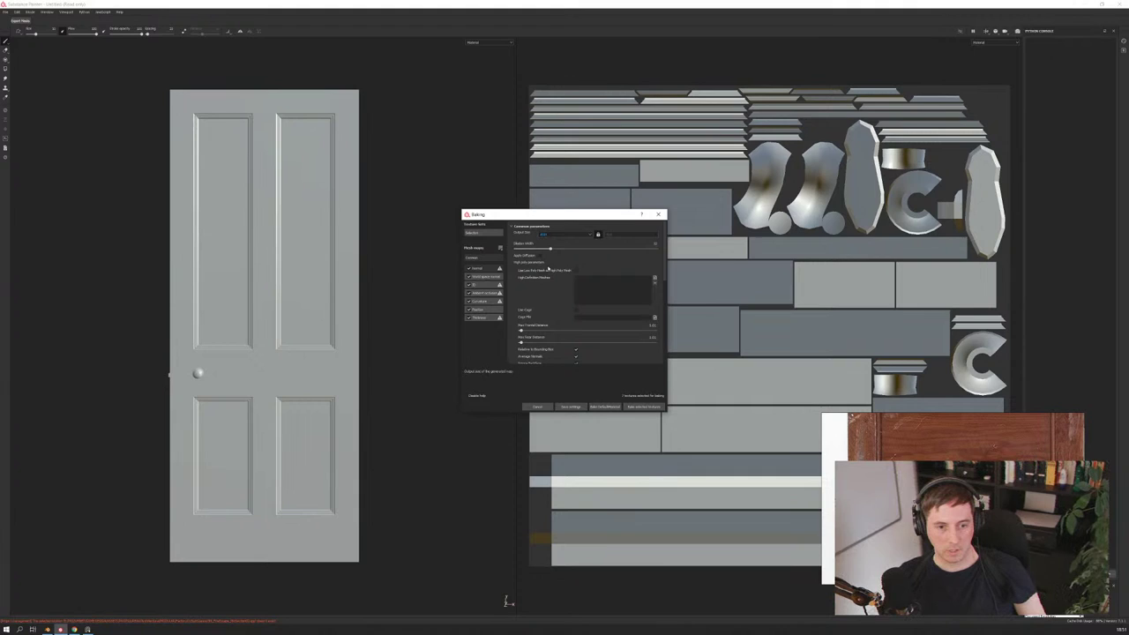
{"action": "left_click", "coordinate": [652, 407]}
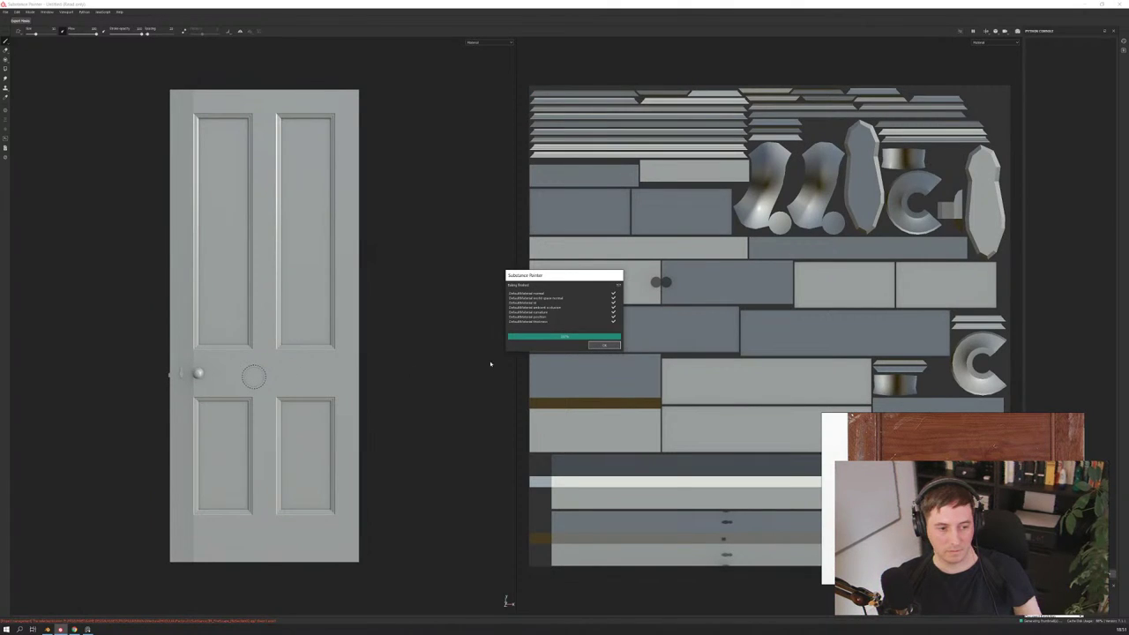
{"action": "left_click", "coordinate": [604, 345]}
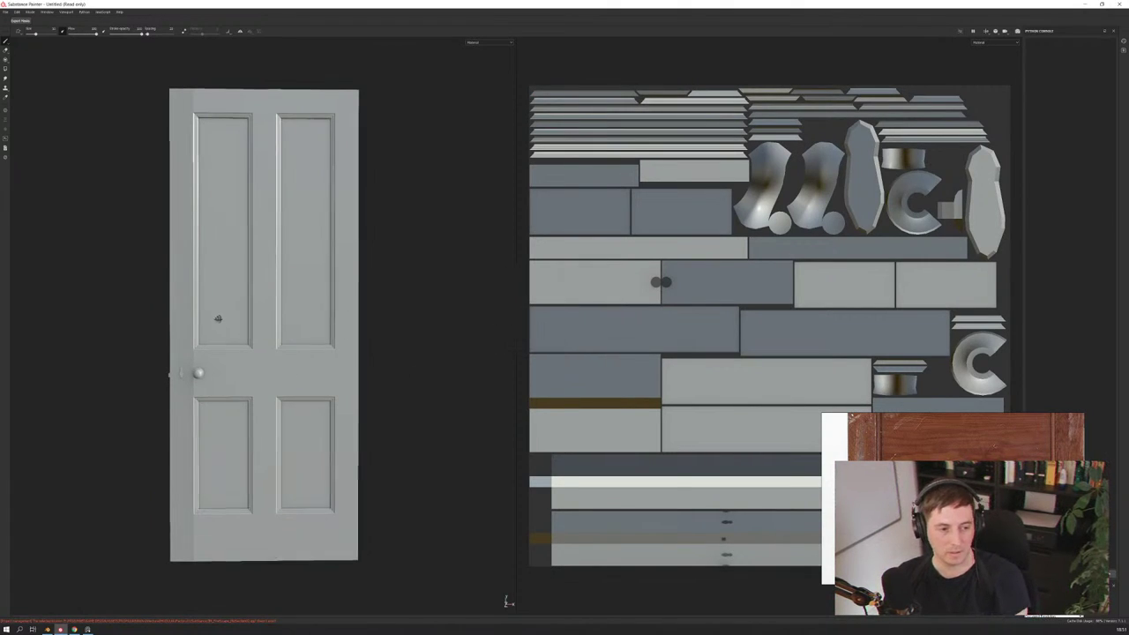
Orbit and zoom around the baked door to check its front and back, then return to Blender
{"action": "left_click_drag", "start_coordinate": [218, 318], "coordinate": [510, 338], "text": "alt"}
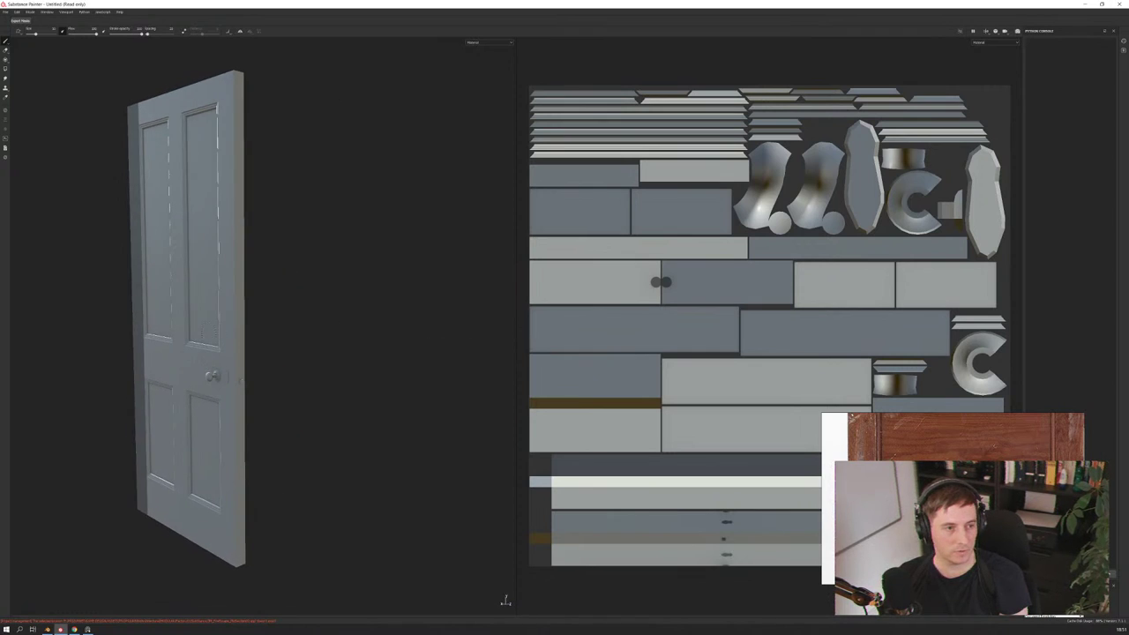
{"action": "left_click_drag", "start_coordinate": [264, 323], "coordinate": [476, 336], "text": "alt"}
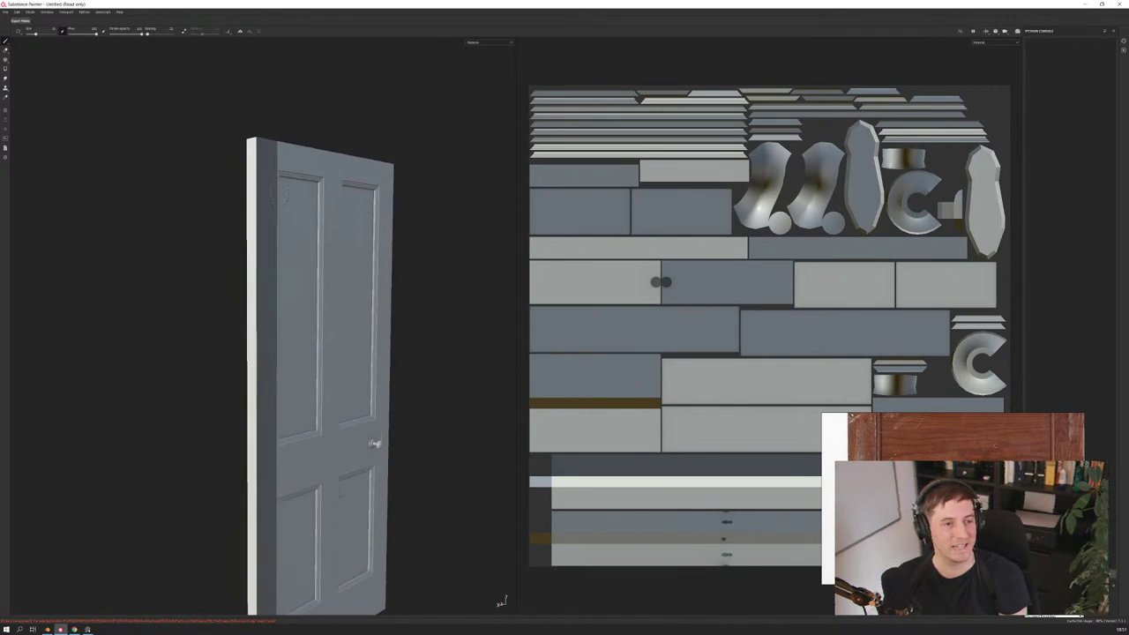
{"action": "mouse_move", "coordinate": [149, 252]}
{"action": "left_mouse_down", "text": "alt"}
{"action": "mouse_move", "coordinate": [180, 280]}
{"action": "mouse_move", "coordinate": [323, 301]}
{"action": "mouse_move", "coordinate": [407, 332]}
{"action": "mouse_move", "coordinate": [311, 320]}
{"action": "mouse_move", "coordinate": [73, 244]}
{"action": "mouse_move", "coordinate": [325, 270]}
{"action": "mouse_move", "coordinate": [259, 270]}
{"action": "mouse_move", "coordinate": [328, 302]}
{"action": "left_mouse_up", "text": "alt"}
{"action": "mouse_move", "coordinate": [257, 323]}
{"action": "left_mouse_down", "text": "alt"}
{"action": "mouse_move", "coordinate": [238, 327]}
{"action": "mouse_move", "coordinate": [339, 335]}
{"action": "mouse_move", "coordinate": [215, 341]}
{"action": "mouse_move", "coordinate": [411, 315]}
{"action": "left_mouse_up", "text": "alt"}
{"action": "scroll", "coordinate": [230, 328], "scroll_direction": "down", "scroll_amount": 3}
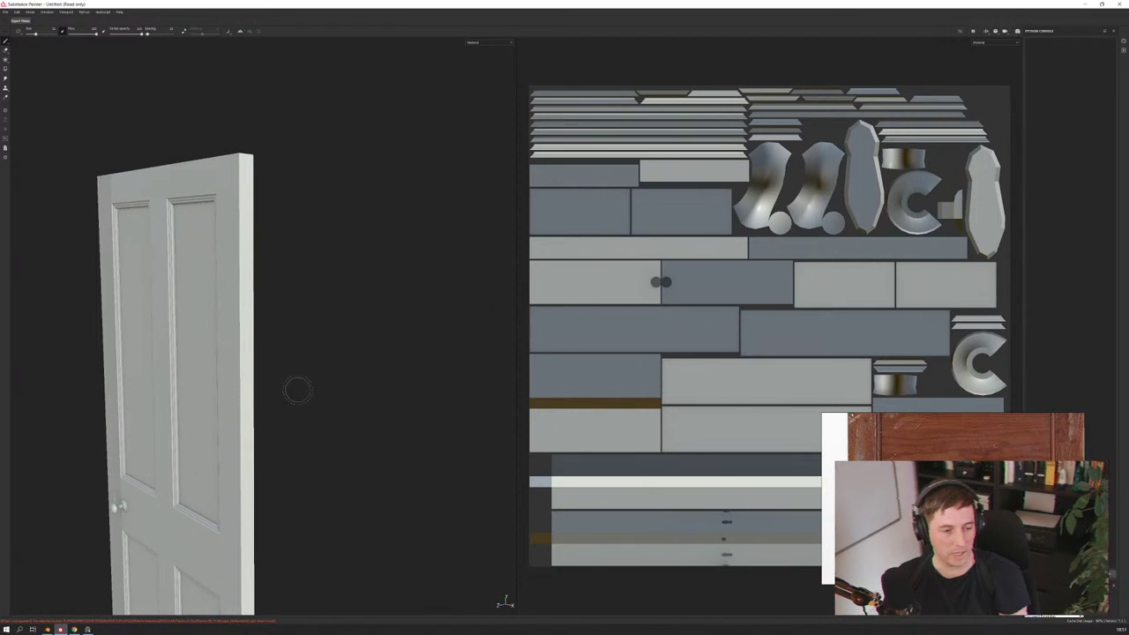
{"action": "left_click_drag", "start_coordinate": [308, 380], "coordinate": [119, 381], "text": "alt"}
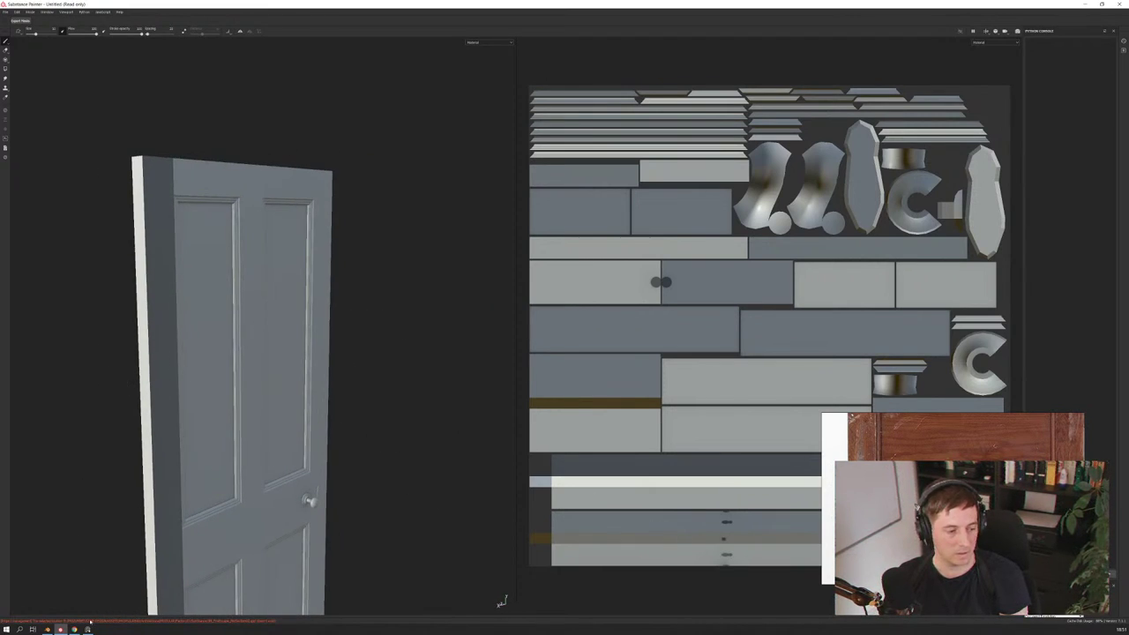
{"action": "key", "text": "alt+Tab"}
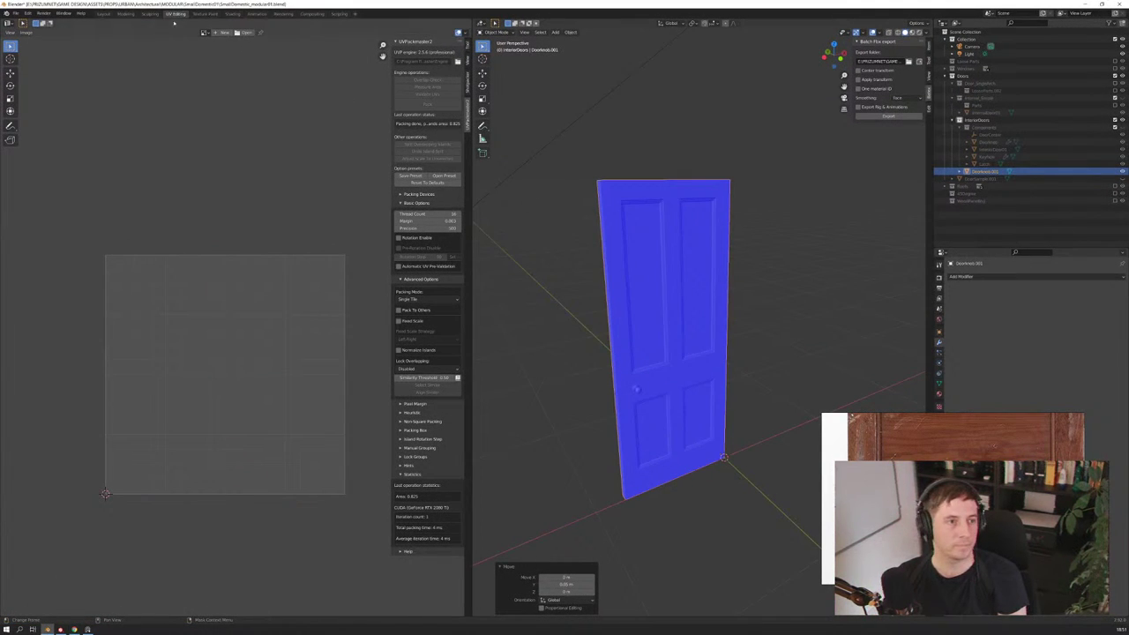
Enter Edit Mode on the door, select all, then pick its narrow side edge faces
{"action": "scroll", "coordinate": [681, 277], "scroll_direction": "up", "scroll_amount": 3}
{"action": "key", "text": "Tab"}
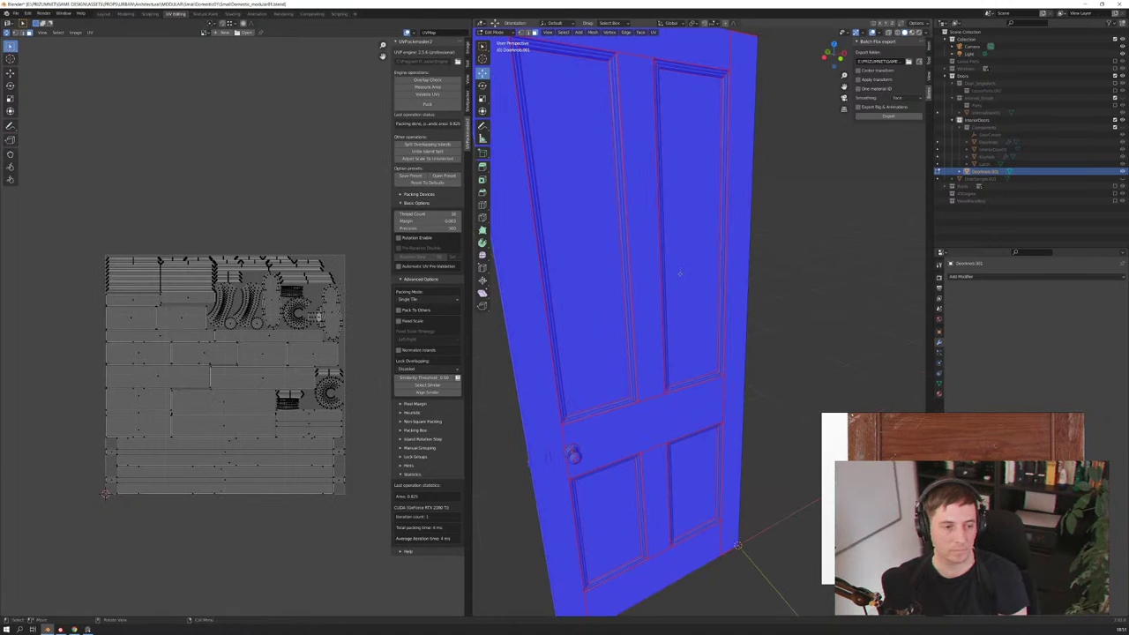
{"action": "key", "text": "a"}
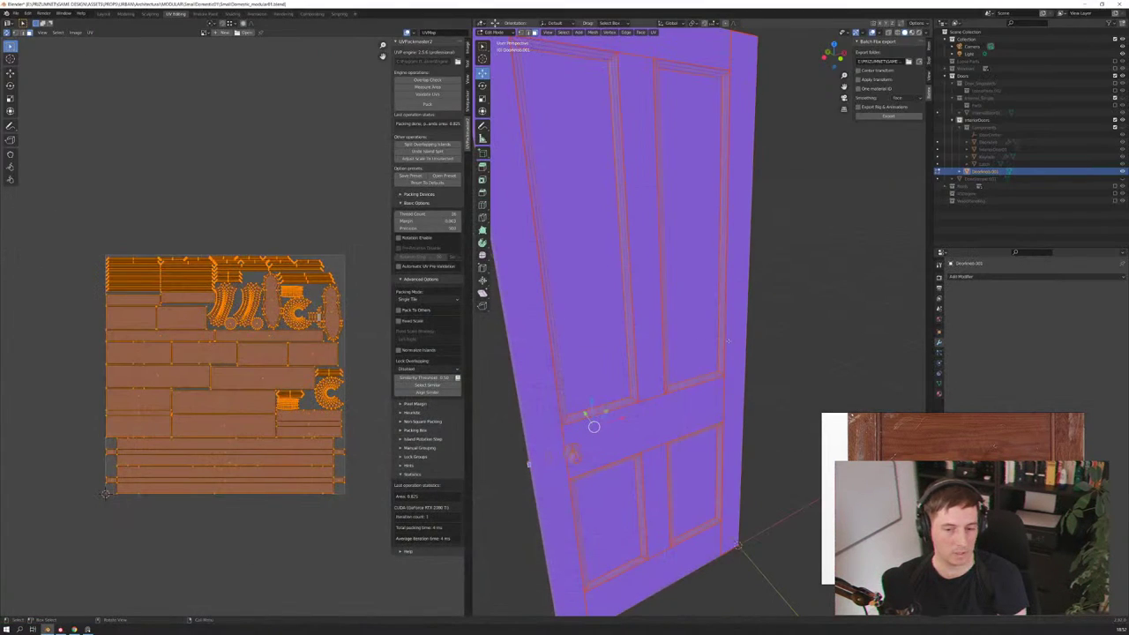
{"action": "left_click", "coordinate": [728, 357]}
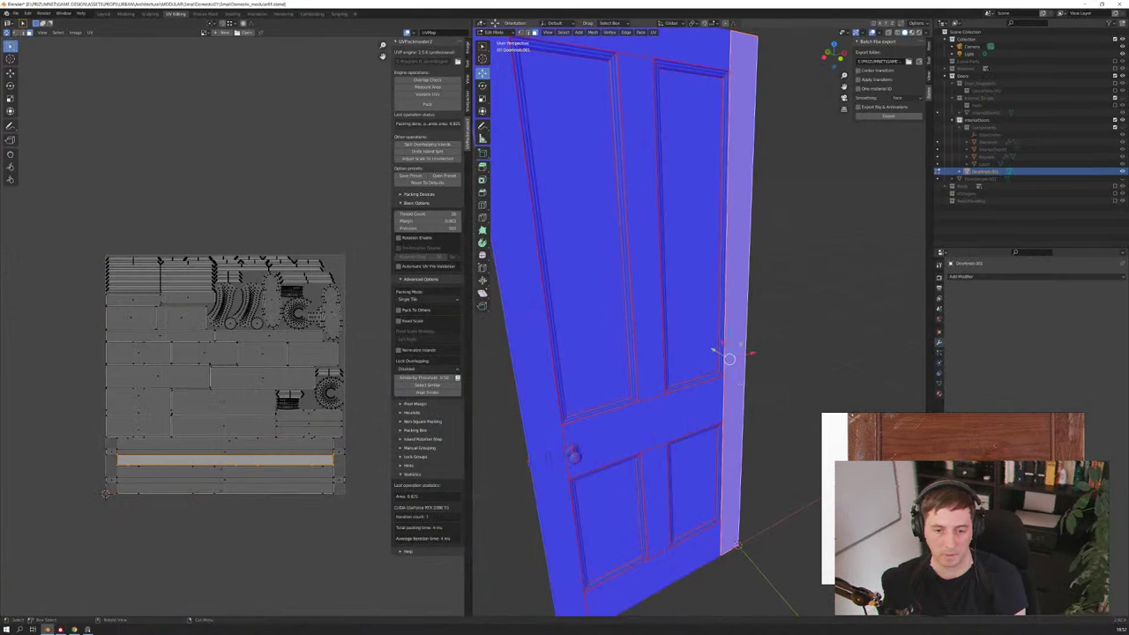
{"action": "middle_click_drag", "start_coordinate": [706, 353], "coordinate": [671, 335]}
{"action": "scroll", "coordinate": [688, 335], "scroll_direction": "down", "scroll_amount": 3}
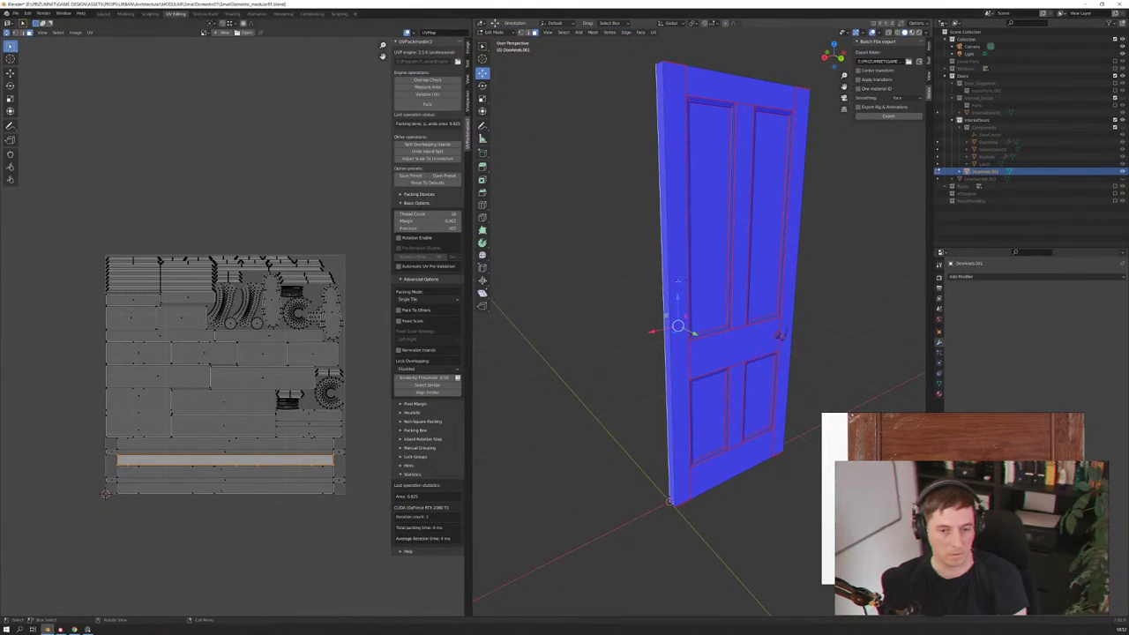
{"action": "left_click", "coordinate": [675, 279]}
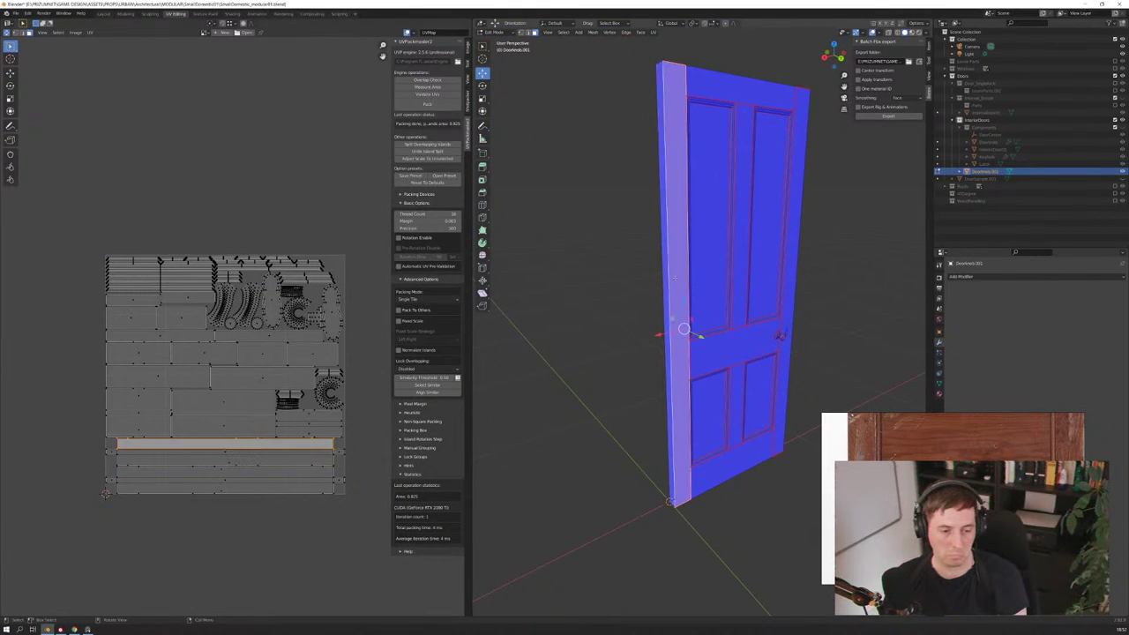
Zoom and pan the UV Editor to find the side face's UV strip and select the strip below
{"action": "scroll", "coordinate": [196, 450], "scroll_direction": "up", "scroll_amount": 5}
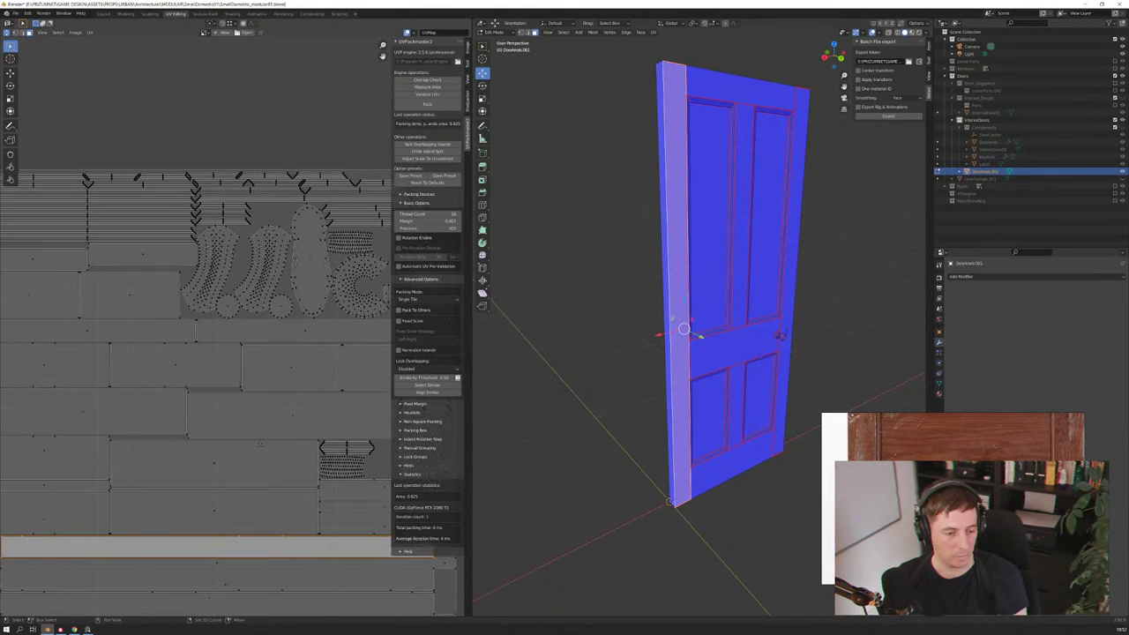
{"action": "middle_click_drag", "start_coordinate": [196, 450], "coordinate": [196, 295]}
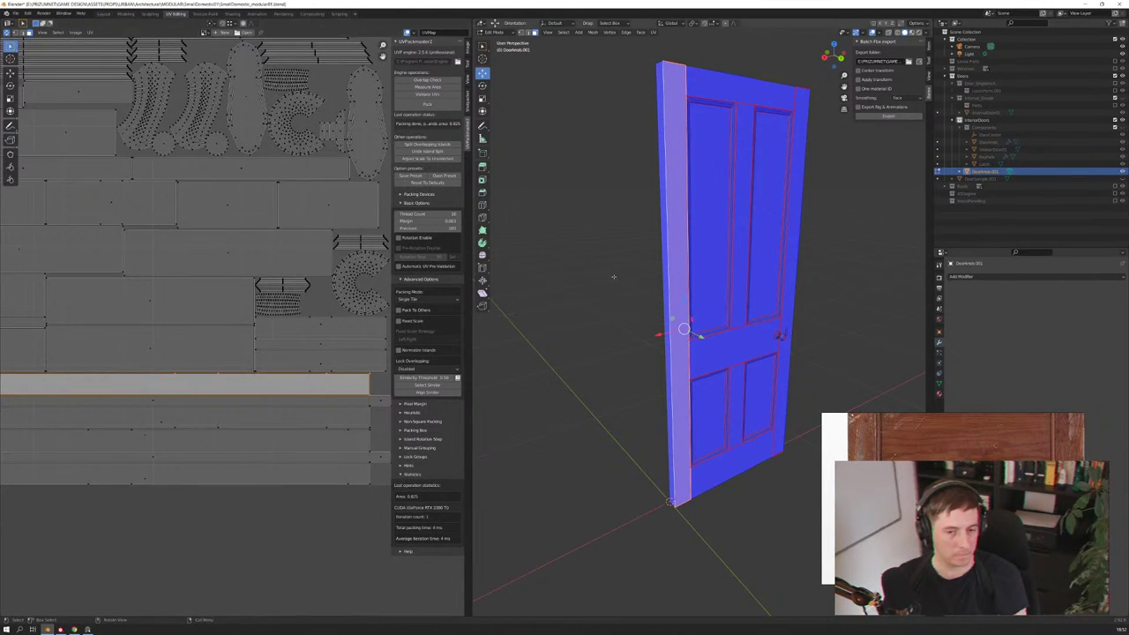
{"action": "scroll", "coordinate": [239, 427], "scroll_direction": "up", "scroll_amount": 2}
{"action": "scroll", "coordinate": [240, 426], "scroll_direction": "up", "scroll_amount": 2}
{"action": "scroll", "coordinate": [239, 427], "scroll_direction": "down", "scroll_amount": 5}
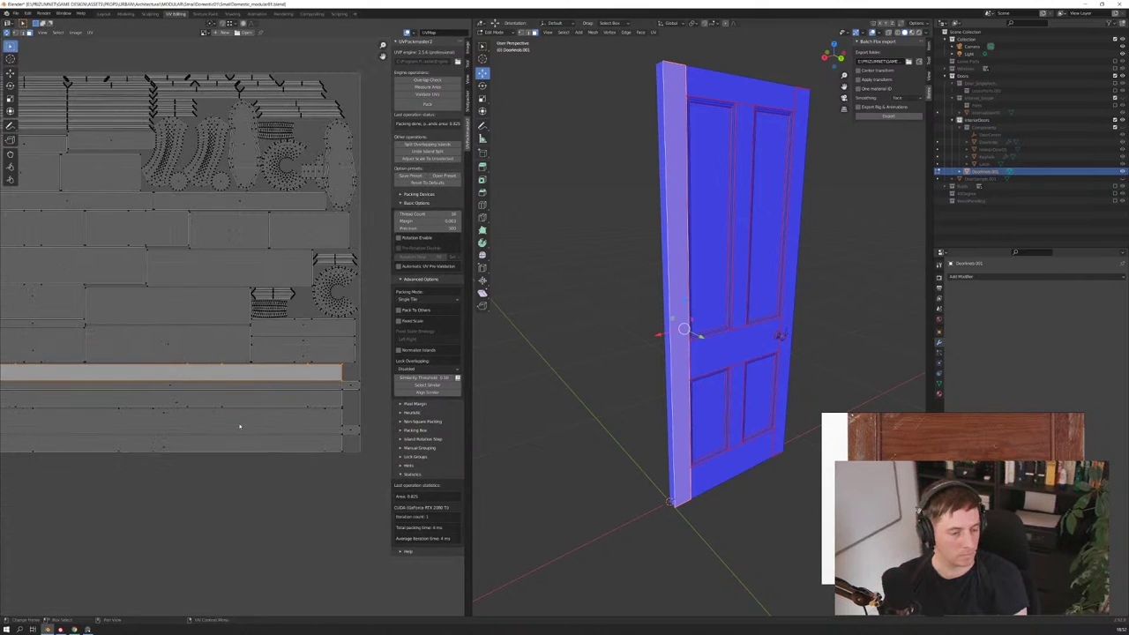
{"action": "scroll", "coordinate": [167, 375], "scroll_direction": "up", "scroll_amount": 2}
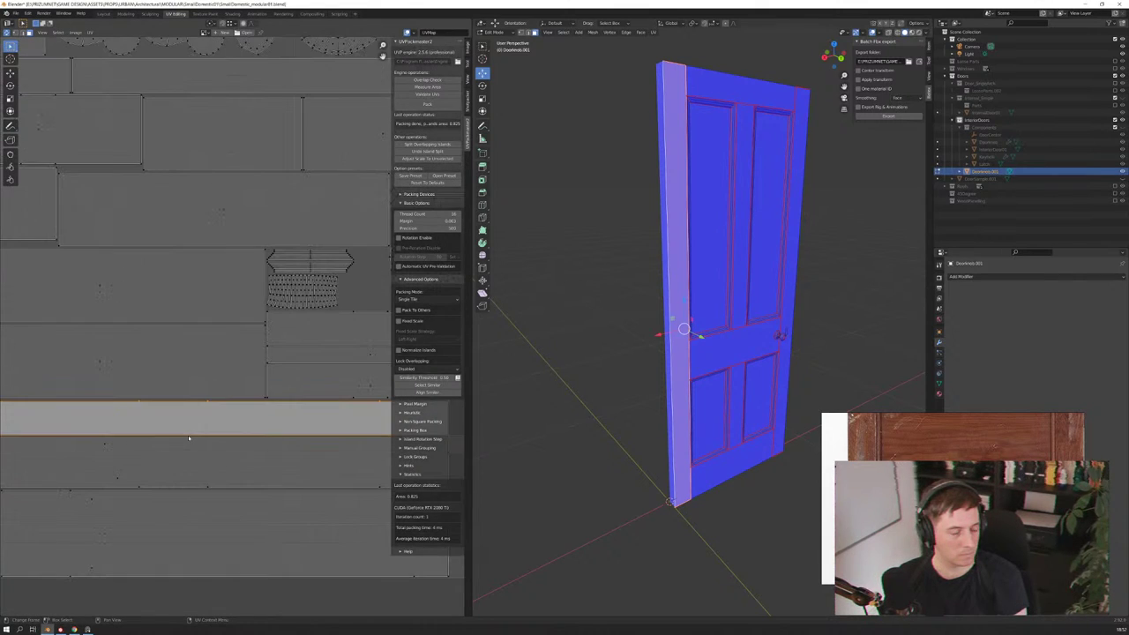
{"action": "scroll", "coordinate": [101, 419], "scroll_direction": "down", "scroll_amount": 2}
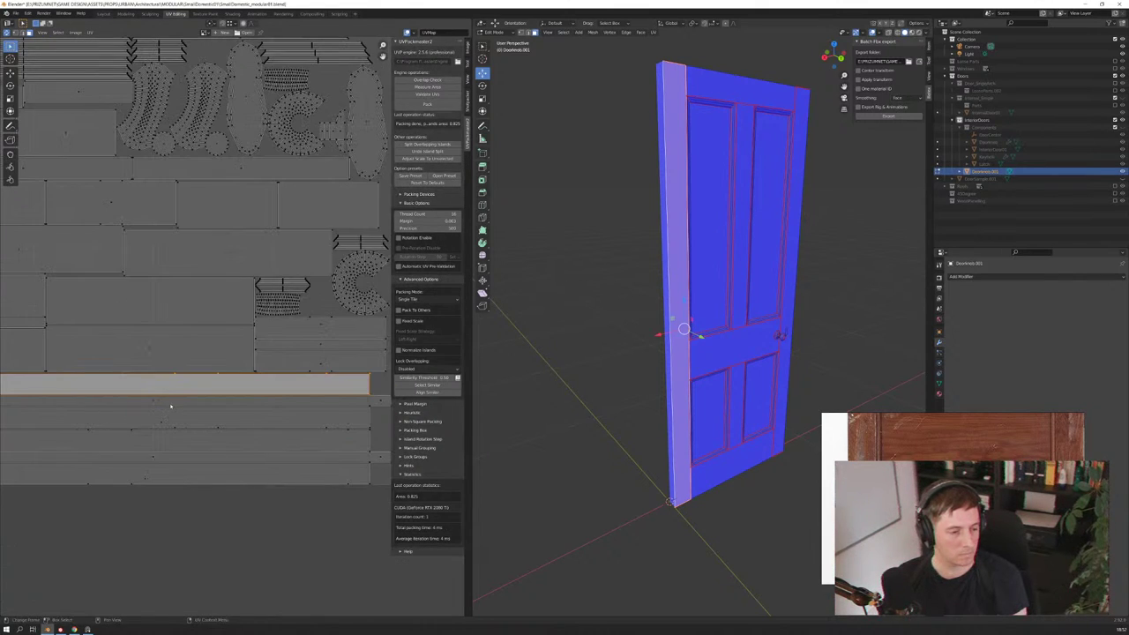
{"action": "scroll", "coordinate": [126, 422], "scroll_direction": "up", "scroll_amount": 1}
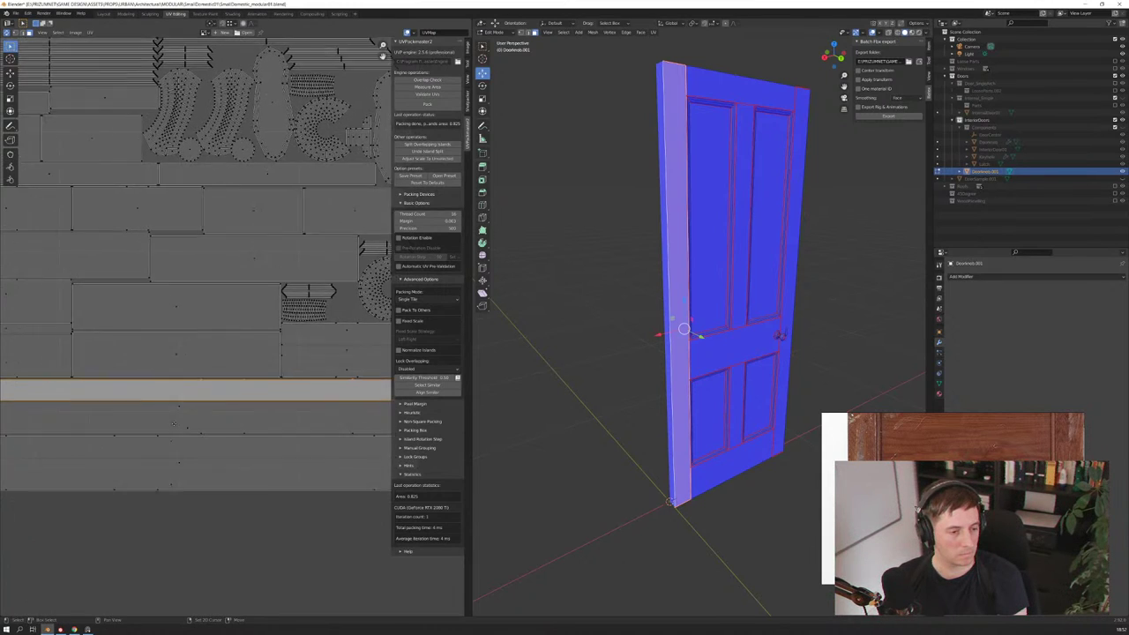
{"action": "scroll", "coordinate": [126, 421], "scroll_direction": "up", "scroll_amount": 2}
{"action": "scroll", "coordinate": [126, 422], "scroll_direction": "up", "scroll_amount": 1}
{"action": "scroll", "coordinate": [321, 441], "scroll_direction": "up", "scroll_amount": 1}
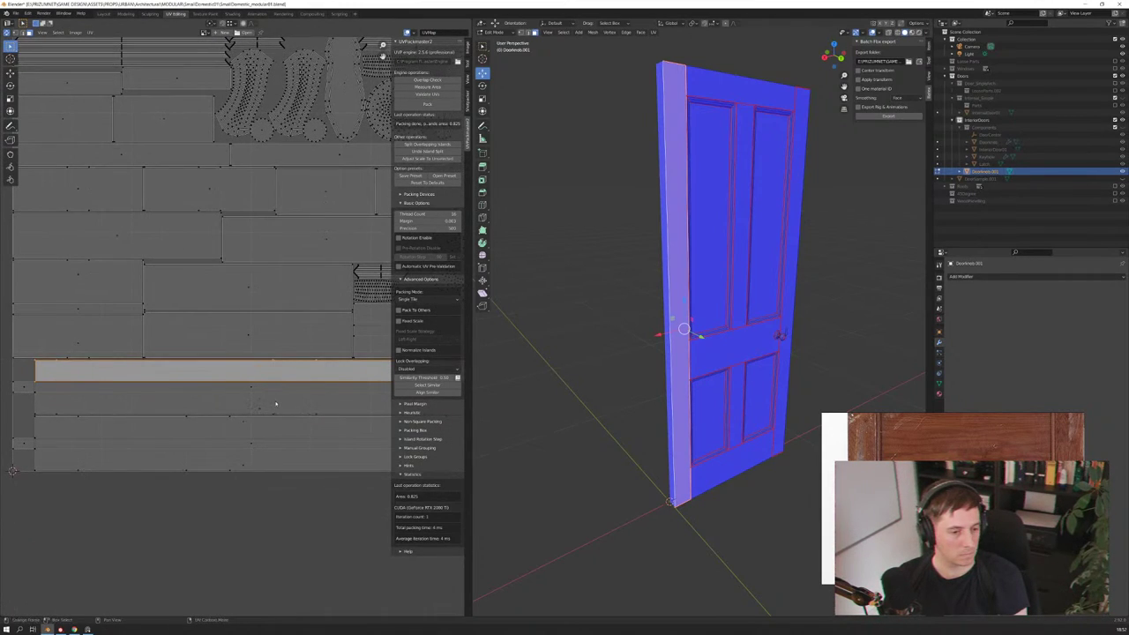
{"action": "left_click", "coordinate": [259, 410]}
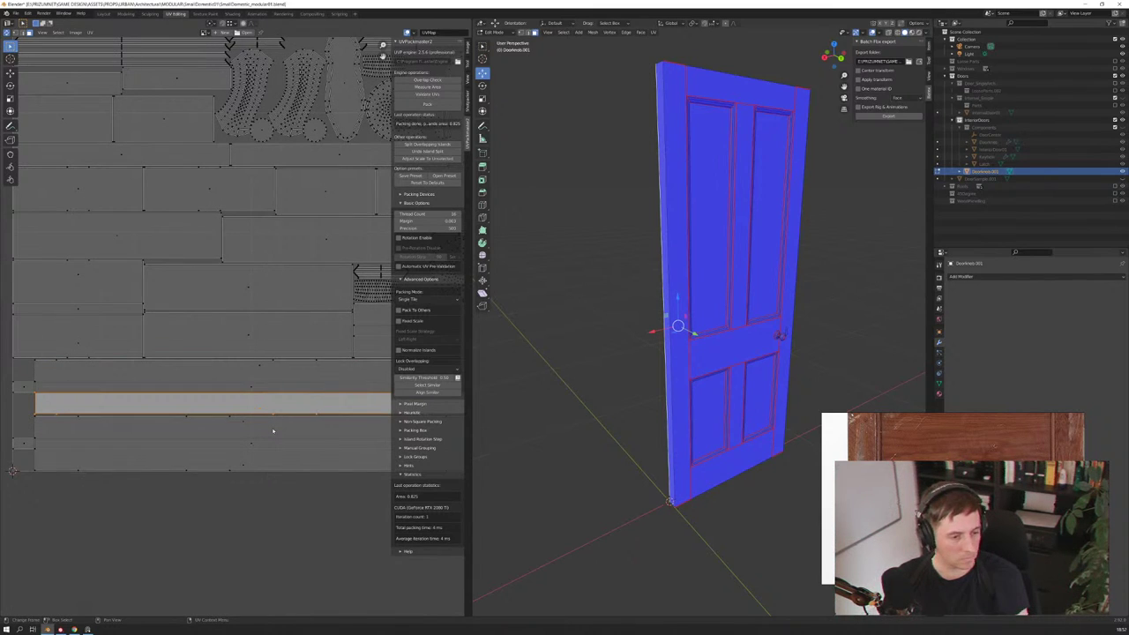
Select other door faces and edge UV bands, finishing on the door's side edge strip
{"action": "mouse_move", "coordinate": [617, 335]}
{"action": "middle_mouse_down"}
{"action": "mouse_move", "coordinate": [708, 318]}
{"action": "mouse_move", "coordinate": [674, 228]}
{"action": "mouse_move", "coordinate": [665, 335]}
{"action": "mouse_move", "coordinate": [660, 321]}
{"action": "mouse_move", "coordinate": [708, 342]}
{"action": "mouse_move", "coordinate": [688, 348]}
{"action": "middle_mouse_up"}
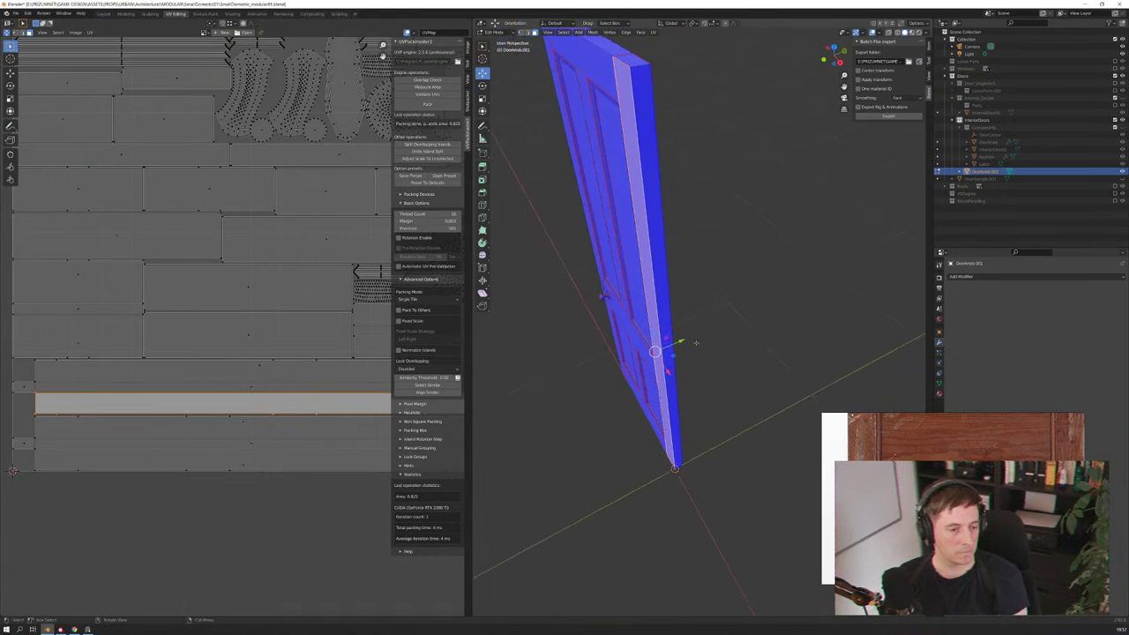
{"action": "left_click", "coordinate": [233, 429]}
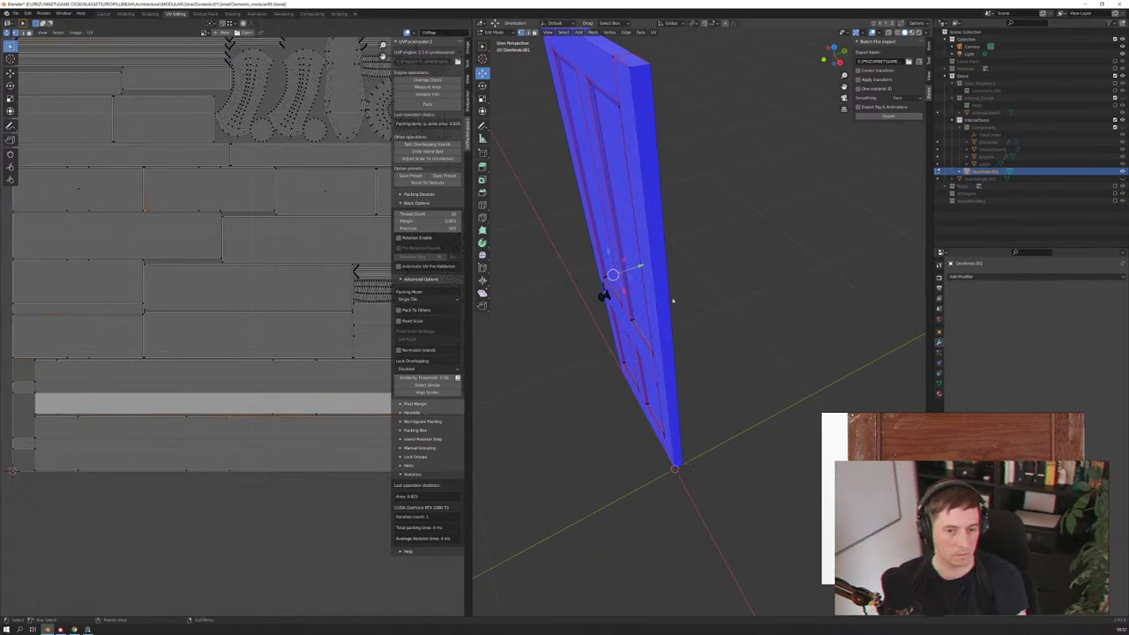
{"action": "mouse_move", "coordinate": [670, 265]}
{"action": "middle_mouse_down"}
{"action": "mouse_move", "coordinate": [786, 249]}
{"action": "mouse_move", "coordinate": [704, 257]}
{"action": "mouse_move", "coordinate": [715, 255]}
{"action": "middle_mouse_up"}
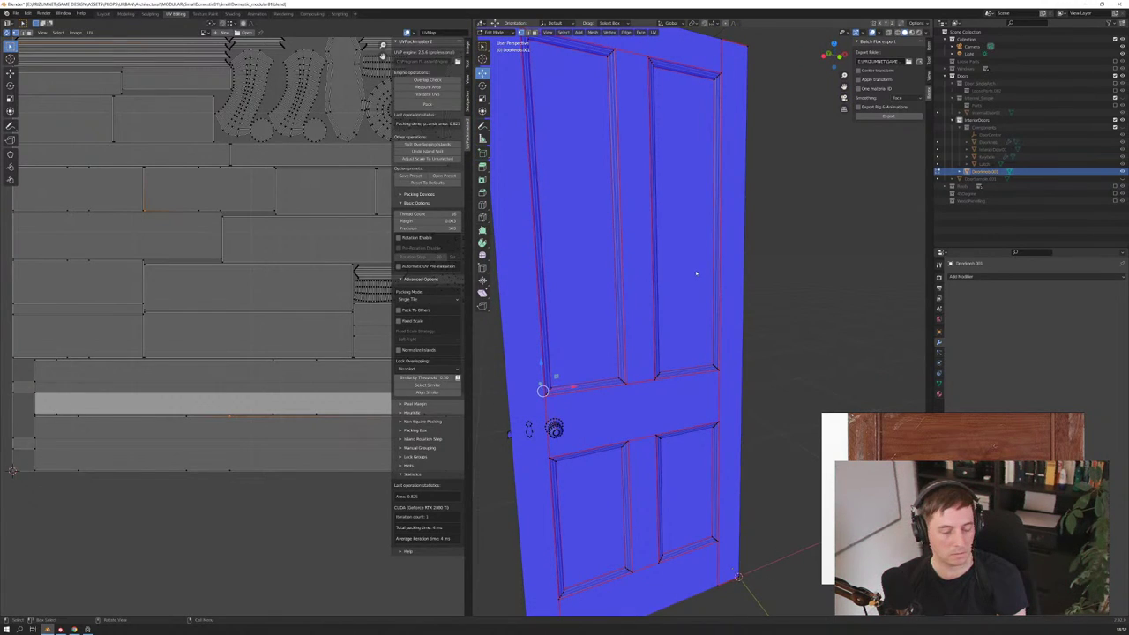
{"action": "middle_click_drag", "start_coordinate": [683, 278], "coordinate": [680, 277]}
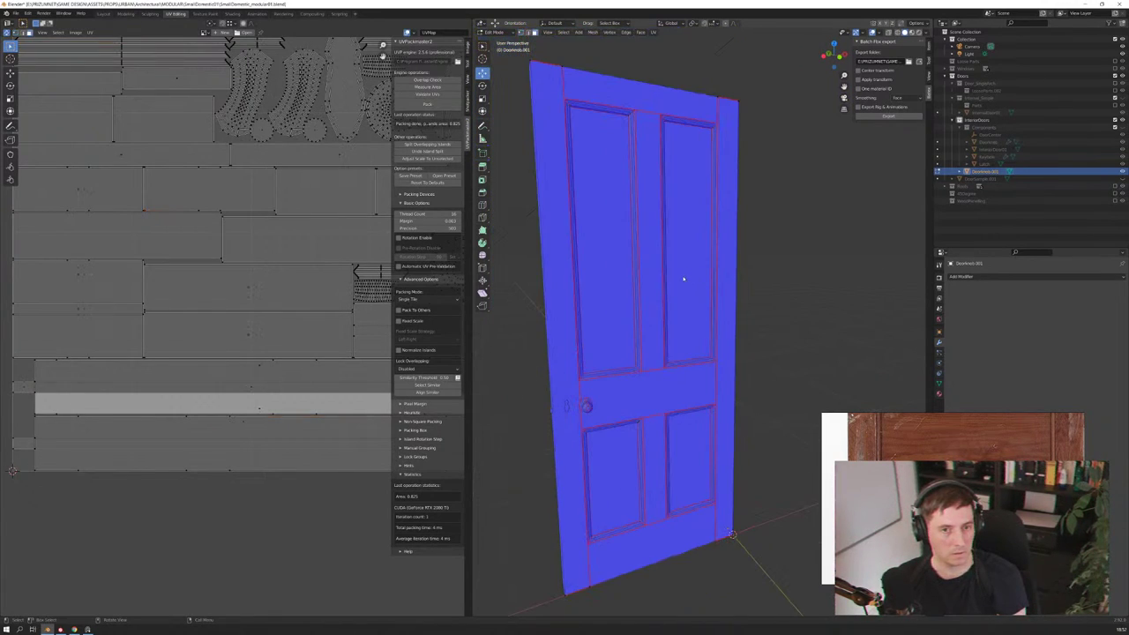
{"action": "left_click", "coordinate": [252, 382]}
{"action": "left_click", "coordinate": [257, 373]}
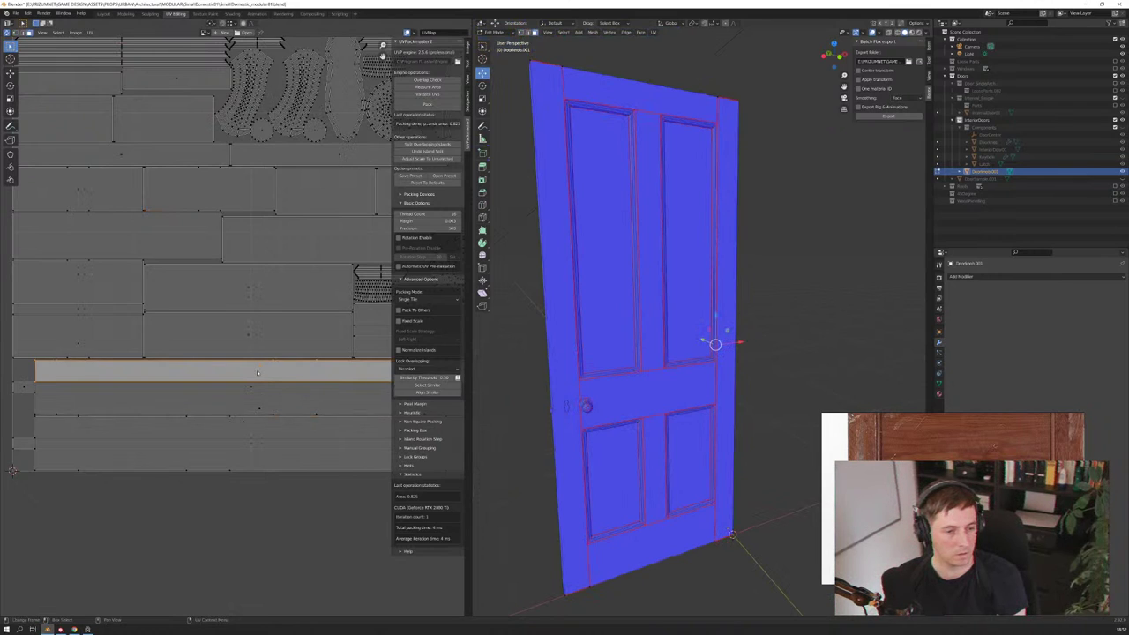
{"action": "mouse_move", "coordinate": [670, 327]}
{"action": "middle_mouse_down"}
{"action": "mouse_move", "coordinate": [576, 326]}
{"action": "mouse_move", "coordinate": [538, 353]}
{"action": "middle_mouse_up"}
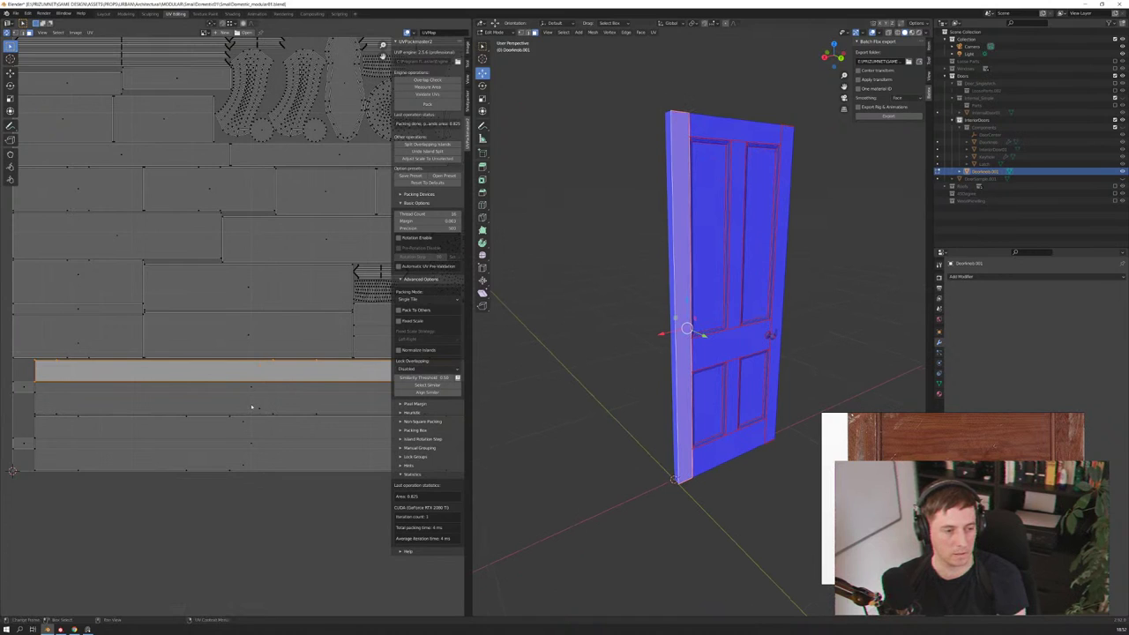
{"action": "middle_click_drag", "start_coordinate": [618, 353], "coordinate": [671, 353]}
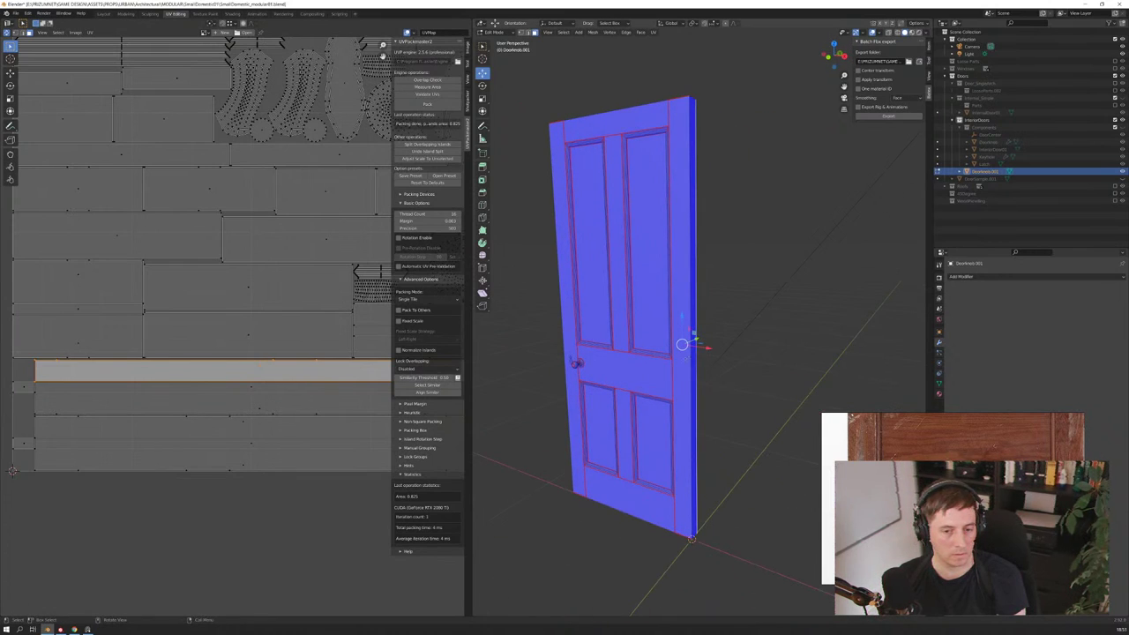
{"action": "left_click", "coordinate": [681, 359]}
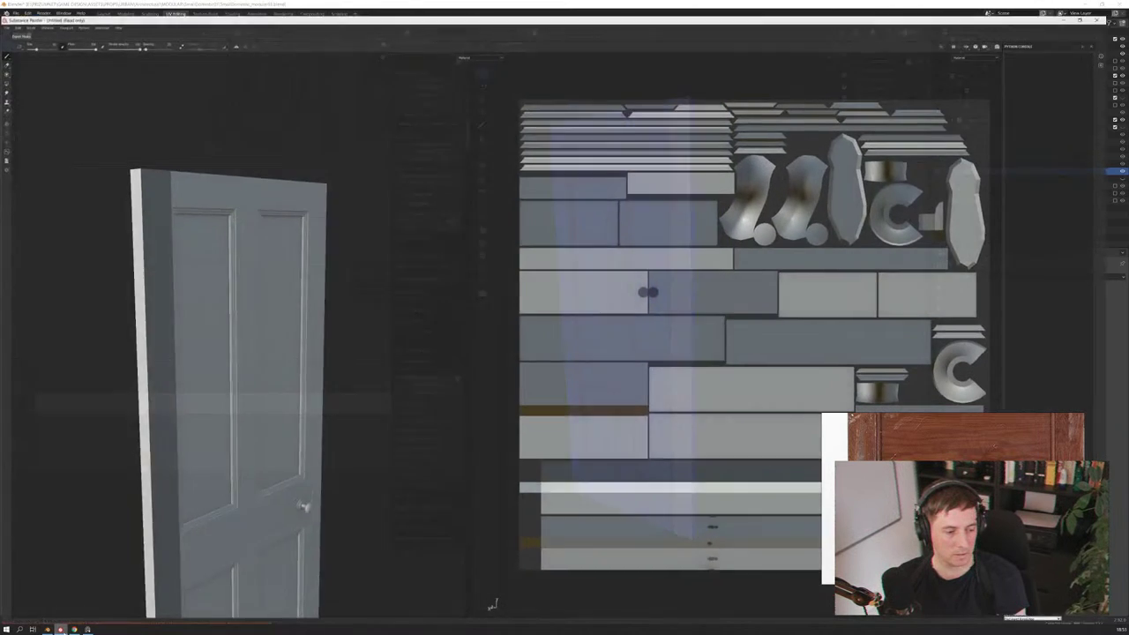
Rotate the re-baked door to a frontal view in Substance Painter, then switch to Blender
{"action": "scroll", "coordinate": [311, 395], "scroll_direction": "up", "scroll_amount": 2}
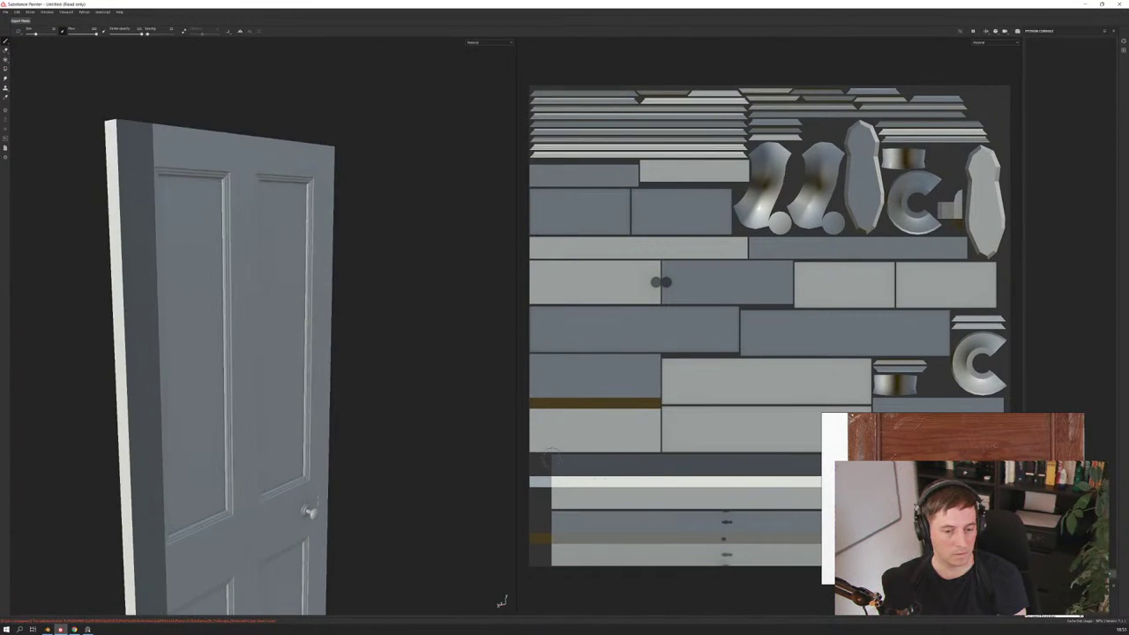
{"action": "mouse_move", "coordinate": [311, 395]}
{"action": "left_mouse_down", "text": "alt"}
{"action": "mouse_move", "coordinate": [143, 357]}
{"action": "mouse_move", "coordinate": [236, 404]}
{"action": "mouse_move", "coordinate": [171, 374]}
{"action": "mouse_move", "coordinate": [380, 360]}
{"action": "mouse_move", "coordinate": [158, 370]}
{"action": "left_mouse_up", "text": "alt"}
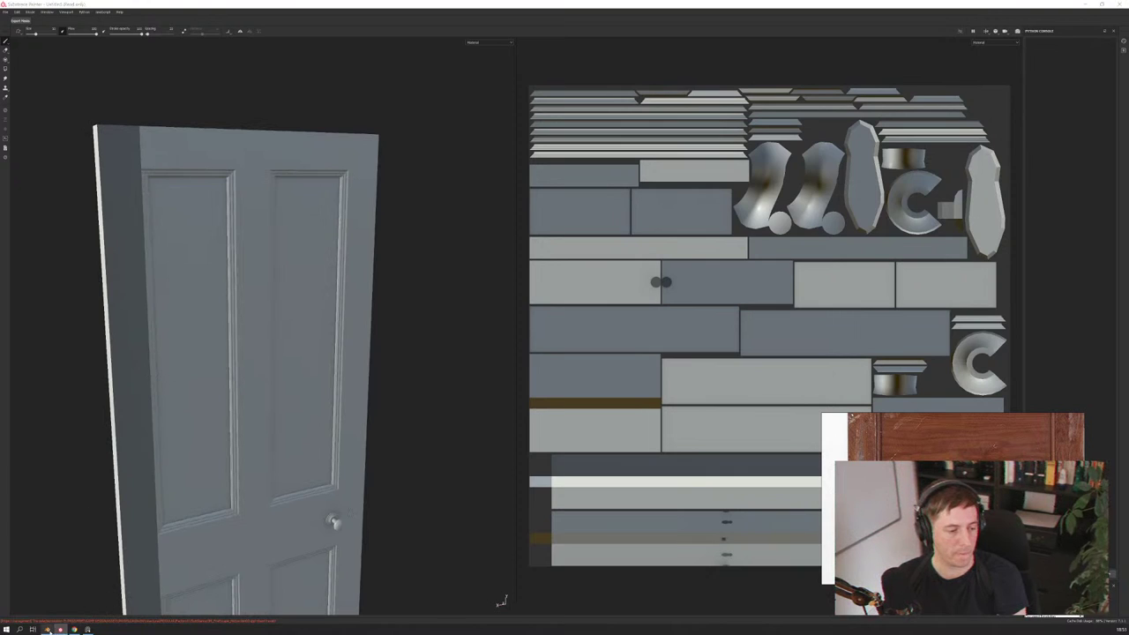
{"action": "left_click", "coordinate": [47, 629]}
{"action": "scroll", "coordinate": [207, 430], "scroll_direction": "down", "scroll_amount": 1}
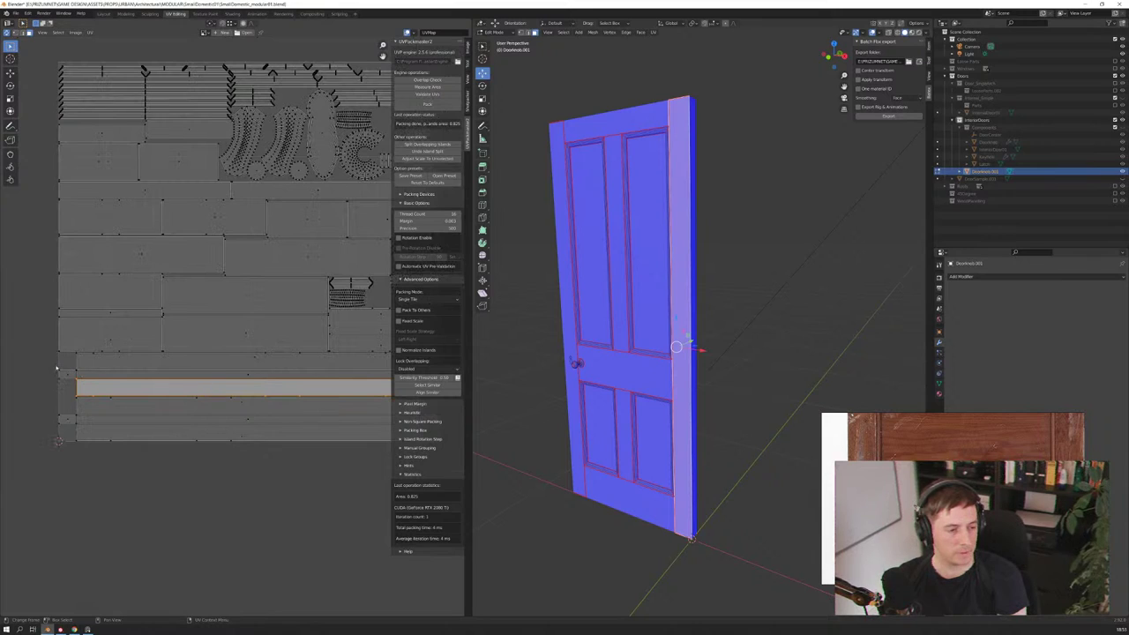
Select the door's edge UV strips and rotate the small end island by 180°
{"action": "left_click_drag", "start_coordinate": [46, 363], "coordinate": [323, 391]}
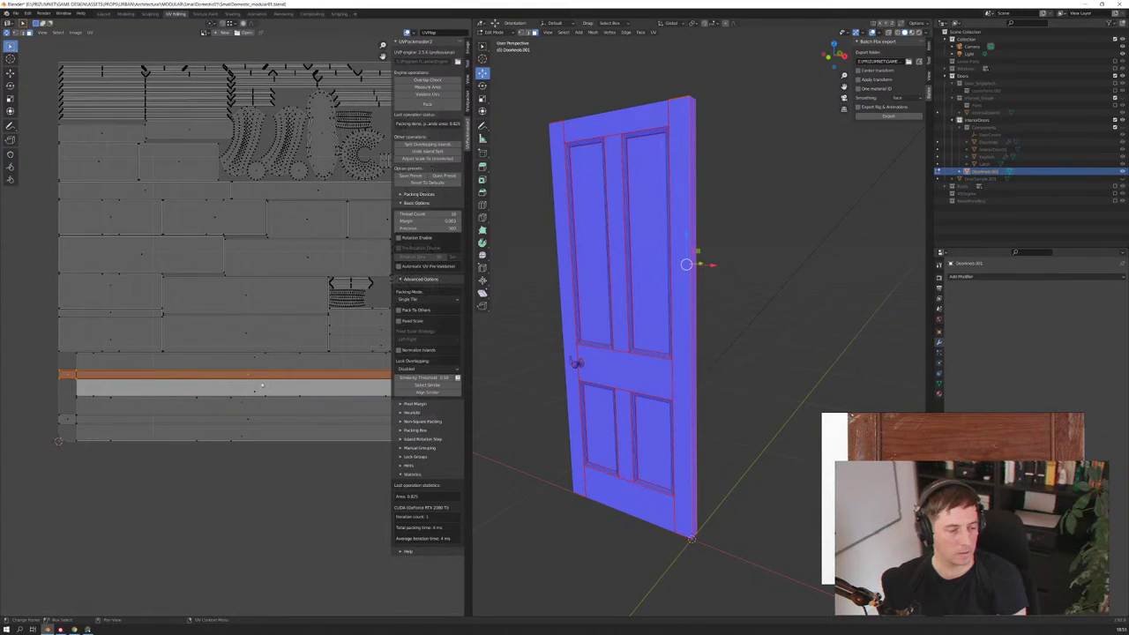
{"action": "left_click", "coordinate": [253, 364]}
{"action": "left_click", "coordinate": [256, 388], "text": "shift"}
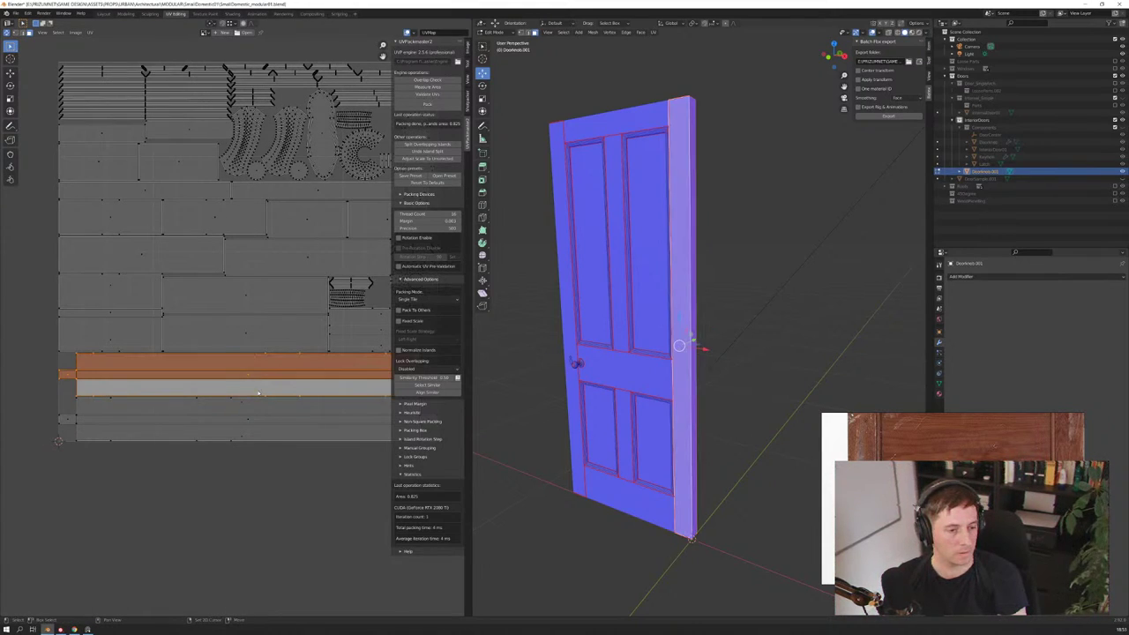
{"action": "middle_click_drag", "start_coordinate": [396, 385], "coordinate": [304, 394]}
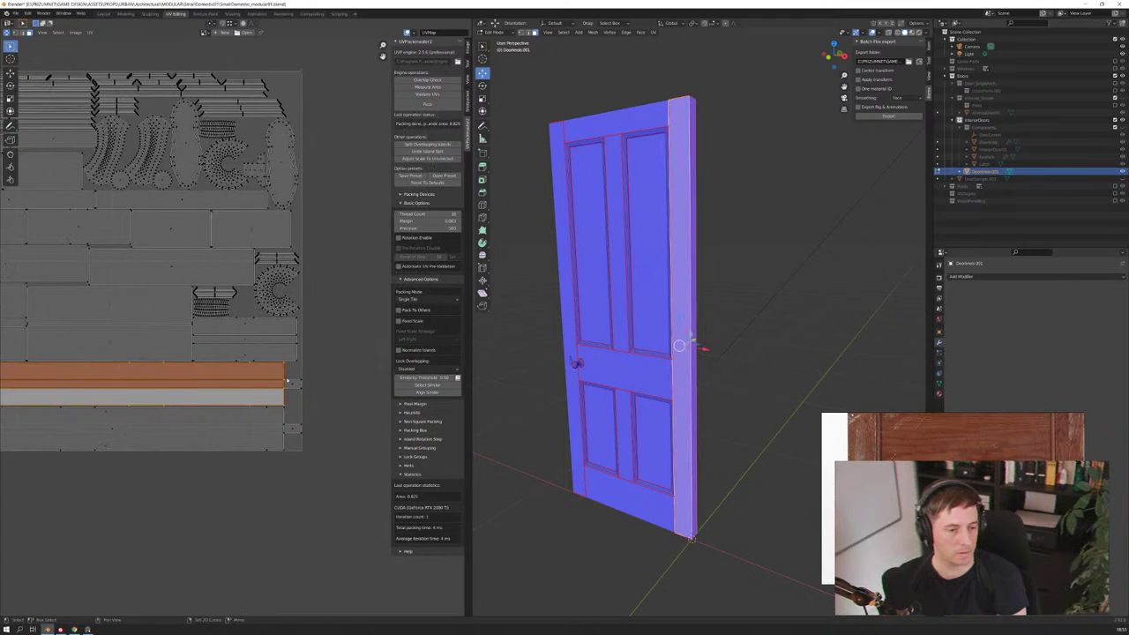
{"action": "left_click", "coordinate": [304, 394], "text": "shift"}
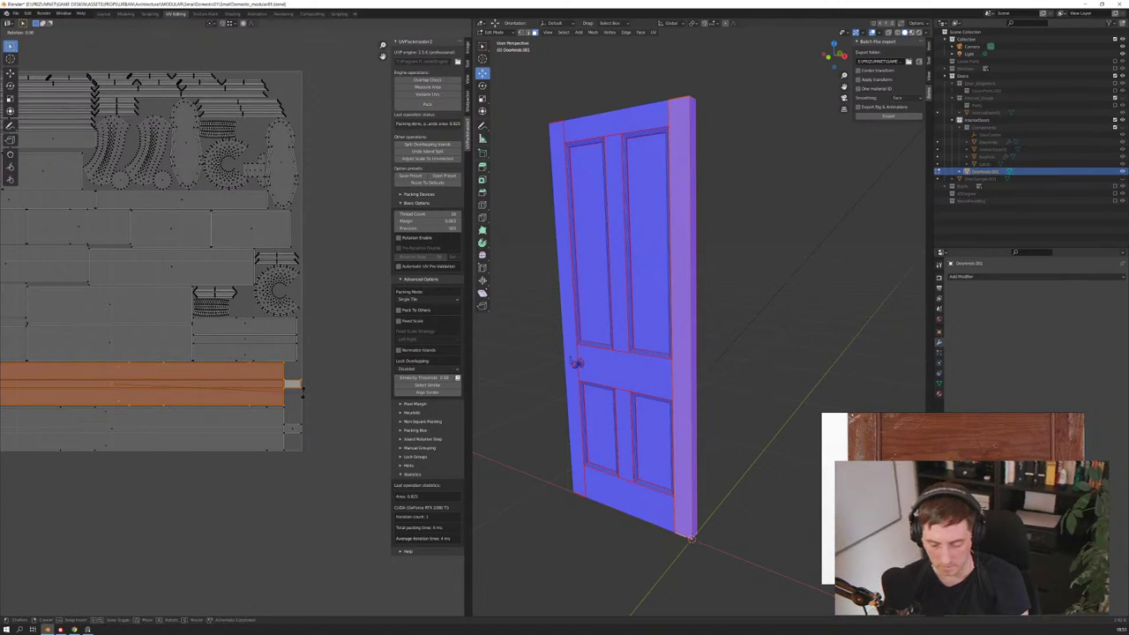
{"action": "type", "text": "r180"}
{"action": "key", "text": "Return"}
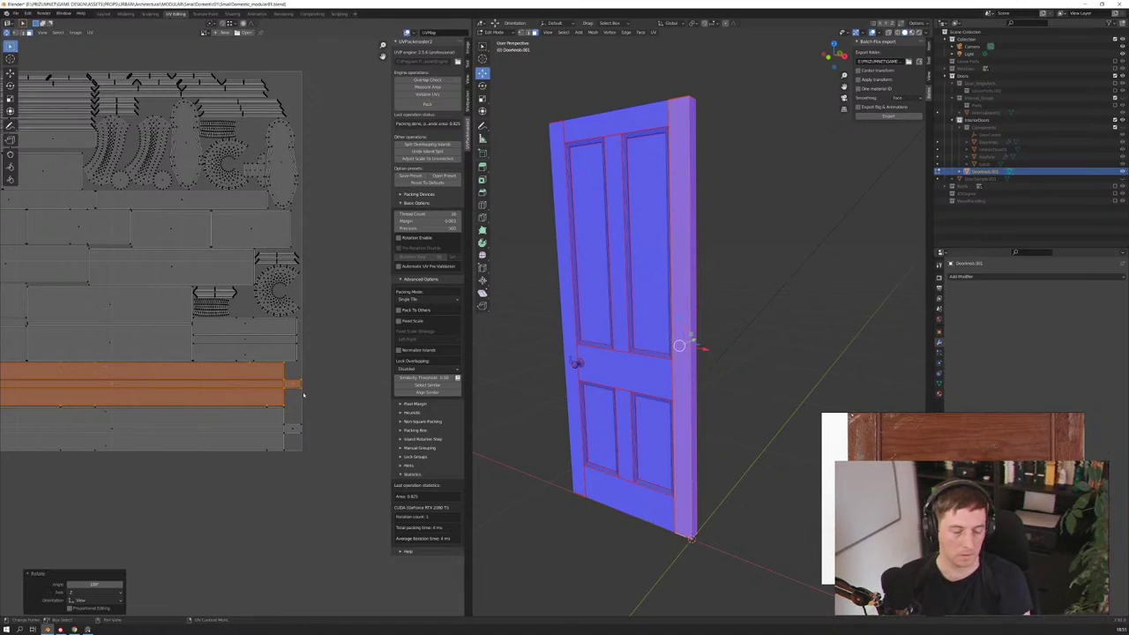
Save, apply all transforms to the door in Object Mode, and export it as FBX
{"action": "scroll", "coordinate": [300, 394], "scroll_direction": "down", "scroll_amount": 2}
{"action": "key", "text": "ctrl+s"}
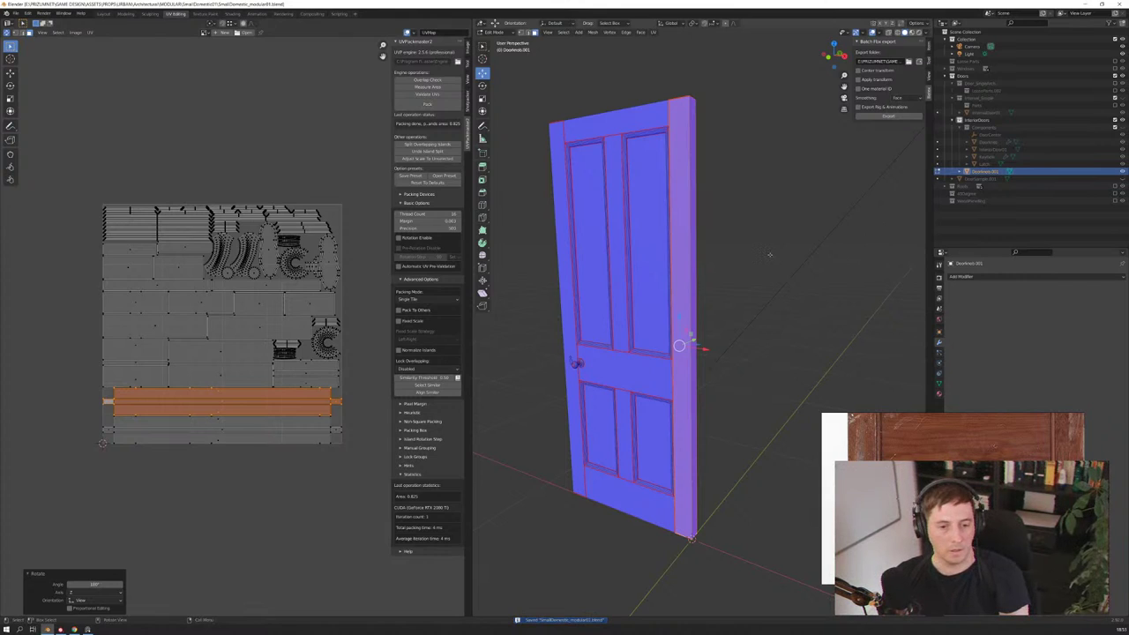
{"action": "key", "text": "Tab"}
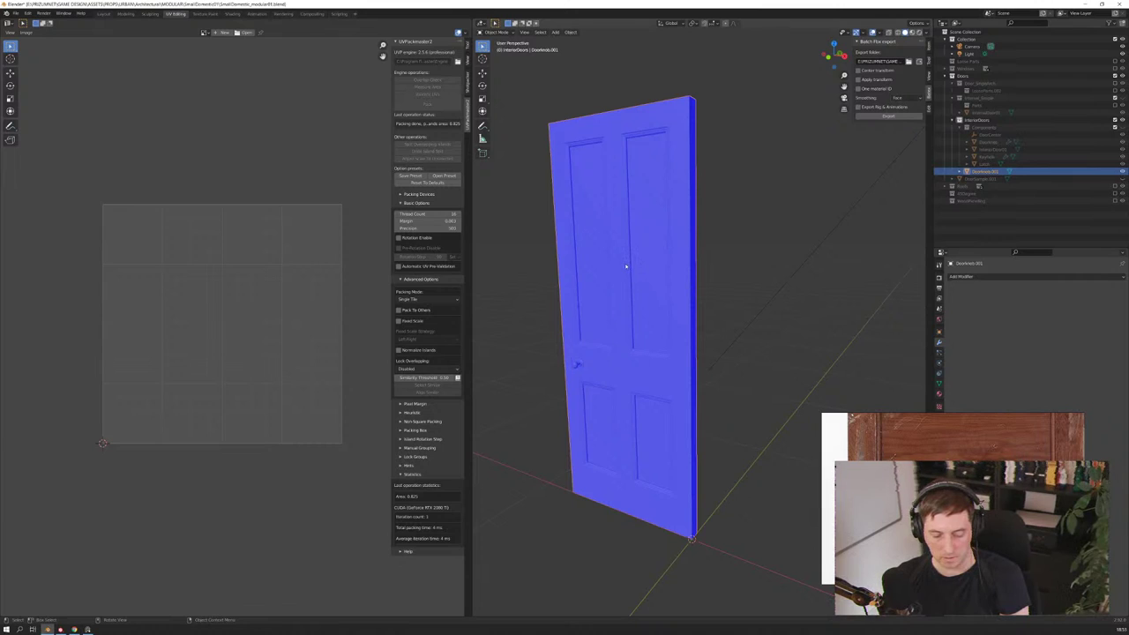
{"action": "key", "text": "ctrl+a"}
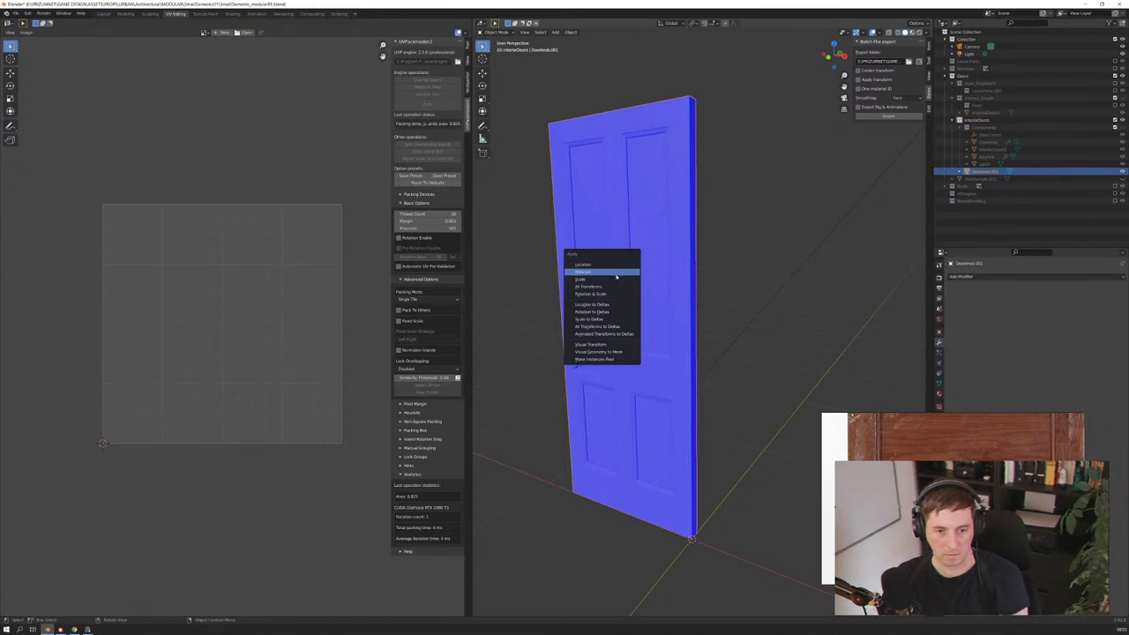
{"action": "left_click", "coordinate": [609, 286]}
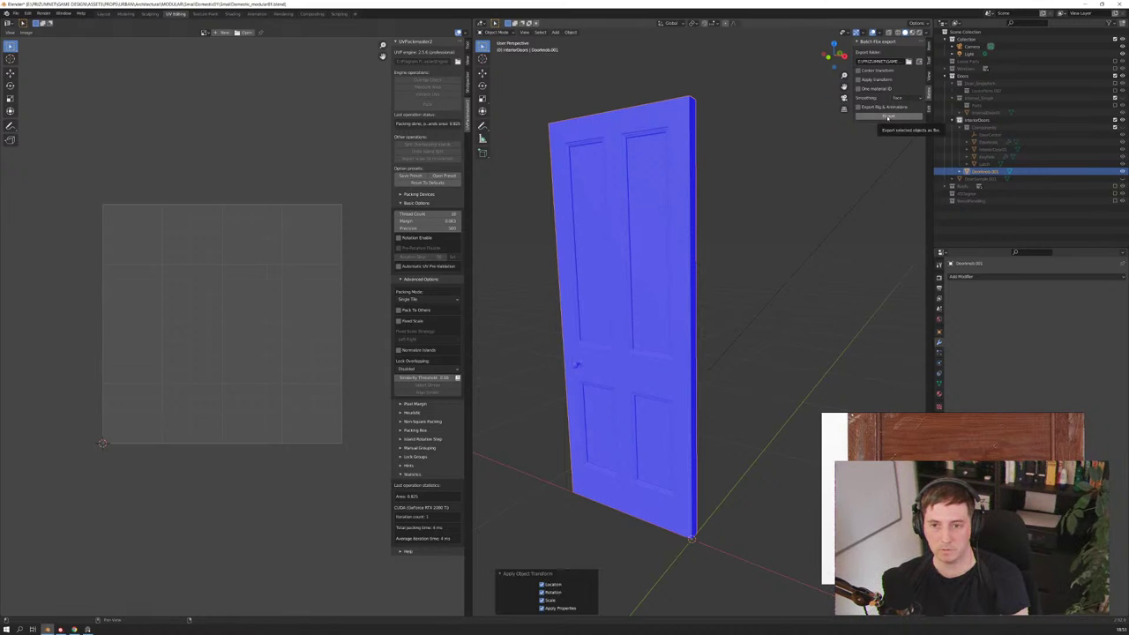
{"action": "left_click", "coordinate": [887, 117]}
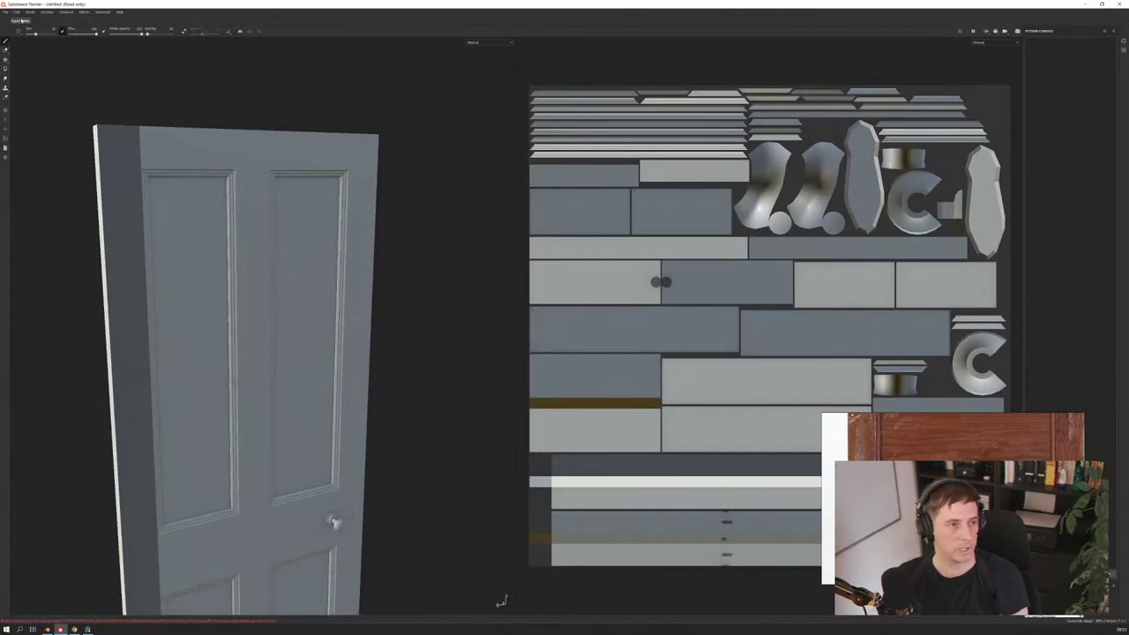
Replace the Project Configuration mesh with the door FBX from the InternalDoor02 folder
{"action": "left_click", "coordinate": [5, 11]}
{"action": "left_click", "coordinate": [18, 12]}
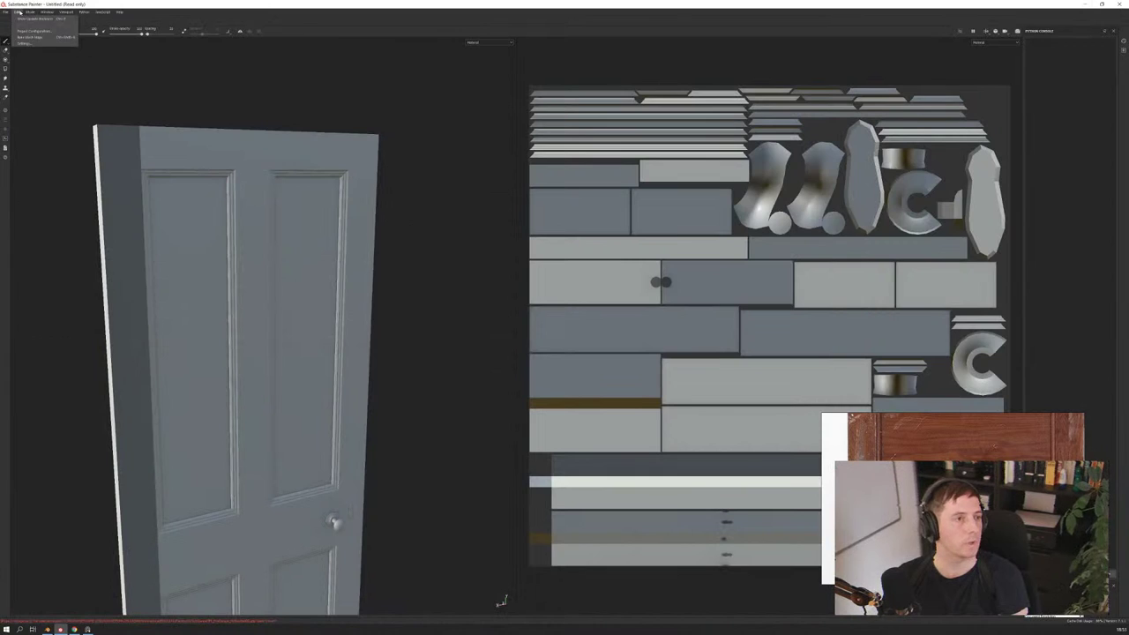
{"action": "left_click", "coordinate": [34, 30]}
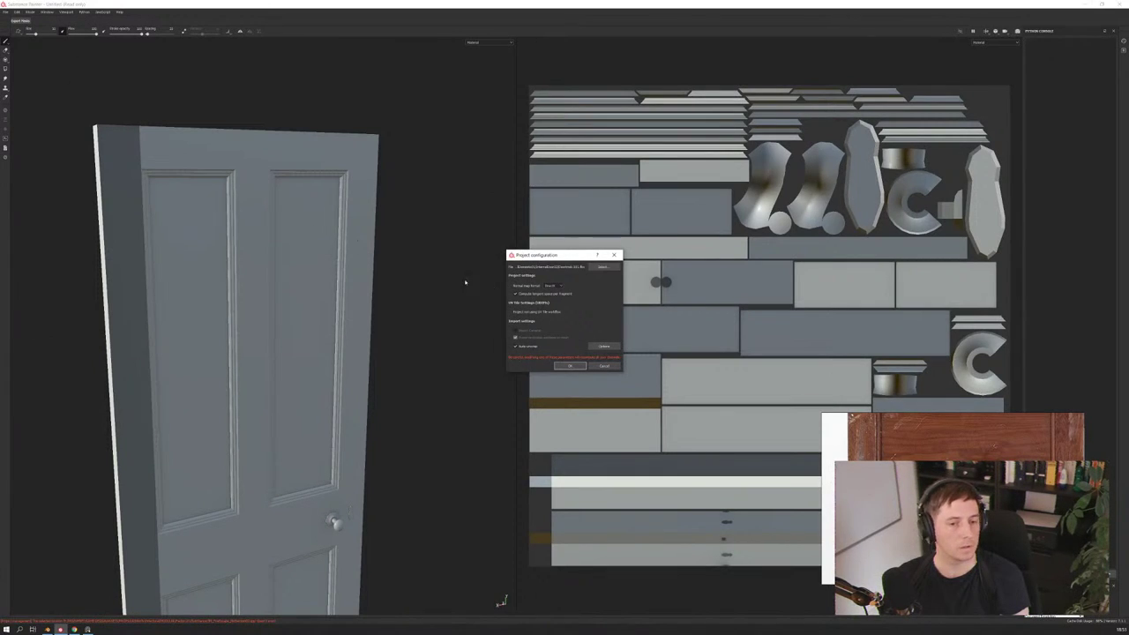
{"action": "left_click", "coordinate": [604, 268]}
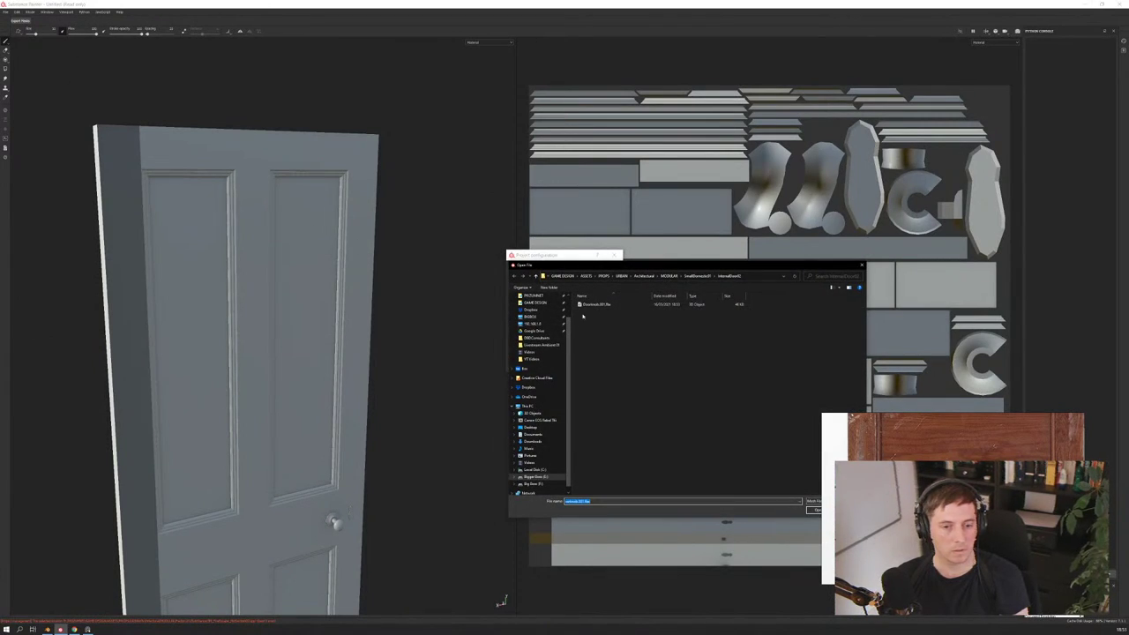
{"action": "left_click", "coordinate": [698, 276]}
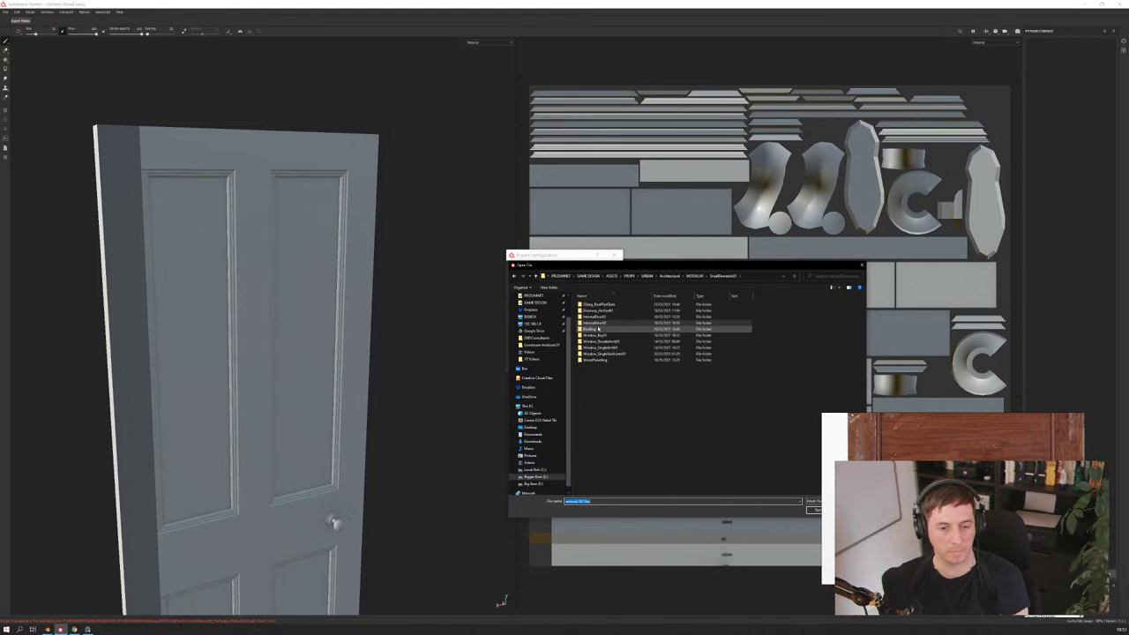
{"action": "double_click", "coordinate": [597, 326]}
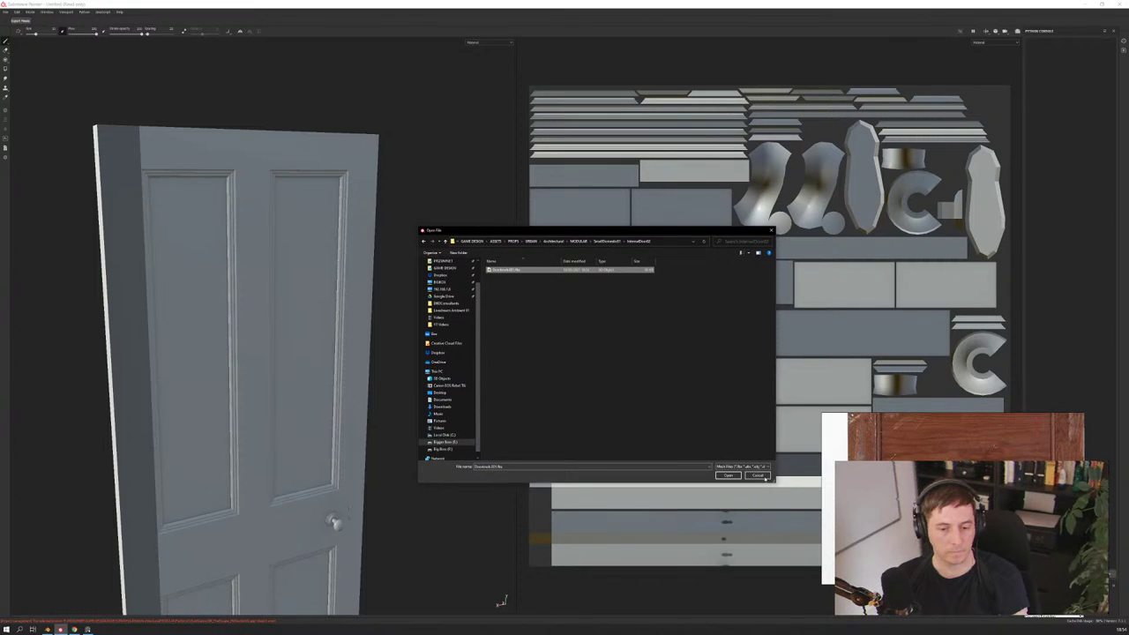
{"action": "left_click", "coordinate": [719, 474]}
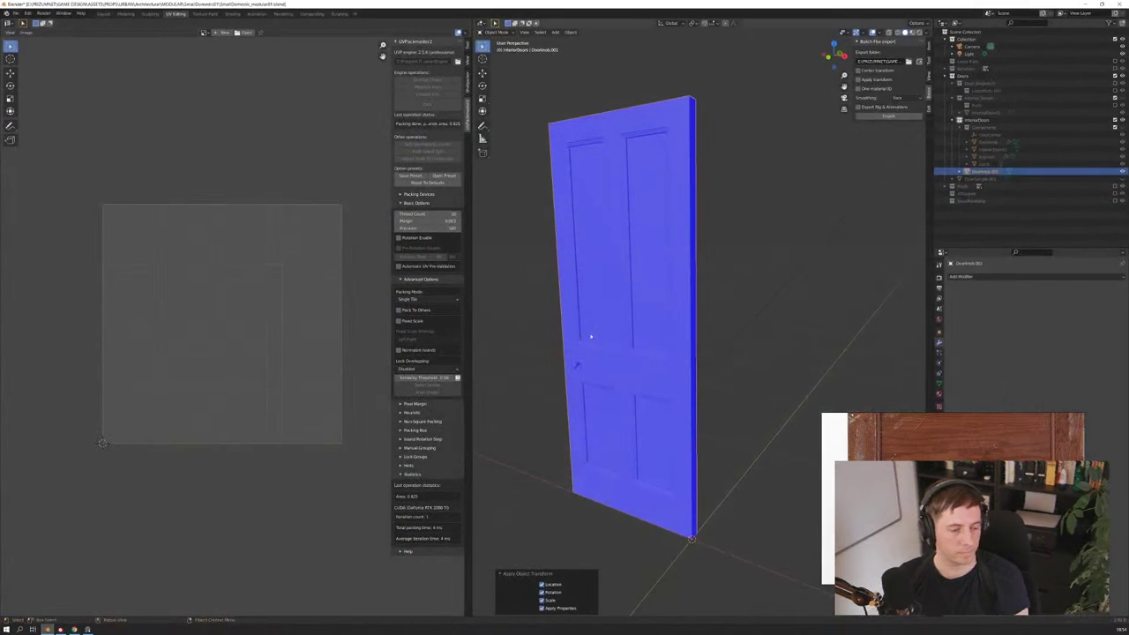
Rename the door object in the Outliner and re-export it through Batch FBX export
{"action": "left_click", "coordinate": [985, 173]}
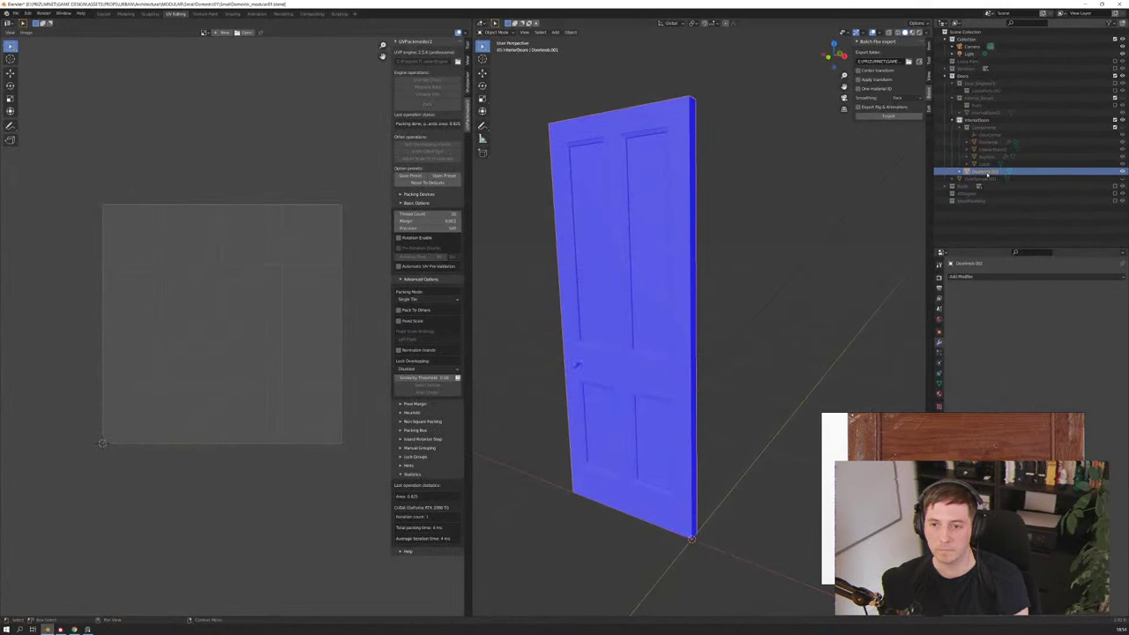
{"action": "double_click", "coordinate": [985, 172]}
{"action": "type", "text": "Knob"}
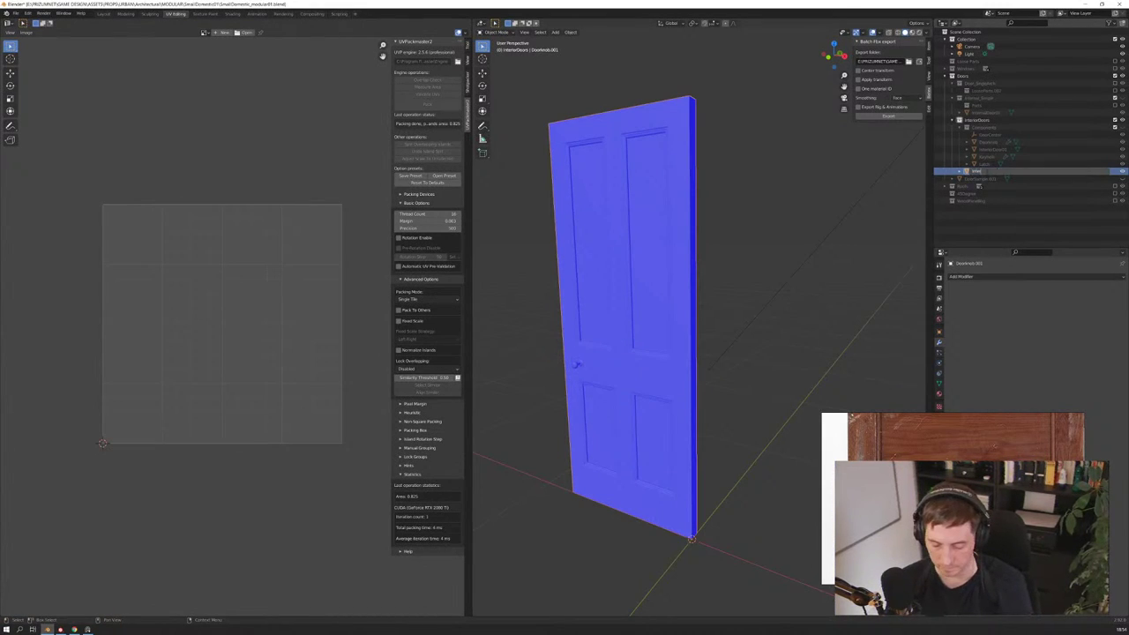
{"action": "type", "text": "Knob"}
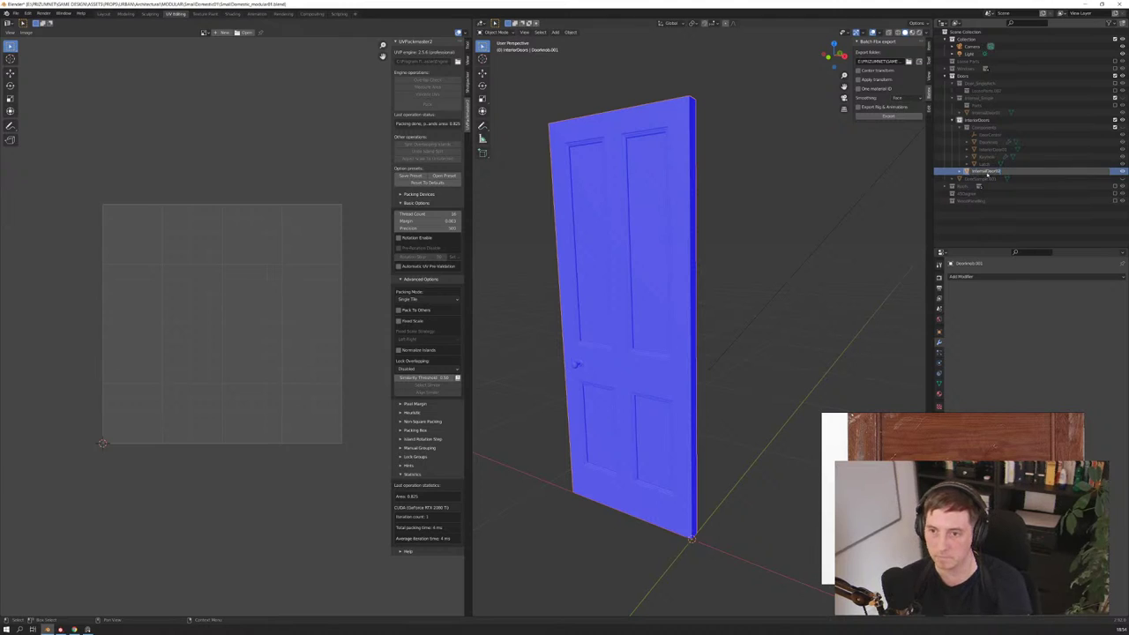
{"action": "left_click", "coordinate": [986, 171]}
{"action": "left_click", "coordinate": [888, 116]}
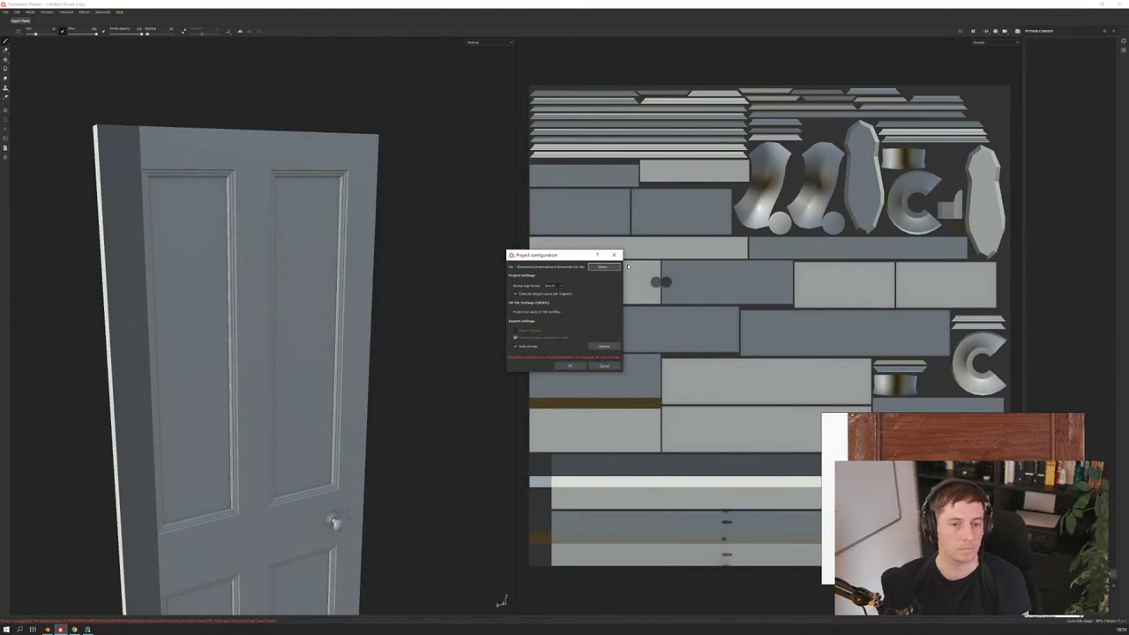
Reload the project in Project Configuration with the re-exported door FBX
{"action": "left_click", "coordinate": [605, 266]}
{"action": "double_click", "coordinate": [498, 271]}
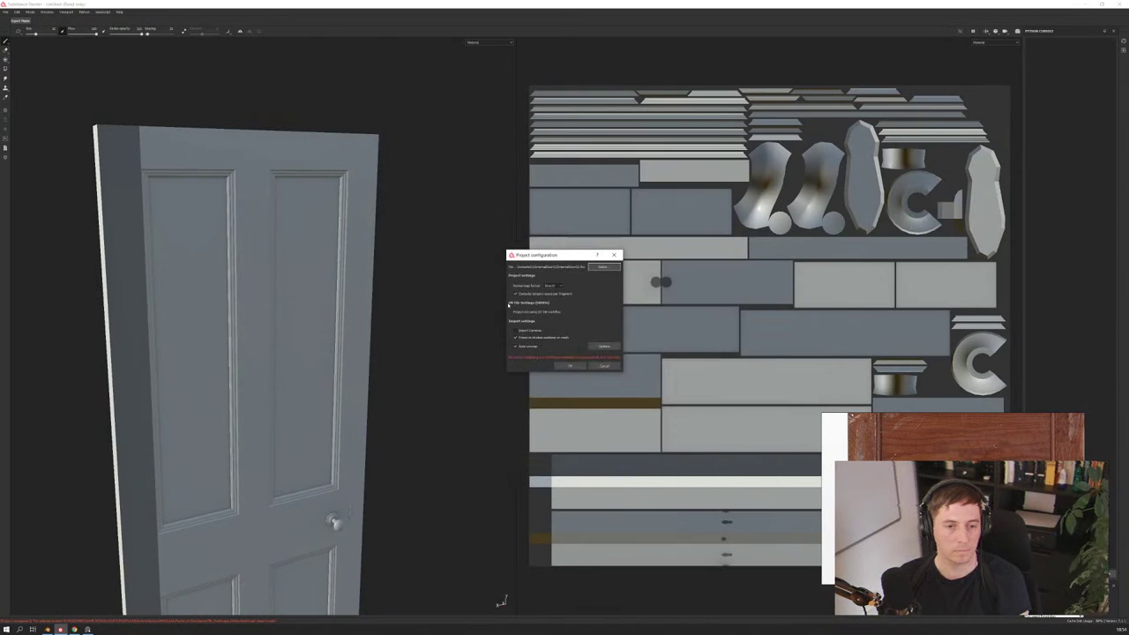
{"action": "left_click", "coordinate": [570, 366]}
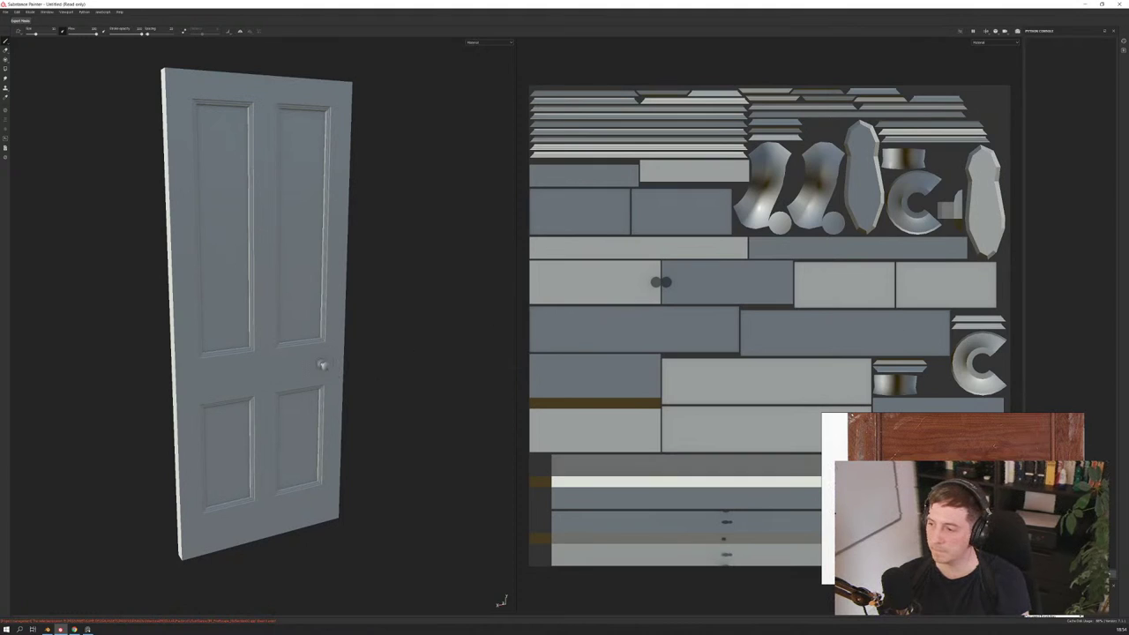
Bake the door's mesh maps with Bake selected textures and check the log for warnings
{"action": "key", "text": "ctrl+shift+b"}
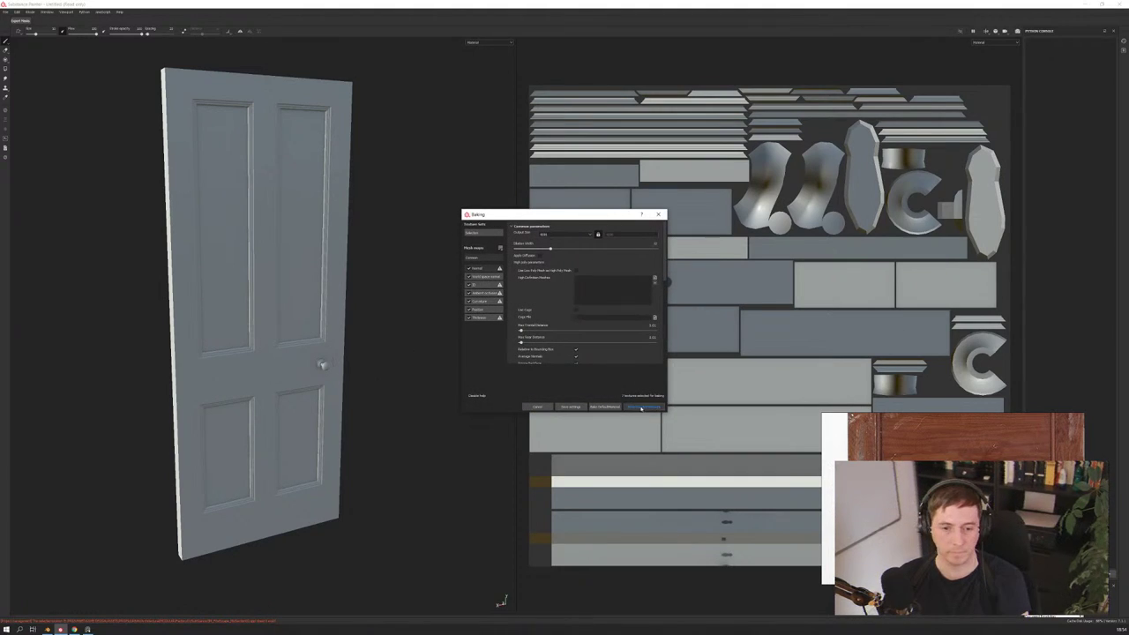
{"action": "left_click", "coordinate": [652, 409]}
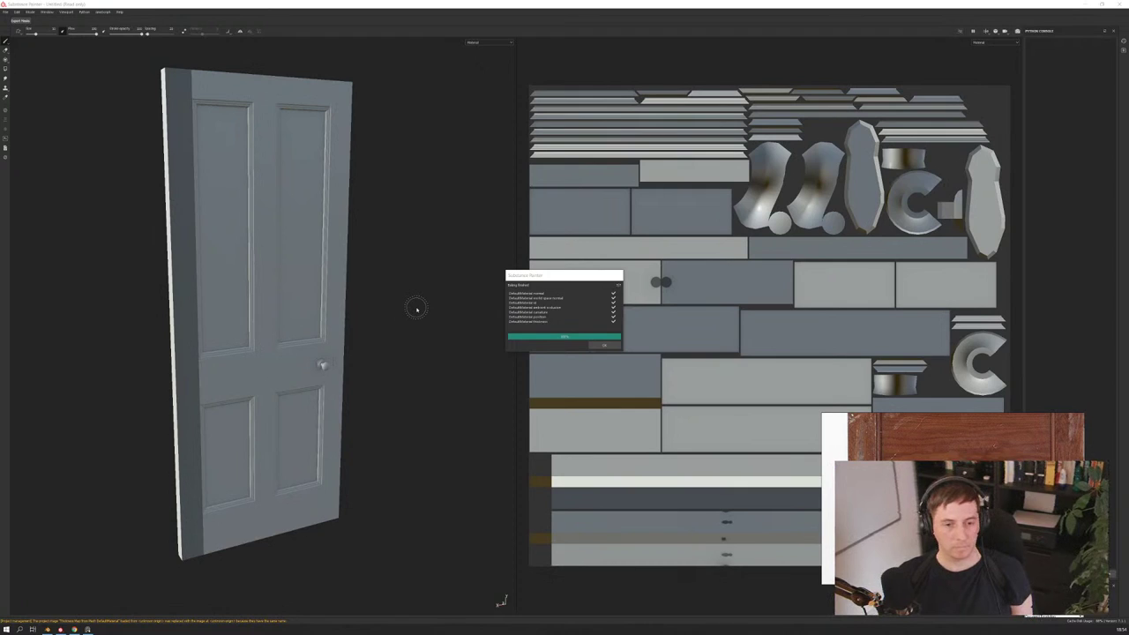
{"action": "left_click", "coordinate": [603, 347]}
{"action": "mouse_move", "coordinate": [123, 345]}
{"action": "left_mouse_down", "text": "alt"}
{"action": "mouse_move", "coordinate": [833, 344]}
{"action": "mouse_move", "coordinate": [114, 348]}
{"action": "left_mouse_up", "text": "alt"}
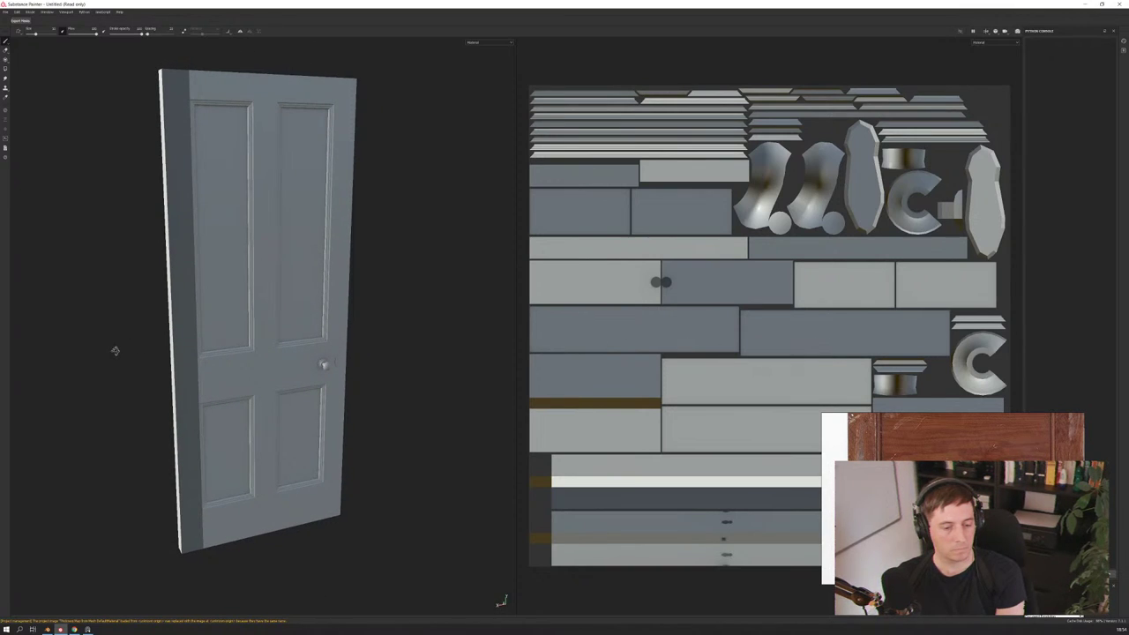
{"action": "left_click", "coordinate": [1123, 52]}
{"action": "left_click", "coordinate": [1123, 52]}
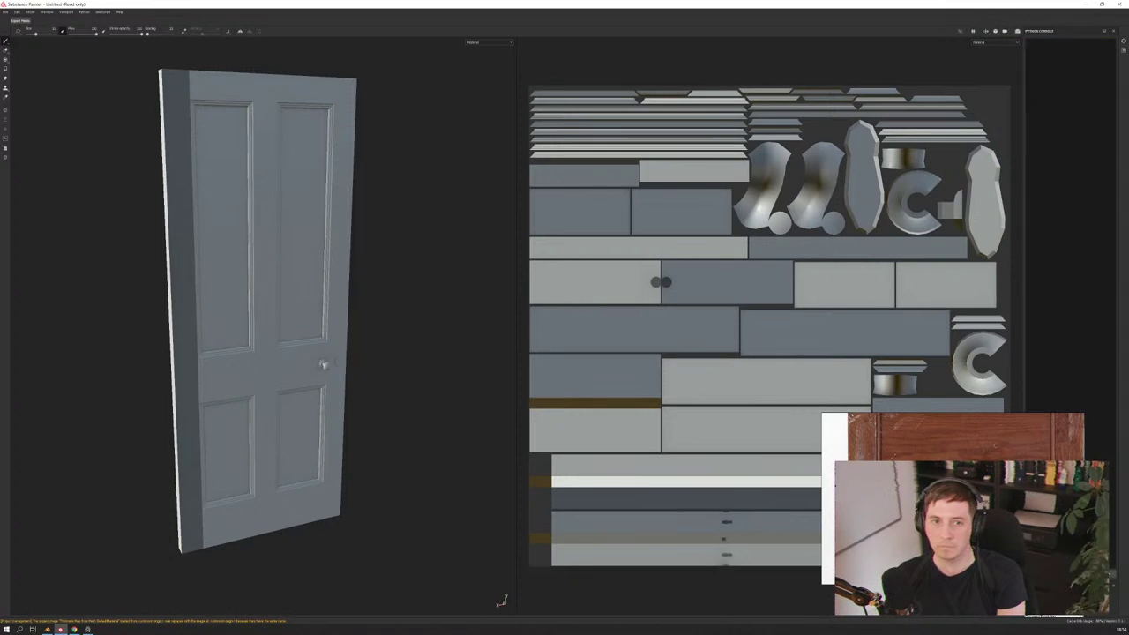
Orbit the door to inspect the weathered grey-blue paint from front and above
{"action": "left_click_drag", "start_coordinate": [268, 230], "coordinate": [248, 228], "text": "alt"}
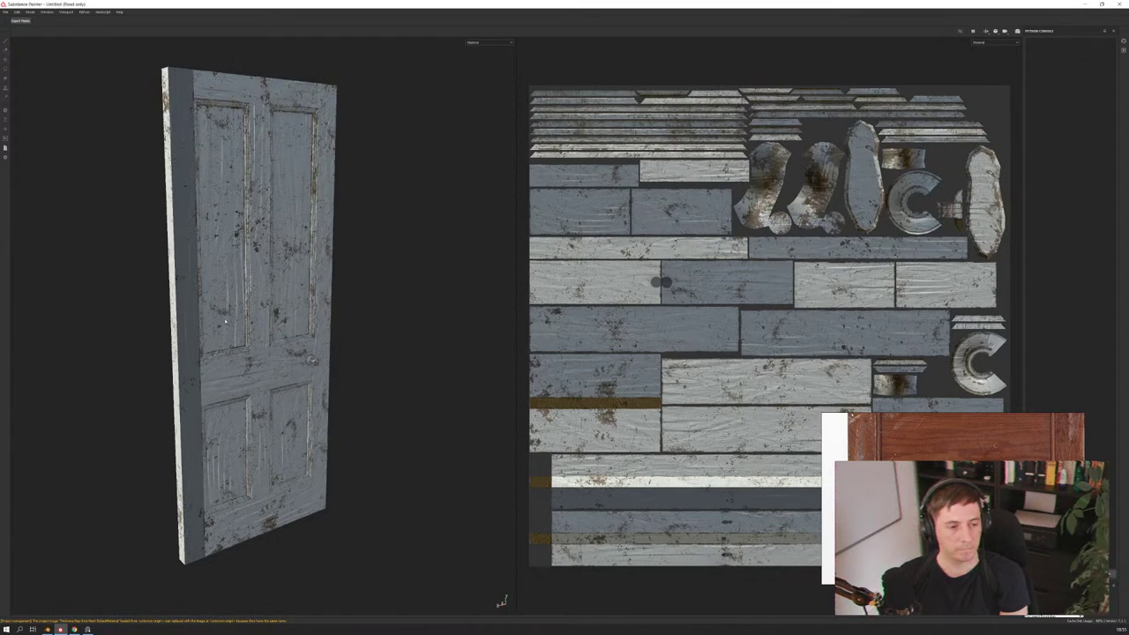
{"action": "left_click_drag", "start_coordinate": [225, 320], "coordinate": [134, 271], "text": "alt"}
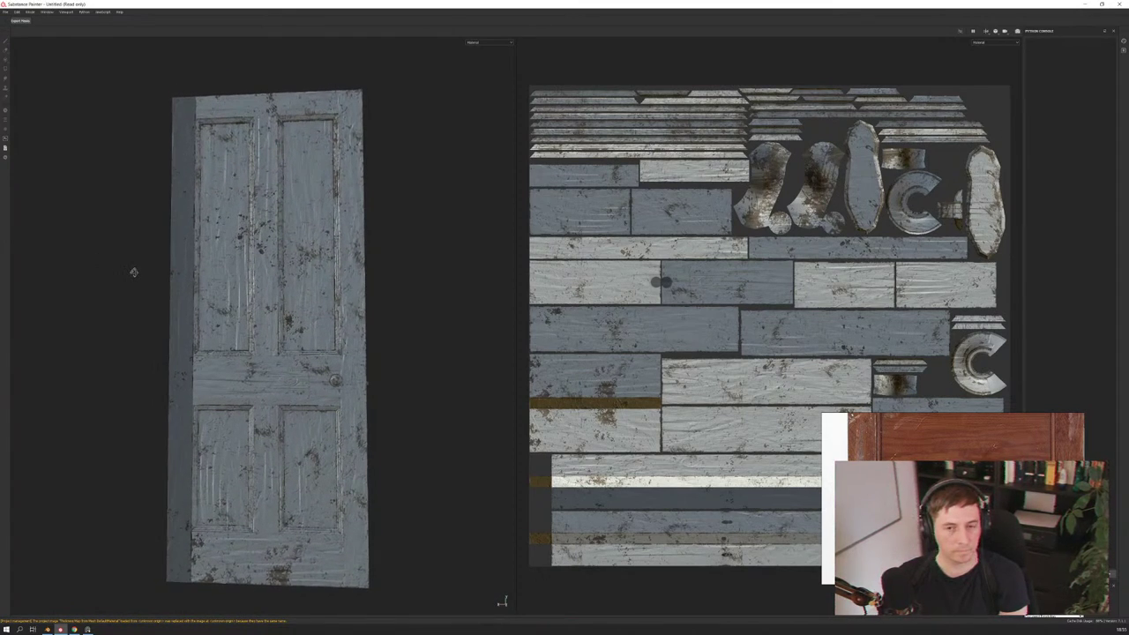
{"action": "mouse_move", "coordinate": [135, 273]}
{"action": "left_mouse_down", "text": "alt"}
{"action": "mouse_move", "coordinate": [265, 404]}
{"action": "mouse_move", "coordinate": [283, 303]}
{"action": "mouse_move", "coordinate": [258, 285]}
{"action": "mouse_move", "coordinate": [389, 291]}
{"action": "left_mouse_up", "text": "alt"}
Zoom in on the painted door, then return it to the plain grey view
{"action": "scroll", "coordinate": [284, 303], "scroll_direction": "up", "scroll_amount": 3}
{"action": "scroll", "coordinate": [284, 302], "scroll_direction": "up", "scroll_amount": 3}
{"action": "scroll", "coordinate": [257, 285], "scroll_direction": "down", "scroll_amount": 2}
{"action": "scroll", "coordinate": [256, 284], "scroll_direction": "up", "scroll_amount": 3}
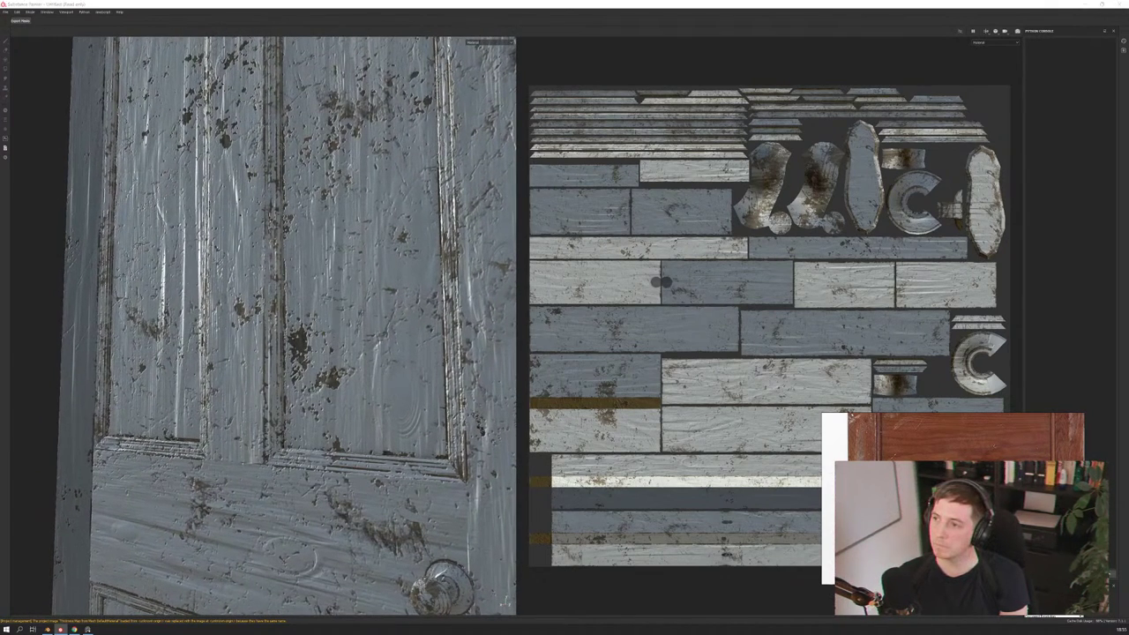
{"action": "key", "text": "1"}
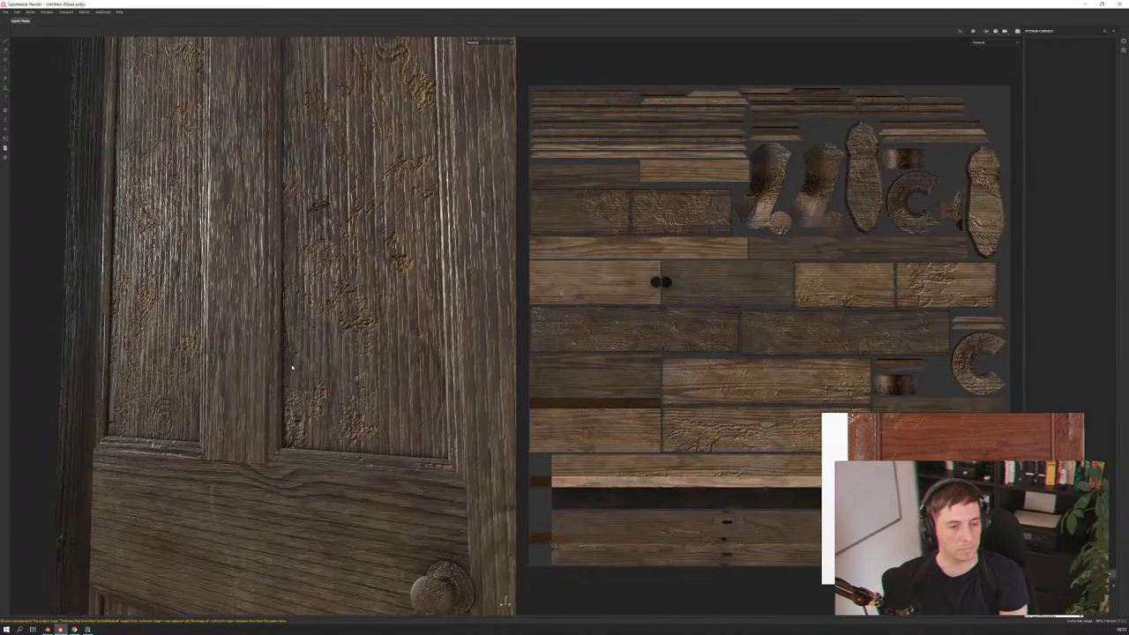
Orbit and zoom to inspect the worn dark wood material from front, below and right
{"action": "left_click_drag", "start_coordinate": [292, 367], "coordinate": [229, 362], "text": "alt"}
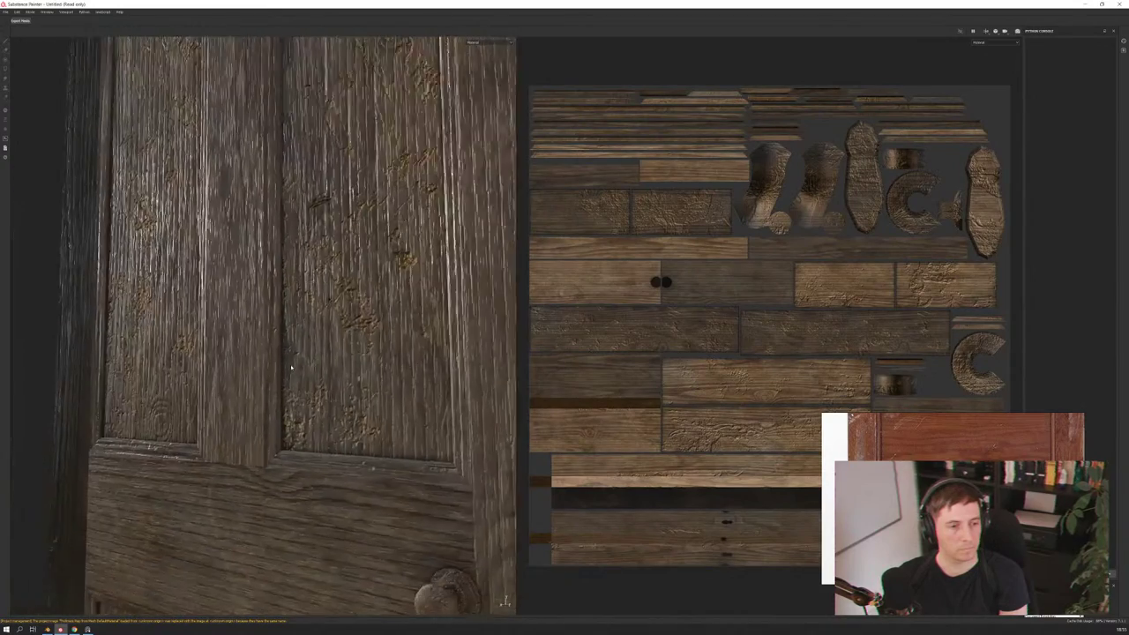
{"action": "mouse_move", "coordinate": [501, 602]}
{"action": "left_mouse_down", "text": "alt"}
{"action": "mouse_move", "coordinate": [121, 314]}
{"action": "mouse_move", "coordinate": [507, 603]}
{"action": "left_mouse_up", "text": "alt"}
{"action": "mouse_move", "coordinate": [181, 339]}
{"action": "left_mouse_down", "text": "alt"}
{"action": "mouse_move", "coordinate": [353, 345]}
{"action": "mouse_move", "coordinate": [300, 351]}
{"action": "left_mouse_up", "text": "alt"}
{"action": "scroll", "coordinate": [265, 352], "scroll_direction": "down", "scroll_amount": 2}
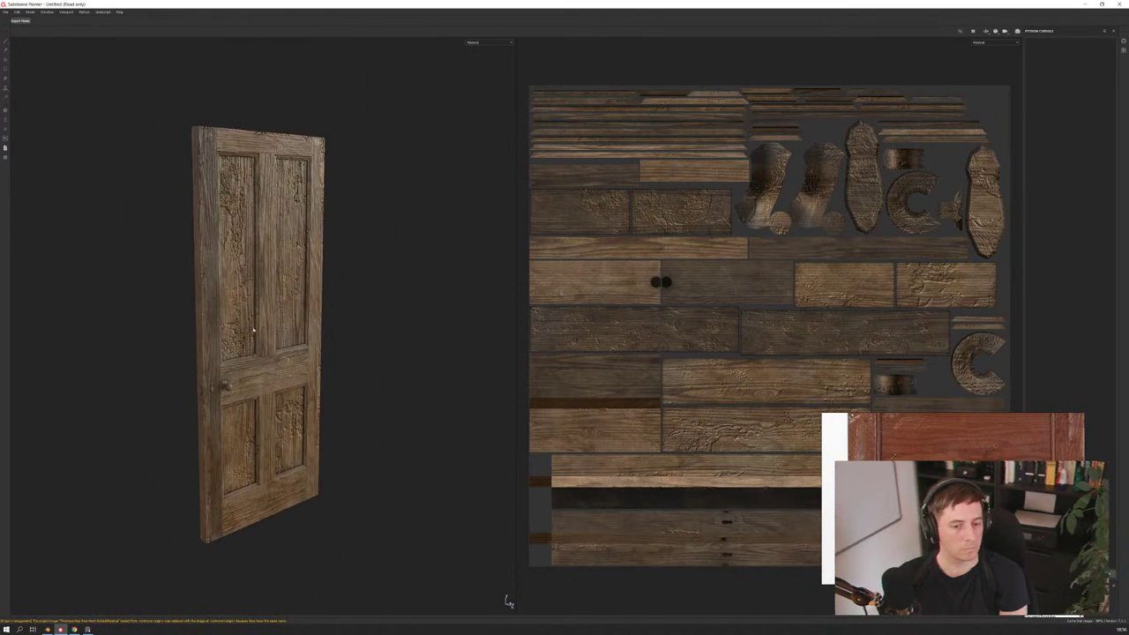
{"action": "scroll", "coordinate": [265, 353], "scroll_direction": "down", "scroll_amount": 2}
{"action": "scroll", "coordinate": [509, 603], "scroll_direction": "up", "scroll_amount": 1}
{"action": "scroll", "coordinate": [509, 602], "scroll_direction": "down", "scroll_amount": 1}
{"action": "scroll", "coordinate": [509, 603], "scroll_direction": "up", "scroll_amount": 2}
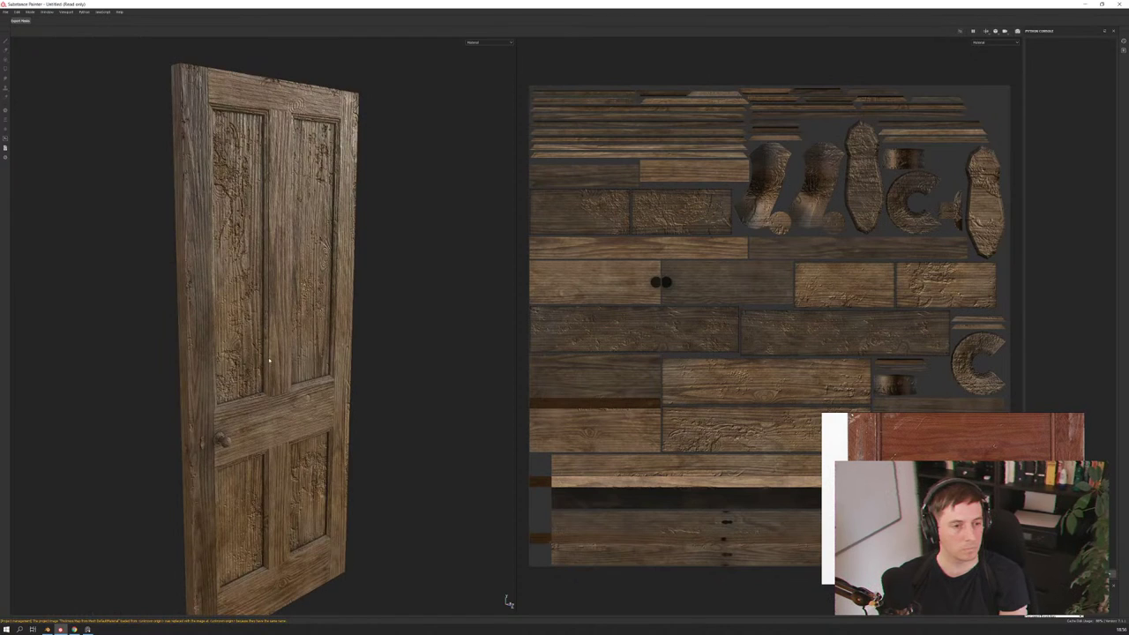
{"action": "scroll", "coordinate": [509, 602], "scroll_direction": "up", "scroll_amount": 1}
{"action": "mouse_move", "coordinate": [429, 308]}
{"action": "left_mouse_down", "text": "alt"}
{"action": "mouse_move", "coordinate": [462, 308]}
{"action": "mouse_move", "coordinate": [489, 341]}
{"action": "left_mouse_up", "text": "alt"}
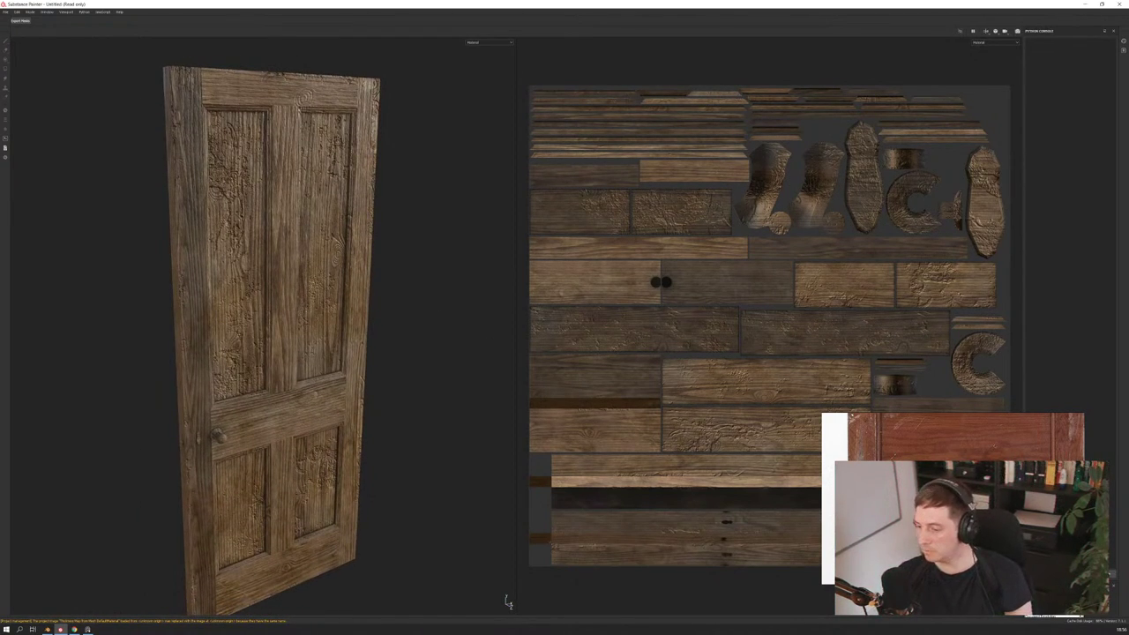